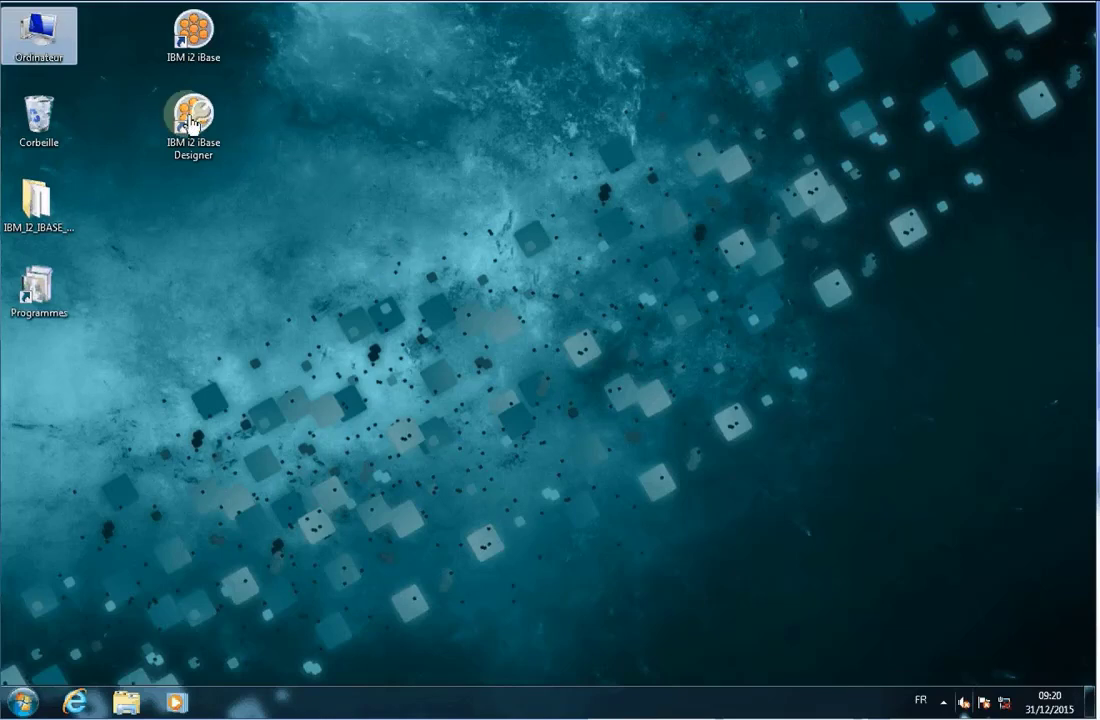
Step: Launch IBM i2 iBase 8 Designer and create a new security file named Securite in the i2 iBase 8 folder
click(190, 120)
click(347, 134)
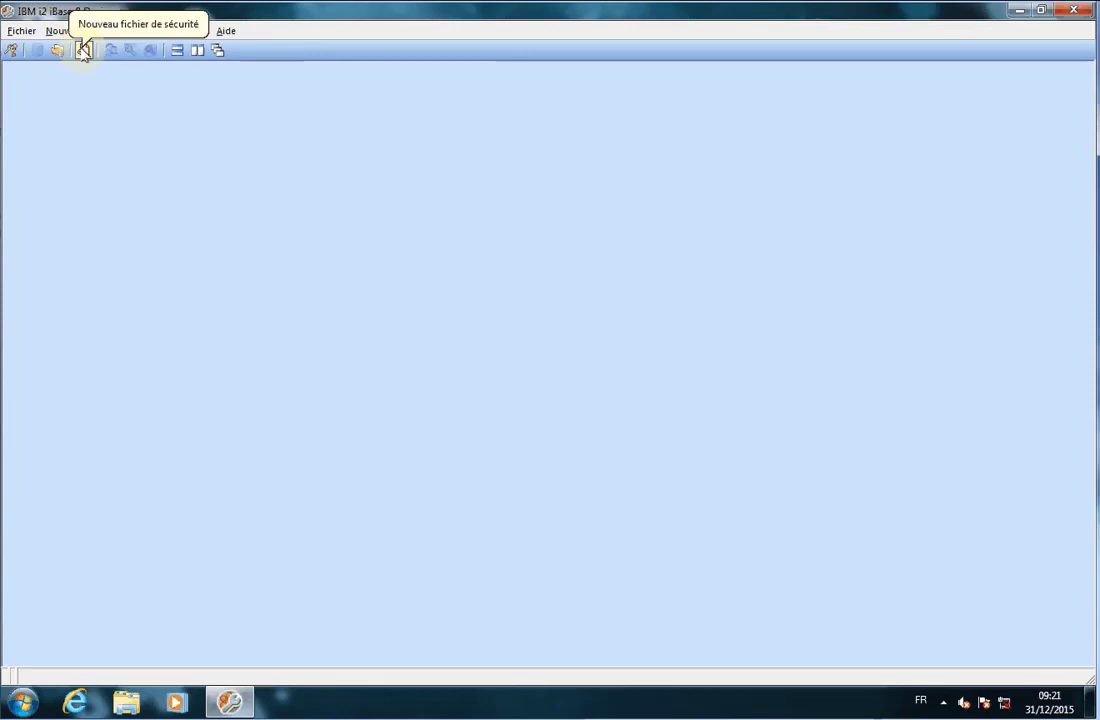
click(21, 32)
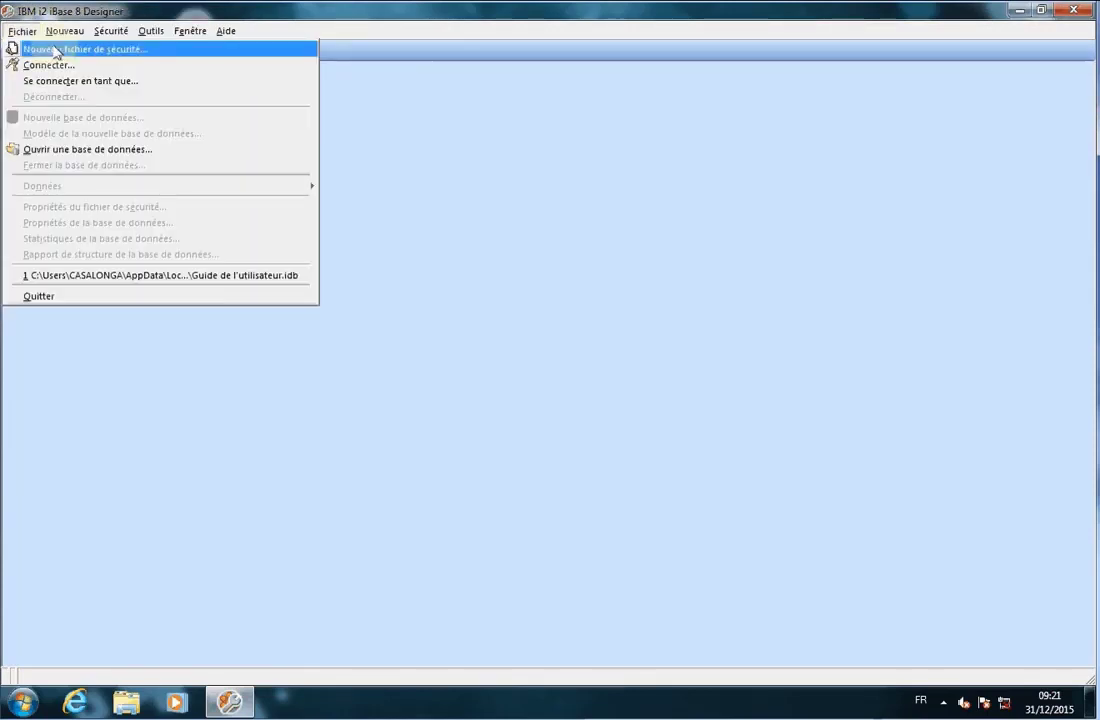
click(55, 51)
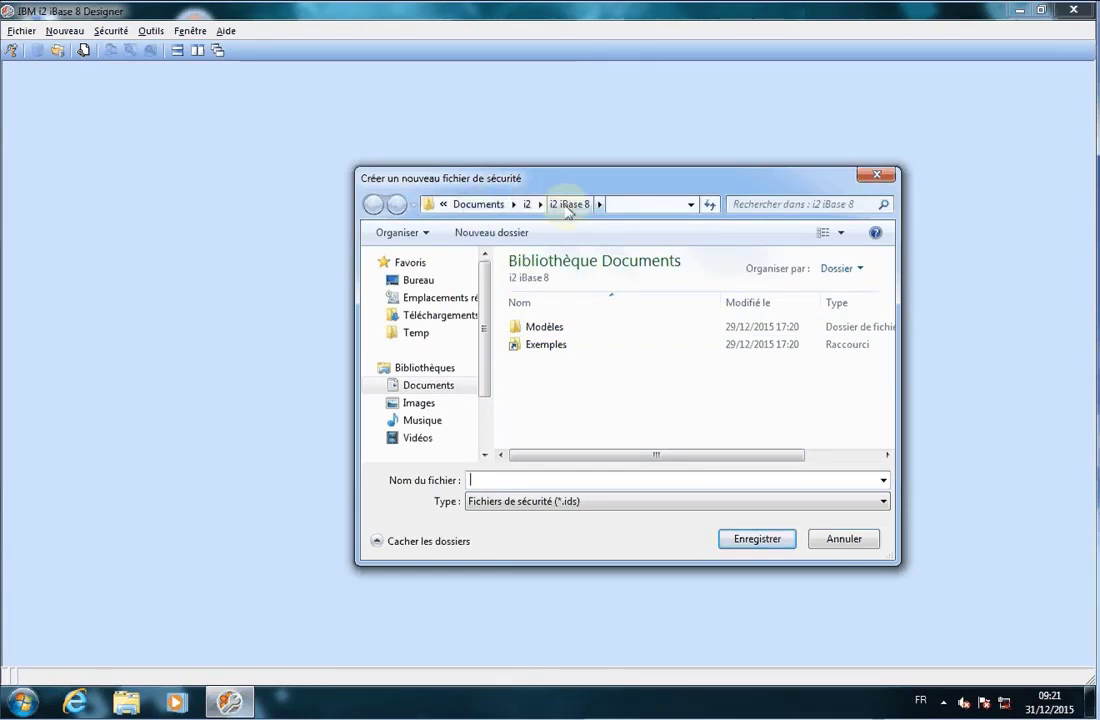
click(533, 480)
text(Sec)
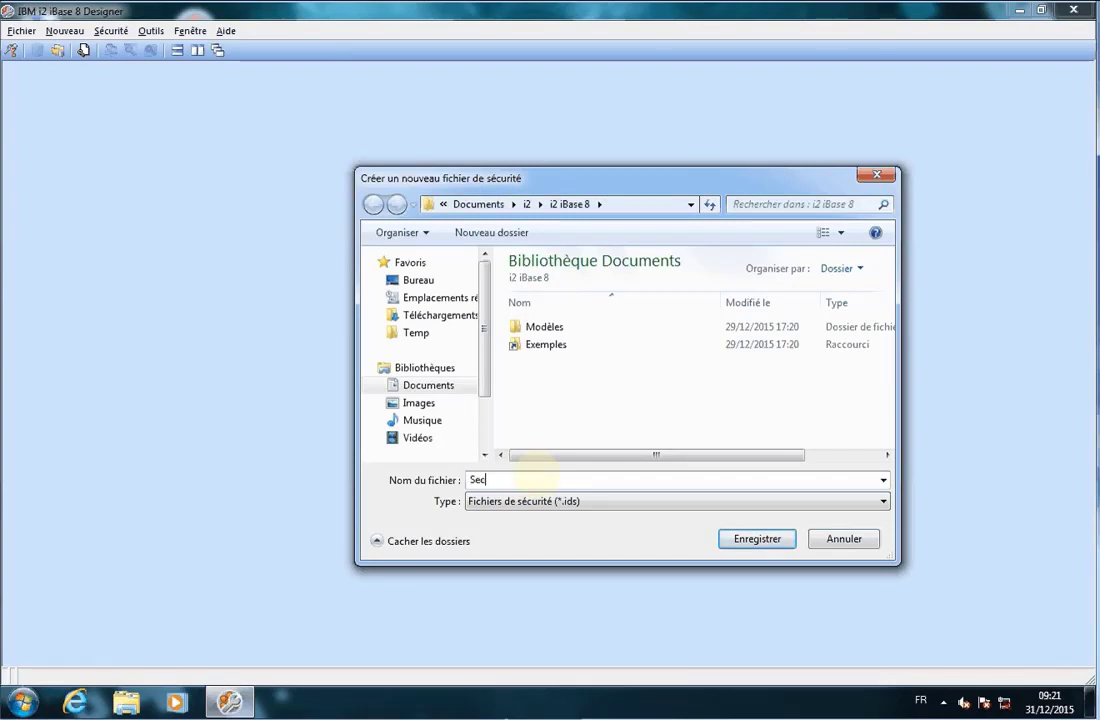
text(urite)
key(Tab)
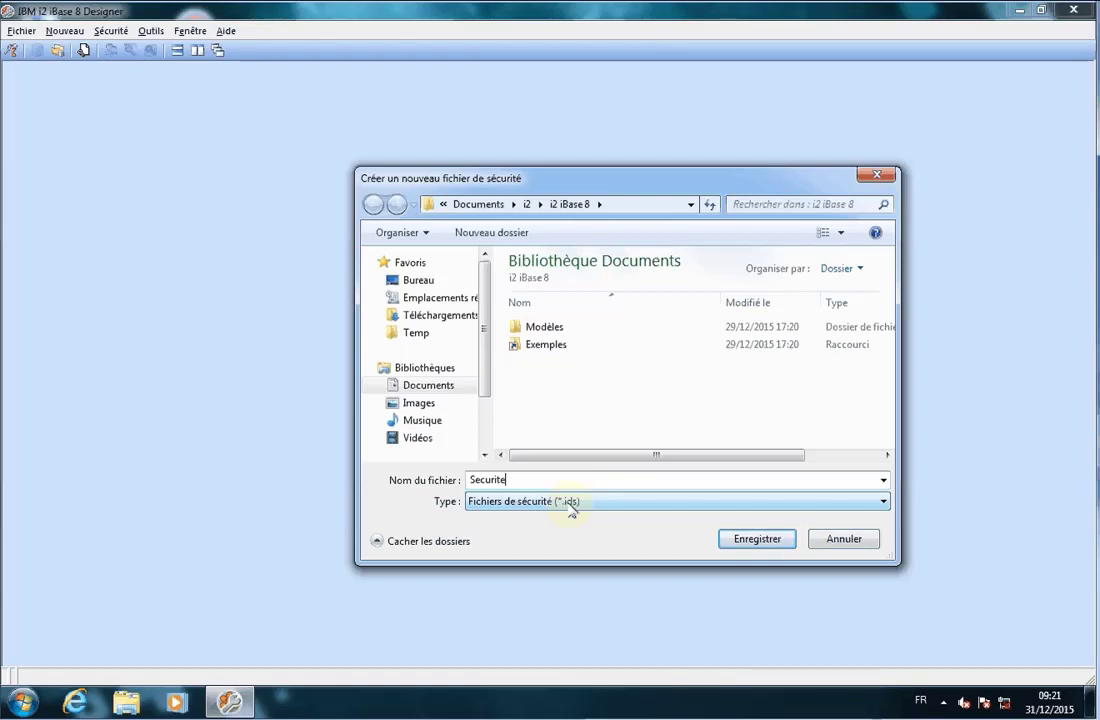
click(748, 541)
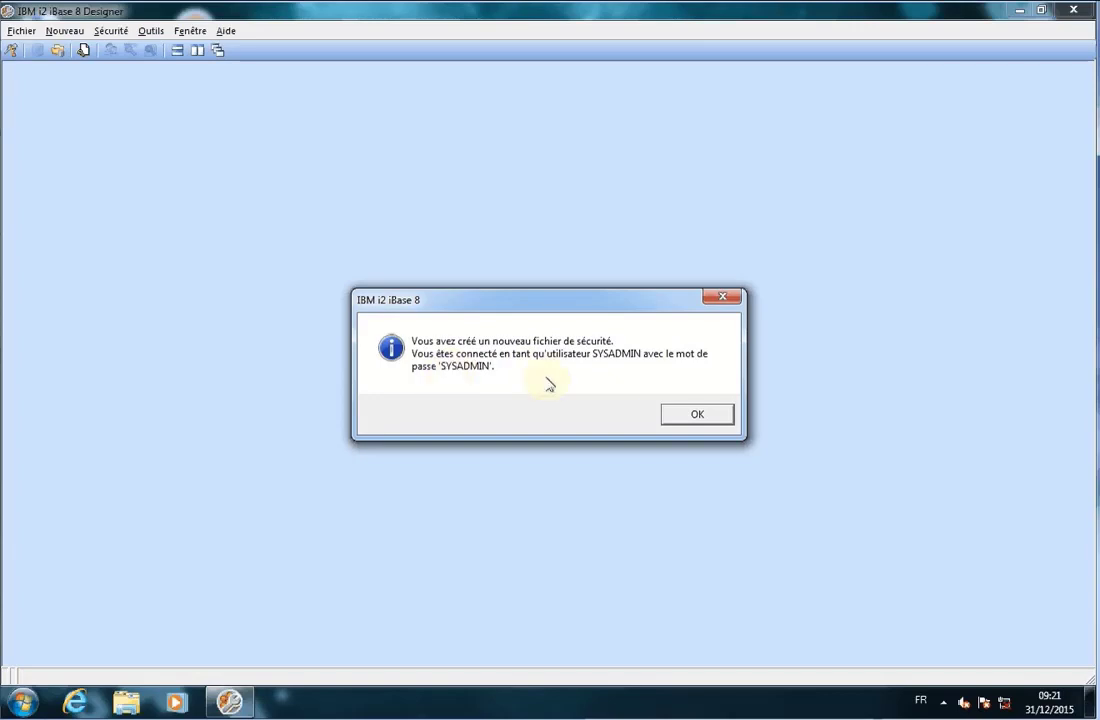
click(695, 416)
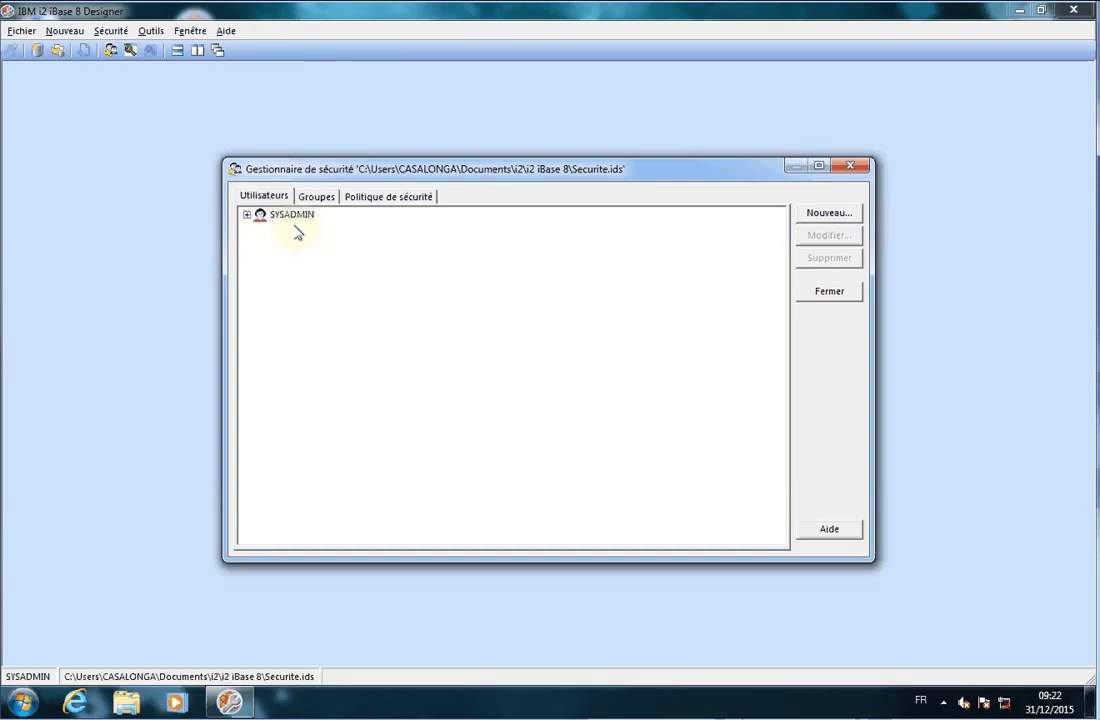
click(820, 294)
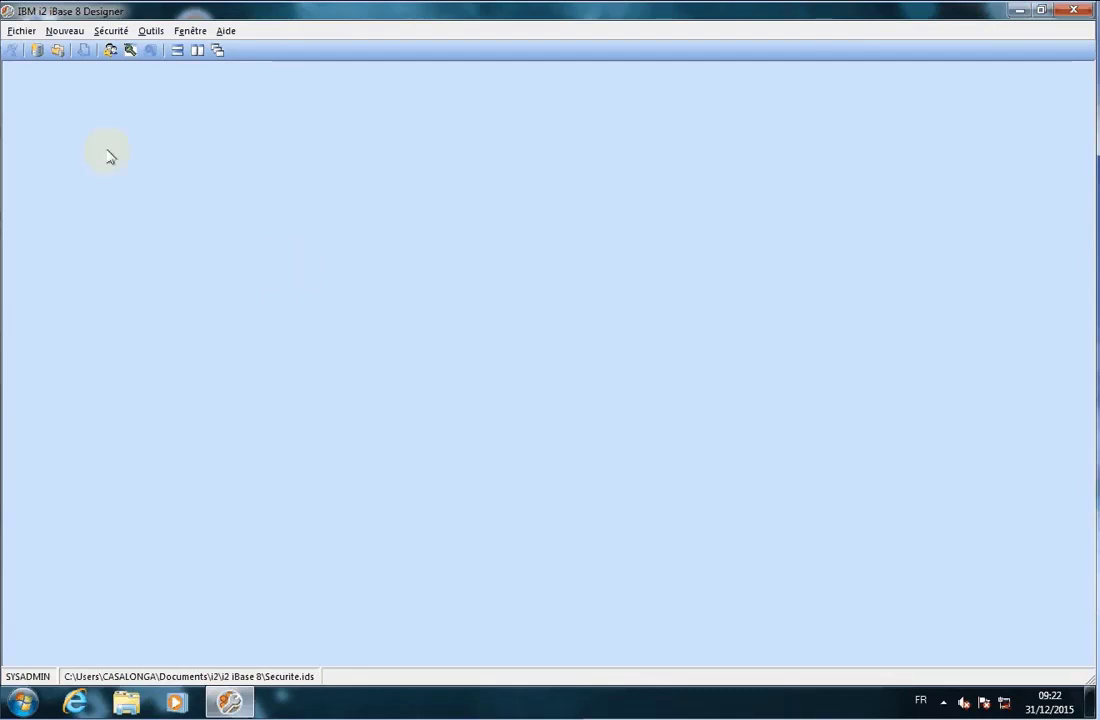
Step: Start a new MS Access database and name it TEST DB Modele
click(20, 31)
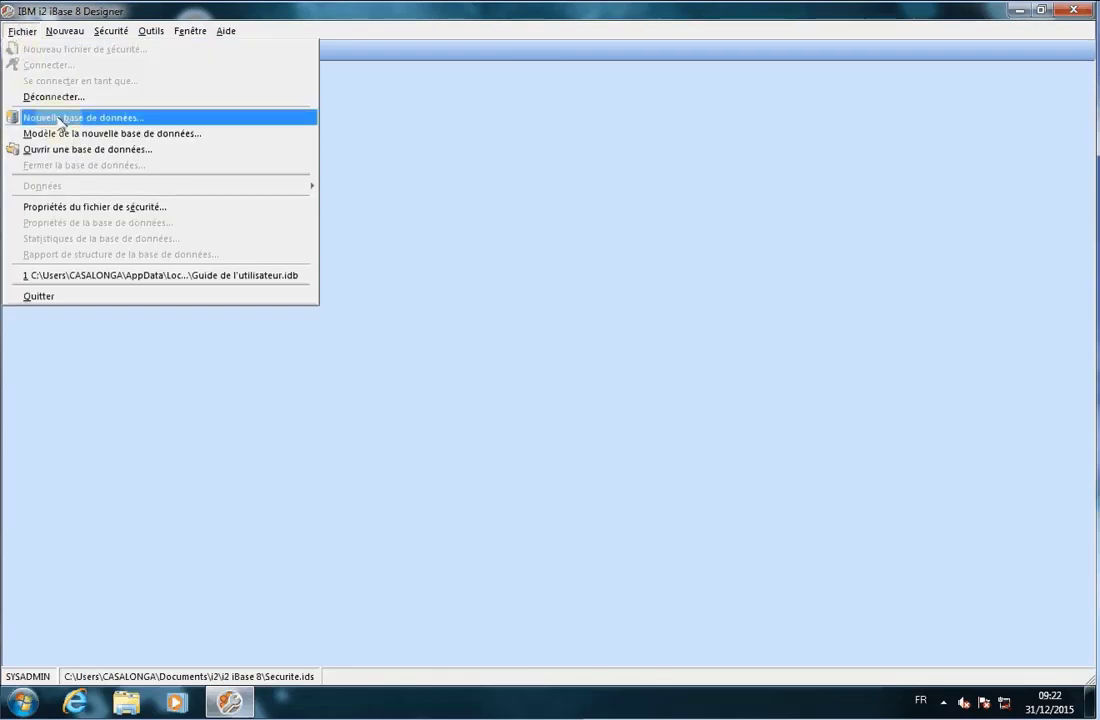
click(361, 139)
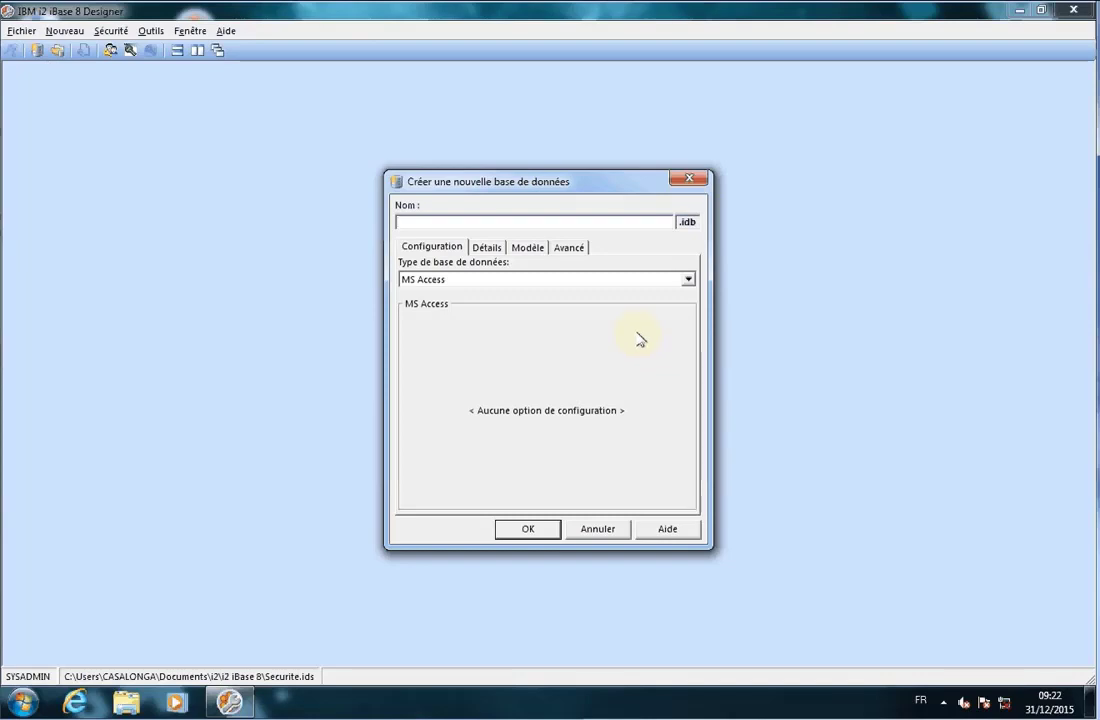
text(TEST DB)
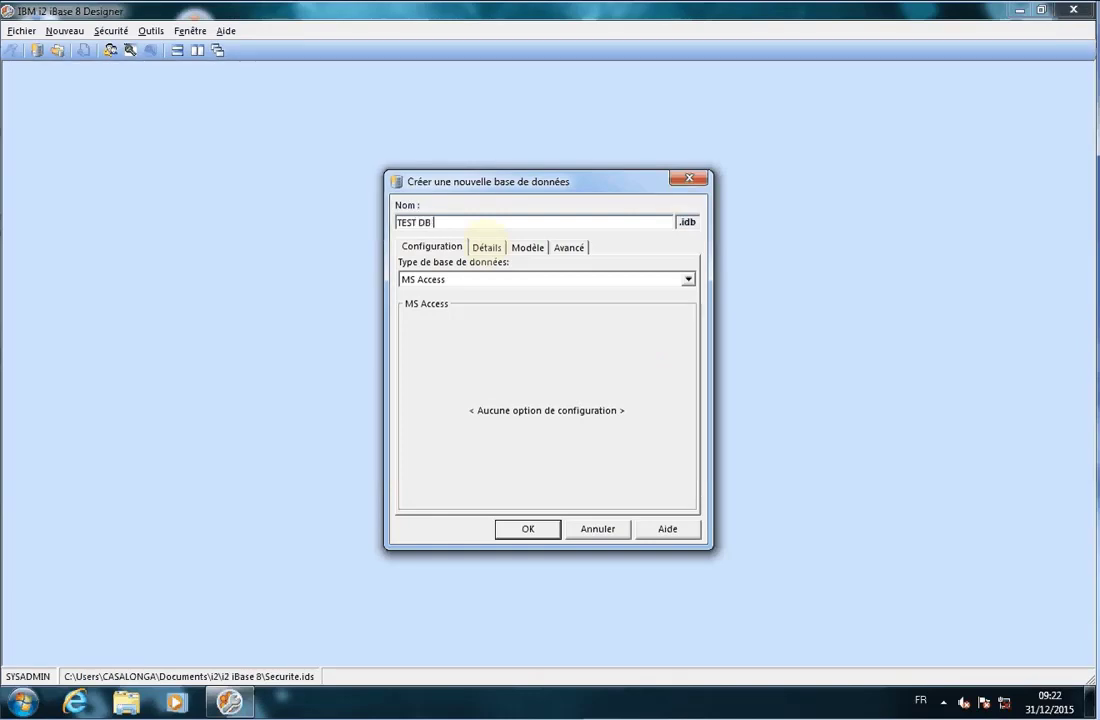
key(BackSpace)
key(BackSpace)
key(BackSpace)
text(DB)
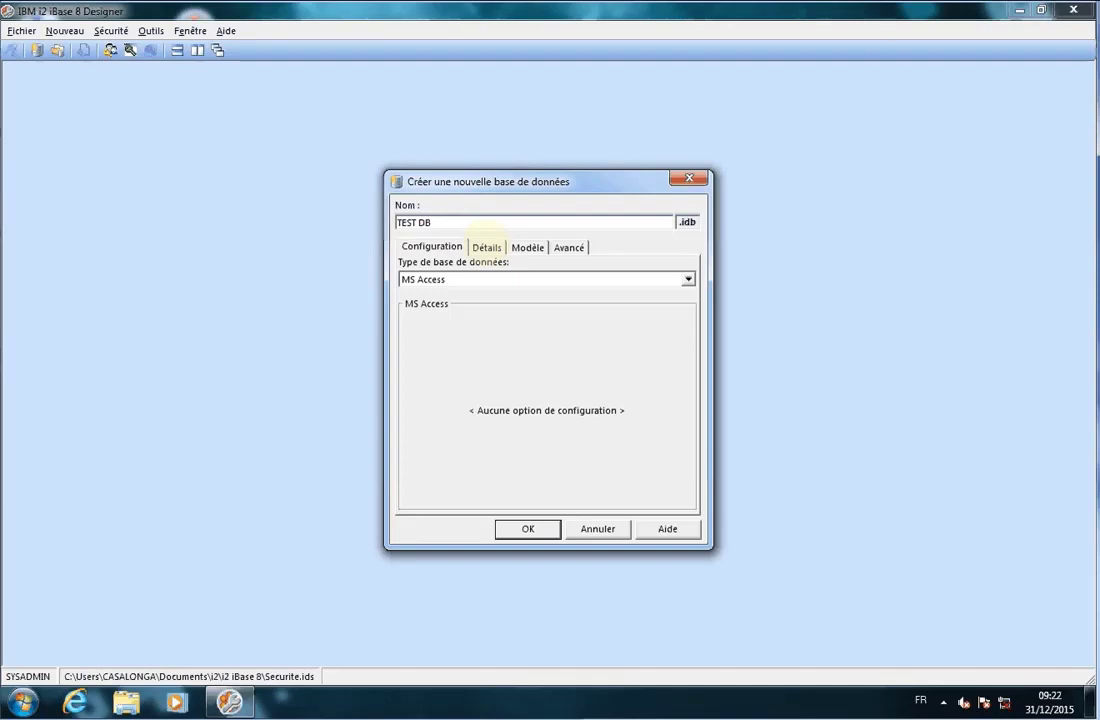
text( Modele)
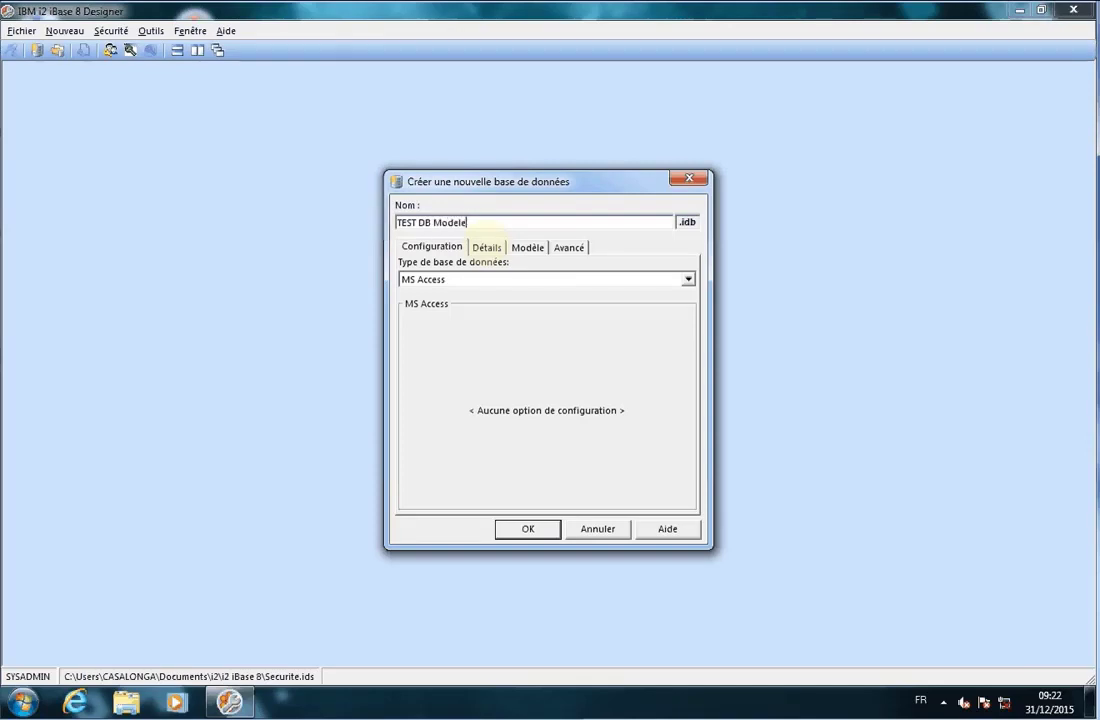
Step: Set the new database's title to "Test Cration iBase a partir de Modele"
click(487, 247)
click(458, 281)
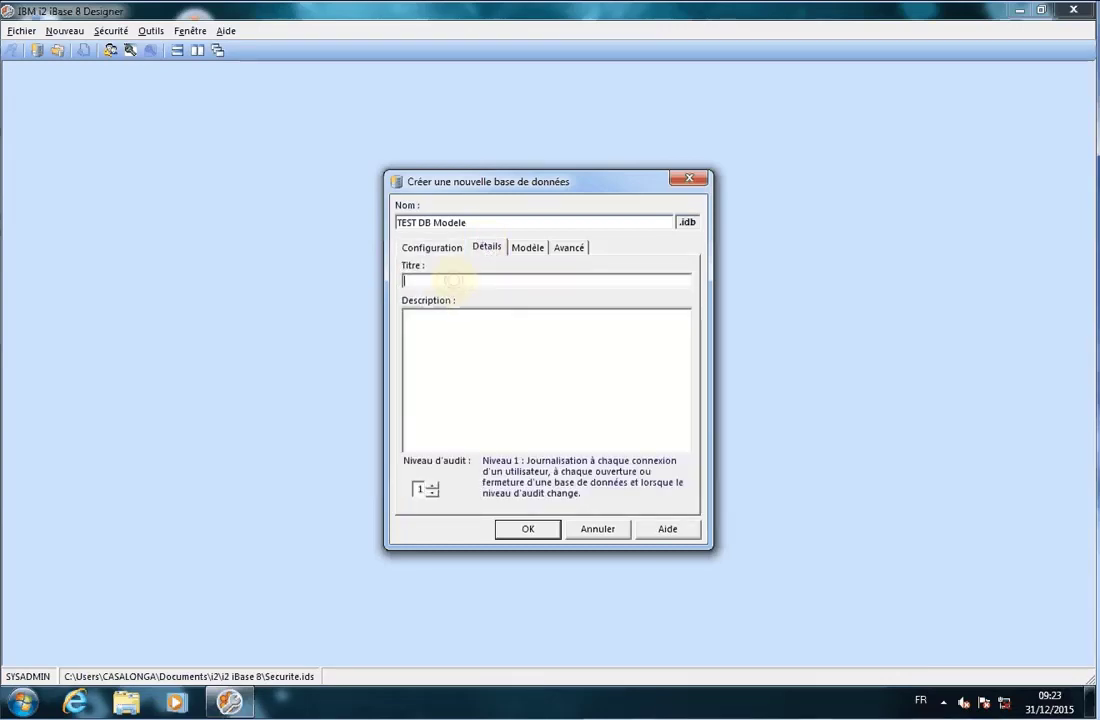
text(Test Cration iBase )
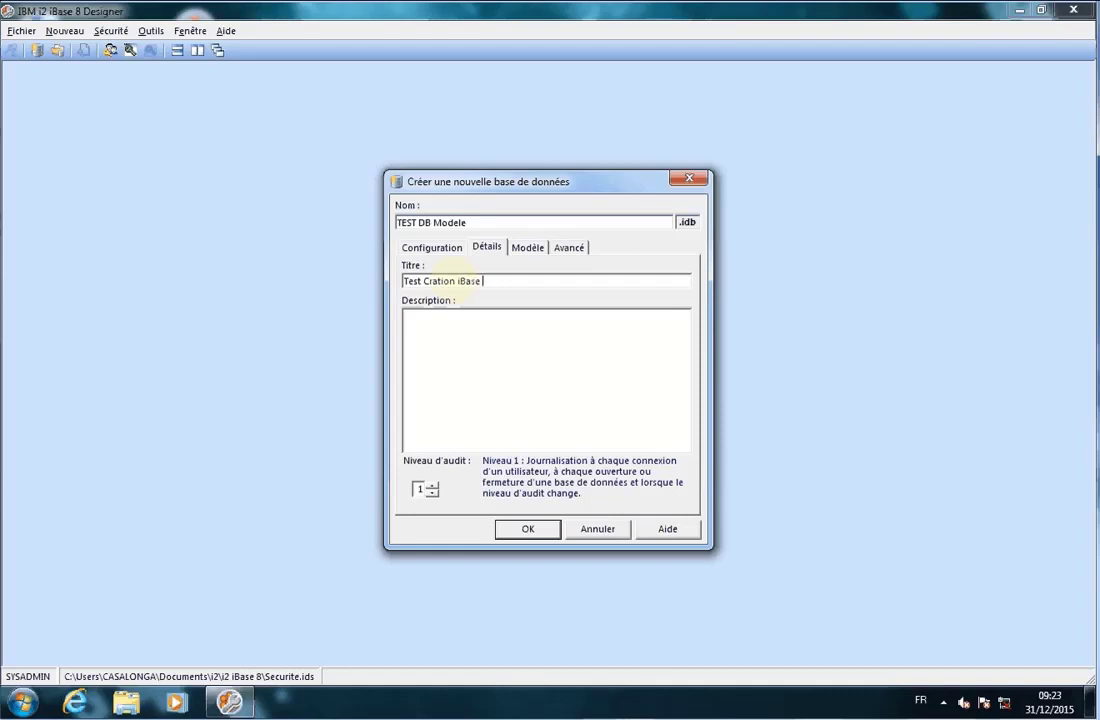
text(a partir de Modele)
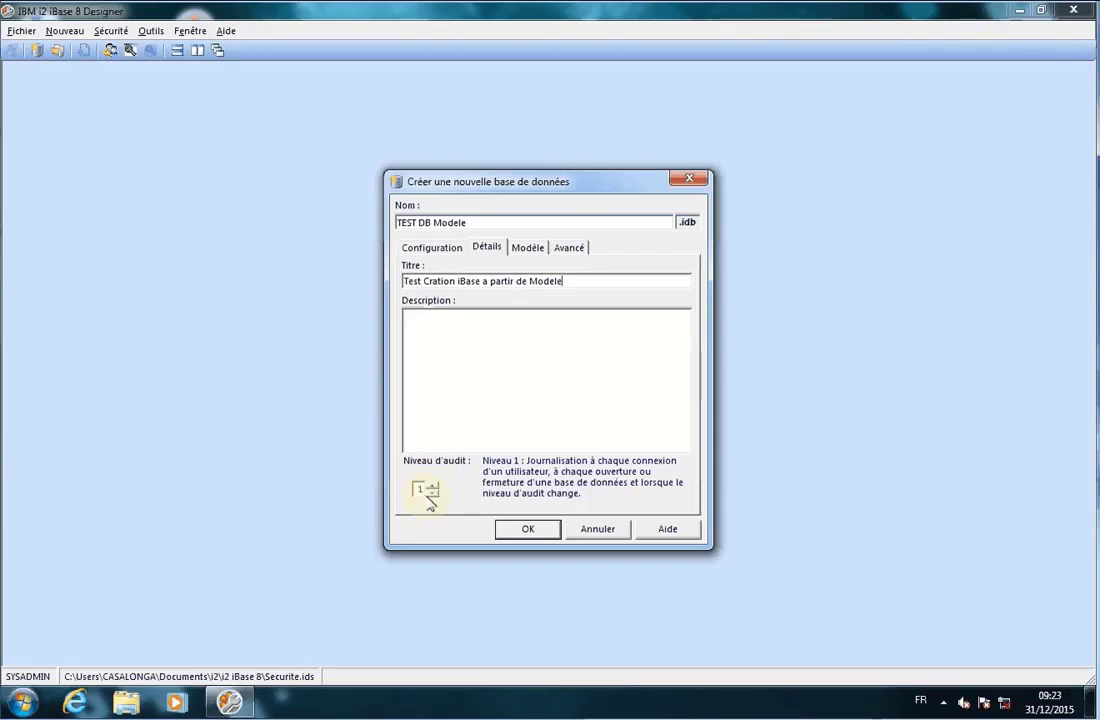
Step: Choose the Designer Guide template for the new database and preview its entity and link types
click(525, 247)
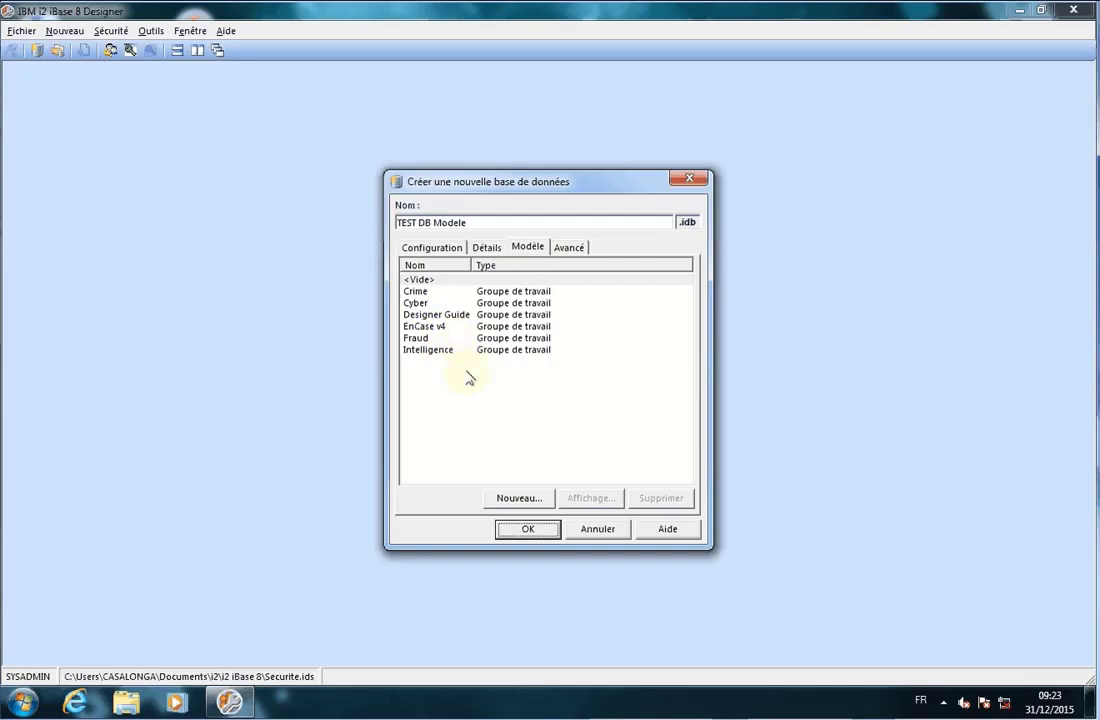
click(421, 316)
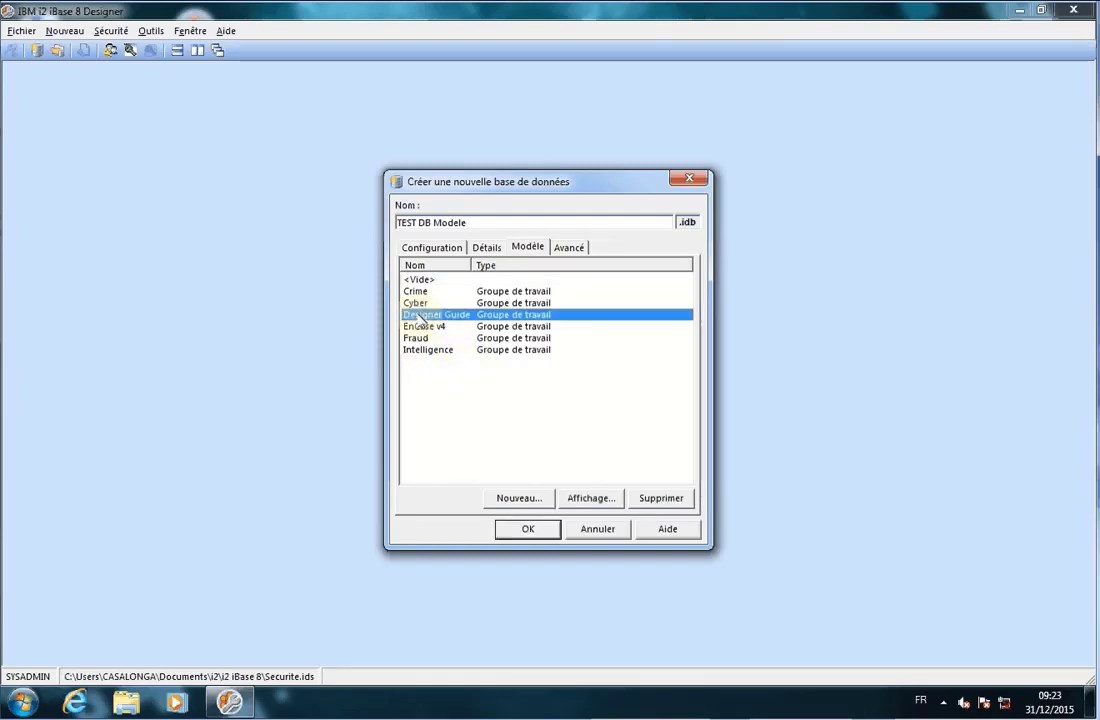
click(580, 497)
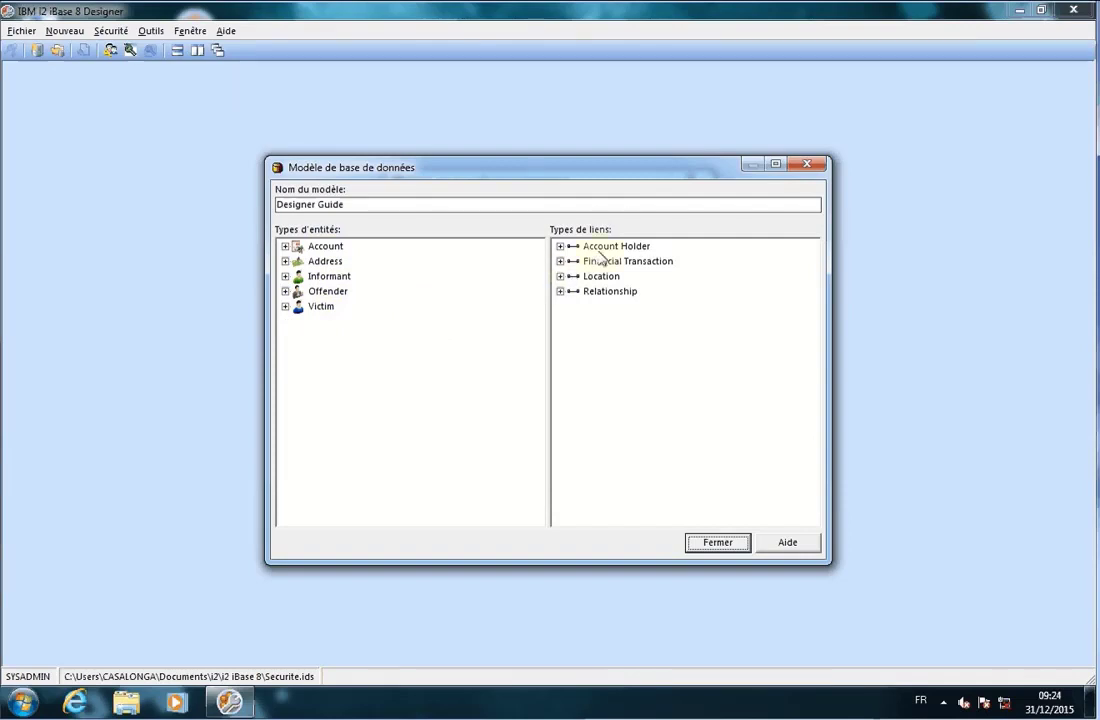
click(719, 544)
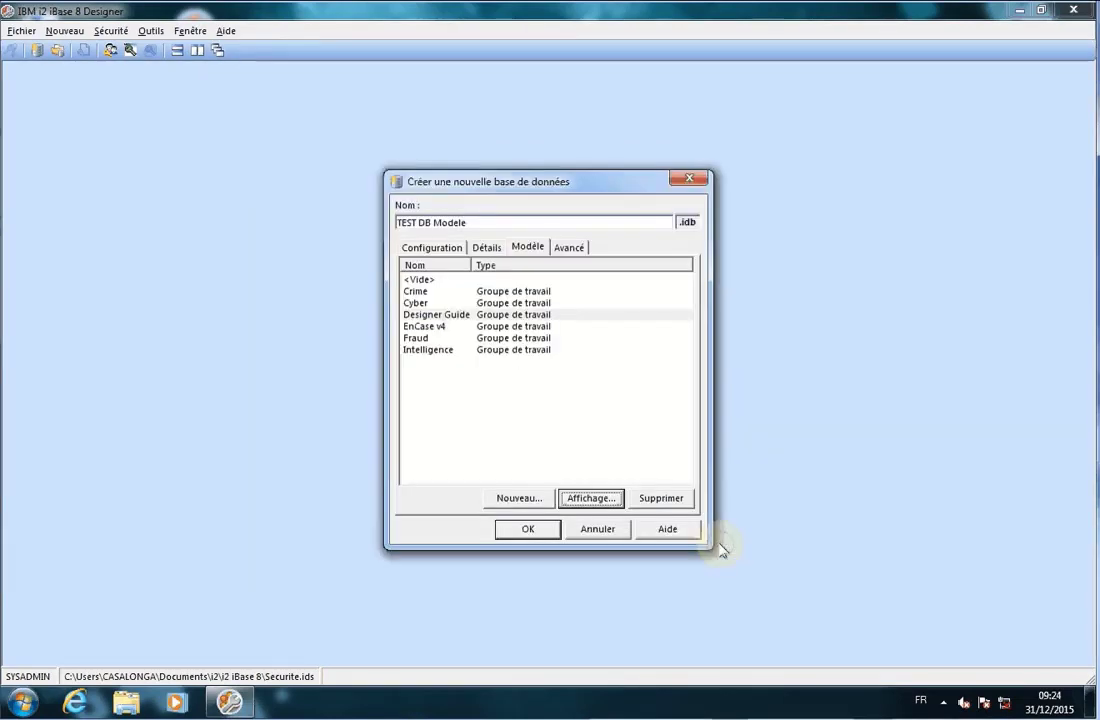
Step: Enable Suppression logique in the new database's advanced options and create the database
click(576, 247)
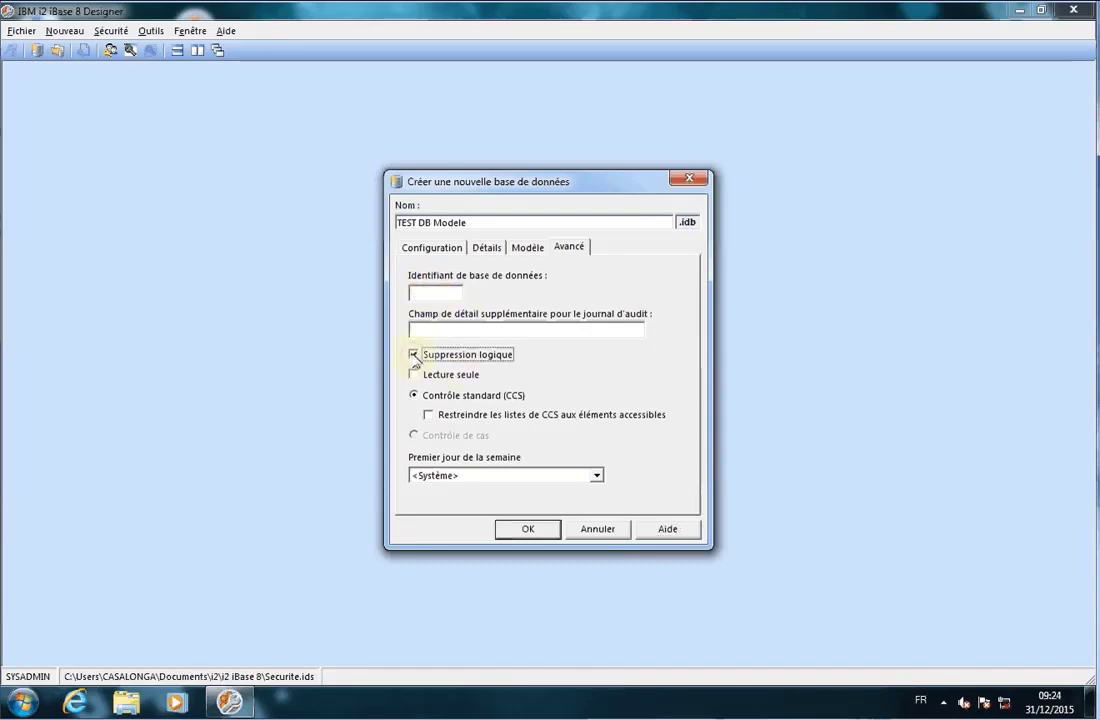
click(414, 356)
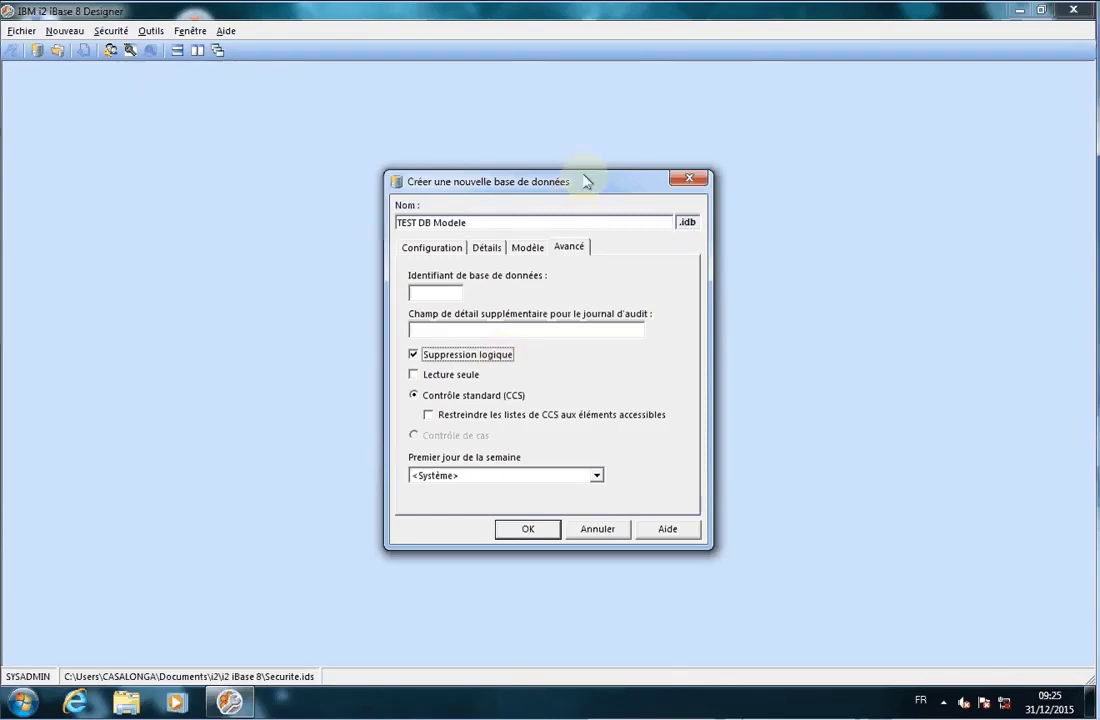
drag(585, 178, 640, 151)
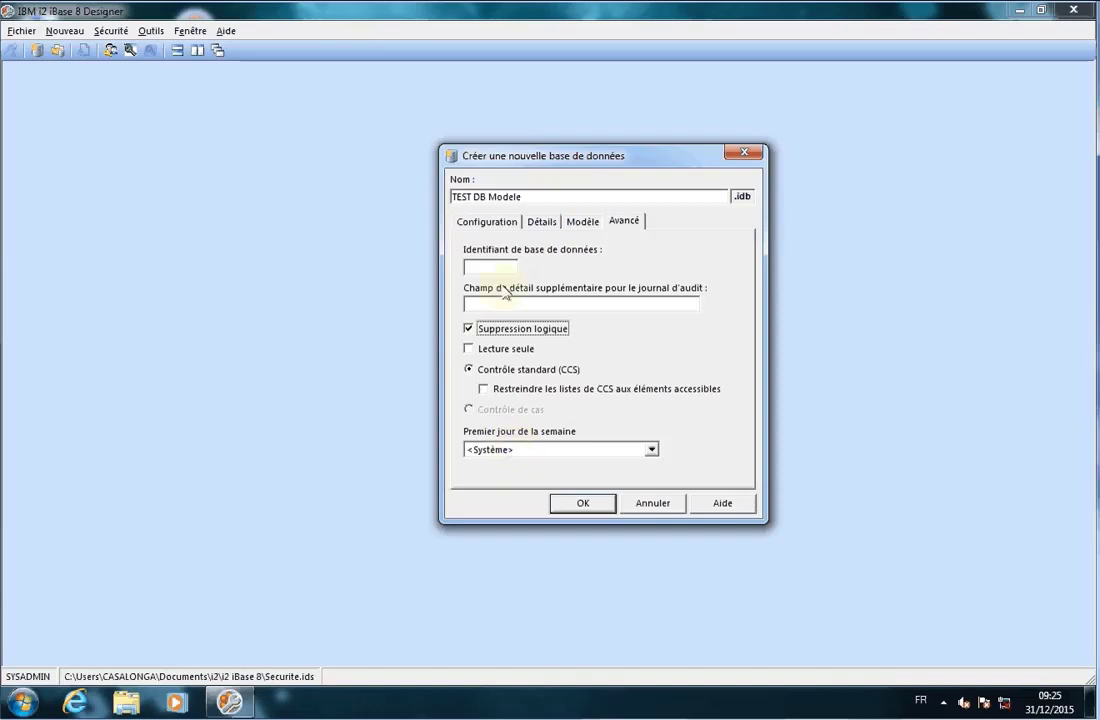
click(582, 503)
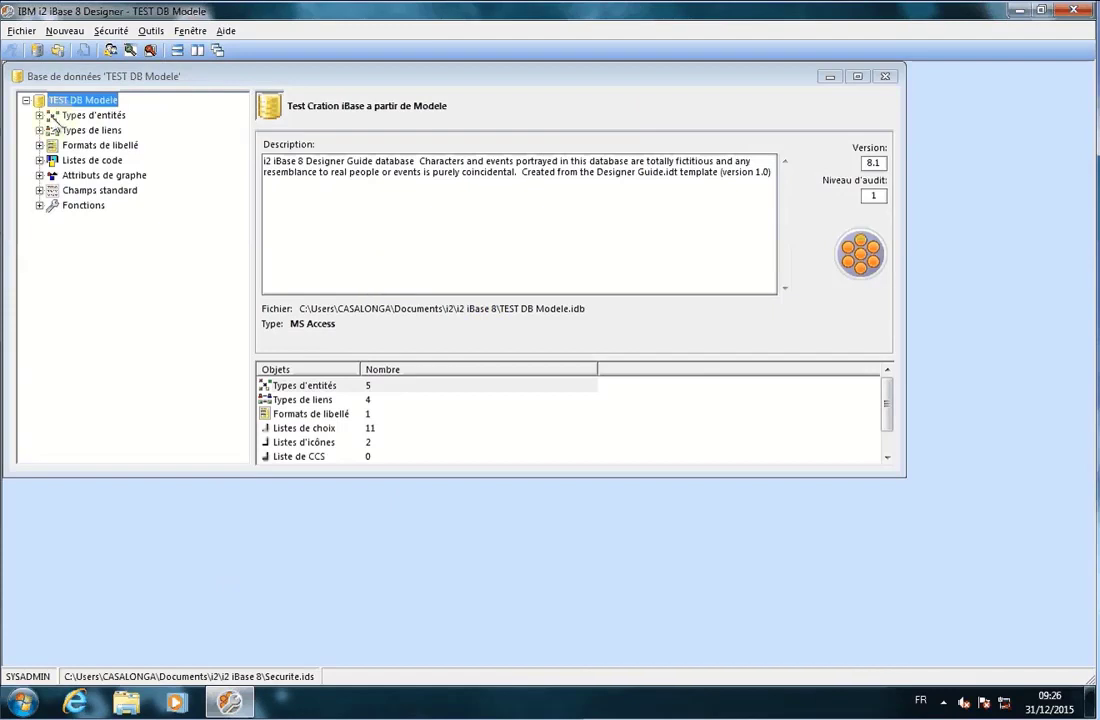
Step: Maximize the database window and examine the Account entity type's fields and the choice lists under the code lists
click(40, 116)
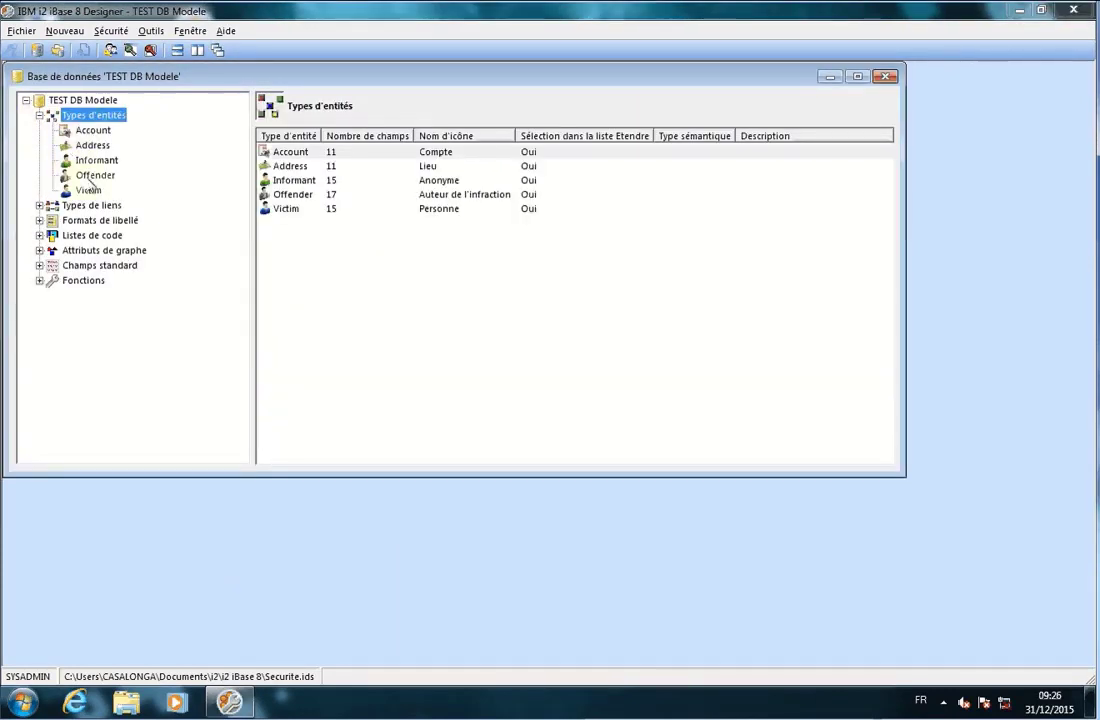
click(92, 131)
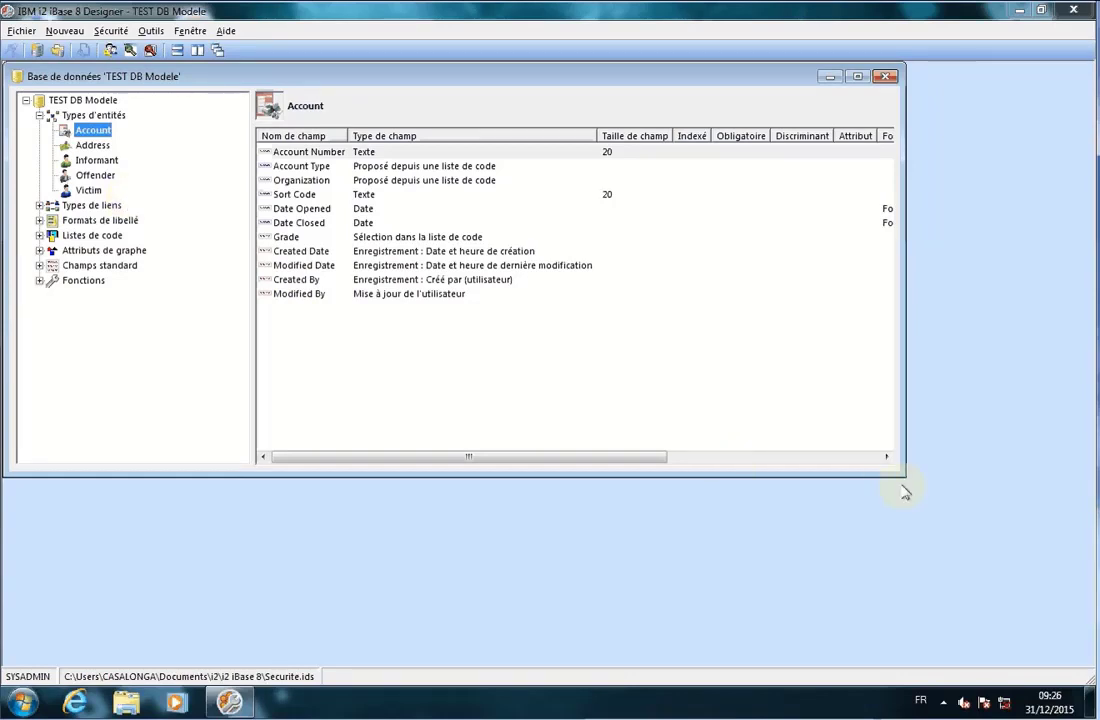
drag(903, 479, 999, 592)
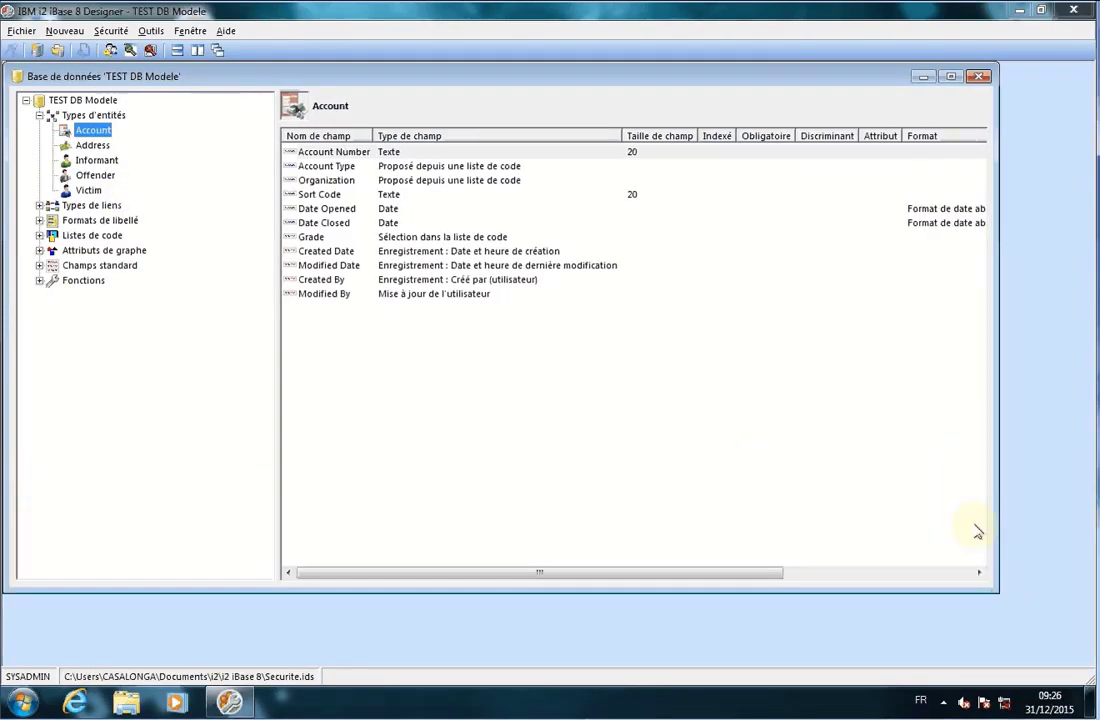
double_click(795, 77)
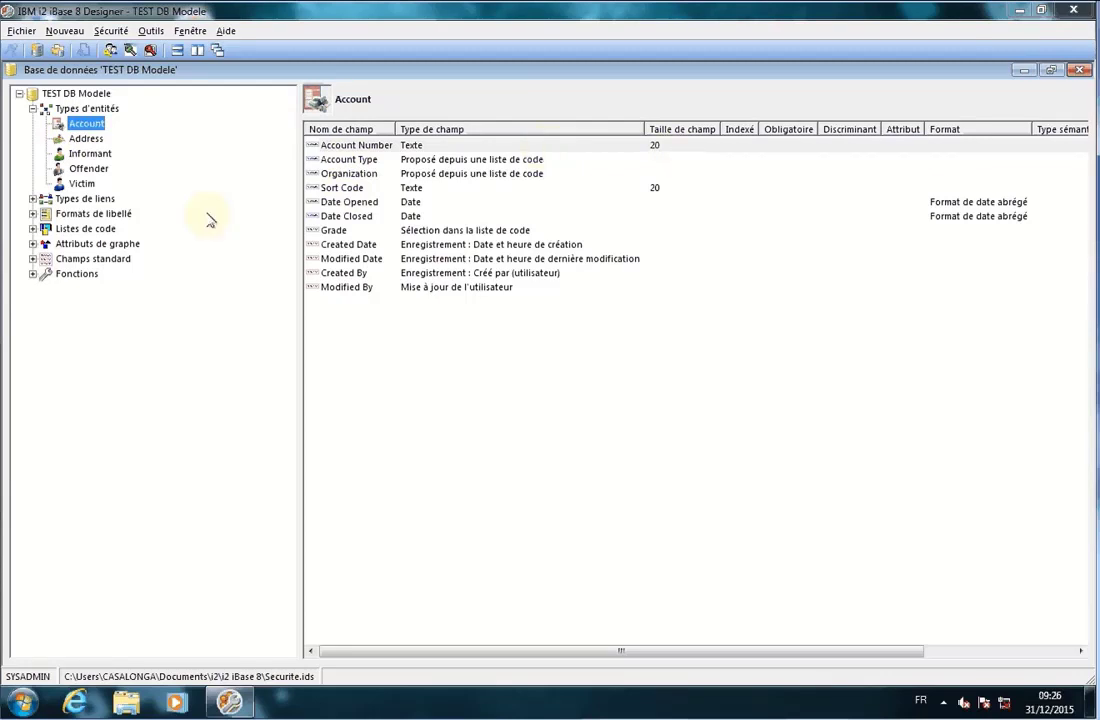
click(33, 229)
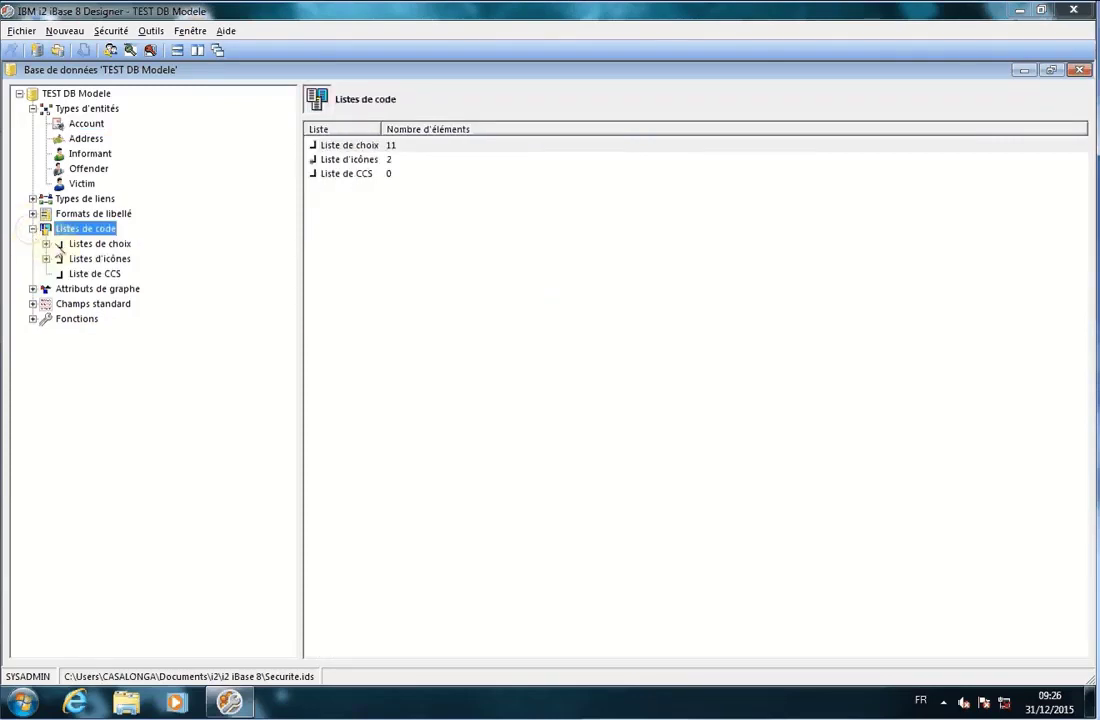
double_click(62, 246)
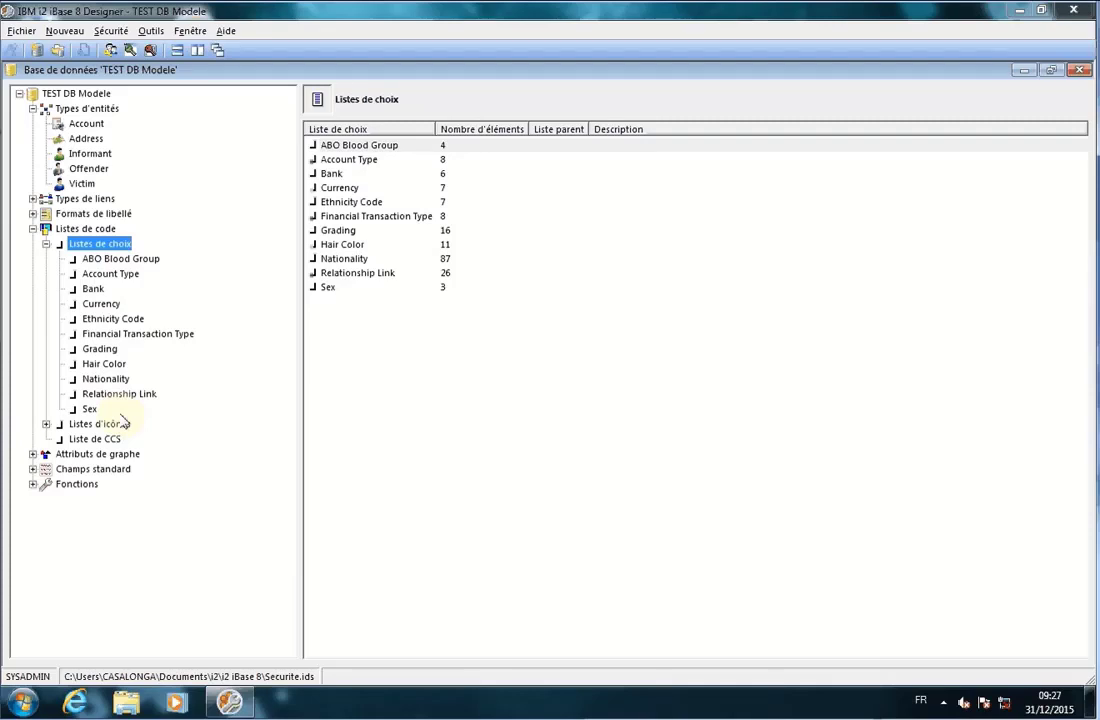
Step: Review the database statistics for entity types and link types, then display the Account entity type's fields
click(24, 31)
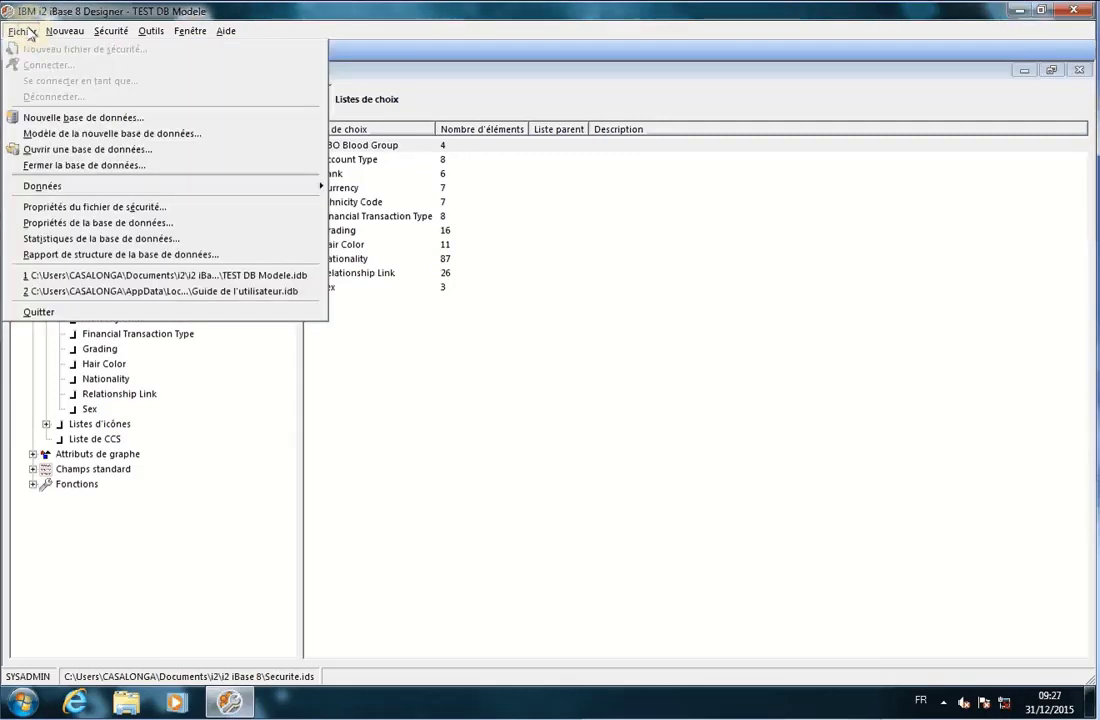
click(70, 238)
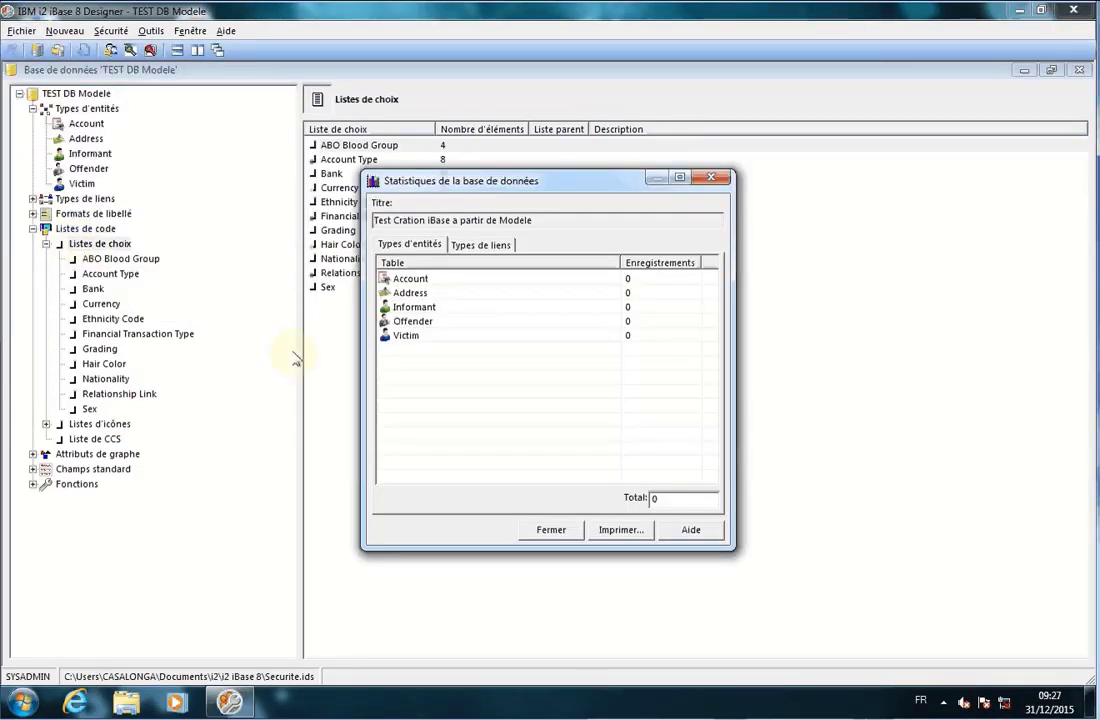
click(484, 245)
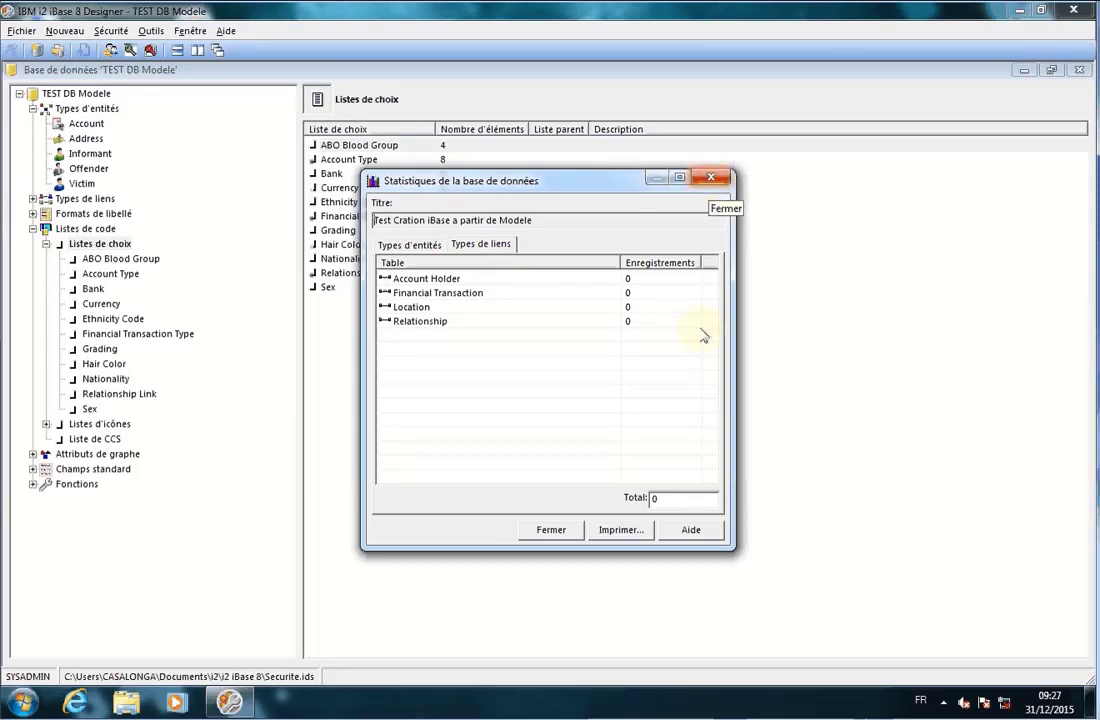
click(550, 526)
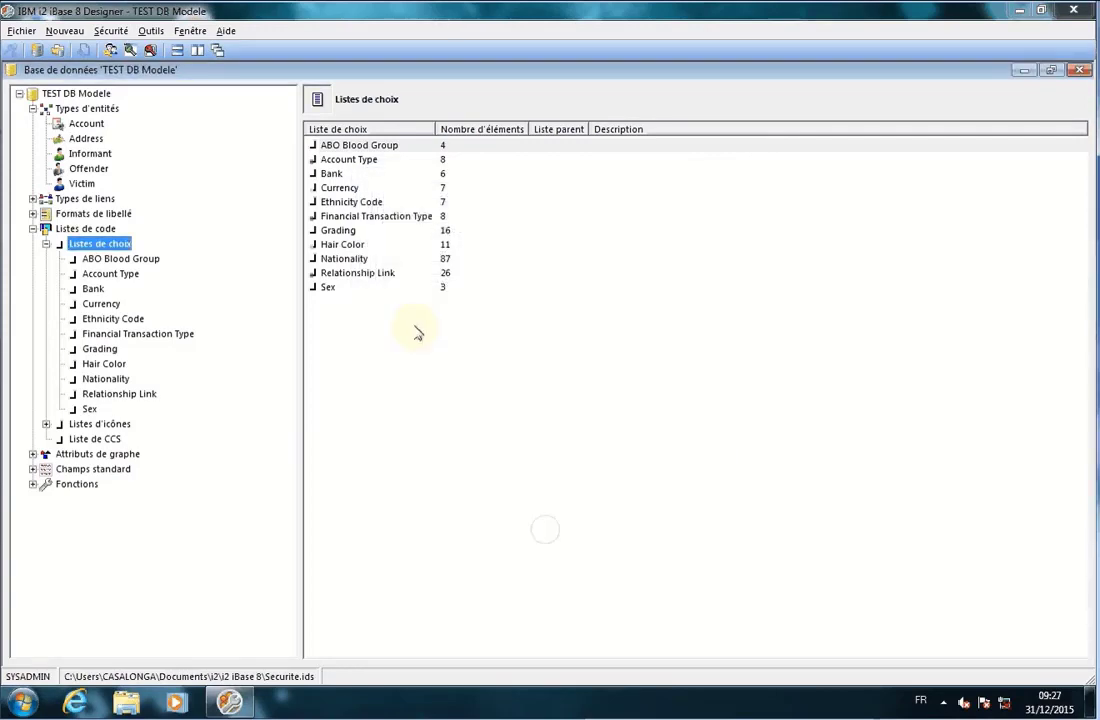
click(85, 123)
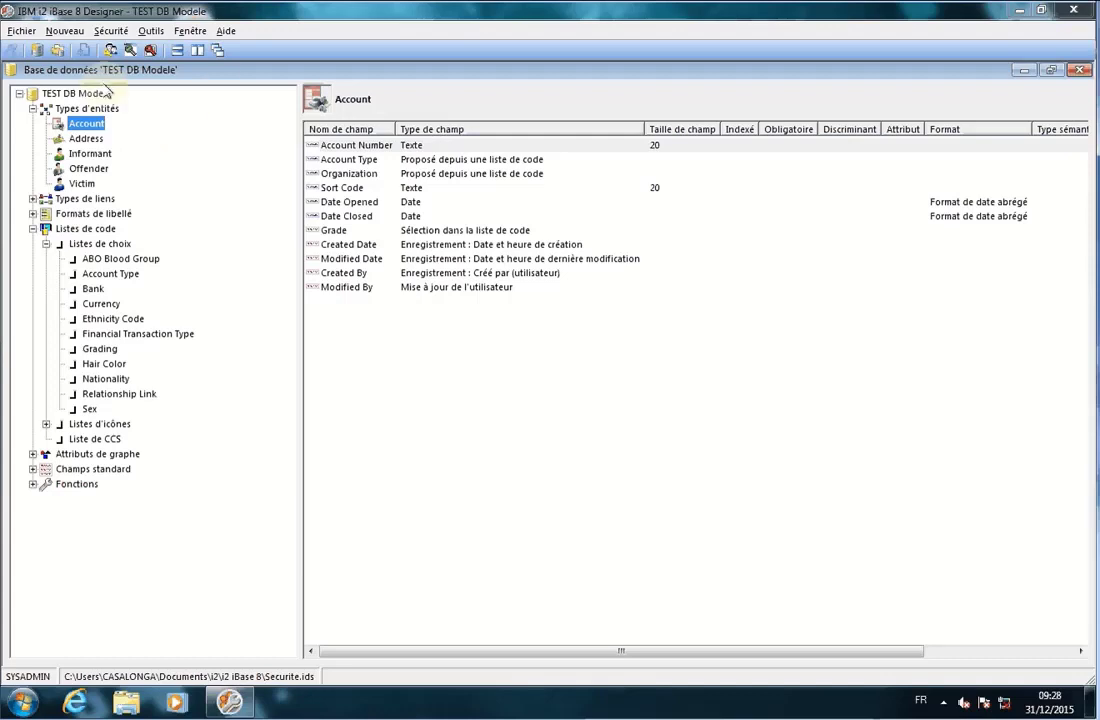
Step: Close the TEST DB Modele database and confirm the closure
click(17, 30)
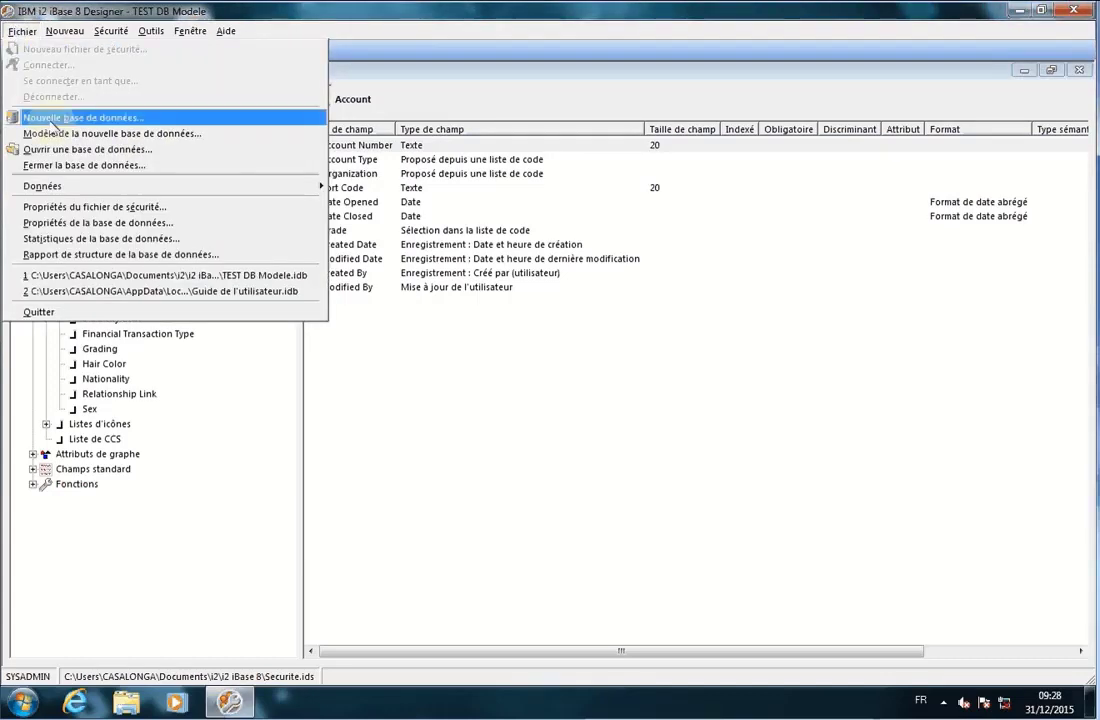
click(72, 166)
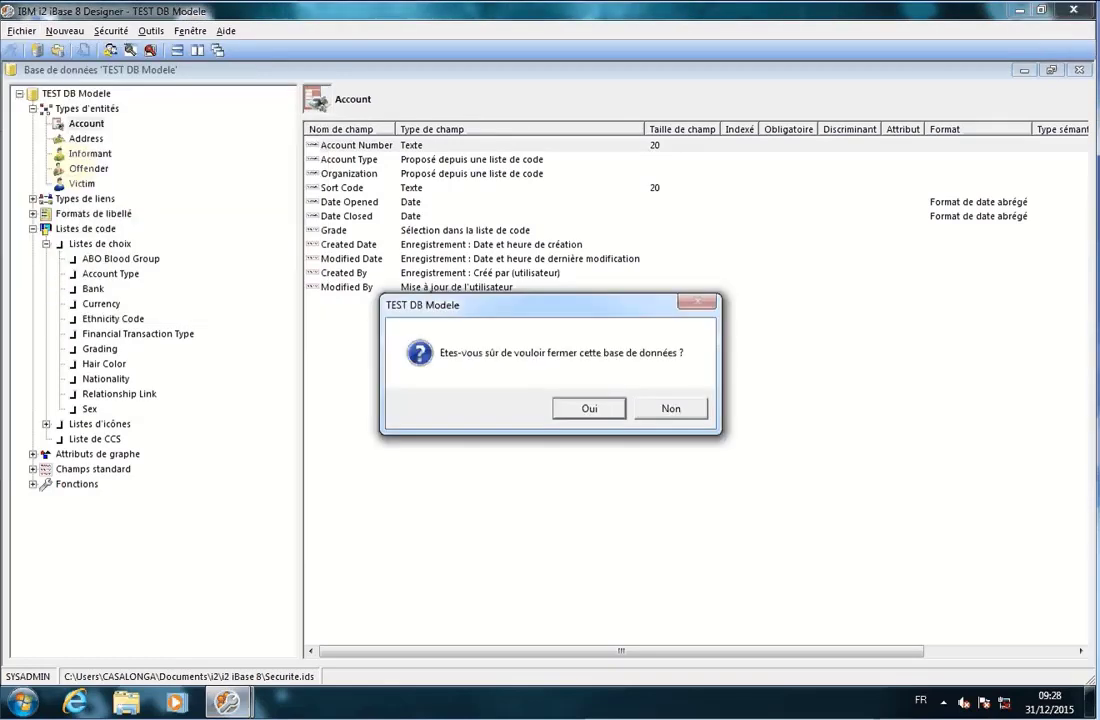
click(581, 411)
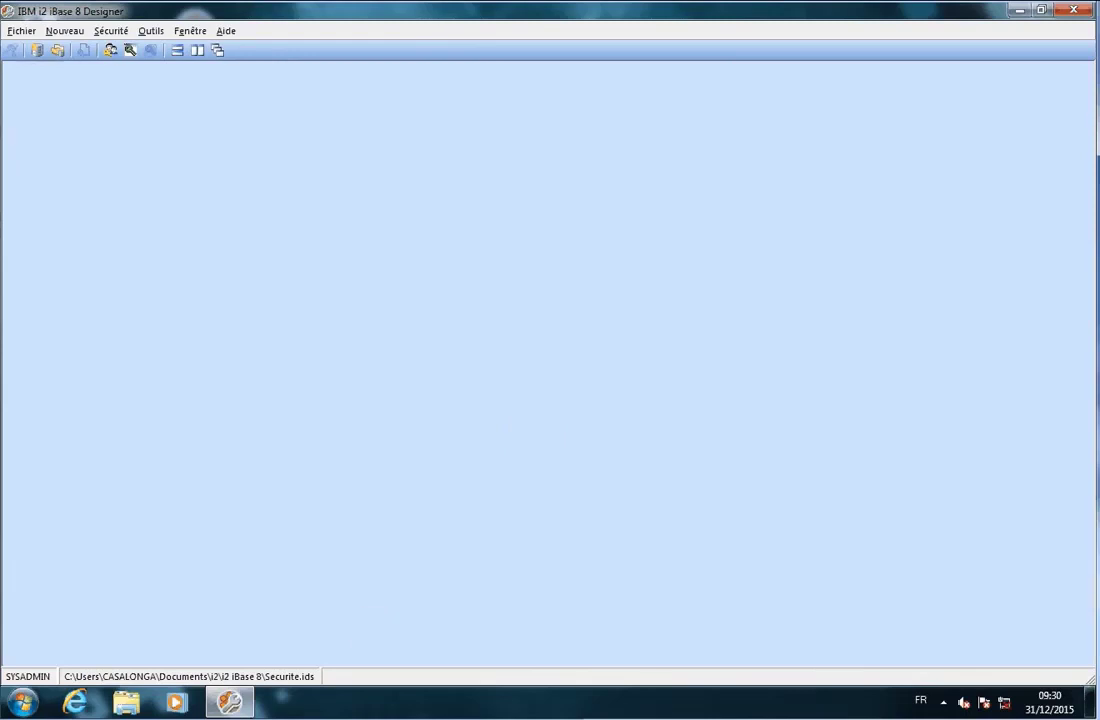
Step: Switch to the Word document iBase - Feuille Définition Types.doc and move its window fully into view
mouse_move(280, 700)
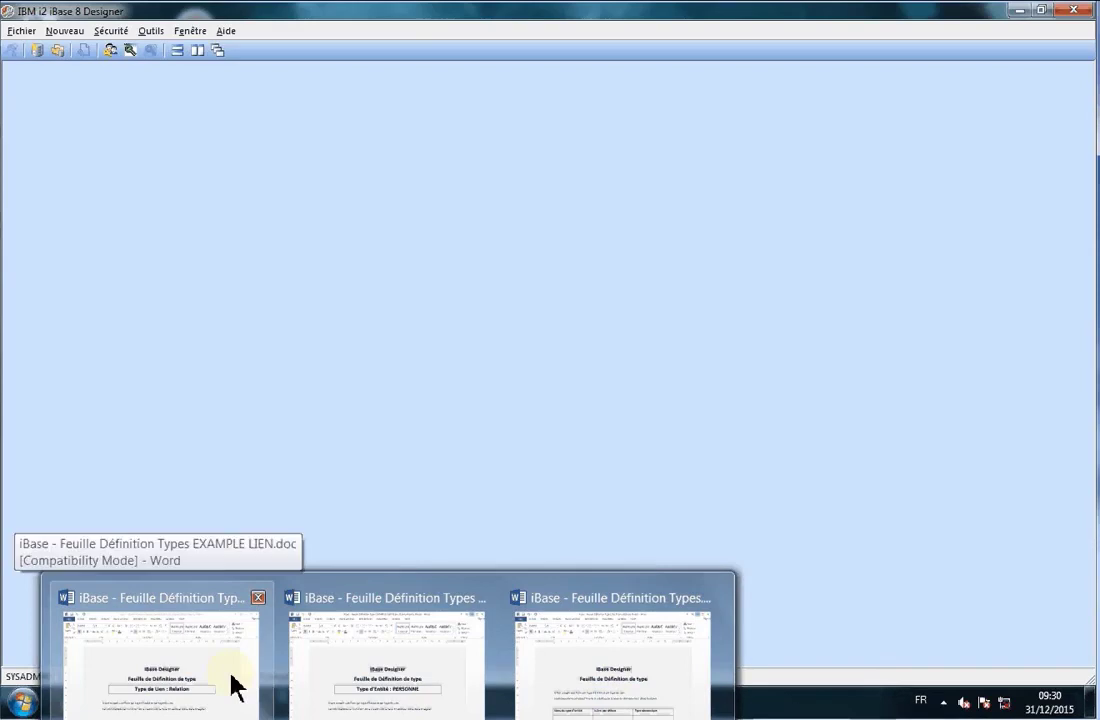
click(607, 692)
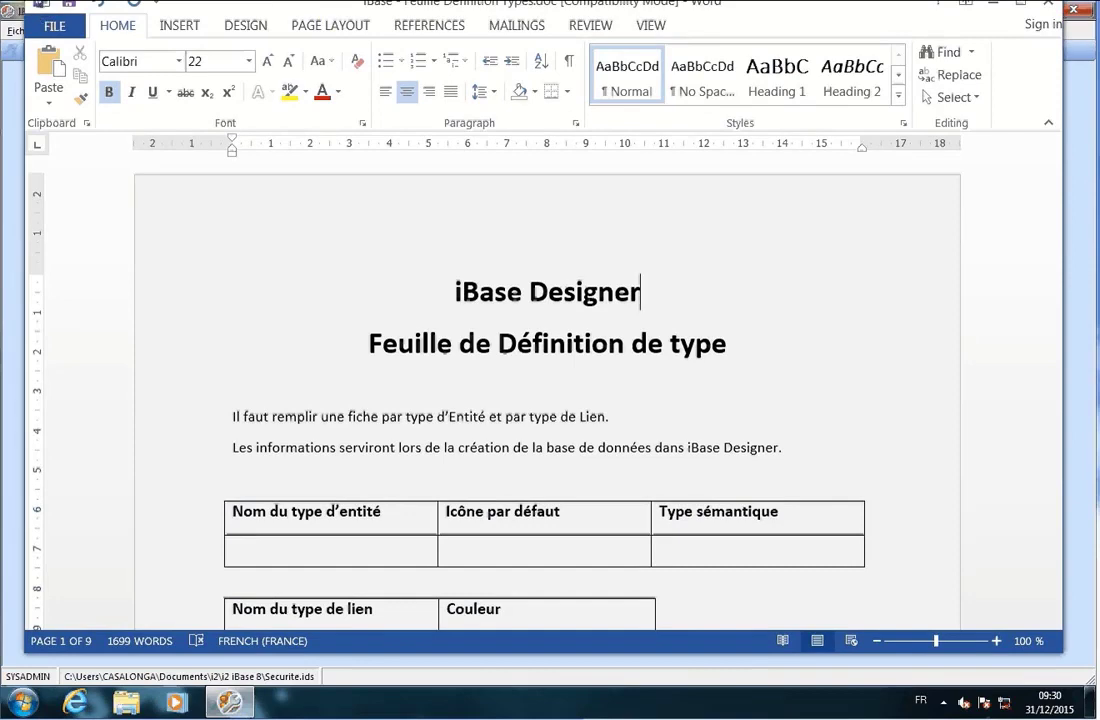
drag(31, 3, 112, 42)
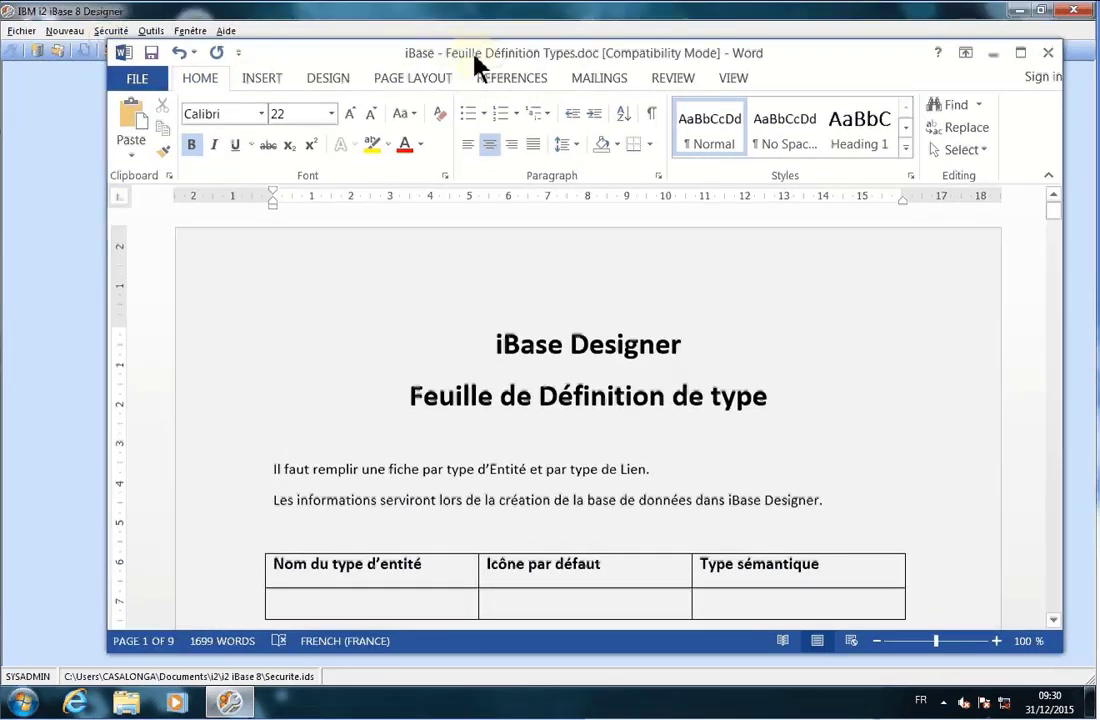
drag(480, 65, 424, 63)
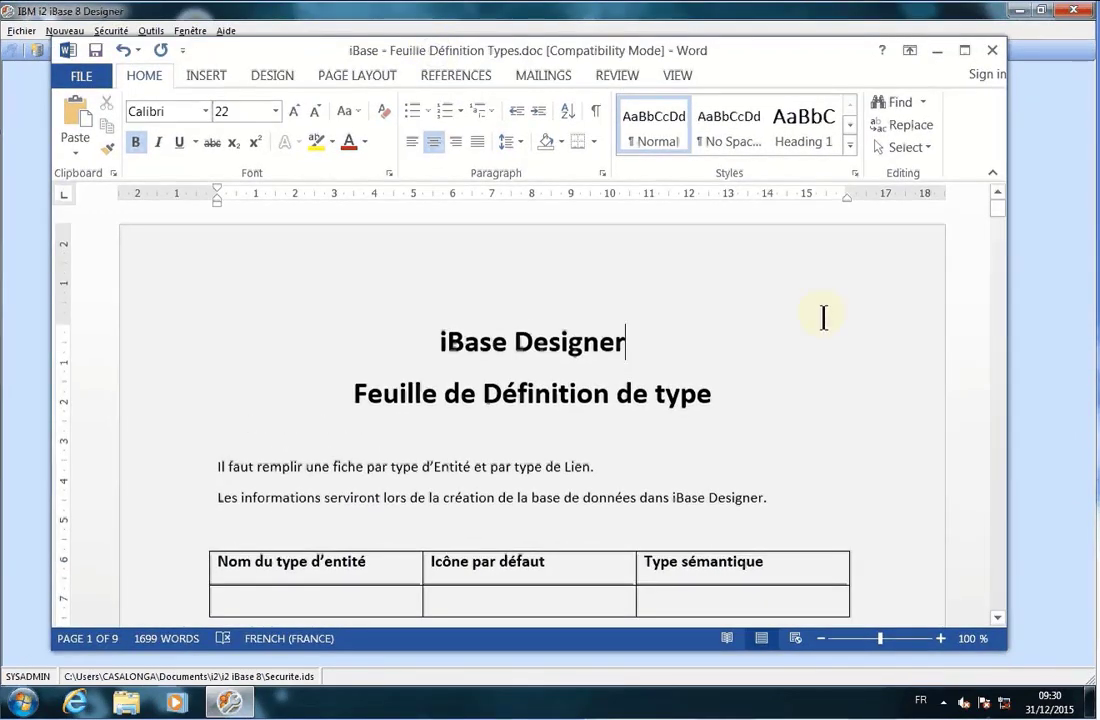
click(798, 393)
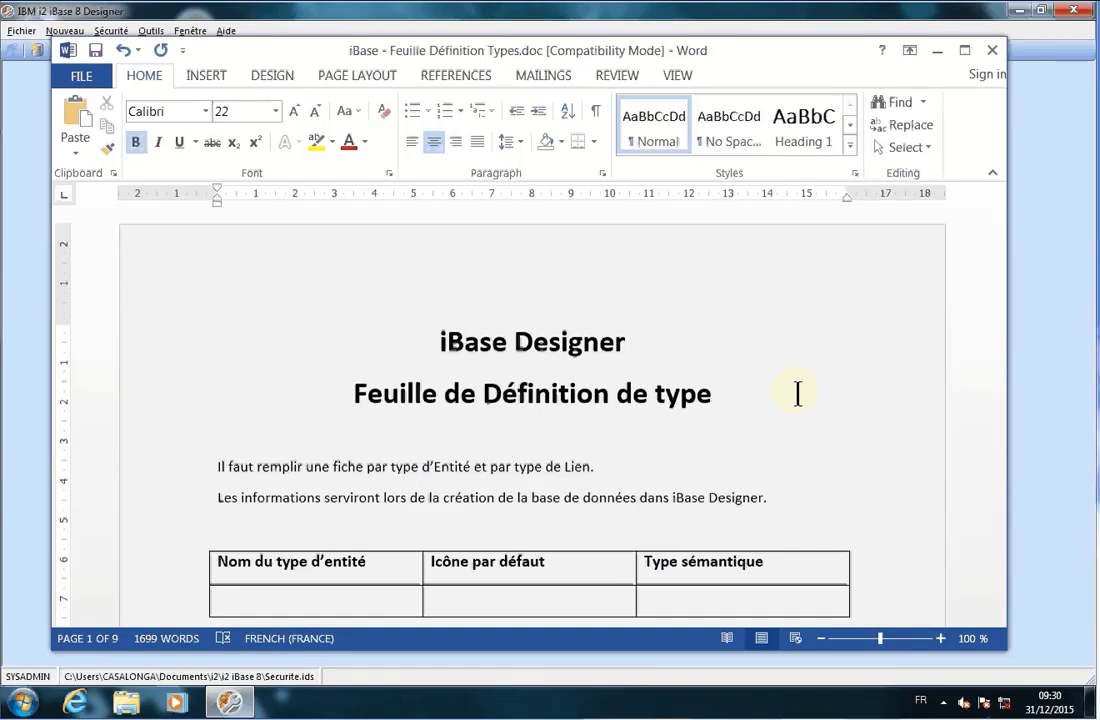
click(737, 354)
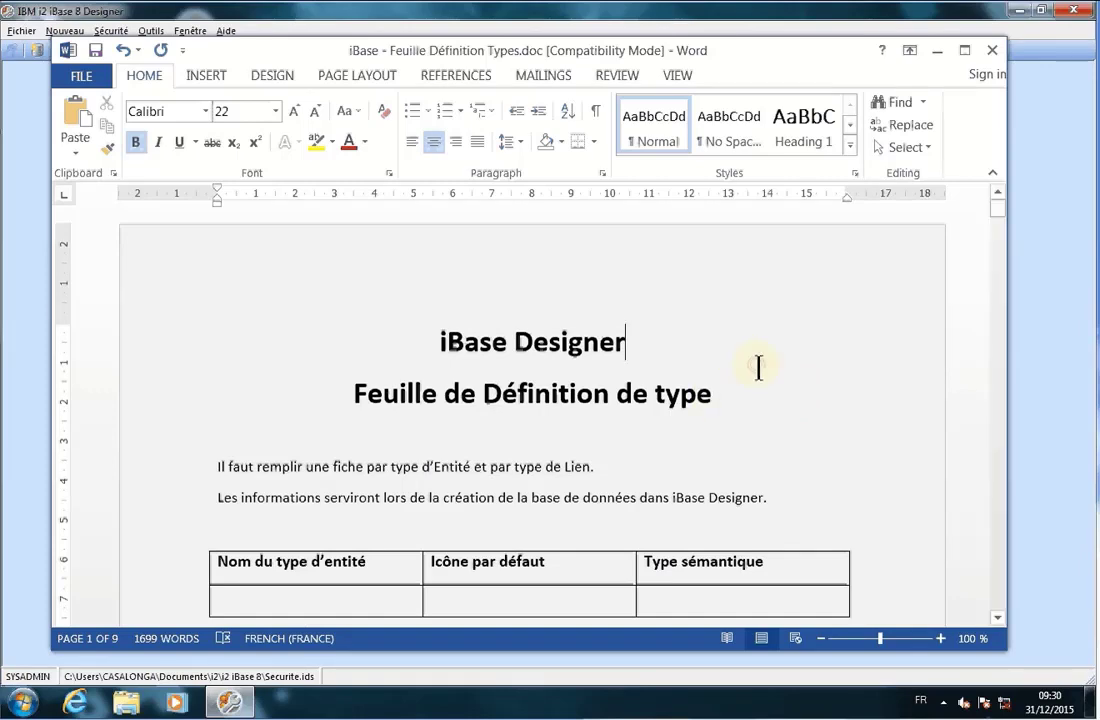
Step: Examine the blank definition sheet's tables for entity type, link type, field definitions, standard fields and link end types
scroll(758, 368, down, 3)
scroll(758, 365, up, 3)
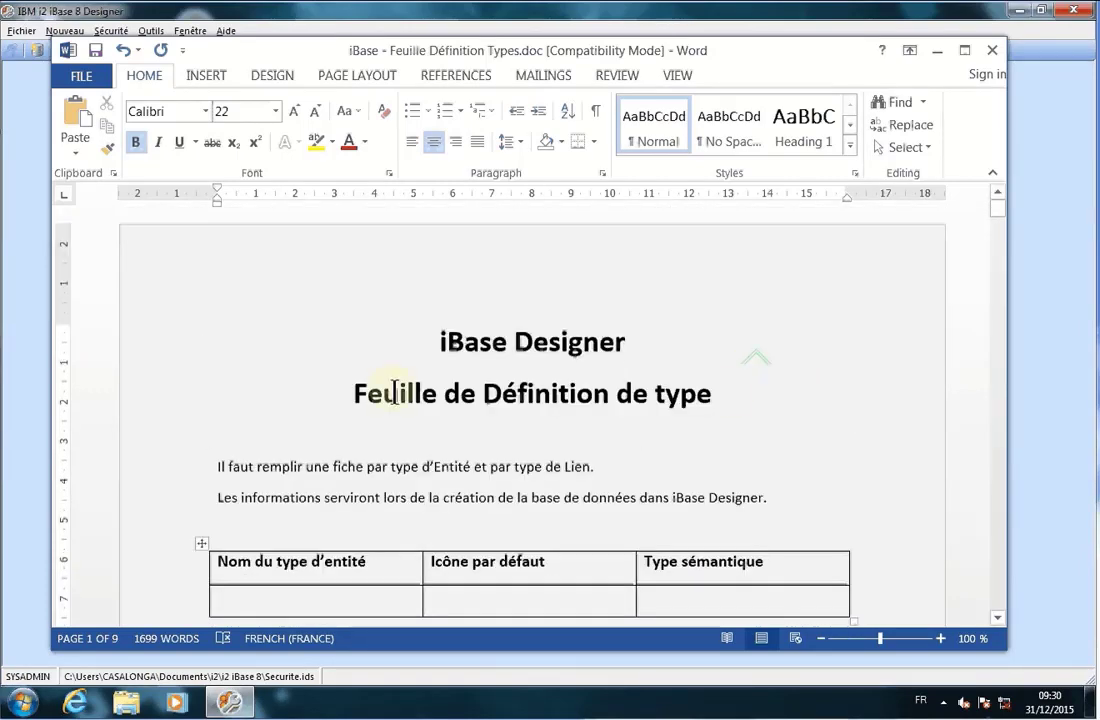
scroll(729, 393, down, 5)
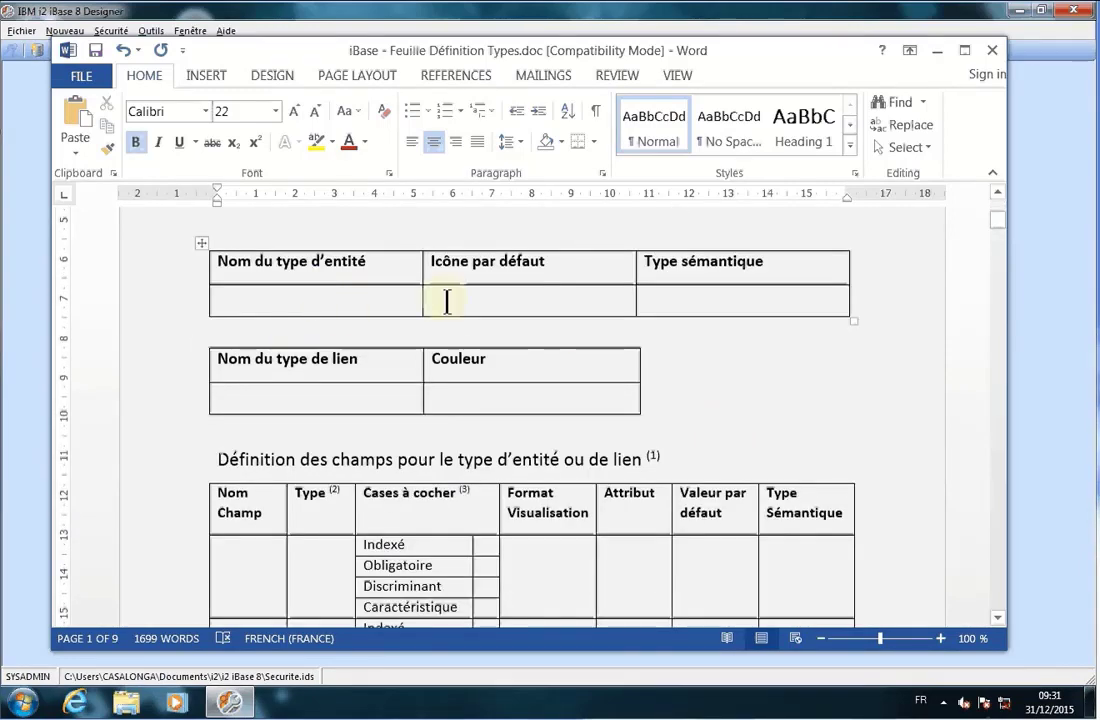
scroll(540, 356, up, 2)
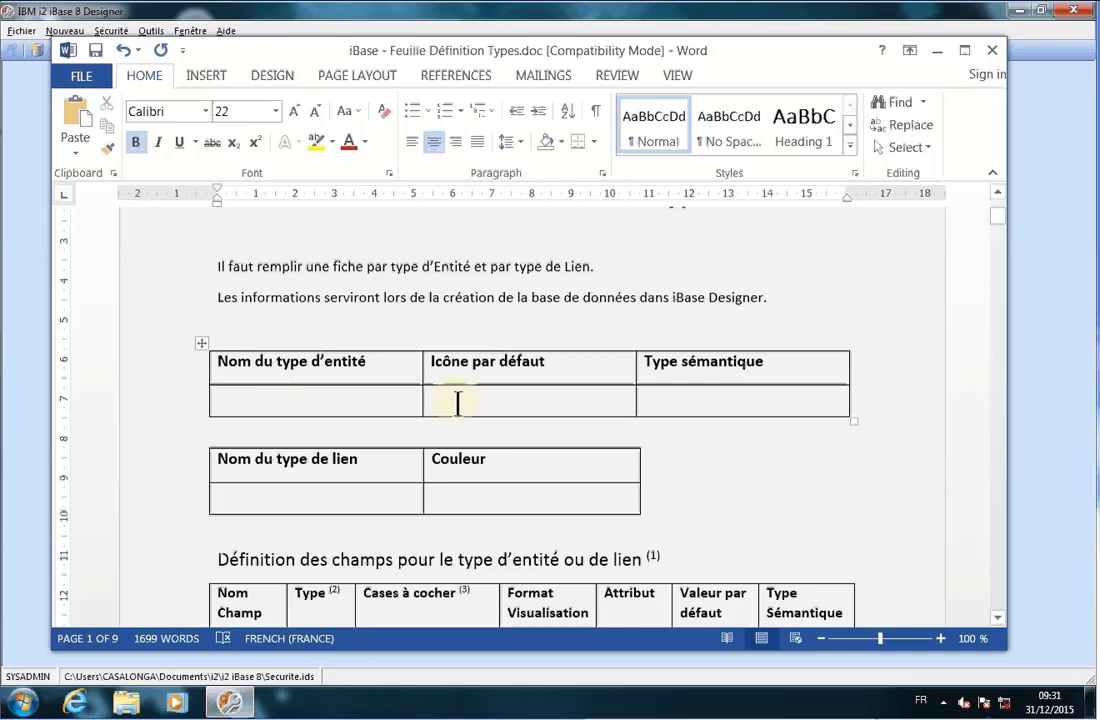
scroll(714, 405, down, 6)
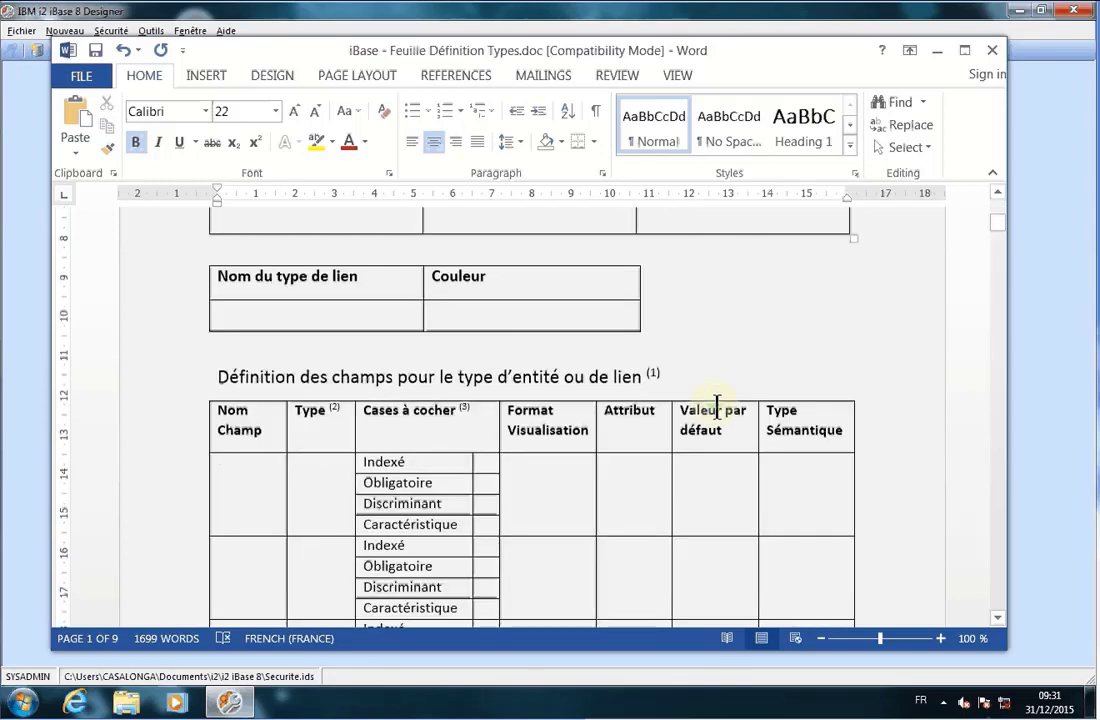
scroll(241, 344, up, 1)
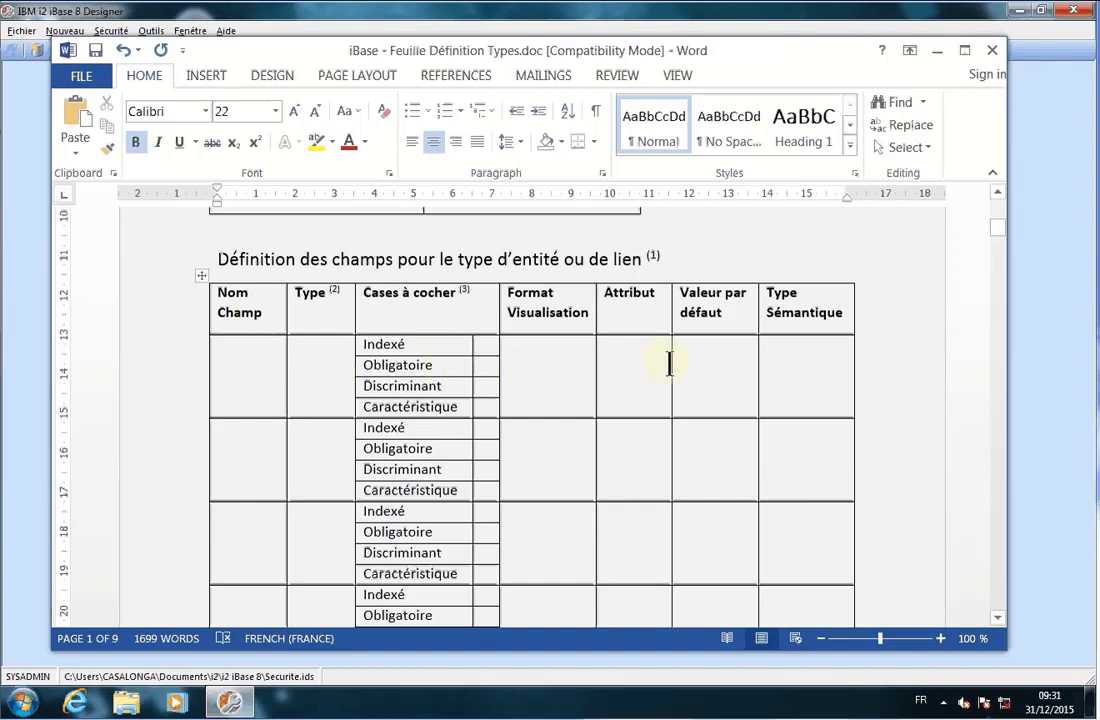
scroll(568, 399, down, 10)
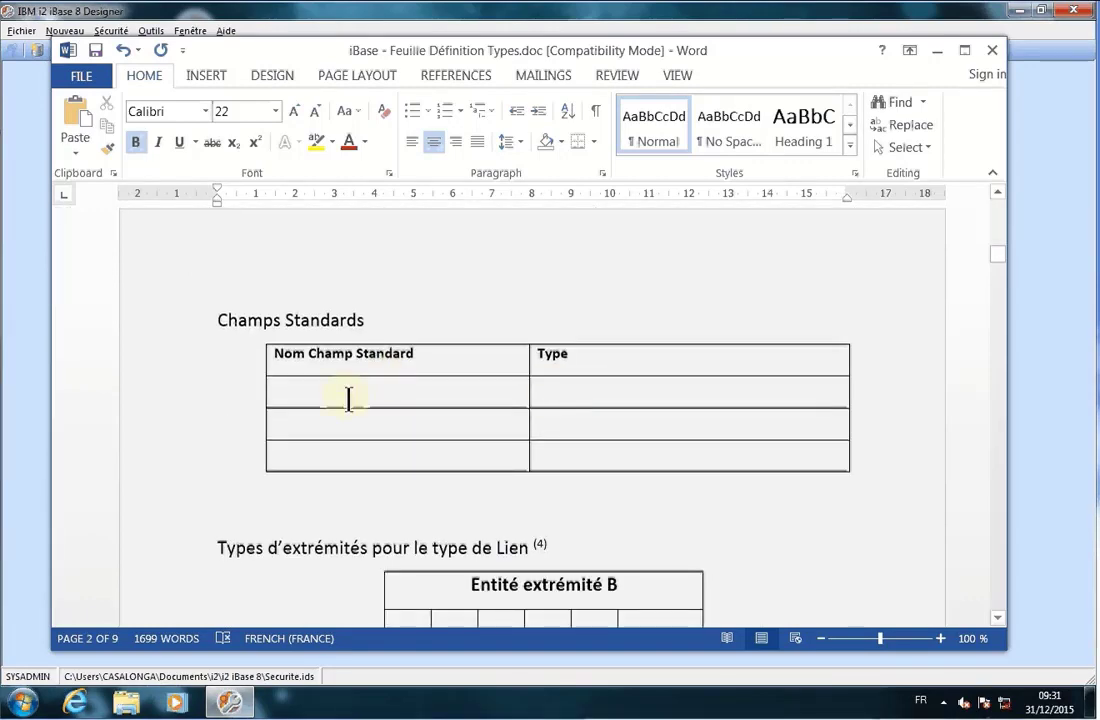
scroll(511, 405, down, 5)
scroll(512, 404, down, 8)
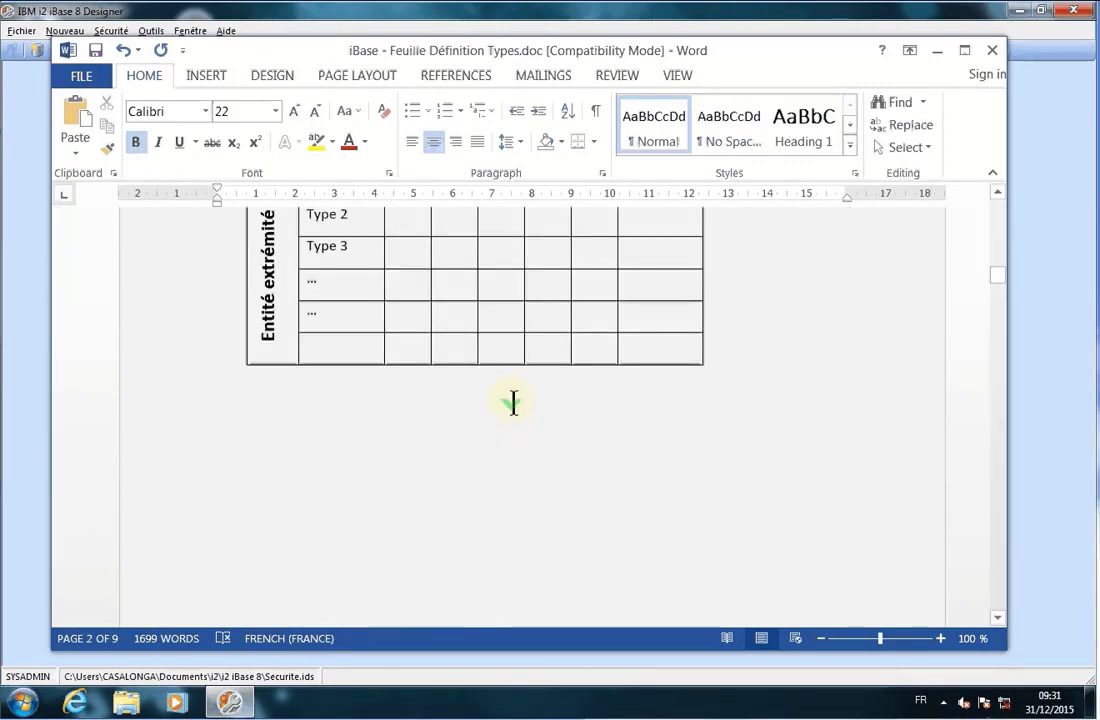
Step: Examine the field definition screen illustrated in note (1) of the annex, up to the start of note (2)
scroll(512, 403, down, 6)
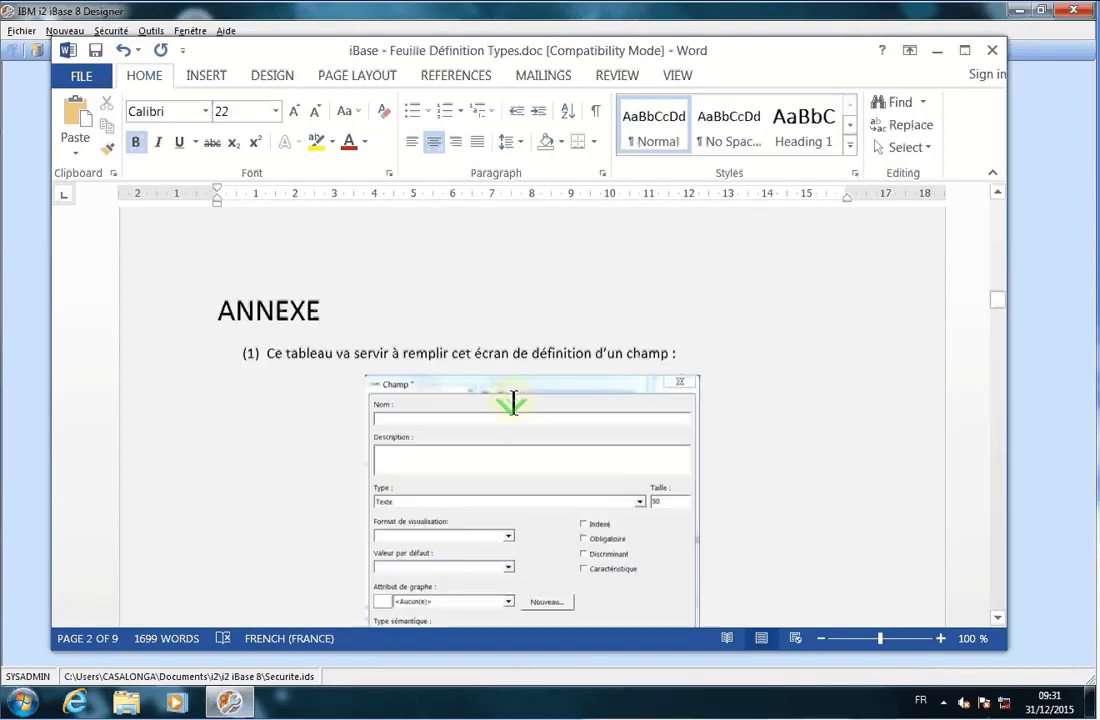
scroll(520, 380, down, 2)
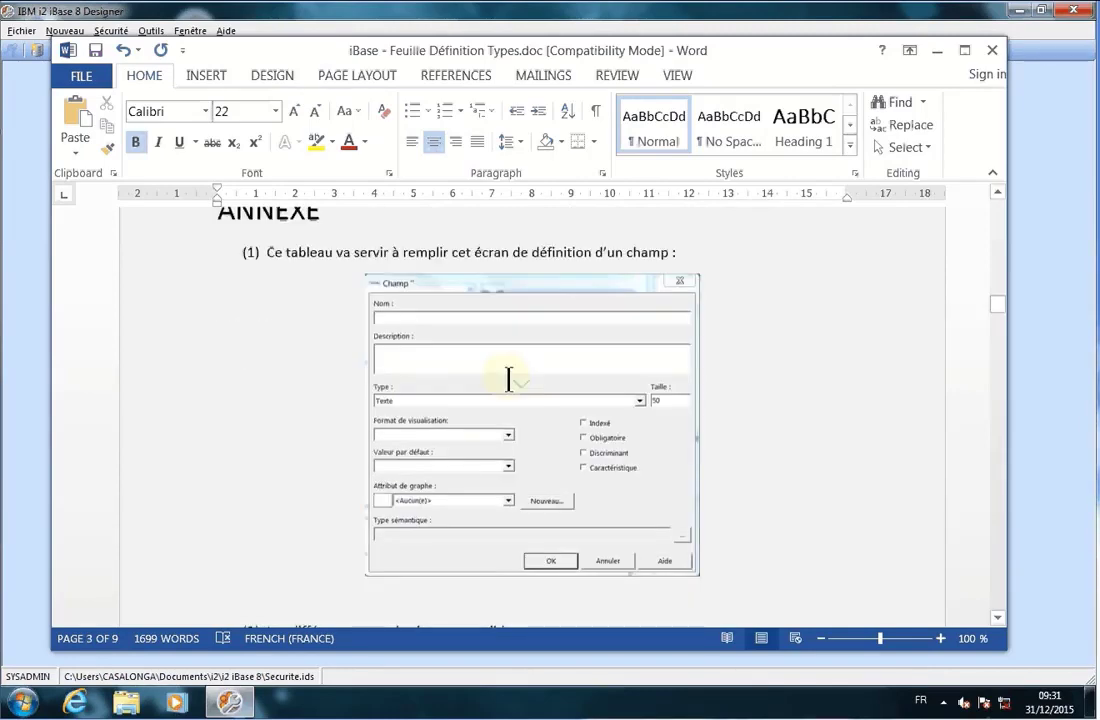
scroll(489, 359, down, 4)
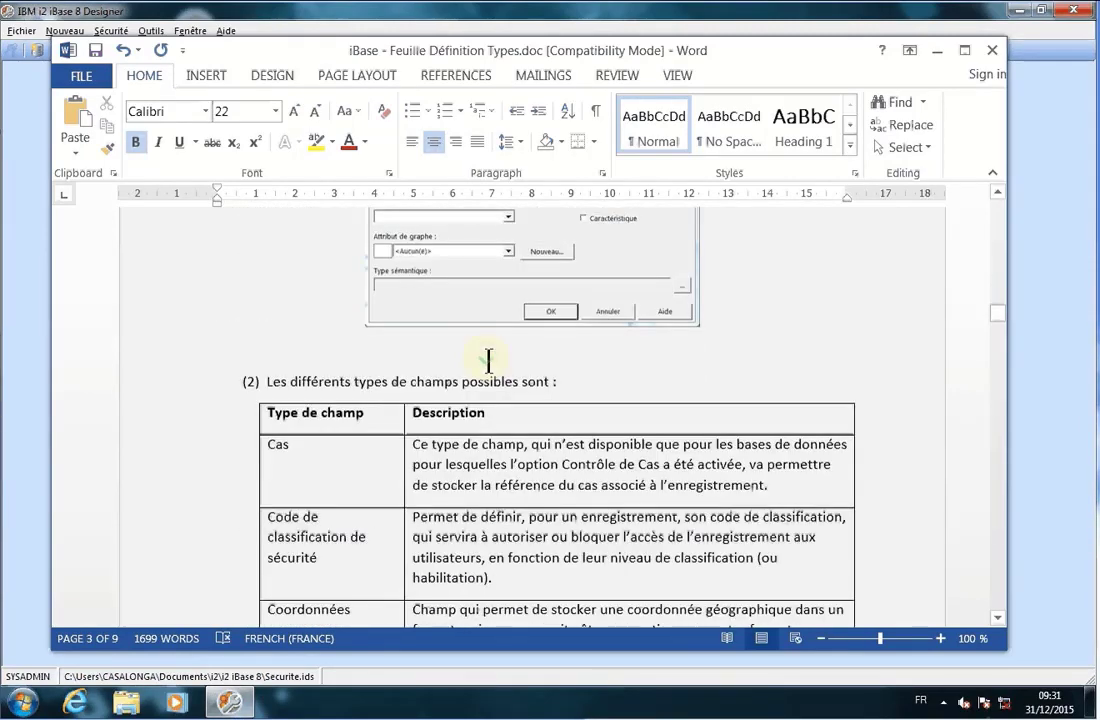
scroll(489, 361, up, 1)
scroll(489, 358, up, 4)
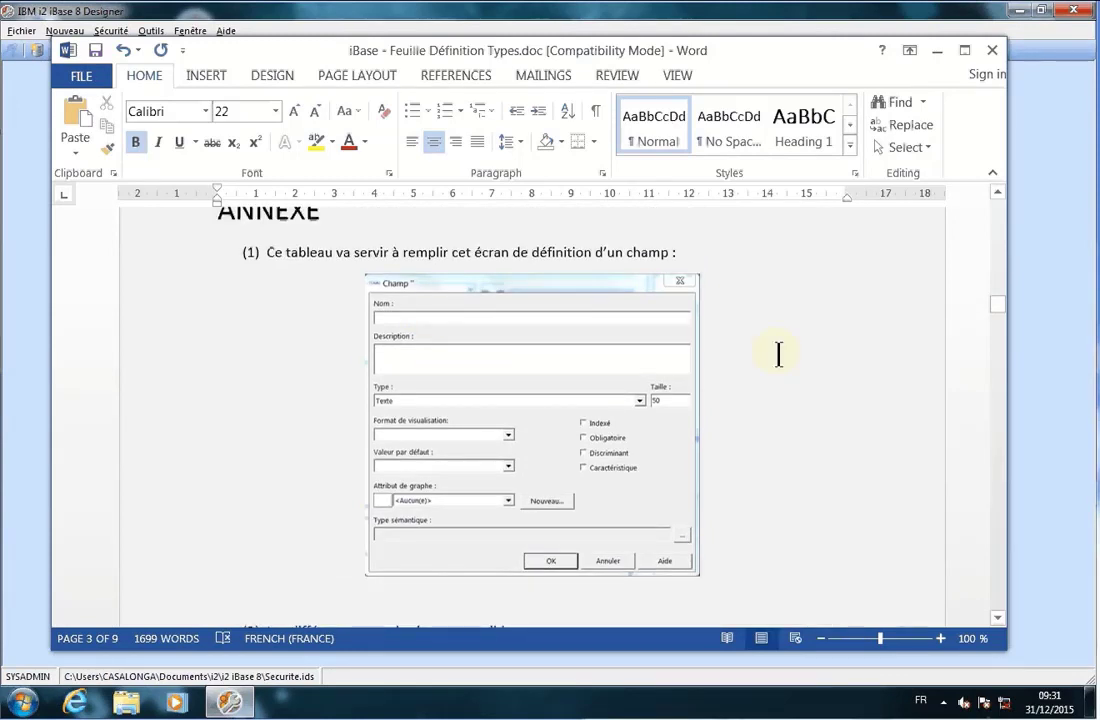
scroll(778, 352, up, 8)
scroll(778, 352, down, 10)
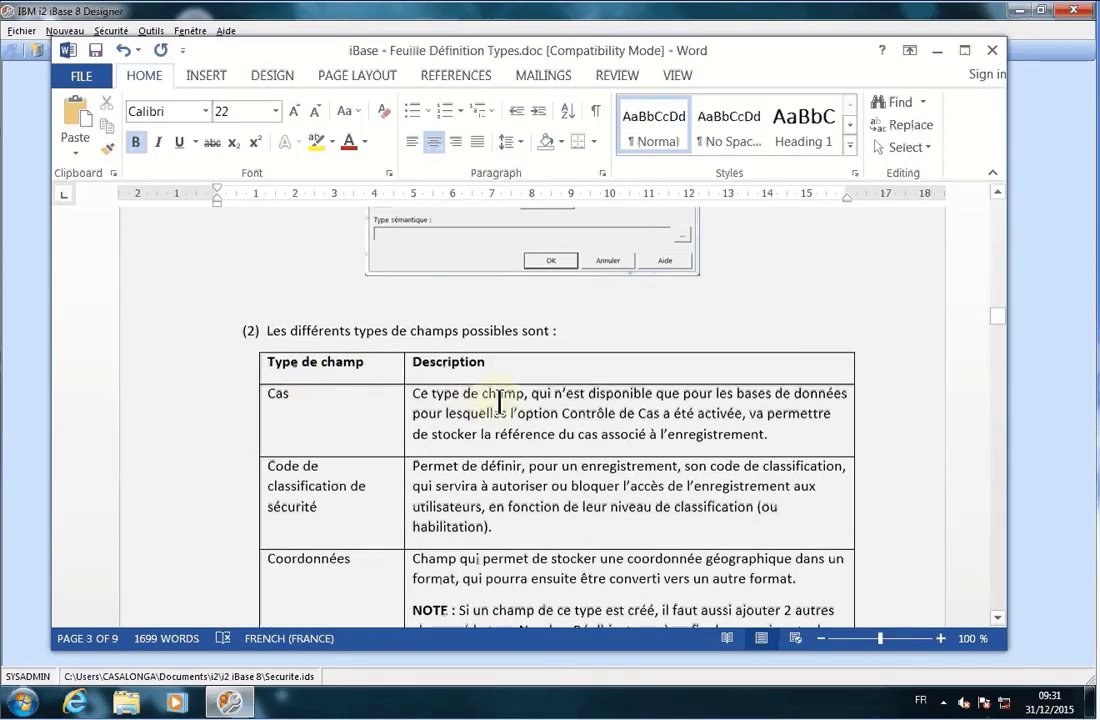
Step: Read through the annex table describing the possible field types, from Cas to Texte multi-lignes (ajout seulement)
scroll(498, 398, down, 4)
scroll(498, 403, down, 3)
scroll(498, 400, down, 7)
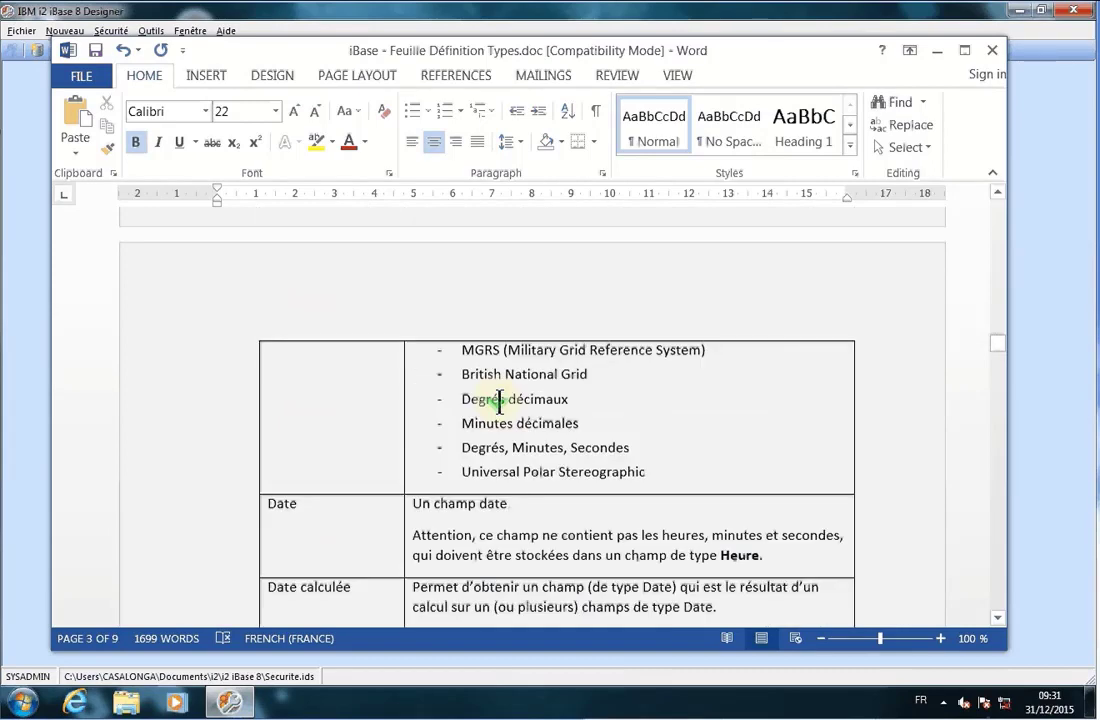
scroll(500, 400, down, 12)
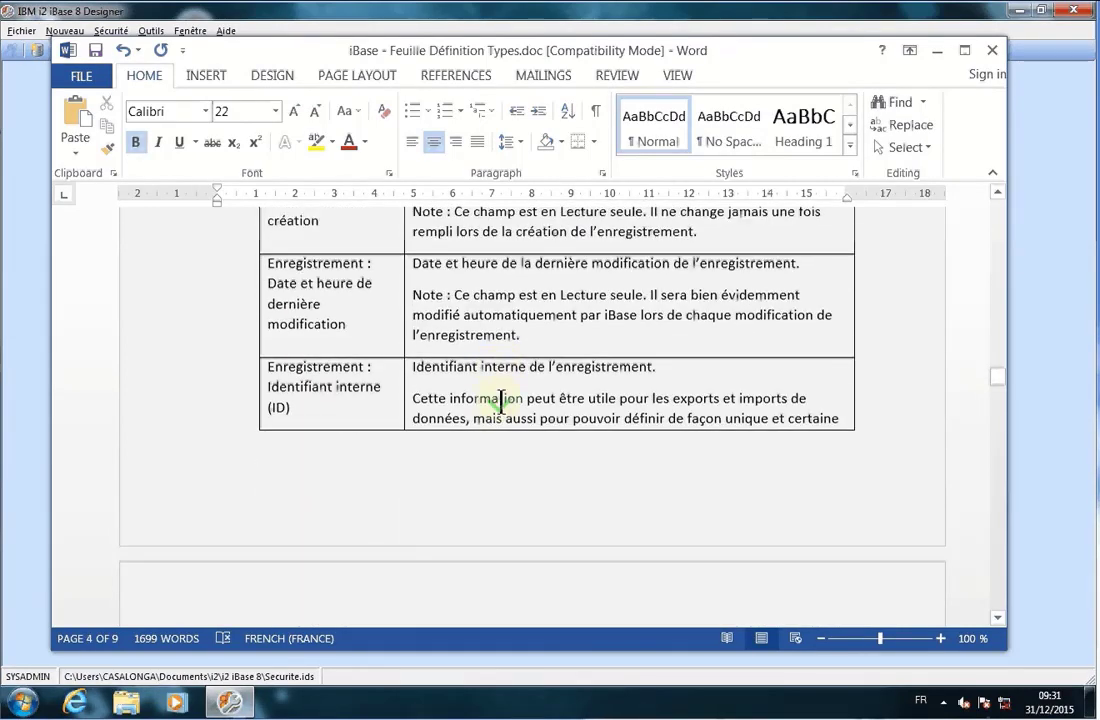
scroll(450, 405, down, 4)
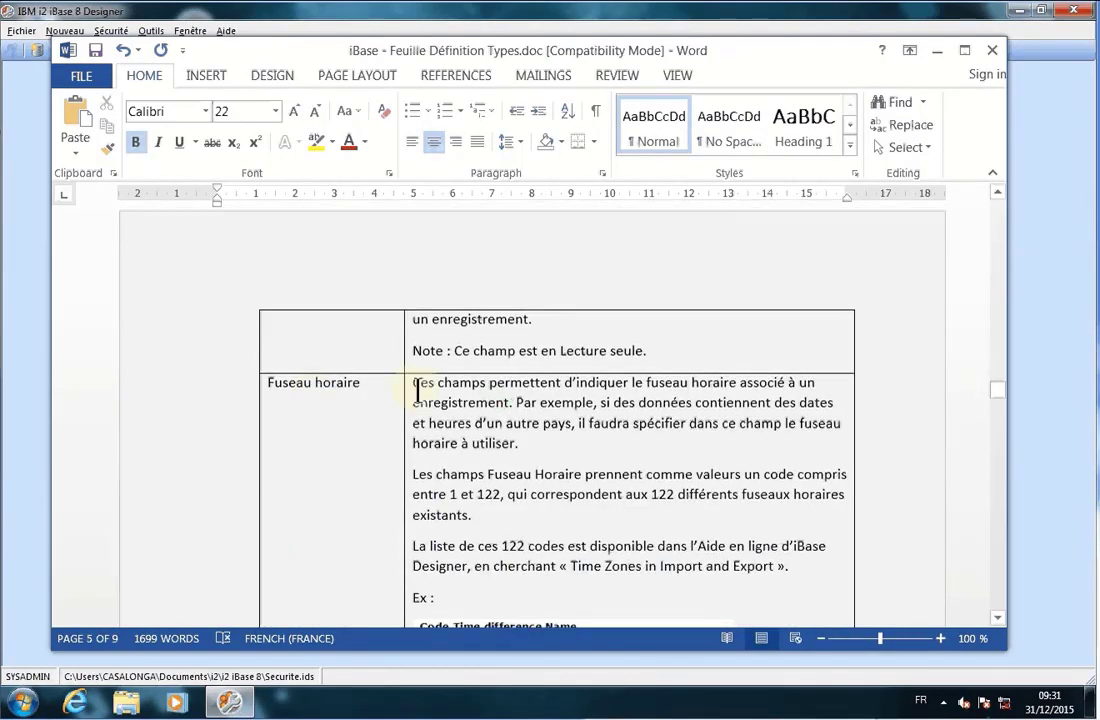
scroll(418, 388, down, 7)
scroll(420, 390, down, 6)
scroll(420, 390, down, 10)
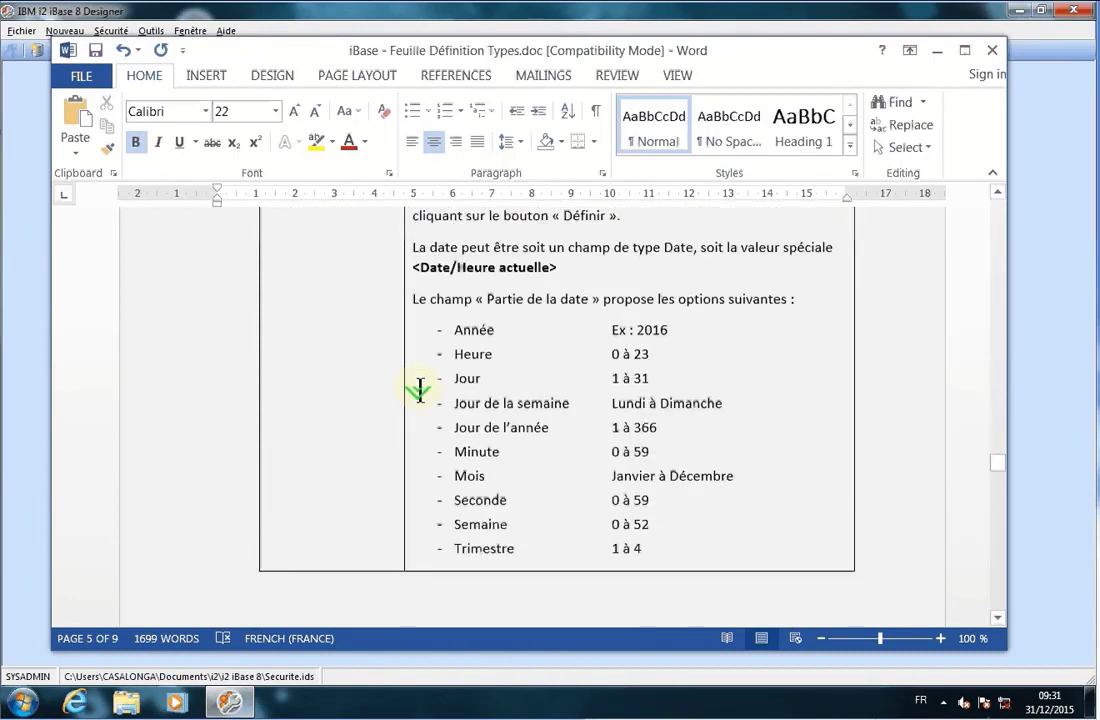
scroll(420, 390, down, 15)
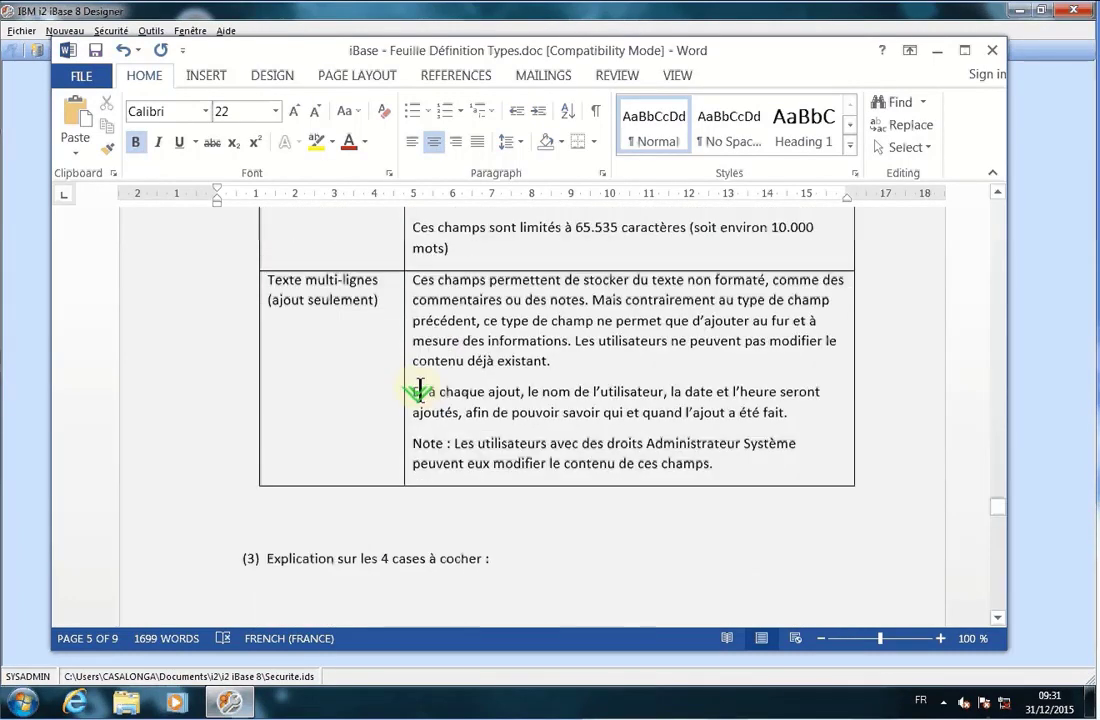
Step: Review the annex explanations of the Indexé, Obligatoire, Discriminant and Caractéristique checkboxes through to the document's end, and return to its first page
scroll(420, 390, down, 1)
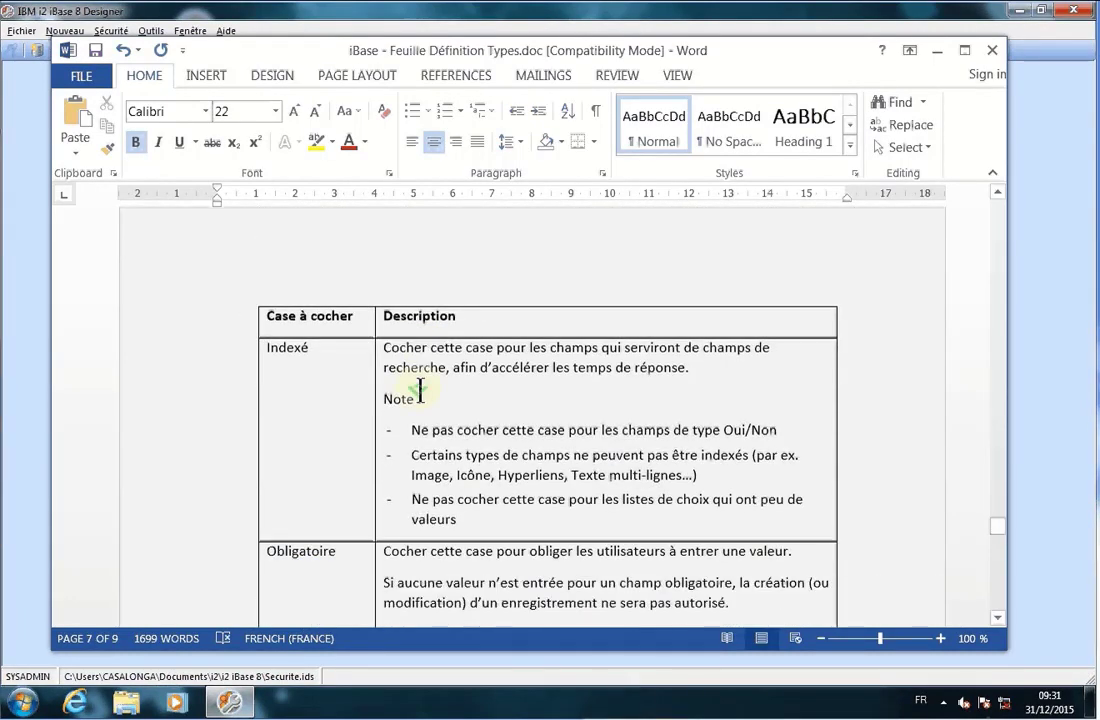
scroll(420, 392, down, 2)
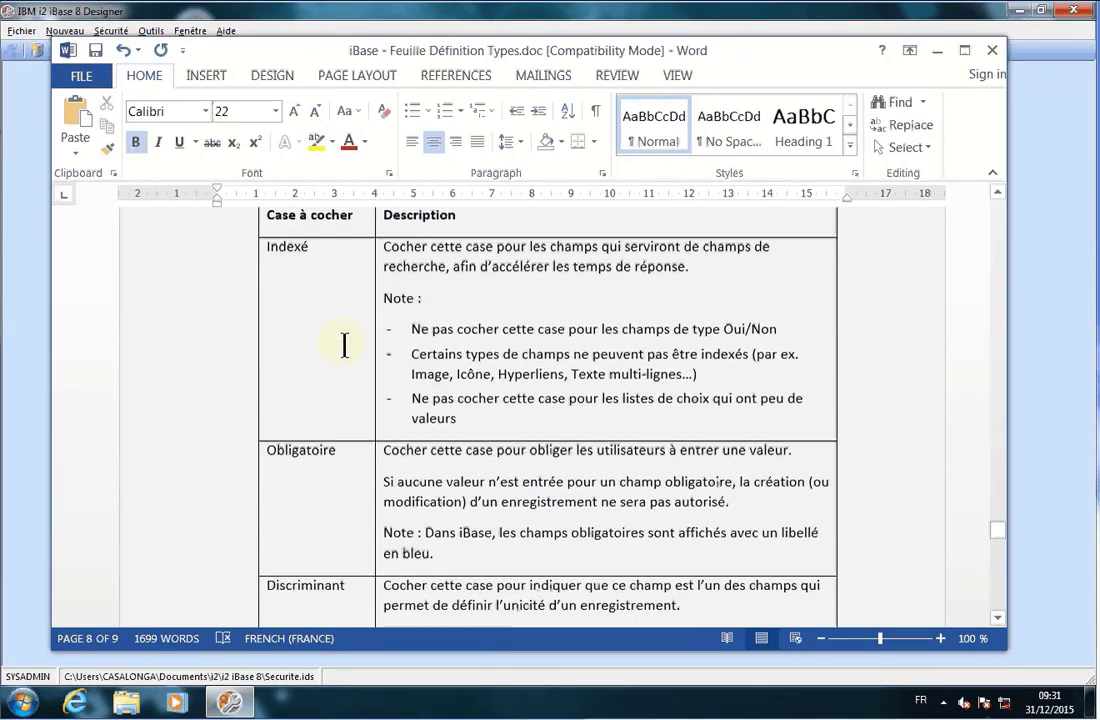
scroll(471, 357, down, 5)
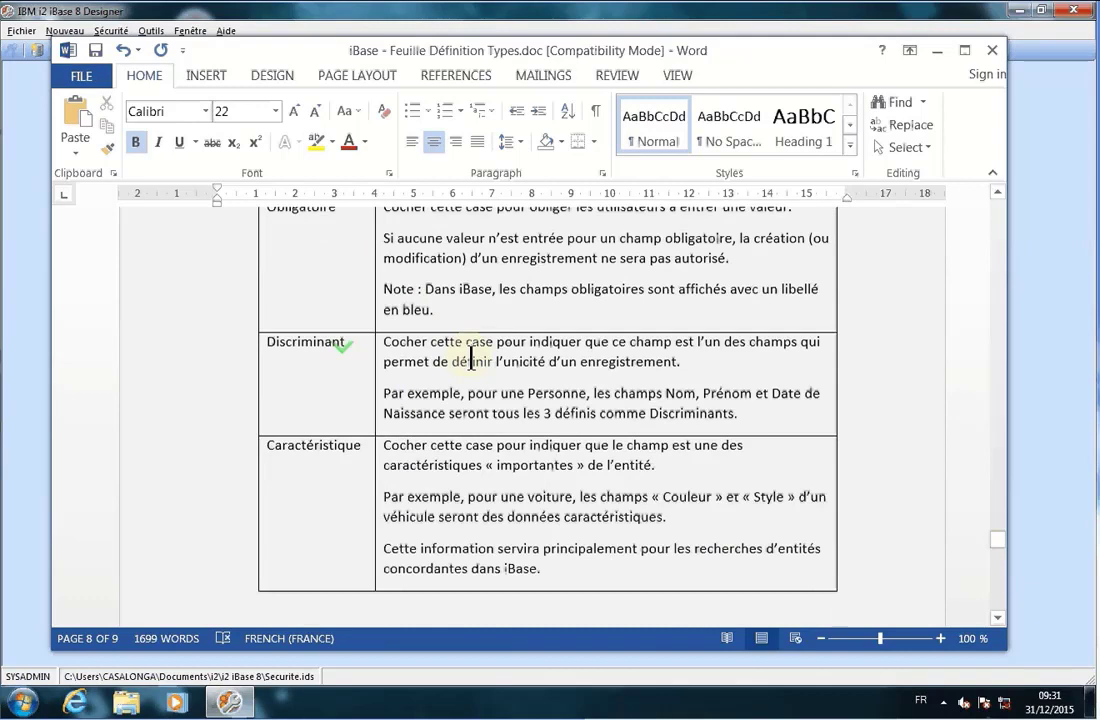
scroll(471, 357, down, 5)
scroll(471, 357, down, 12)
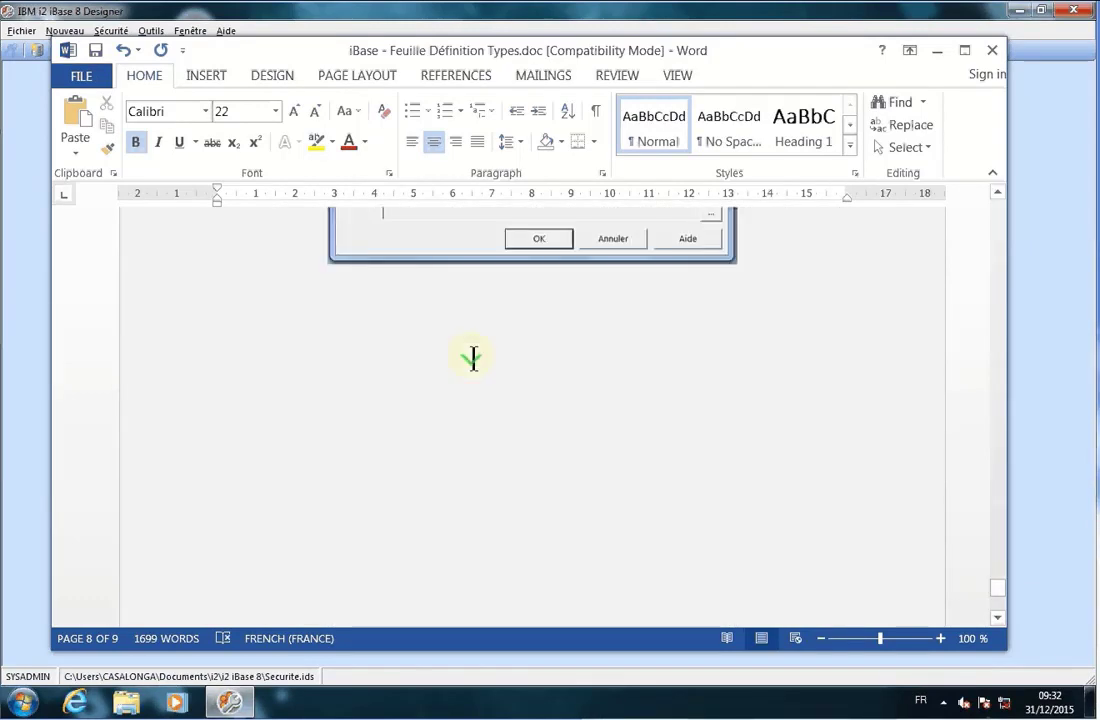
scroll(471, 357, up, 15)
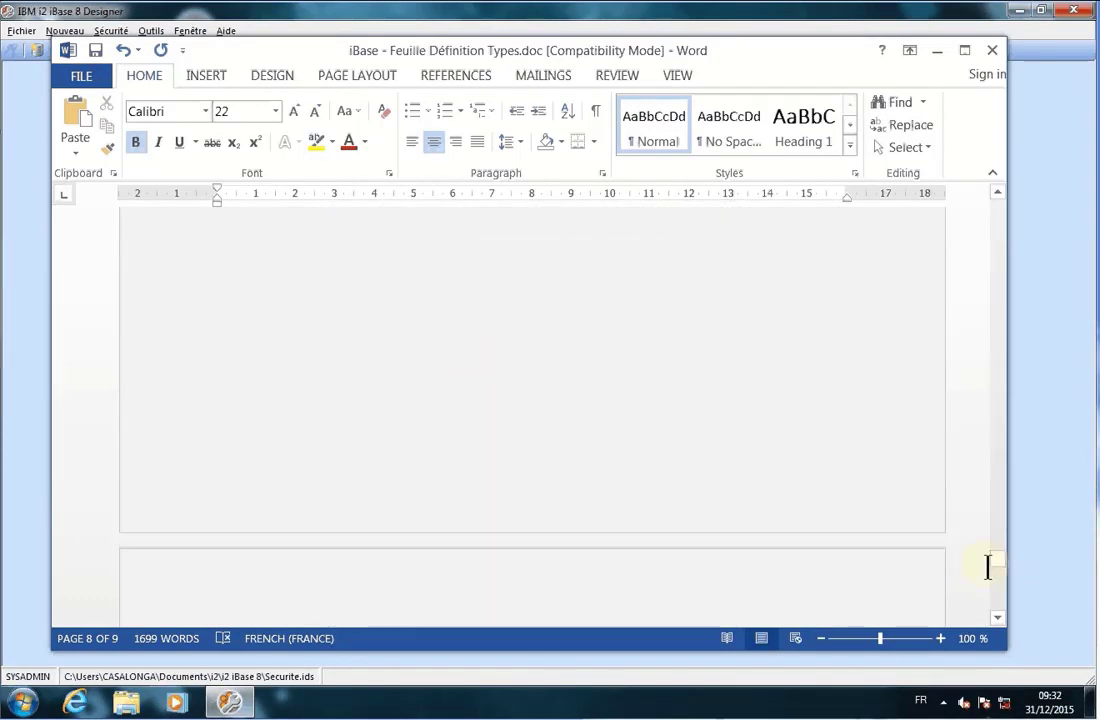
drag(997, 572, 998, 208)
scroll(560, 459, down, 2)
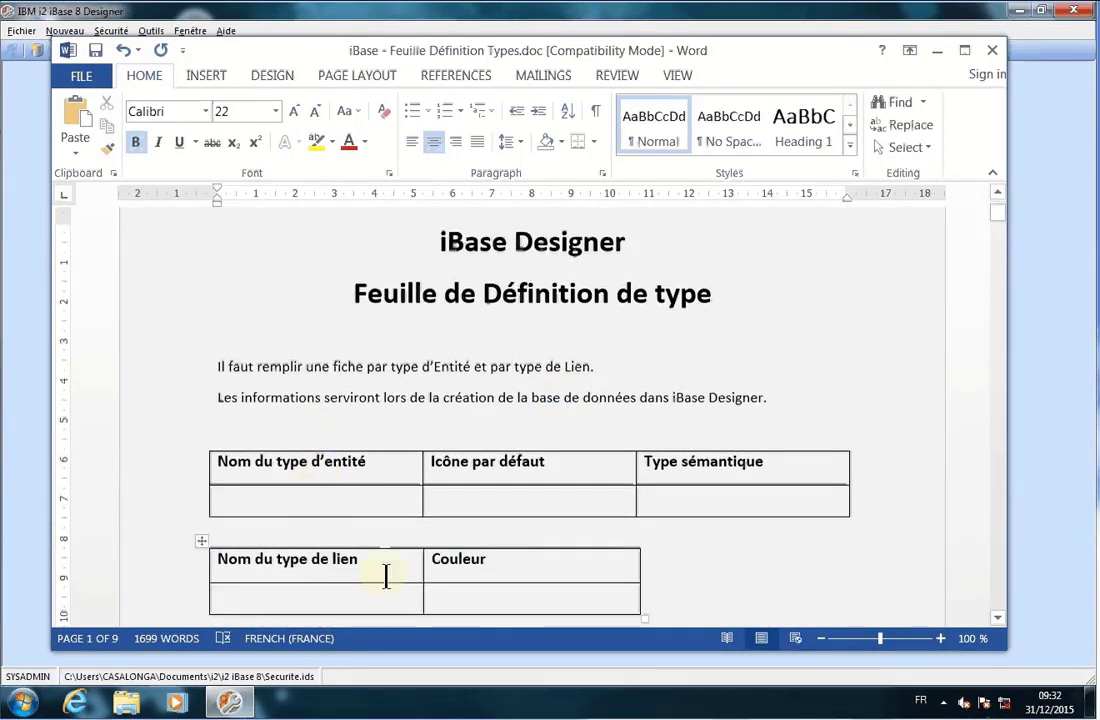
Step: Minimize the blank definition sheet and bring up the completed example for the PERSONNE entity type
click(937, 53)
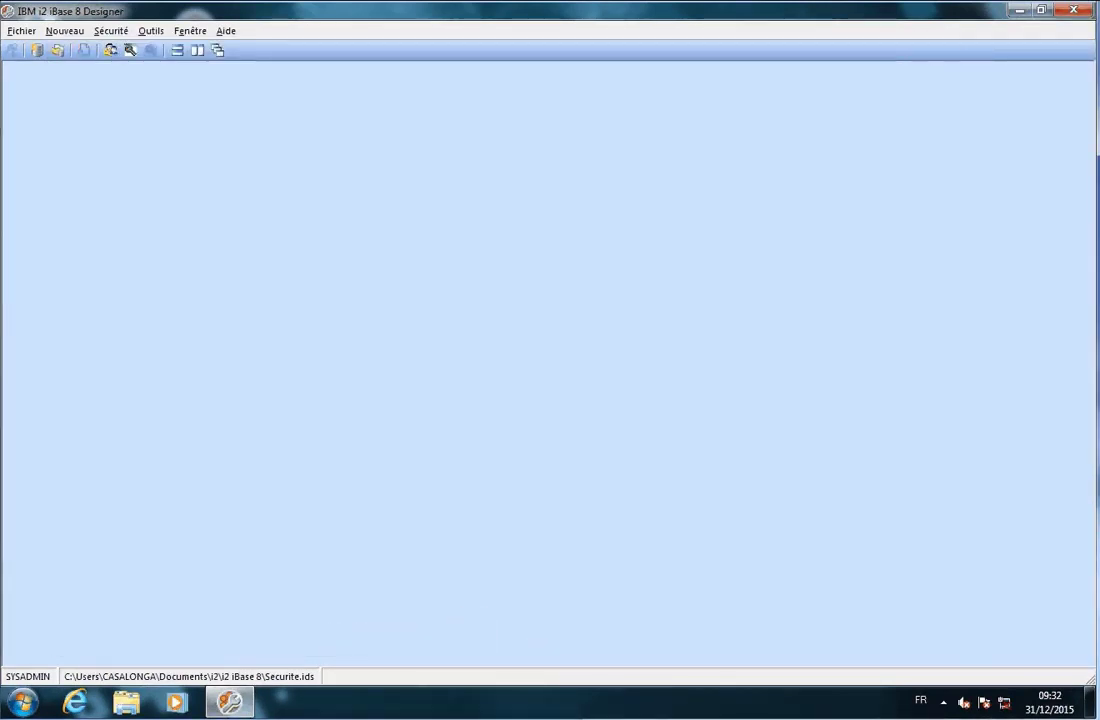
mouse_move(280, 702)
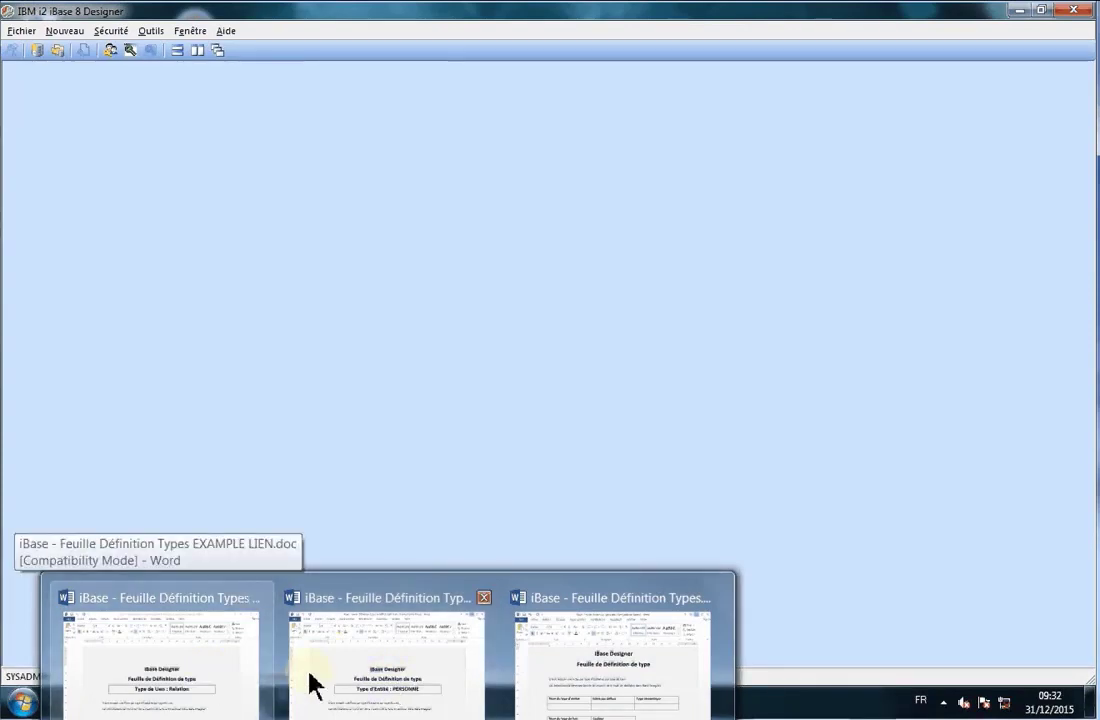
click(340, 675)
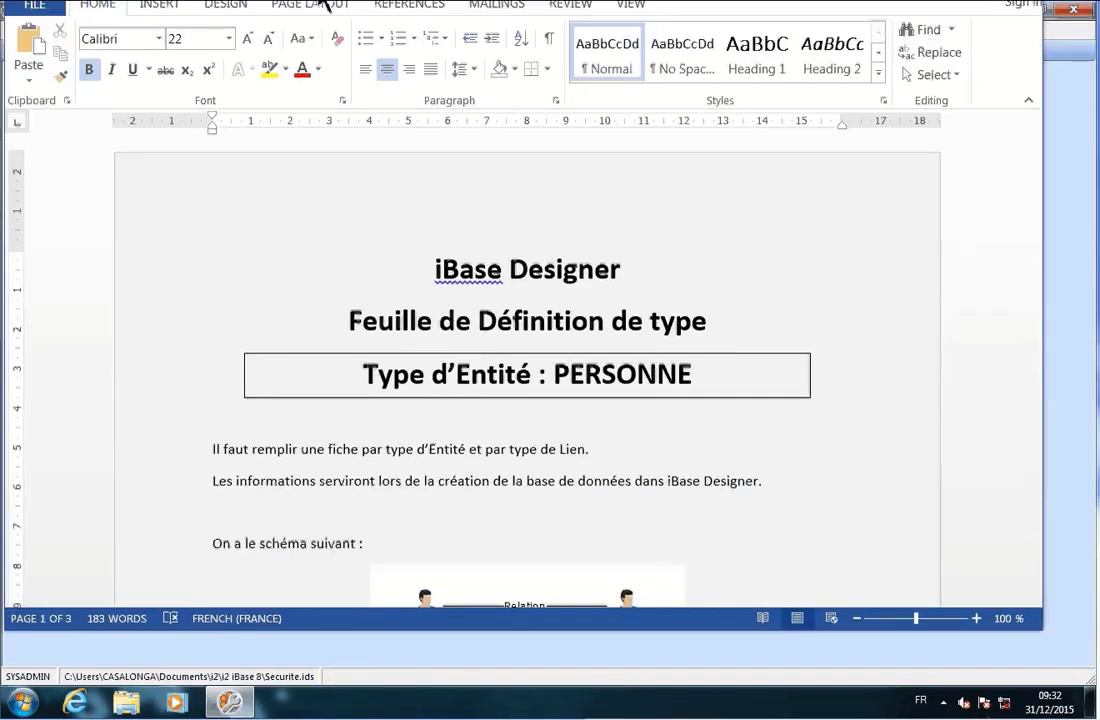
Step: Reposition the PERSONNE example sheet within the screen and view its relationship diagram and type definition tables
drag(325, 5, 346, 49)
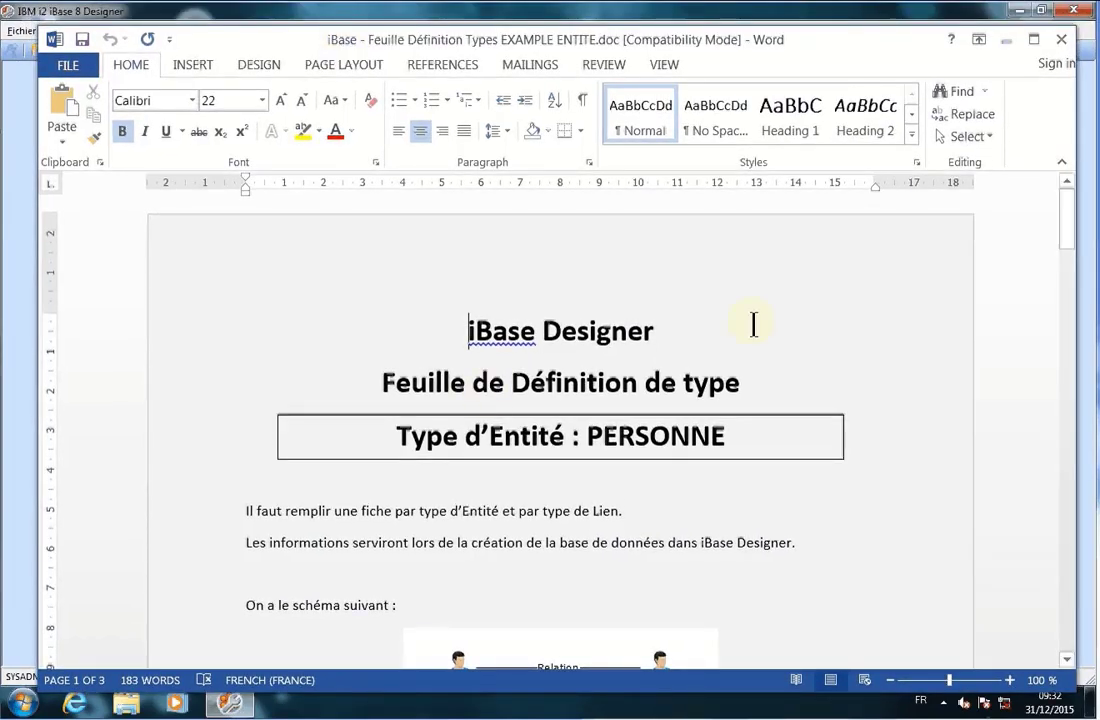
scroll(815, 385, down, 6)
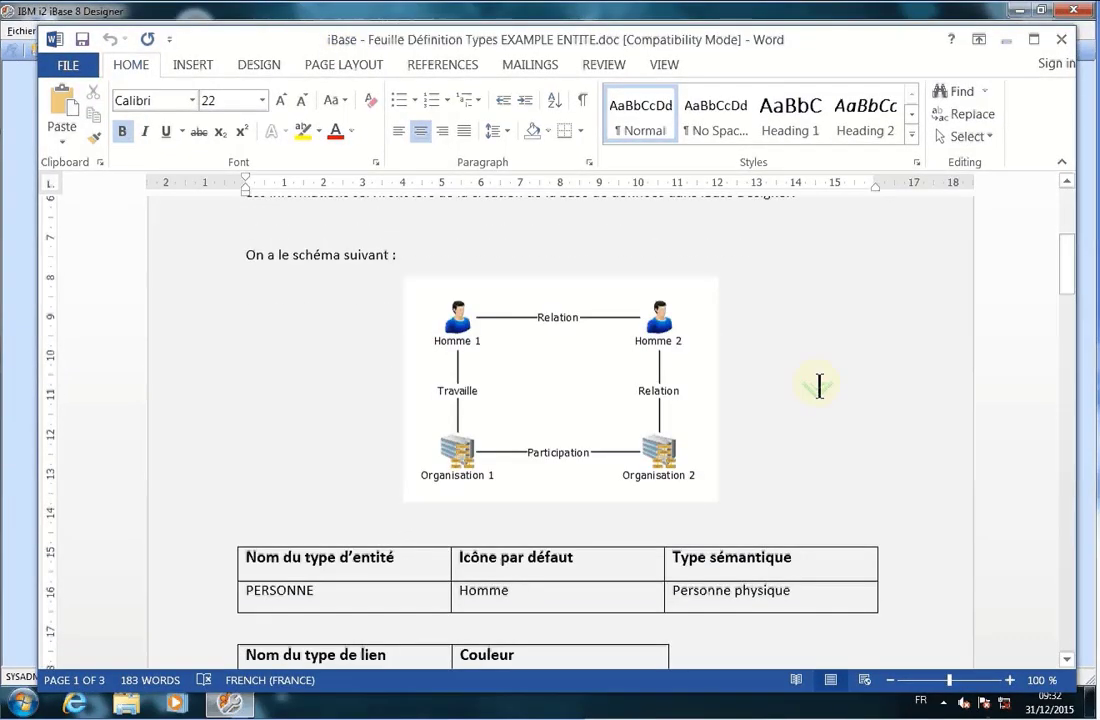
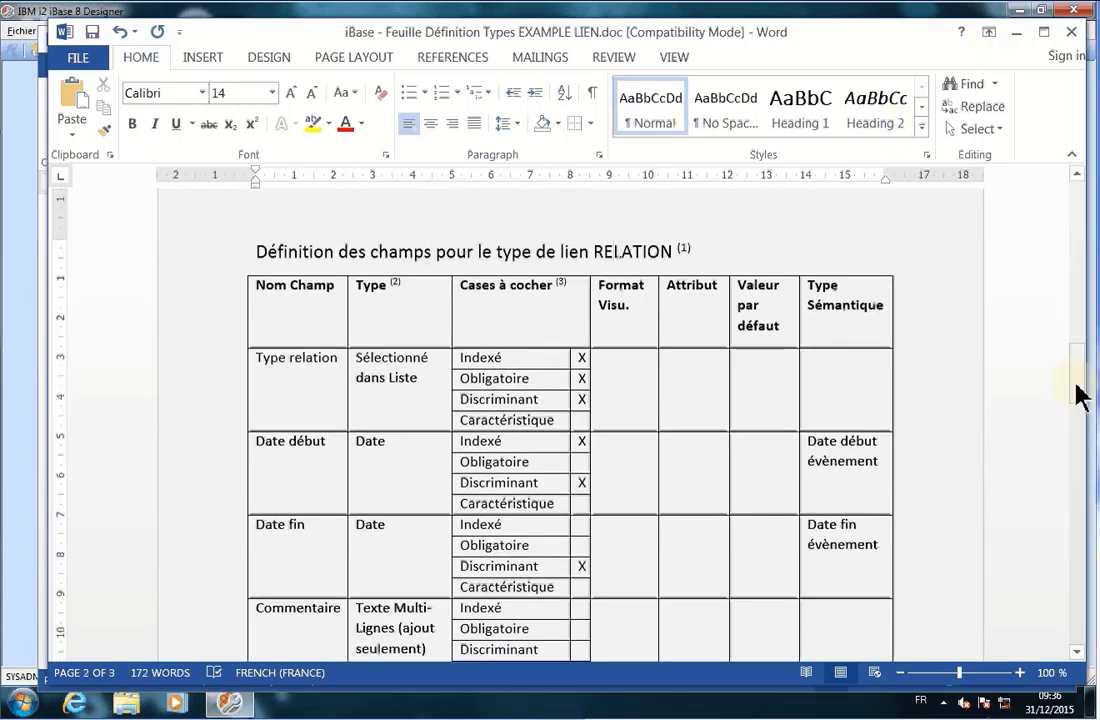
Step: Return the Relation link example to its first page and minimize both the link and entity example sheets
drag(1078, 380, 1073, 228)
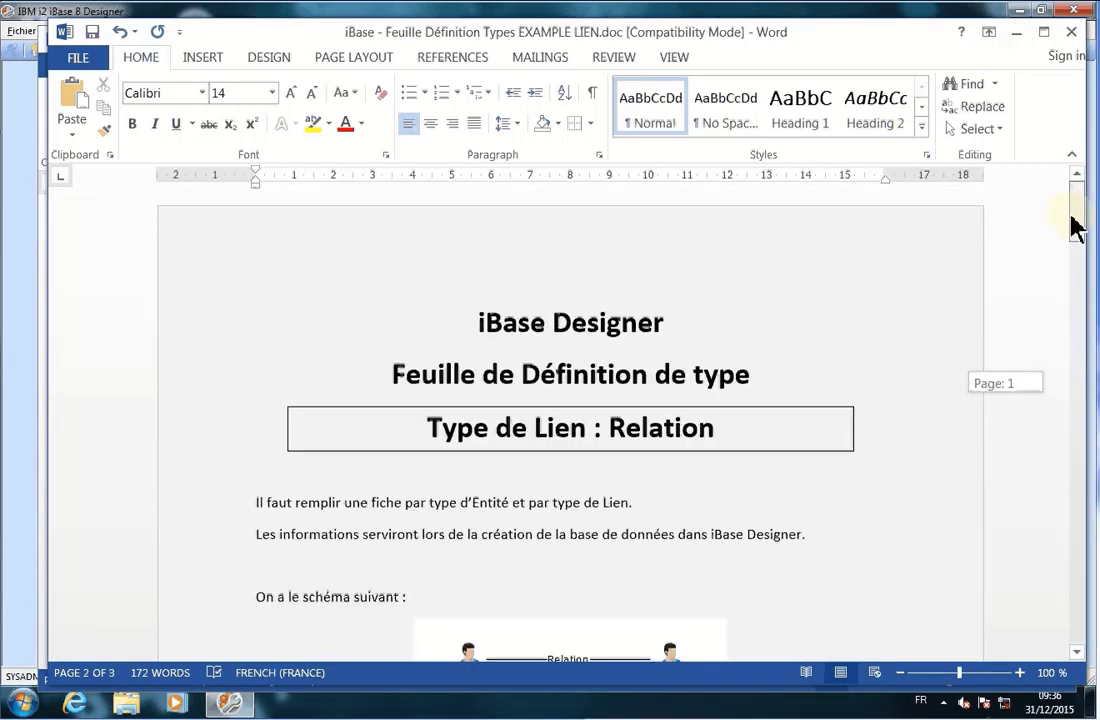
click(1015, 36)
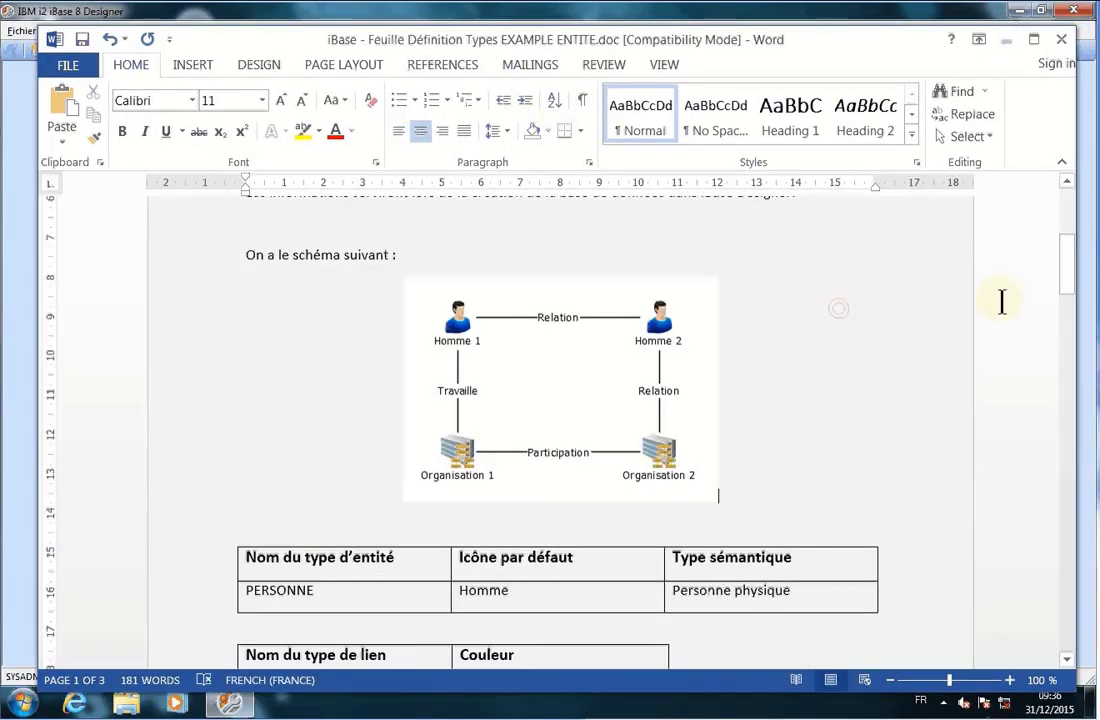
drag(1073, 295, 1071, 322)
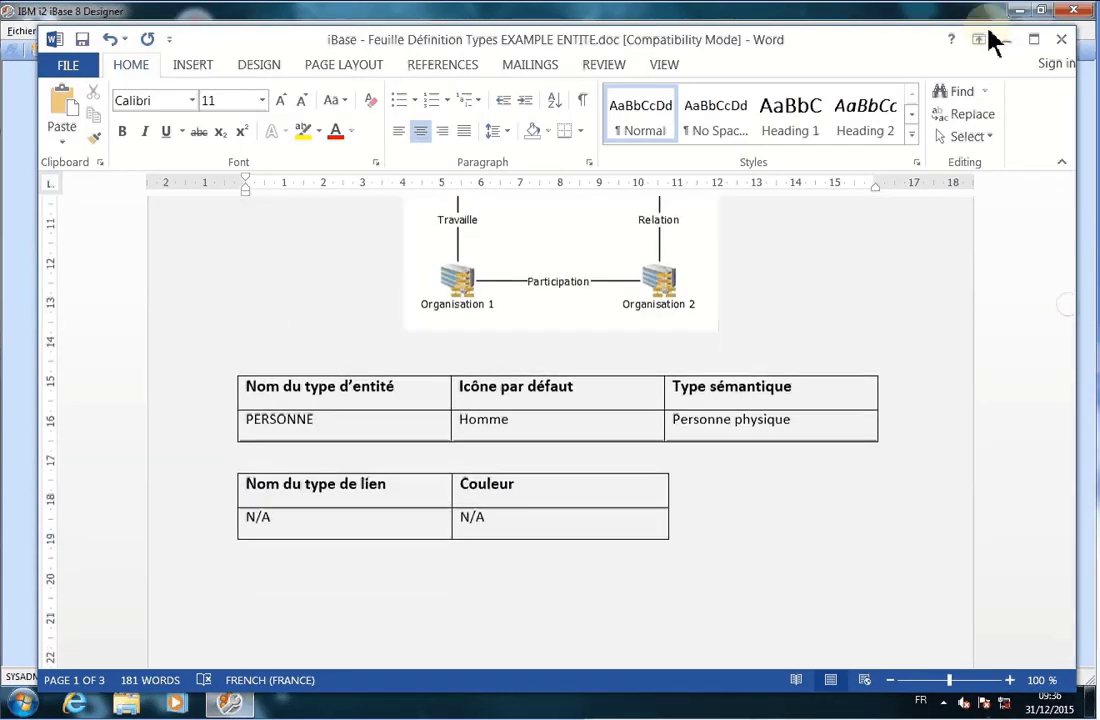
click(1004, 42)
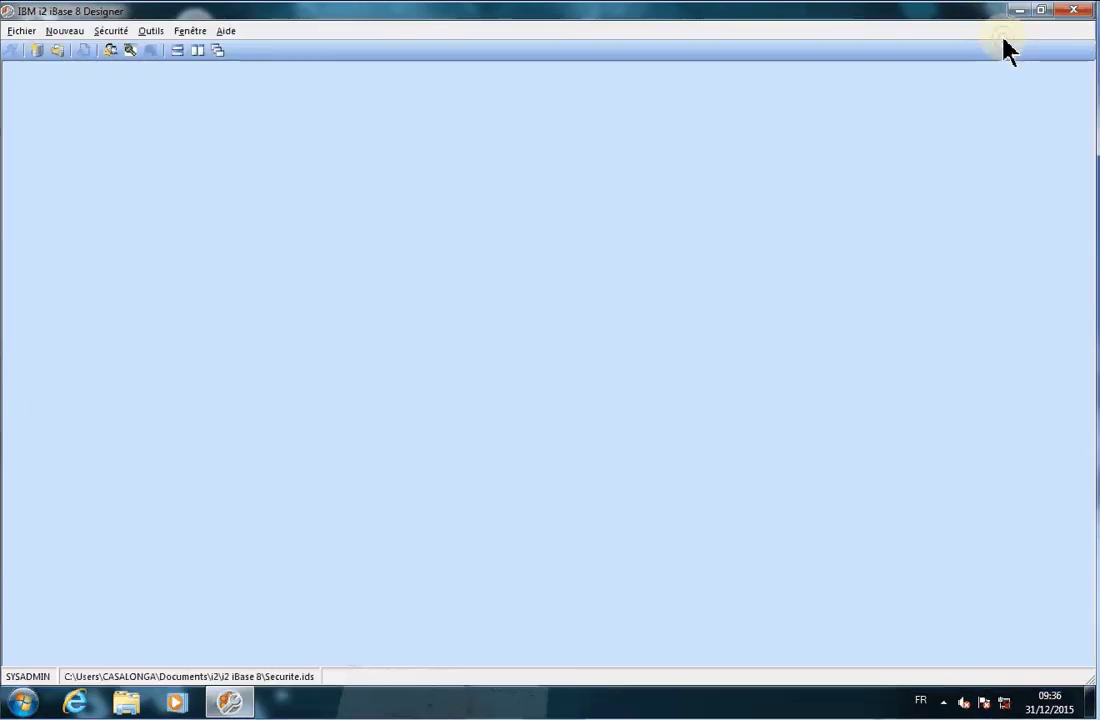
Step: Start a new MS Access database in iBase Designer and name it "TEST iBase Tutoriel"
click(37, 50)
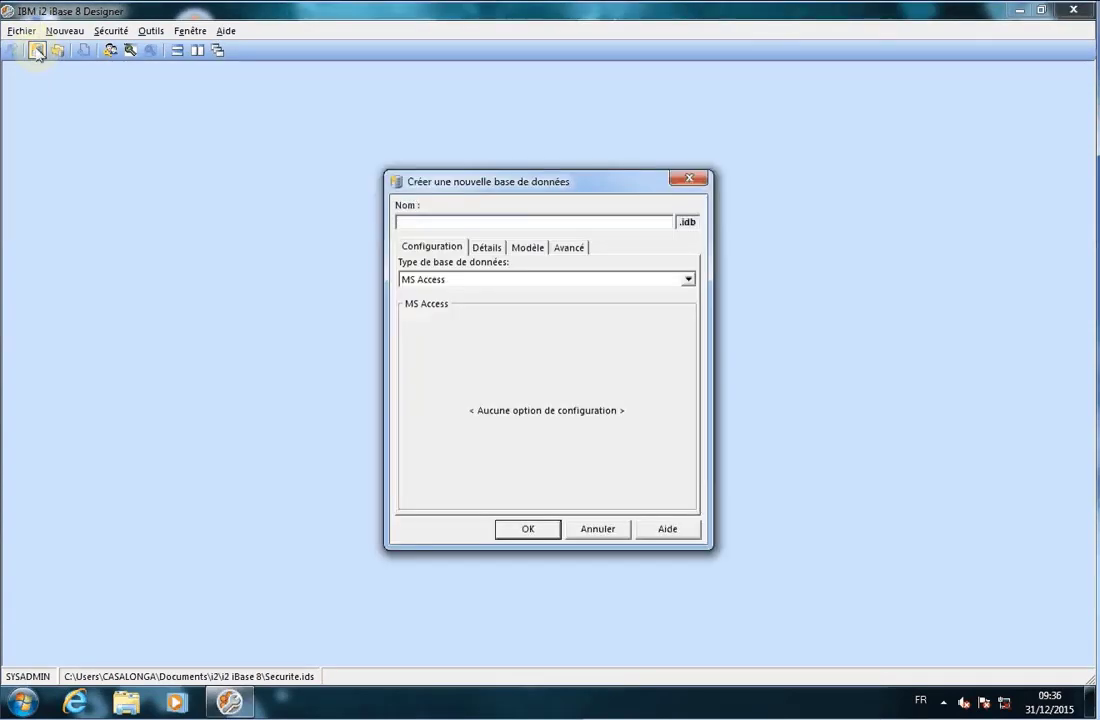
text(TE)
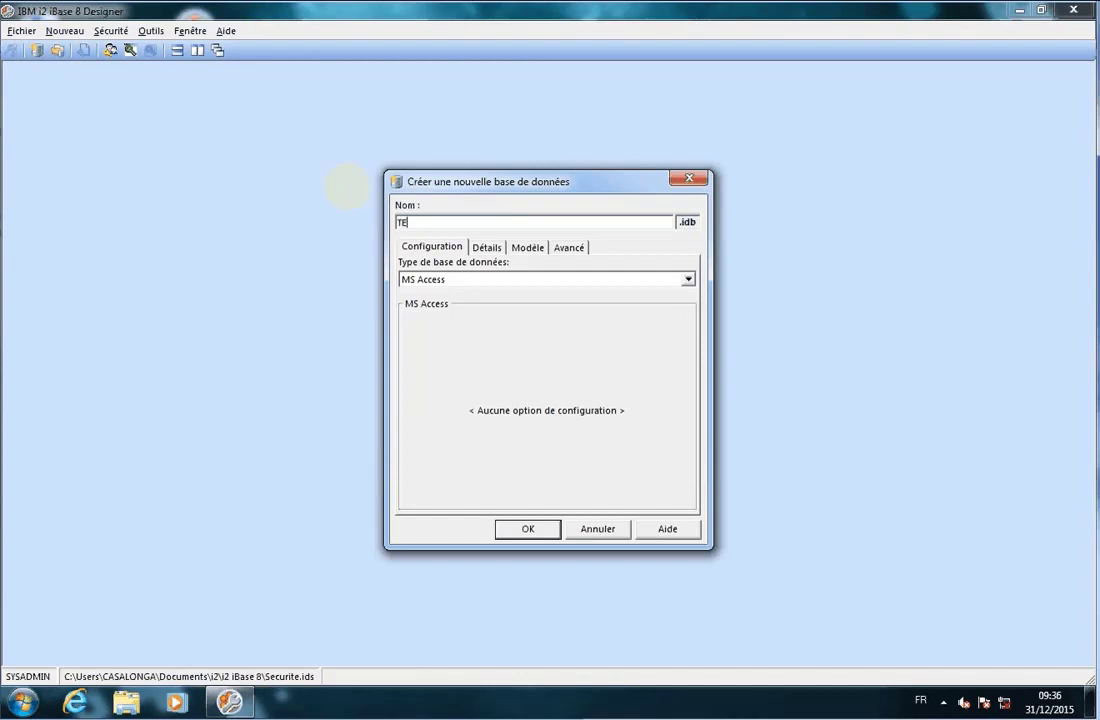
text(ST iBase)
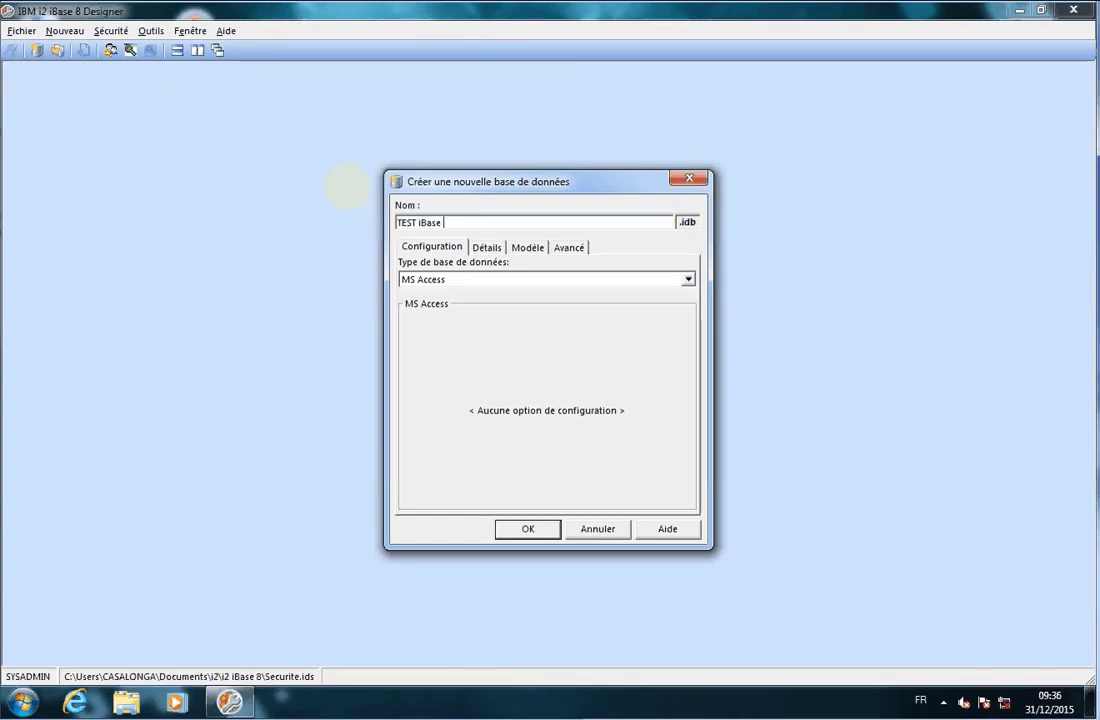
text( Tutoriel)
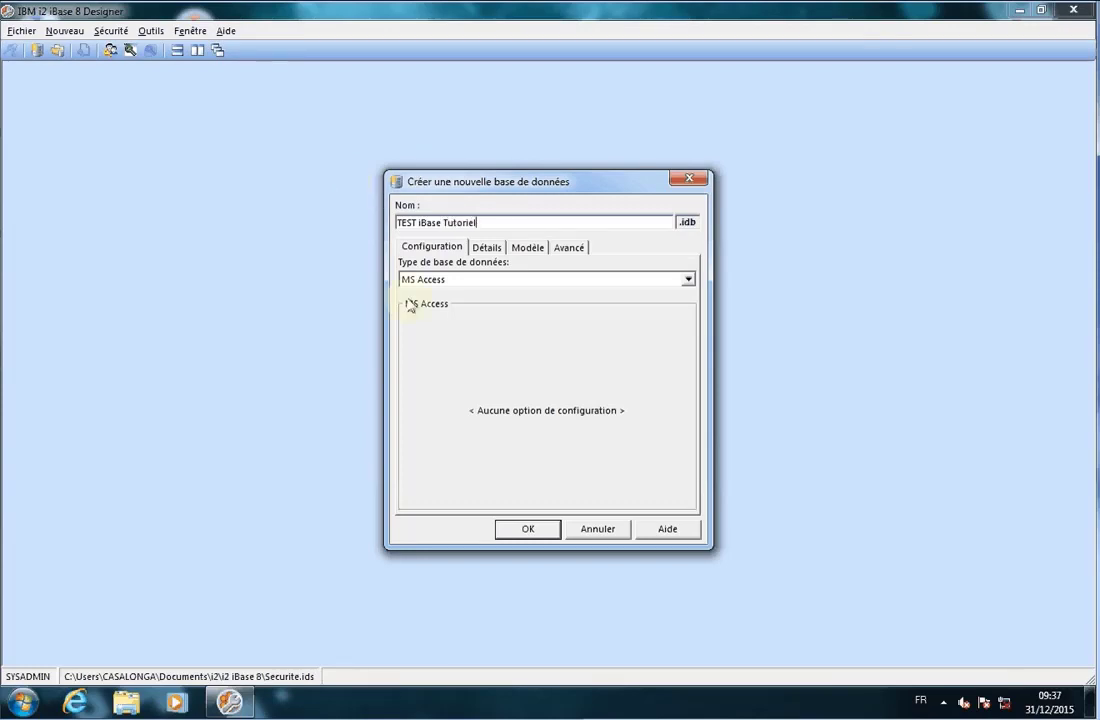
Step: Enter "test Turiel" as the title in the new database's details
click(485, 249)
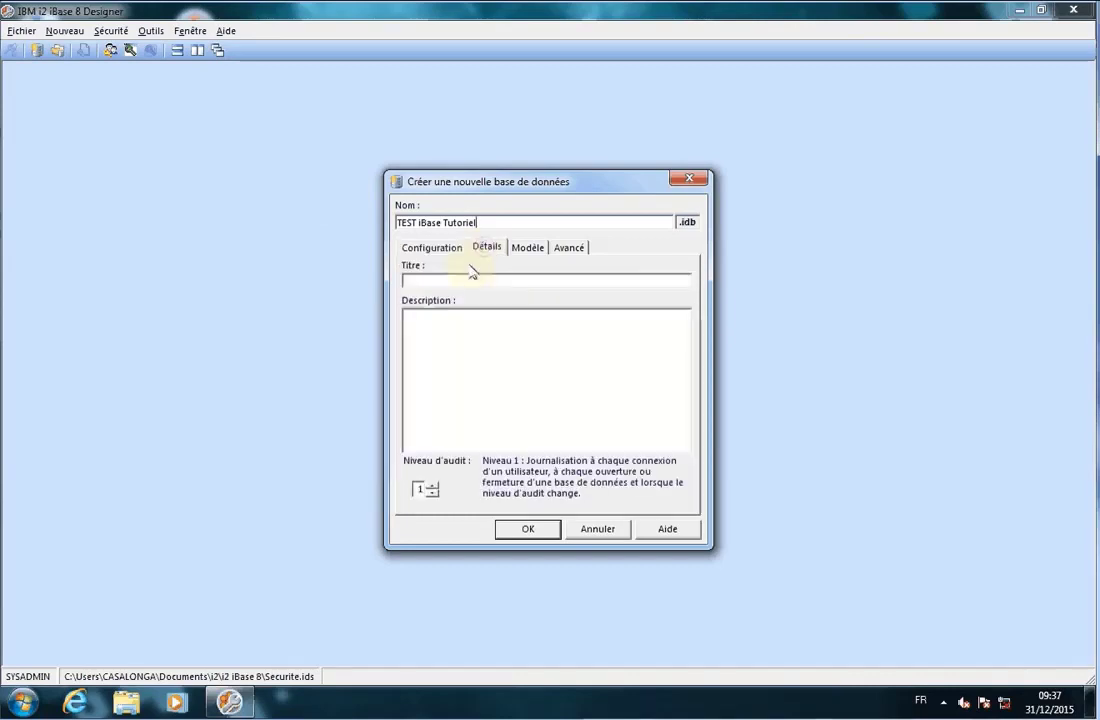
click(450, 280)
text(test)
text( Ti)
text(u)
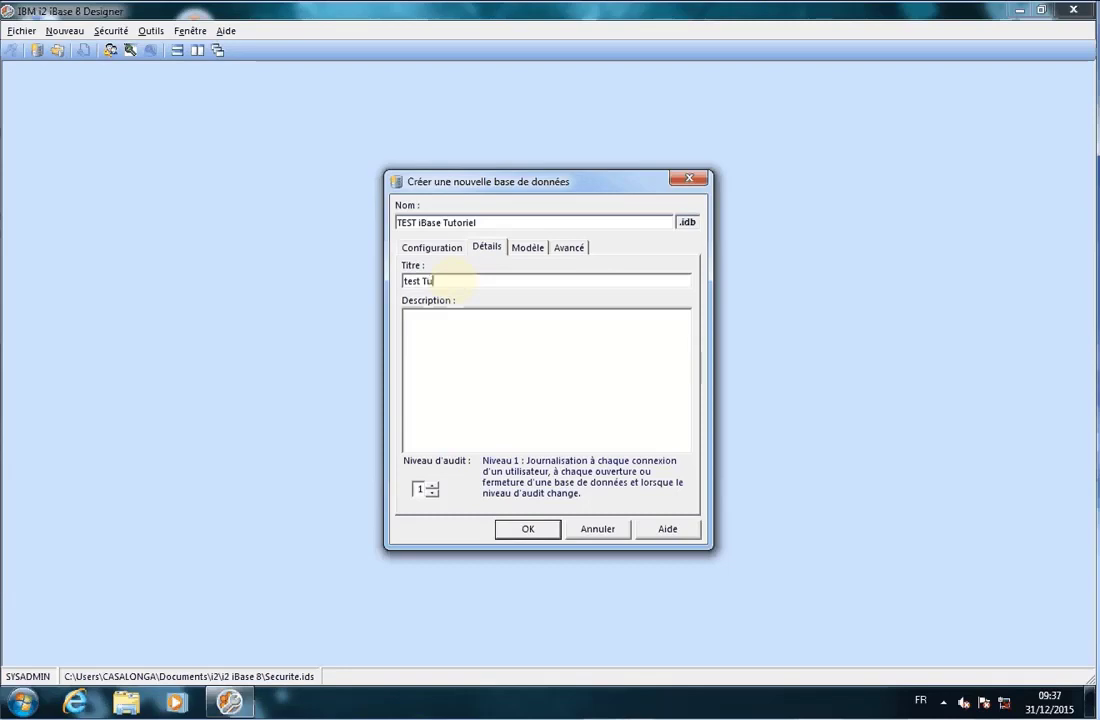
text(riel)
Step: Keep the empty <Vide> model, enable Suppression logique in the advanced options, and create the database
click(525, 249)
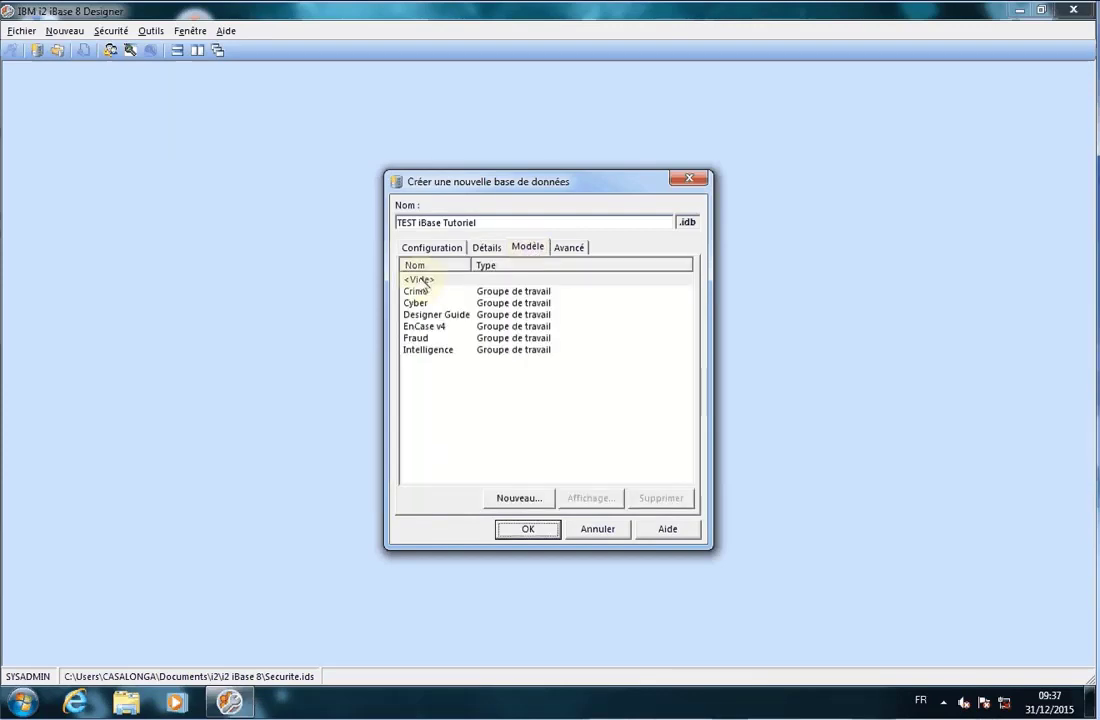
click(569, 247)
click(414, 354)
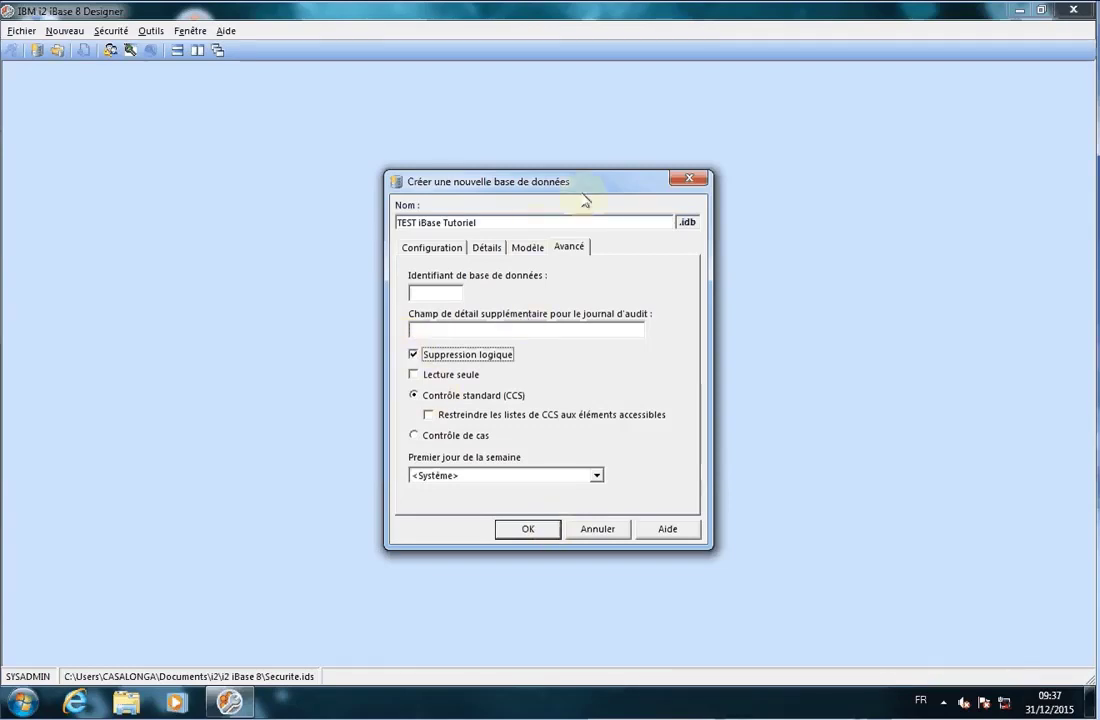
drag(589, 189, 653, 165)
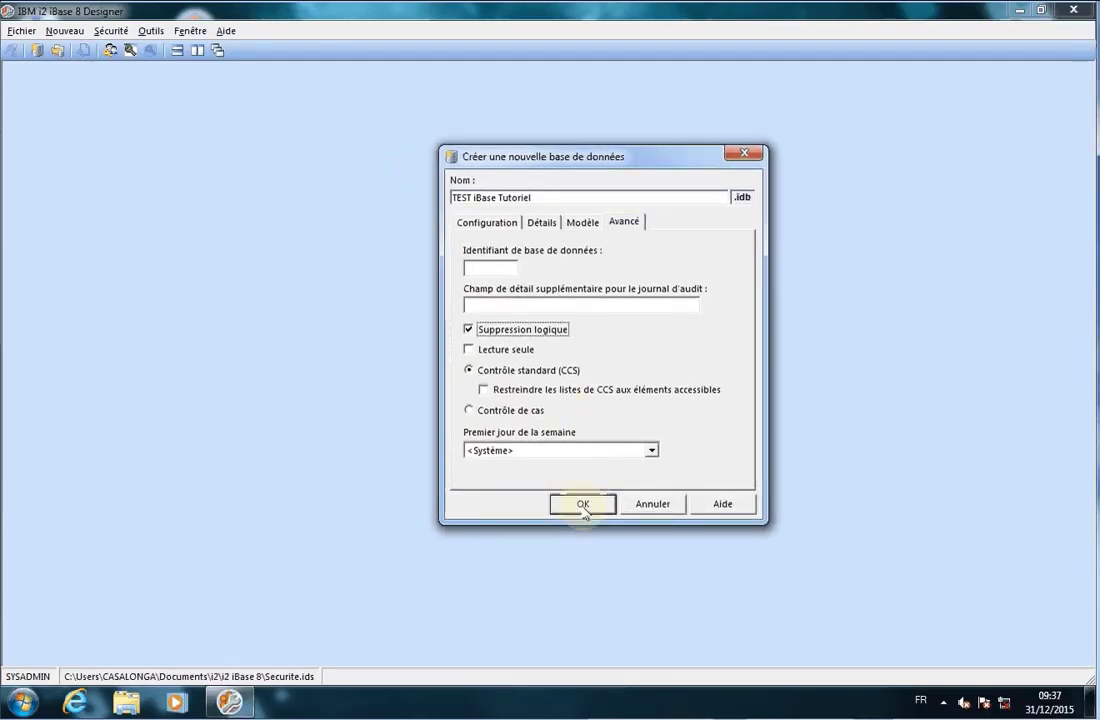
click(468, 329)
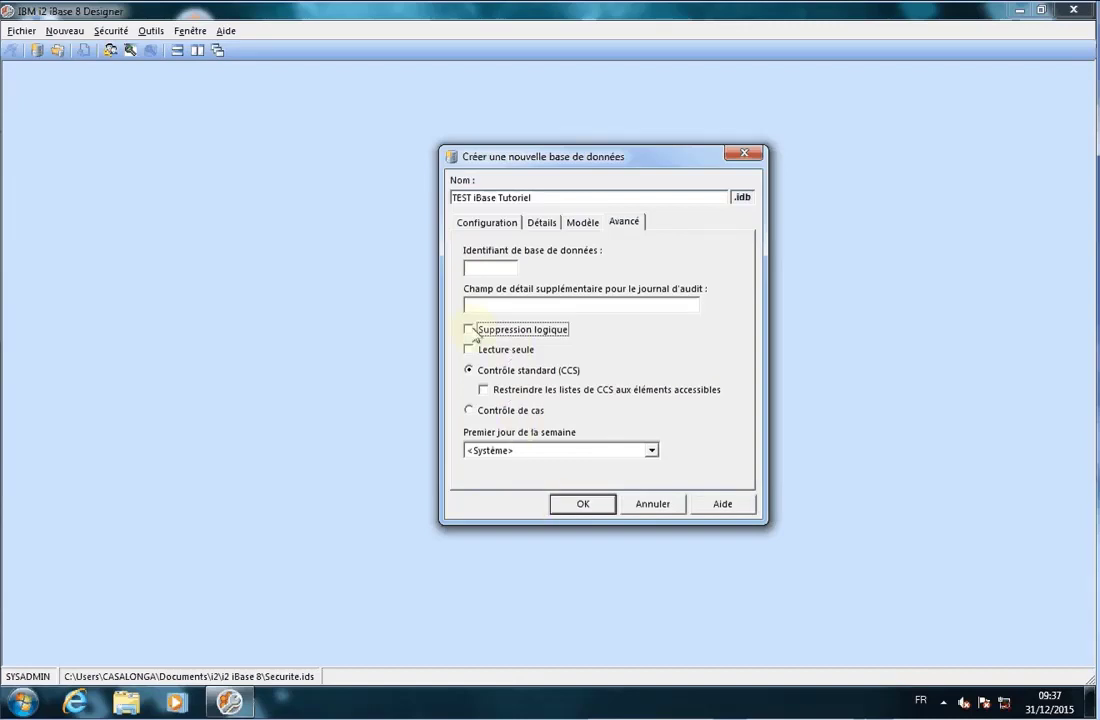
click(468, 329)
click(578, 504)
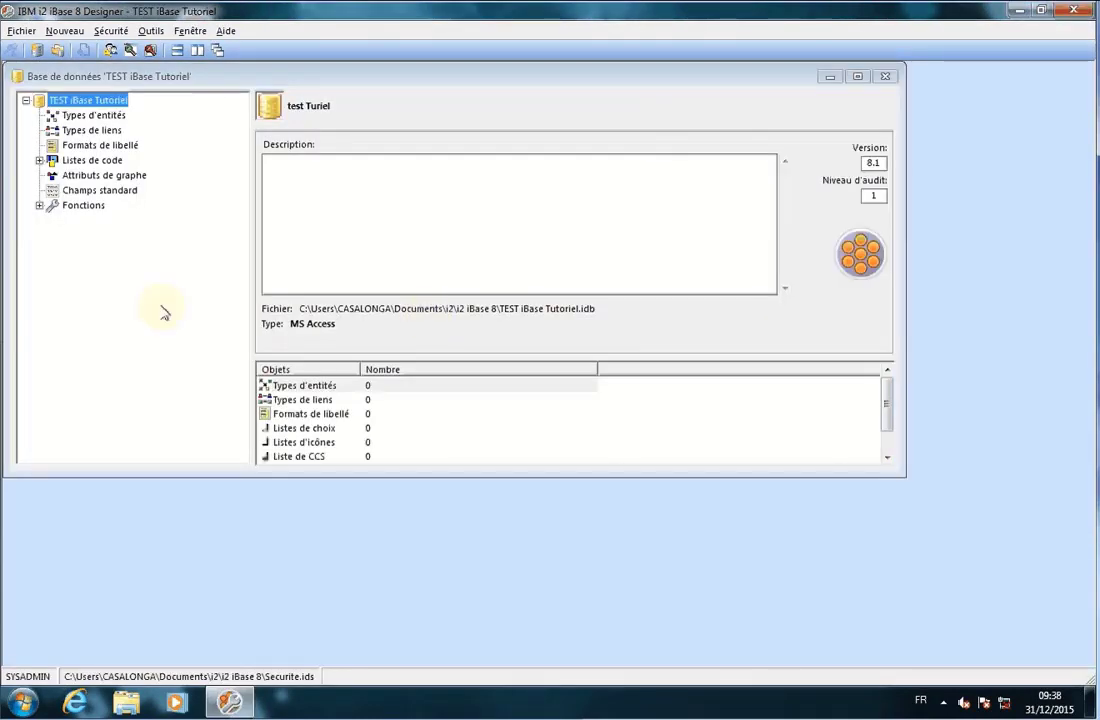
Step: Create an entity type named PERSONNE with the Personne icon in the new database
click(69, 117)
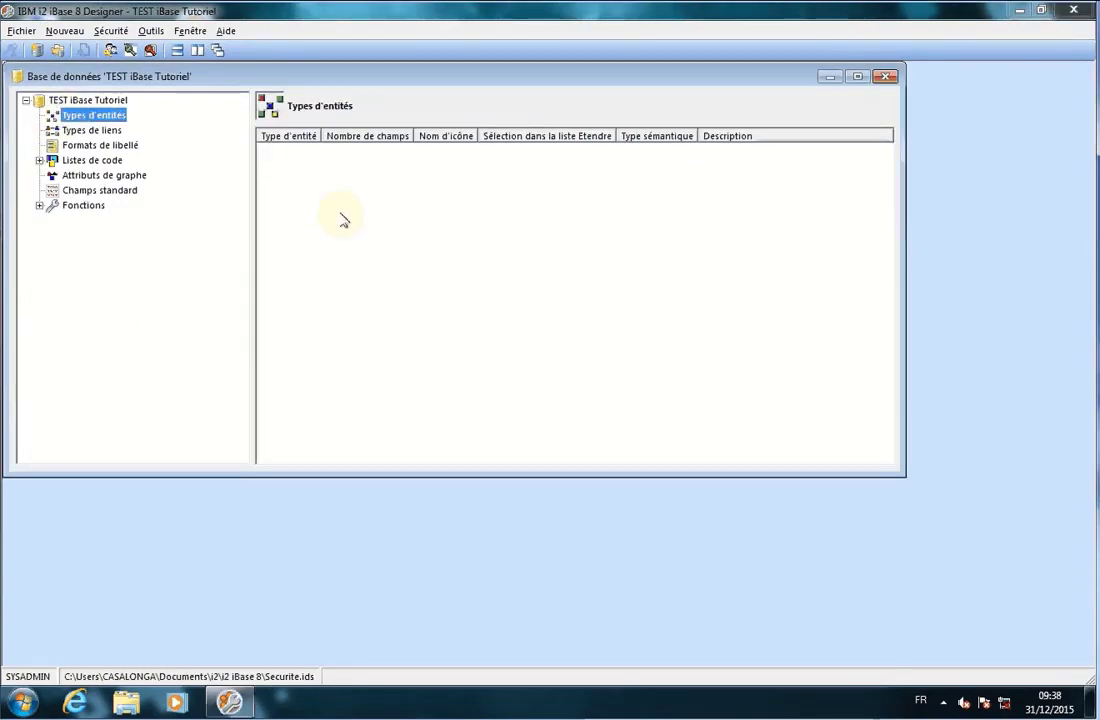
click(92, 130)
click(75, 114)
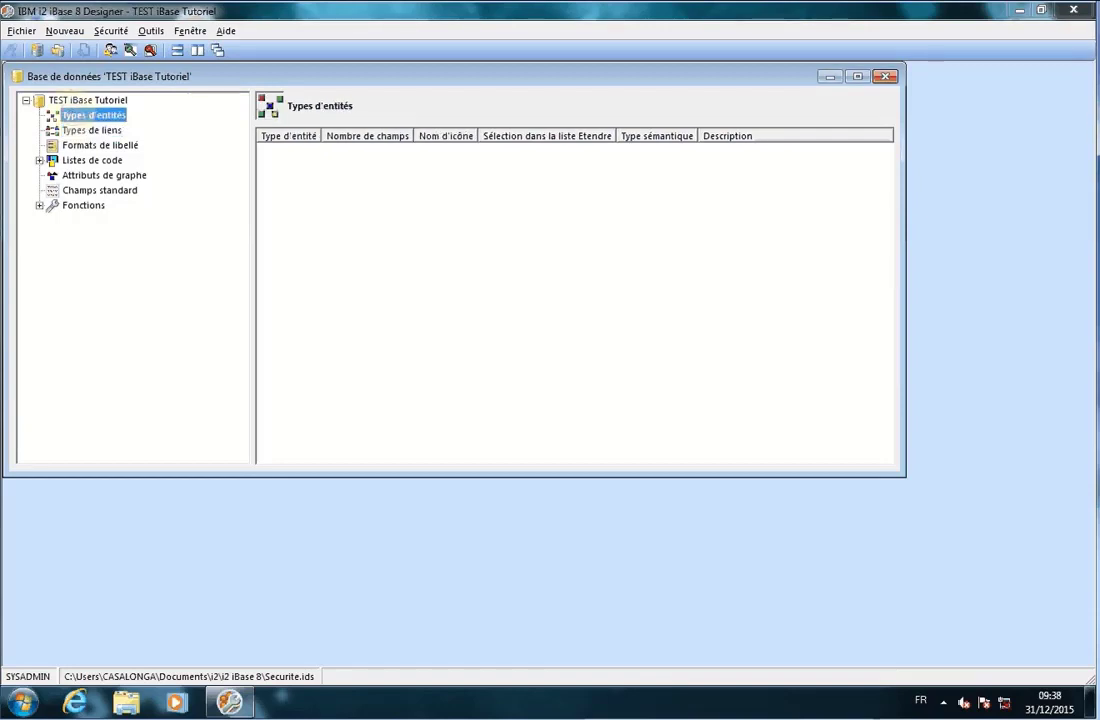
right_click(291, 197)
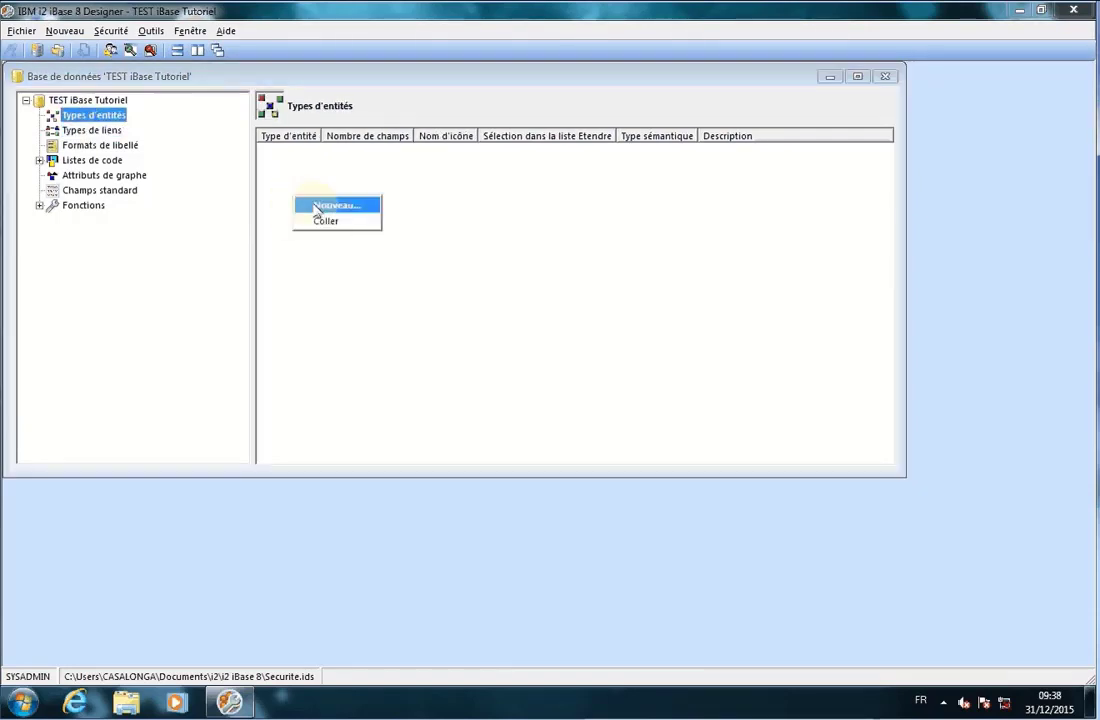
click(328, 206)
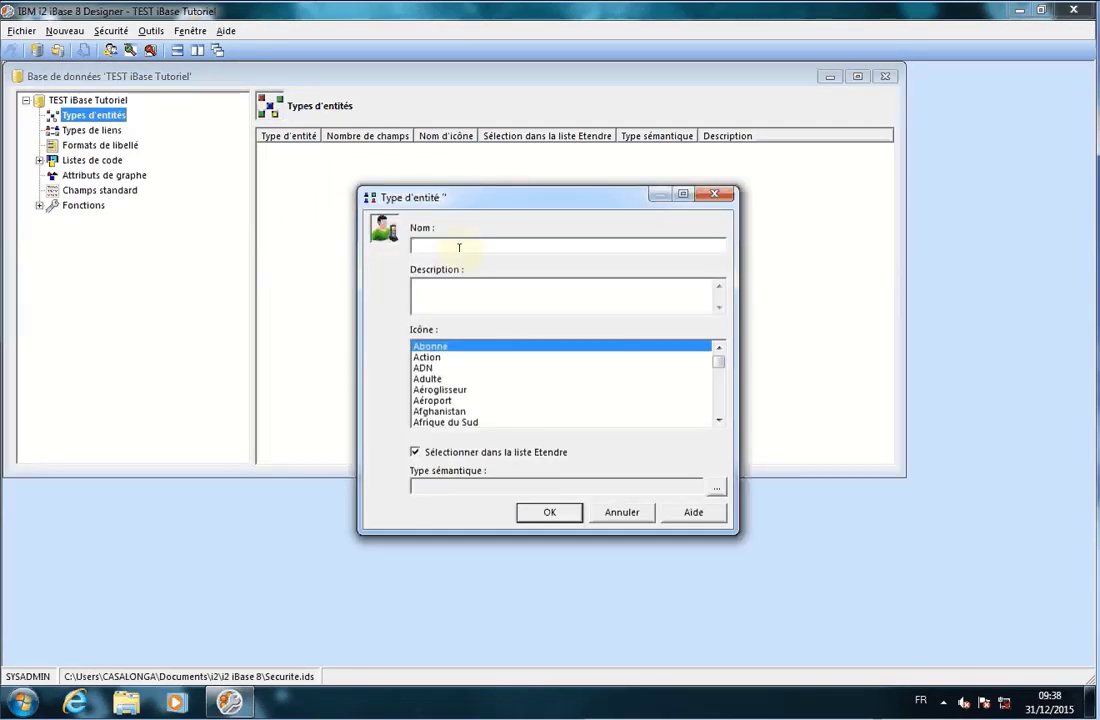
text(PERSONNE)
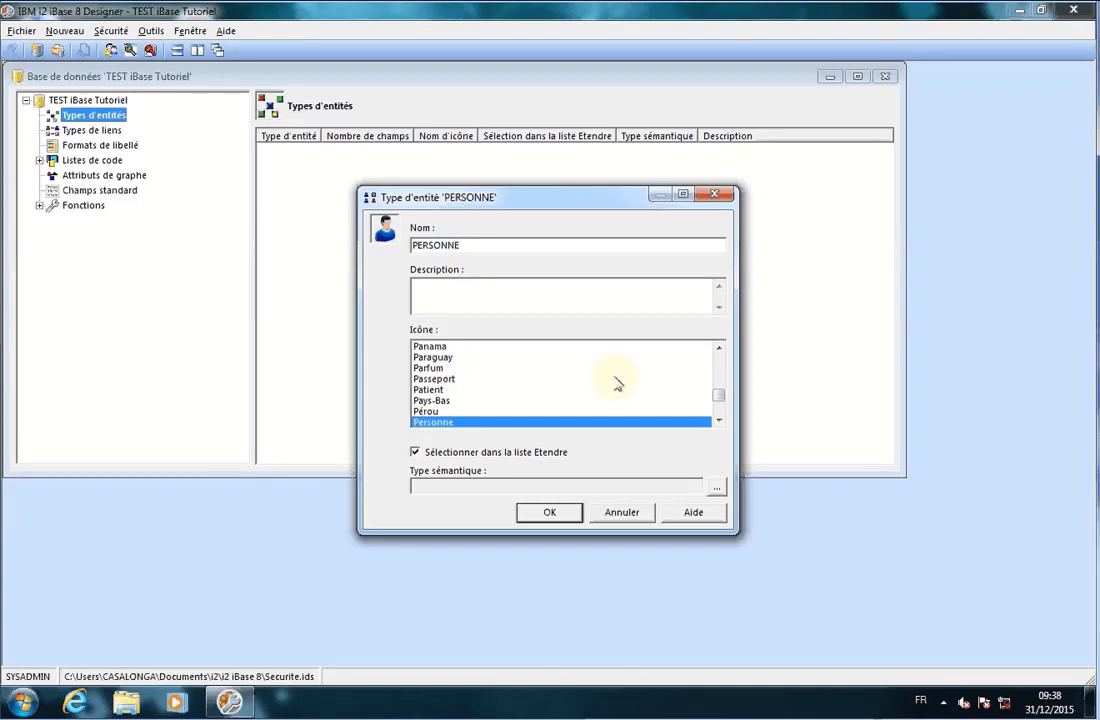
double_click(718, 423)
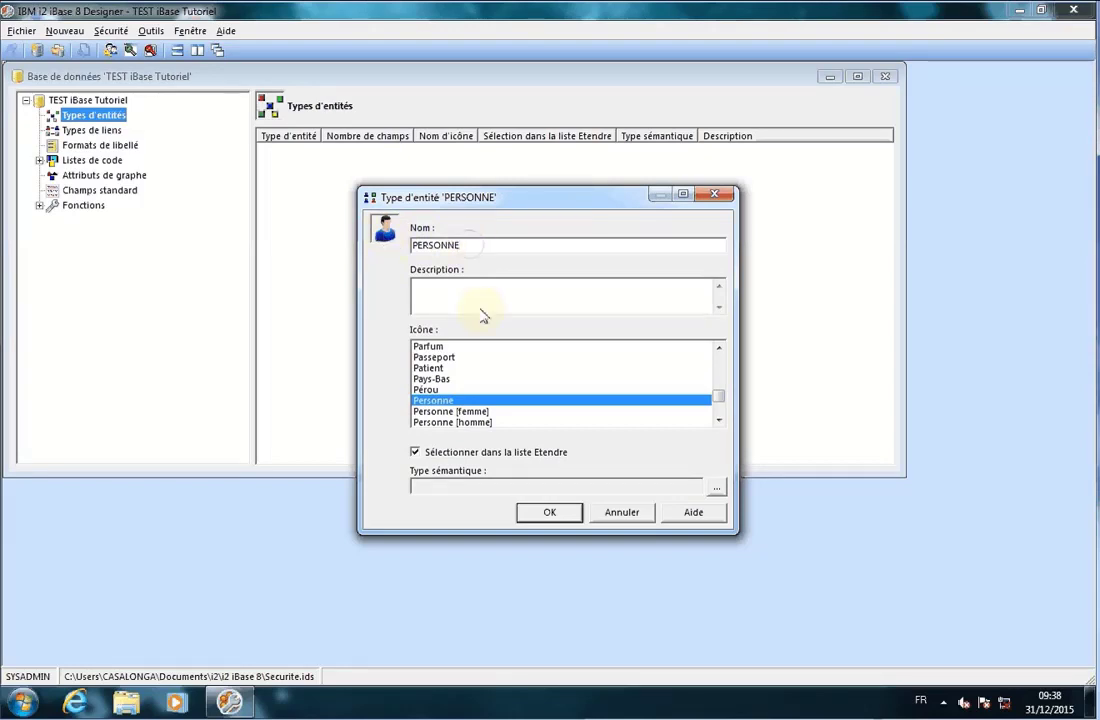
click(538, 512)
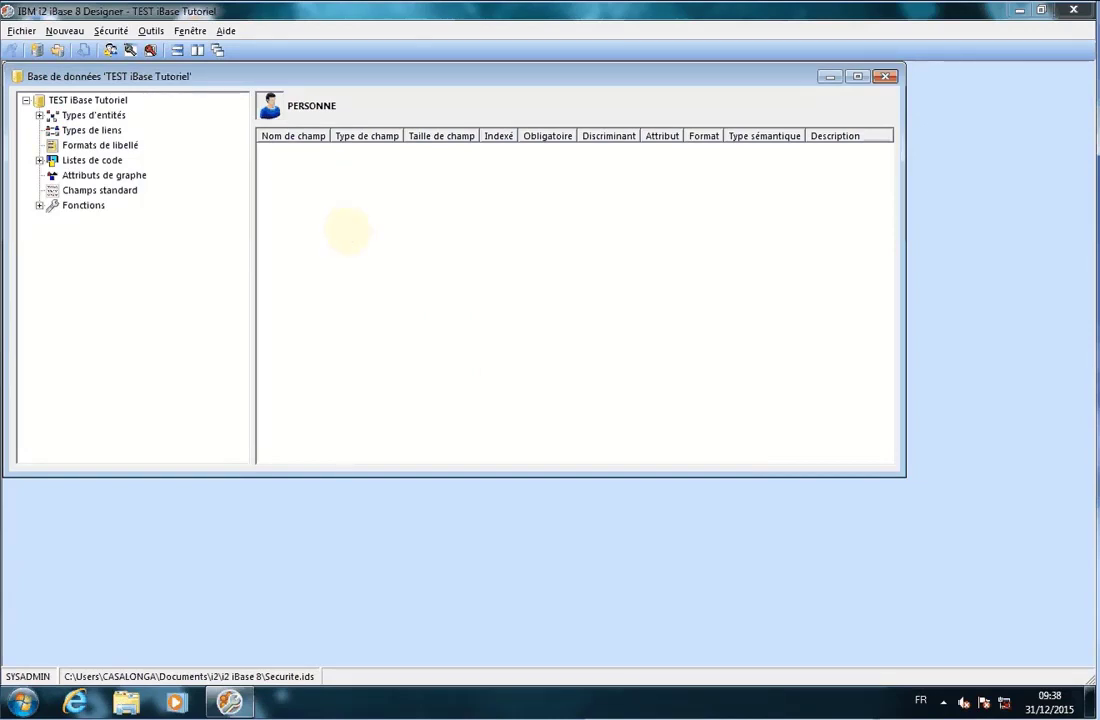
Step: Bring up the PERSONNE example sheet in Word at its field definition table and place it beside the database window
key(alt+Tab)
key(alt+Tab)
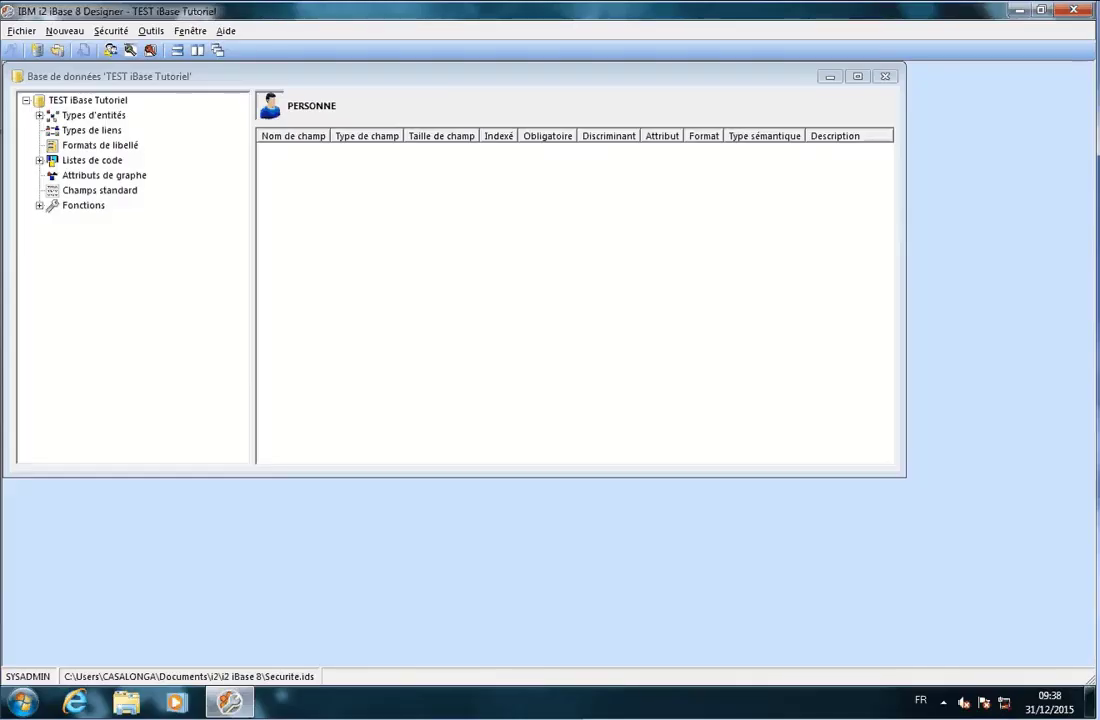
mouse_move(388, 700)
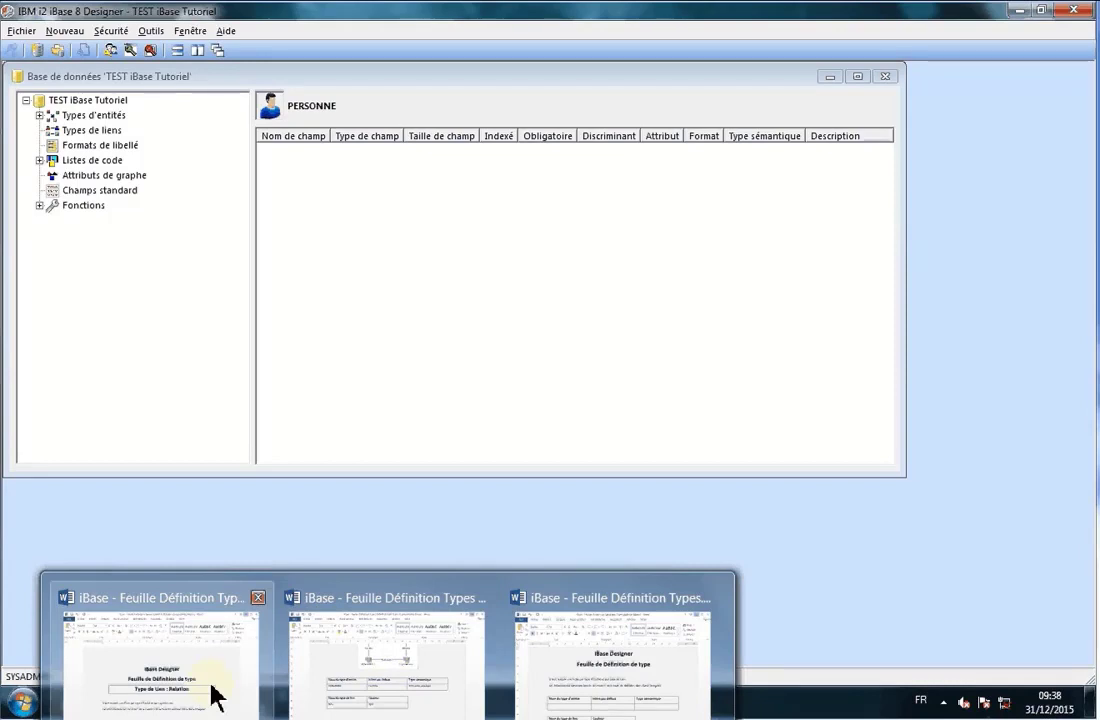
click(466, 690)
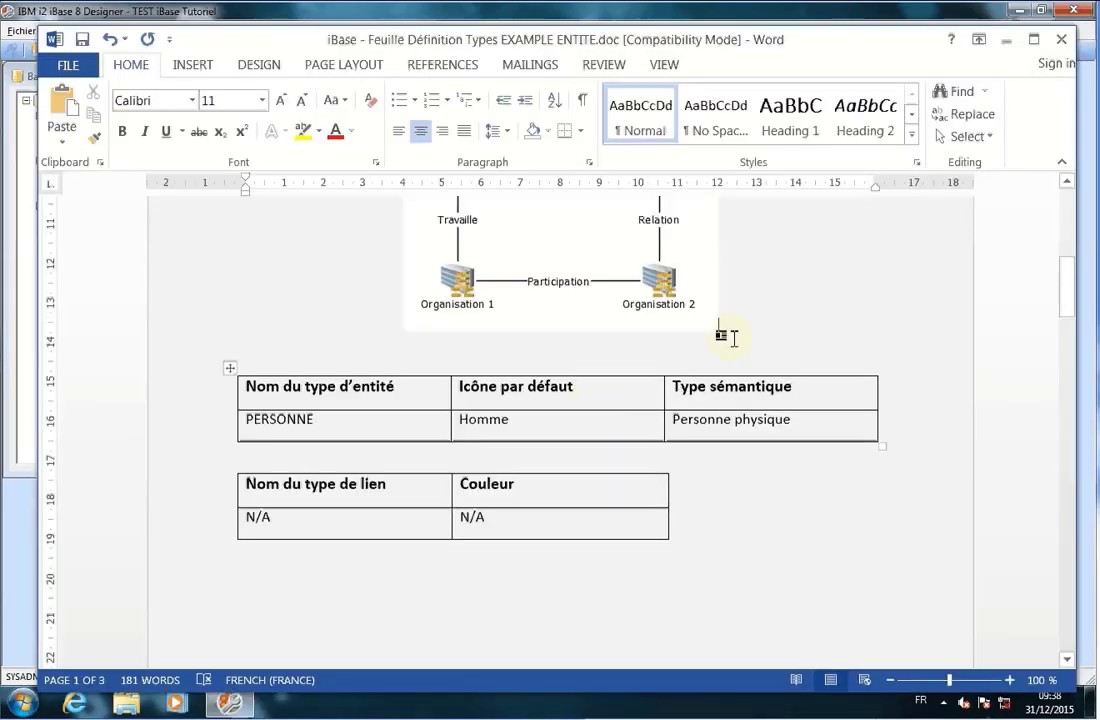
scroll(790, 306, down, 10)
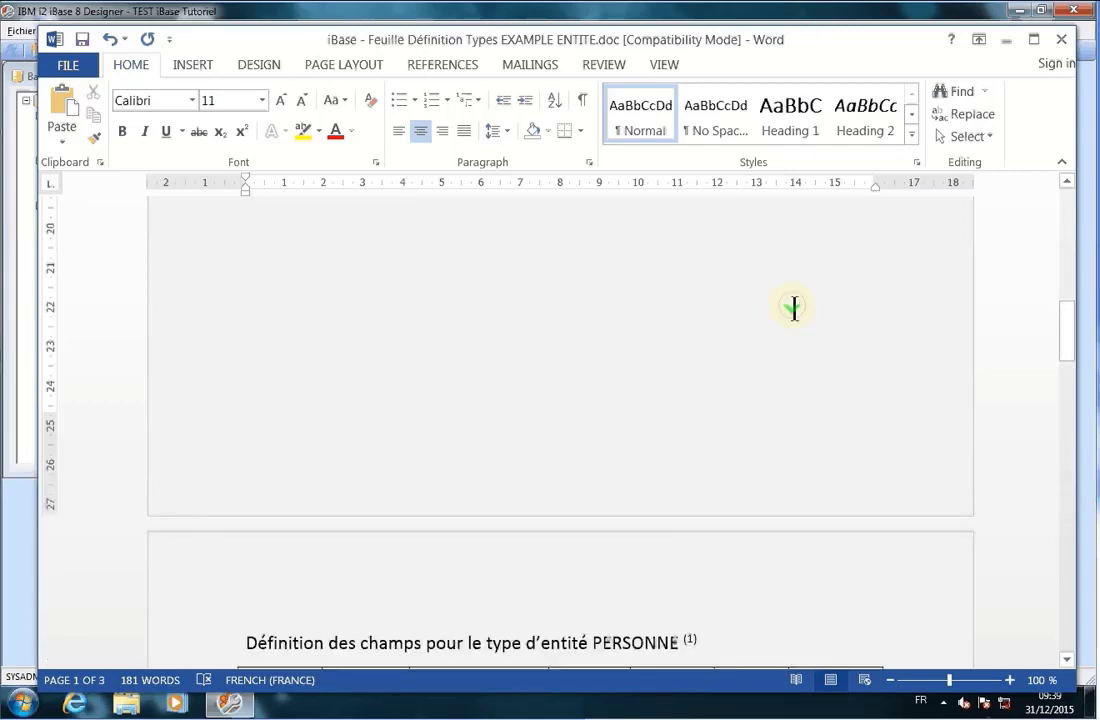
scroll(790, 310, down, 2)
scroll(720, 307, up, 1)
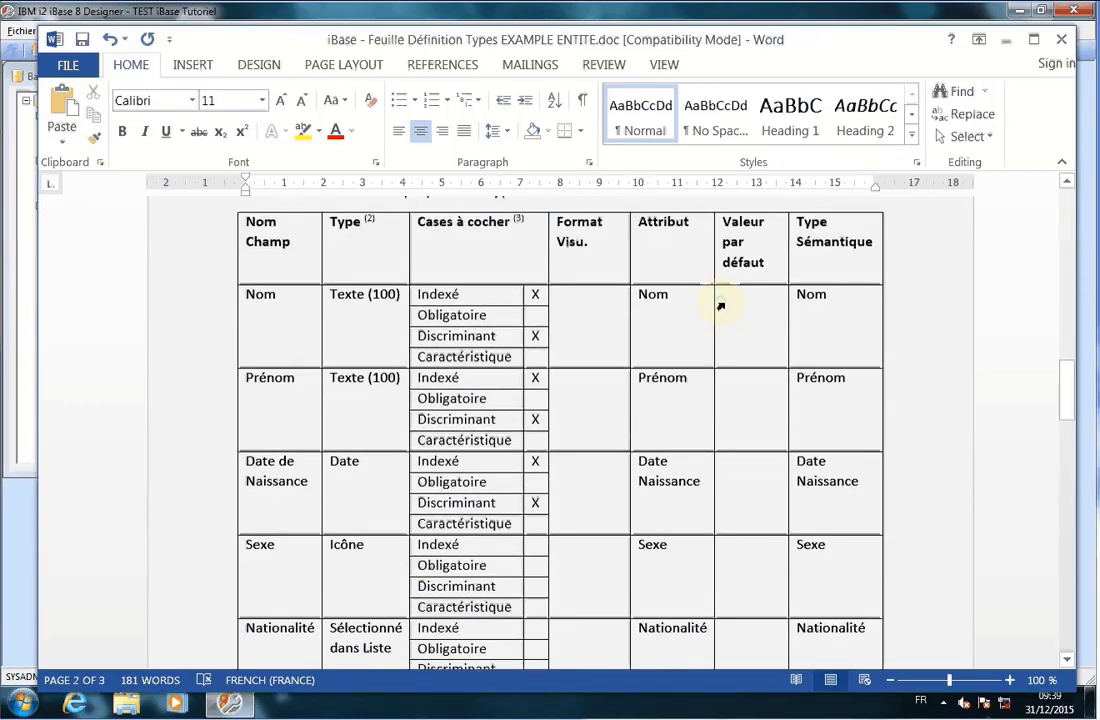
drag(375, 49, 945, 72)
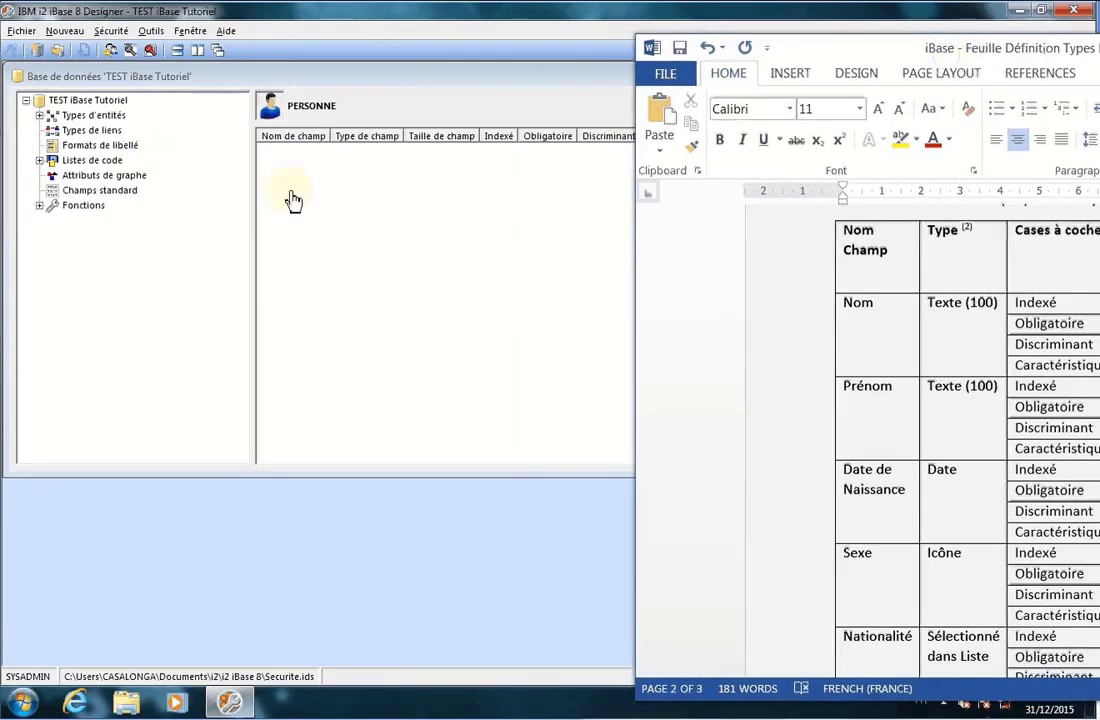
Step: Start a new field for the PERSONNE entity type in iBase Designer and name it "Nom"
click(288, 195)
right_click(292, 196)
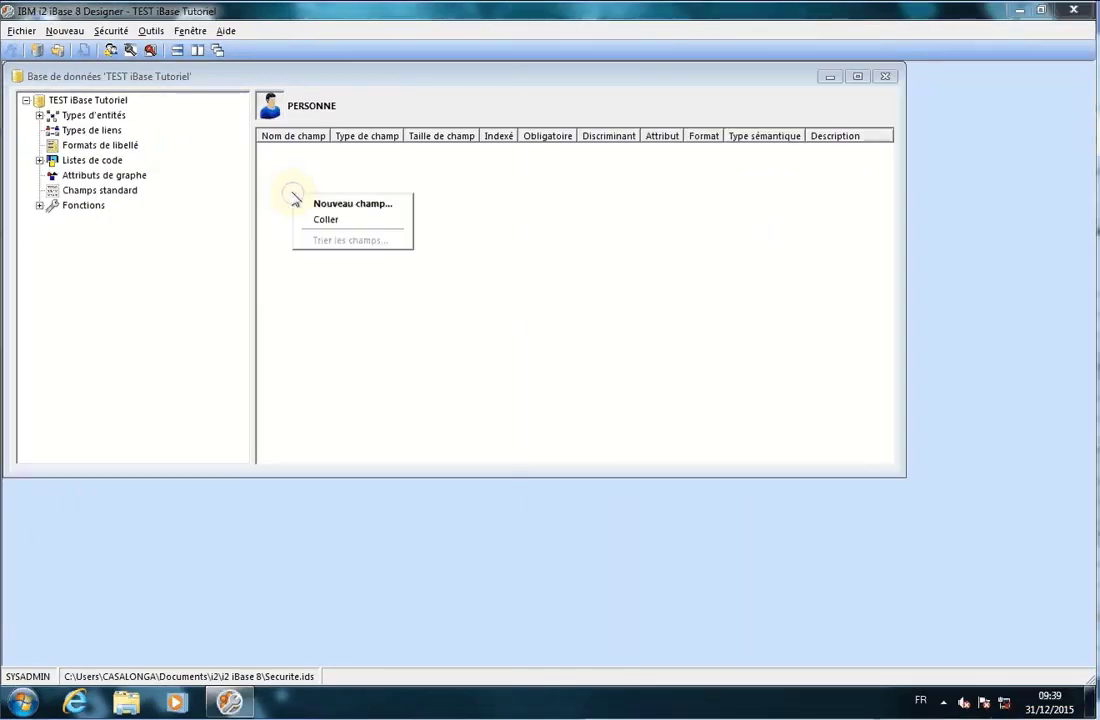
click(336, 203)
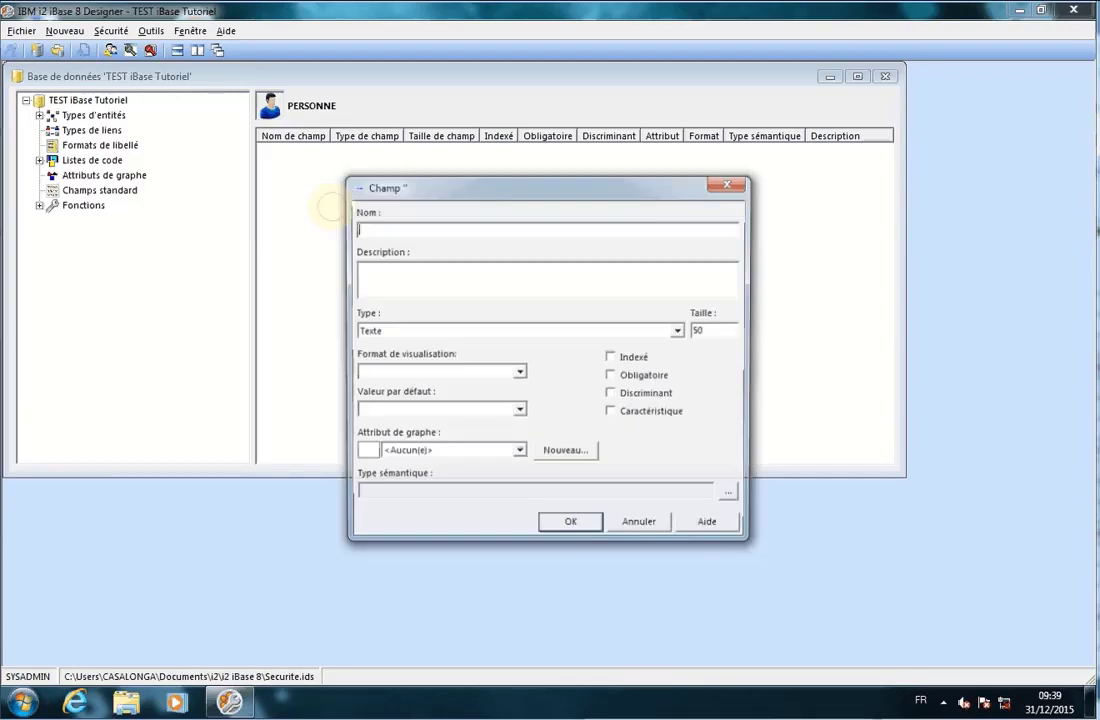
text(NOM)
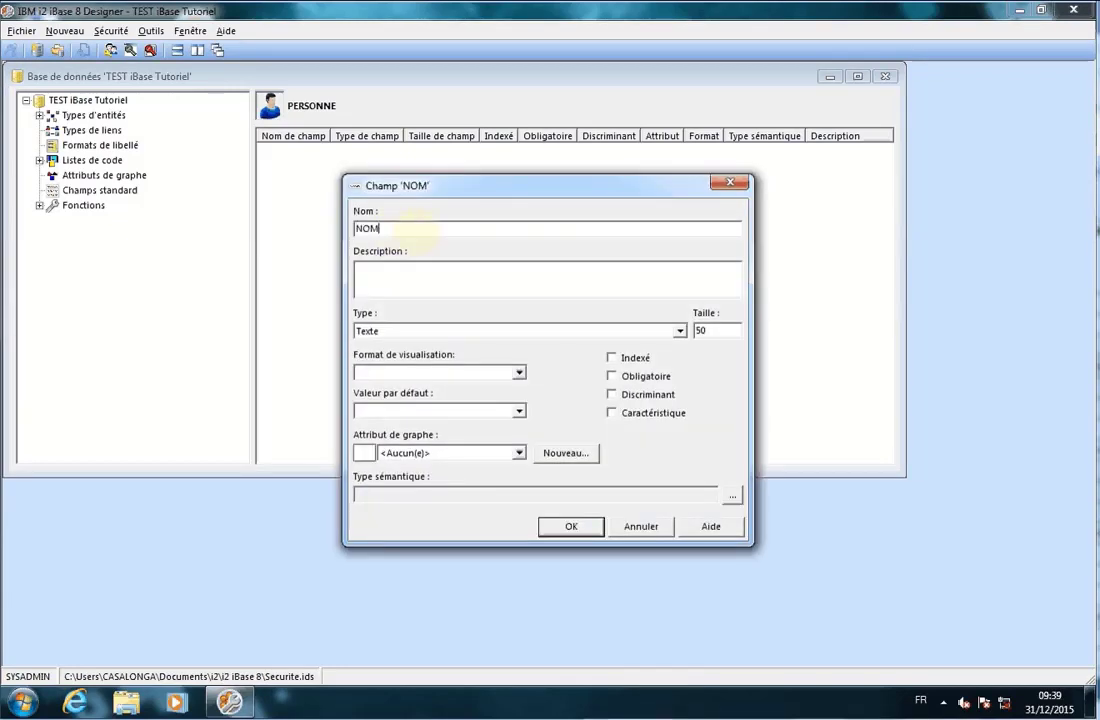
key(BackSpace)
key(BackSpace)
text(om)
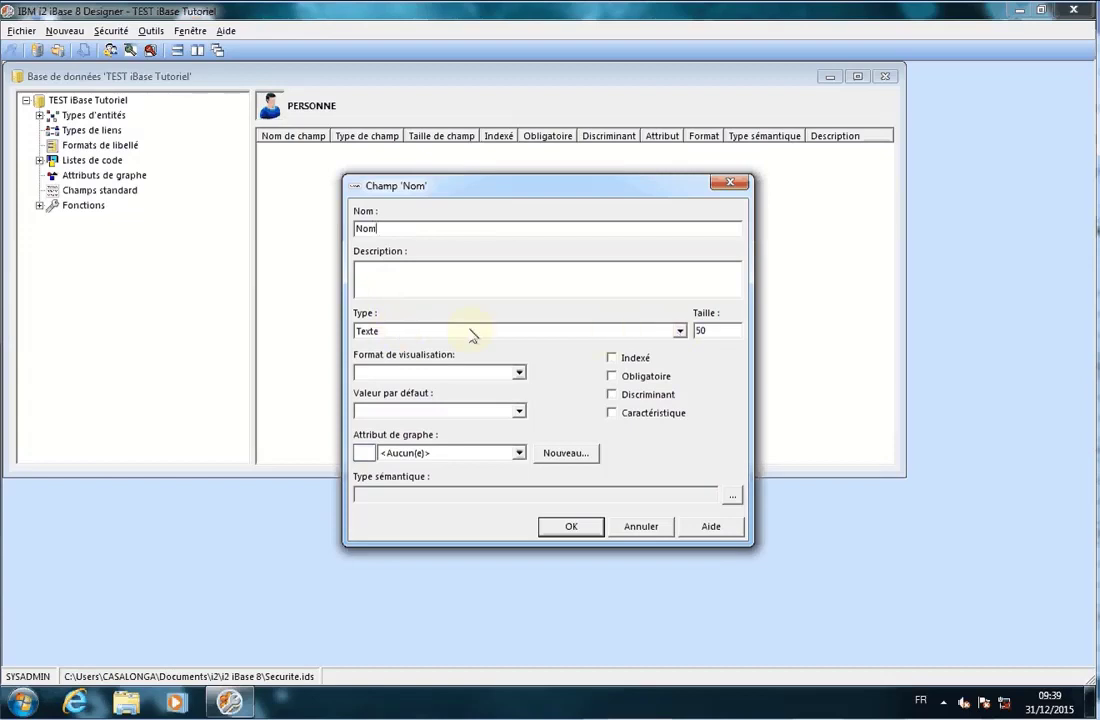
Step: Set the Nom field's type to Texte with a size of 100, leaving its display format empty
click(680, 331)
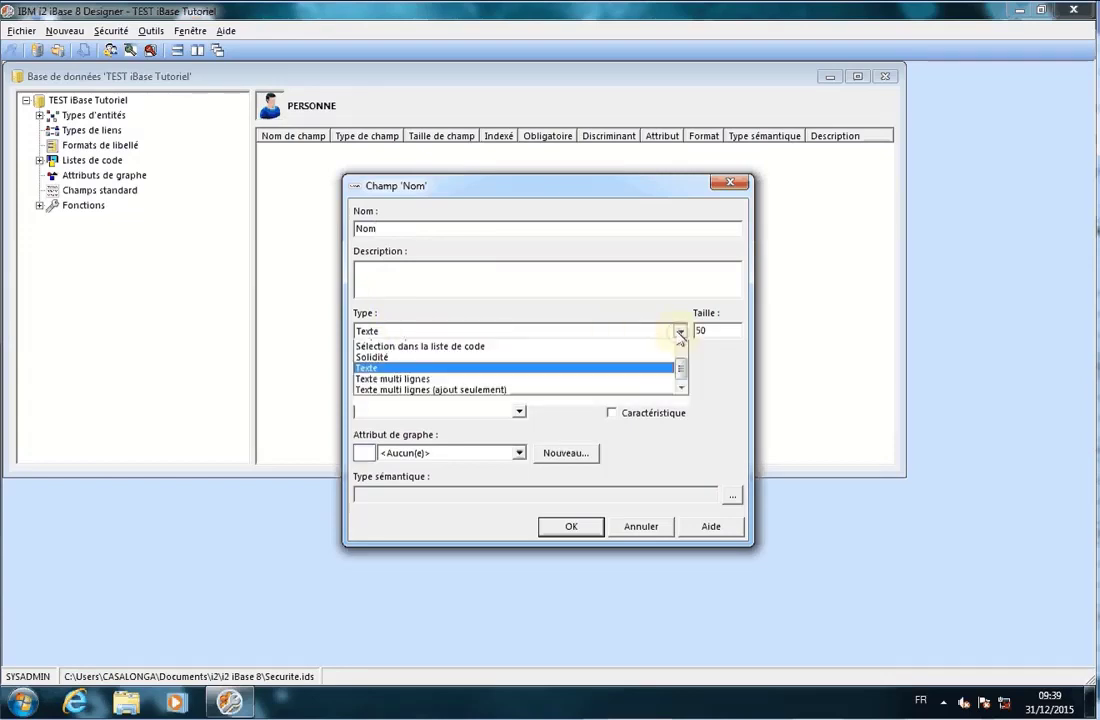
mouse_move(682, 413)
mouse_down()
mouse_move(682, 356)
mouse_move(687, 422)
mouse_up()
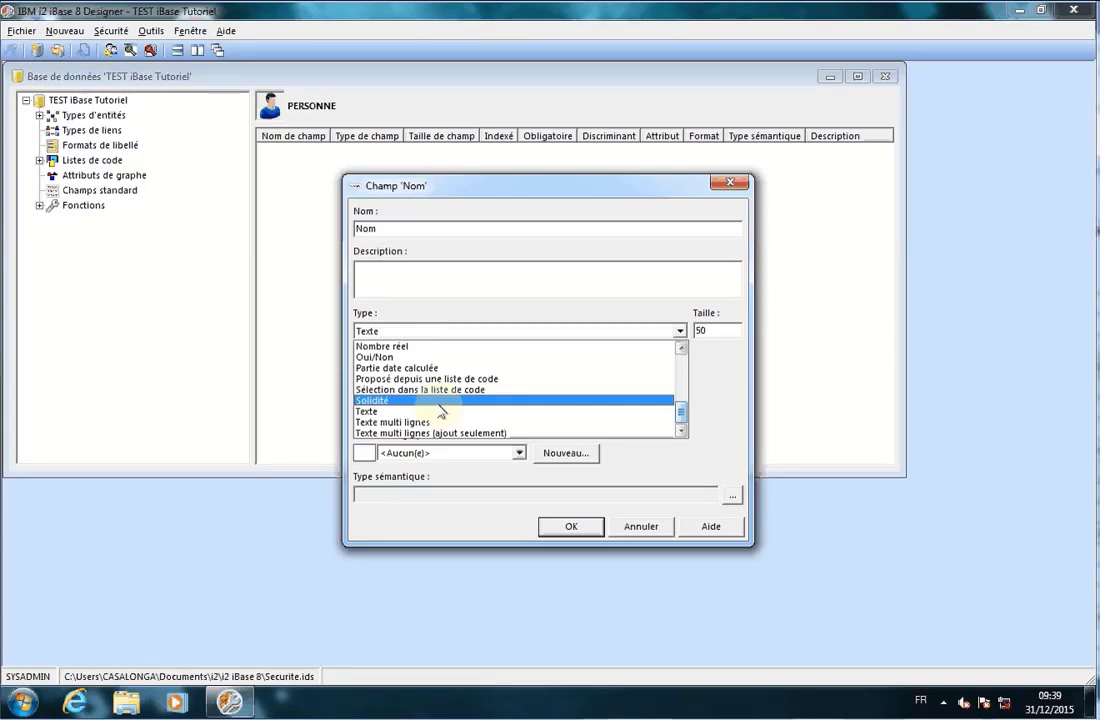
click(366, 411)
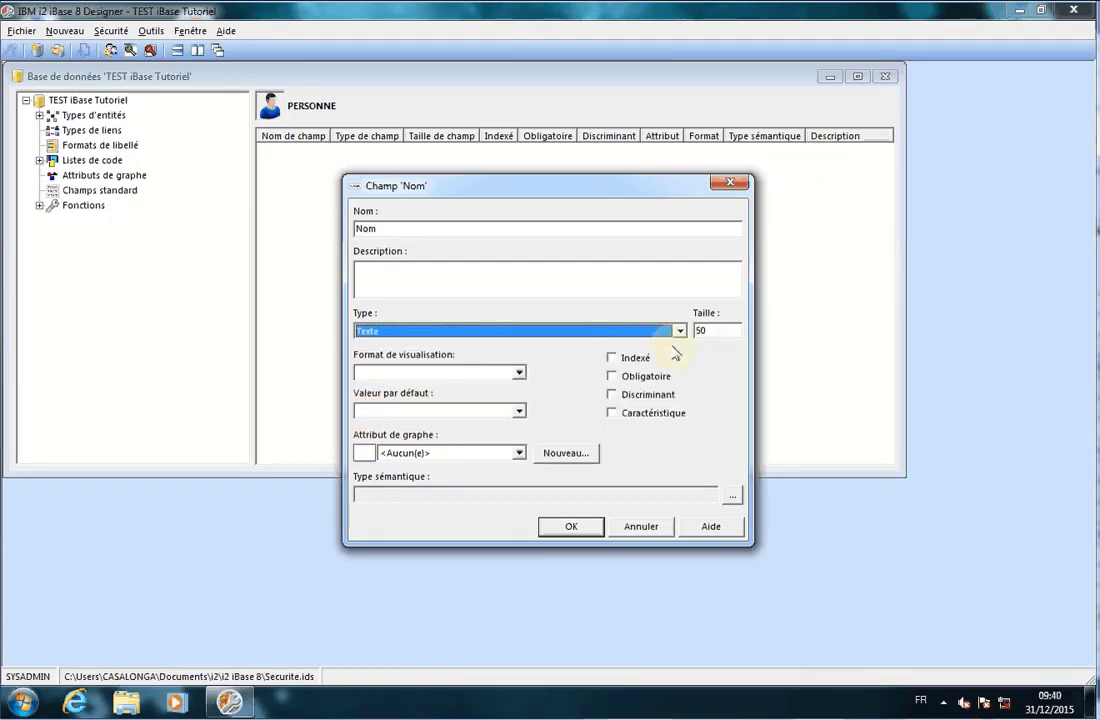
click(705, 331)
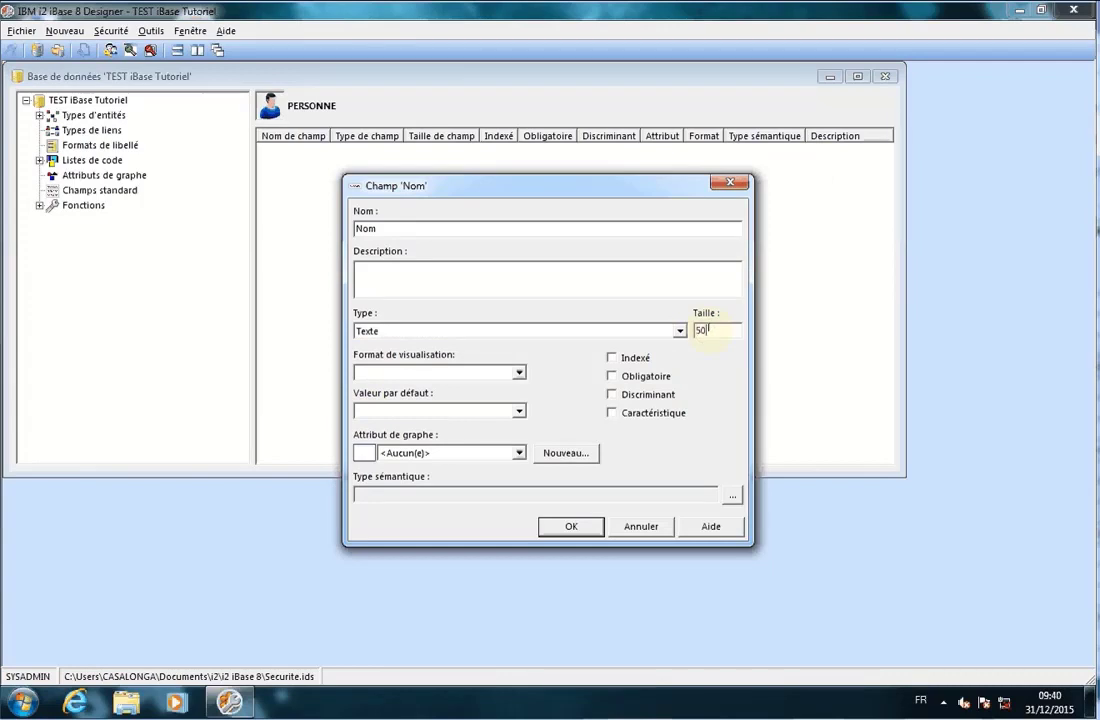
key(BackSpace)
key(BackSpace)
text(100)
click(518, 374)
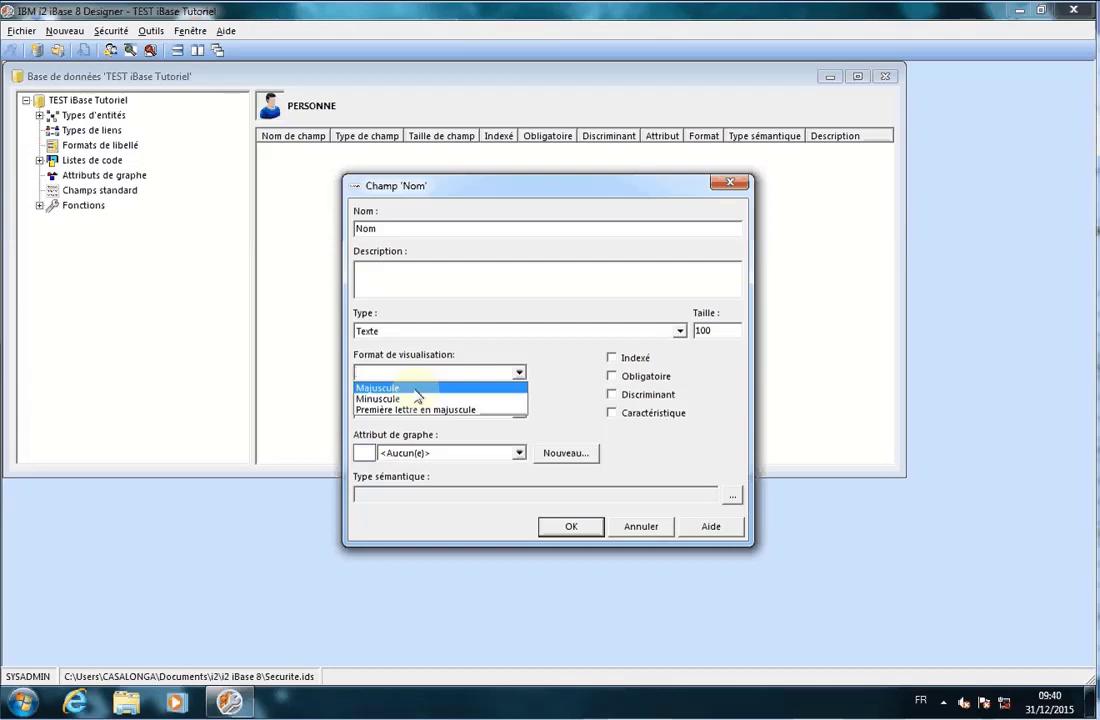
click(553, 358)
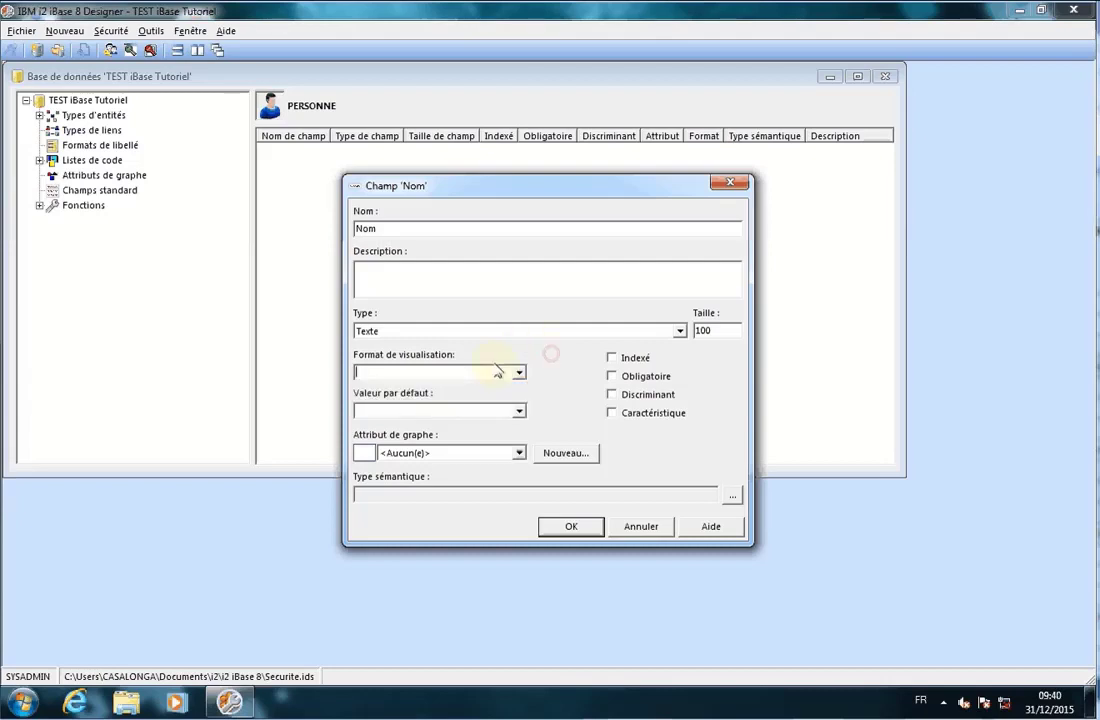
click(371, 372)
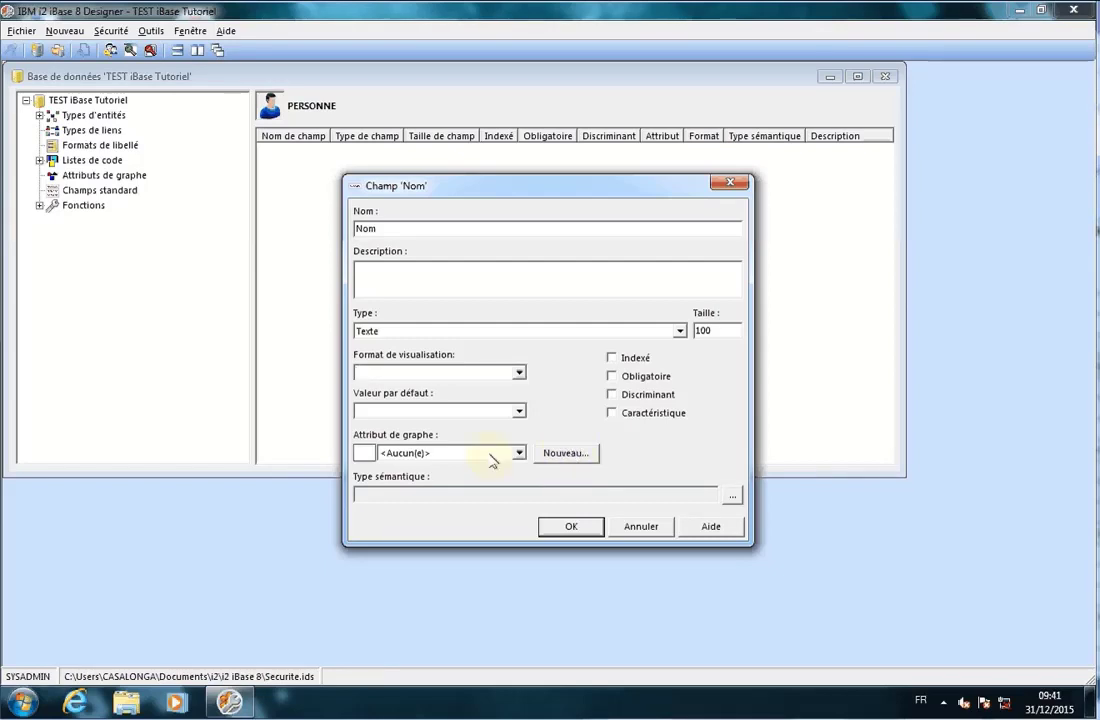
Step: Create a text graph attribute "Nom de Famille" for the field, with Symbole and Afficher sur graphe disabled
click(566, 454)
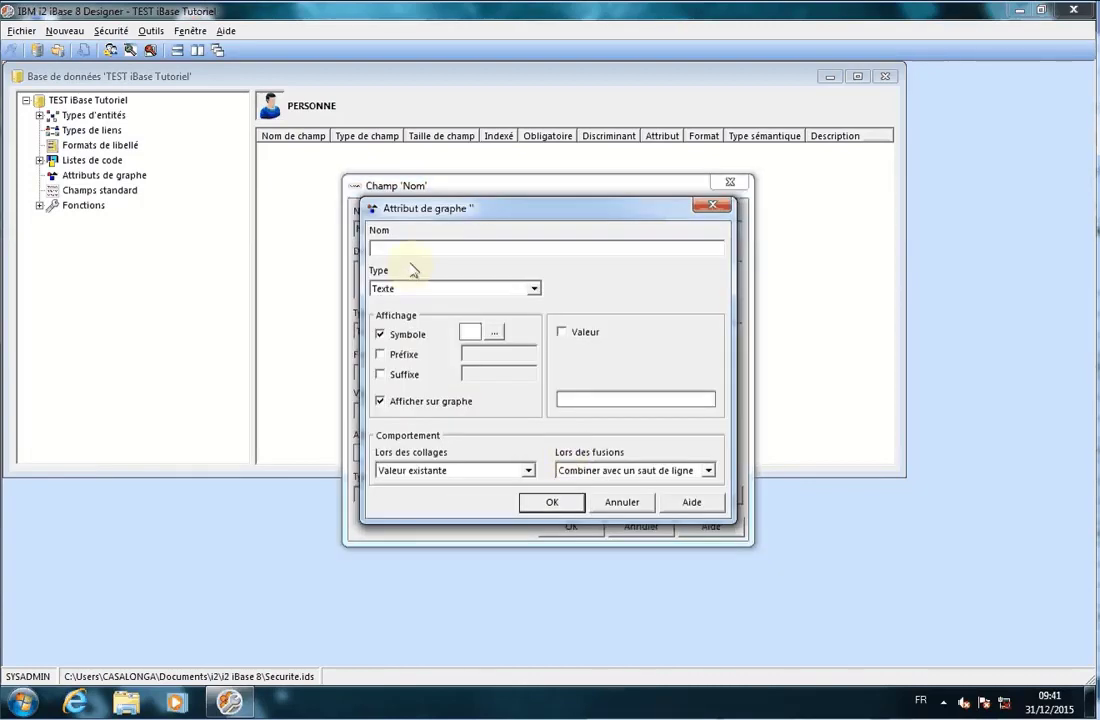
text(F)
key(BackSpace)
text(Nom de Fami)
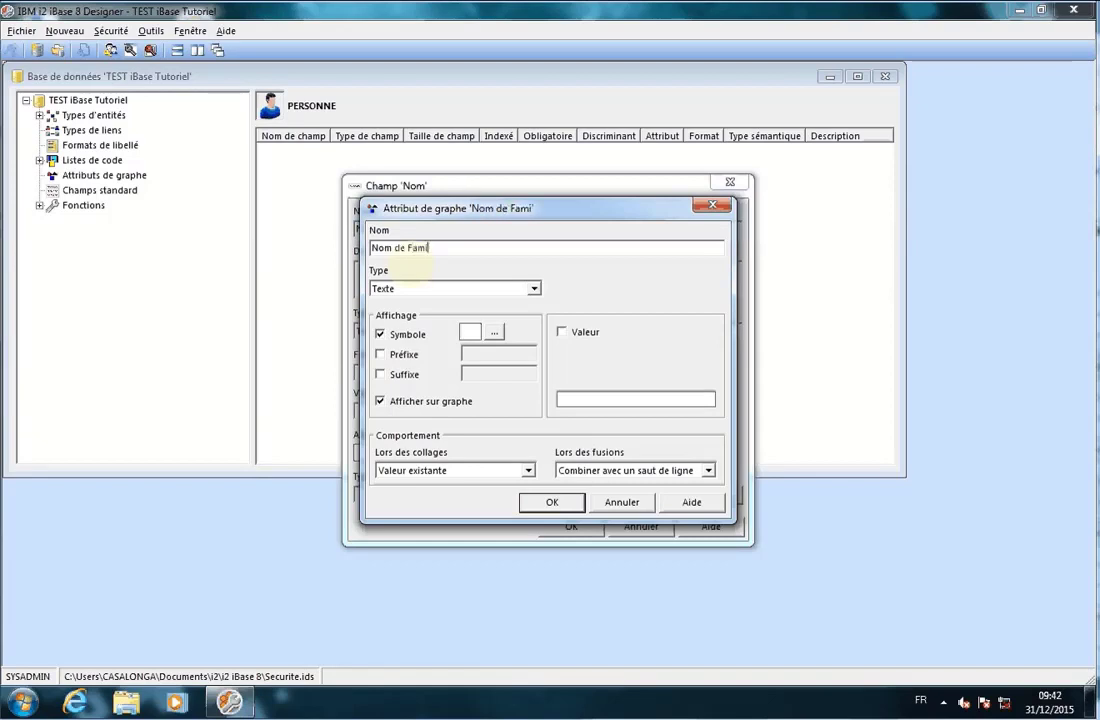
text(lle)
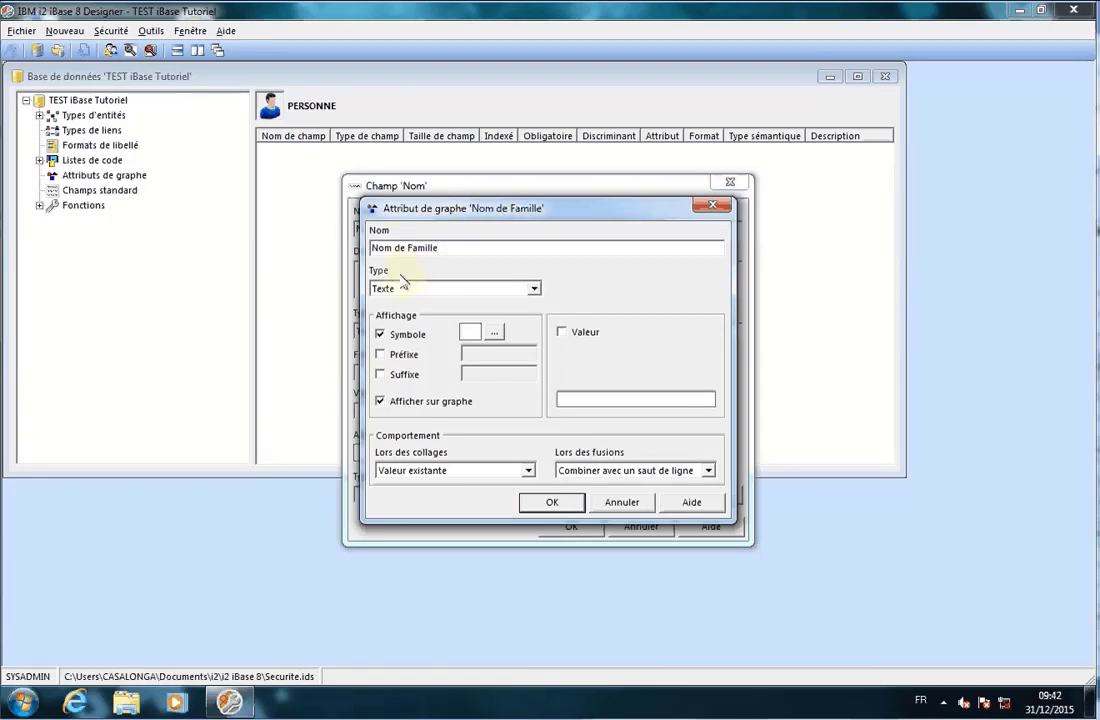
click(380, 334)
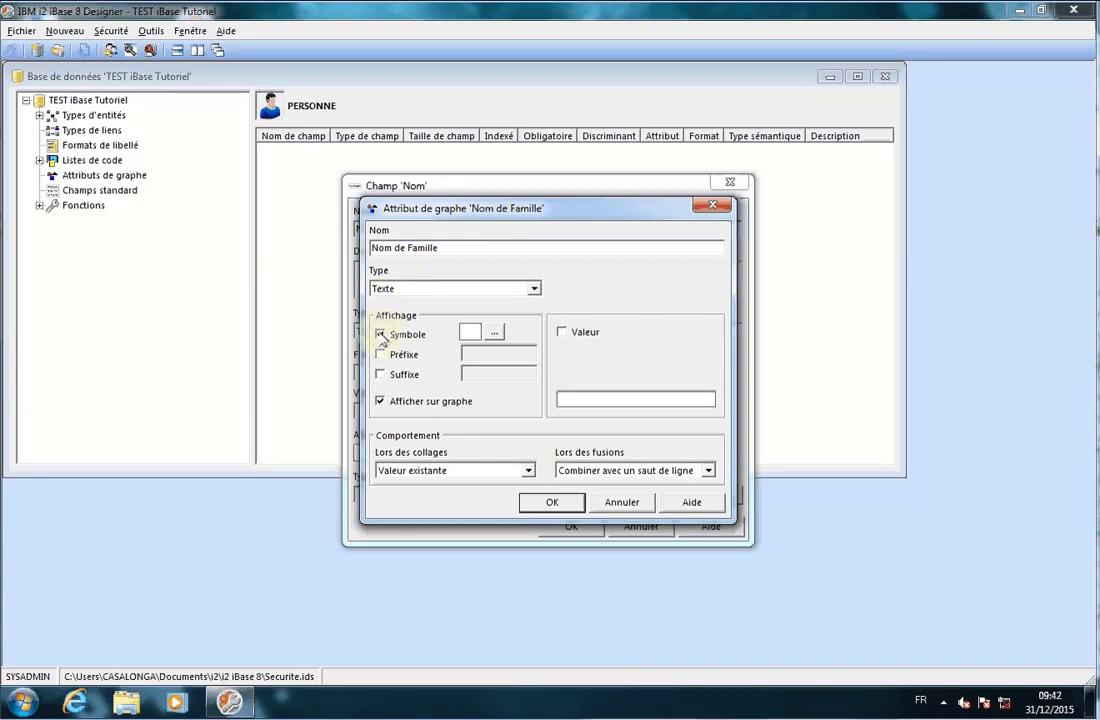
click(380, 401)
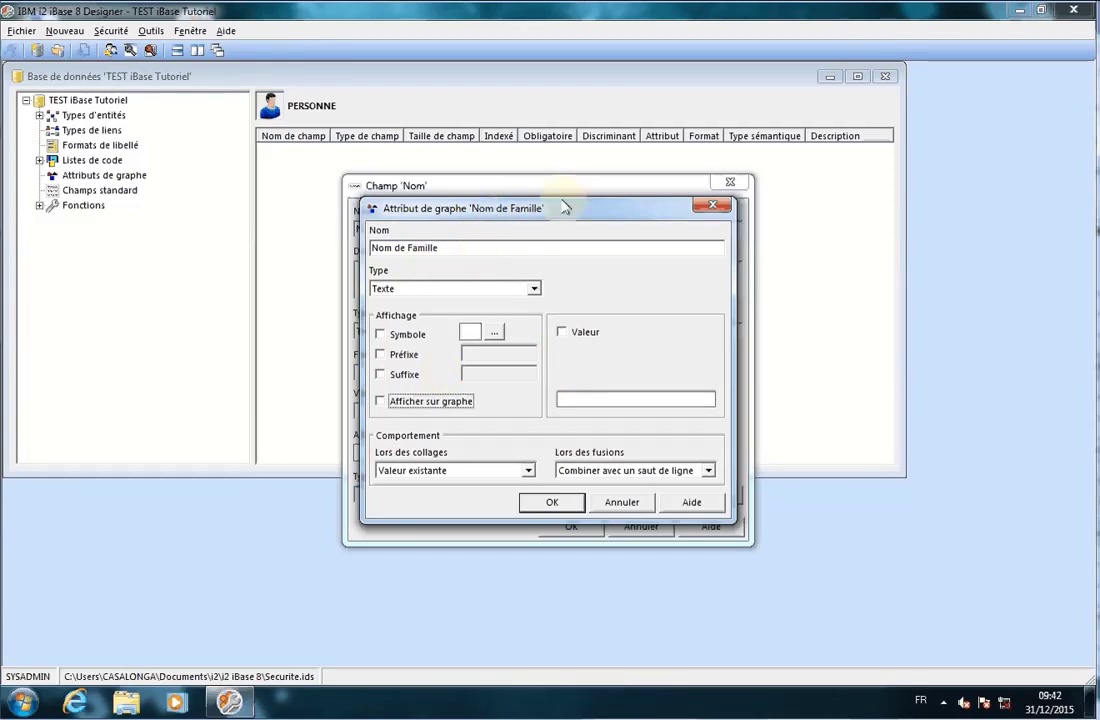
drag(566, 207, 619, 177)
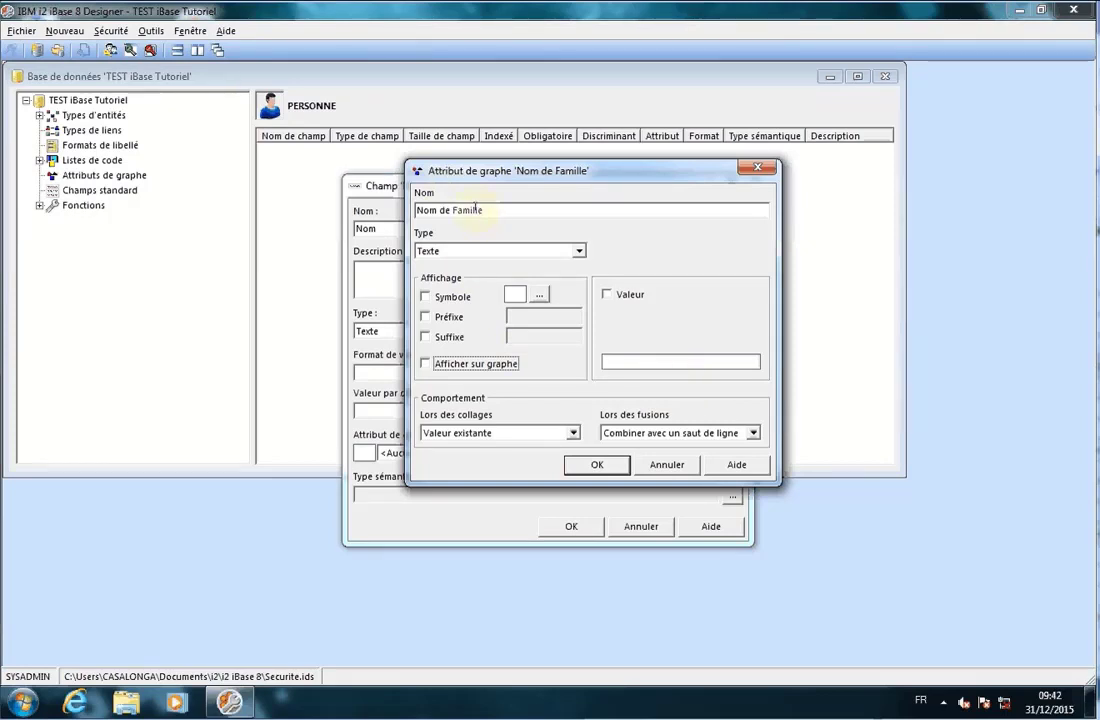
click(597, 462)
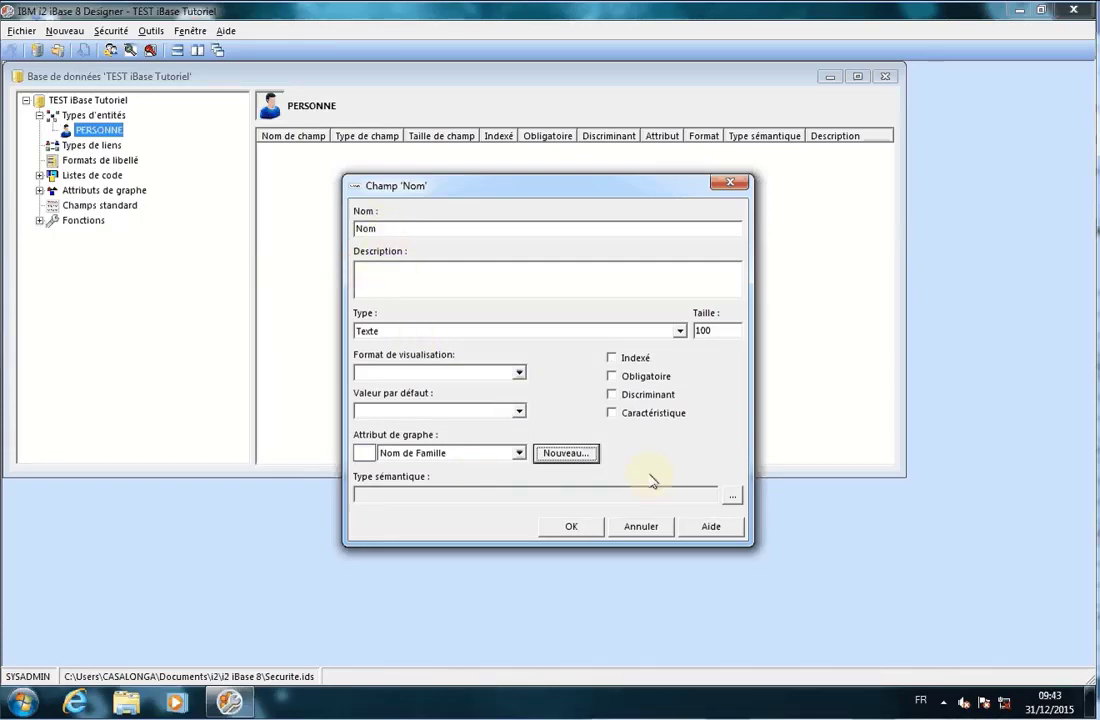
Step: Search the semantic types for "patro" and assign Patronyme to the Nom field
click(733, 496)
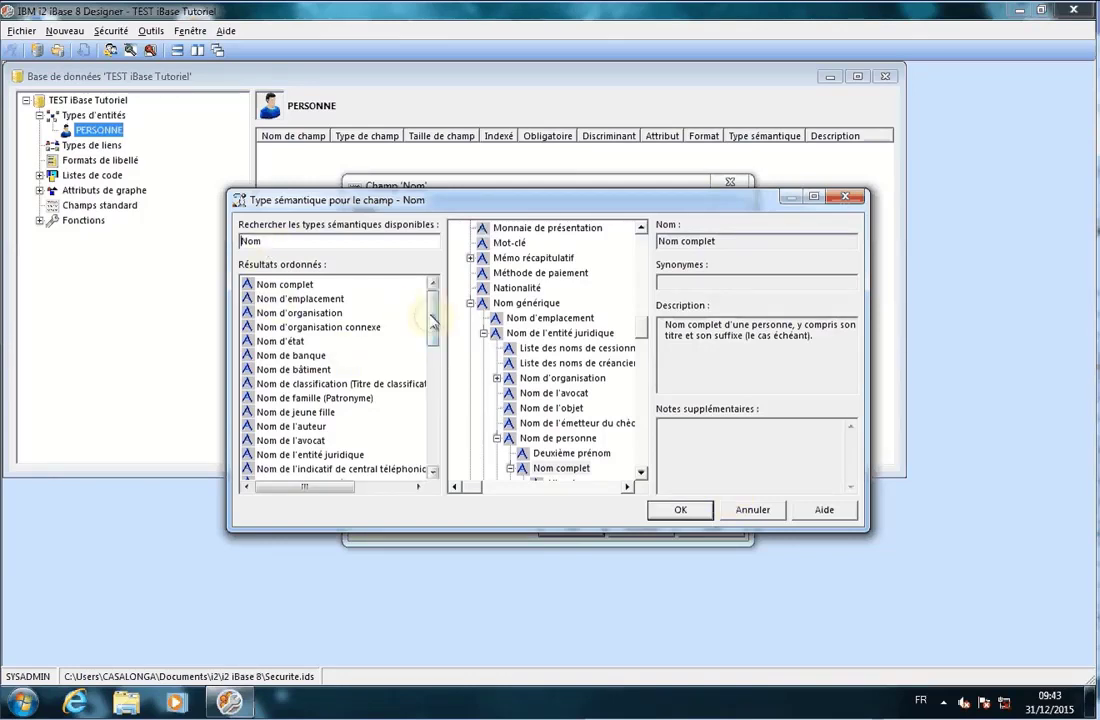
drag(432, 320, 432, 288)
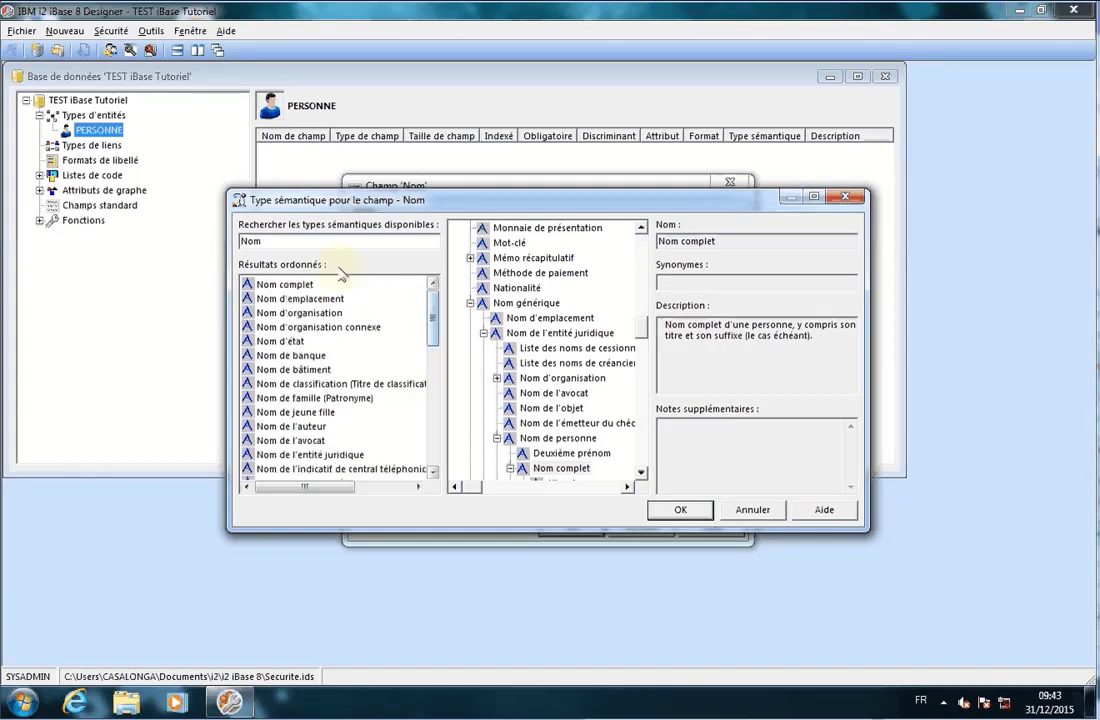
click(280, 241)
text(d)
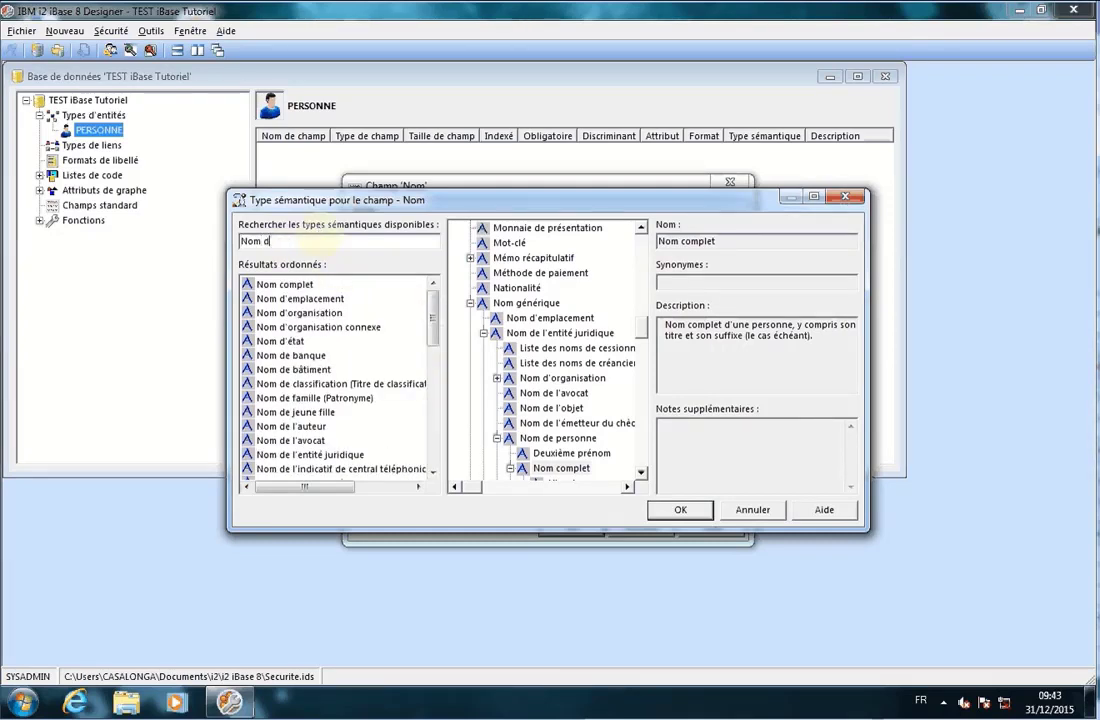
text(e fa)
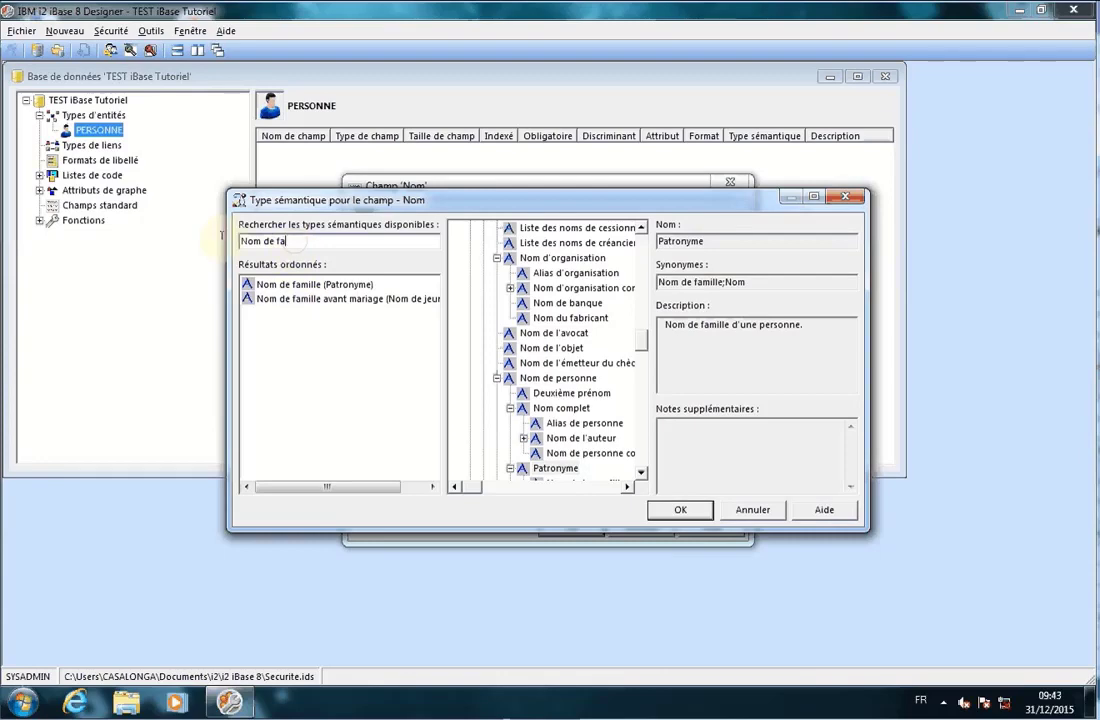
drag(298, 242, 210, 241)
text(patro)
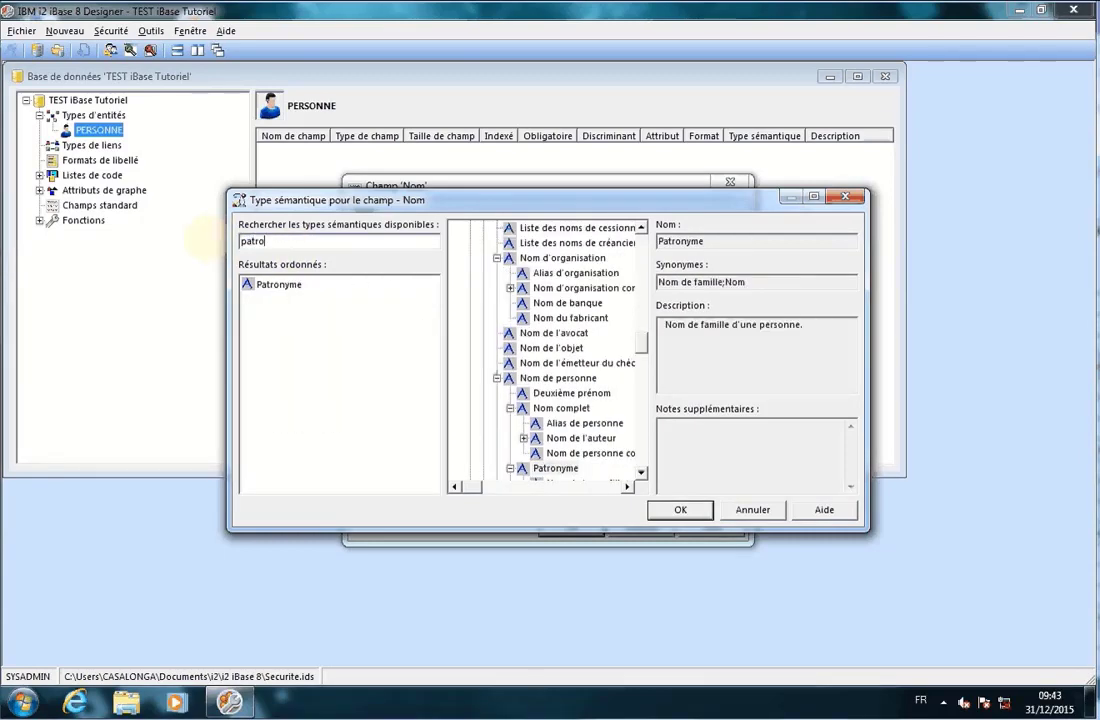
click(268, 287)
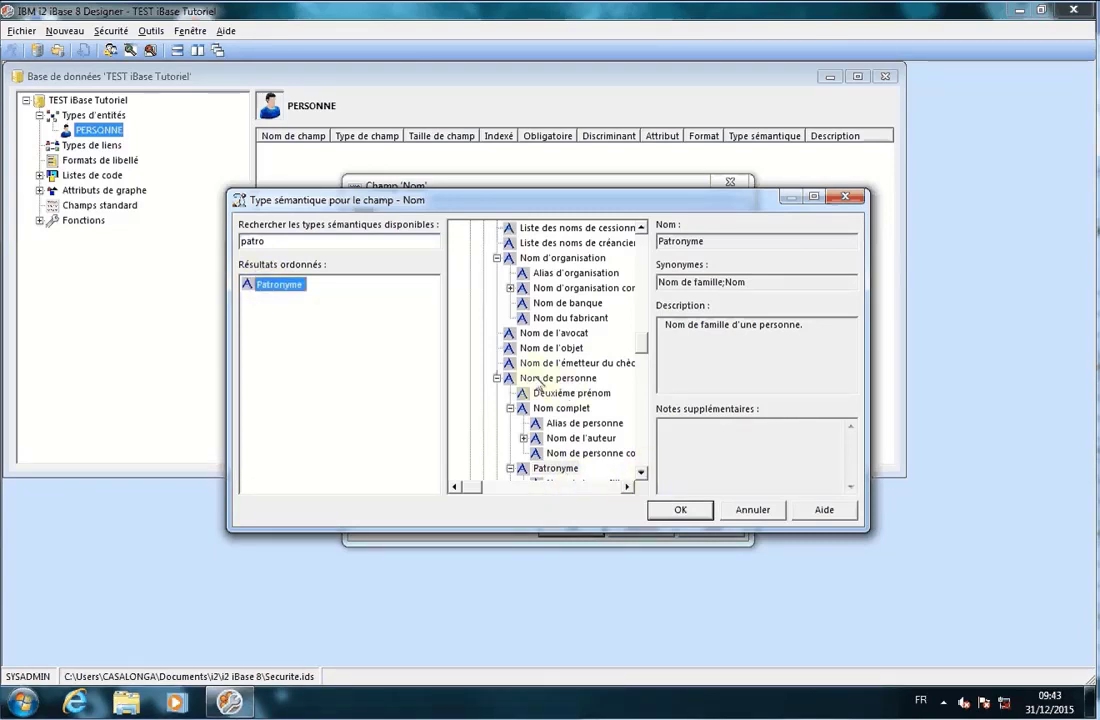
click(640, 473)
click(640, 473)
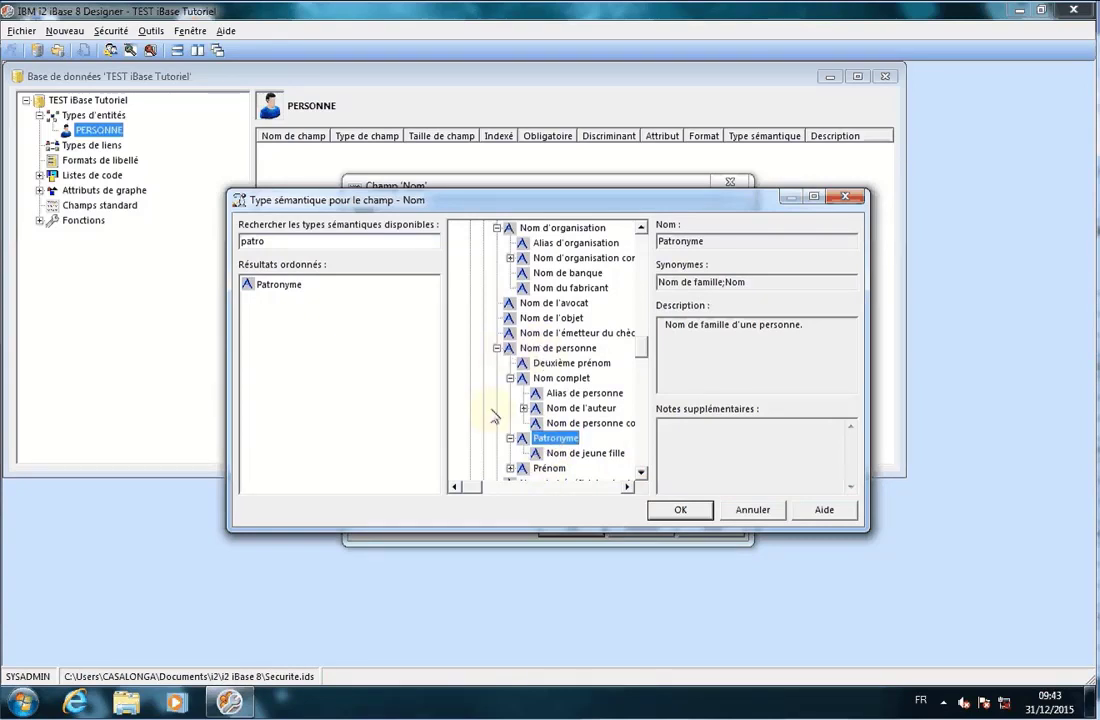
click(641, 472)
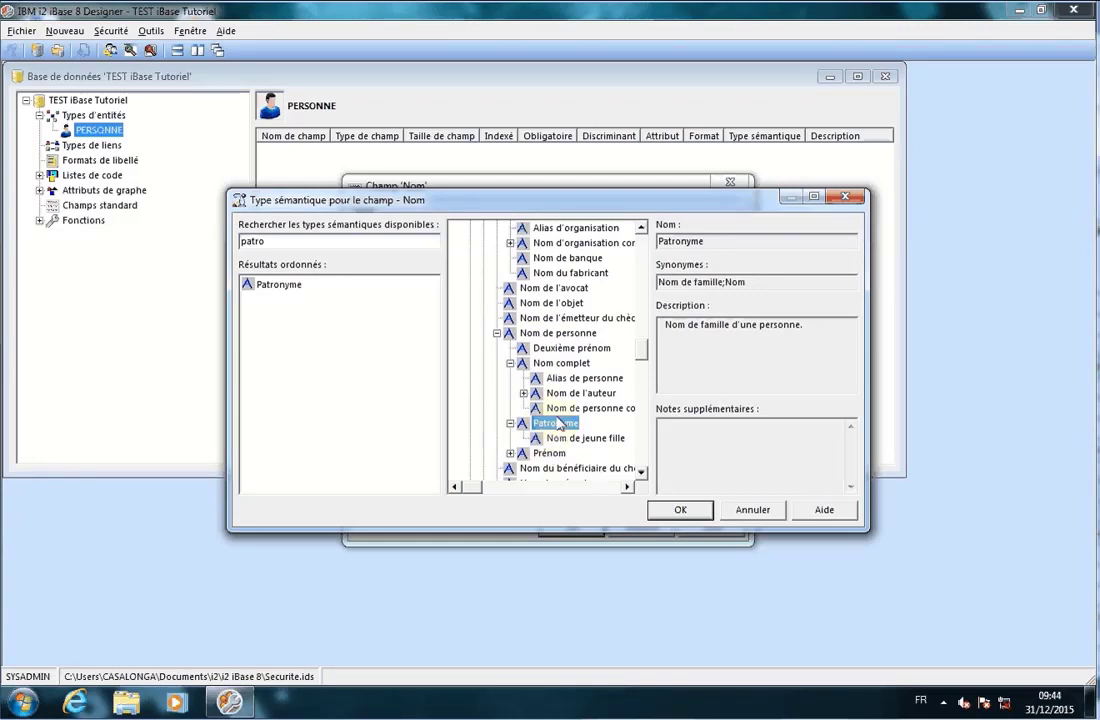
click(680, 511)
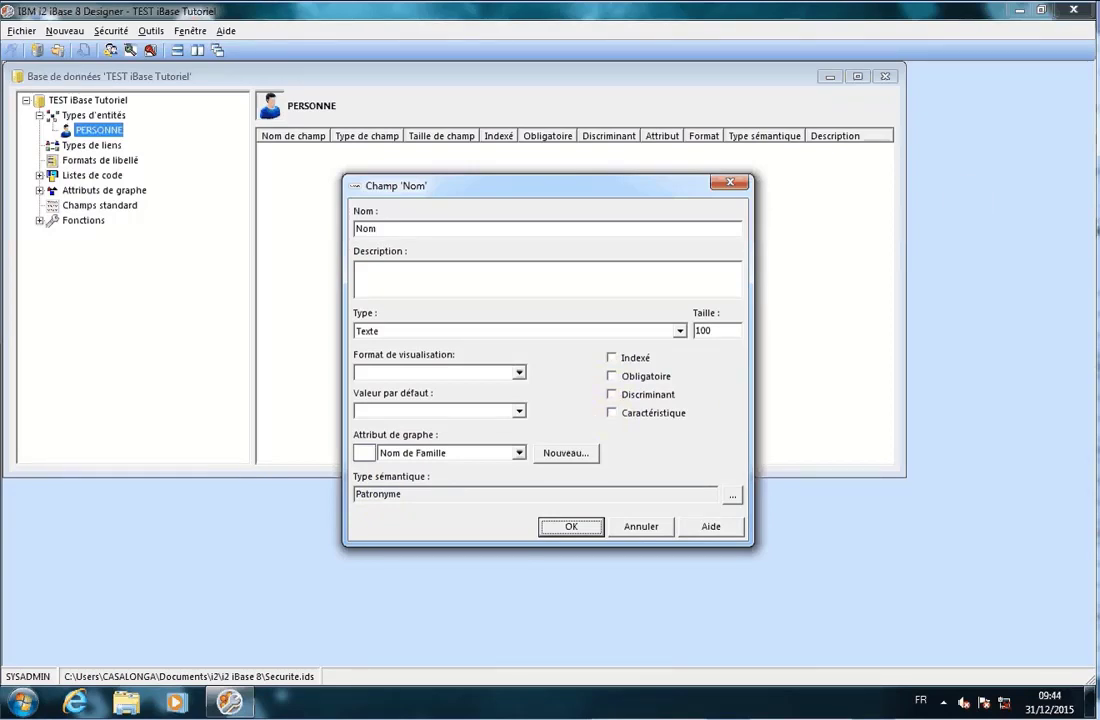
Step: Review the Indexé, Obligatoire, Discriminant and Caractéristique explanations in the Word type definition sheet, then return to iBase Designer
mouse_move(388, 703)
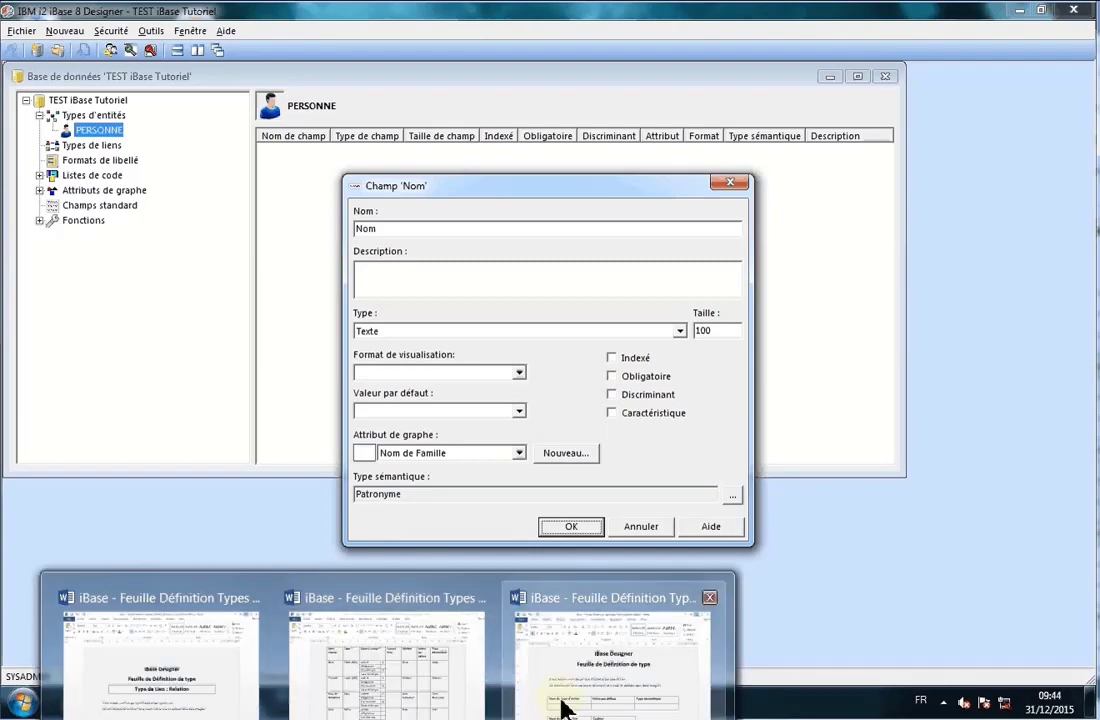
click(603, 686)
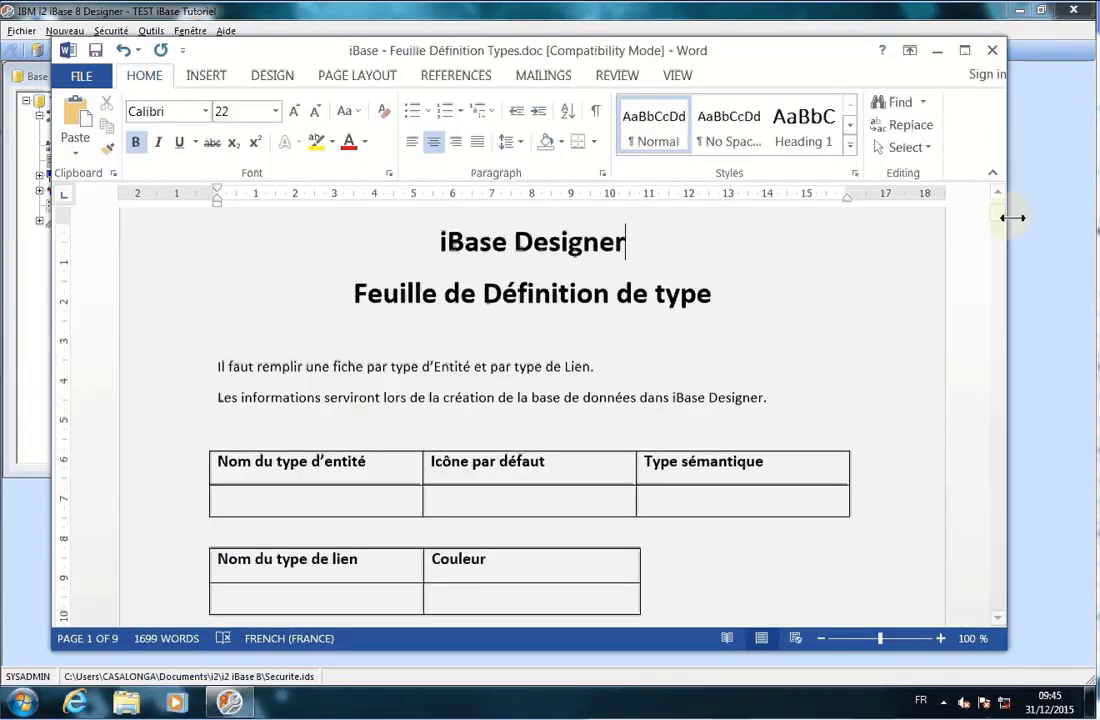
drag(999, 224, 1006, 524)
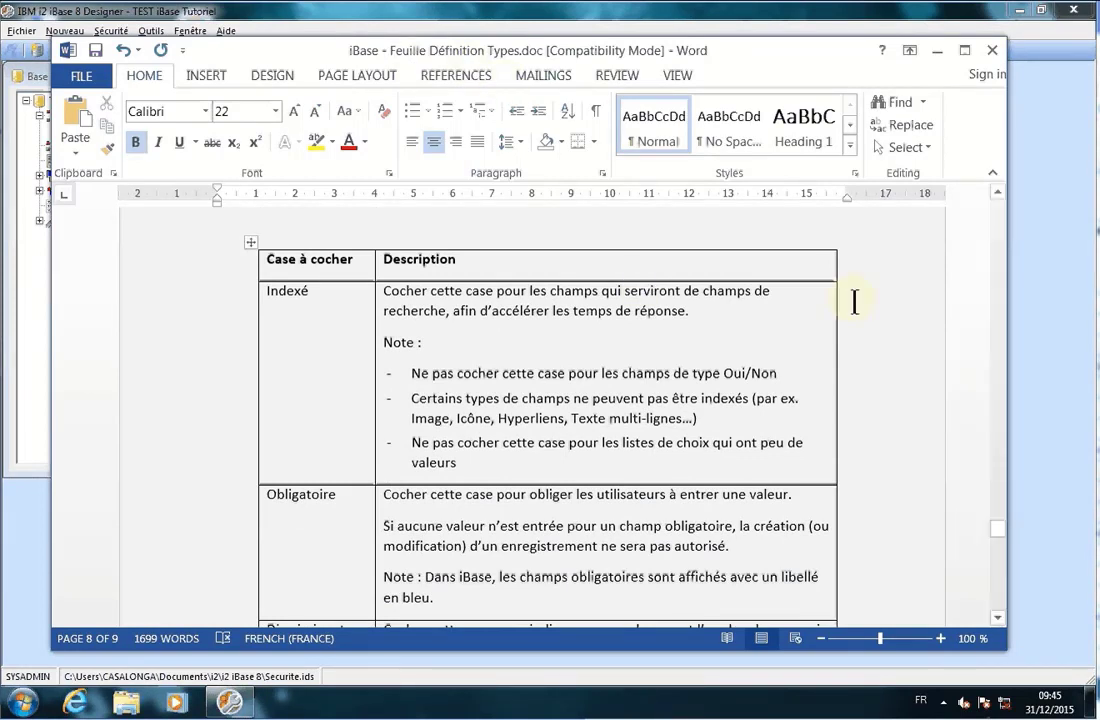
click(329, 346)
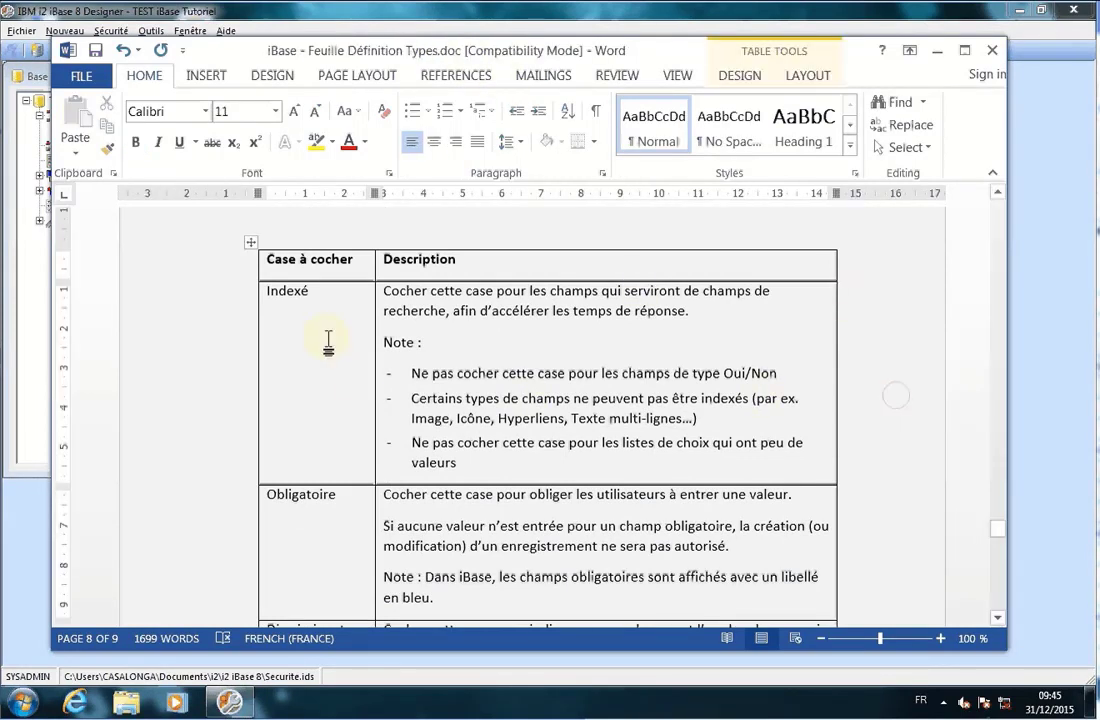
scroll(307, 304, down, 1)
scroll(307, 312, down, 4)
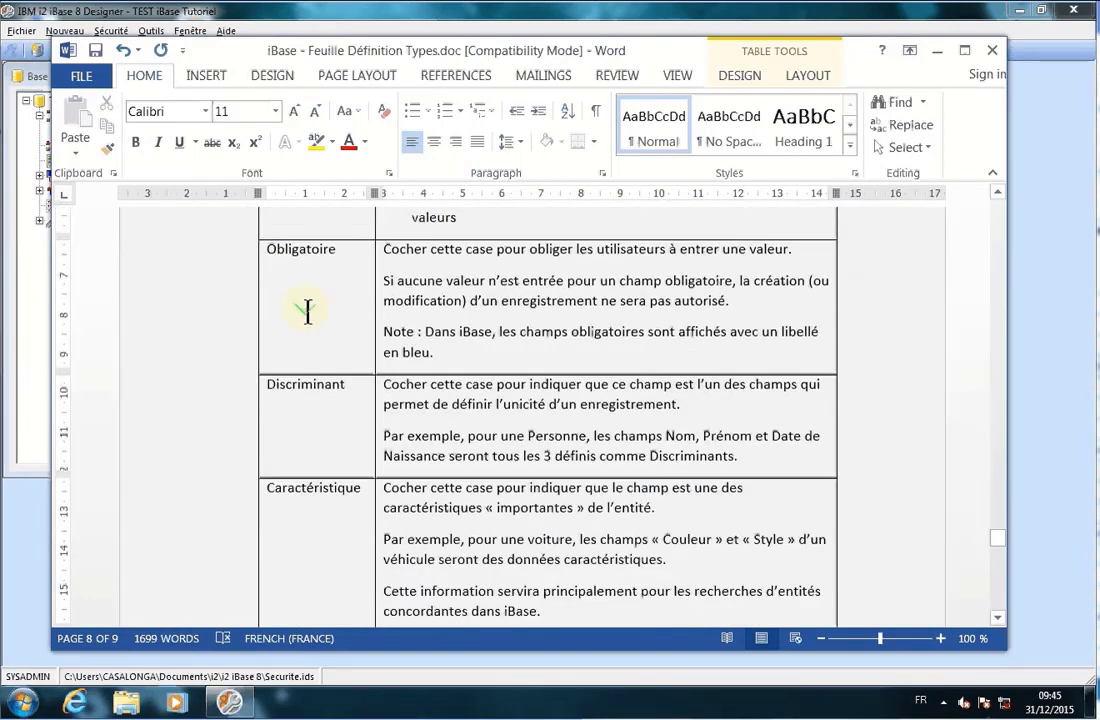
scroll(756, 334, up, 5)
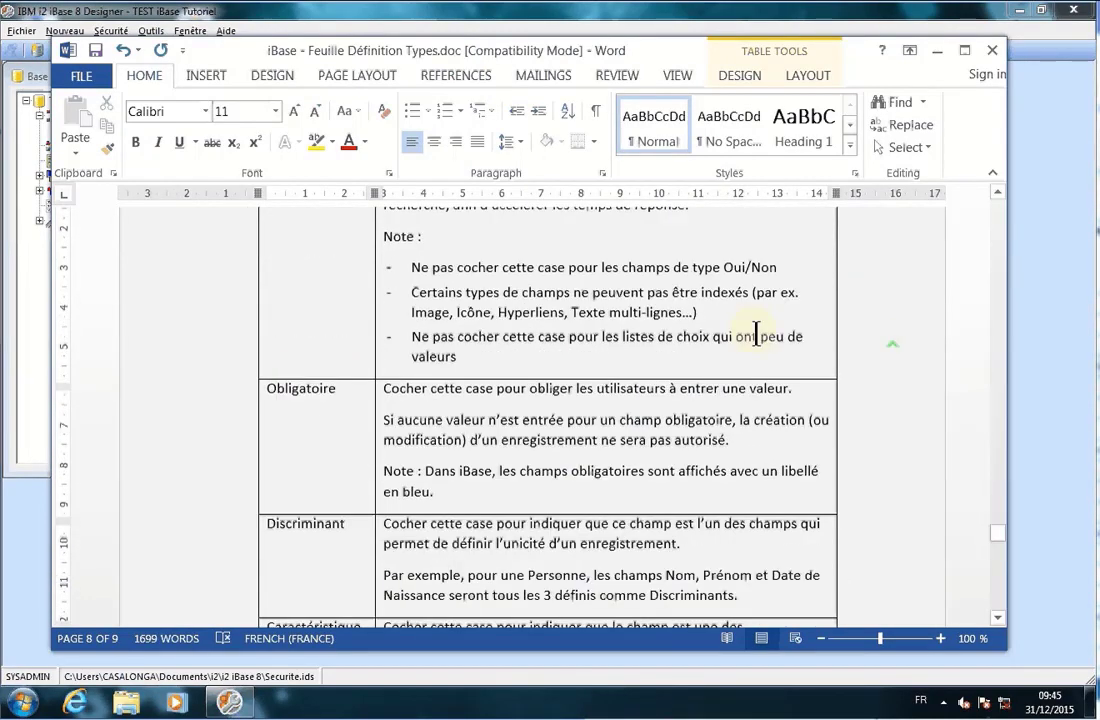
click(938, 52)
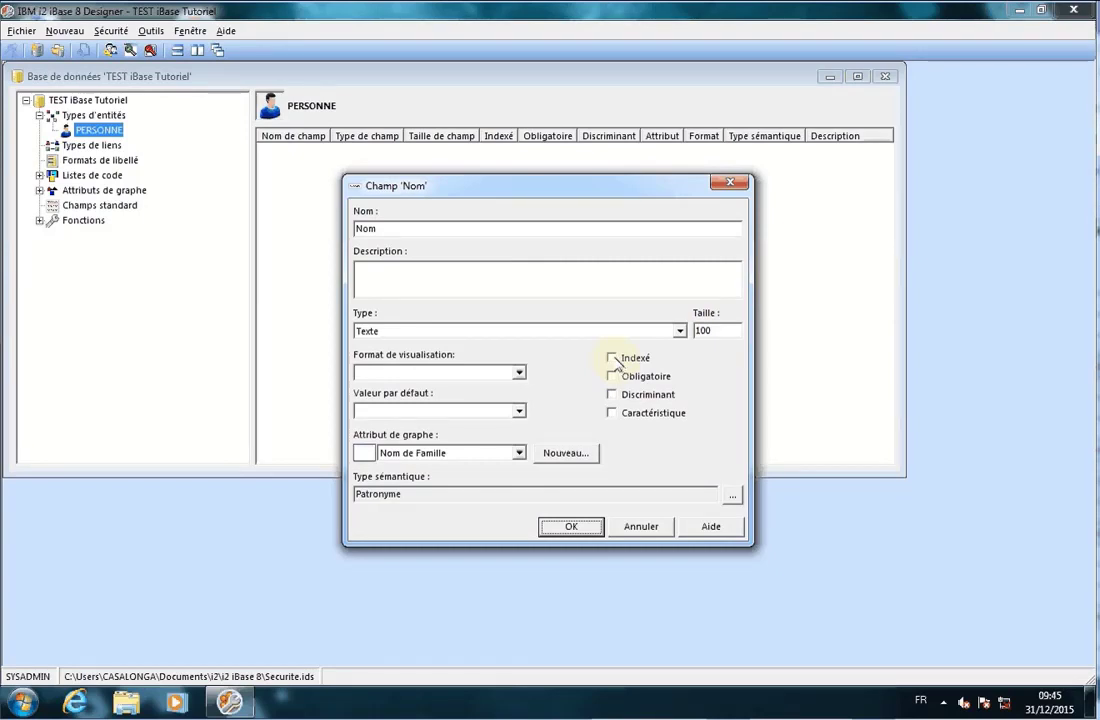
Step: Mark the Nom field as Indexé, Obligatoire and Discriminant, and save it to the PERSONNE entity type
click(614, 358)
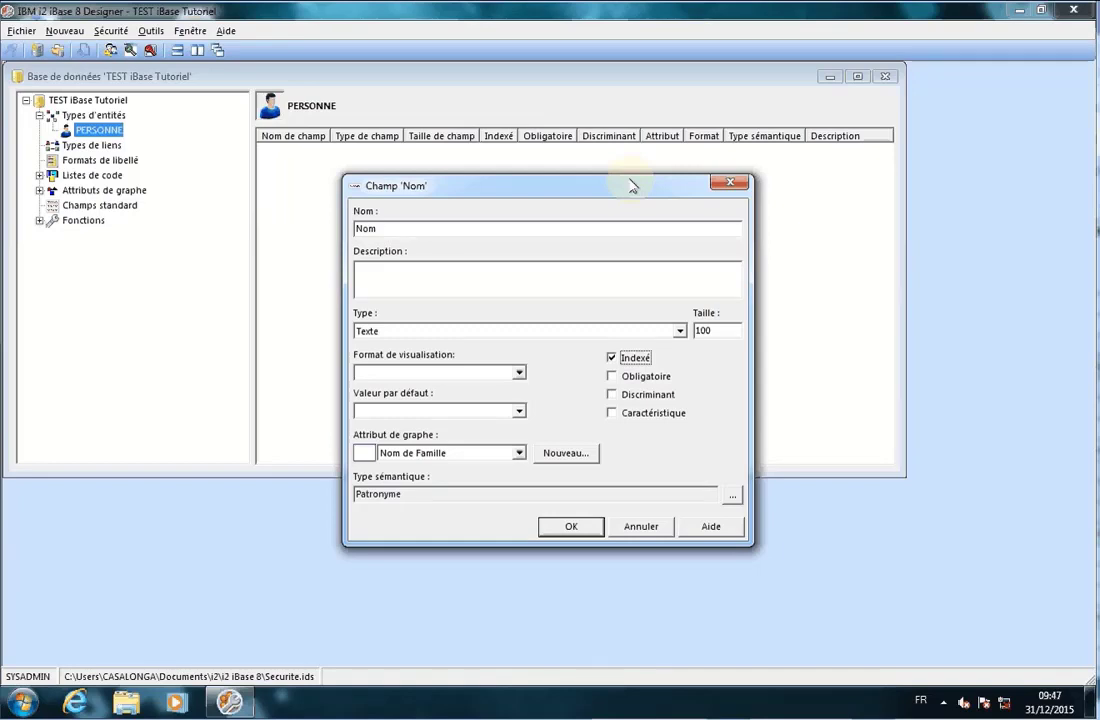
click(612, 378)
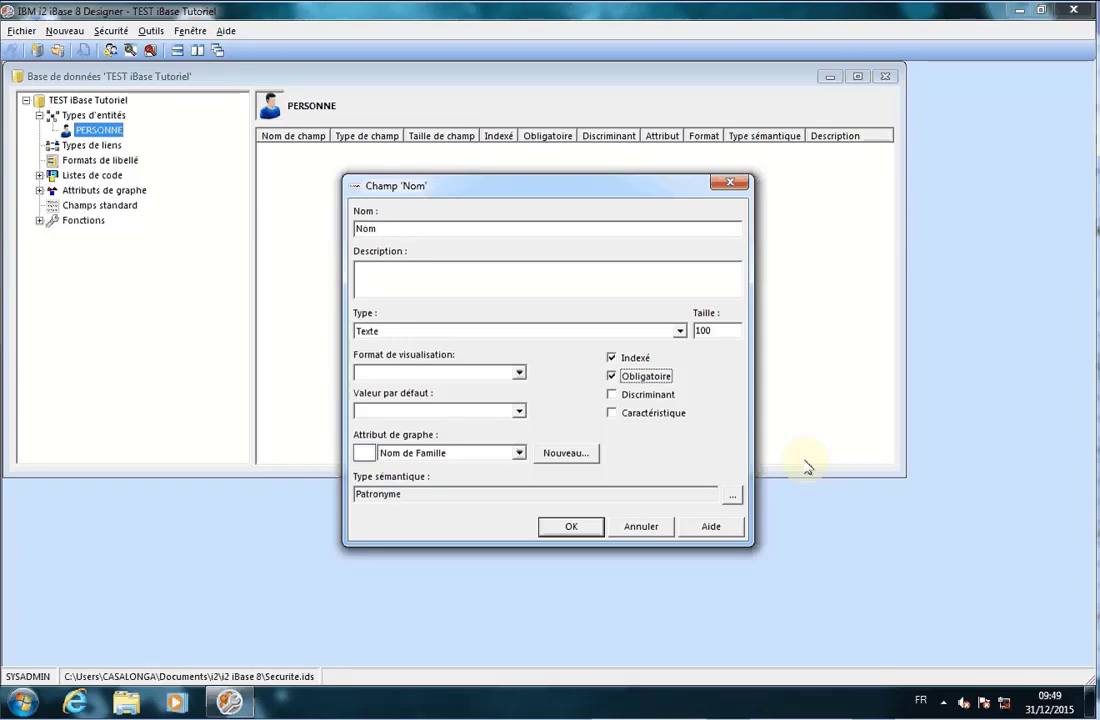
click(611, 394)
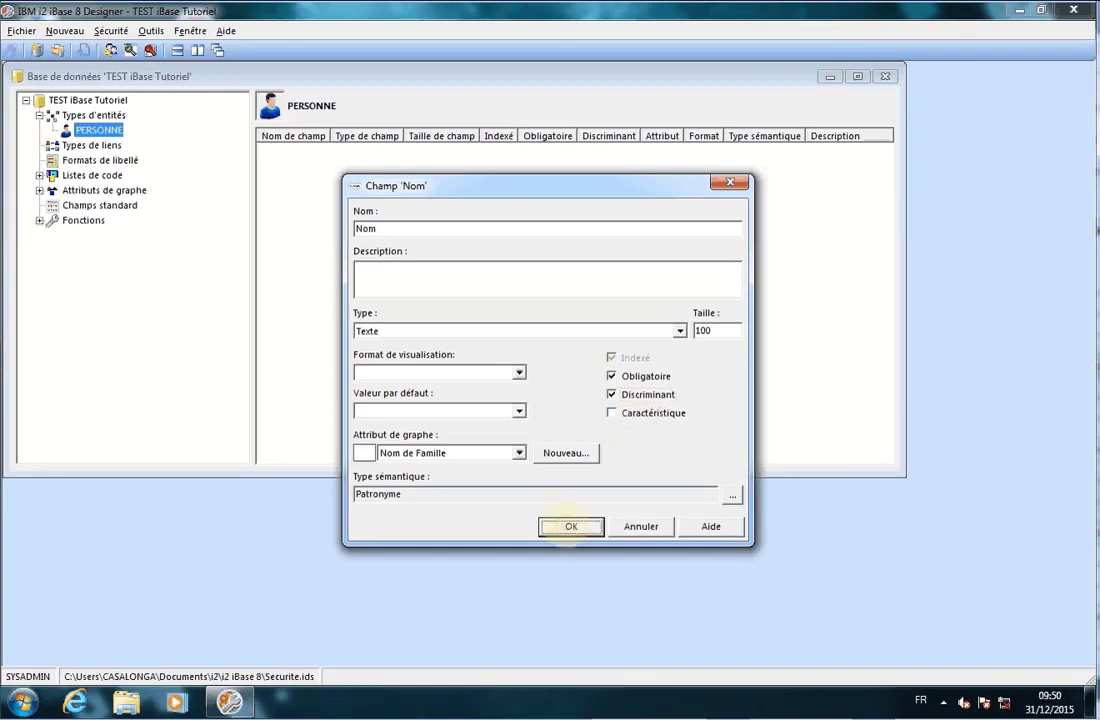
click(562, 525)
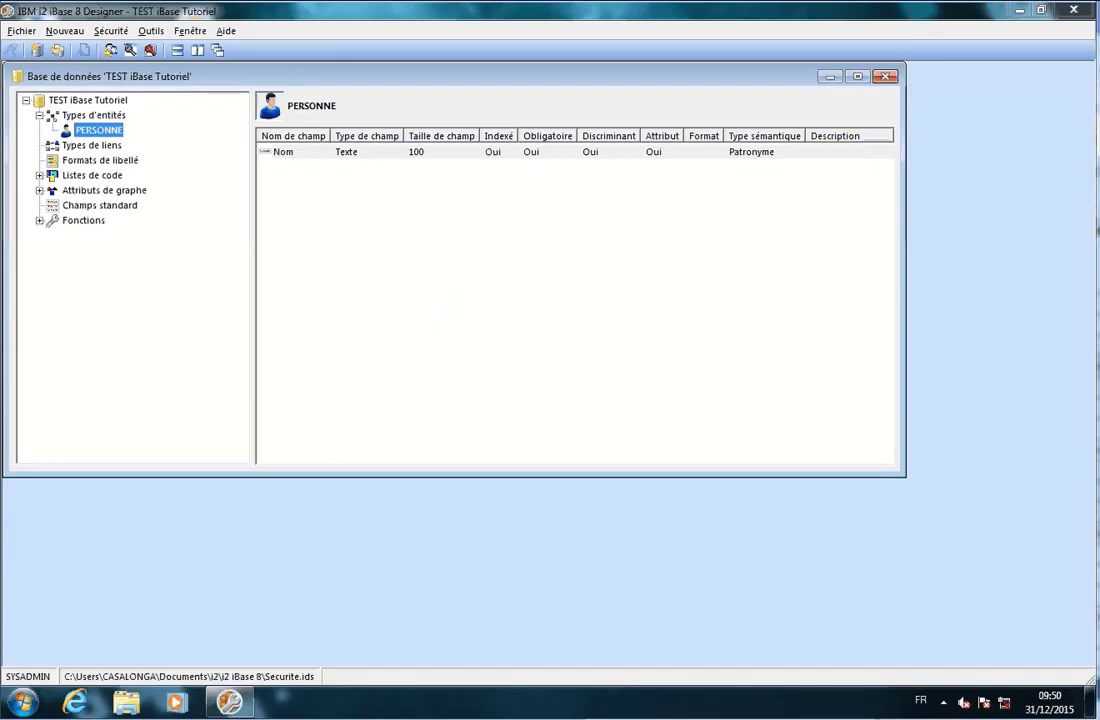
Step: Switch to the PERSONNE example sheet in Word and place it below the database's field list for comparison
key(alt+Tab)
drag(1098, 64, 530, 220)
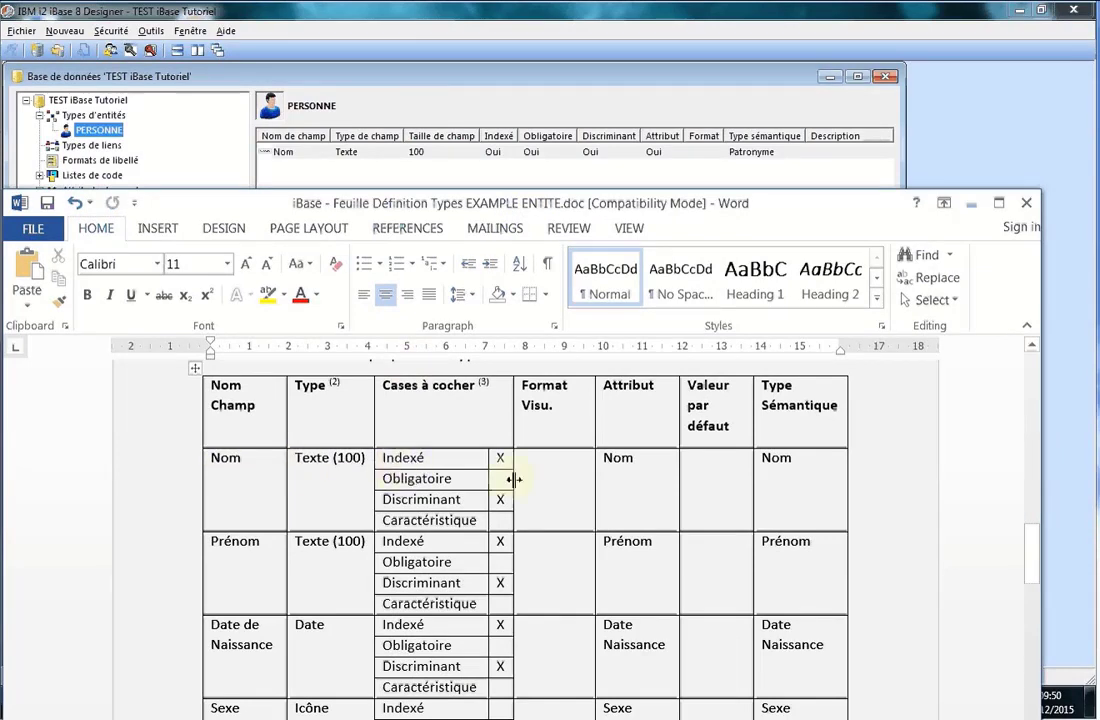
Step: In the Word definition sheet, mark Obligatoire with an X for the Nom field and change its semantic type to Patronyme
click(612, 471)
text(X)
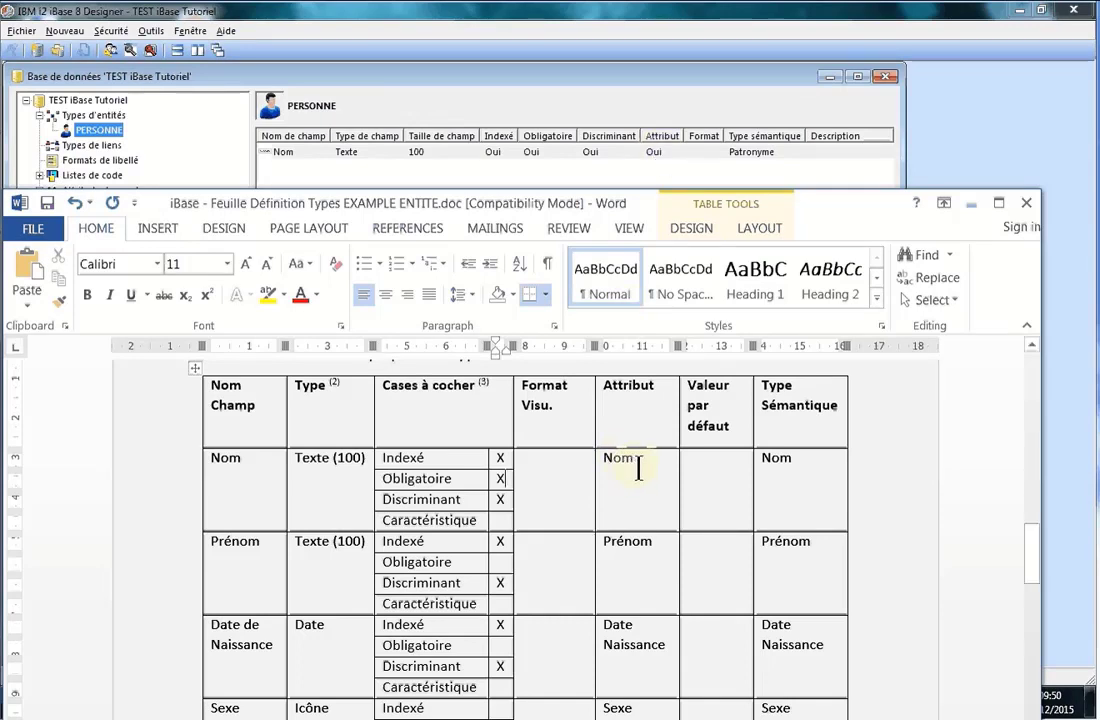
double_click(781, 457)
text(Pa)
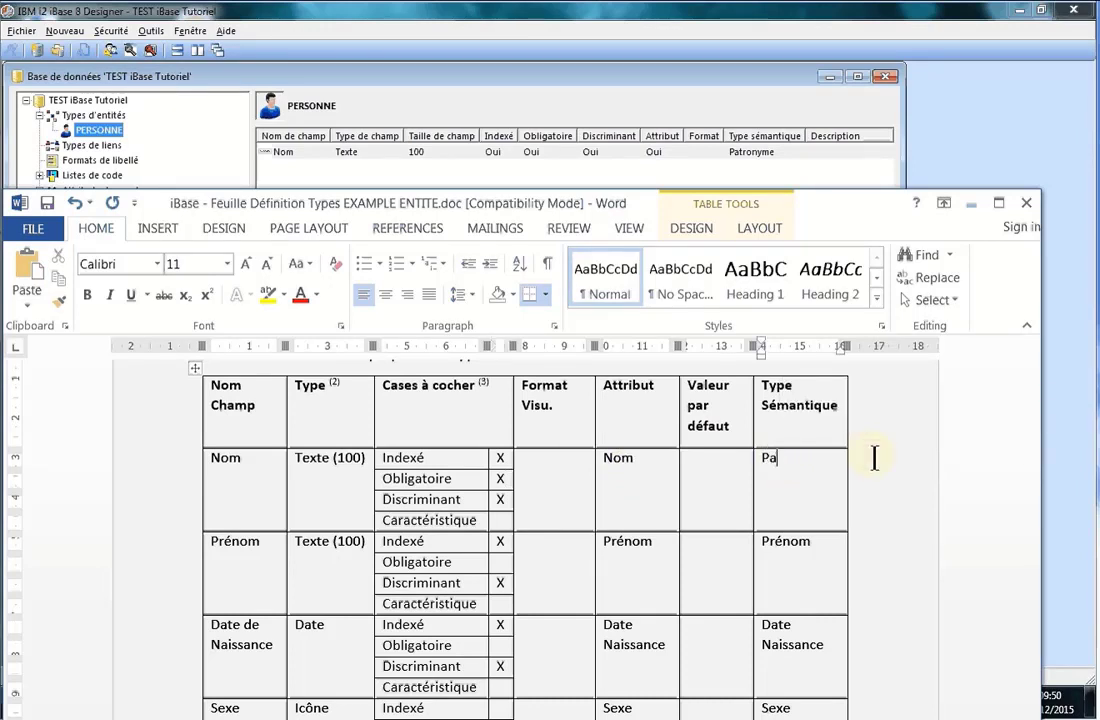
text(tronyme)
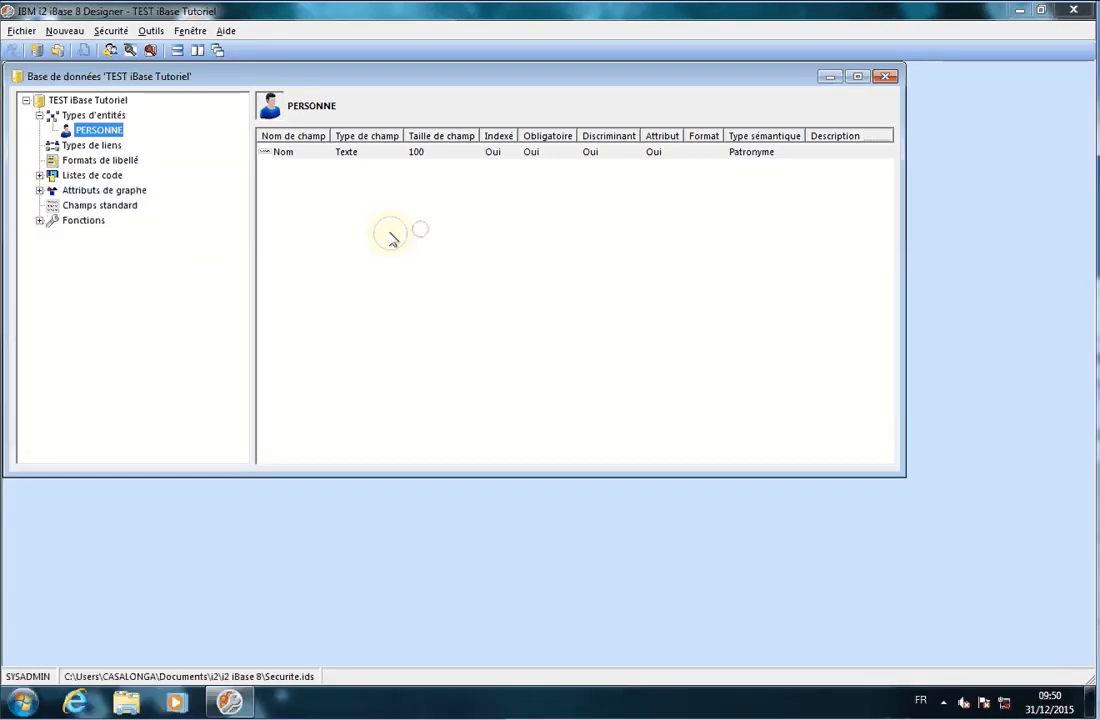
Step: In iBase Designer, add a new text field named Prénom to the PERSONNE entity type with a size of 150
right_click(388, 233)
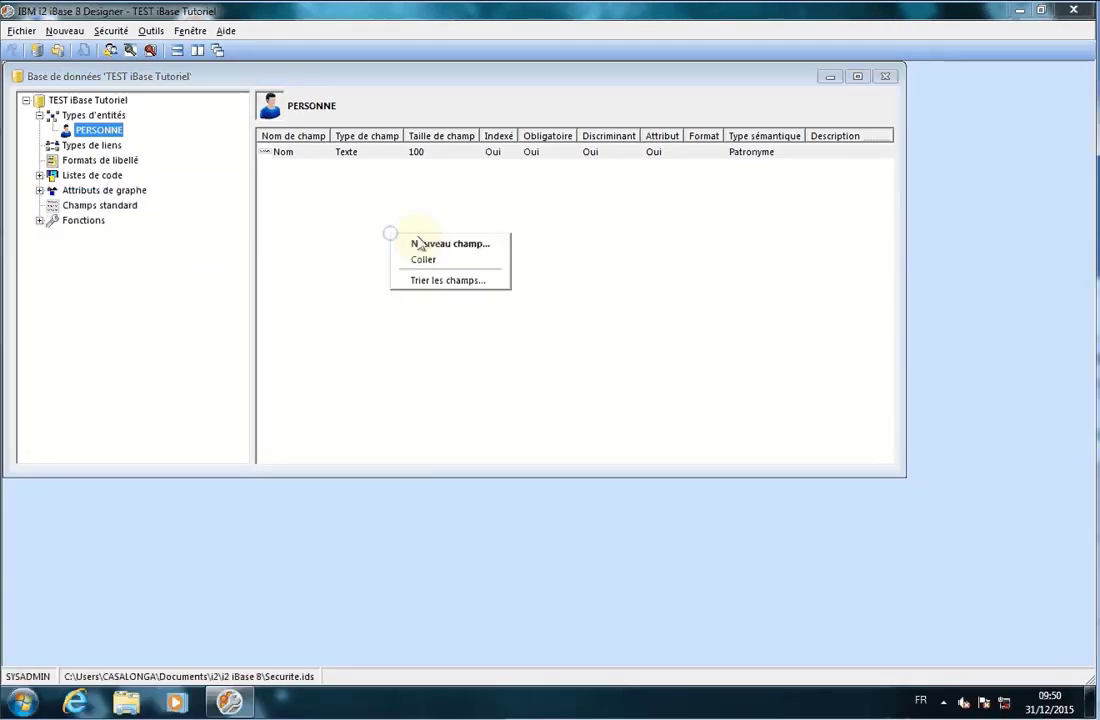
click(429, 238)
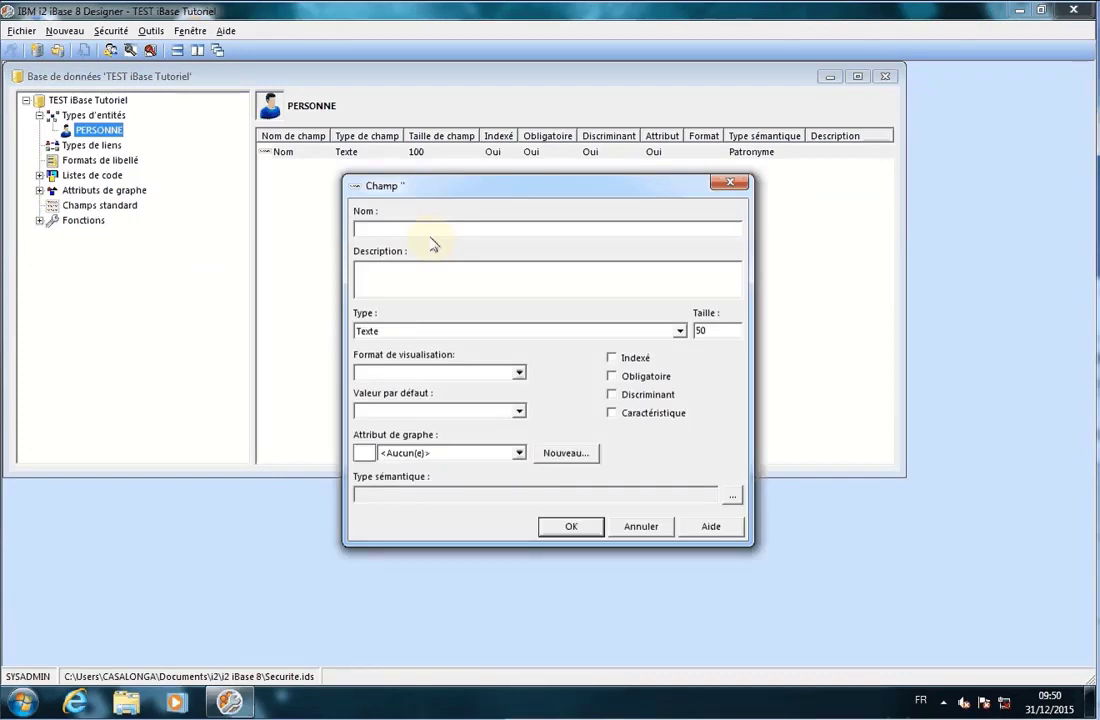
text(Prénom)
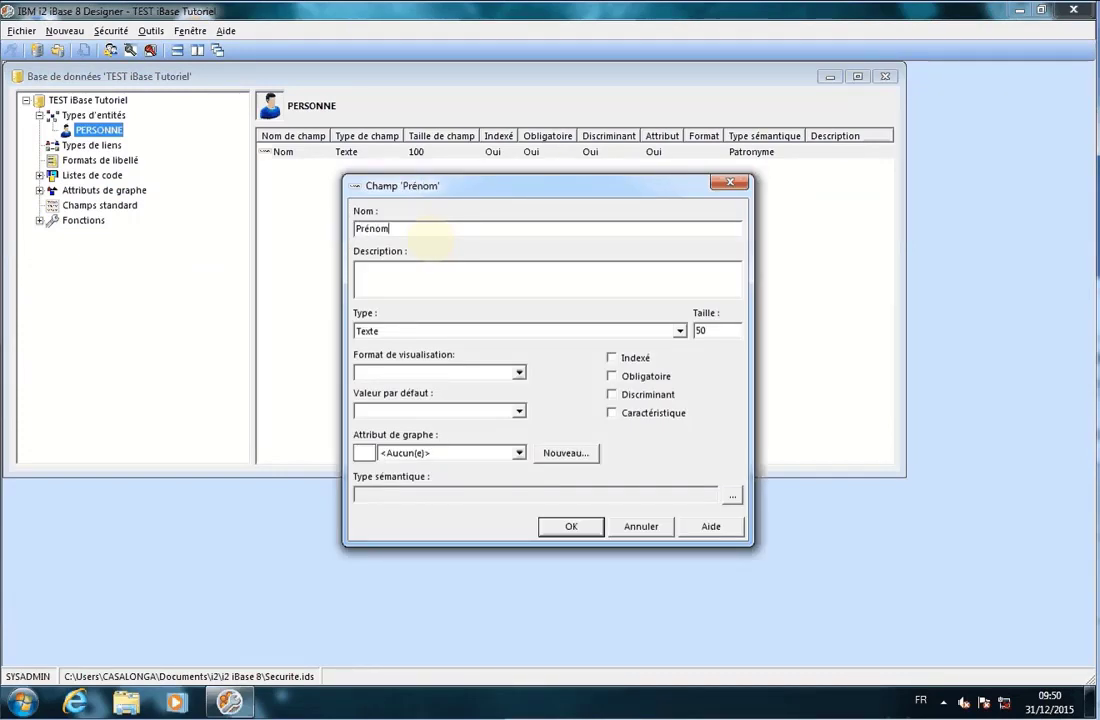
click(706, 329)
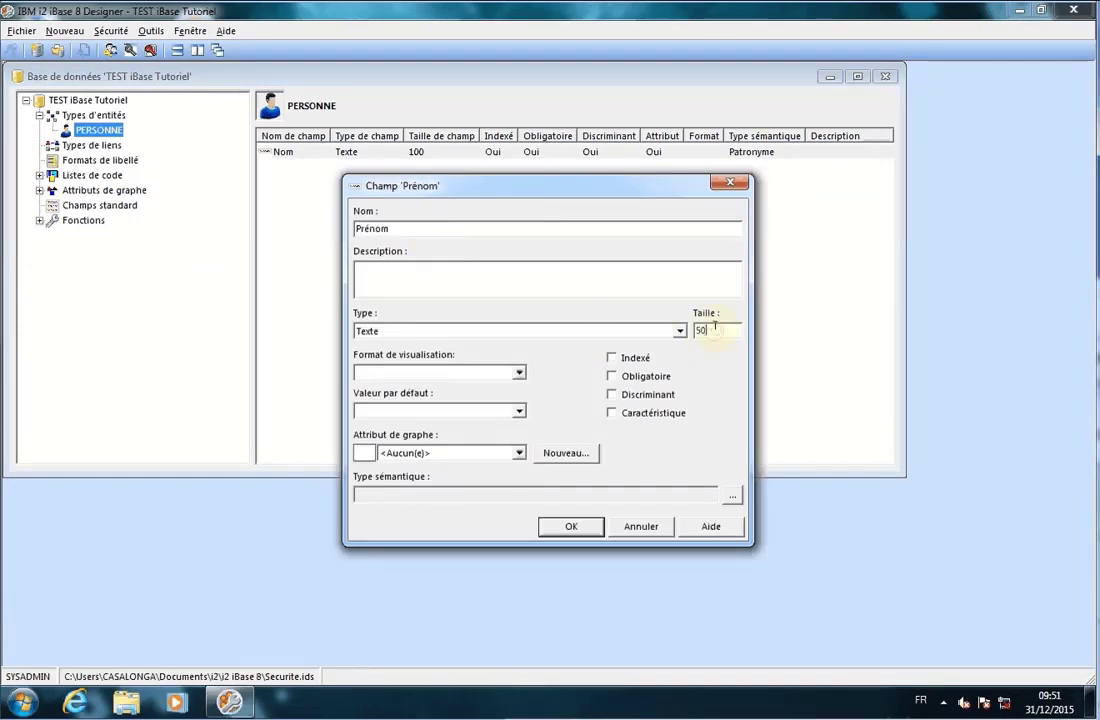
text(1)
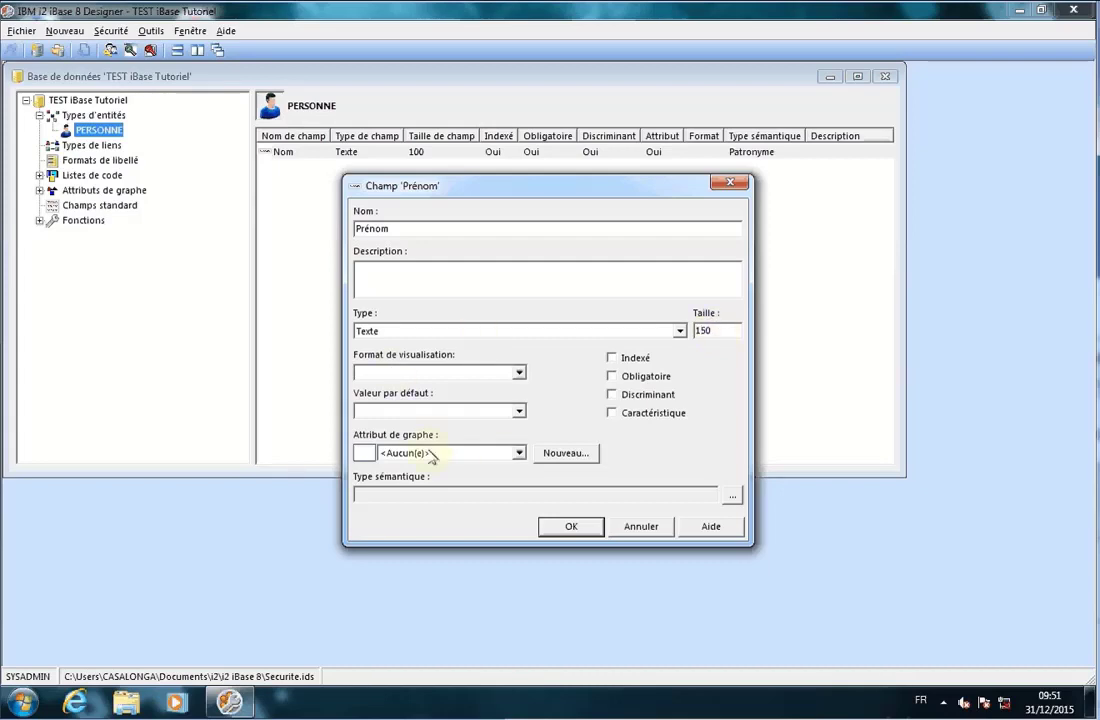
Step: Create a graph attribute named Prénom for the field, with its symbol display turned off
click(560, 453)
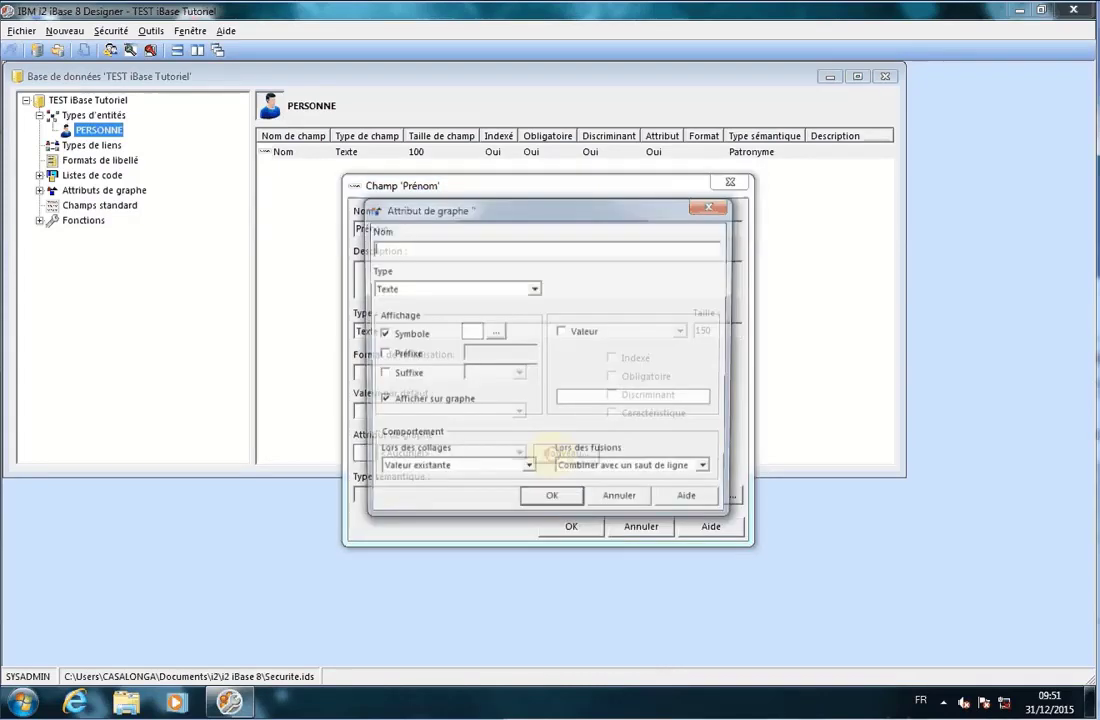
text(Préno)
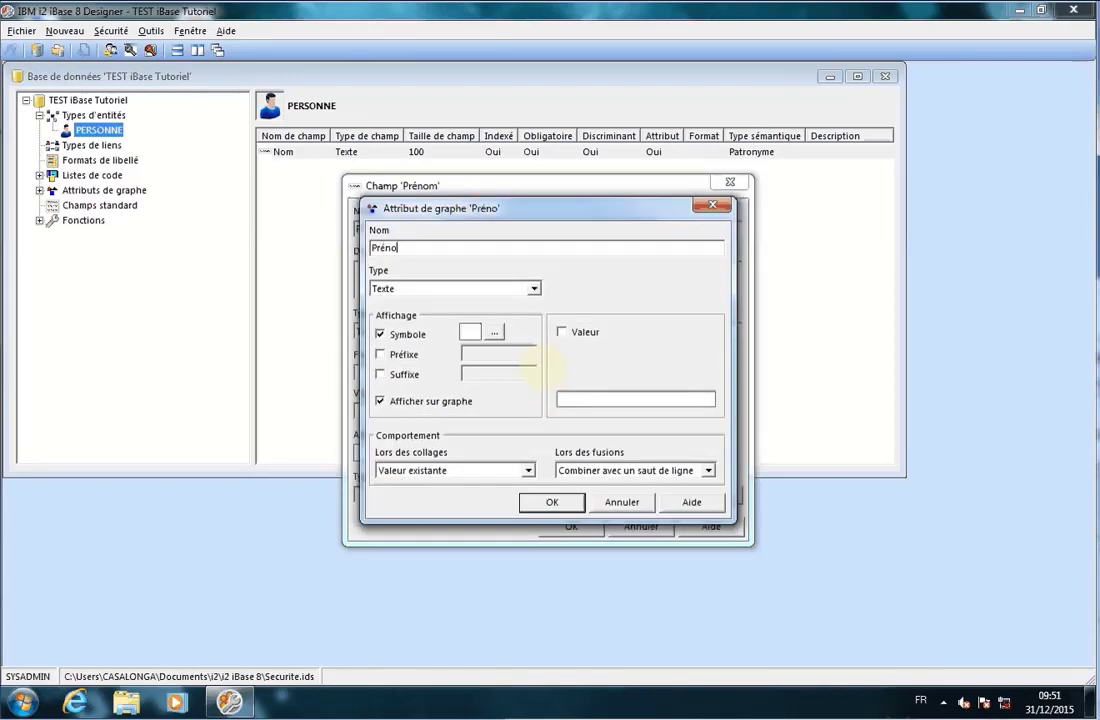
text(m)
click(380, 334)
click(380, 401)
click(380, 401)
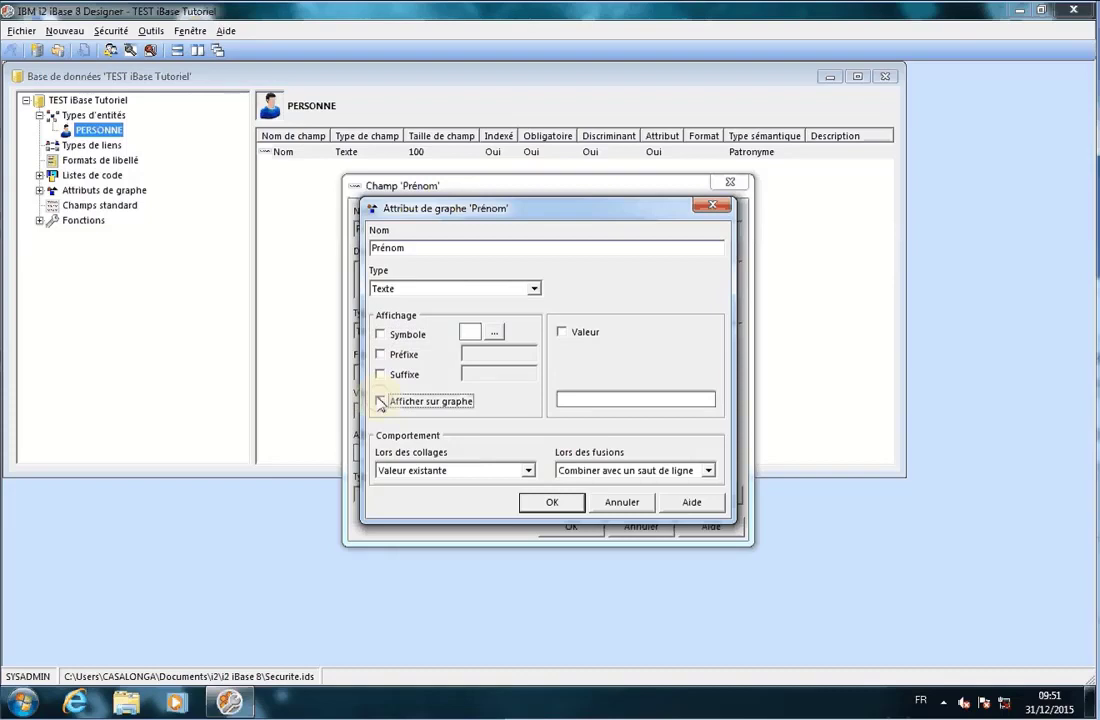
click(552, 502)
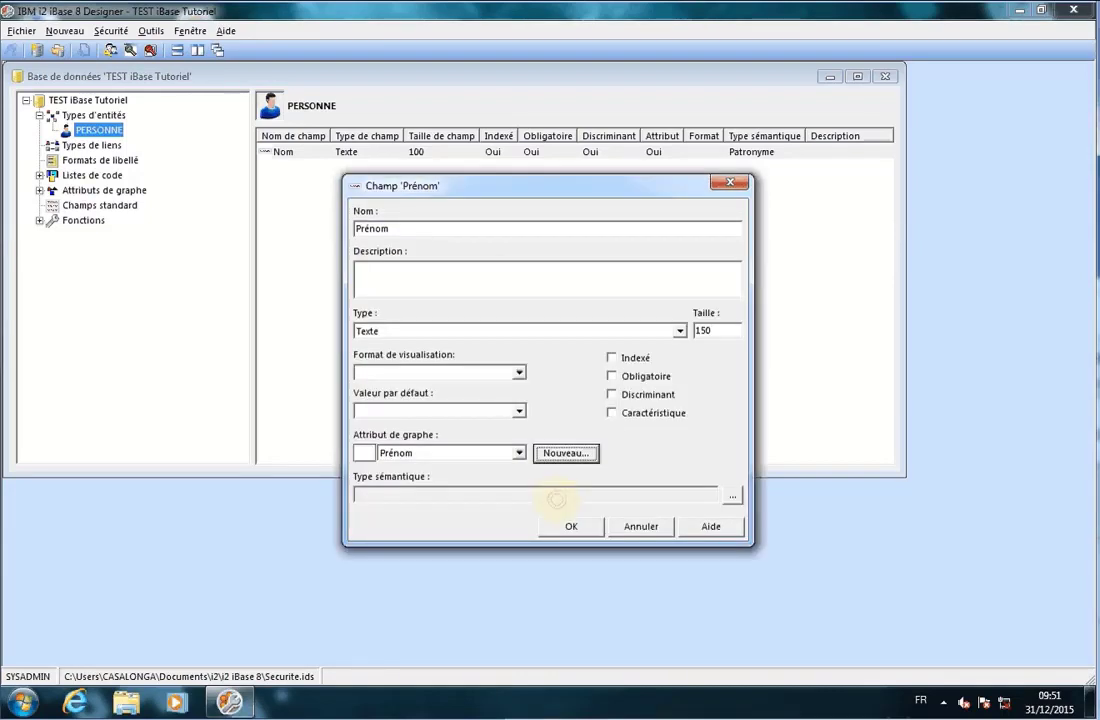
Step: Mark the Prénom field as Indexé and Discriminant, and compare its settings with the Word definition sheet
click(612, 358)
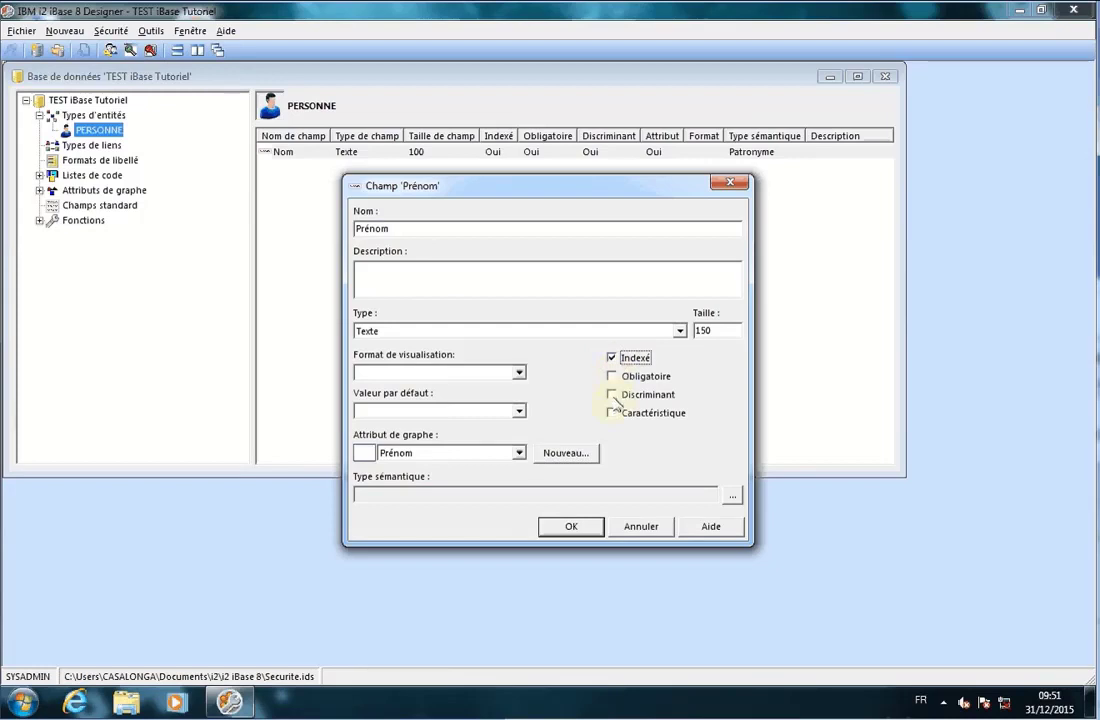
click(614, 396)
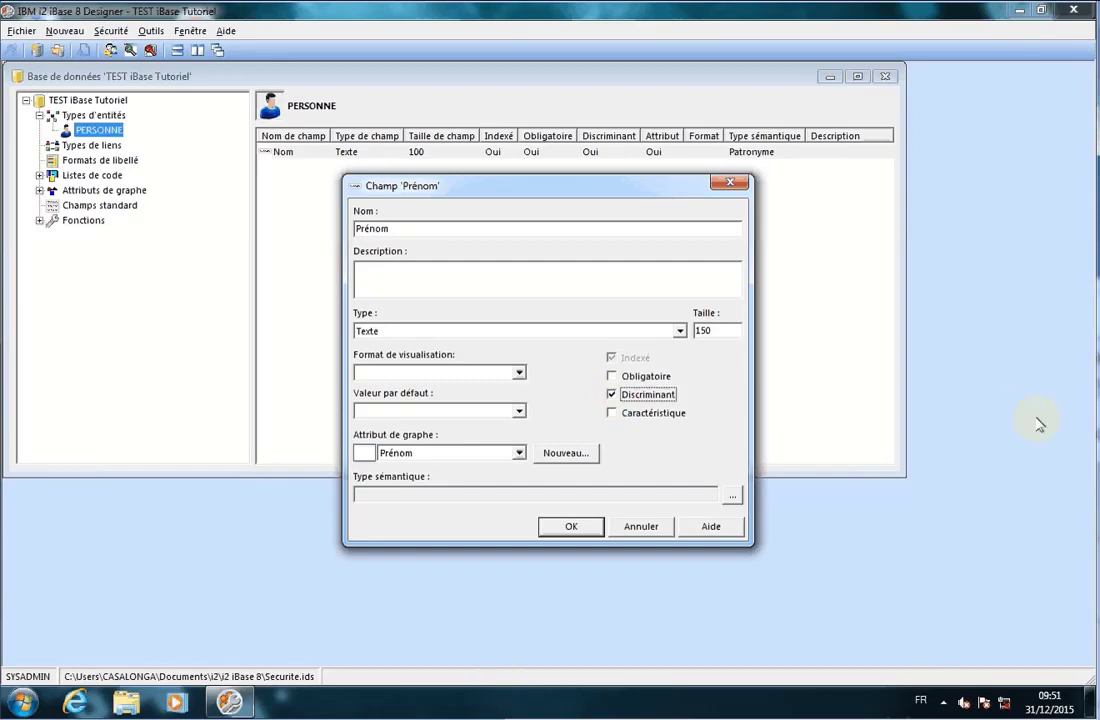
key(alt+Tab)
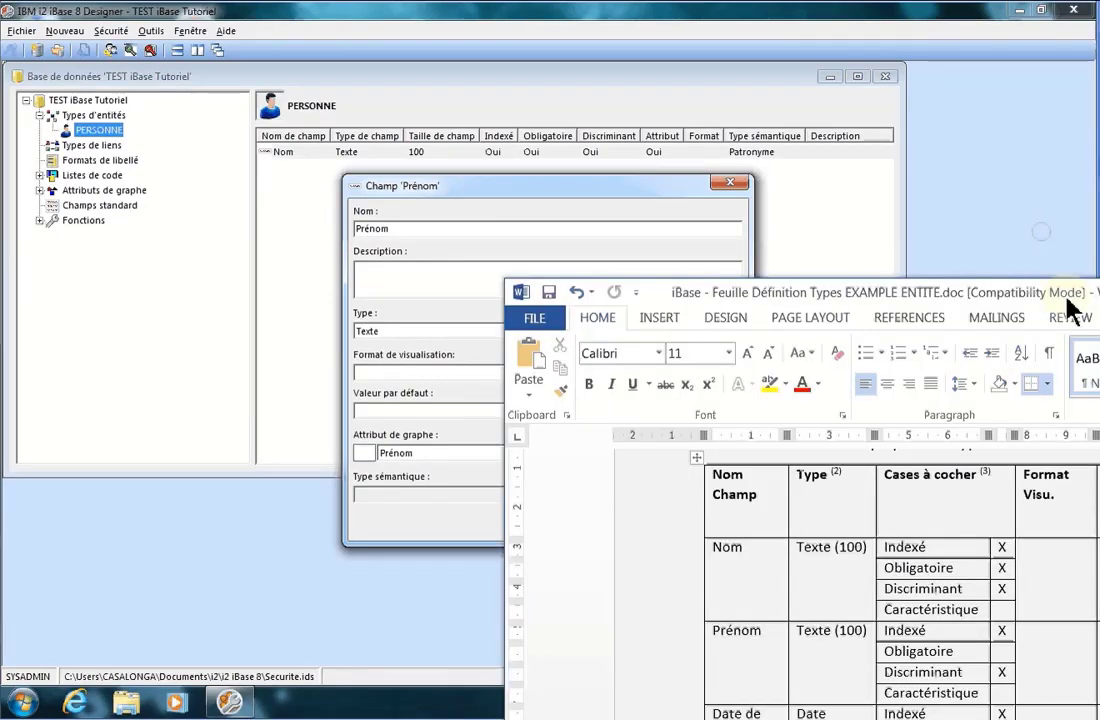
drag(1073, 298, 630, 158)
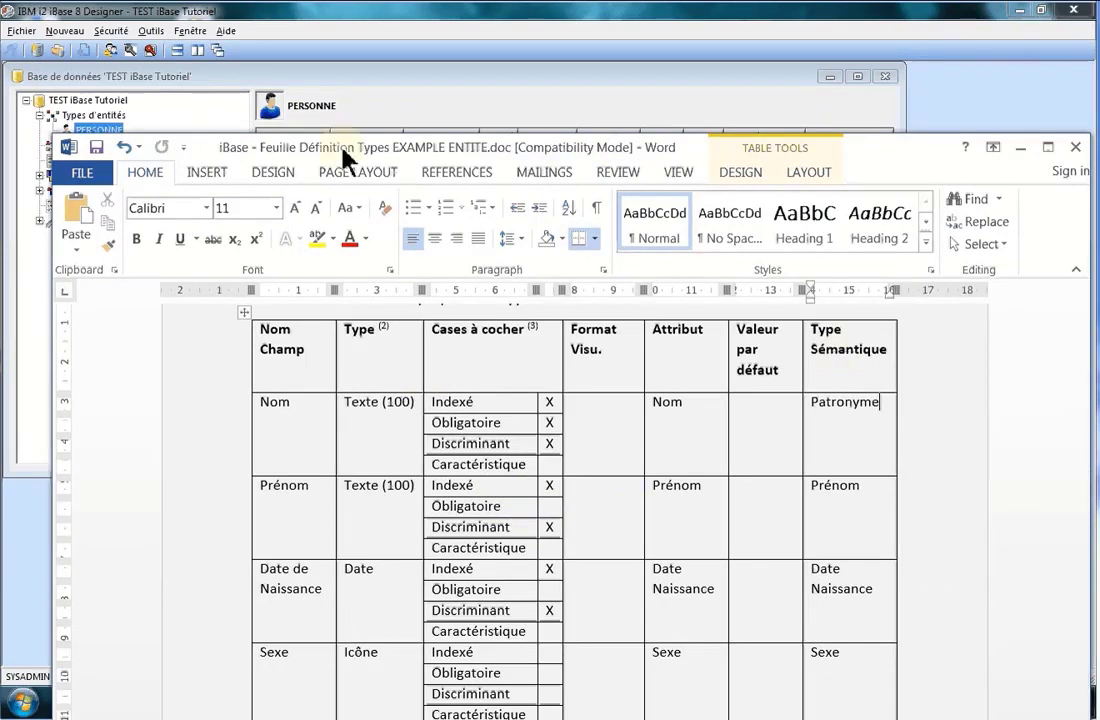
drag(351, 152, 762, 512)
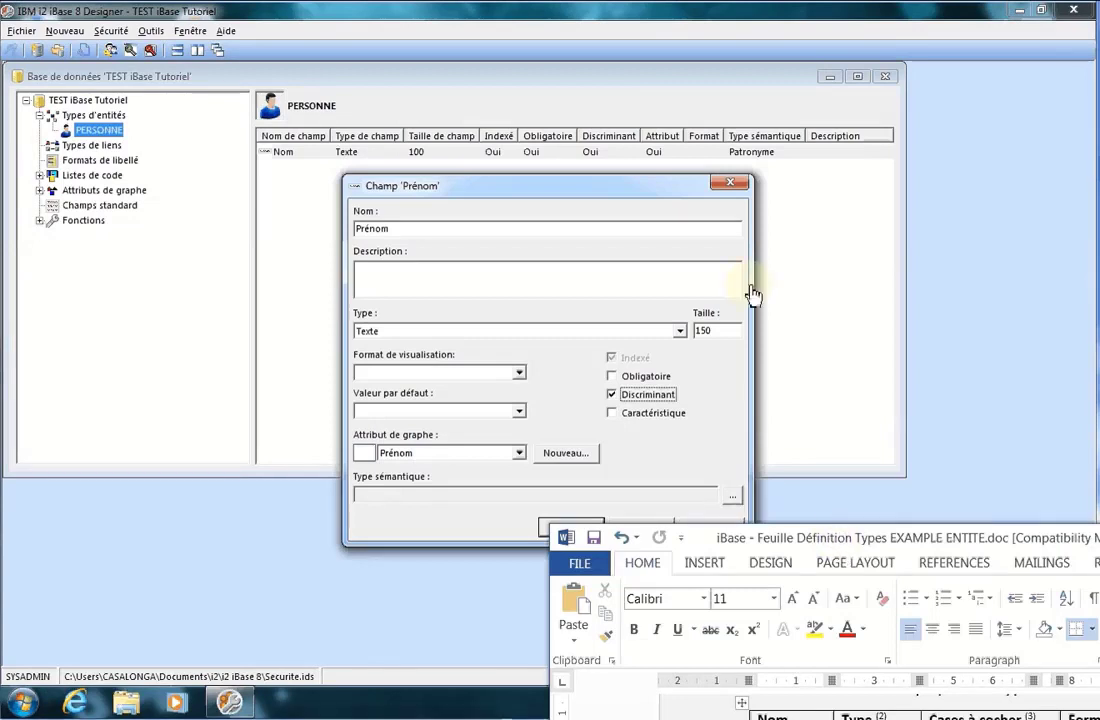
click(633, 186)
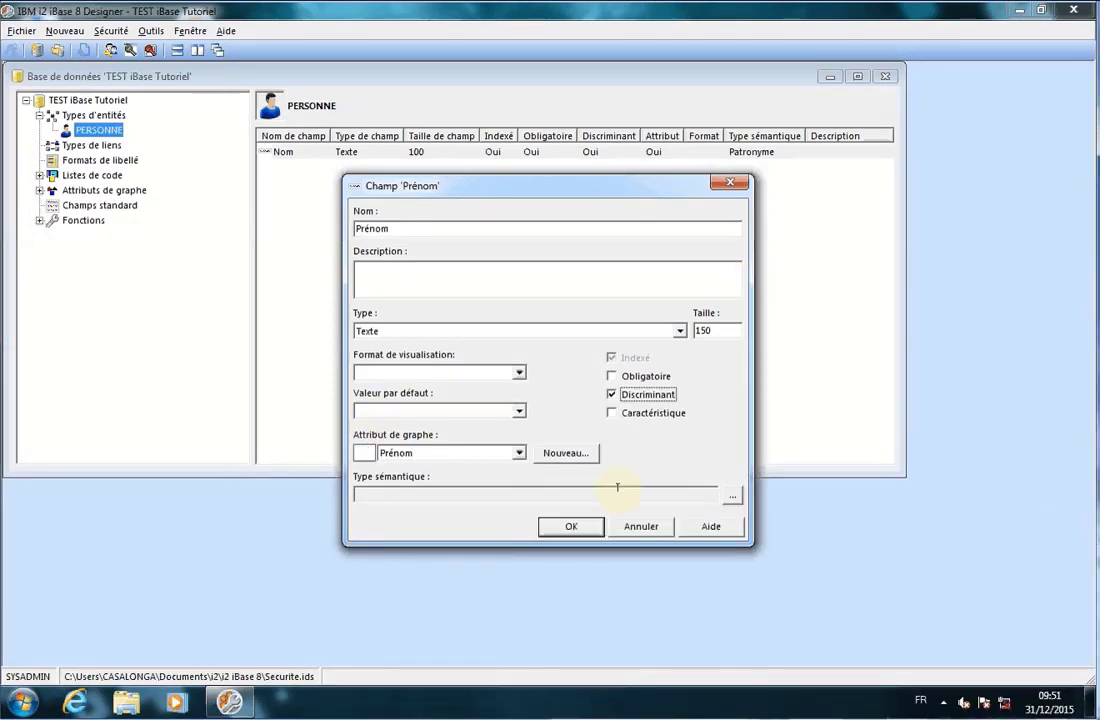
Step: Assign the Prénom semantic type to the Prénom field and save it to the PERSONNE entity type
click(733, 495)
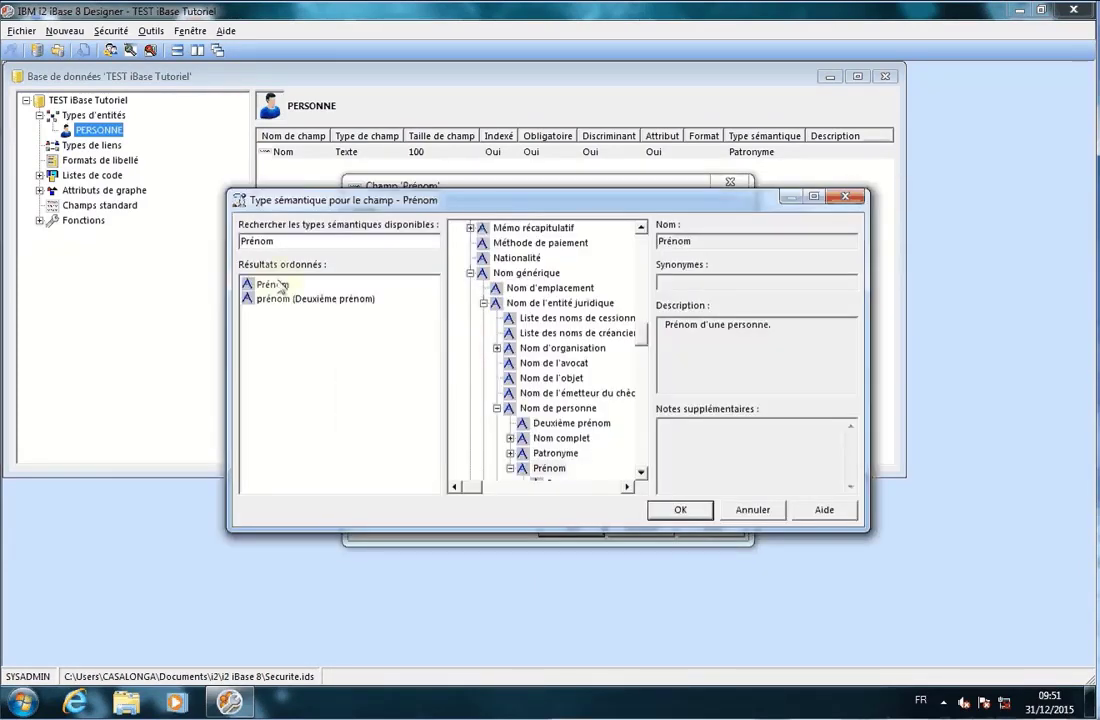
click(274, 285)
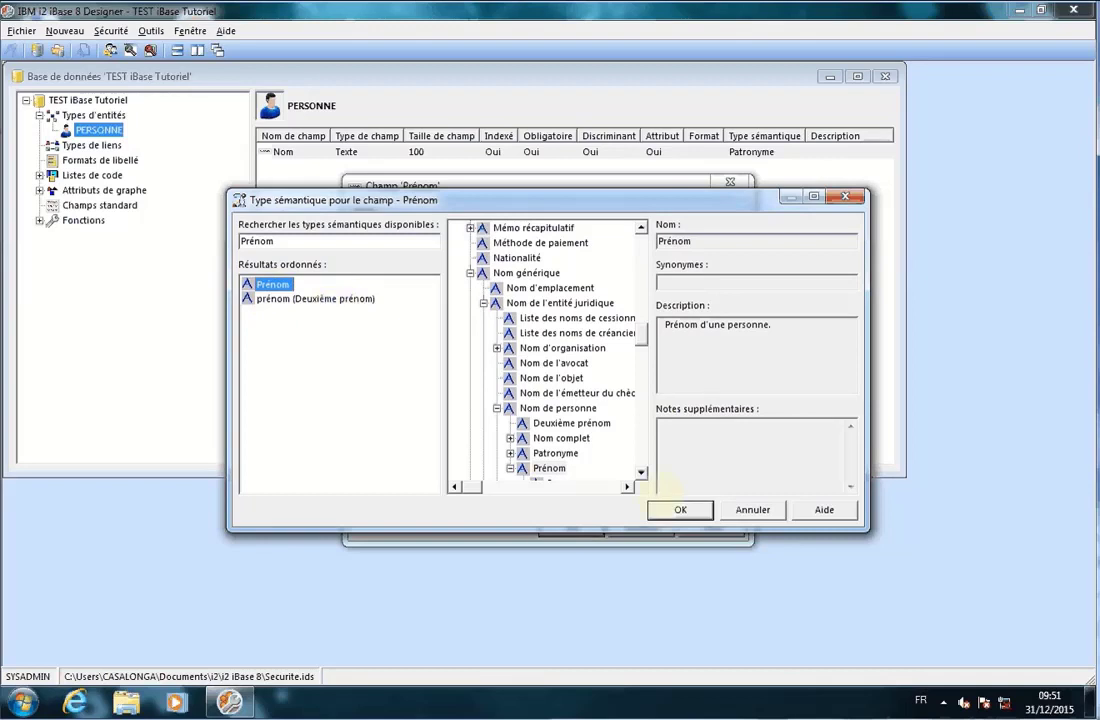
click(680, 510)
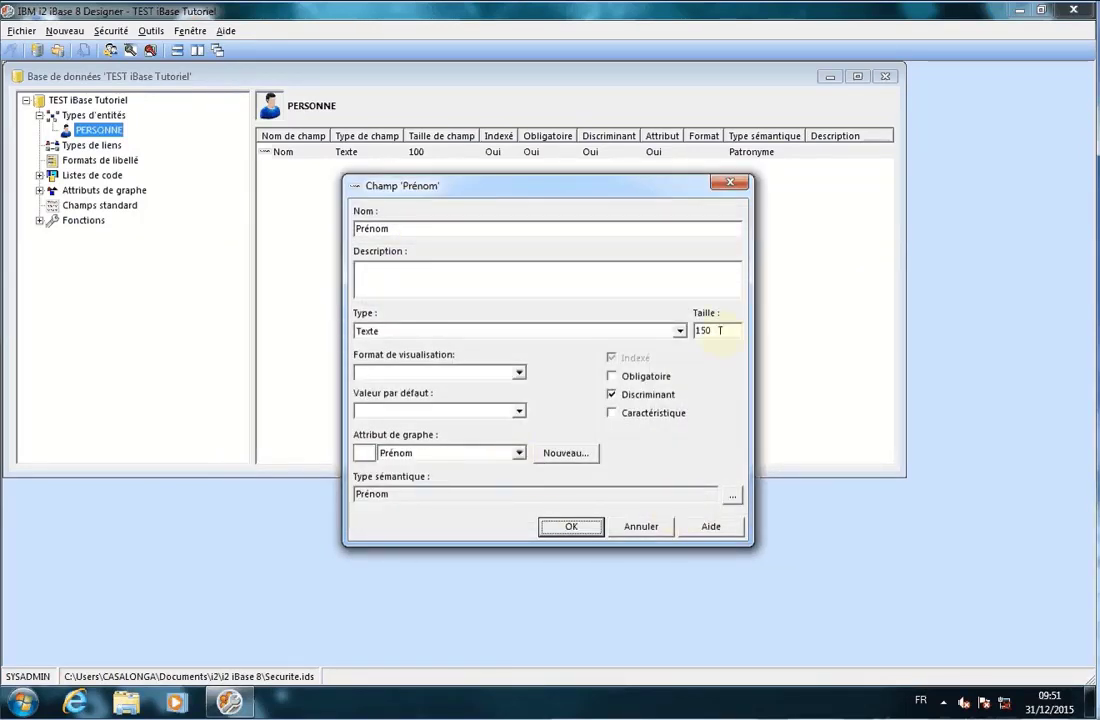
click(557, 526)
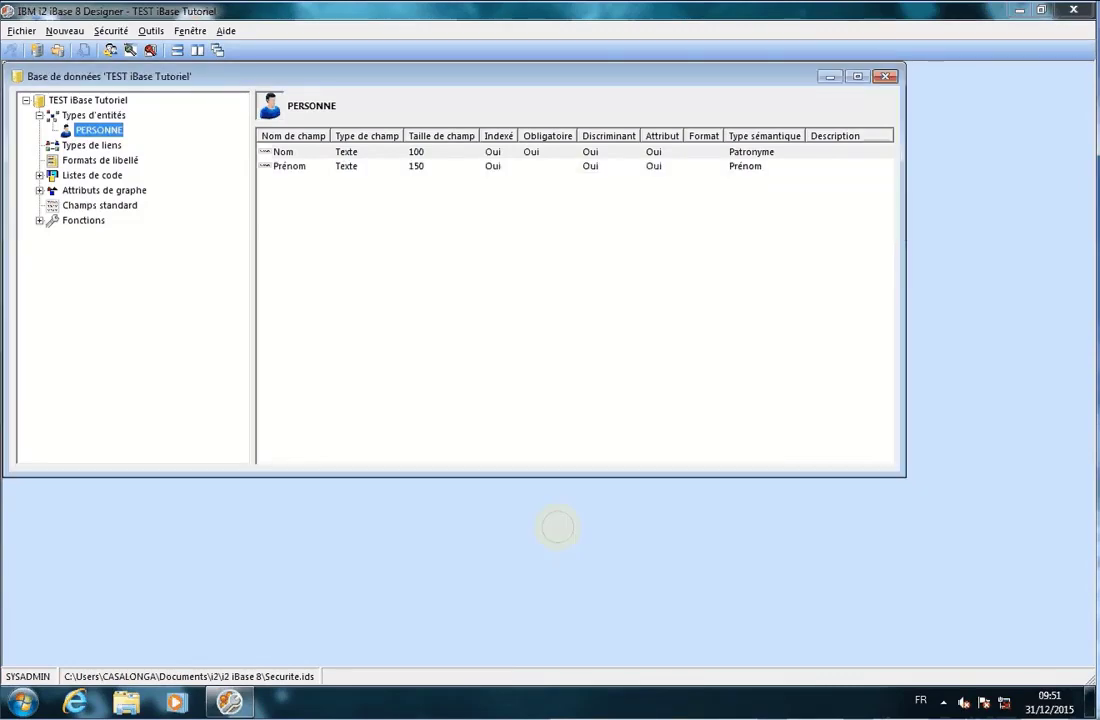
Step: Consult the Word definition sheet and start a new PERSONNE field named Date de Naissance
drag(1099, 650, 1099, 582)
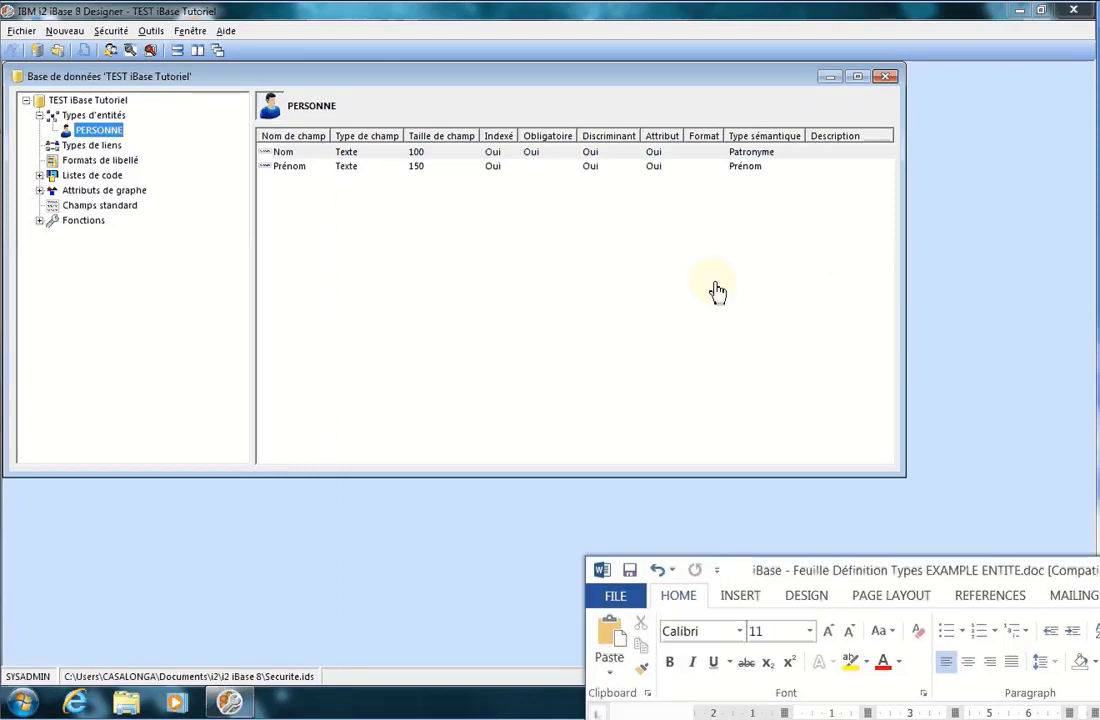
click(382, 232)
right_click(380, 227)
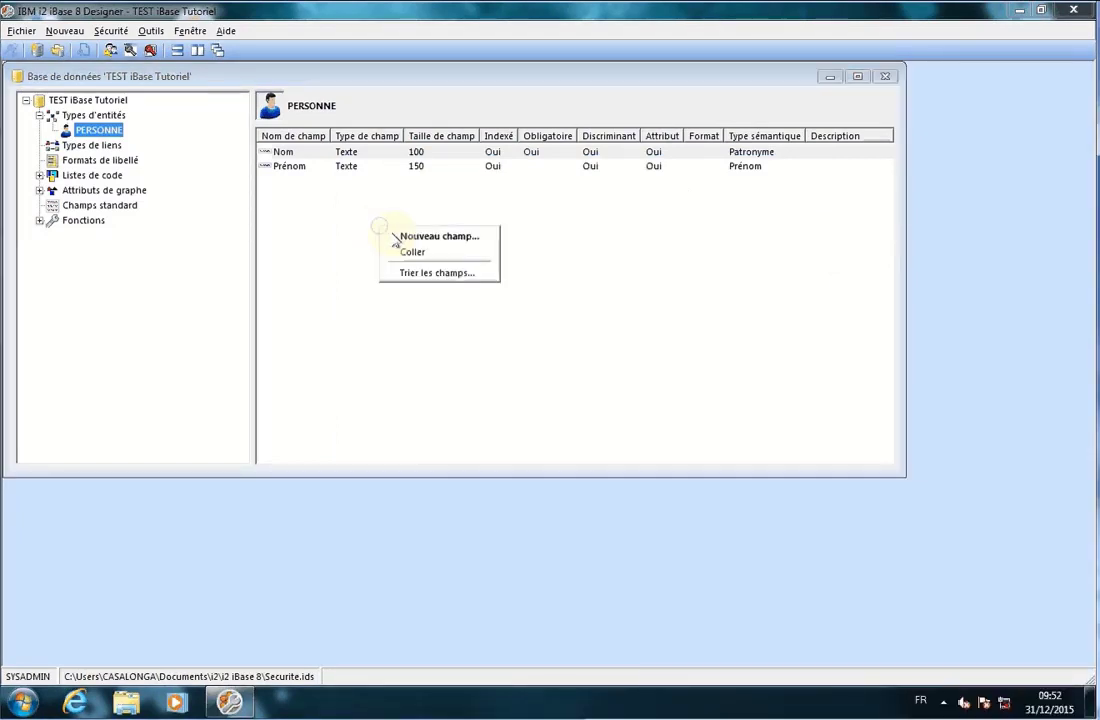
click(430, 237)
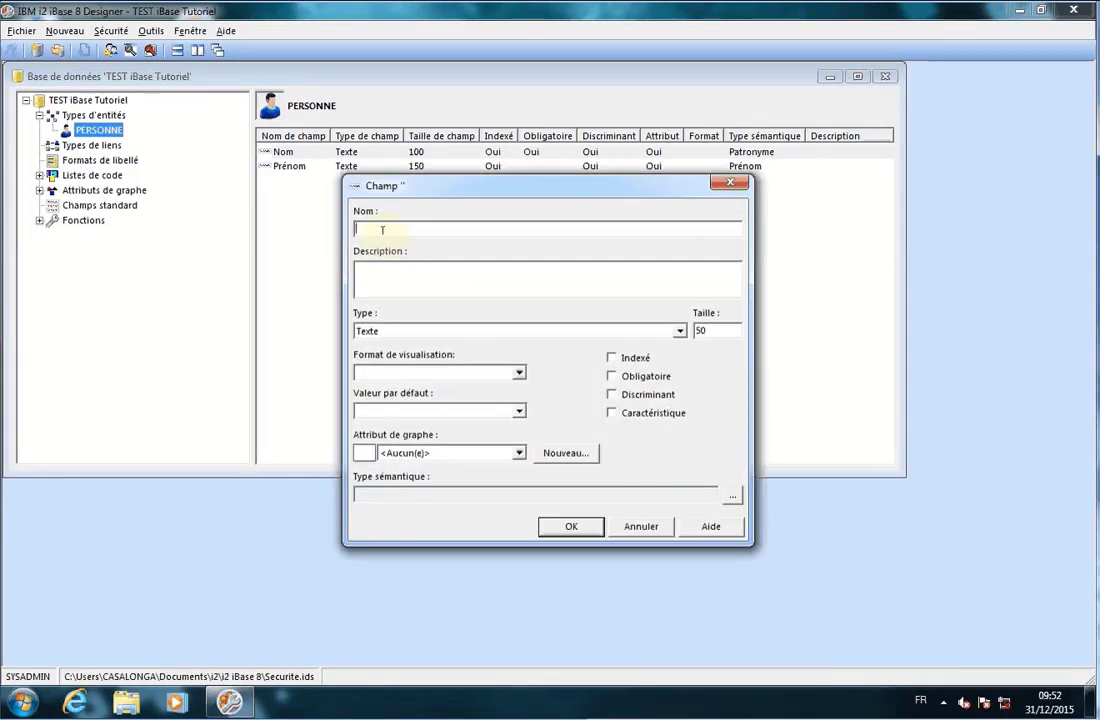
text(date de N)
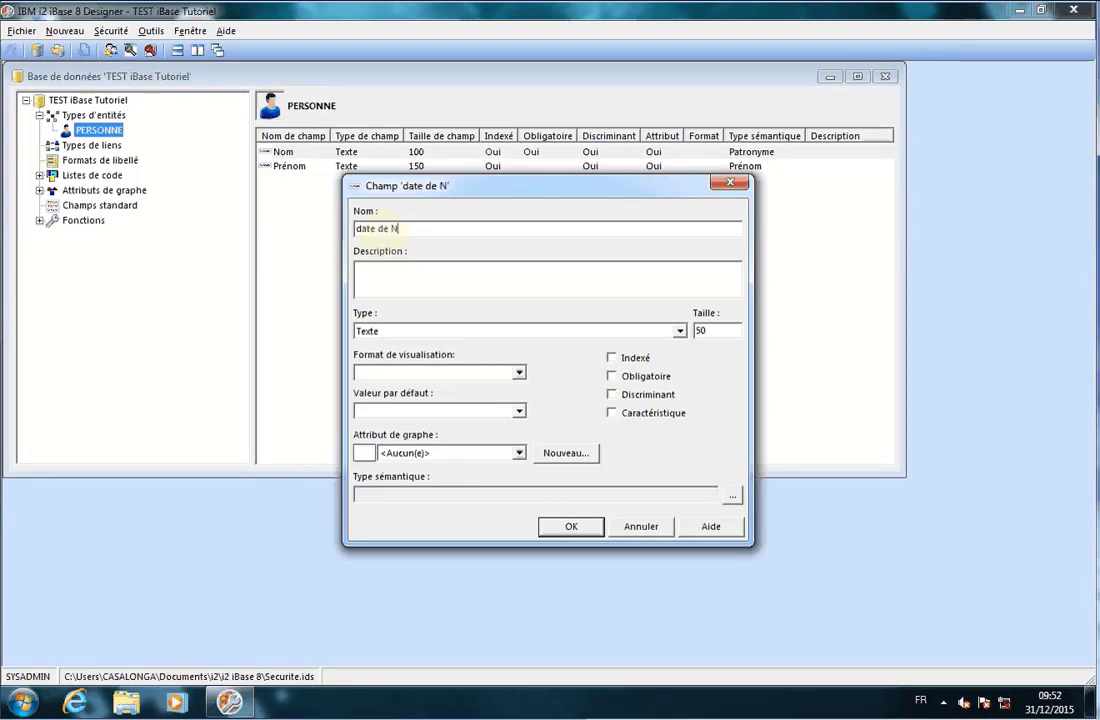
text(aissance)
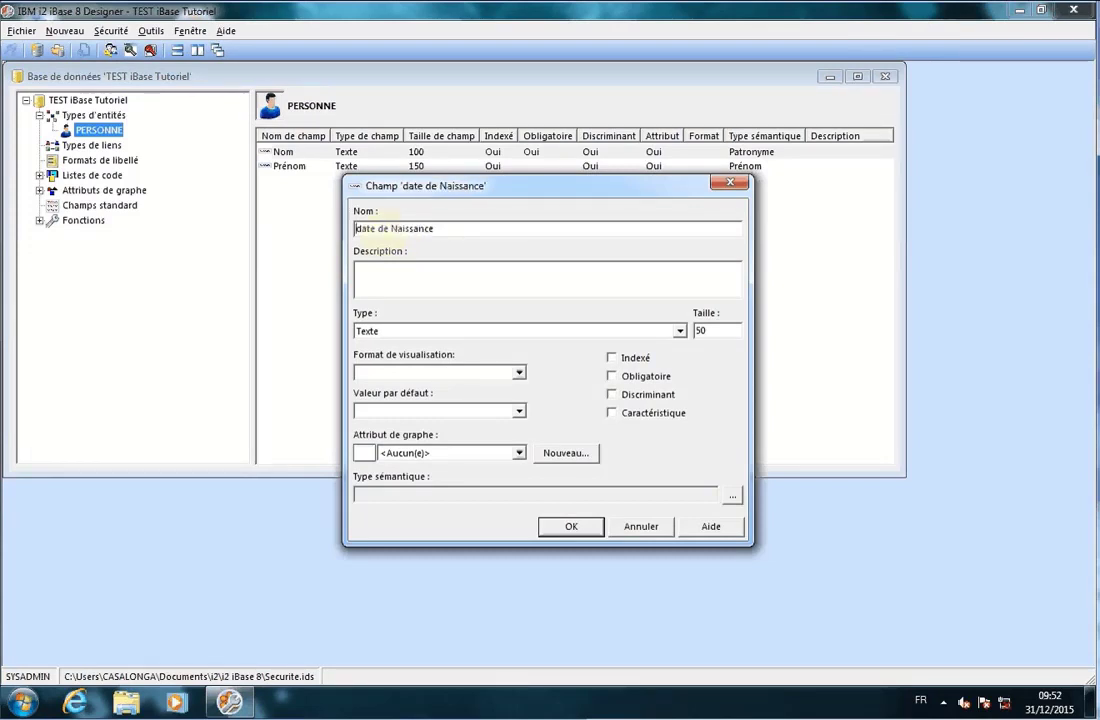
key(Home)
key(Delete)
text(D)
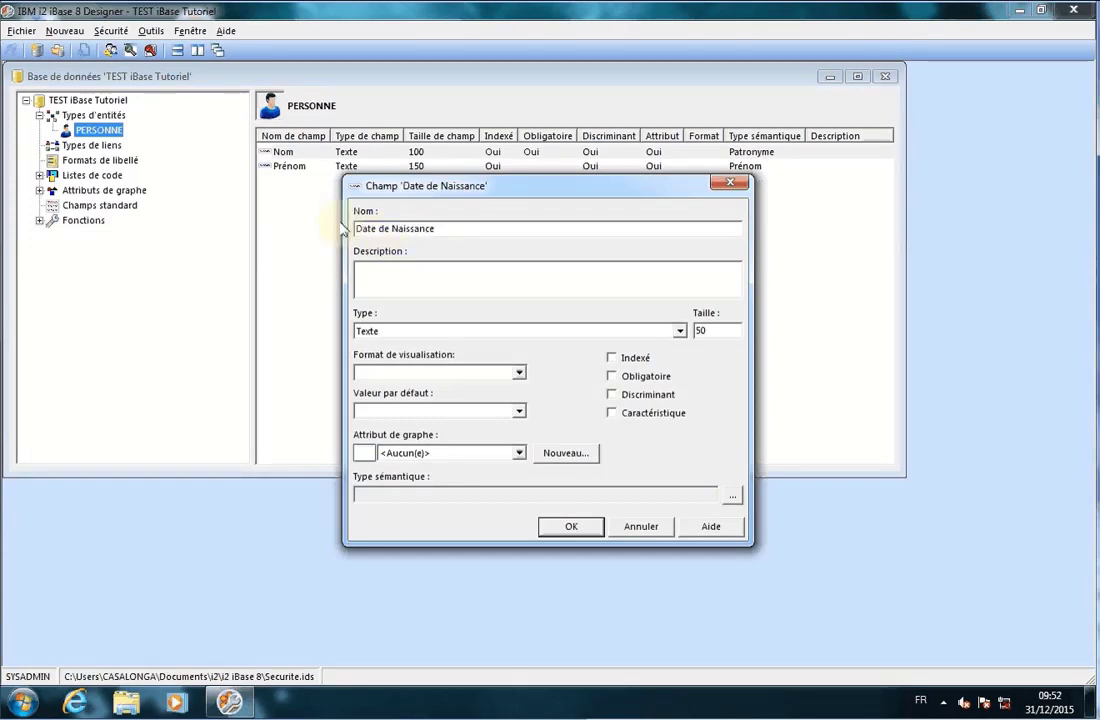
Step: Set the Date de Naissance field's type to Date and mark it as Indexé and Discriminant
click(400, 333)
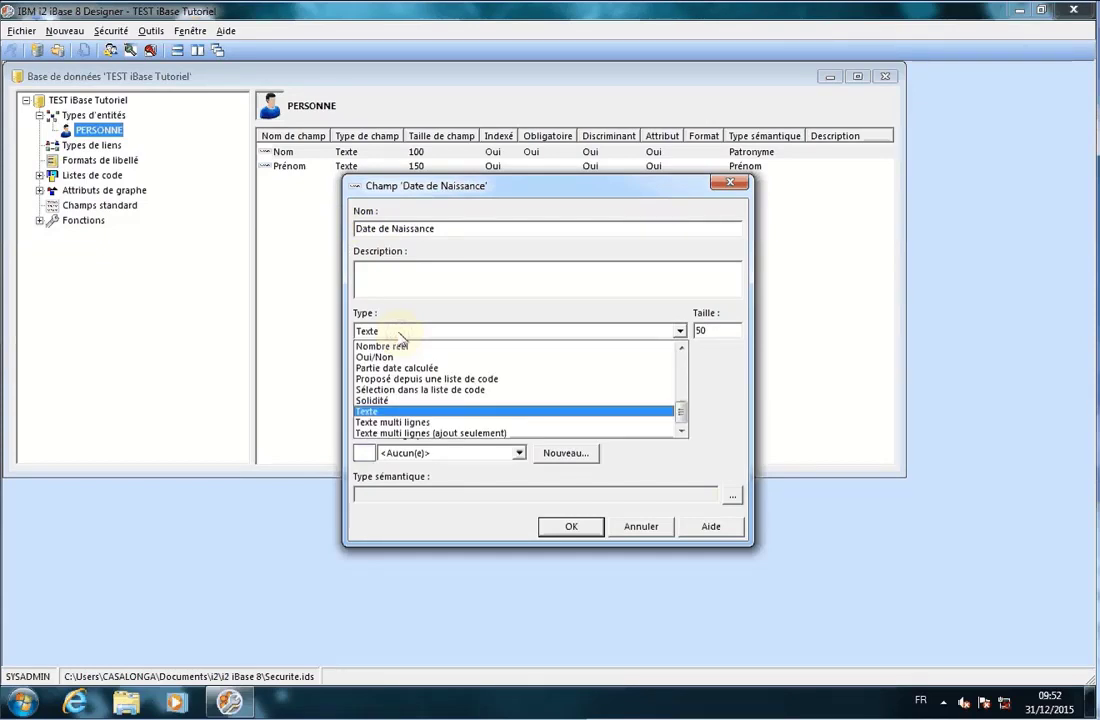
key(d)
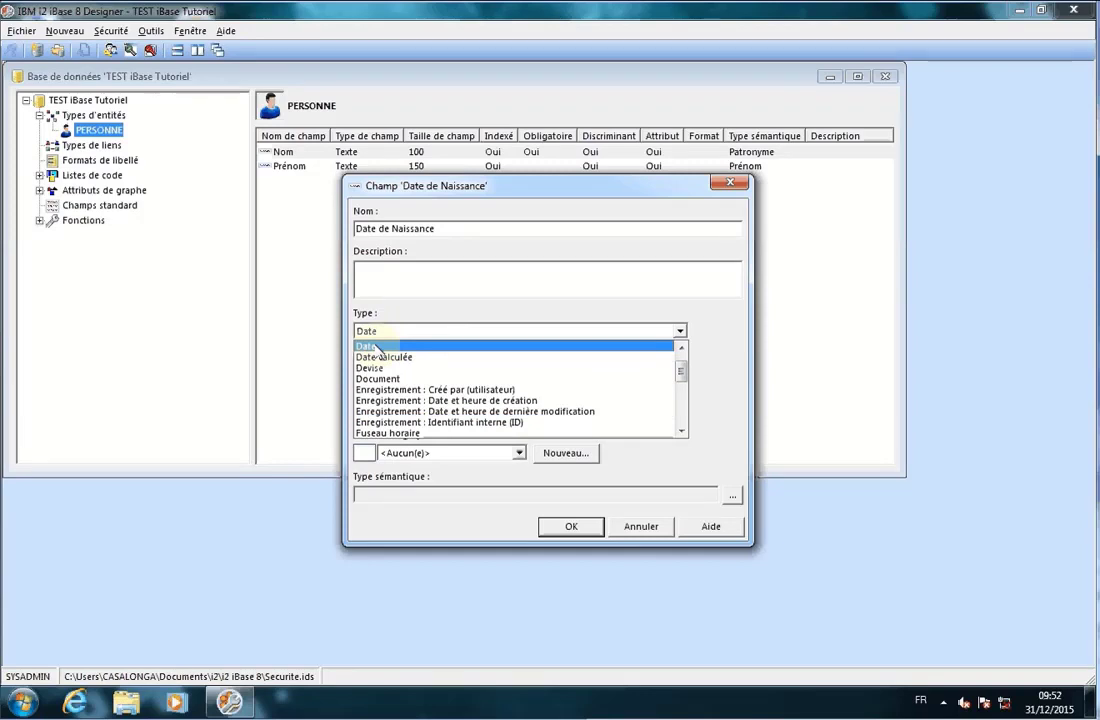
click(386, 347)
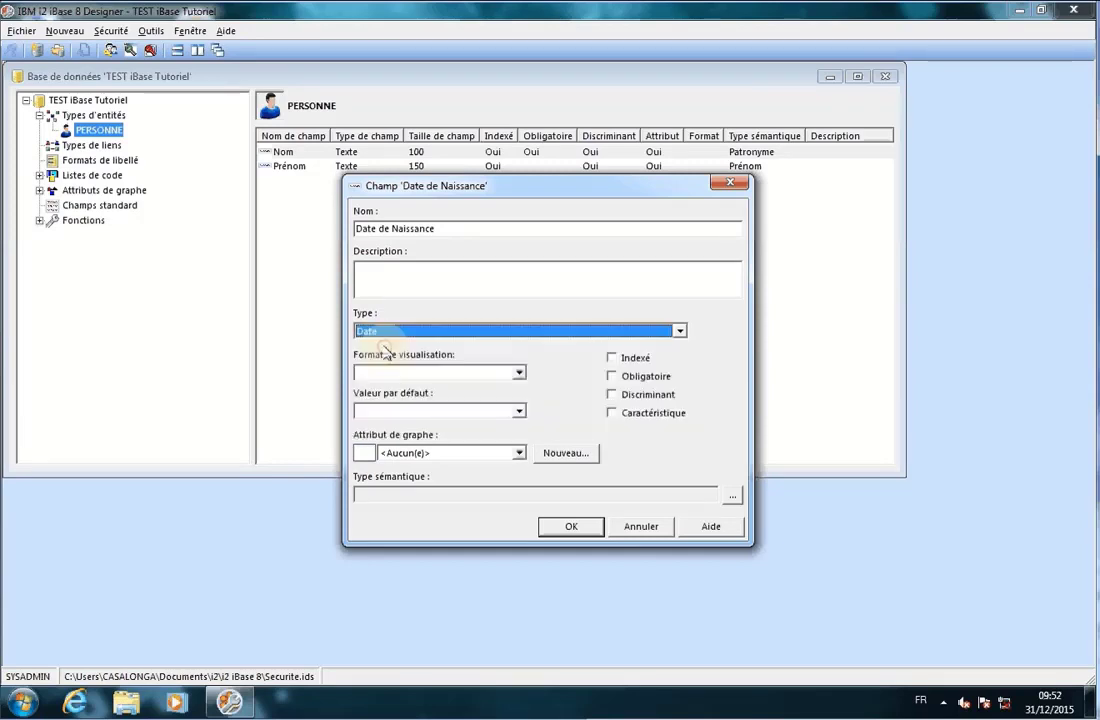
click(611, 357)
click(612, 395)
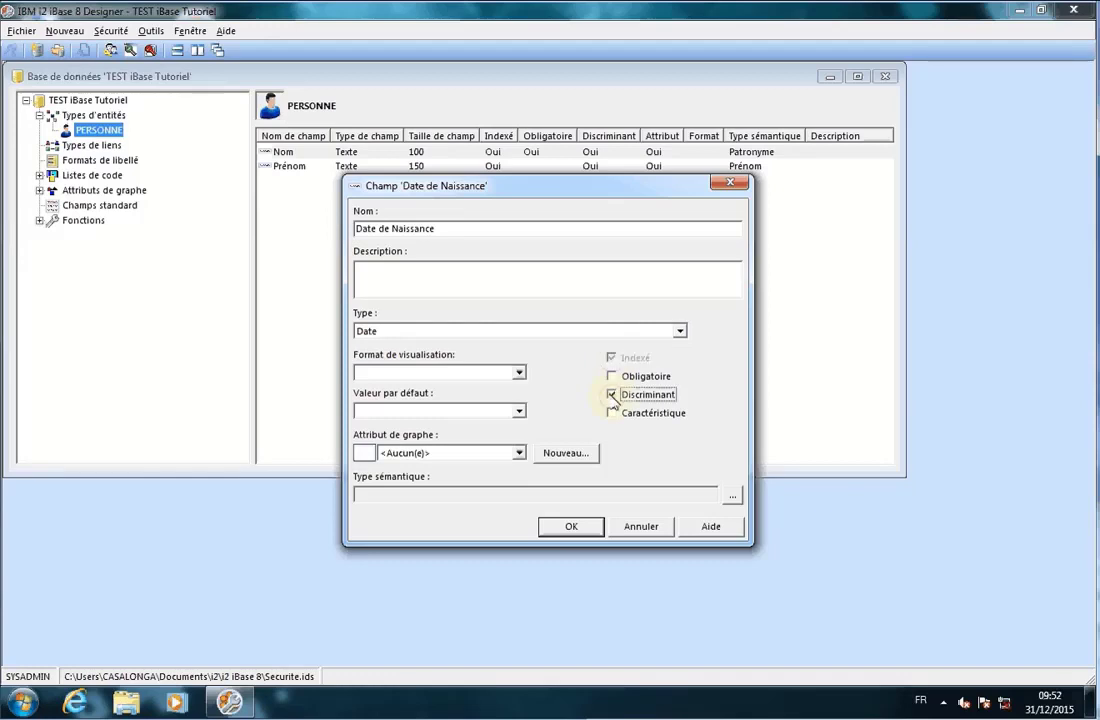
Step: Start a new graph attribute named Date Naissance with type Heure (de la journée) for the Date de Naissance field
click(550, 453)
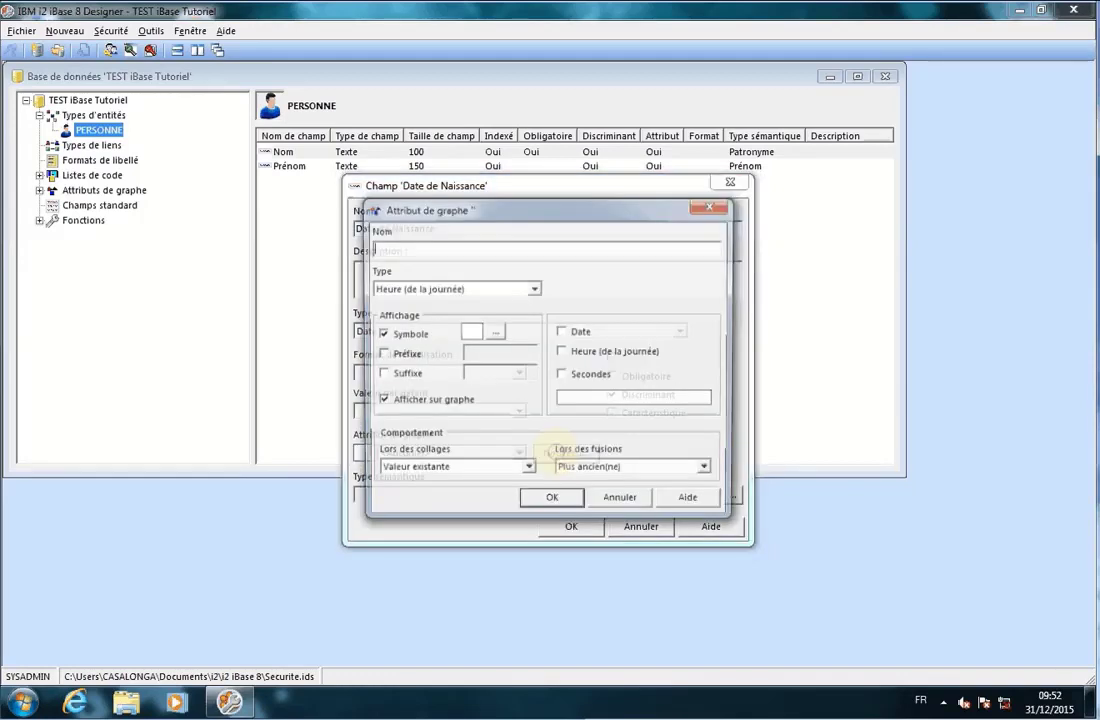
text(date )
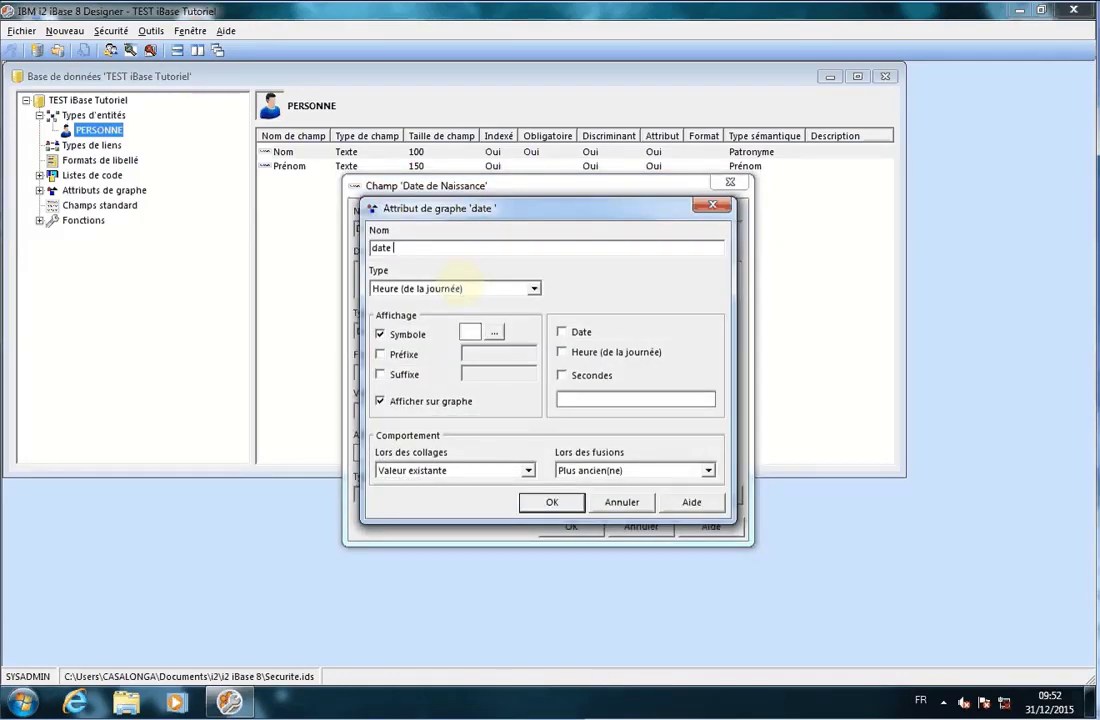
text(Naissance)
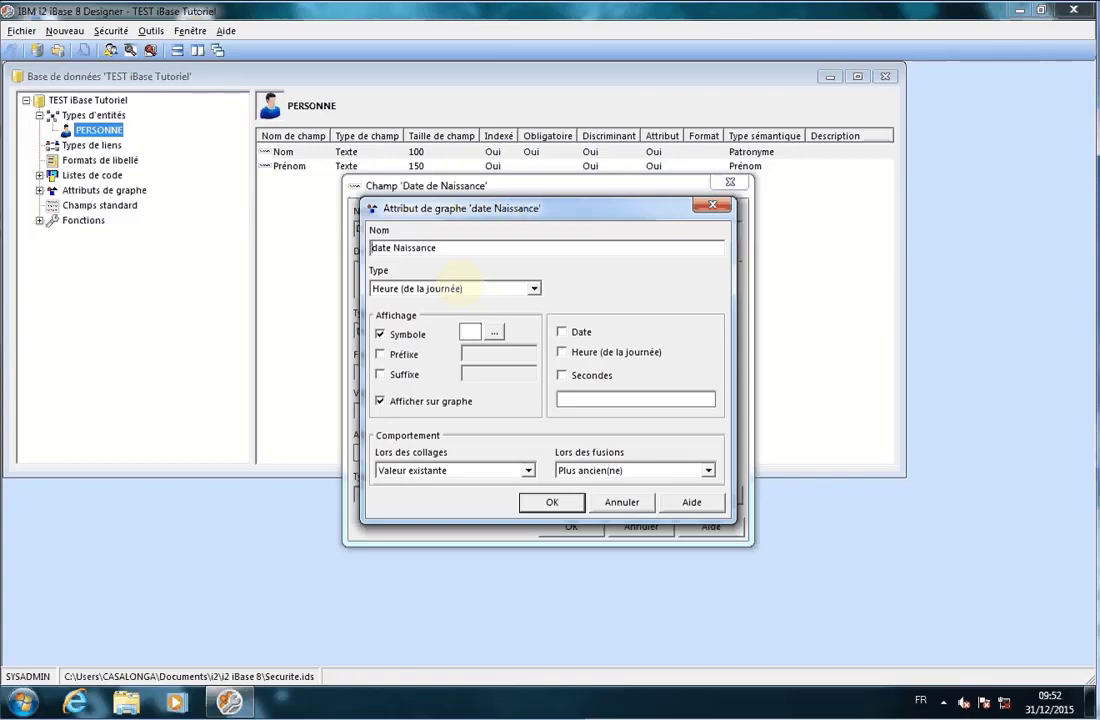
key(Home)
key(Delete)
text(D)
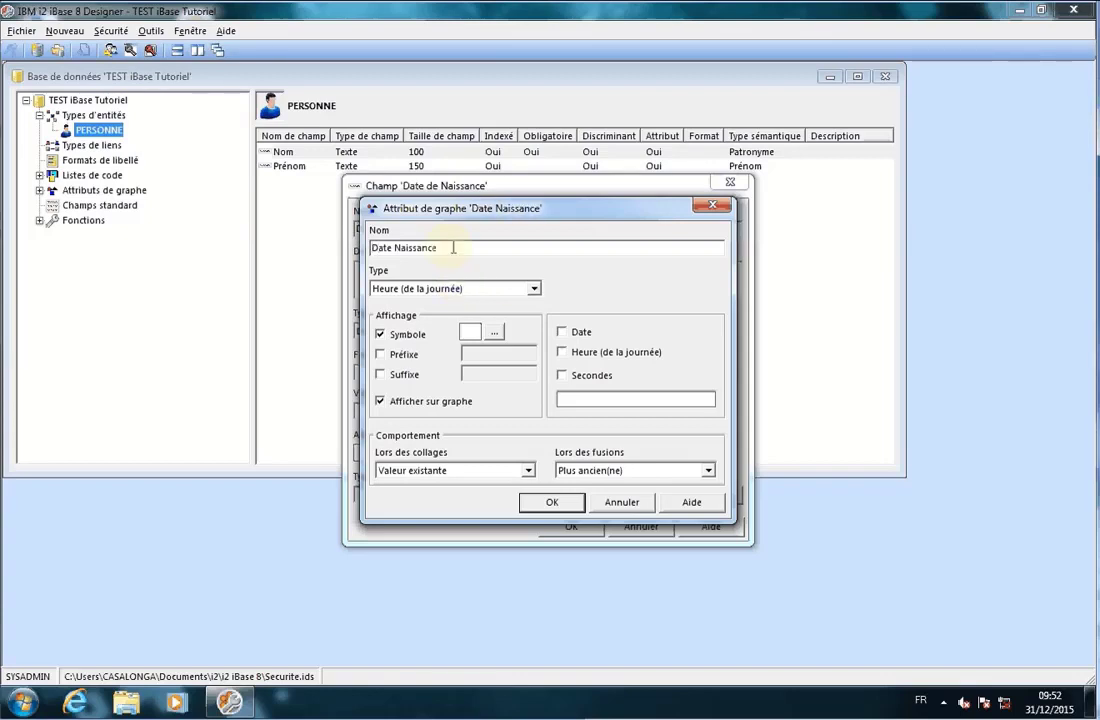
click(460, 288)
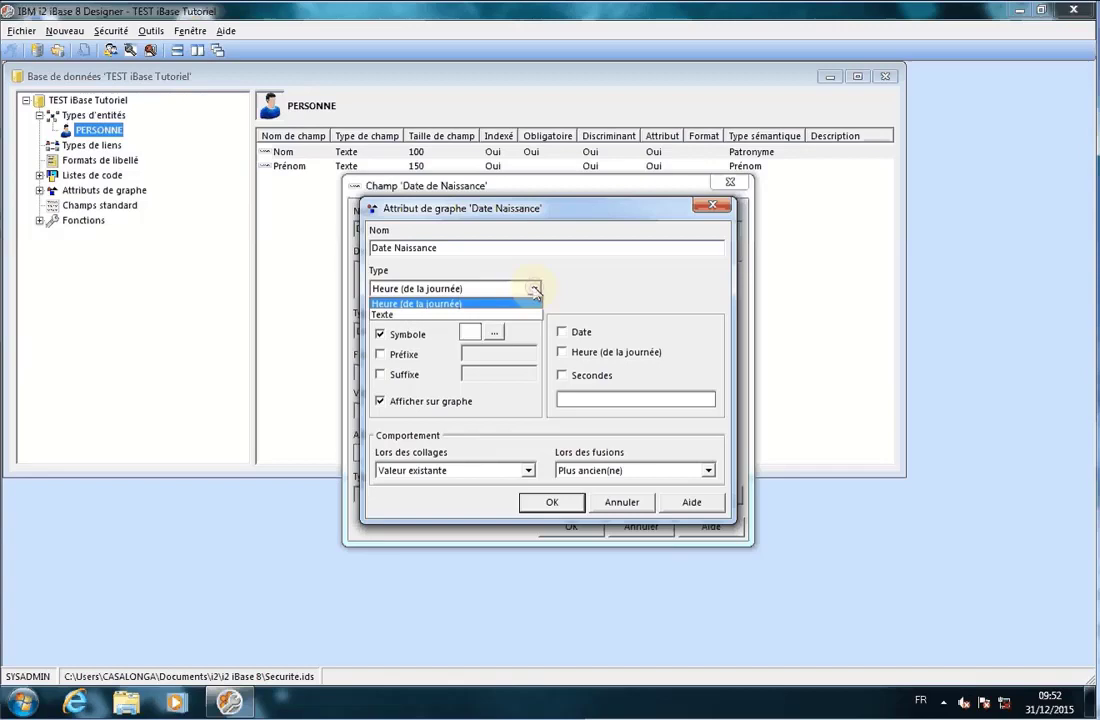
click(446, 302)
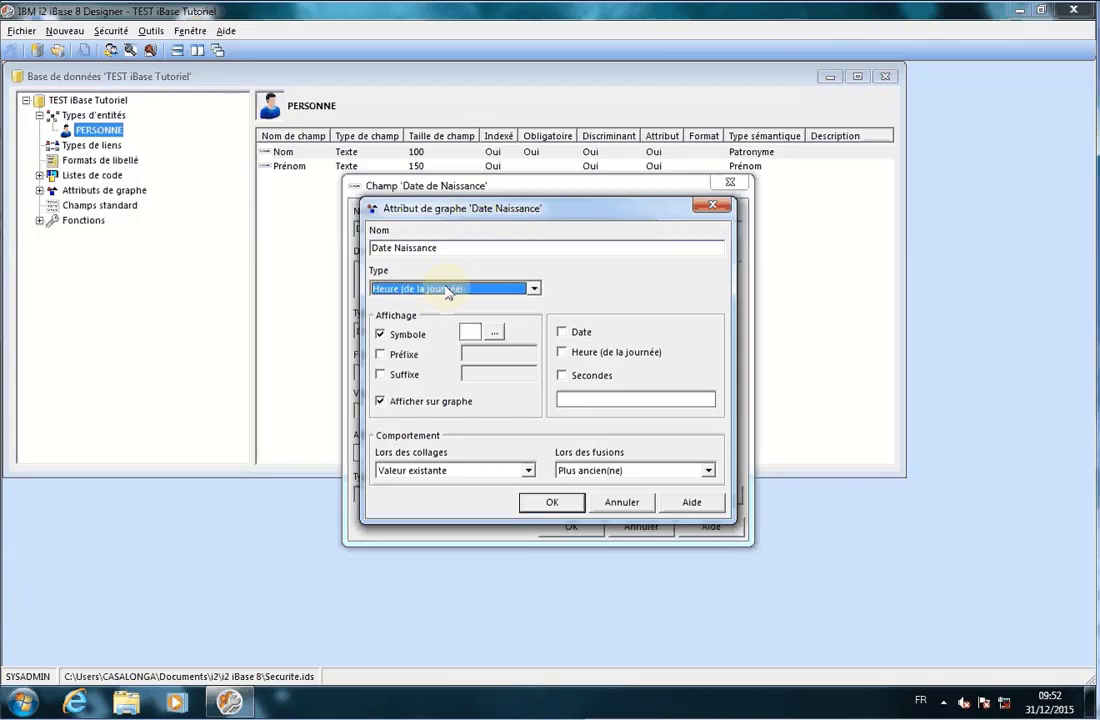
Step: Turn off Symbole and Afficher sur graphe for the Date Naissance graph attribute and save it to the field
click(380, 334)
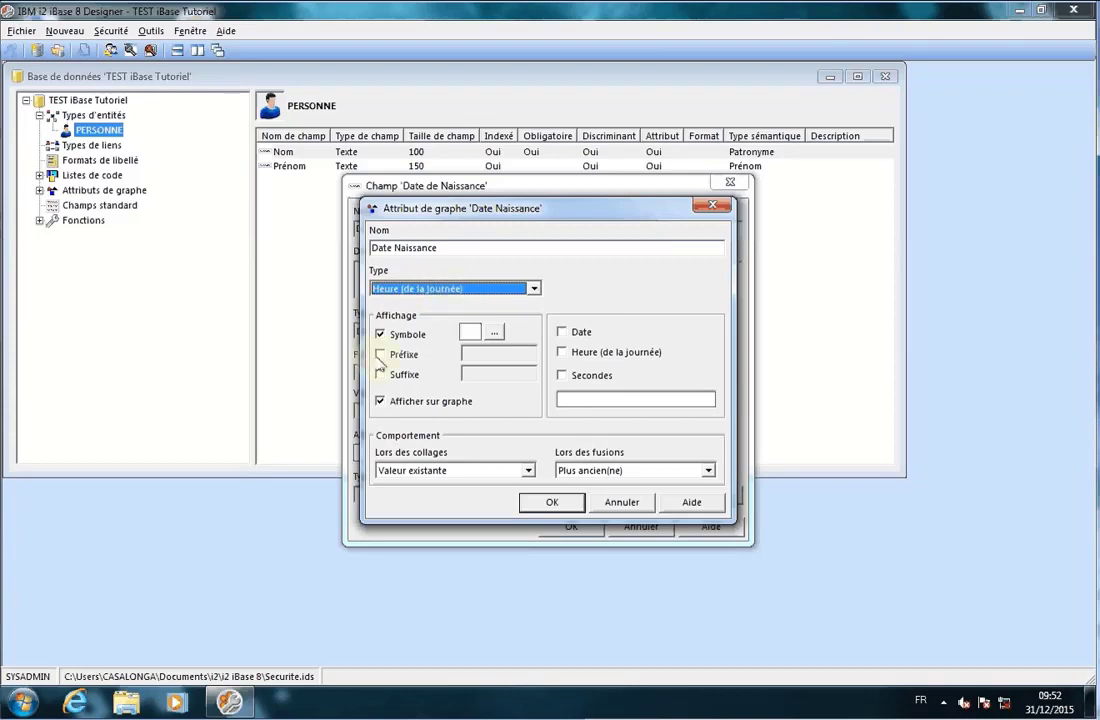
click(380, 399)
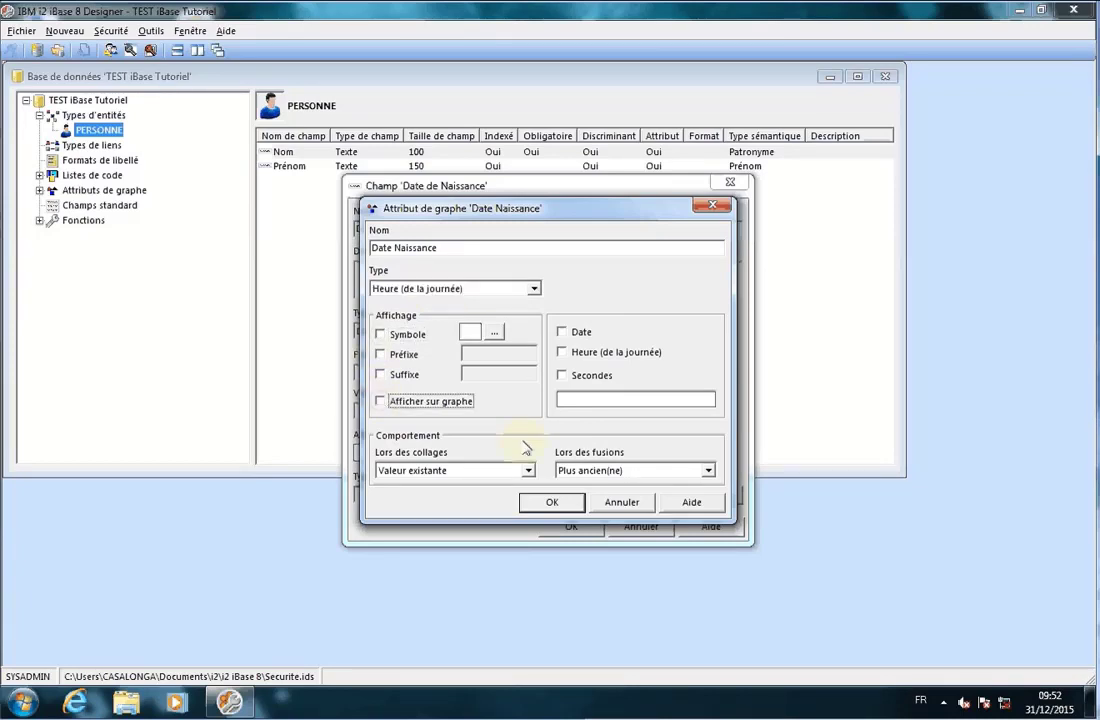
click(551, 502)
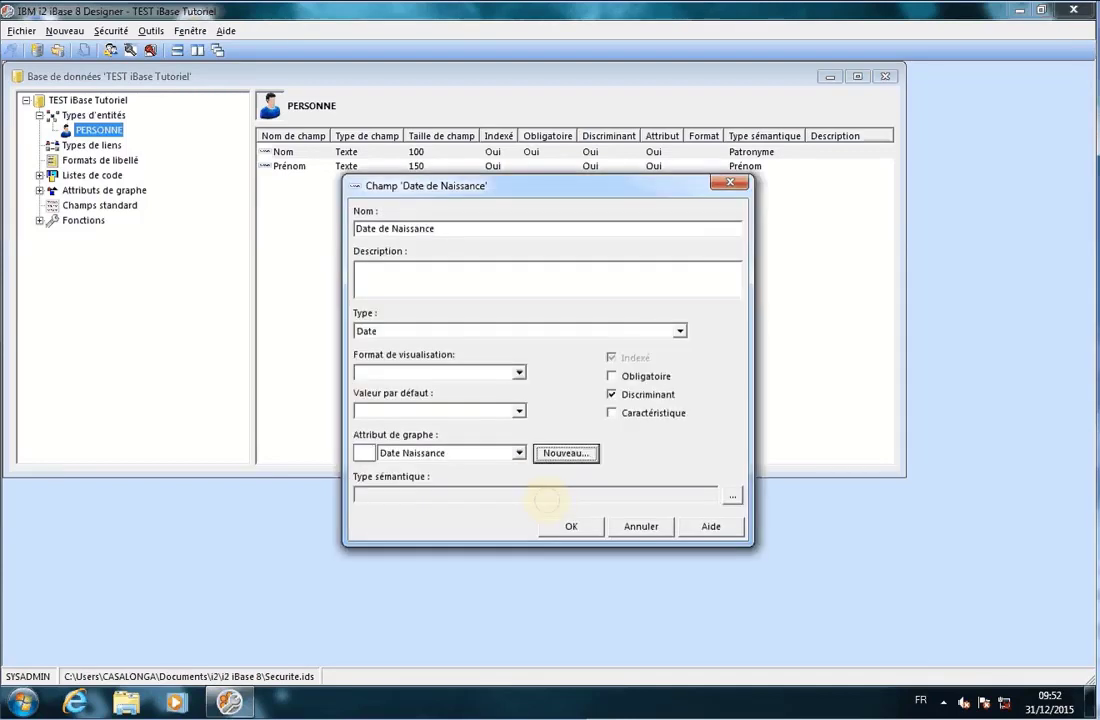
click(563, 453)
click(620, 500)
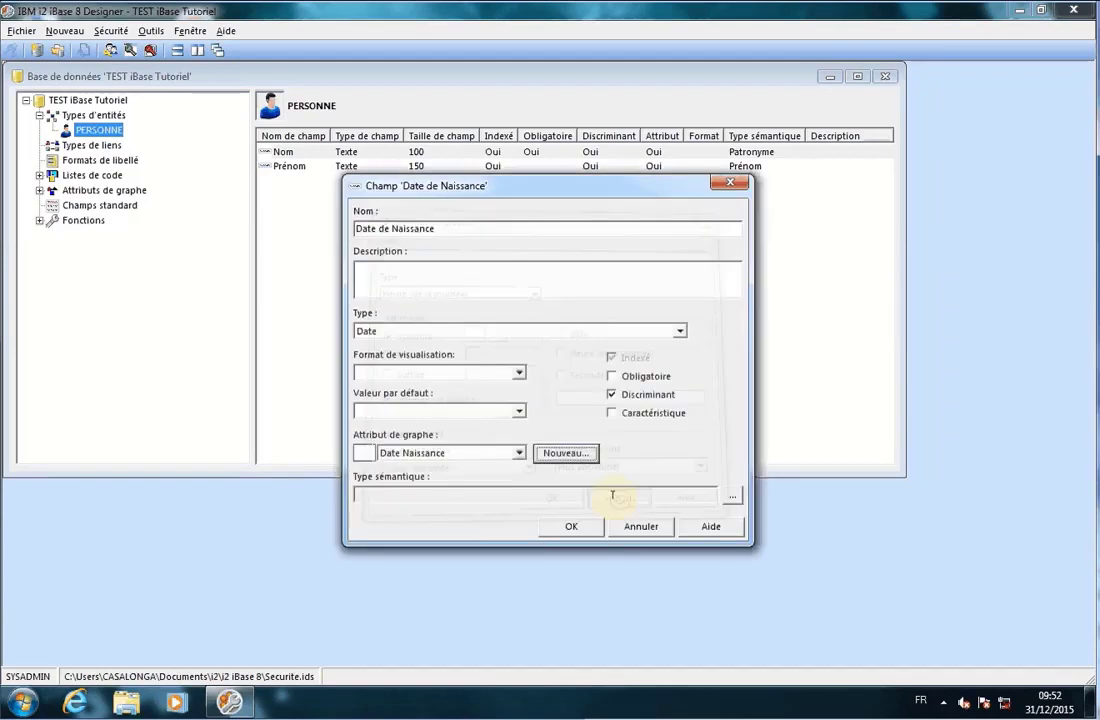
Step: Assign the Date de naissance semantic type to the Date de Naissance field and save it to the PERSONNE entity type
click(732, 494)
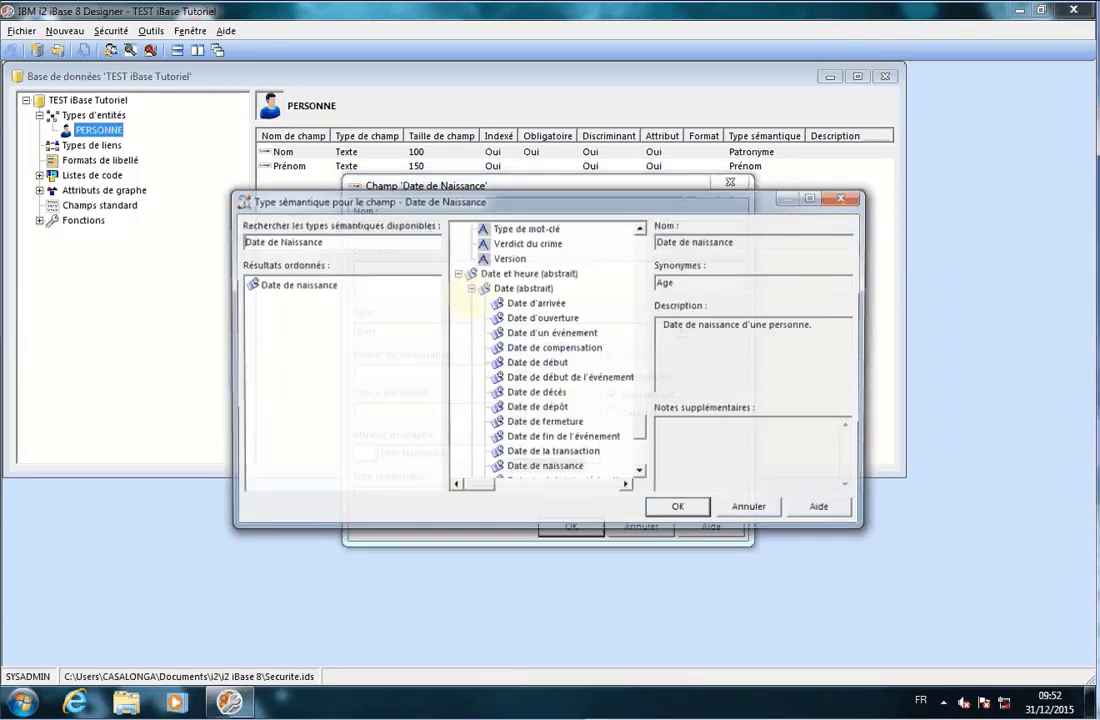
click(296, 286)
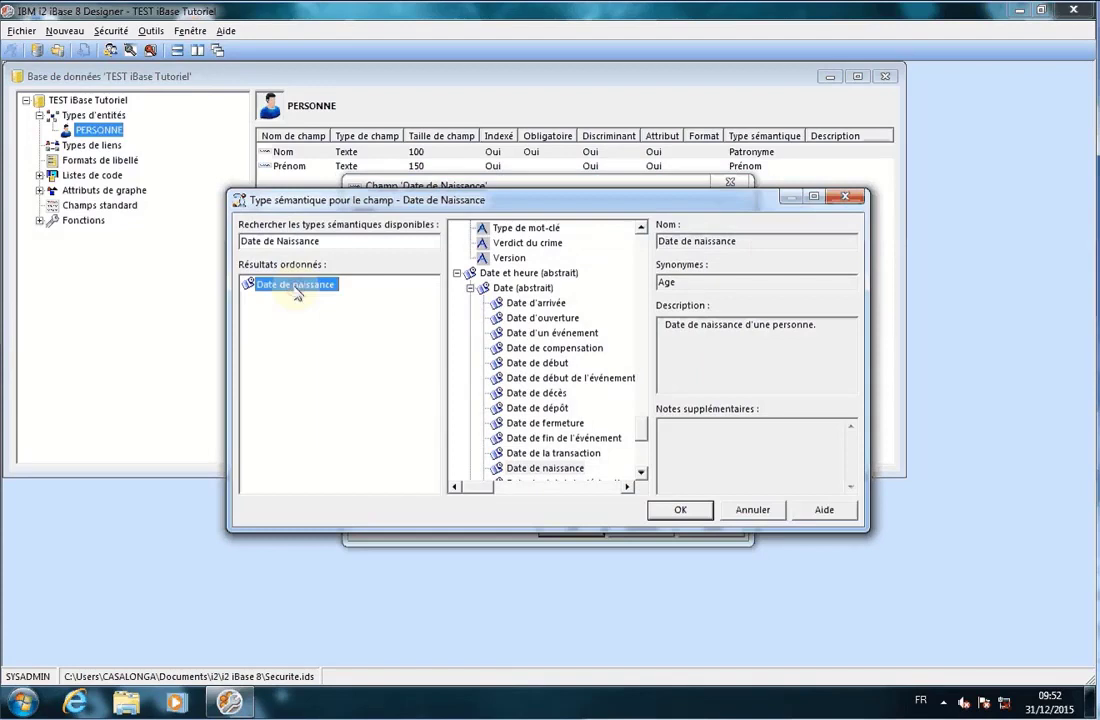
click(675, 510)
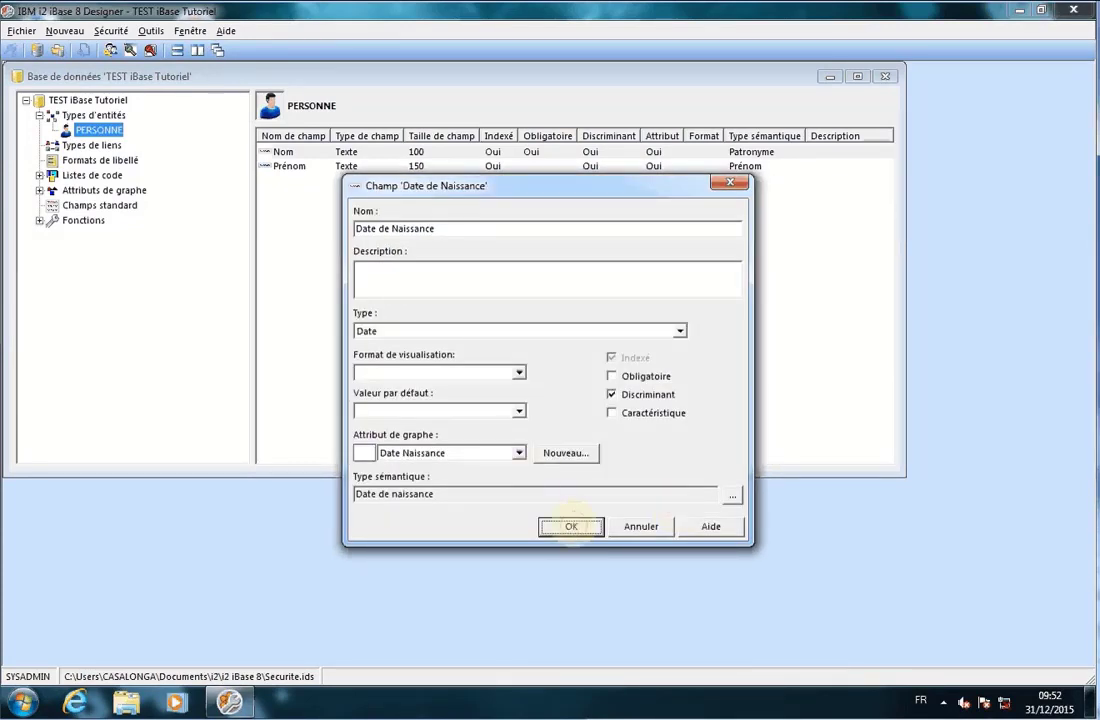
click(571, 526)
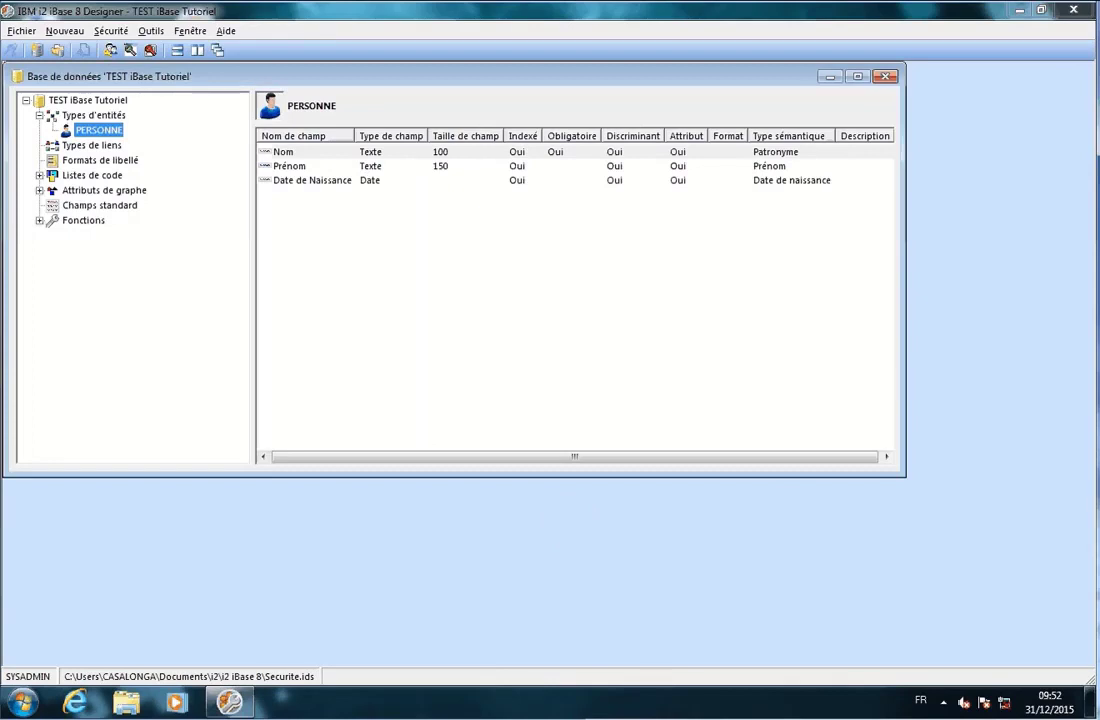
Step: Consult the Word definition sheet and start a new PERSONNE field named Sexe
drag(1085, 563, 897, 82)
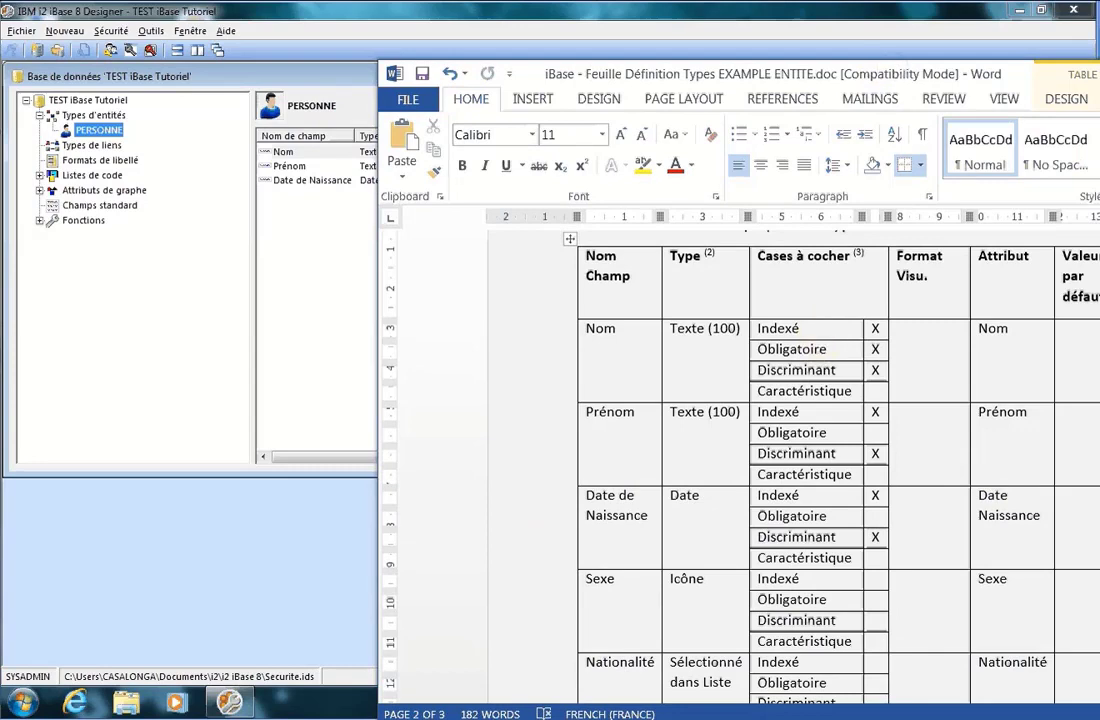
click(295, 52)
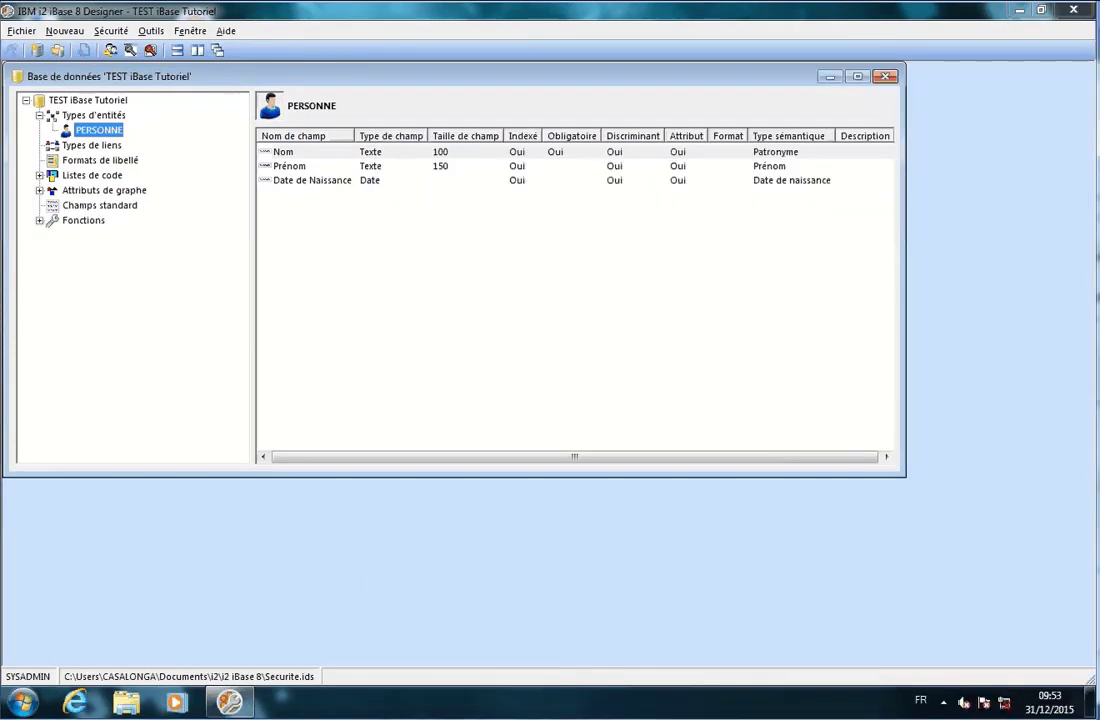
right_click(300, 237)
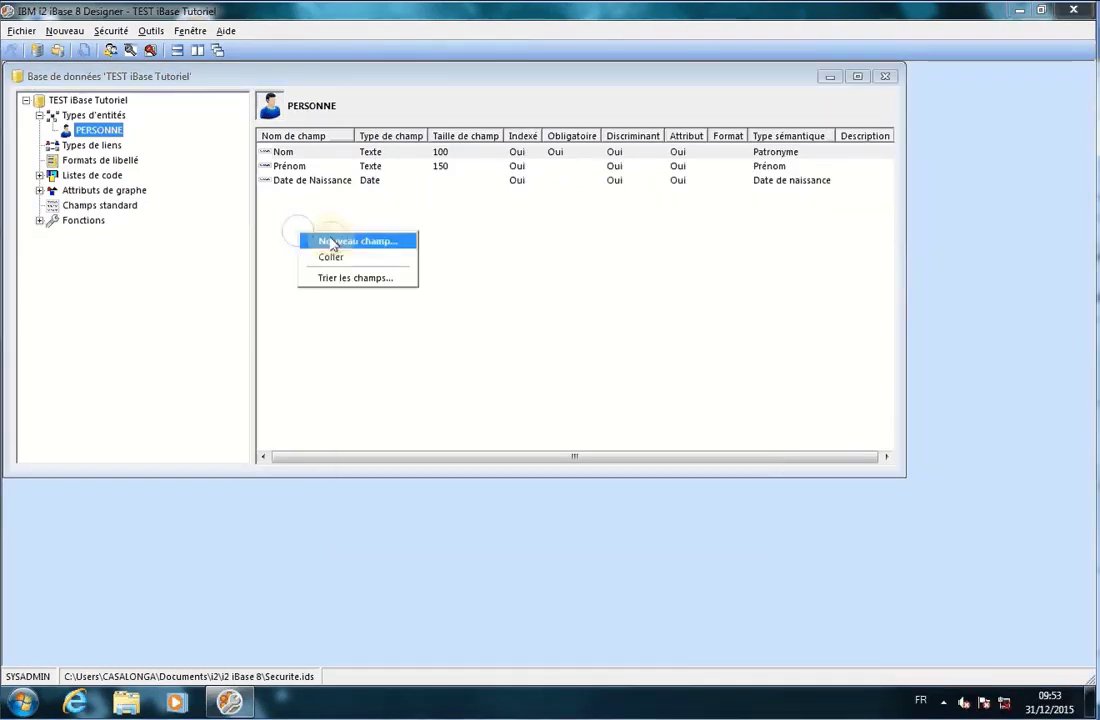
click(335, 241)
text(Sexe)
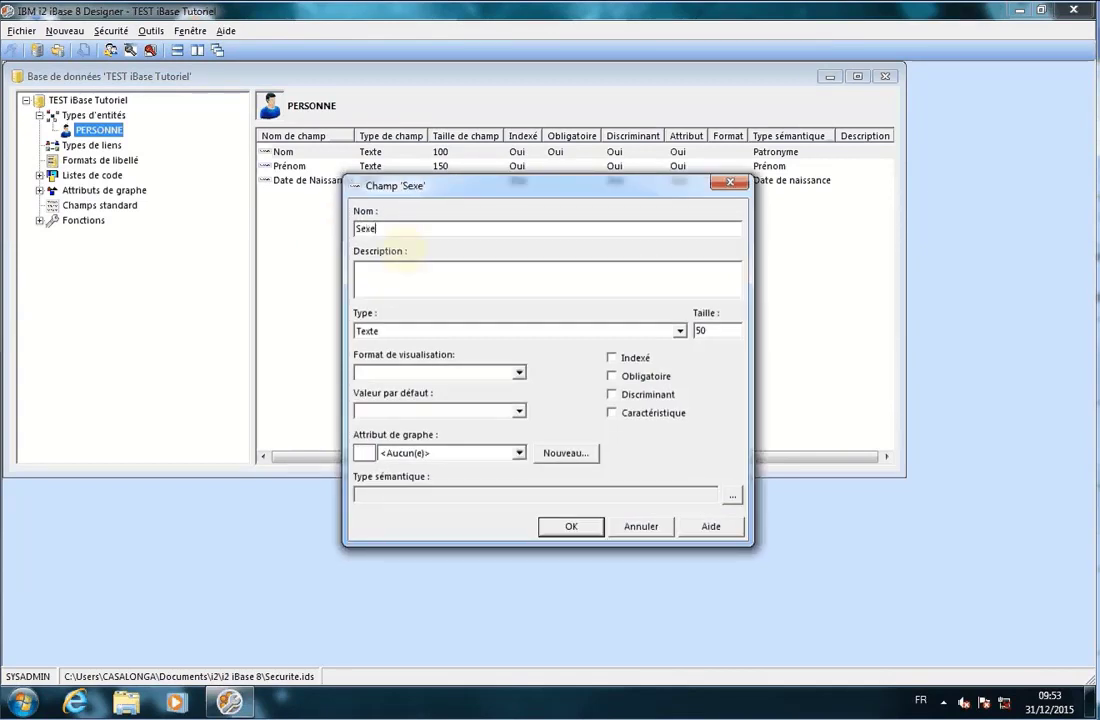
Step: Check the Sexe row of the Word definition sheet and set the Sexe field's type to Icône
click(425, 277)
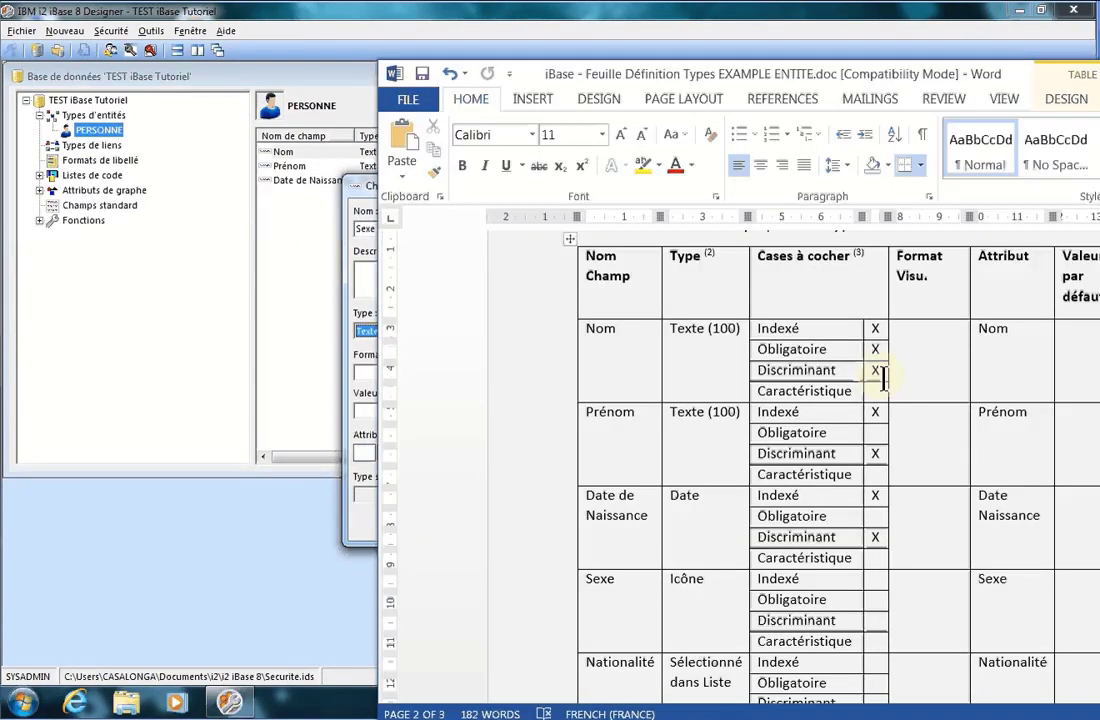
drag(895, 75, 612, 30)
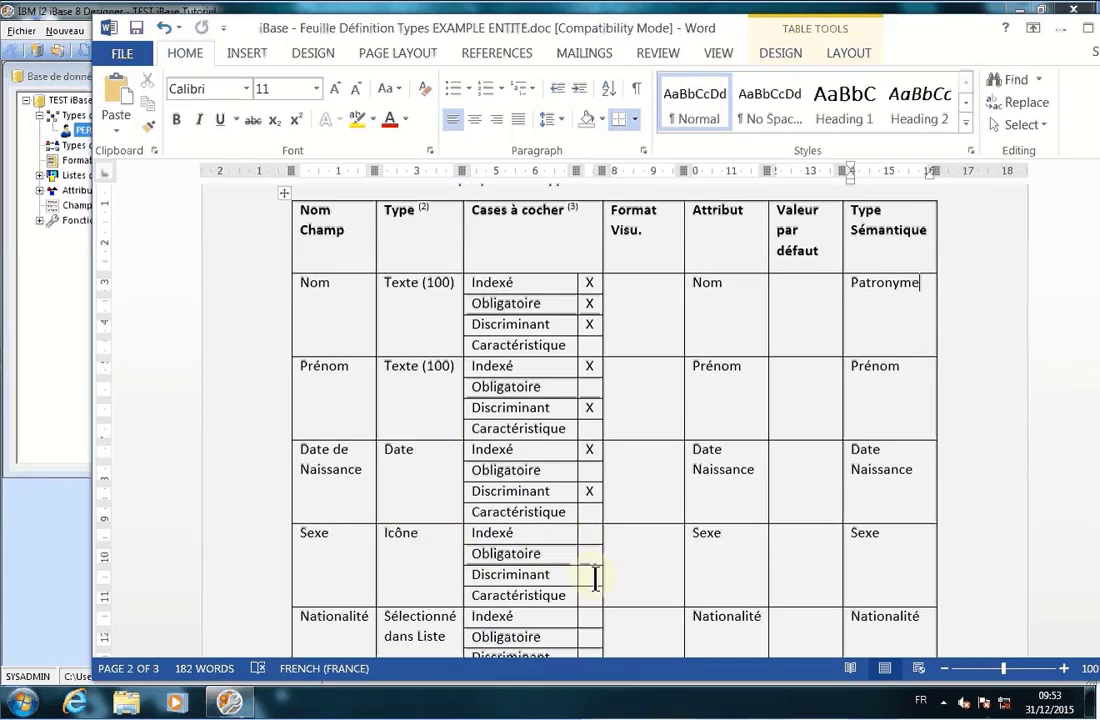
click(1060, 28)
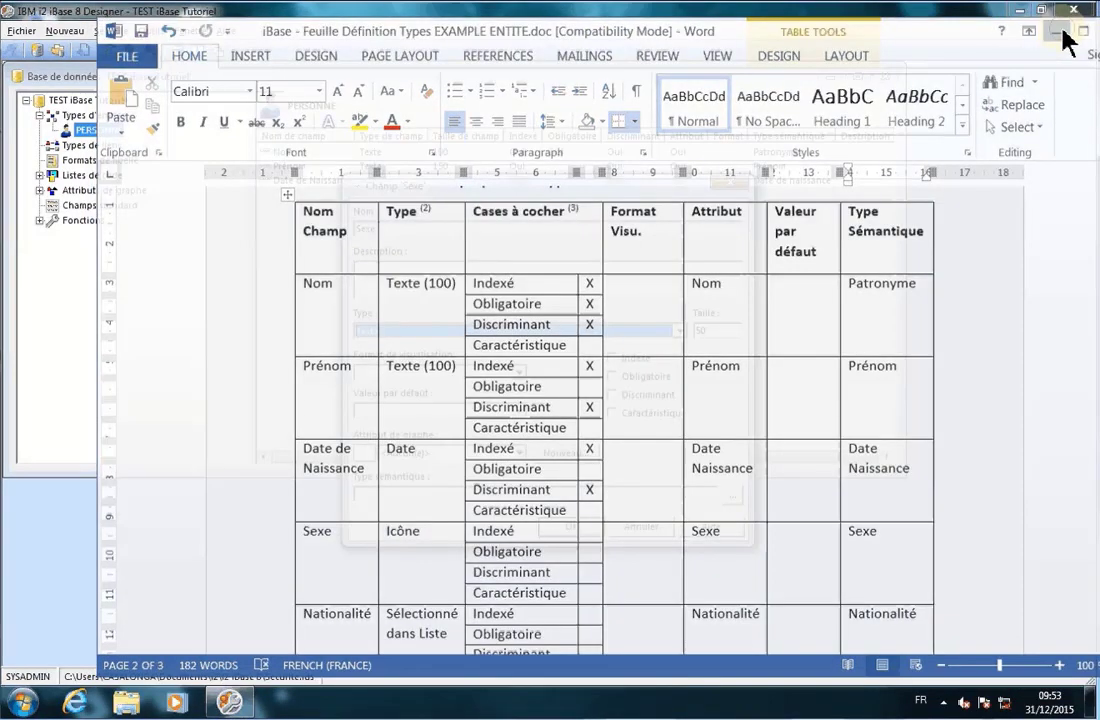
key(Down)
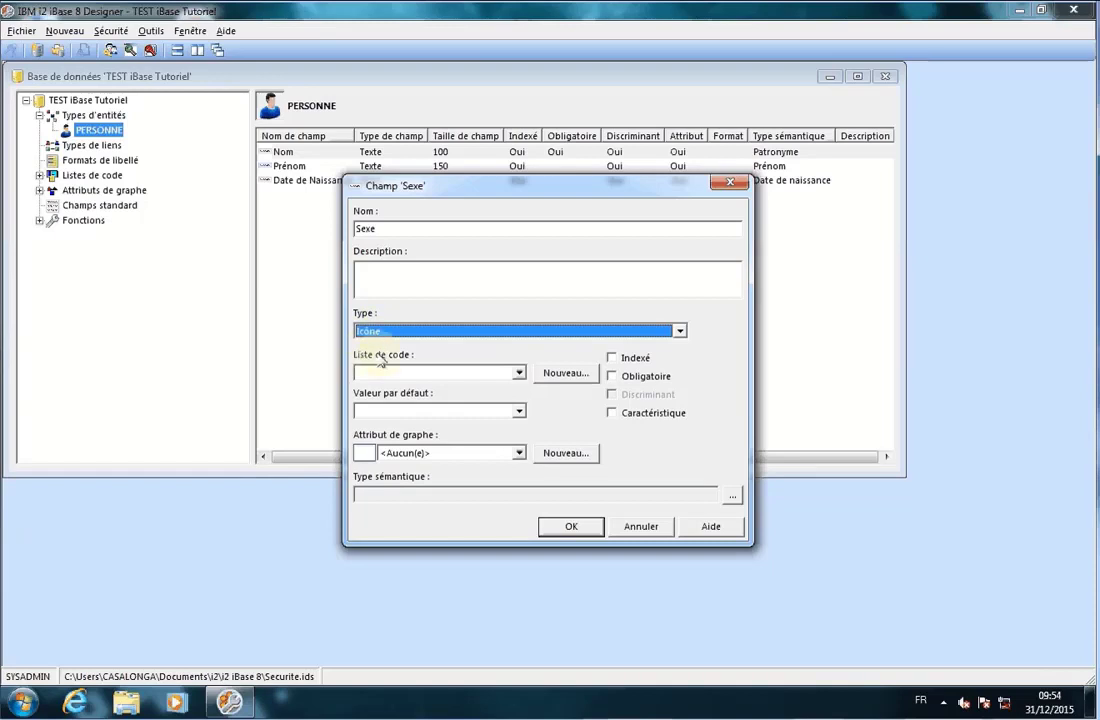
Step: Start a new icon list named Icones Sexe as the code list of the Sexe field
click(566, 374)
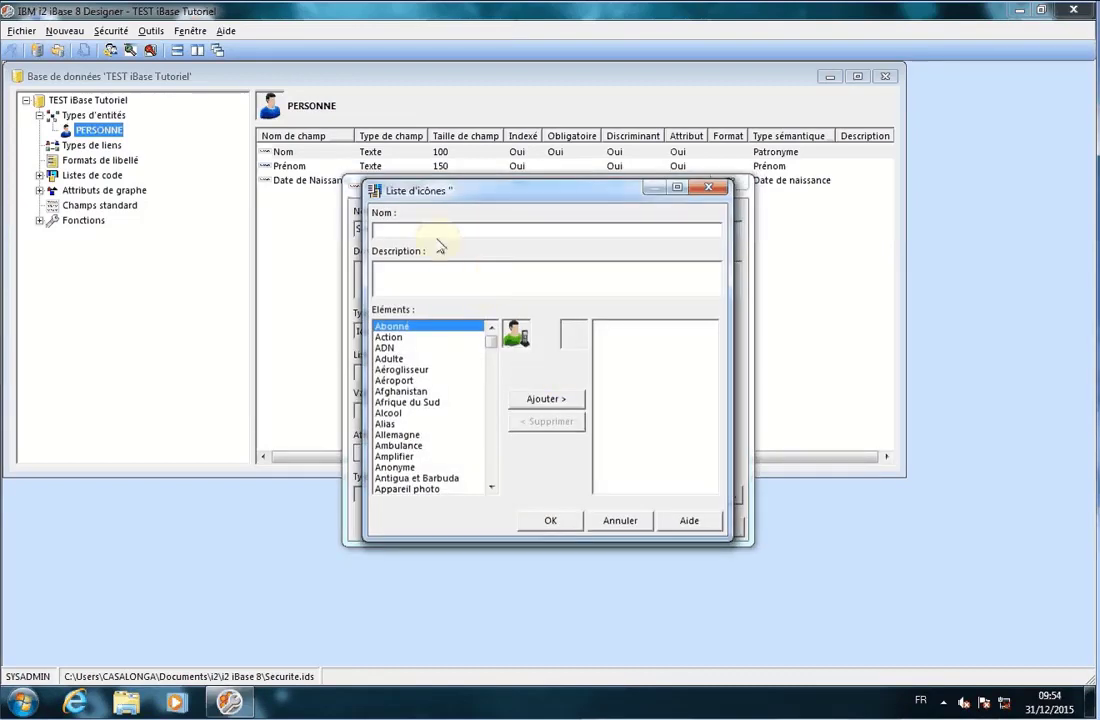
text(Icones )
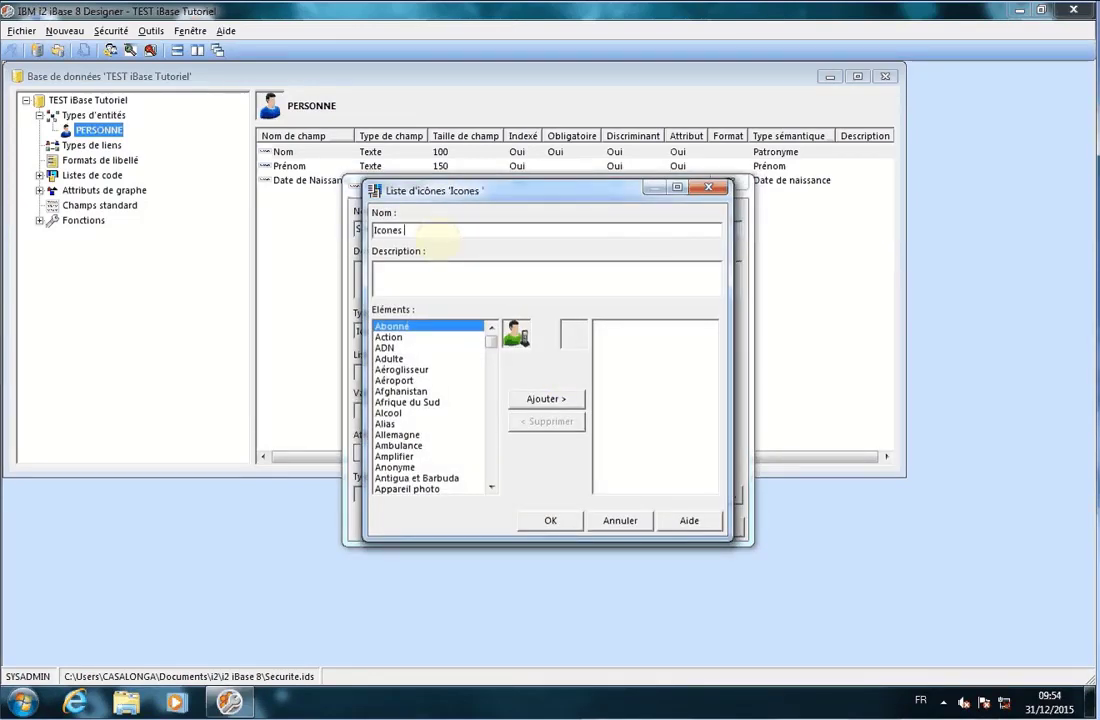
text(Sexe)
Step: Find the Homme icon among the available elements and add it to the Icones Sexe list
click(424, 370)
key(h)
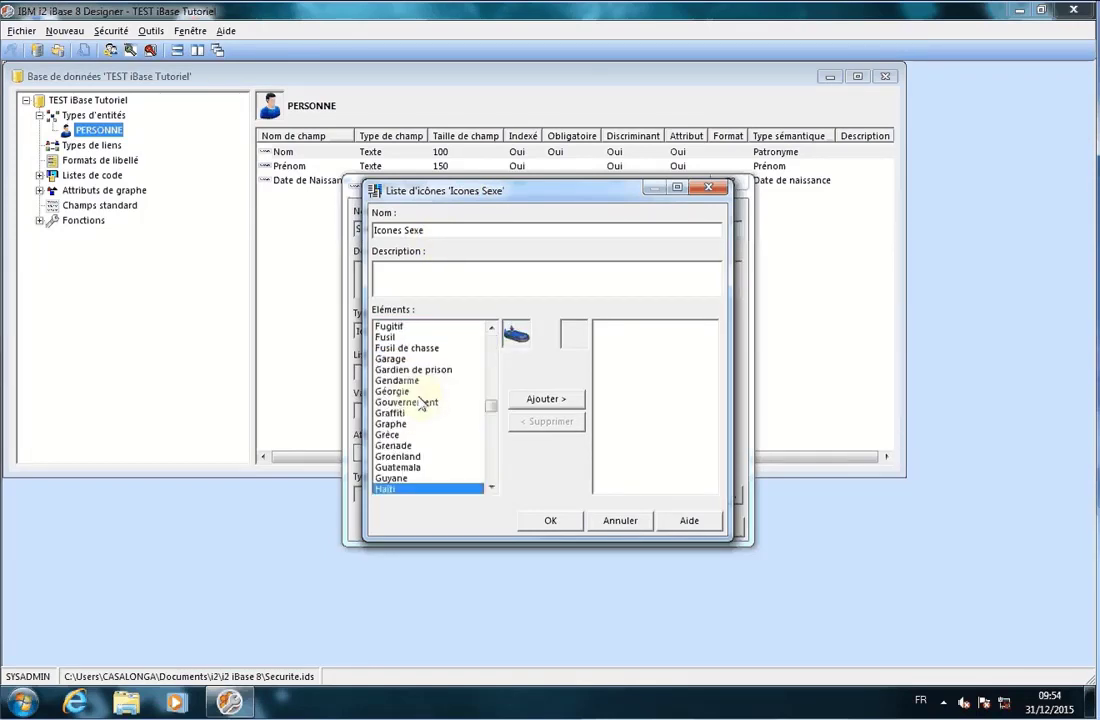
click(491, 487)
click(491, 487)
click(491, 487)
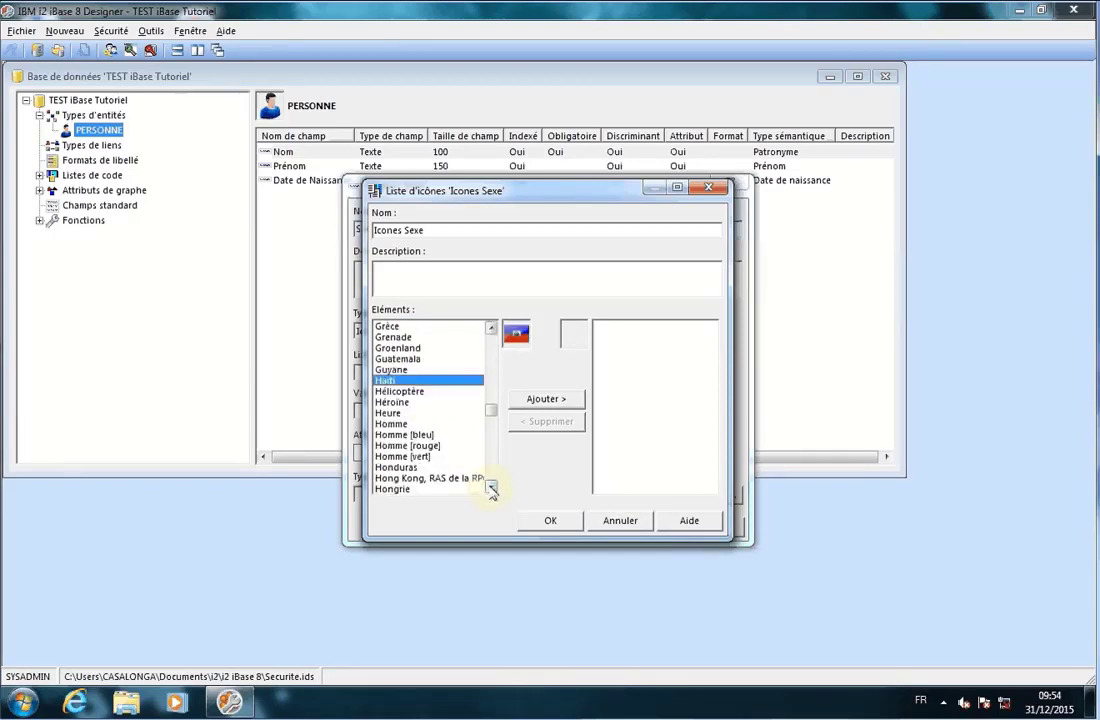
click(396, 424)
click(541, 400)
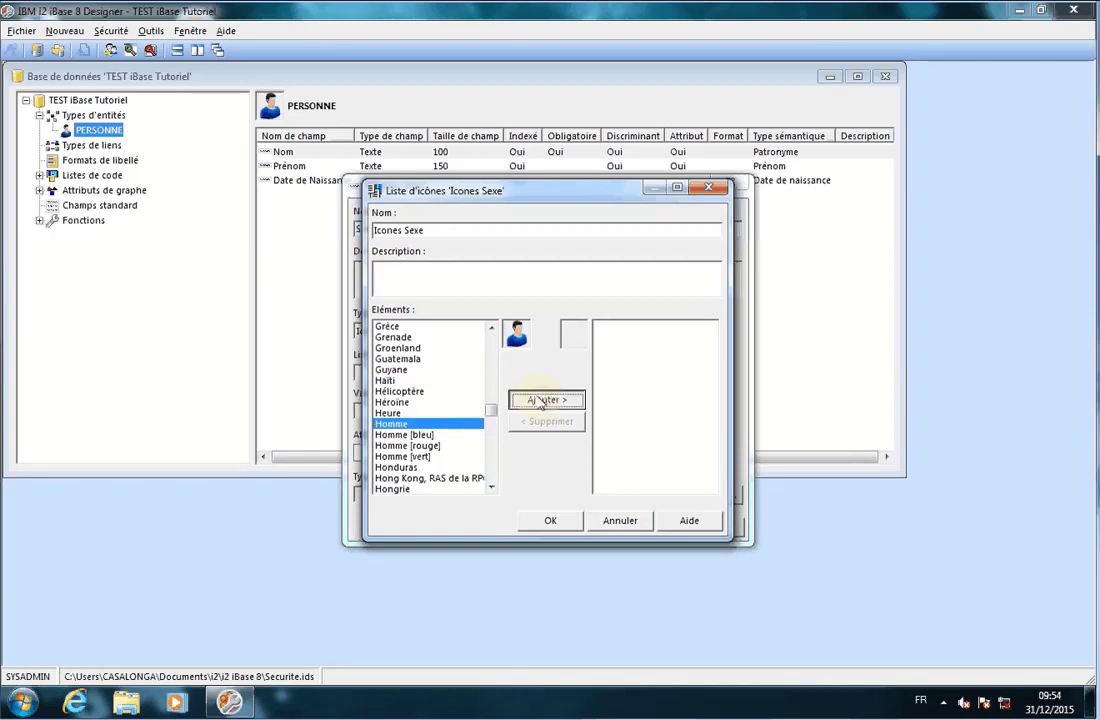
Step: Find the Femme icon among the available elements and add it to the Icones Sexe list
click(430, 372)
key(f)
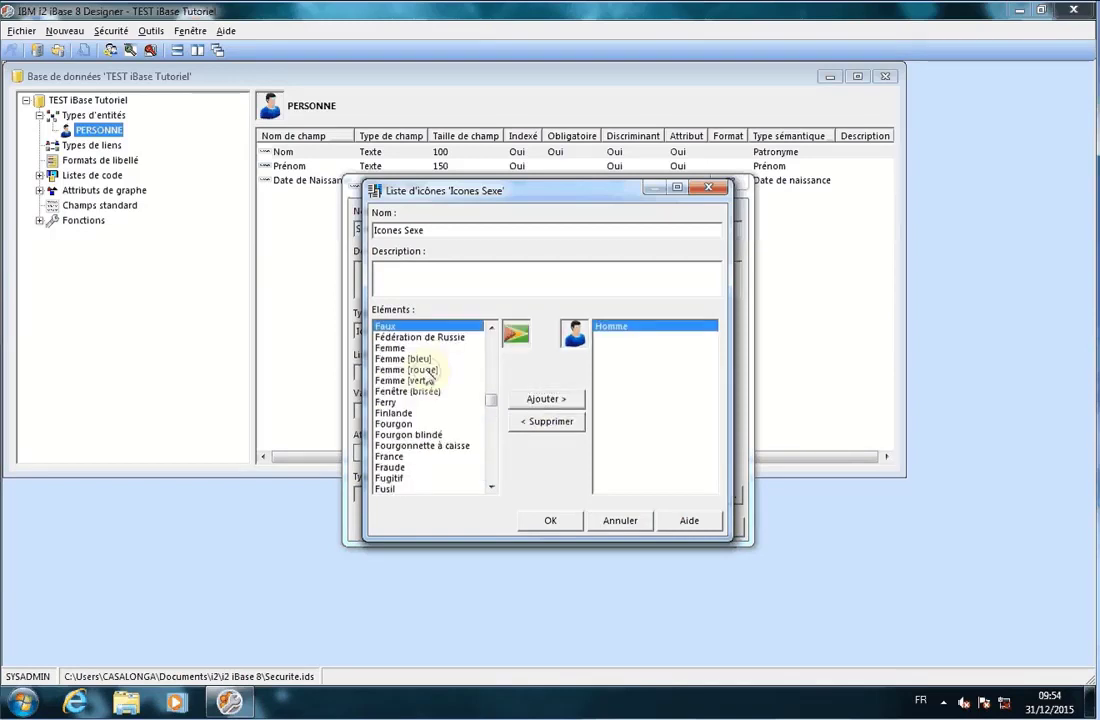
click(392, 348)
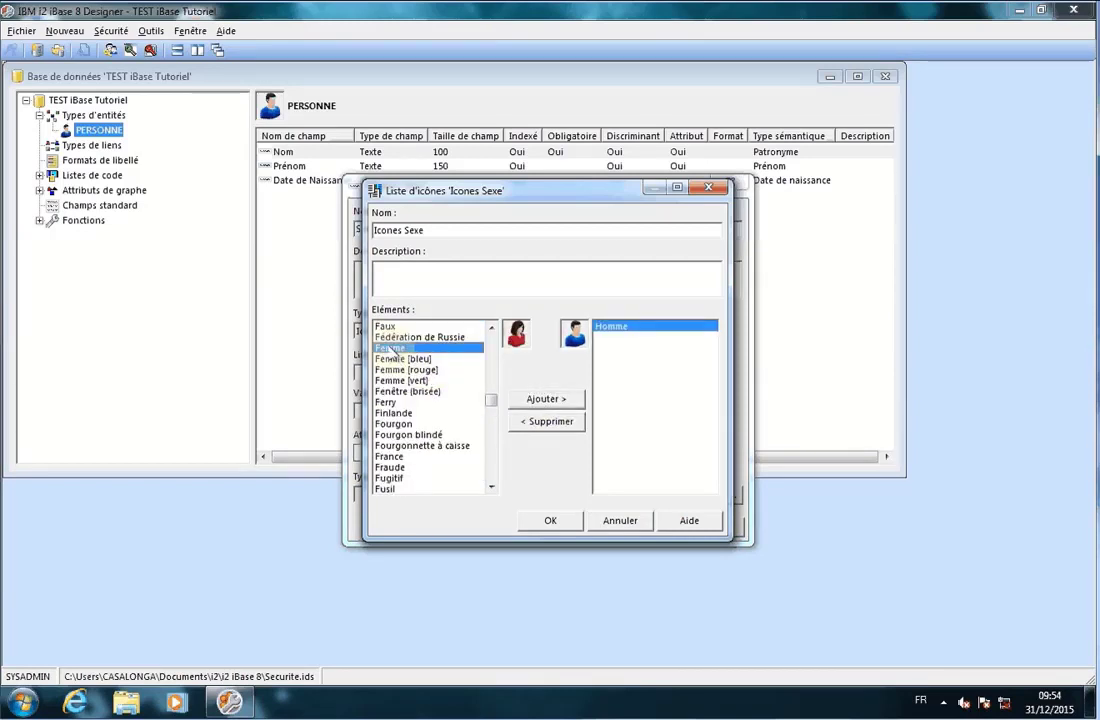
double_click(392, 349)
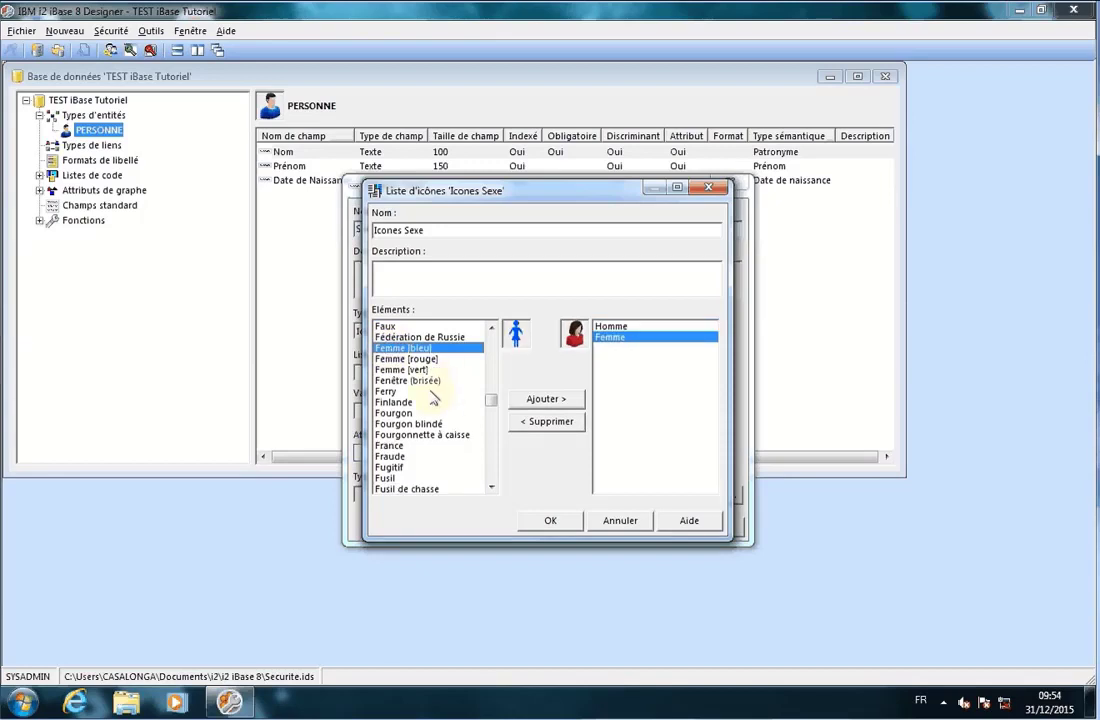
Step: Add the Anonyme icon to the Icones Sexe list and save the list to the Sexe field
click(432, 391)
key(a)
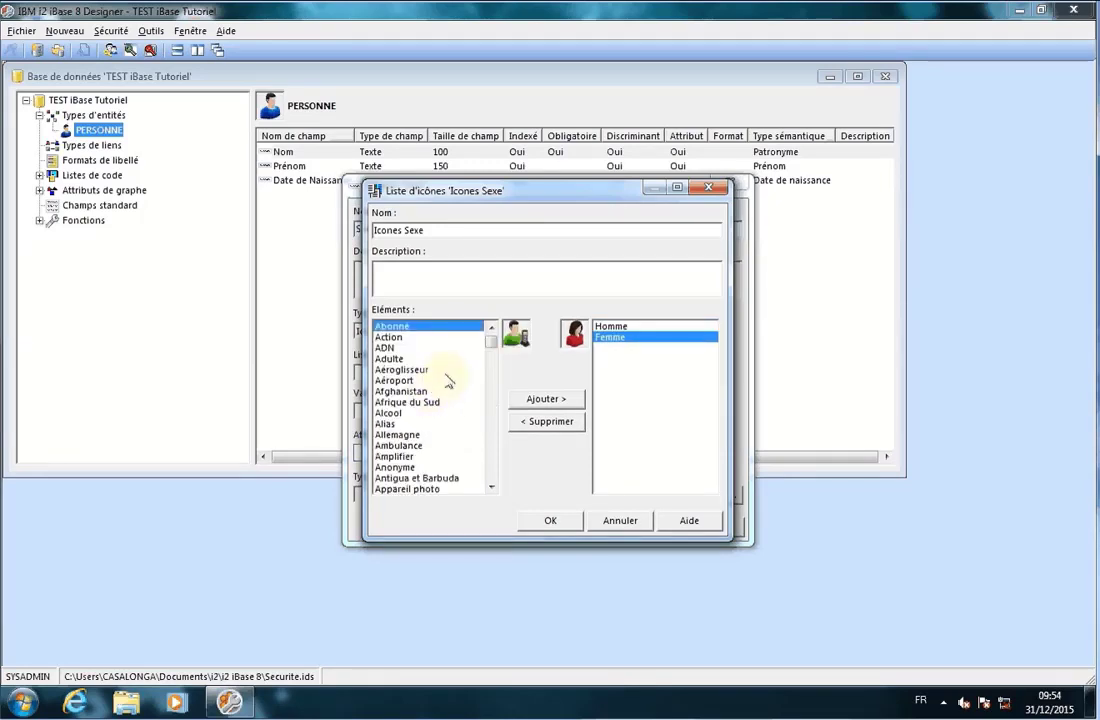
click(402, 467)
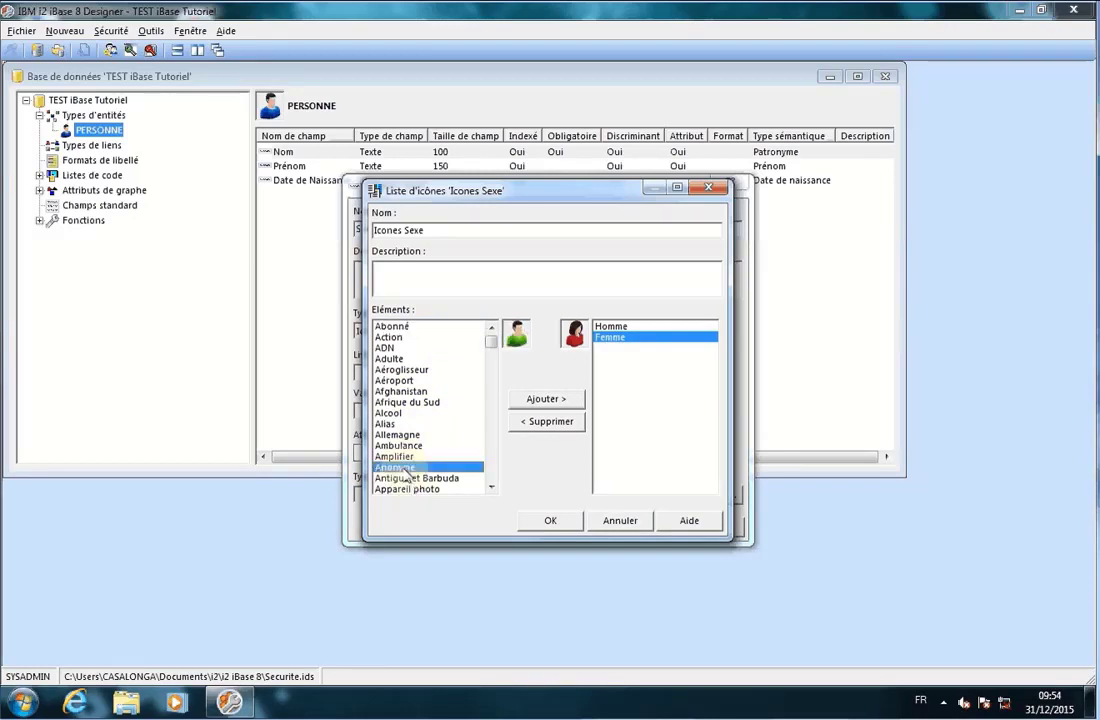
double_click(404, 468)
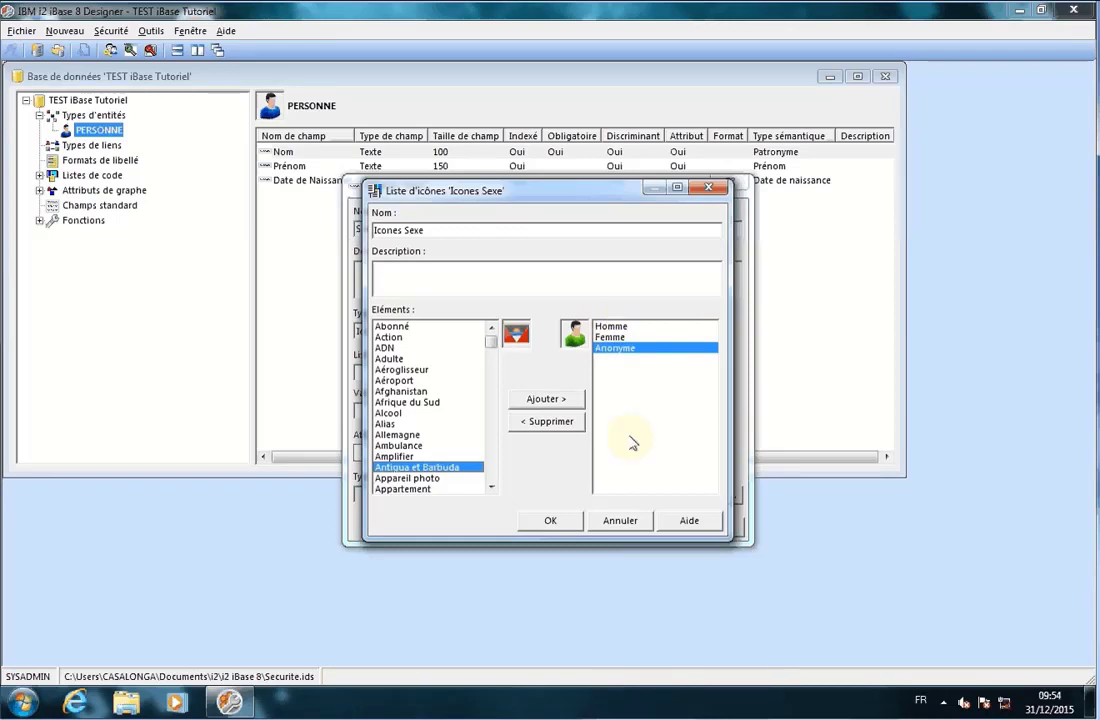
click(550, 521)
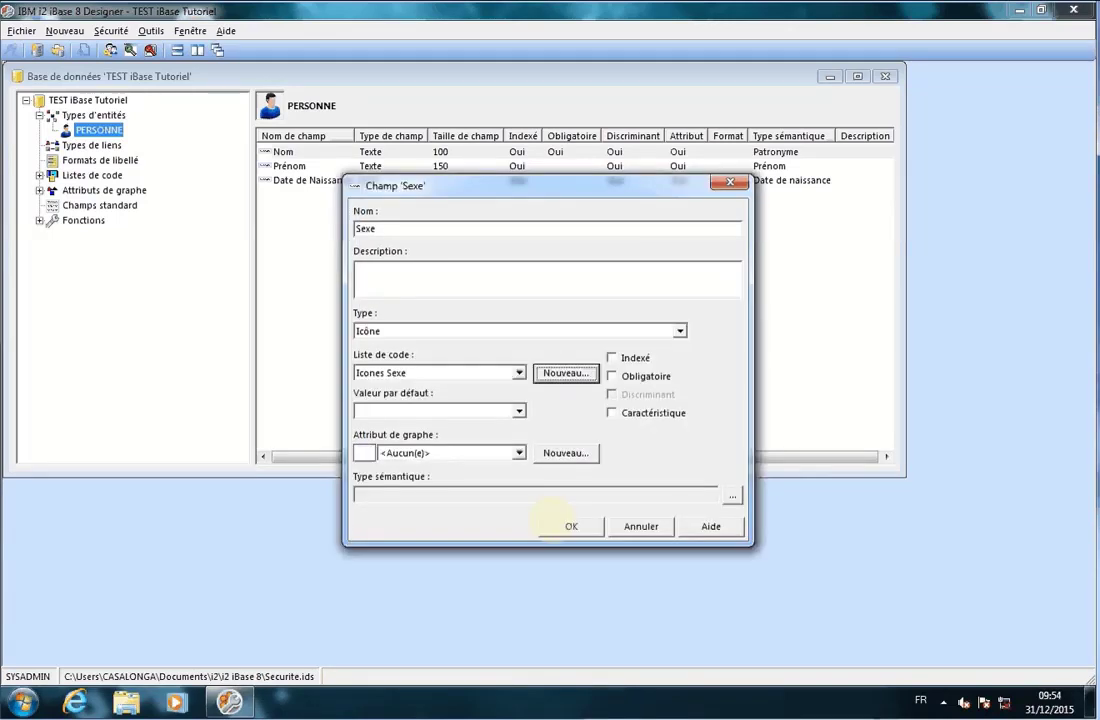
Step: Assign the semantic type Sexe to the Sexe field
click(733, 495)
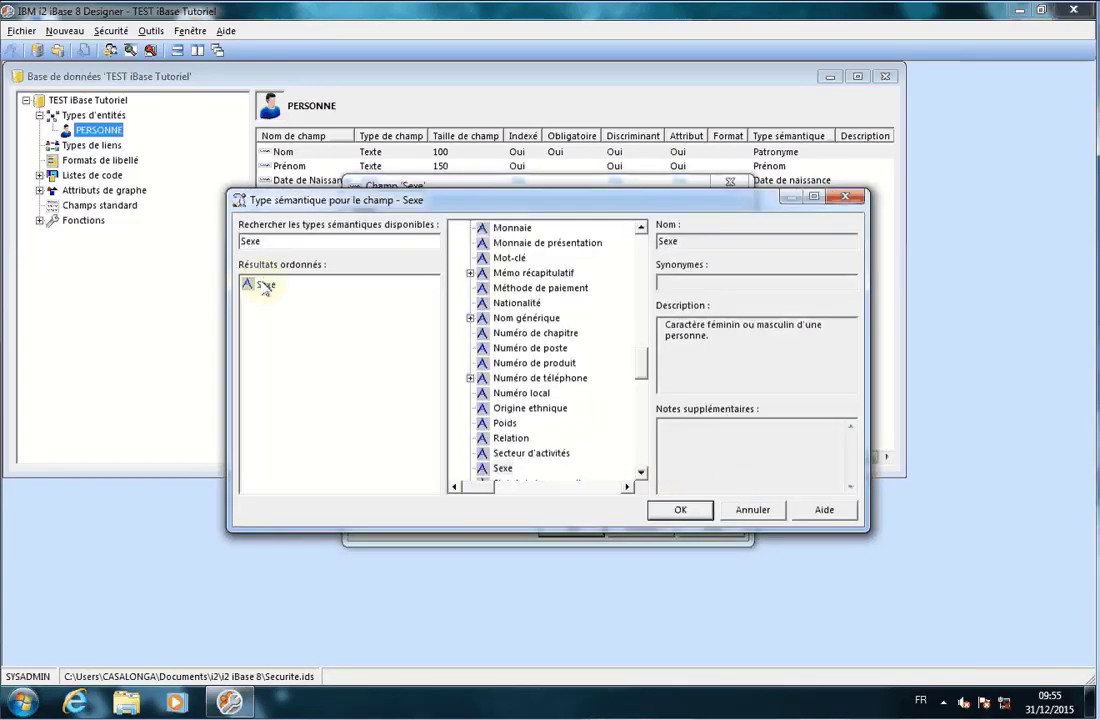
click(265, 285)
click(673, 510)
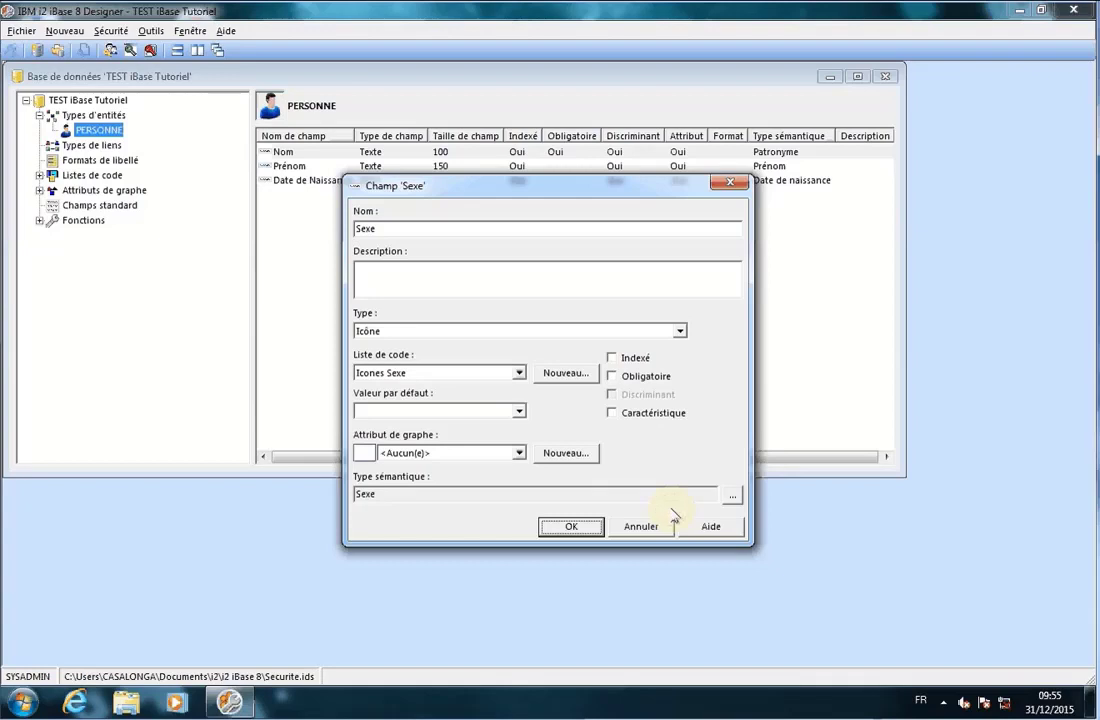
Step: Make the Sexe field mandatory (Obligatoire), leave it unindexed, and set its default value to Homme
click(612, 358)
click(615, 360)
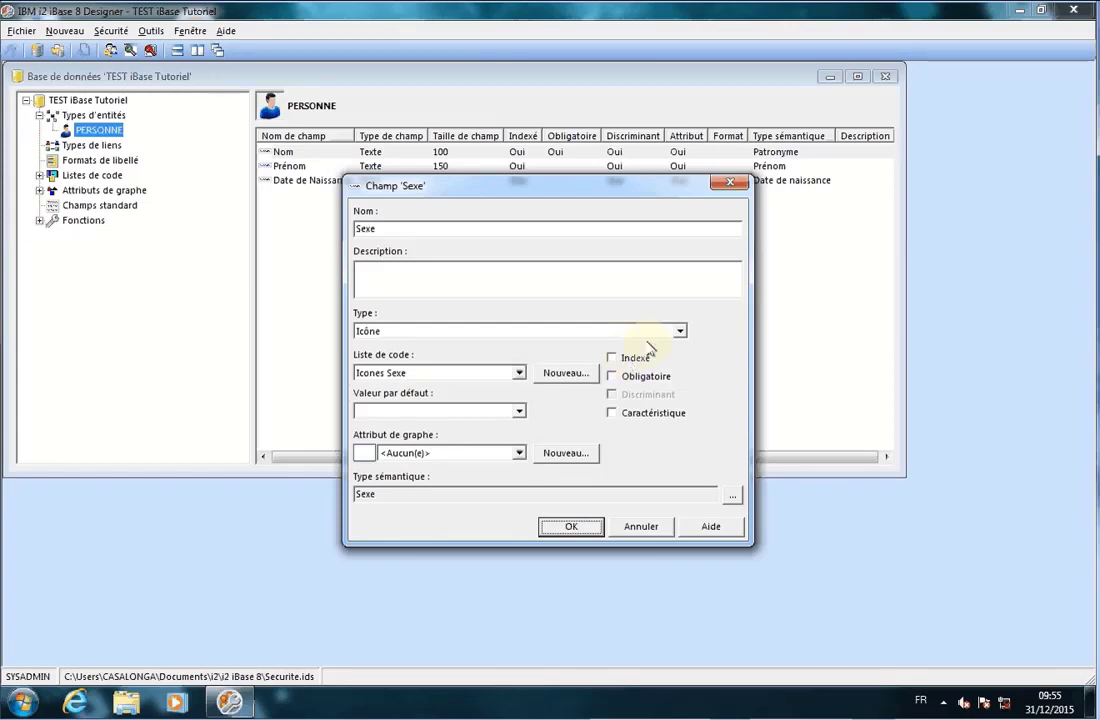
click(612, 377)
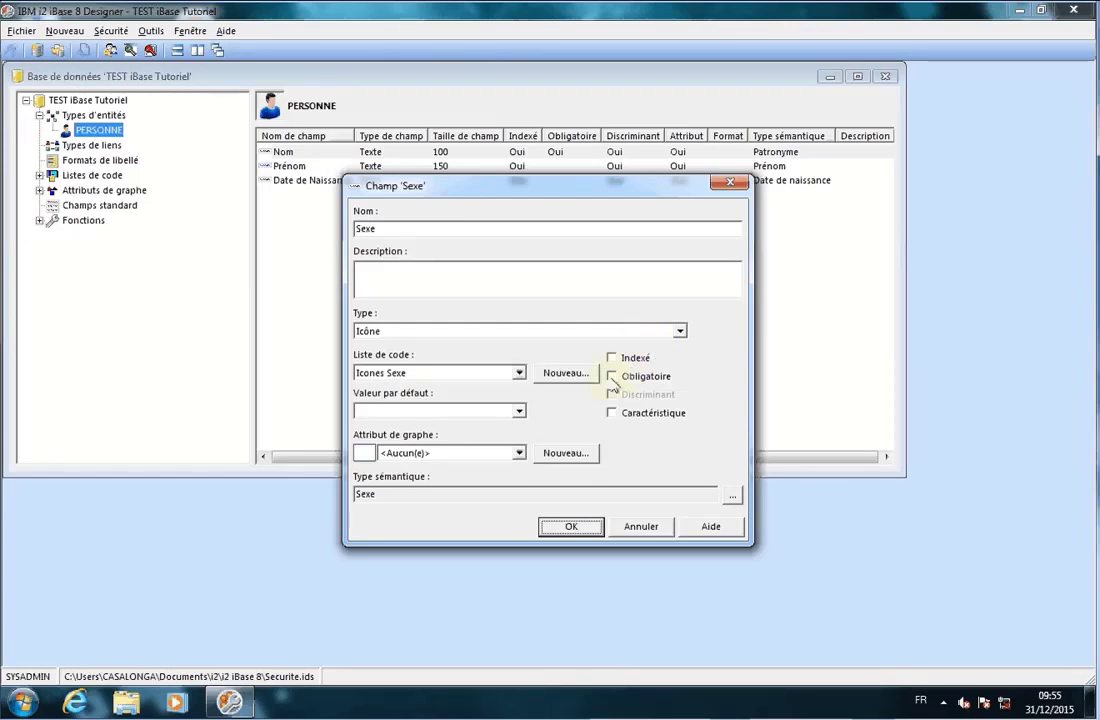
click(519, 411)
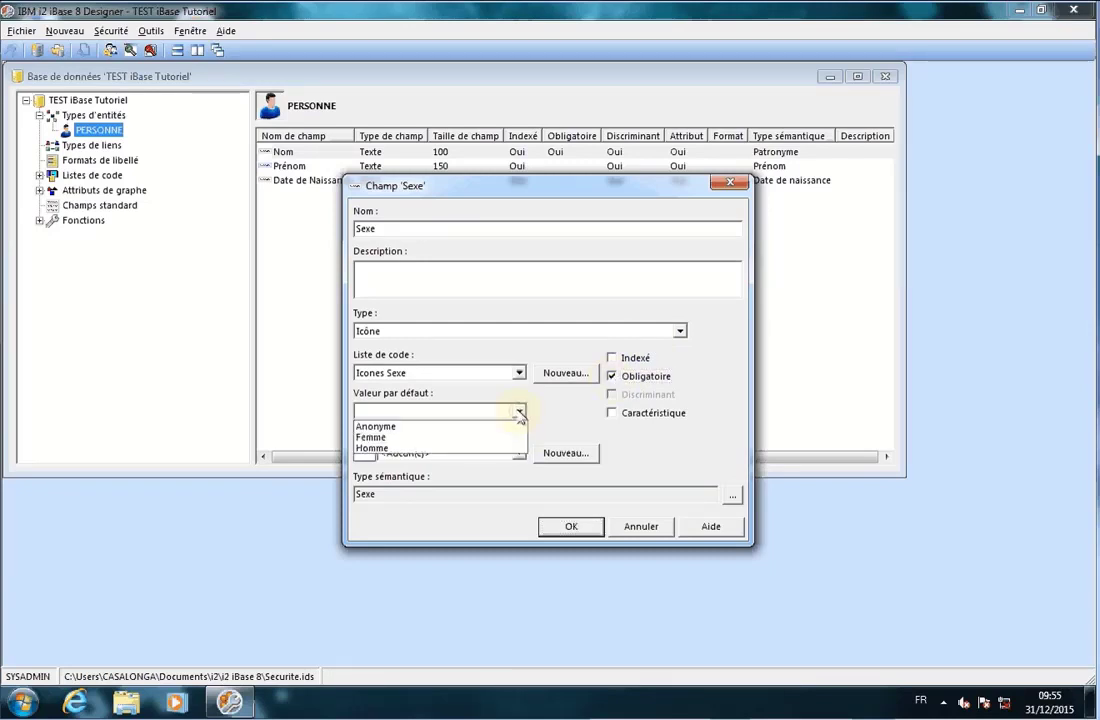
click(375, 449)
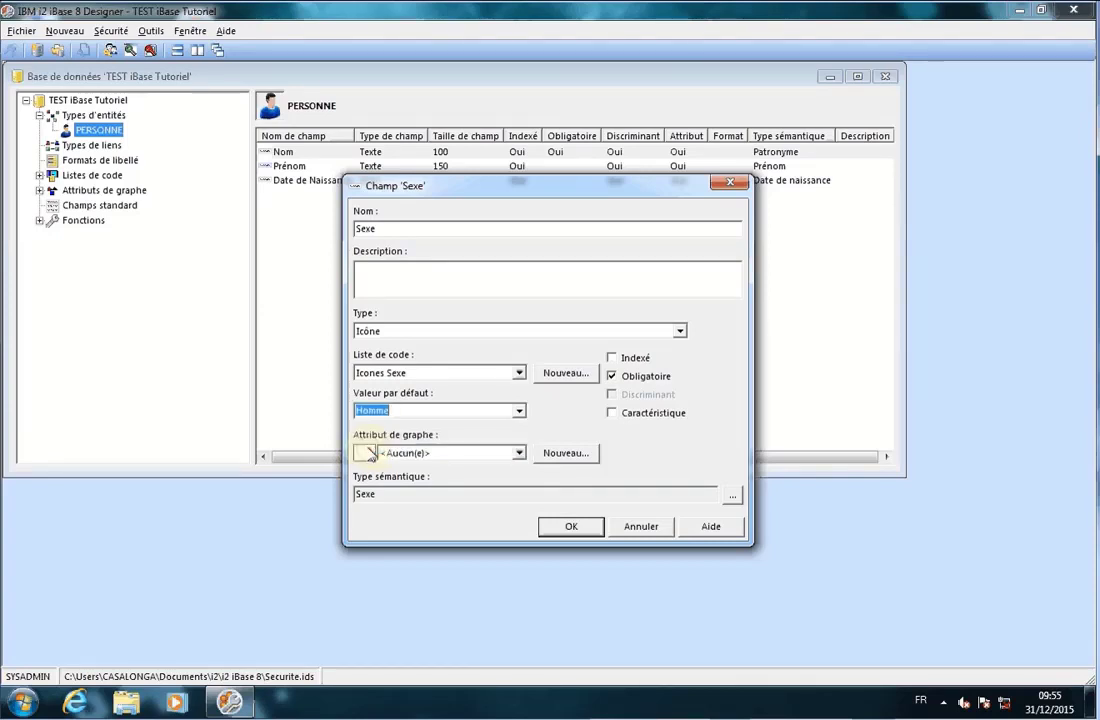
Step: Create a text graph attribute named Sexe with no symbol and not displayed on the chart, and save the Sexe field
click(566, 455)
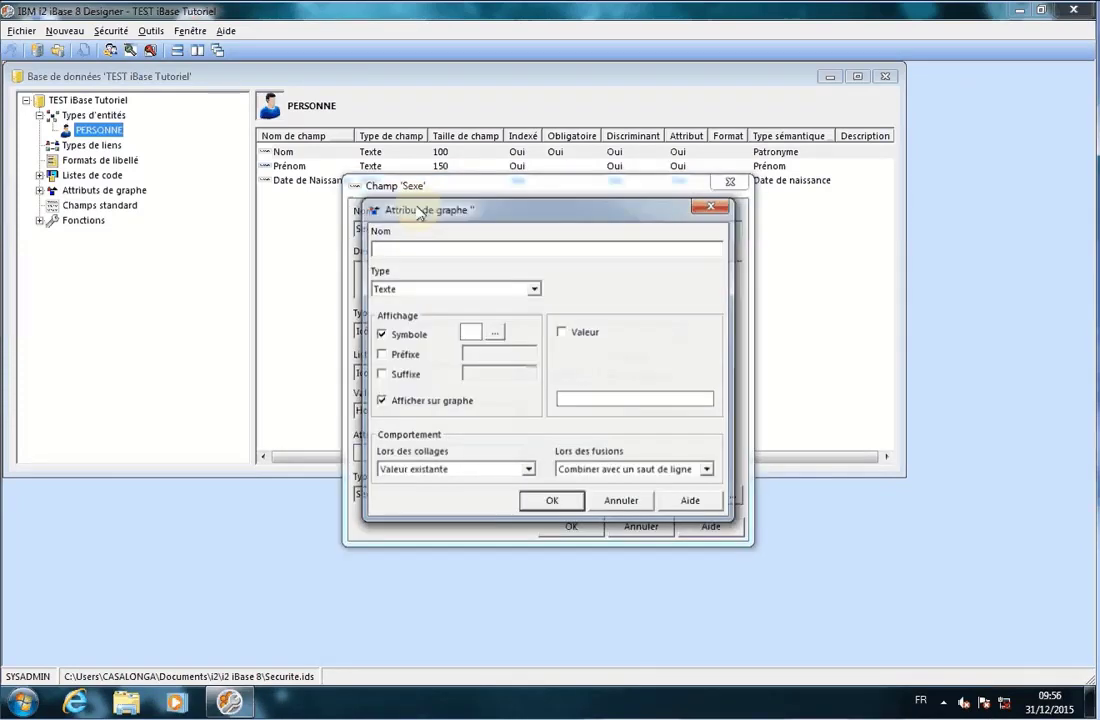
text(Sexe)
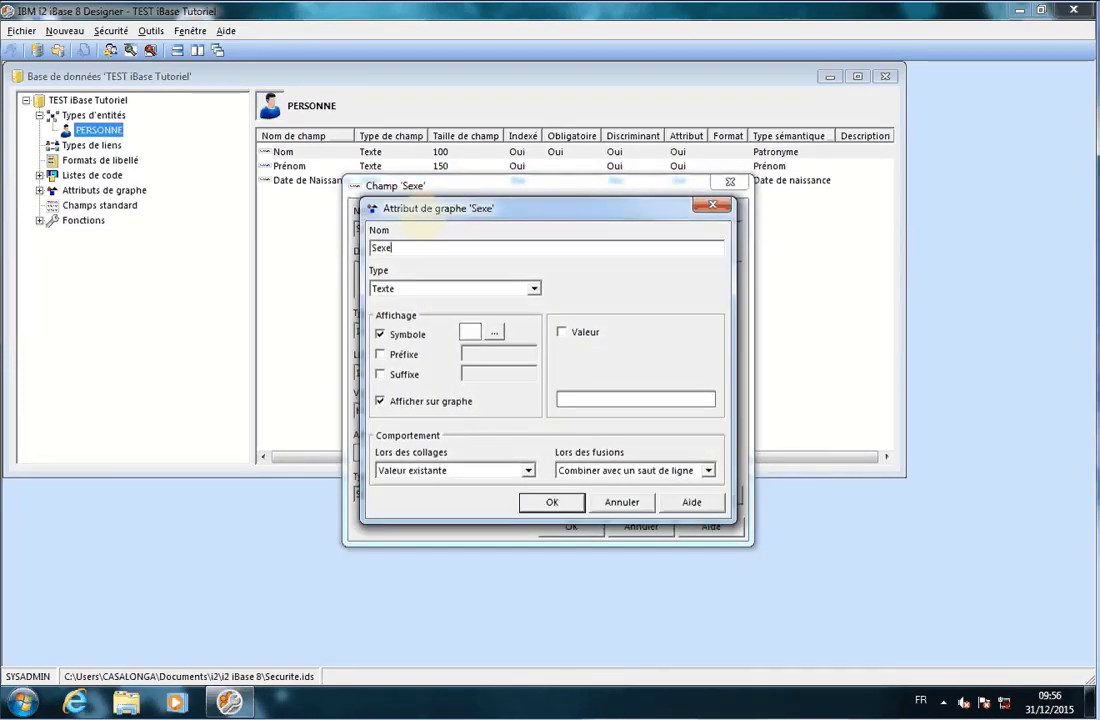
click(380, 335)
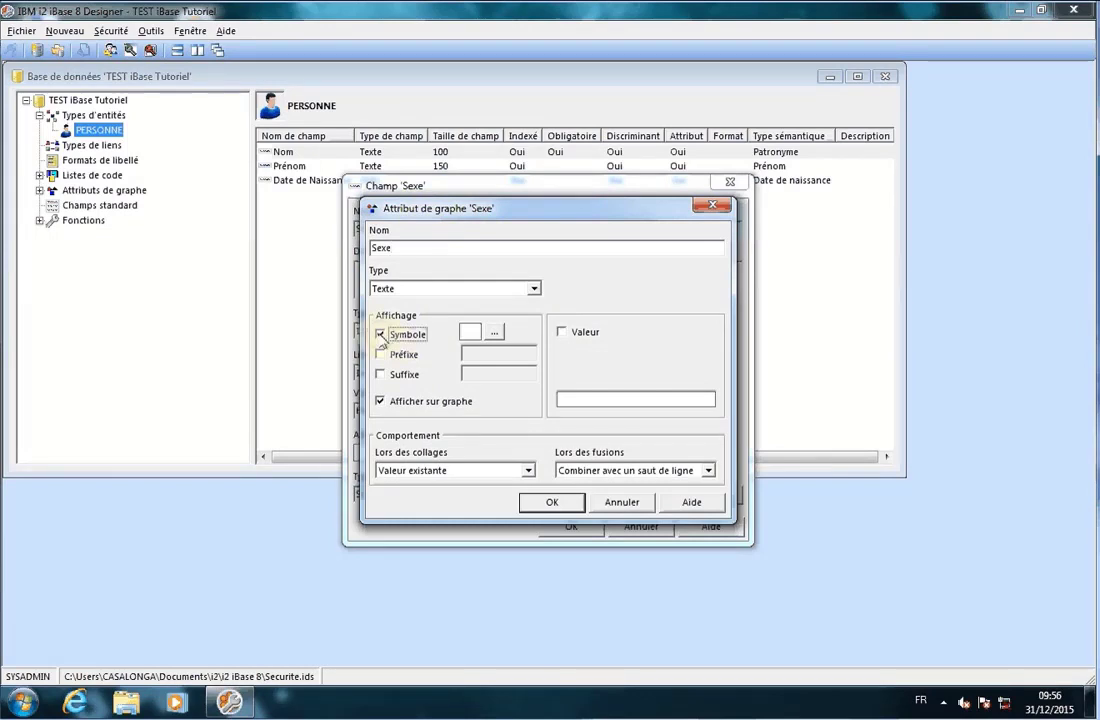
click(380, 334)
click(380, 401)
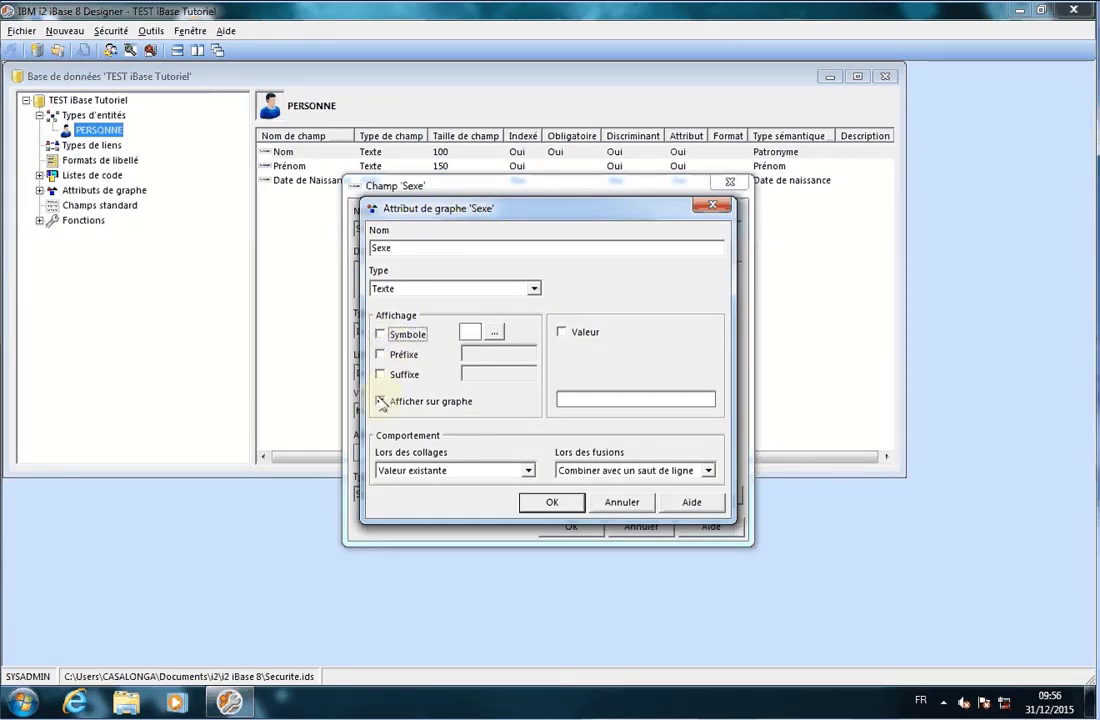
click(380, 401)
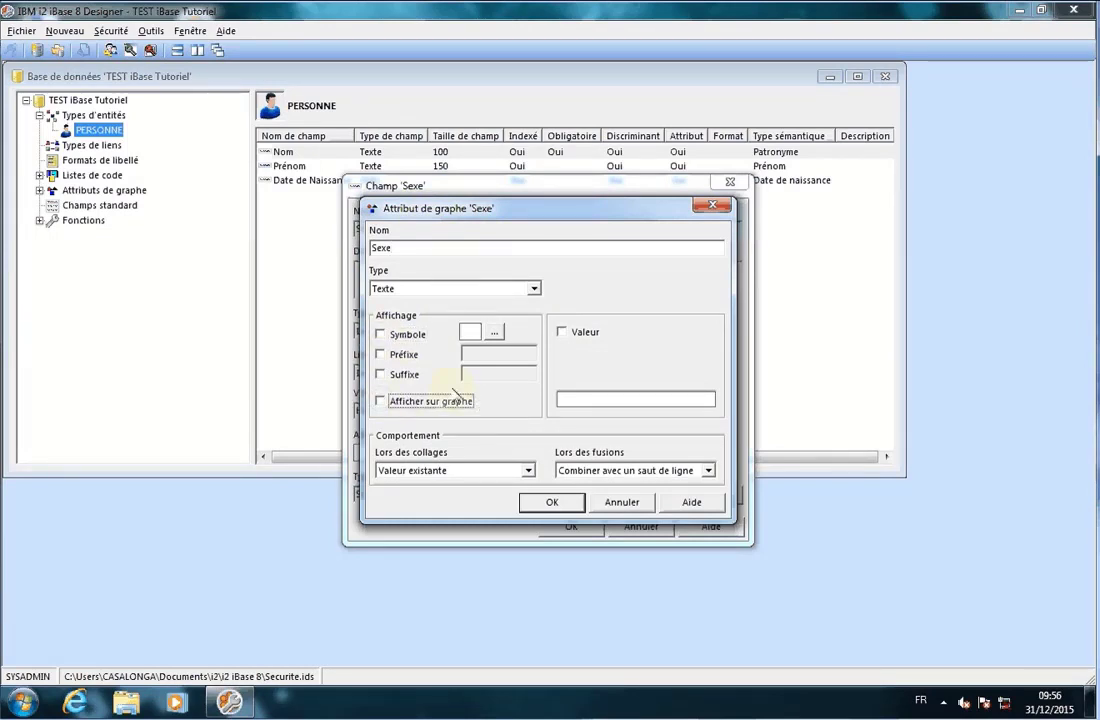
click(551, 503)
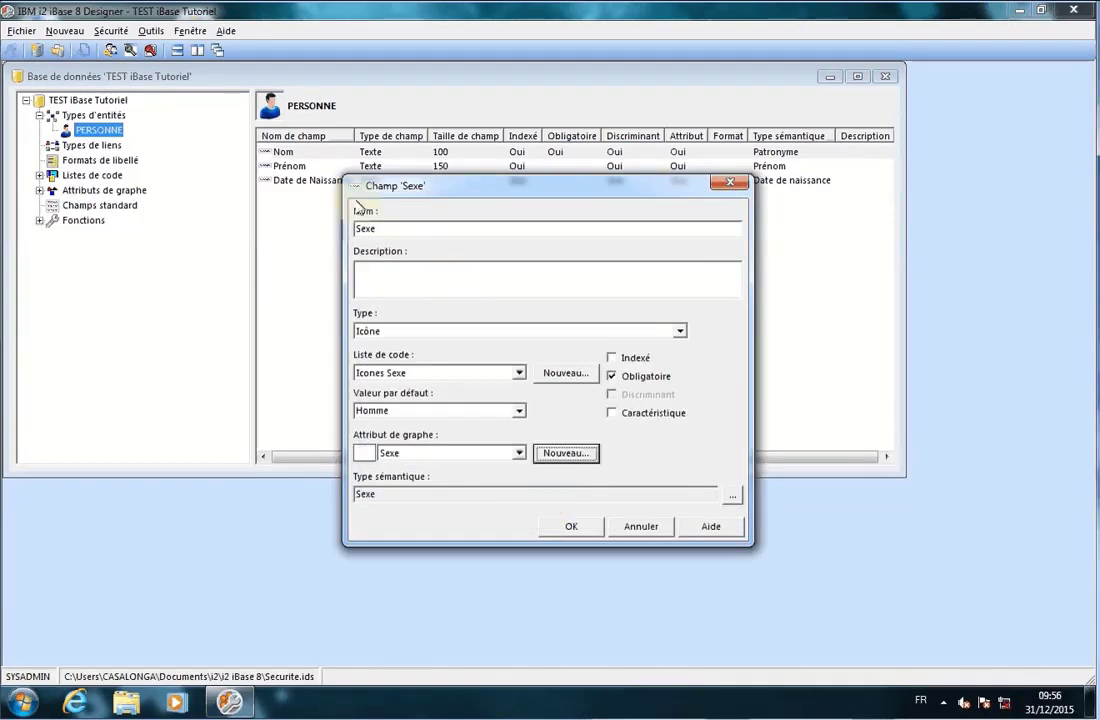
click(575, 530)
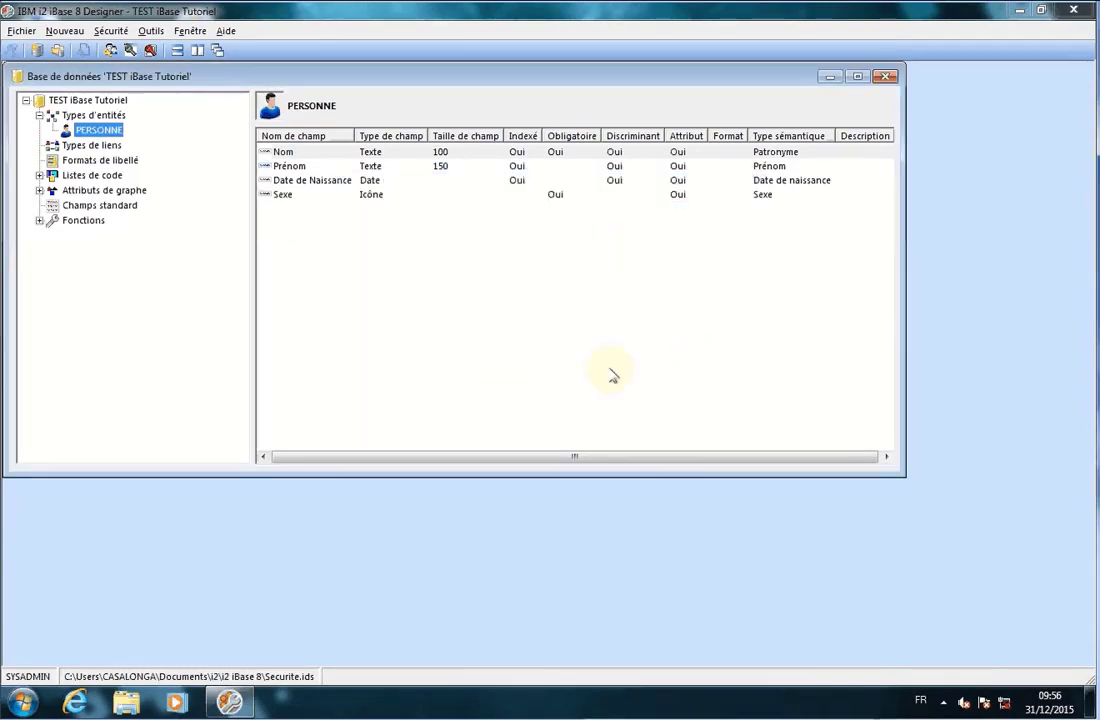
Step: Check the entity definition sheet in Word for the row after Sexe, and create a new PERSONNE field named Nationalité in iBase Designer
mouse_move(410, 703)
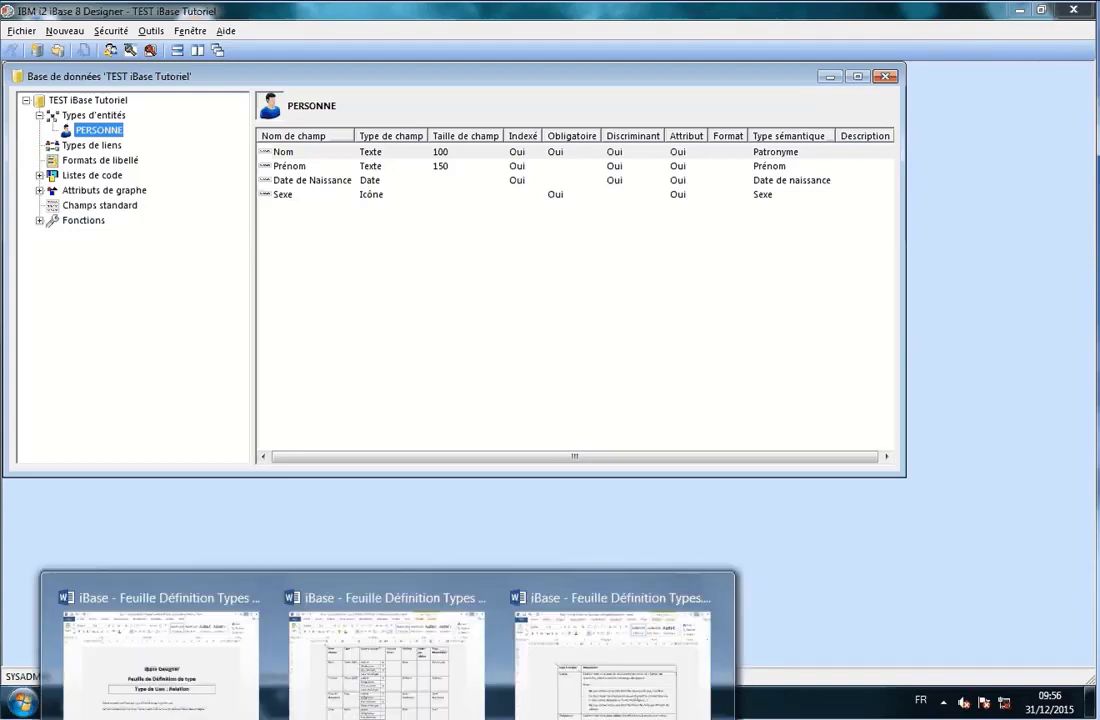
click(417, 687)
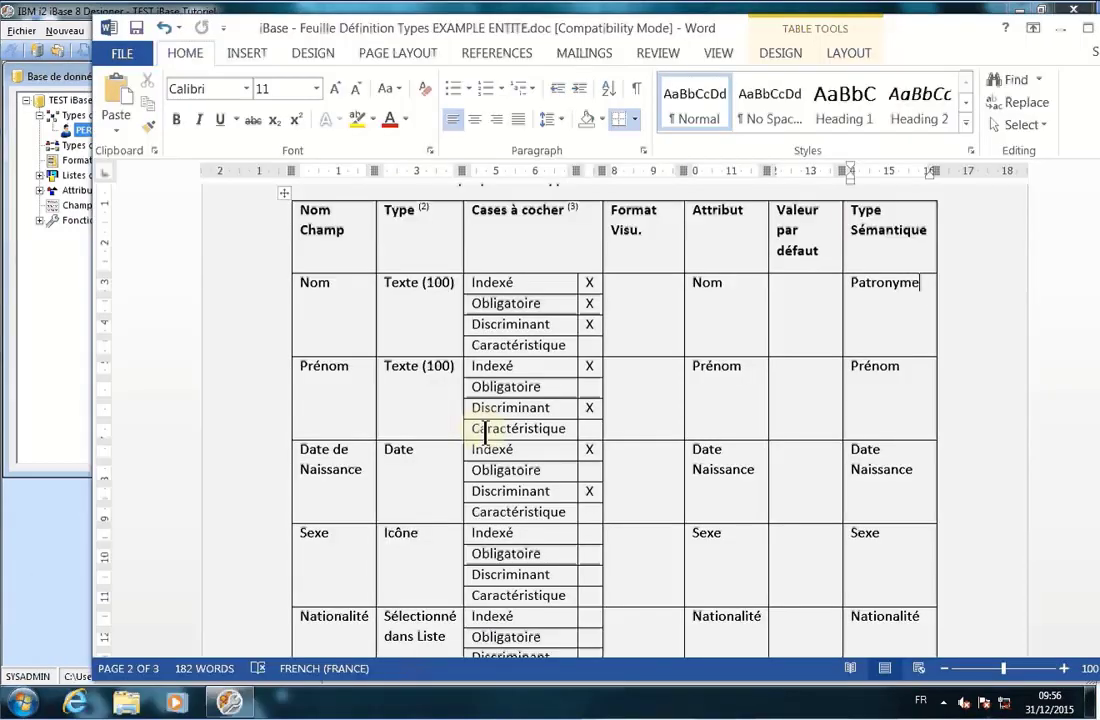
click(274, 529)
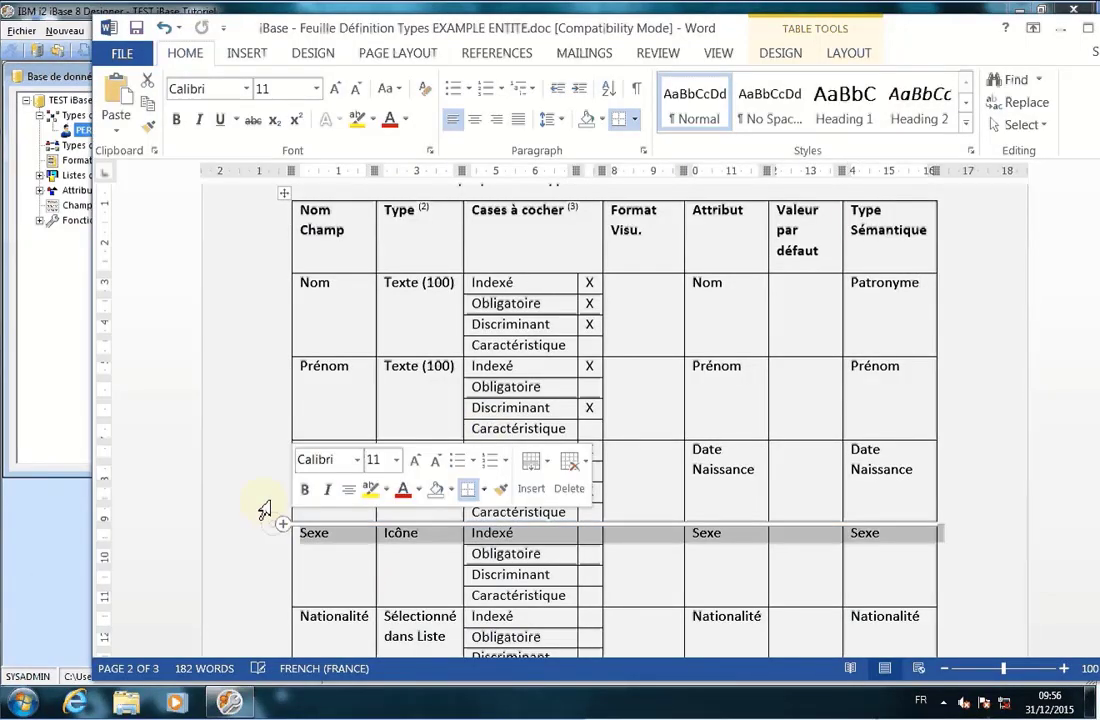
scroll(258, 494, down, 4)
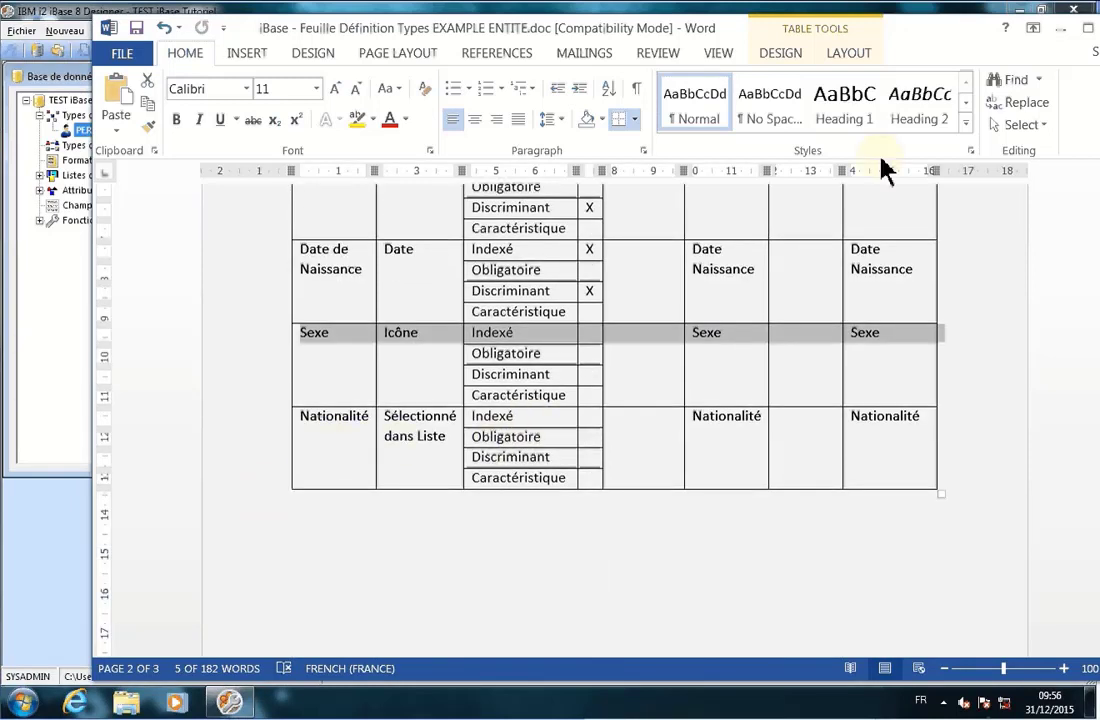
click(1062, 33)
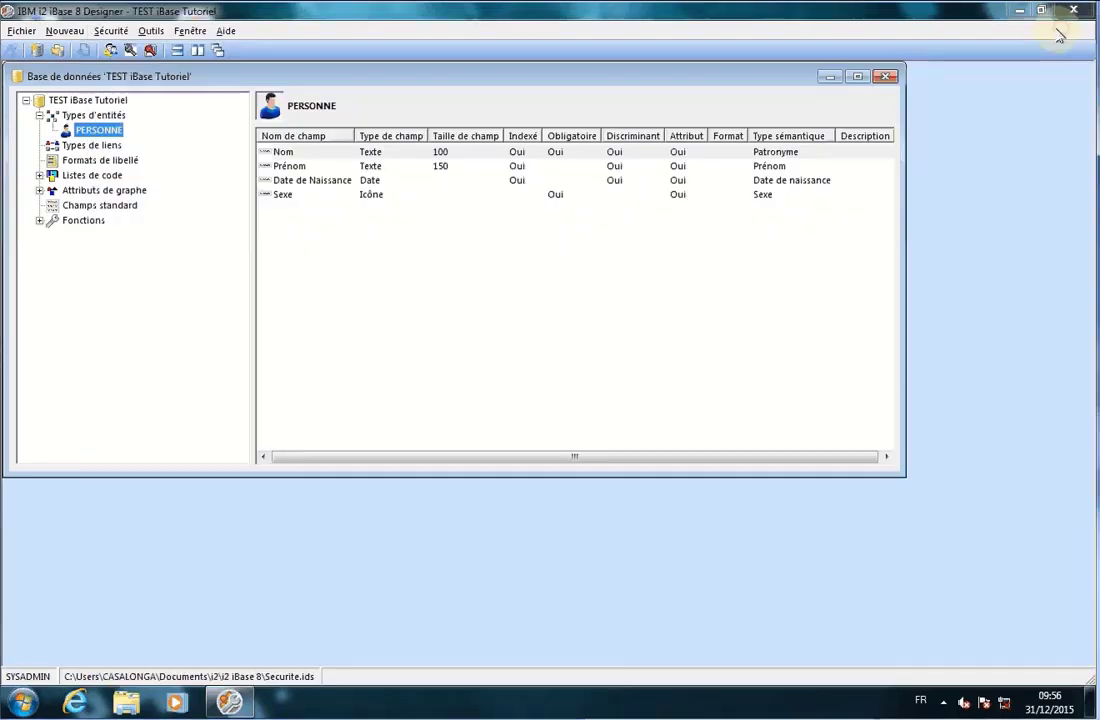
right_click(325, 266)
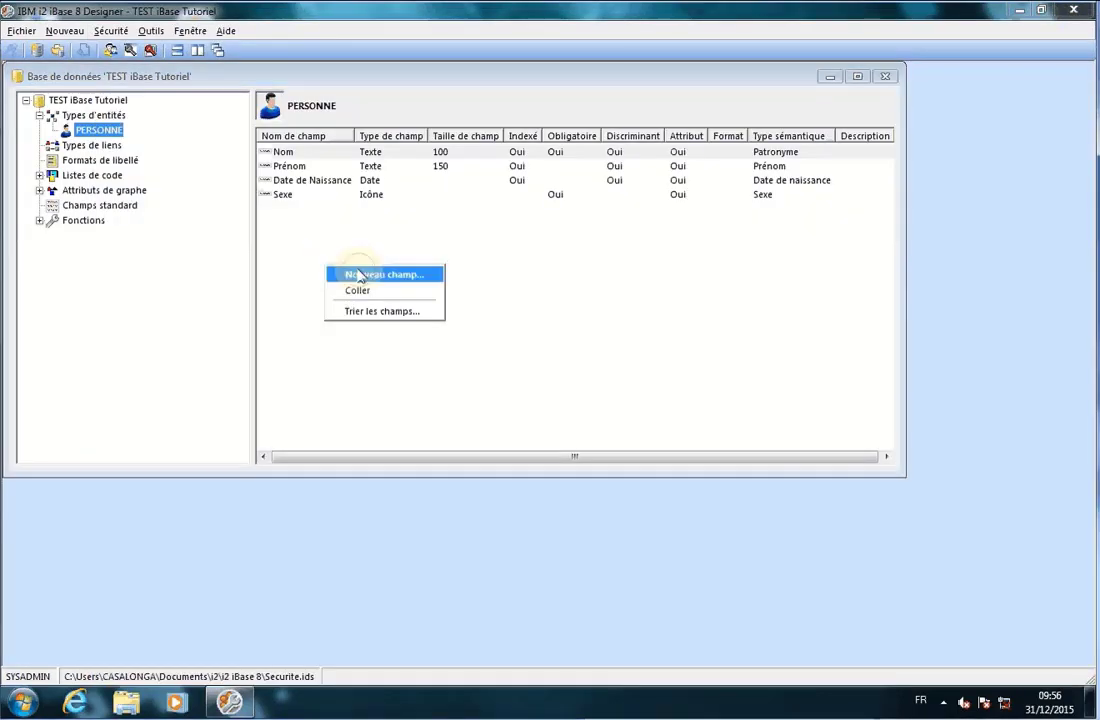
click(360, 274)
text(Nationalité)
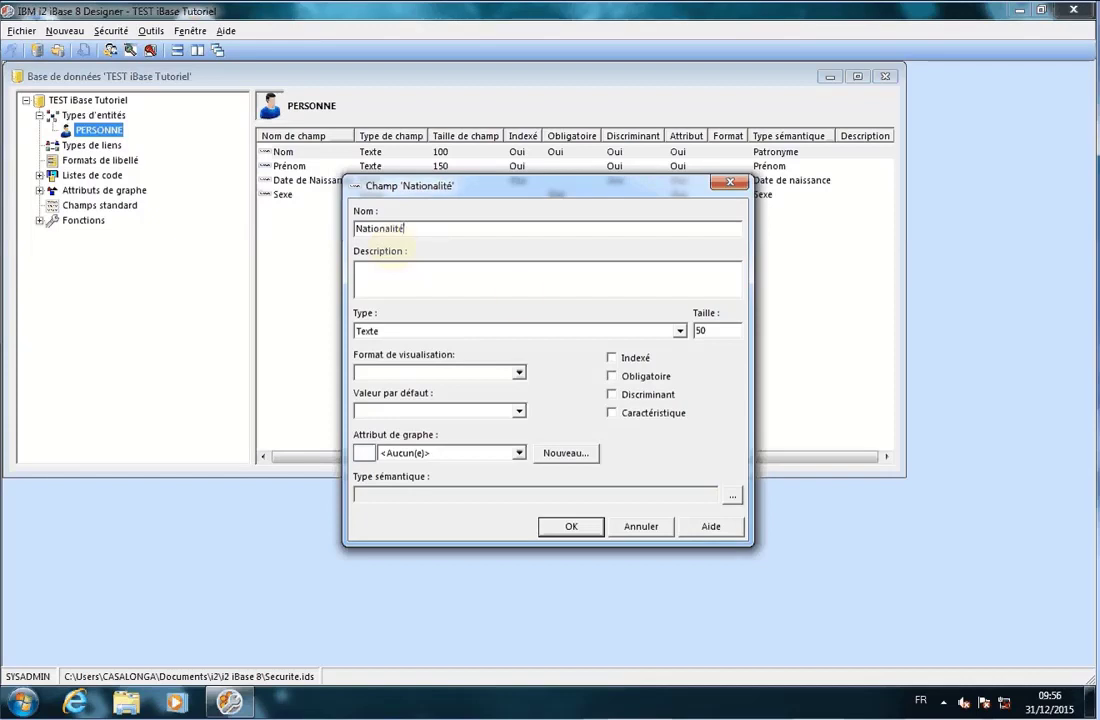
Step: Enter the description "Nationalité de la Personne" for the Nationalité field
click(429, 277)
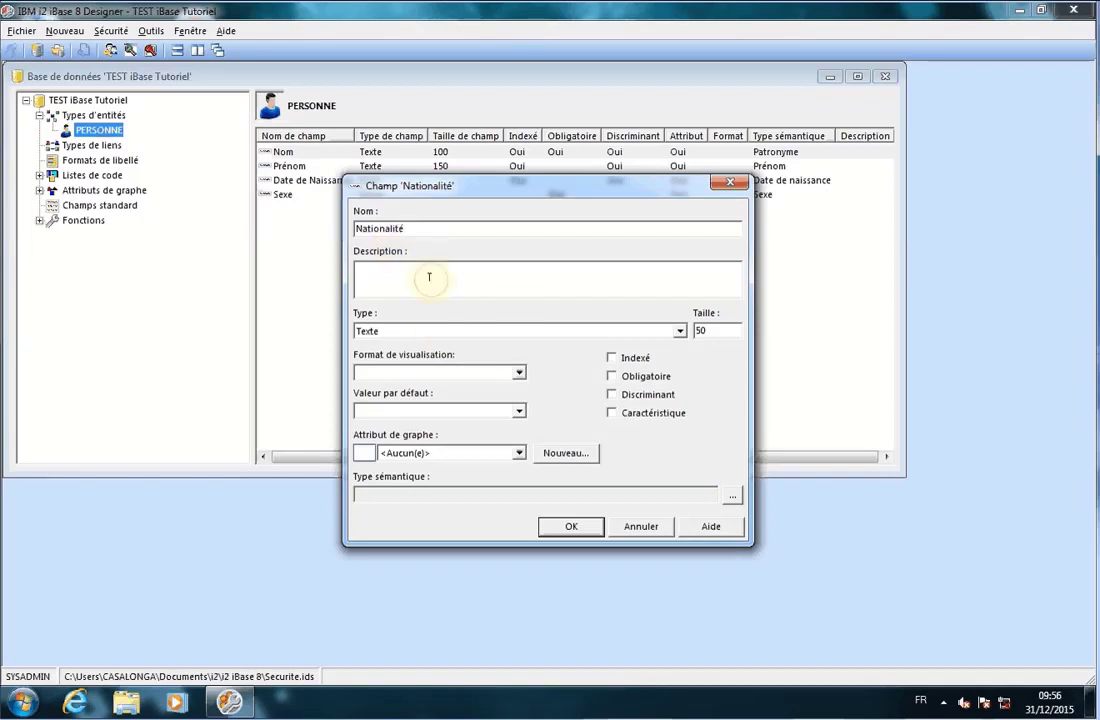
text(nationalit)
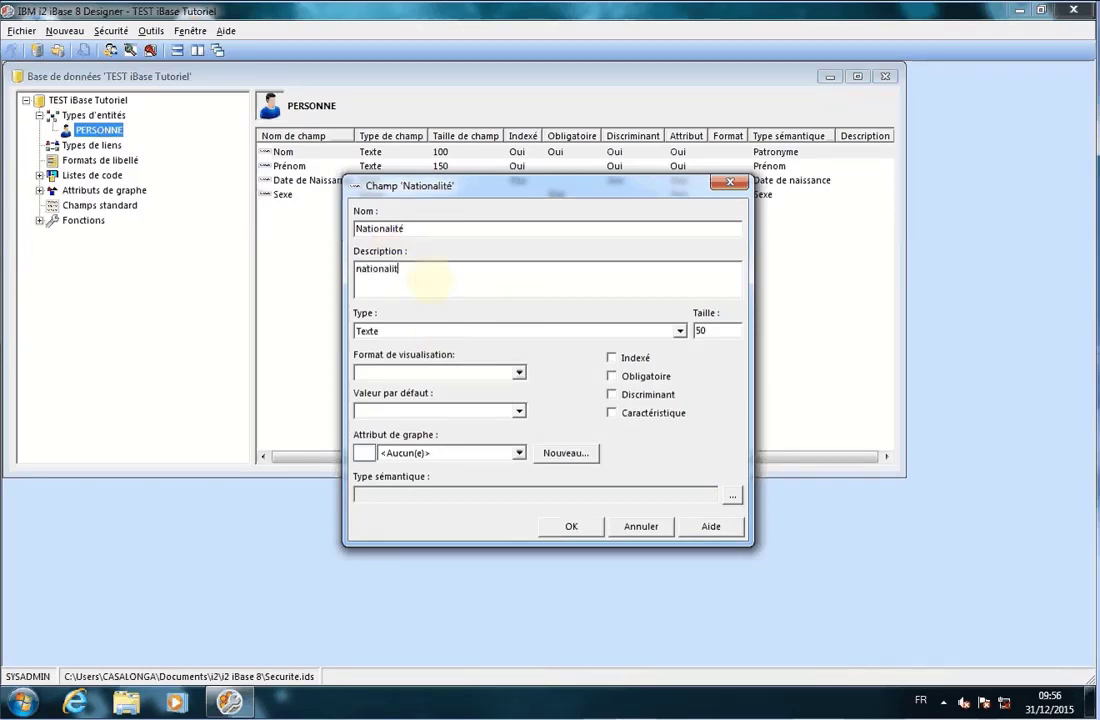
text(é de la Personne)
key(Home)
key(shift+Right)
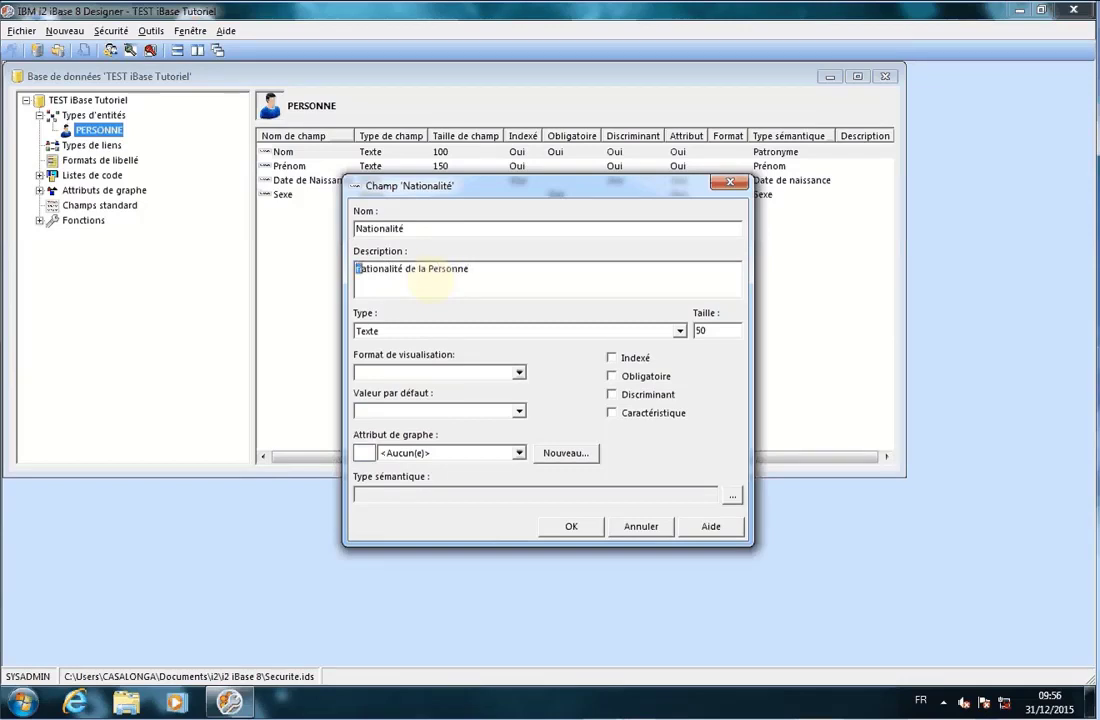
text(N)
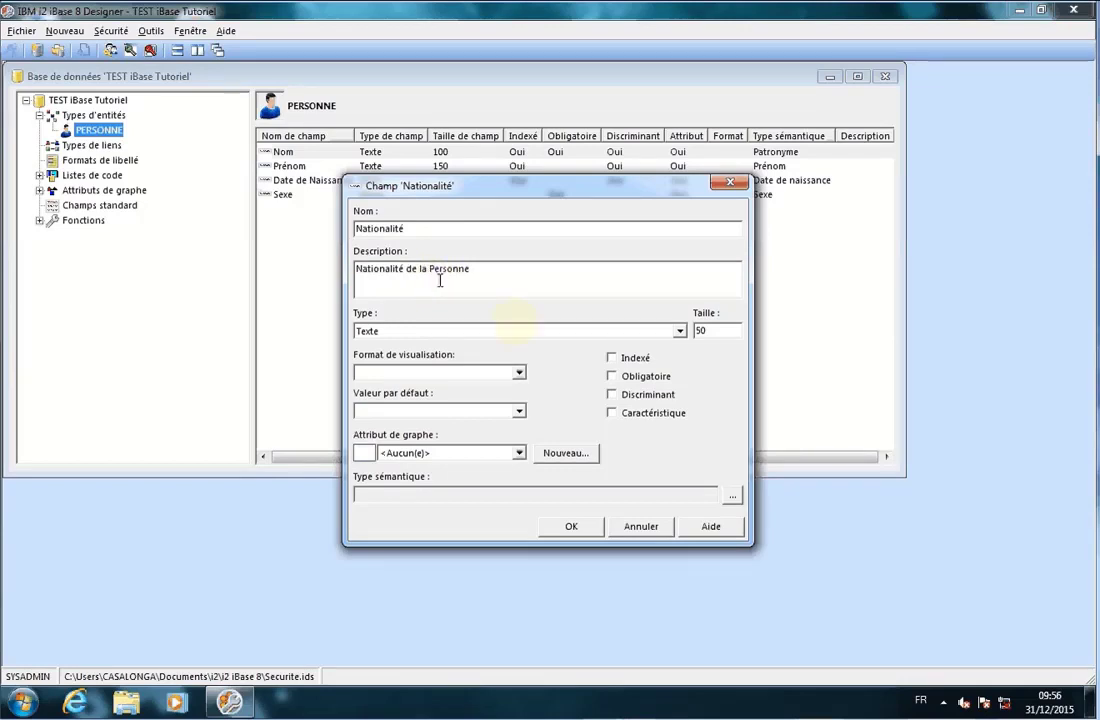
Step: Set the field type to Proposé depuis une liste de code and start a new code list named Nationalité
click(680, 330)
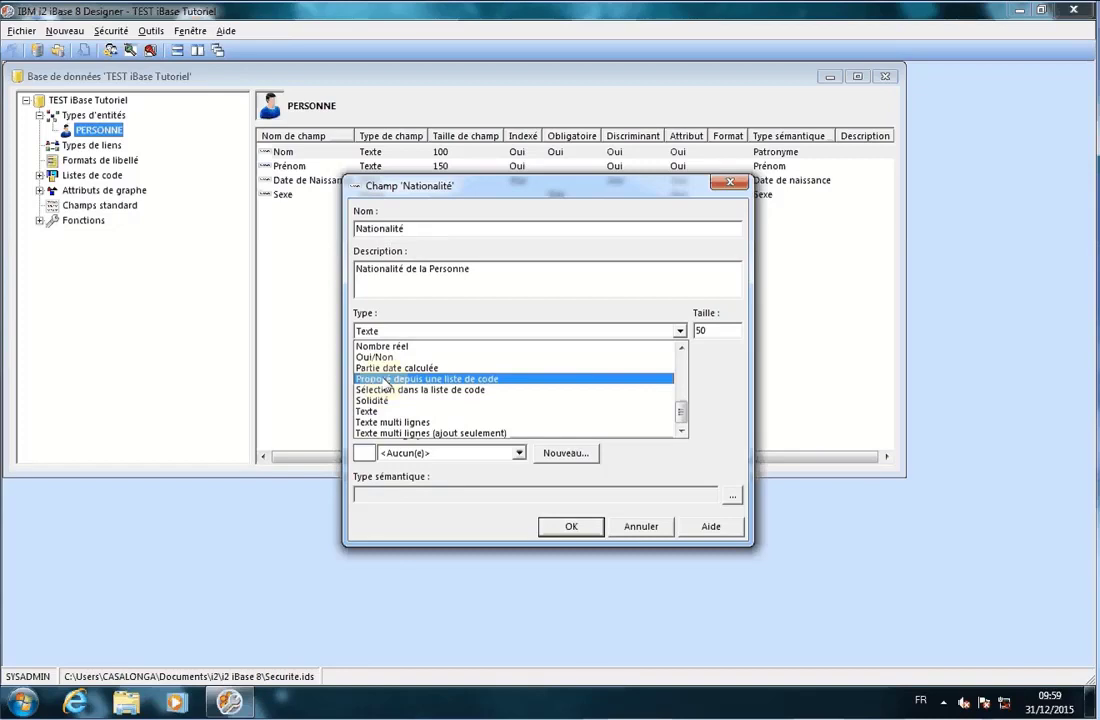
click(386, 380)
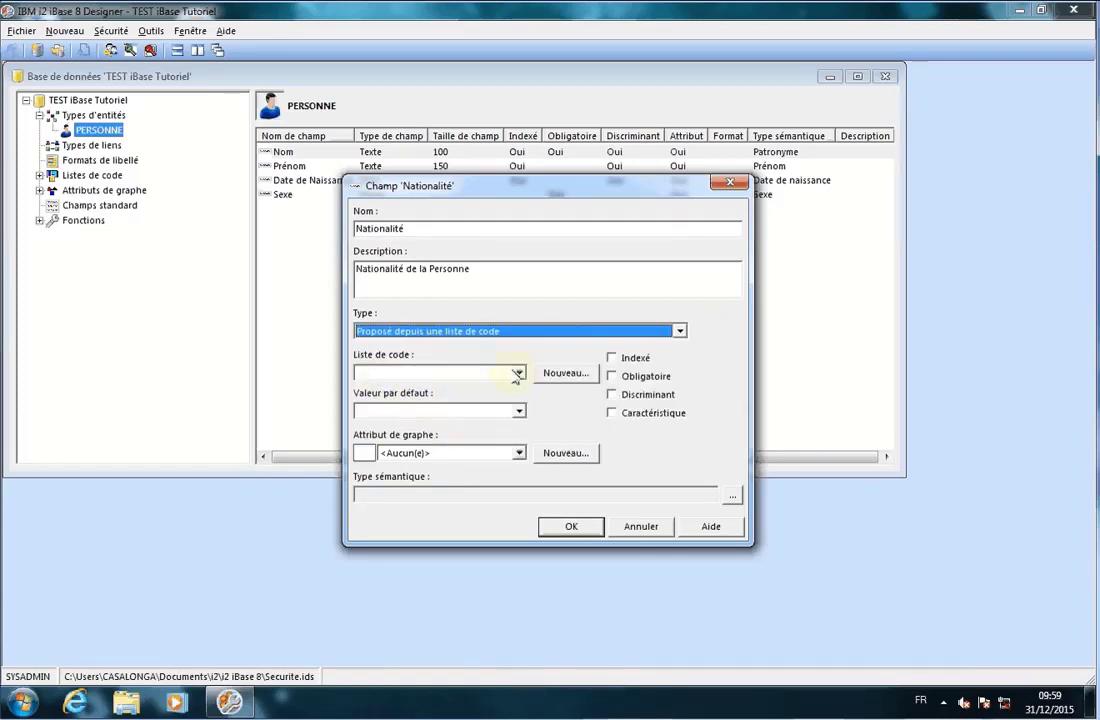
click(566, 373)
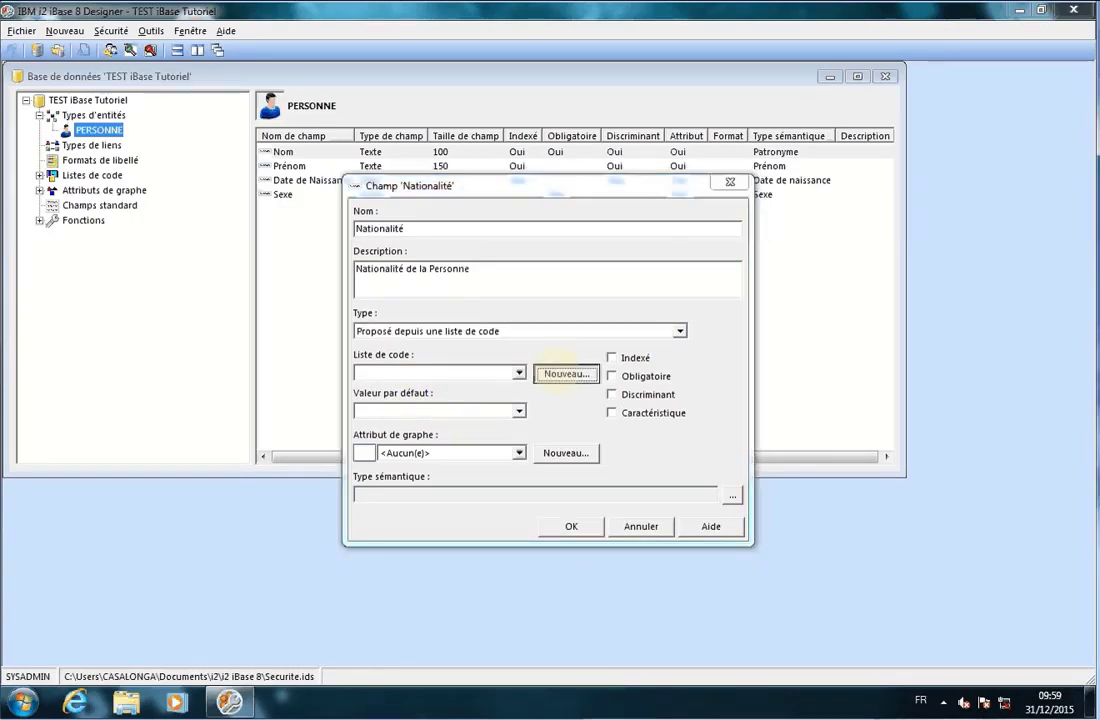
text(Nat)
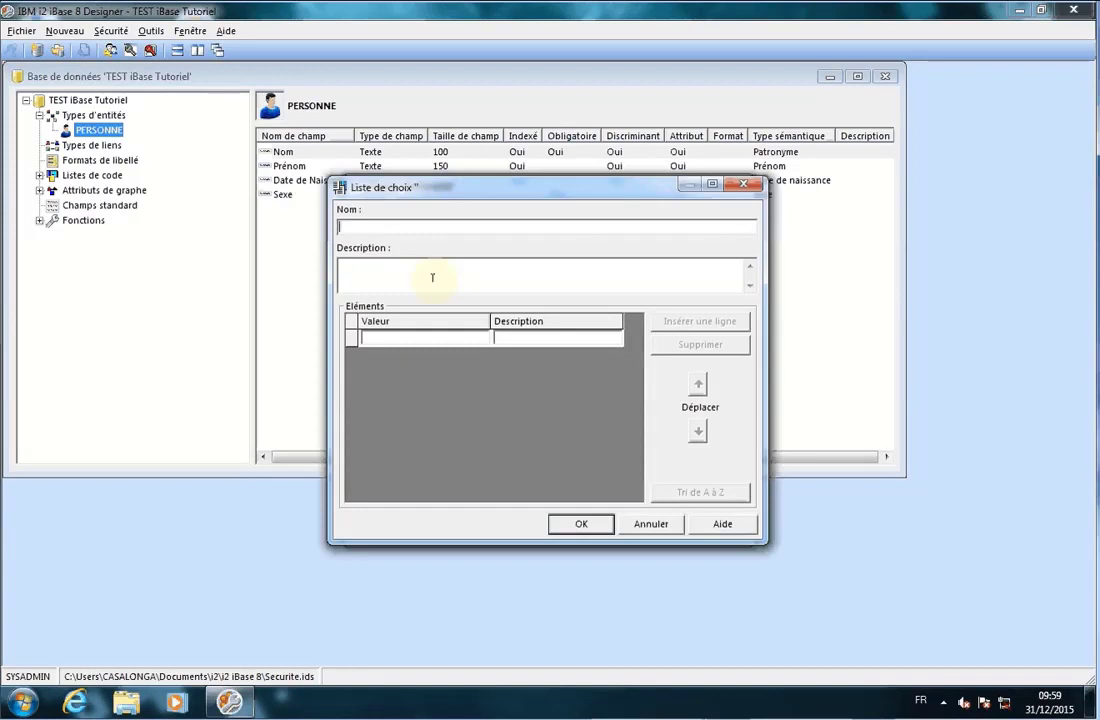
text(ionalité)
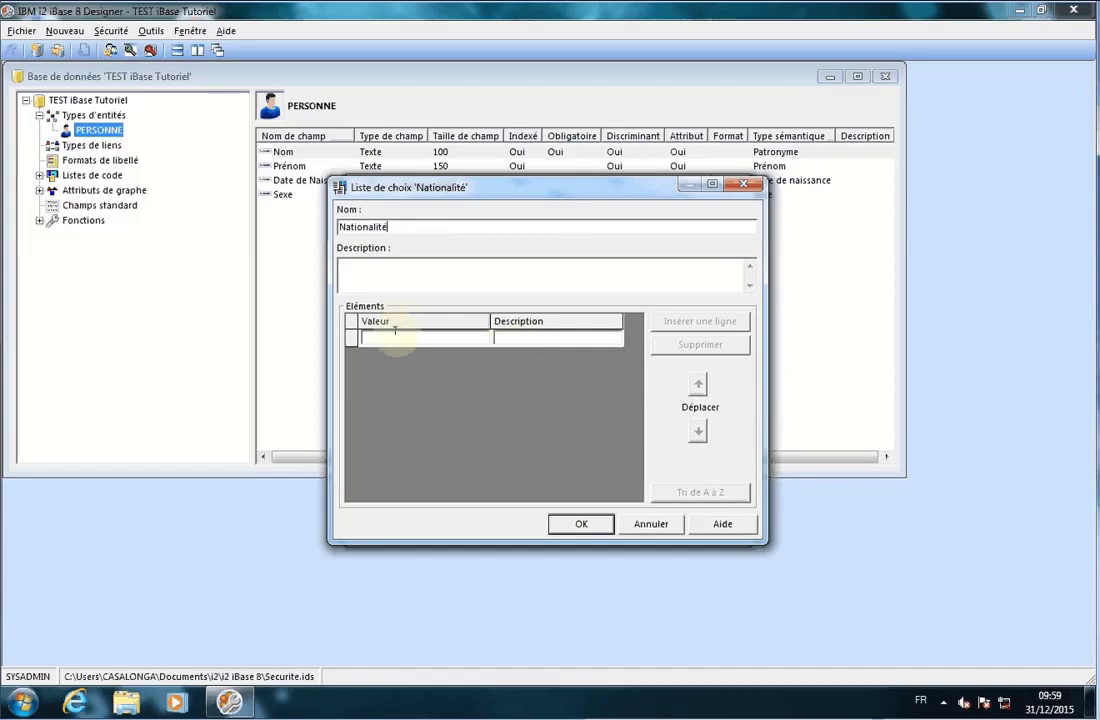
Step: Fill the Nationalité code list with the values Français, Italien, Anglais and Américain, and save the list
text(français)
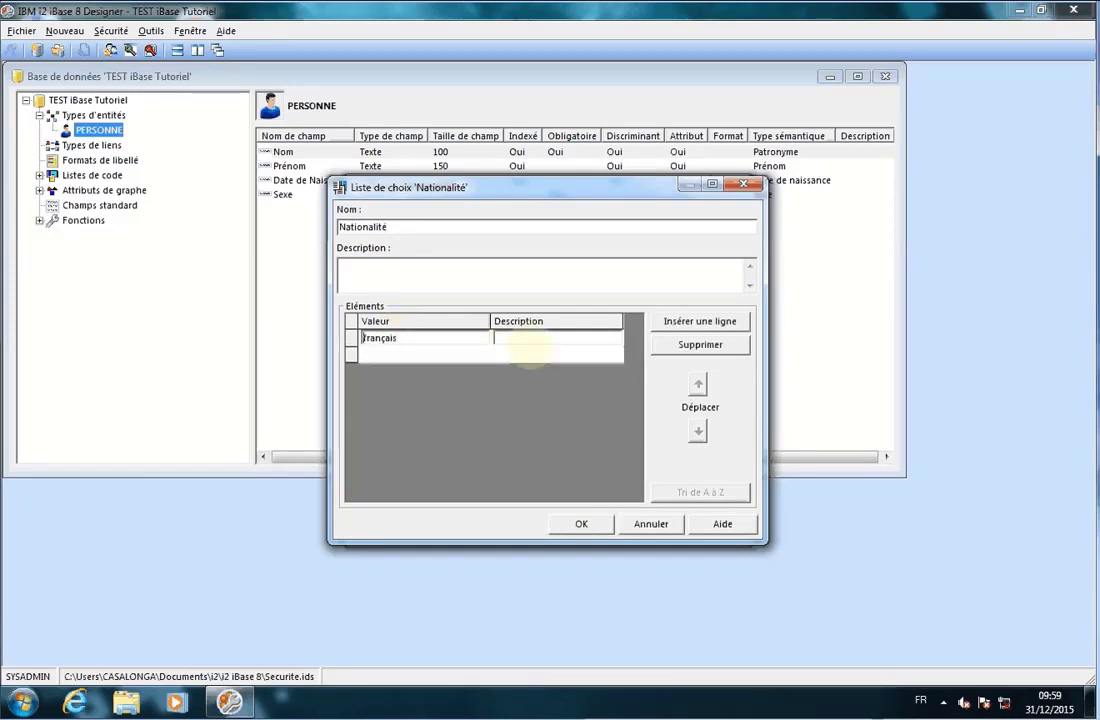
text(F)
key(Tab)
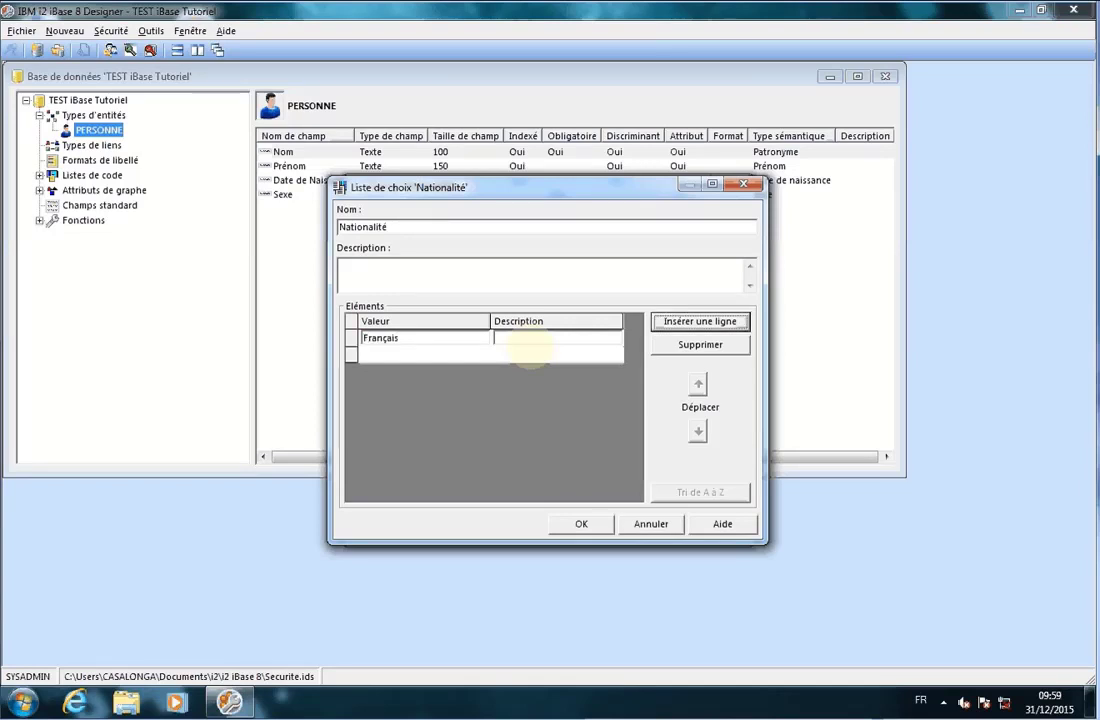
click(417, 354)
text(Italien)
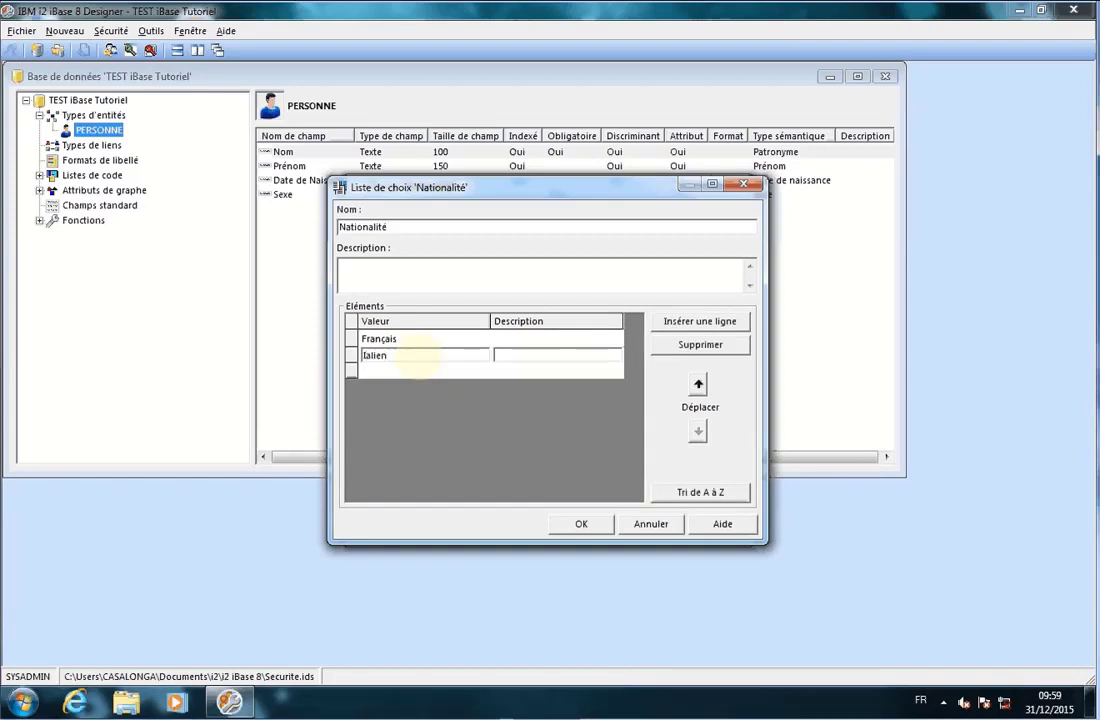
key(Return)
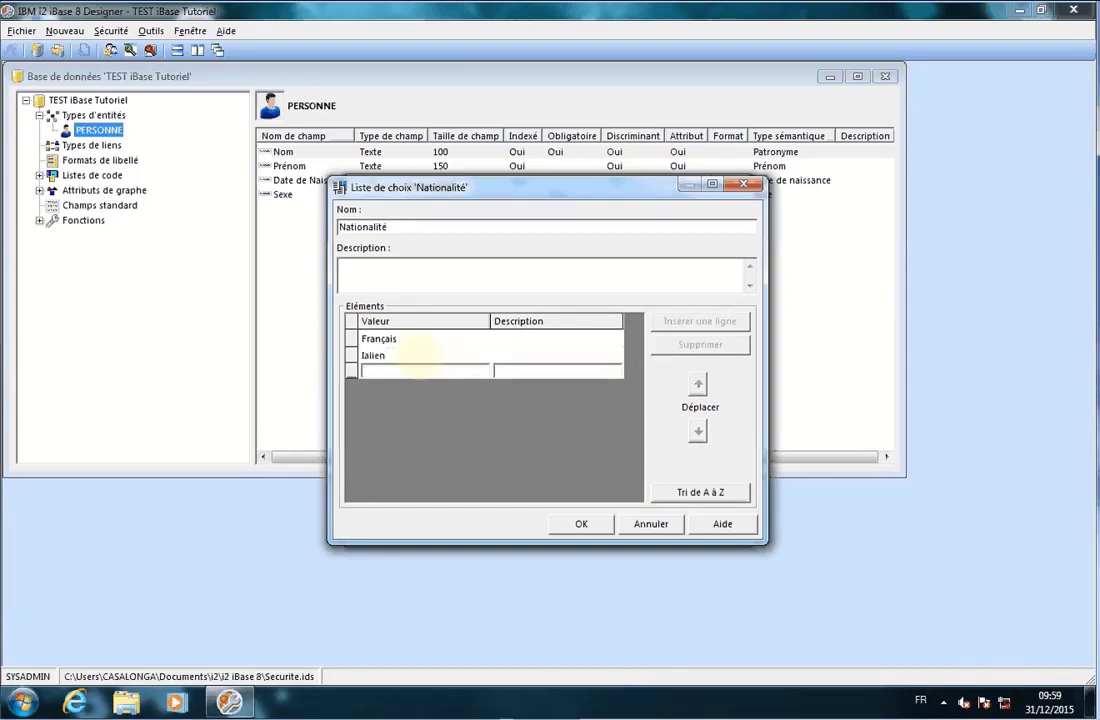
text(Anglais)
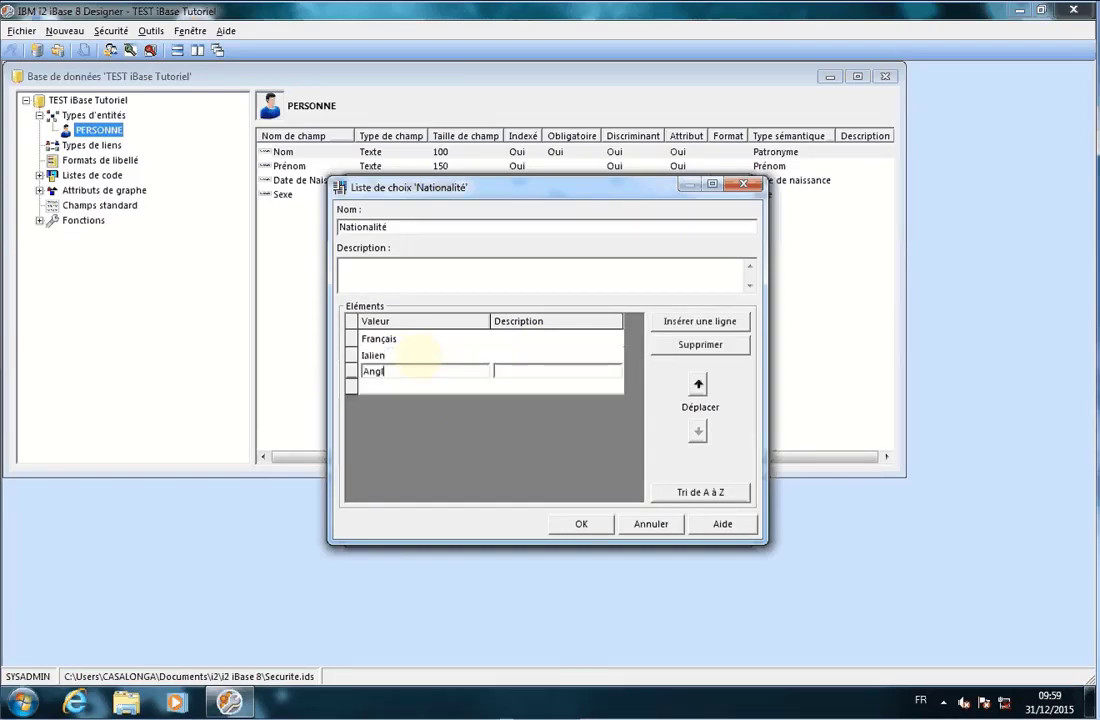
key(Return)
text(Amér)
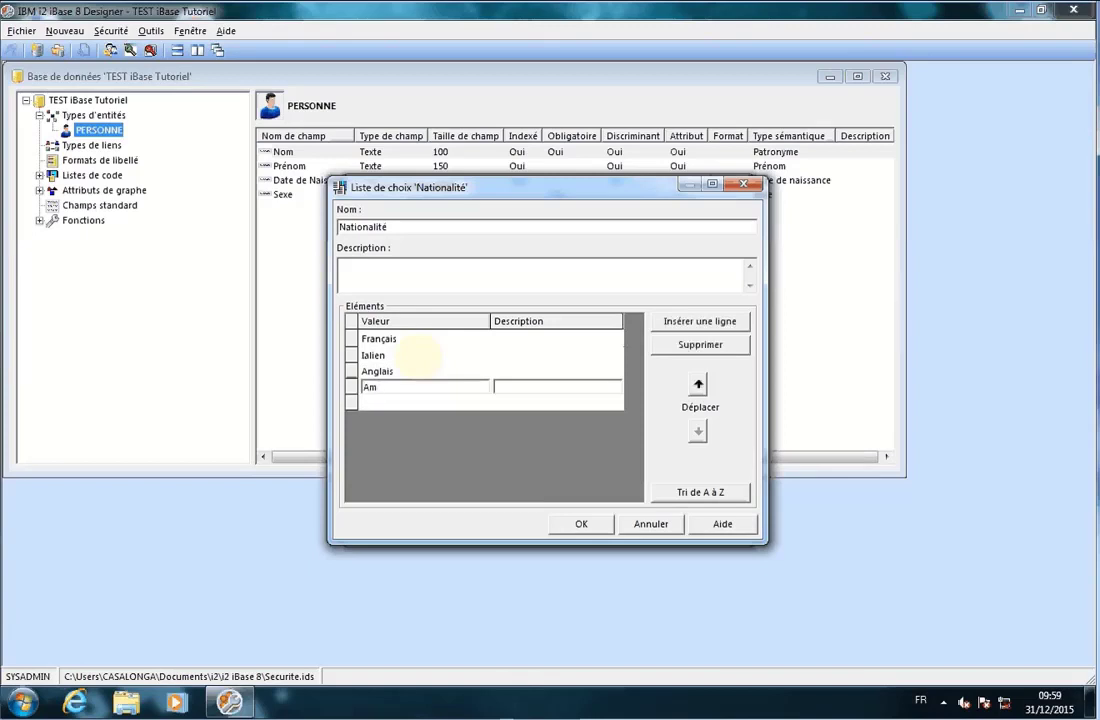
text(in)
click(400, 404)
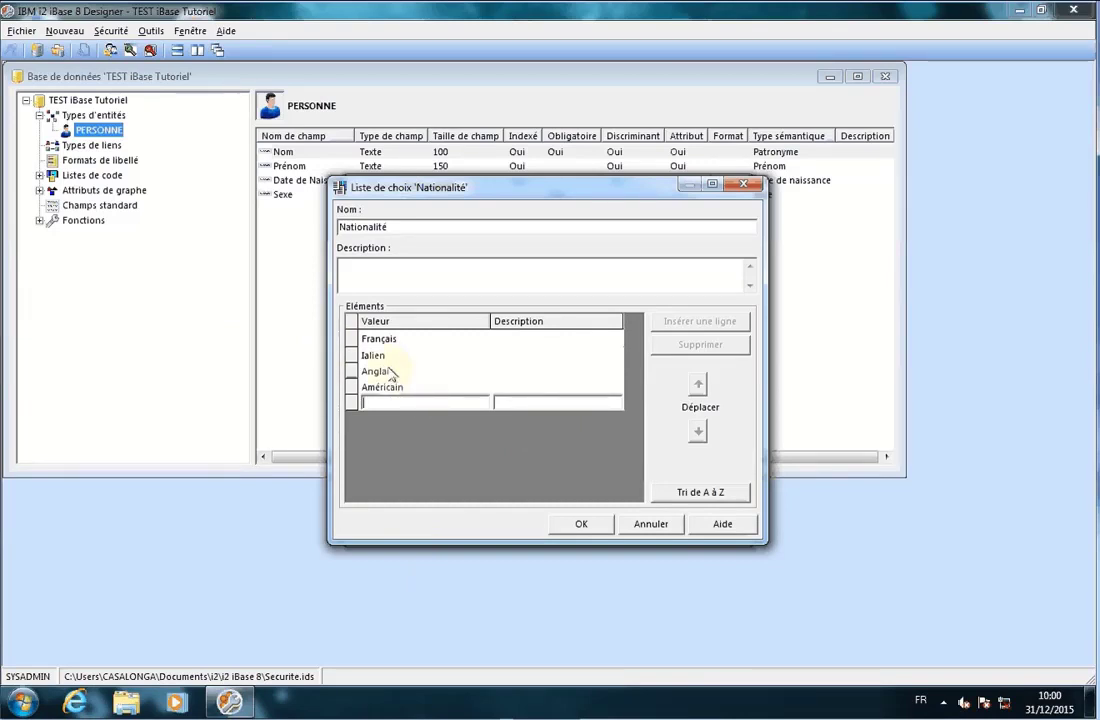
click(581, 525)
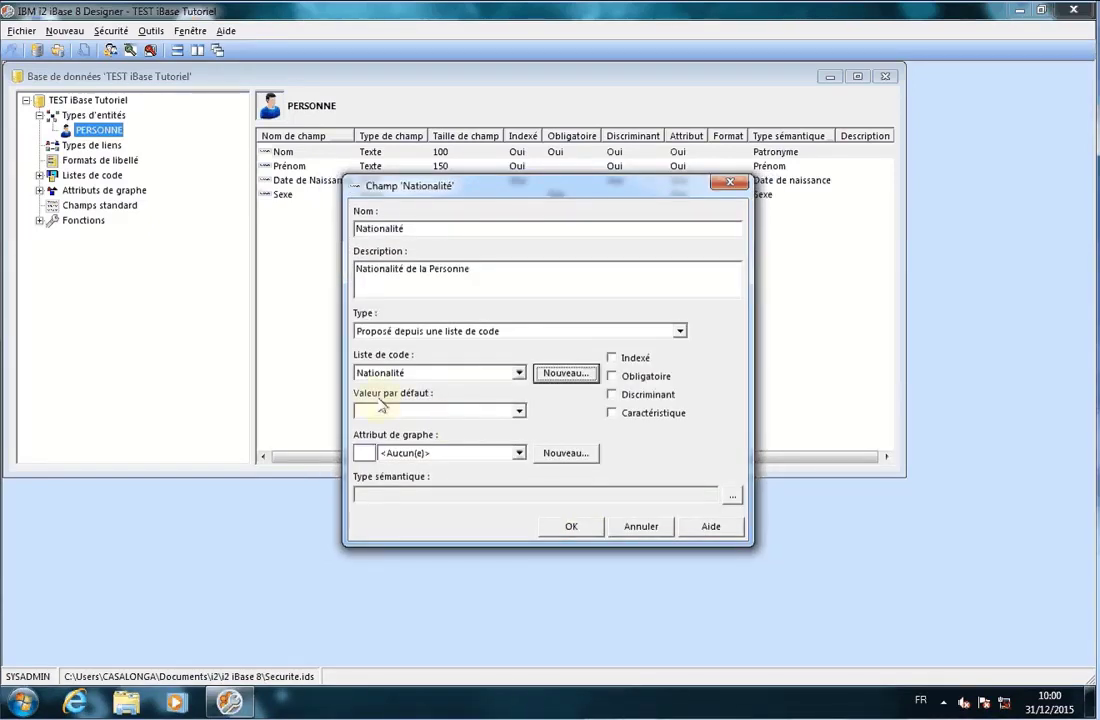
Step: Set the Nationalité field's default value to Français and start a new graph attribute named Nationalité
click(519, 410)
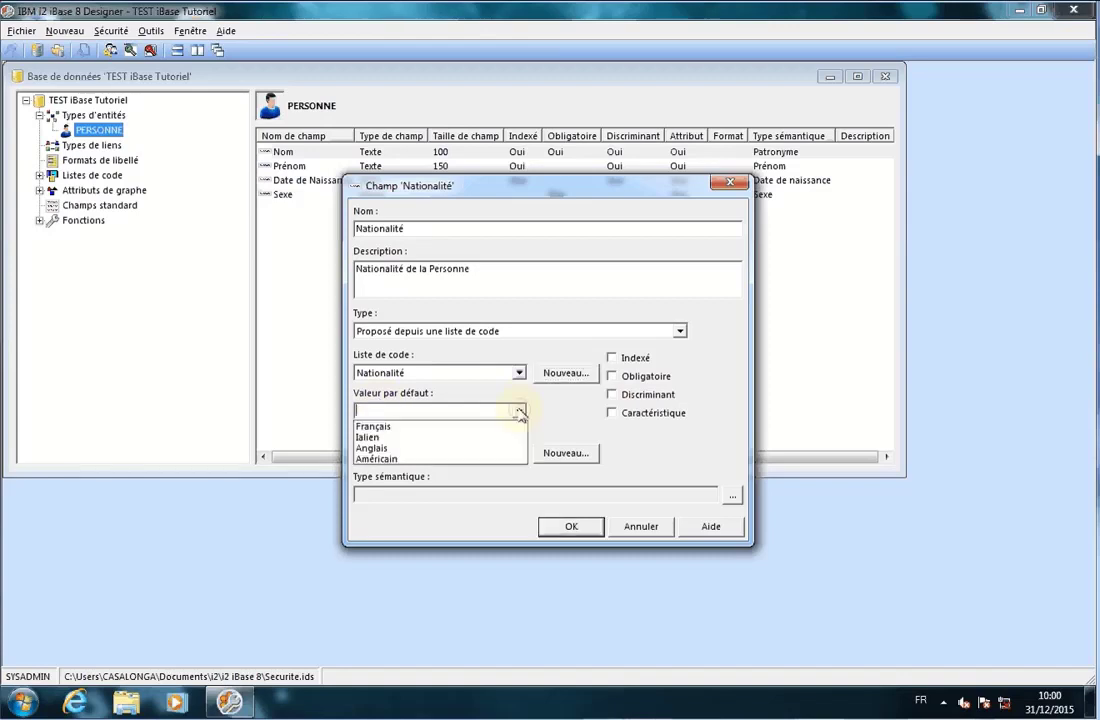
click(390, 426)
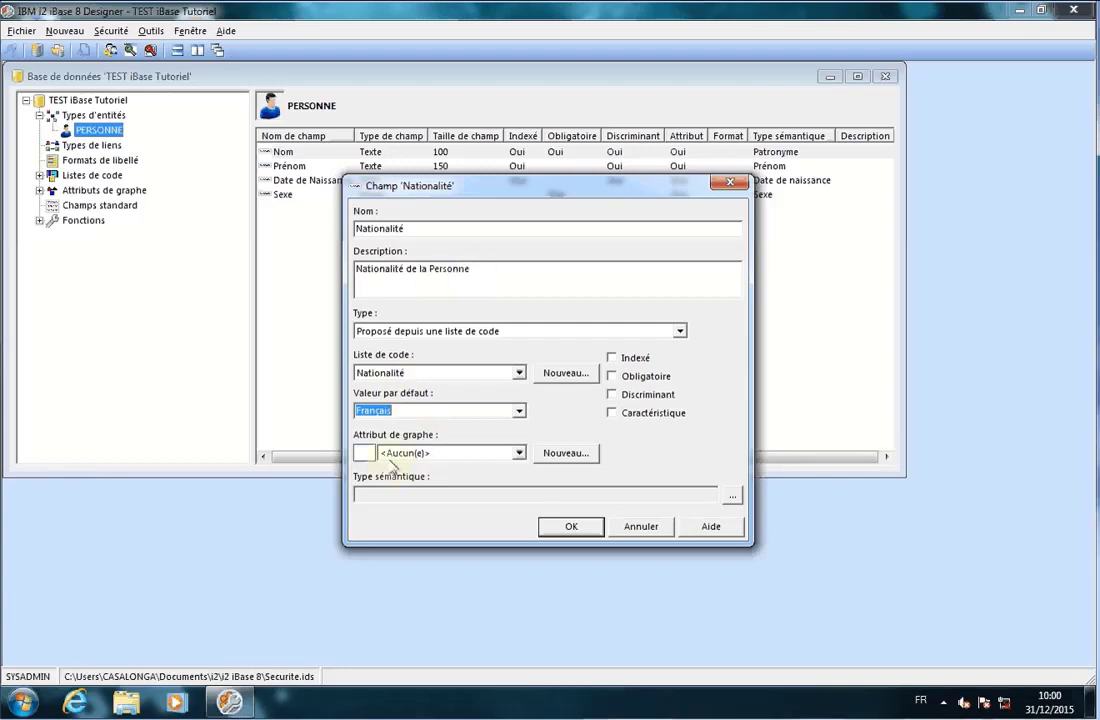
click(561, 455)
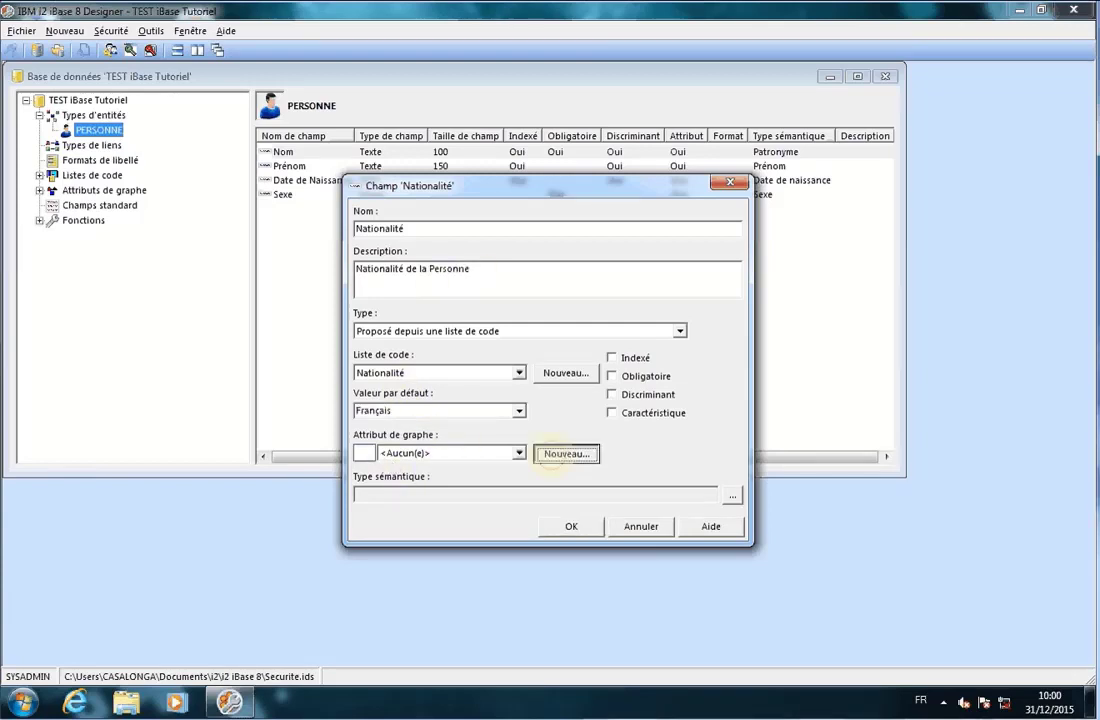
text(Nationalité)
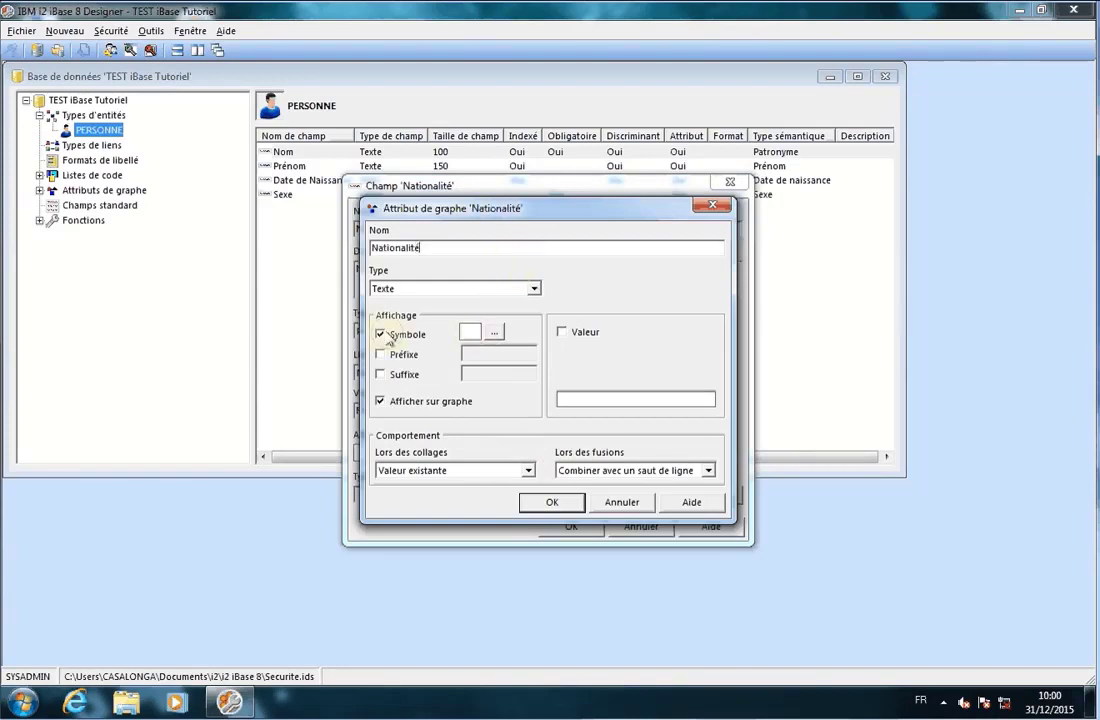
Step: Disable Symbole and Afficher sur graphe for the Nationalité graph attribute and save it
click(380, 334)
click(380, 400)
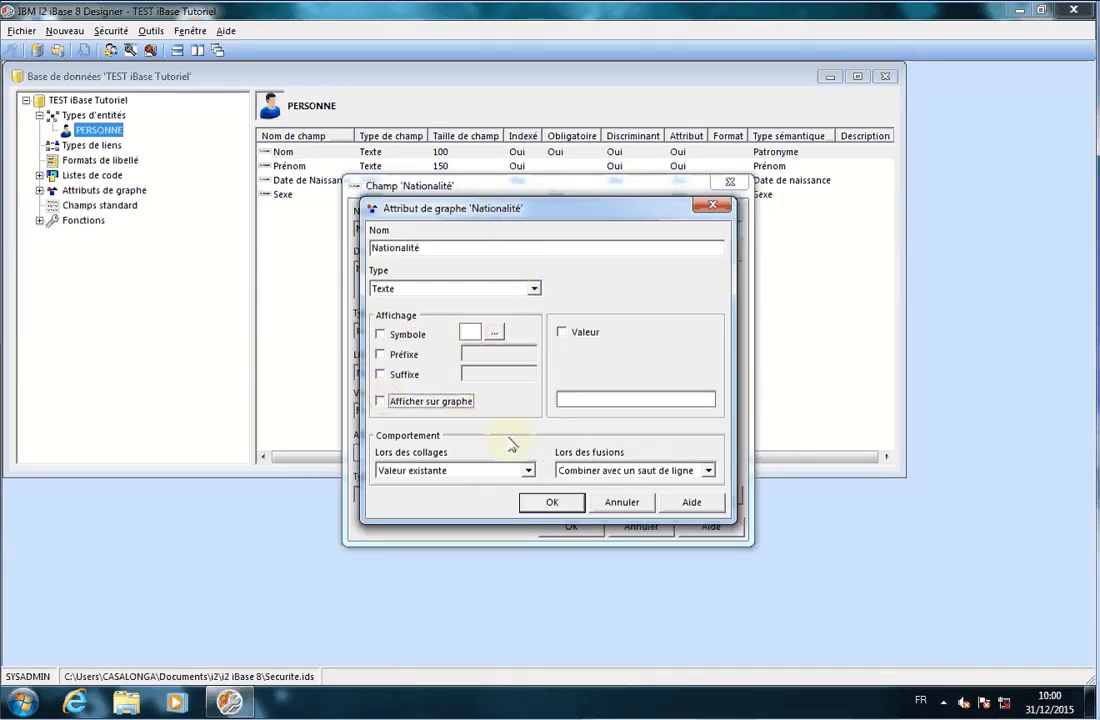
click(550, 502)
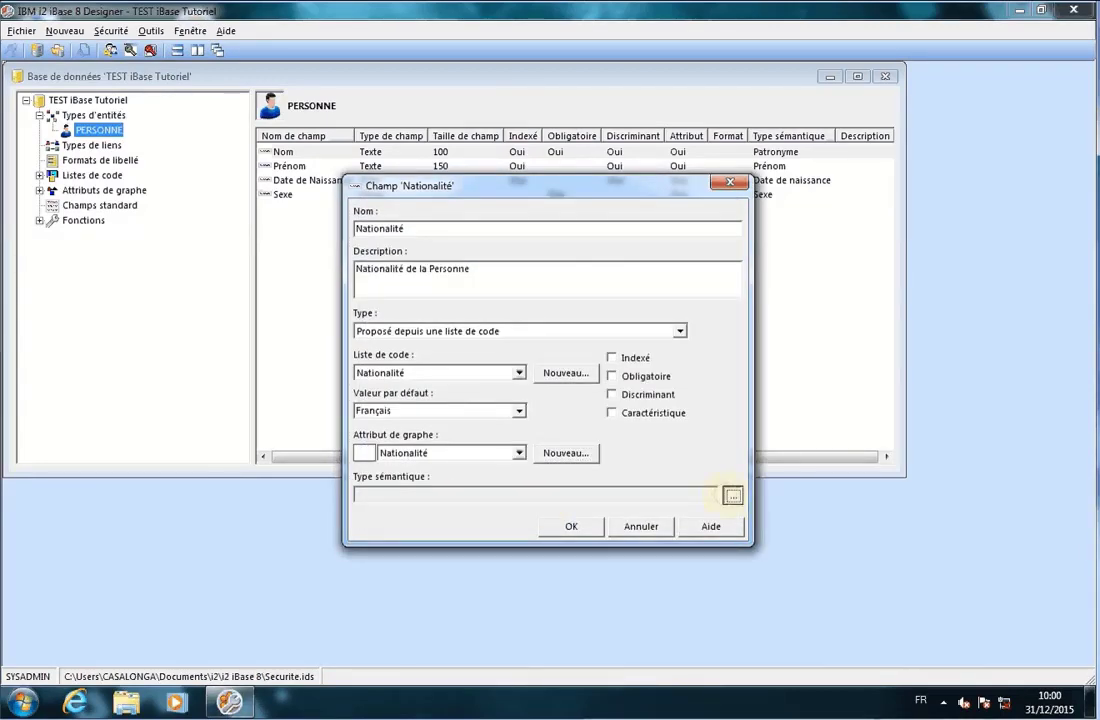
Step: Assign the semantic type Nationalité to the Nationalité field and save the field
click(733, 495)
click(278, 284)
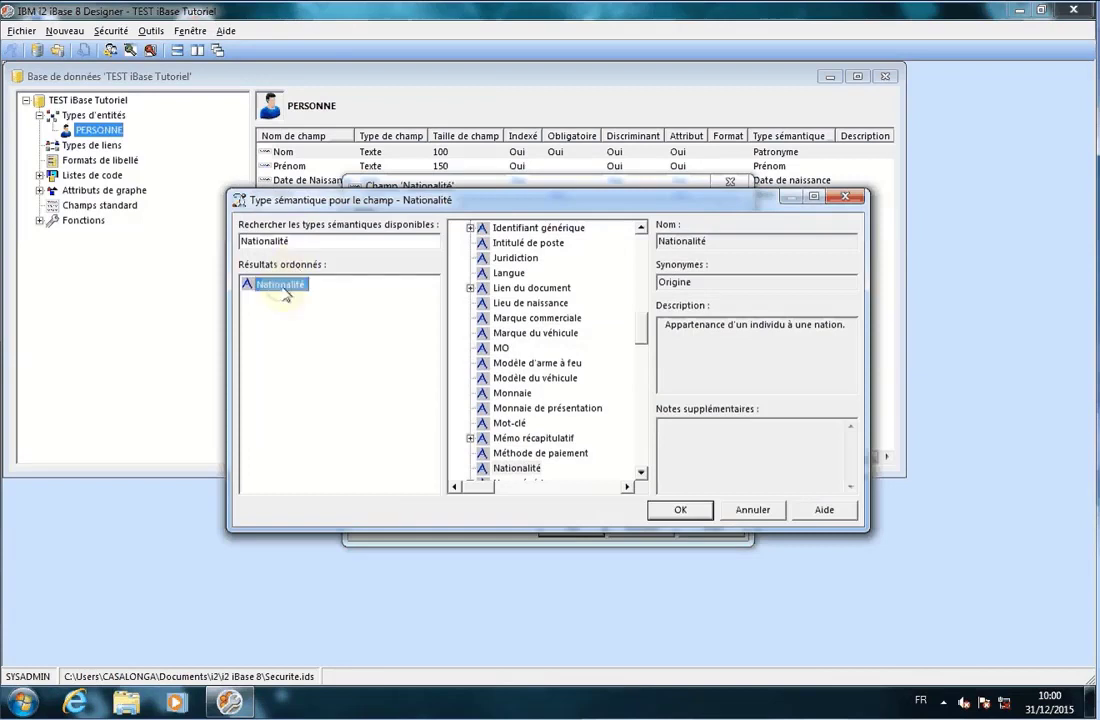
click(676, 511)
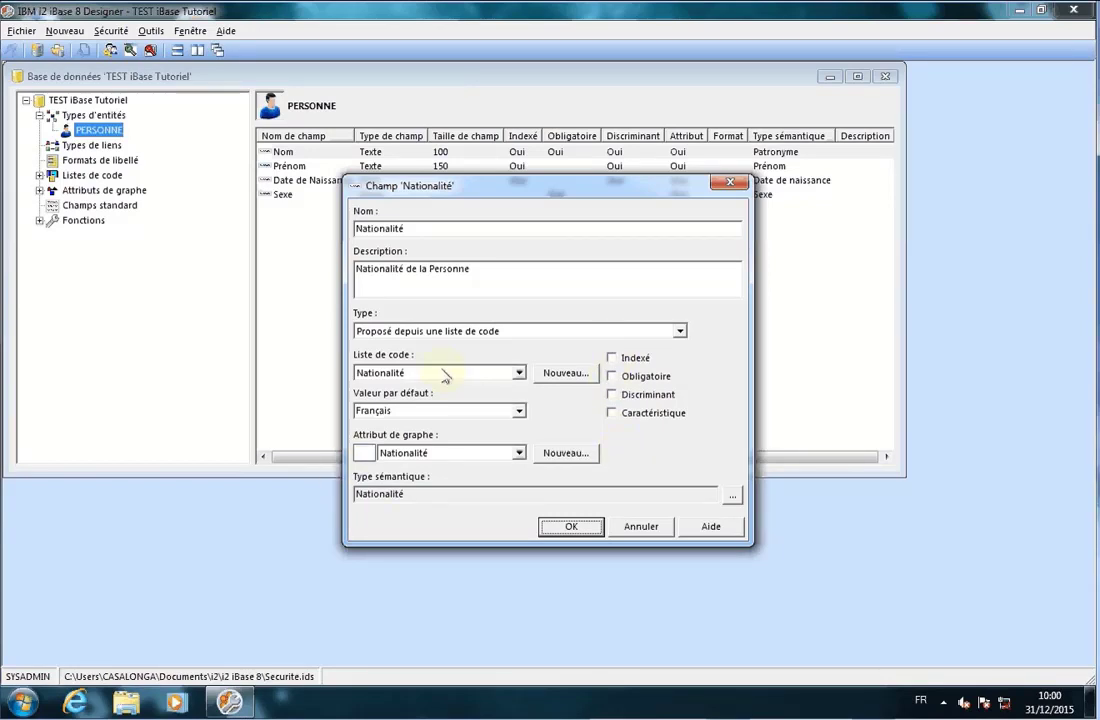
click(616, 362)
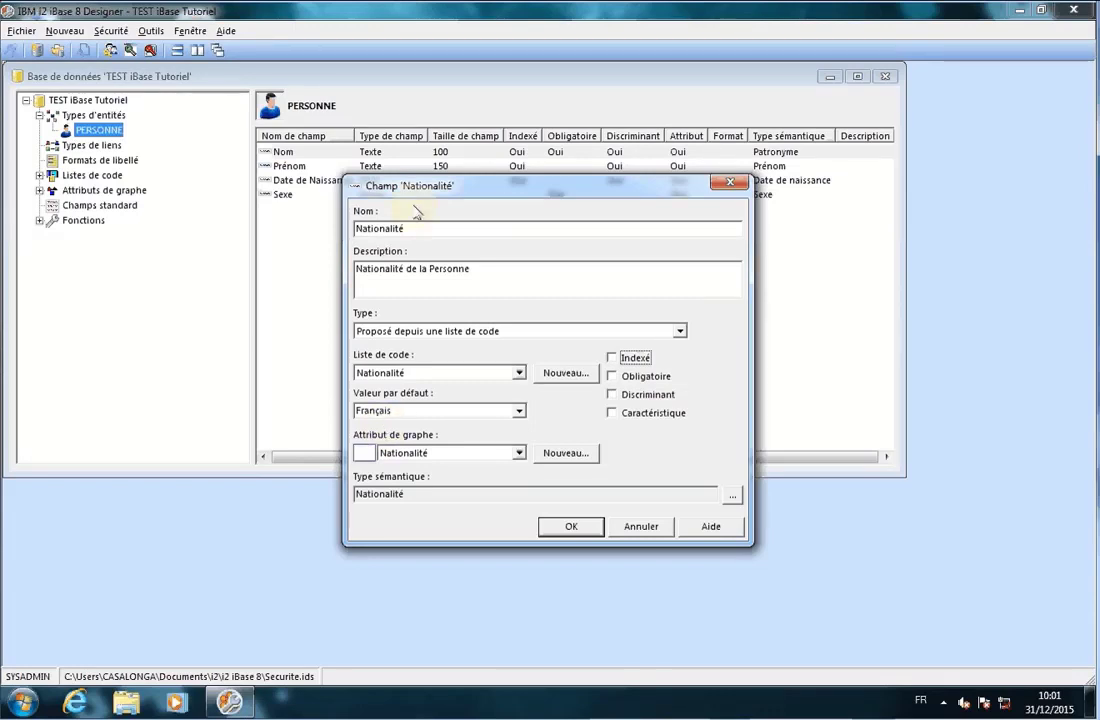
click(567, 527)
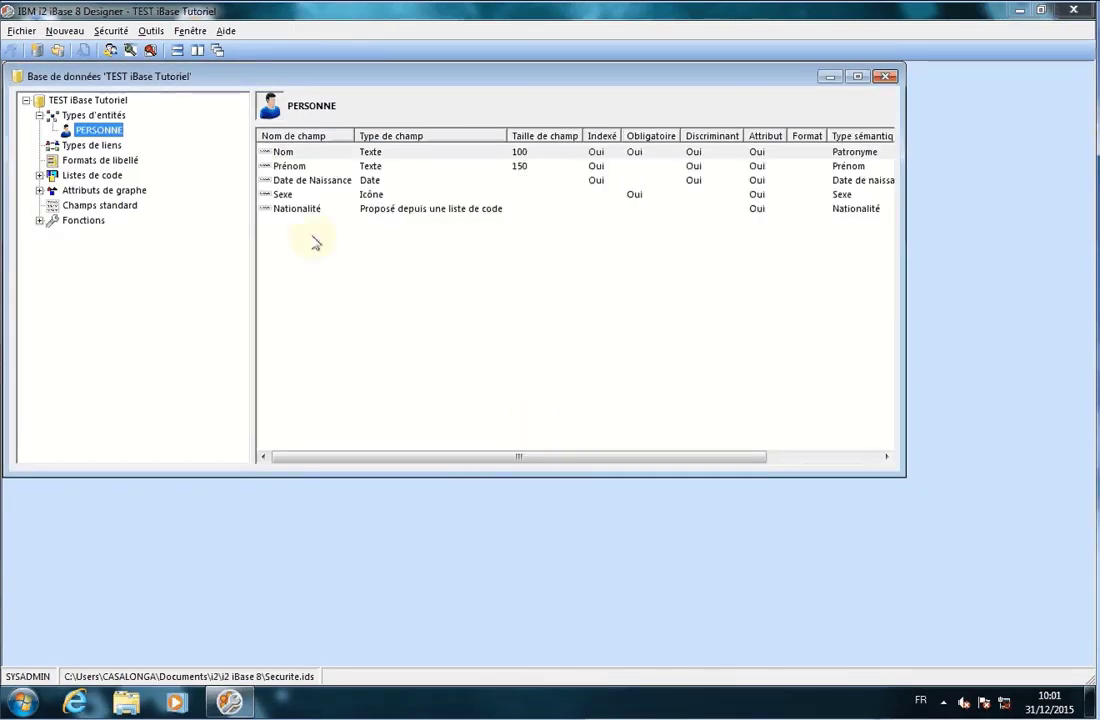
Step: Reopen the Nationalité field of PERSONNE and review its definition, leaving the settings as they are
click(294, 209)
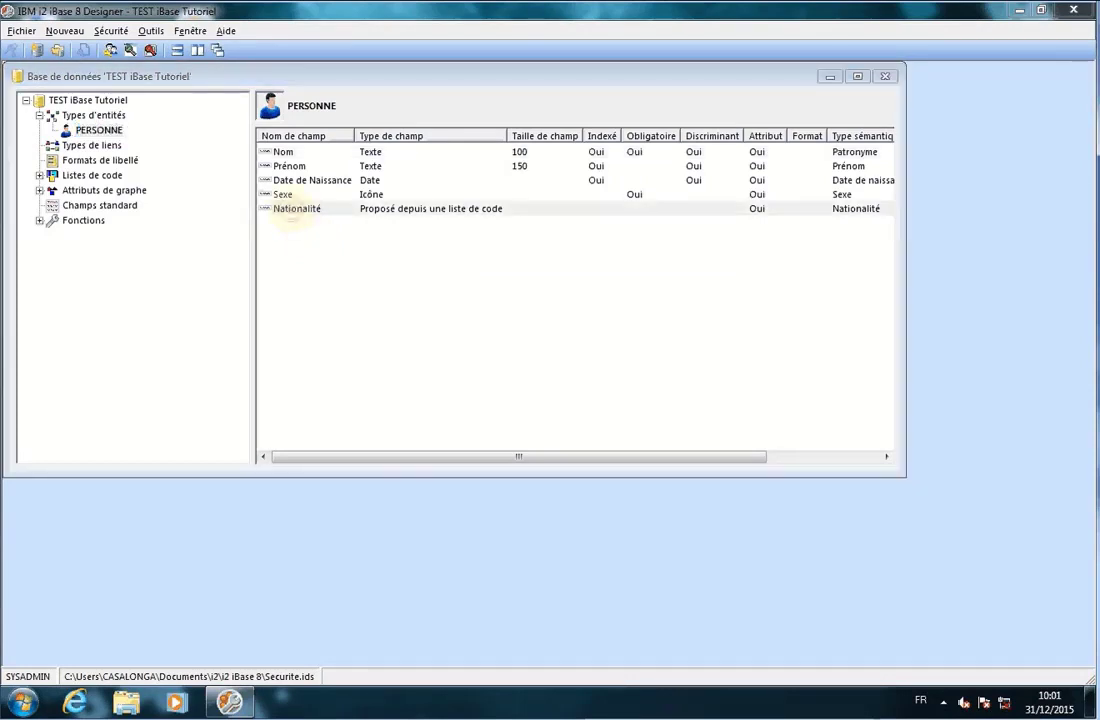
double_click(294, 209)
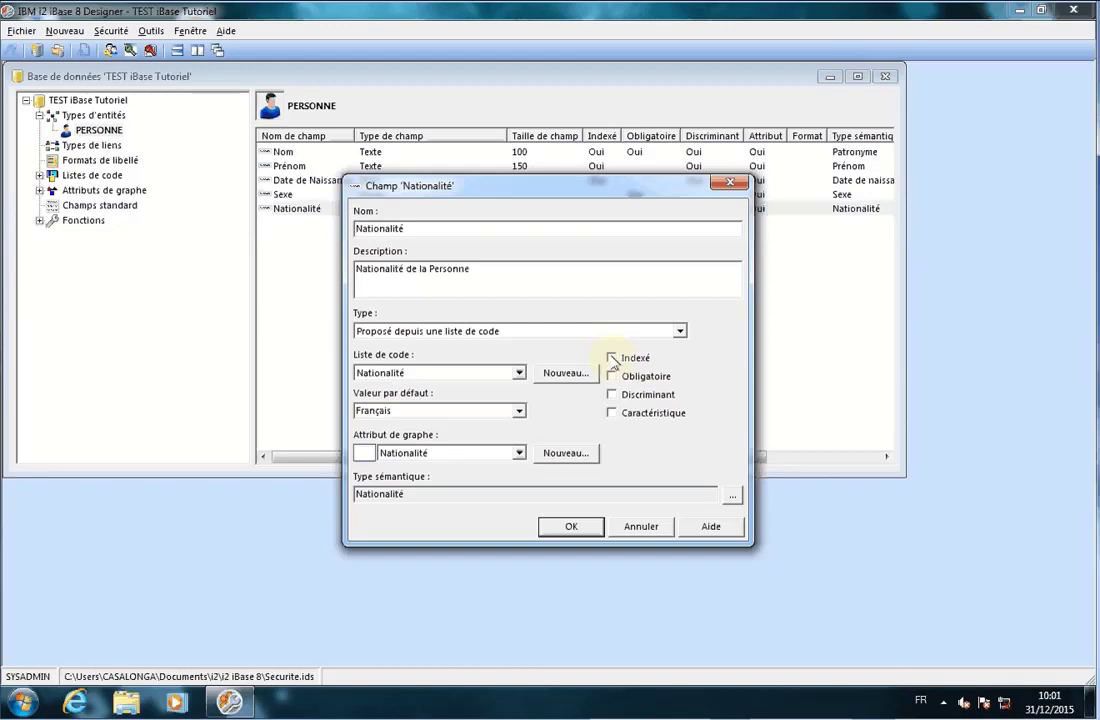
click(569, 526)
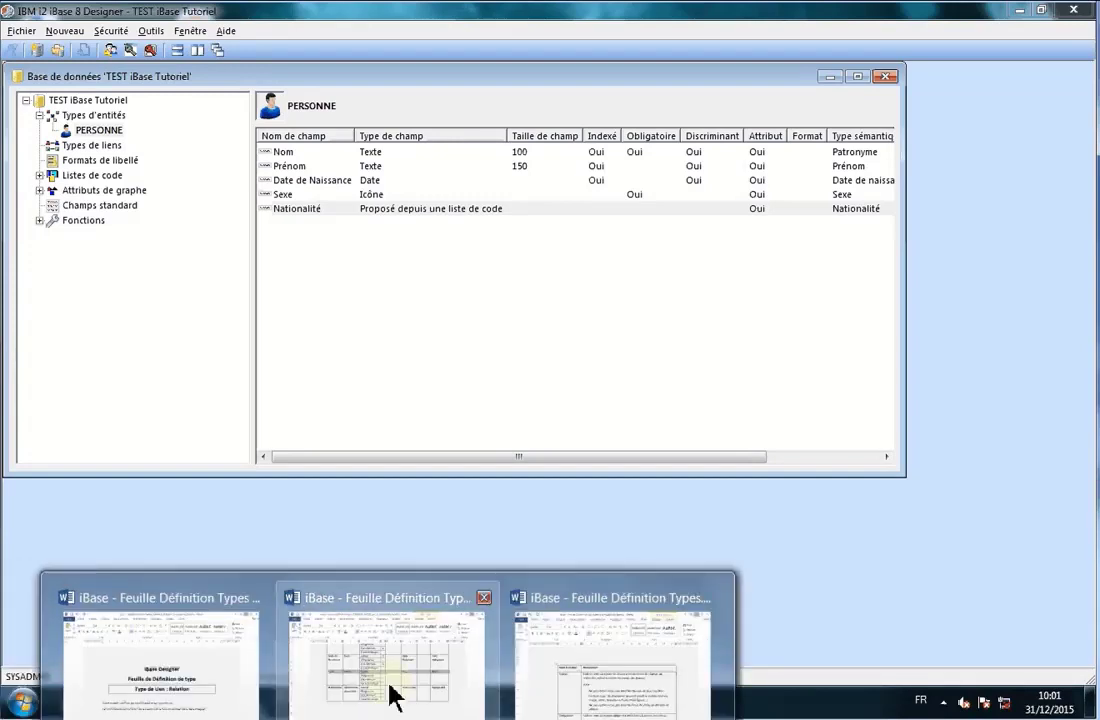
Step: Switch to Word and review the PERSONNE field table in iBase - Feuille Définition Types EXAMPLE ENTITE.doc, then return to iBase Designer
click(393, 697)
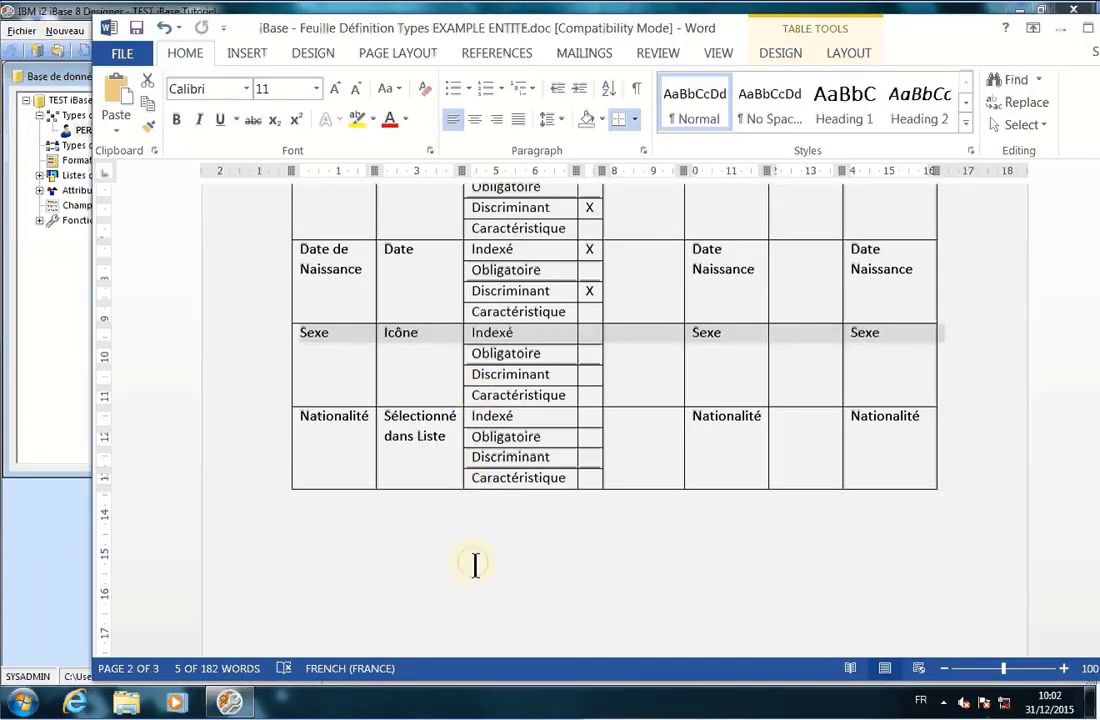
click(476, 565)
scroll(476, 565, up, 8)
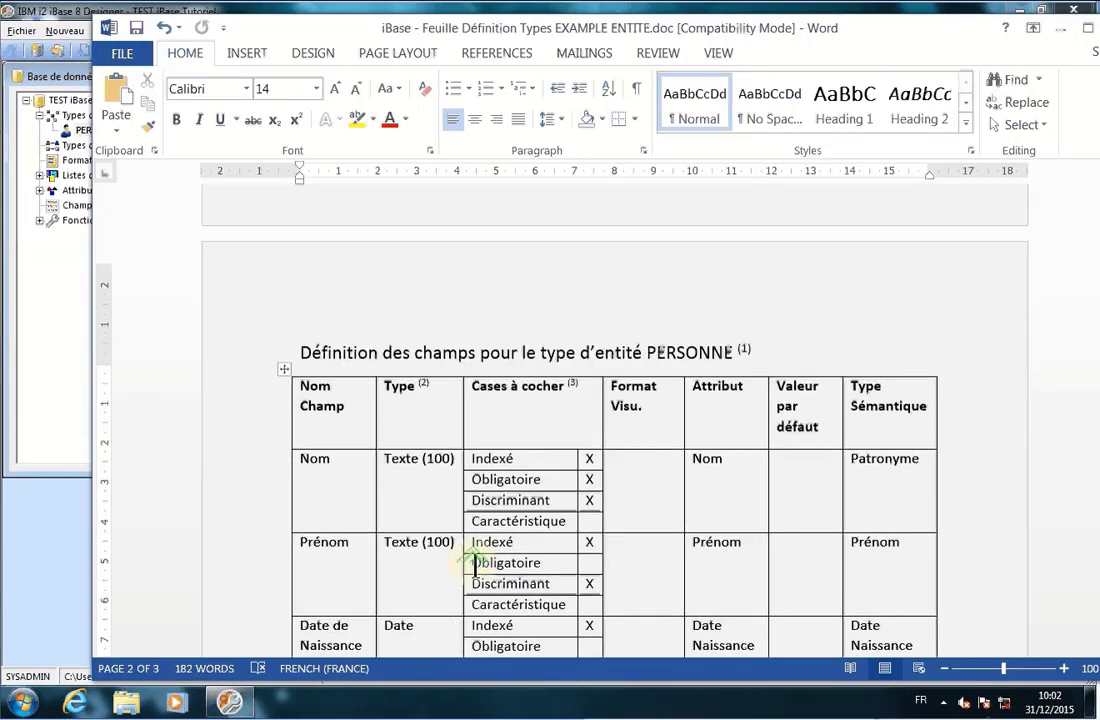
scroll(476, 565, up, 1)
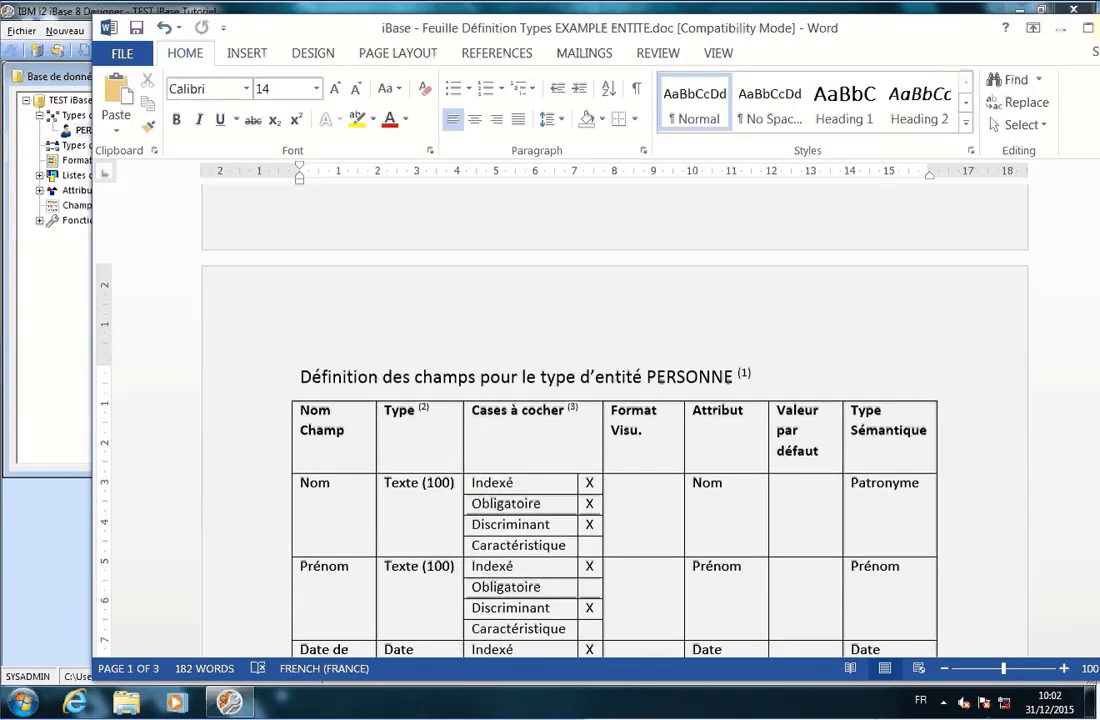
click(1058, 28)
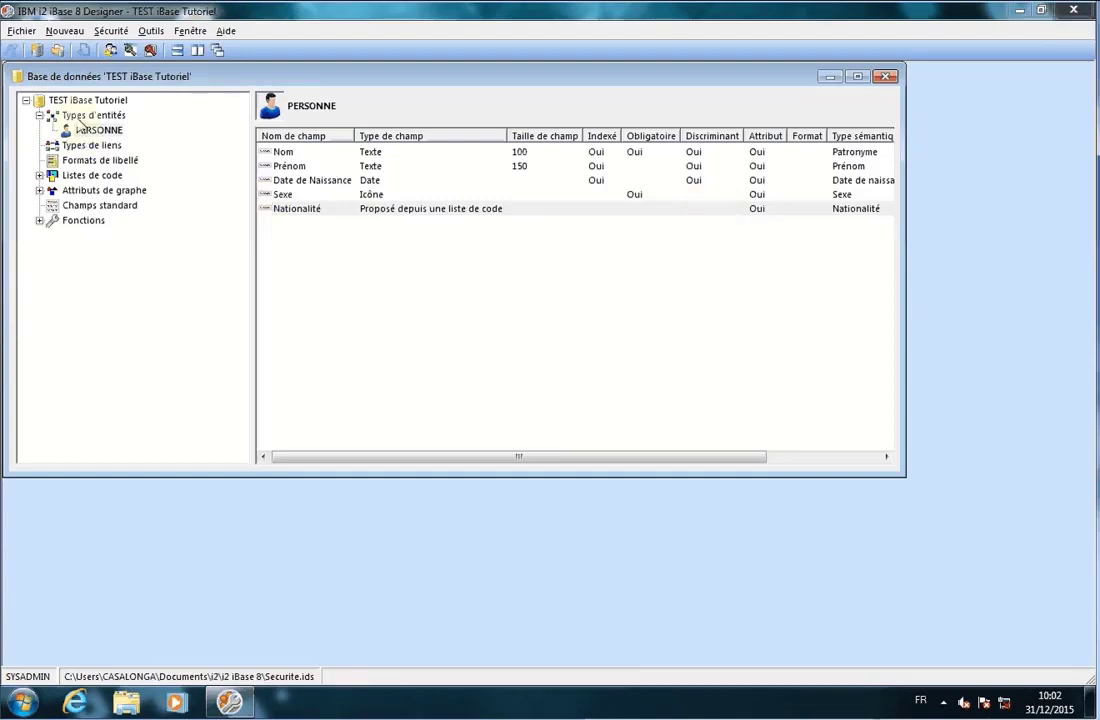
Step: Reorder the PERSONNE fields so that Nationalité comes directly before Sexe
right_click(332, 274)
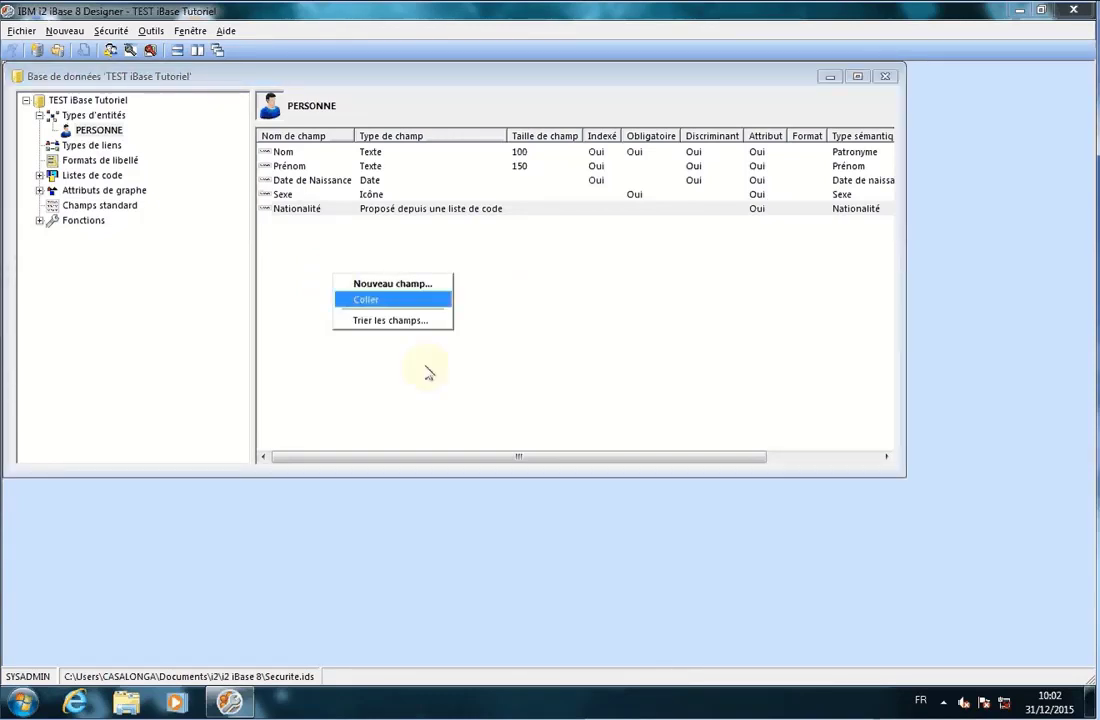
click(540, 308)
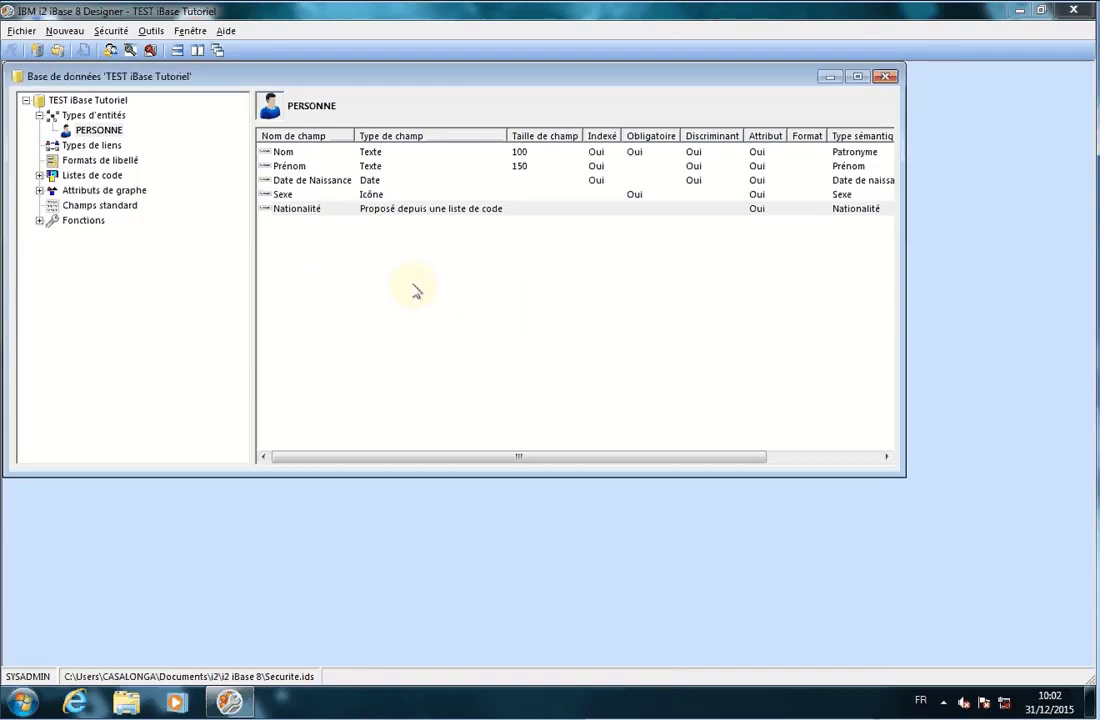
right_click(416, 291)
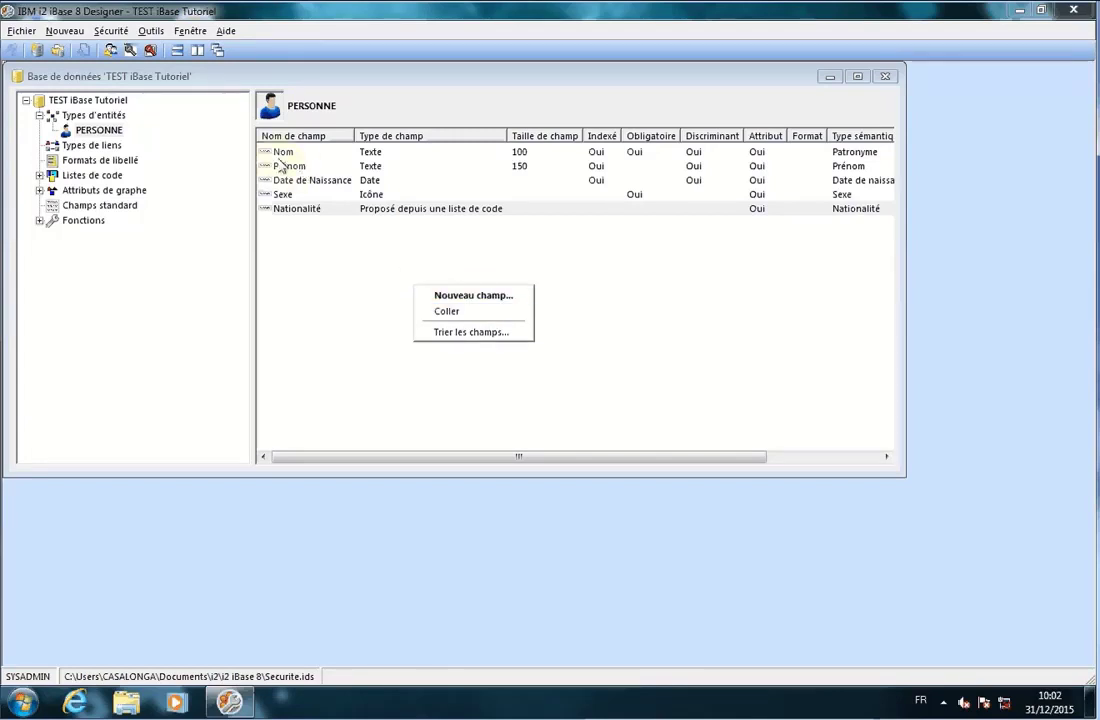
click(465, 334)
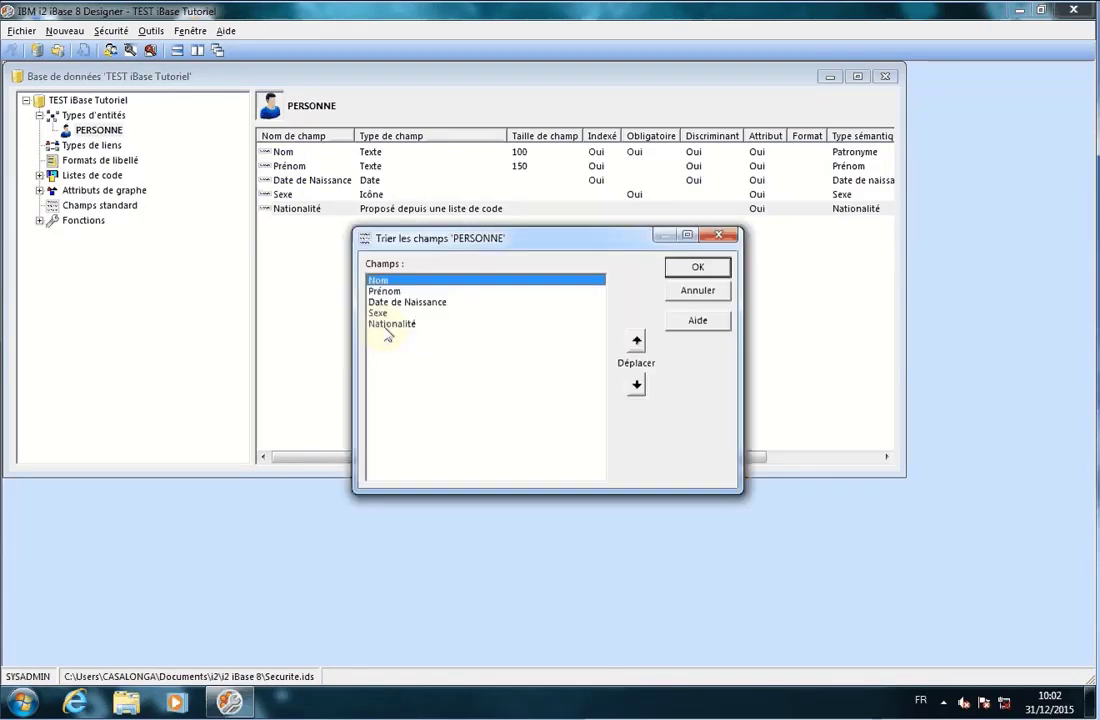
click(388, 326)
click(636, 341)
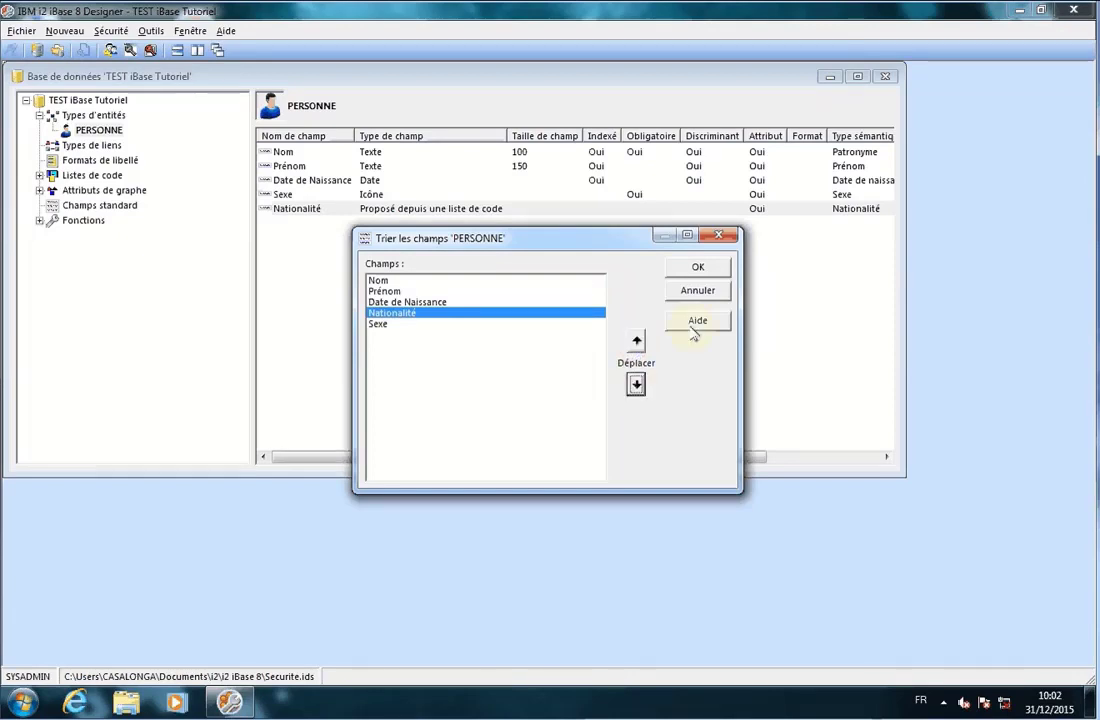
click(680, 270)
Step: Restore the PERSONNE field order by moving Sexe back above Nationalité
right_click(355, 282)
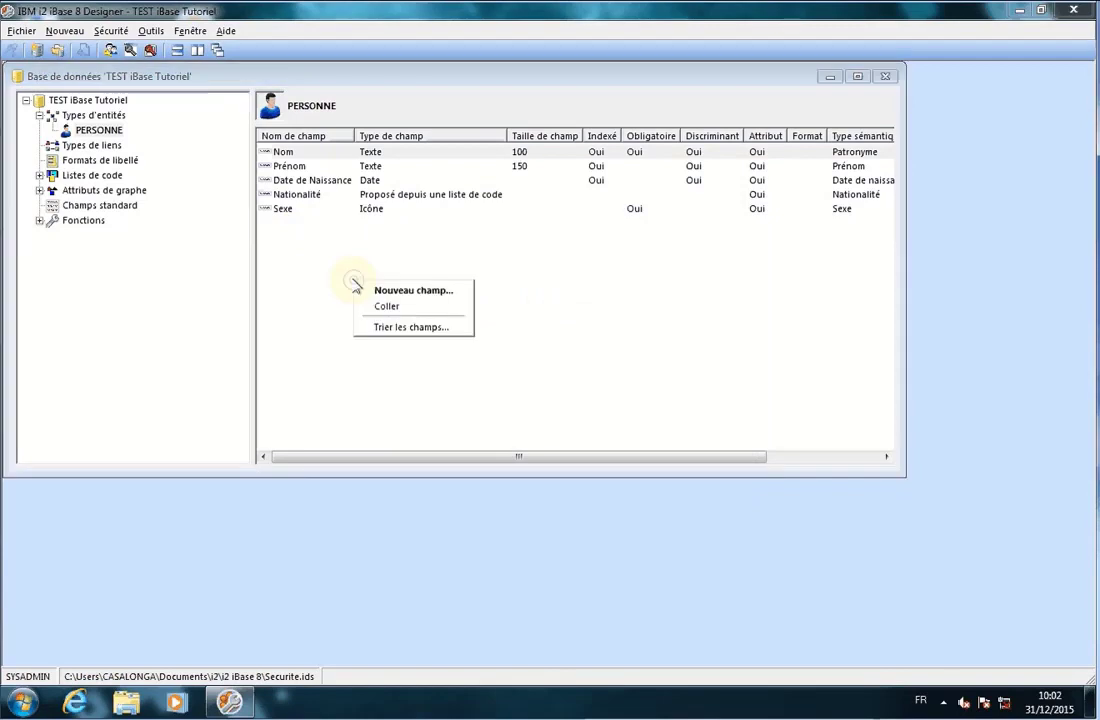
click(408, 326)
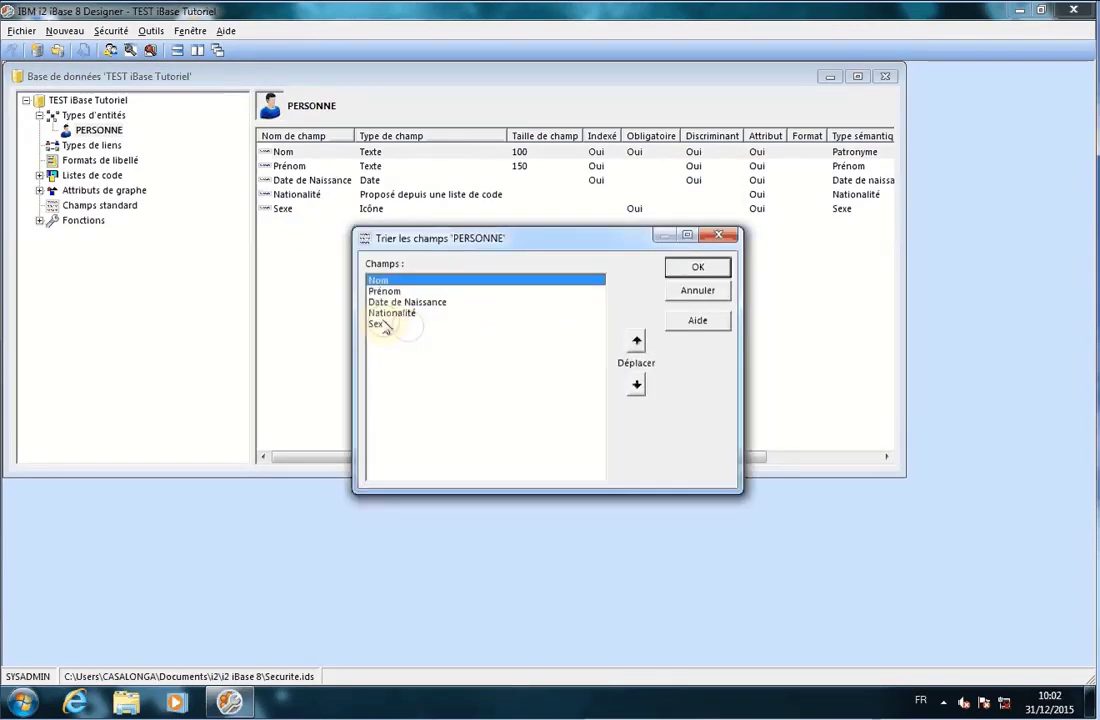
click(388, 324)
click(636, 341)
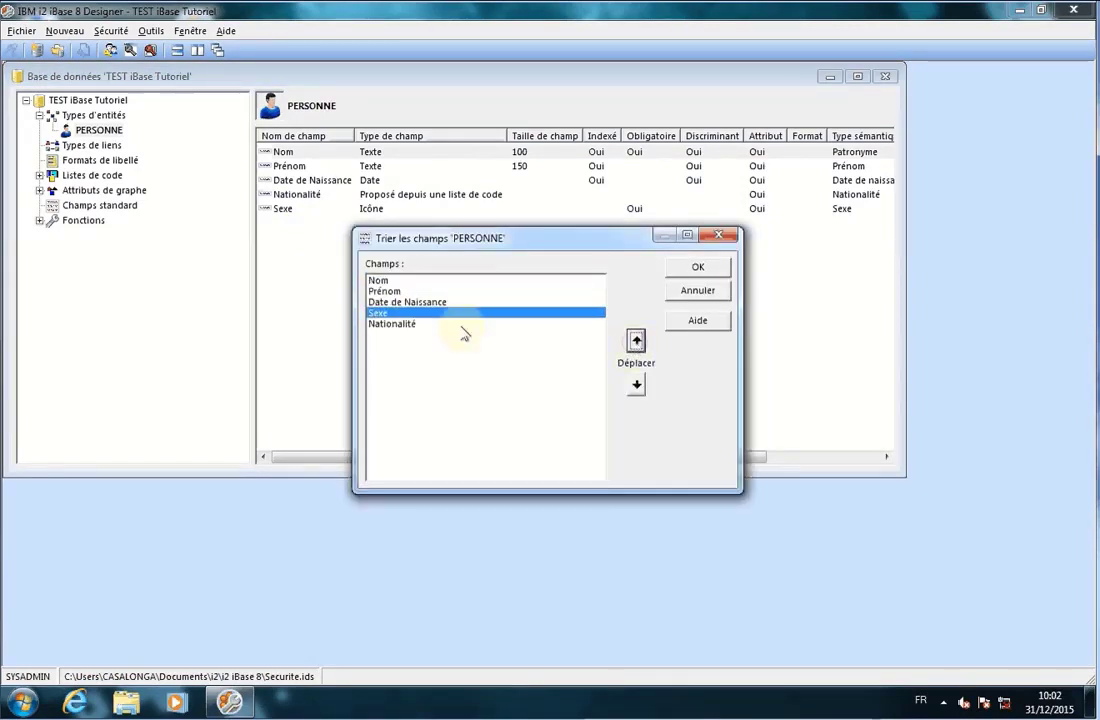
click(698, 267)
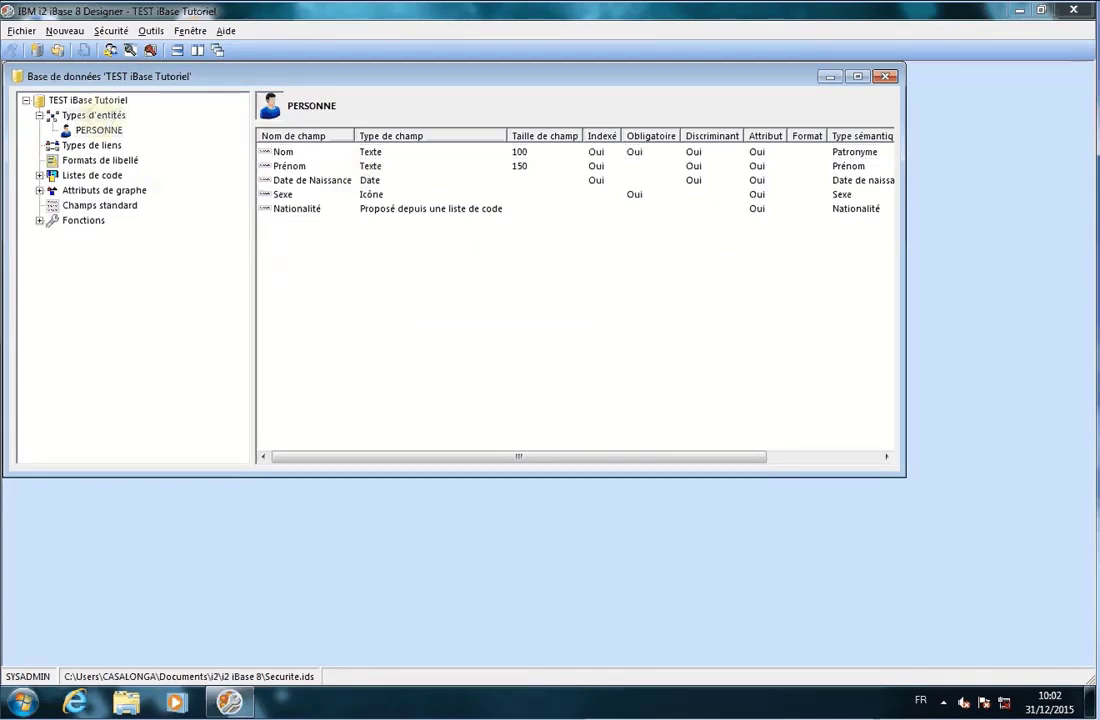
Step: Create an entity type named ORGANISATION with the Organisation icon and Sélectionner dans la liste Etendre enabled
right_click(116, 117)
click(150, 127)
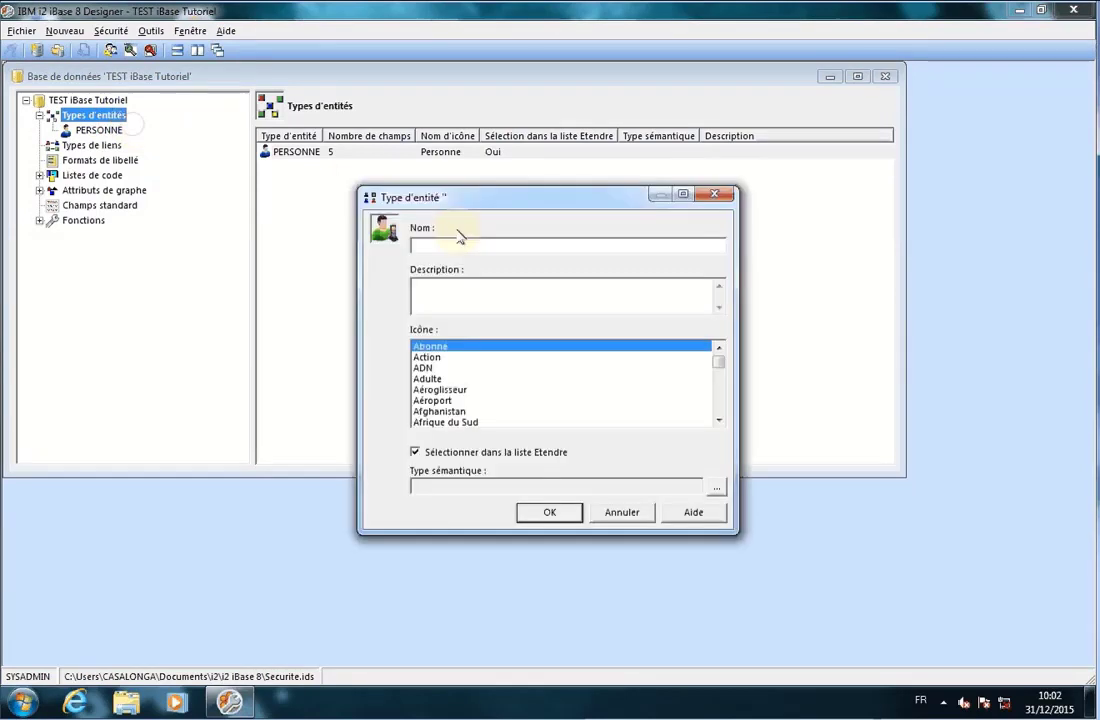
text(Or)
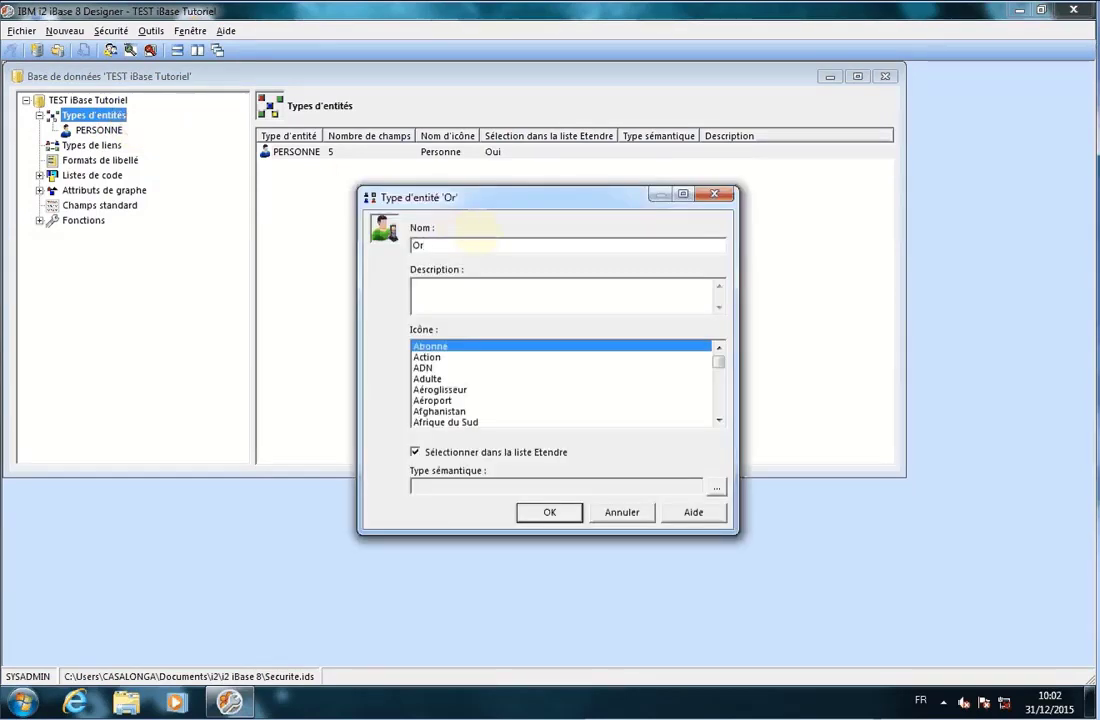
text(ga)
key(BackSpace)
key(BackSpace)
key(BackSpace)
text(RGANISATION)
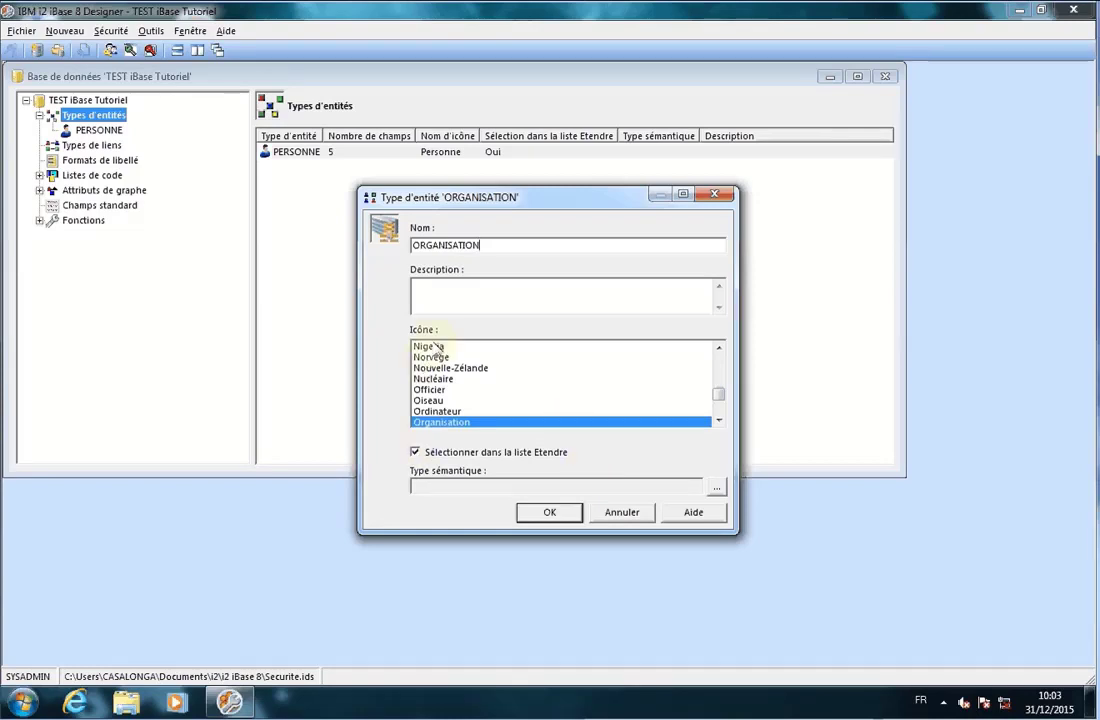
click(515, 292)
click(416, 453)
click(416, 453)
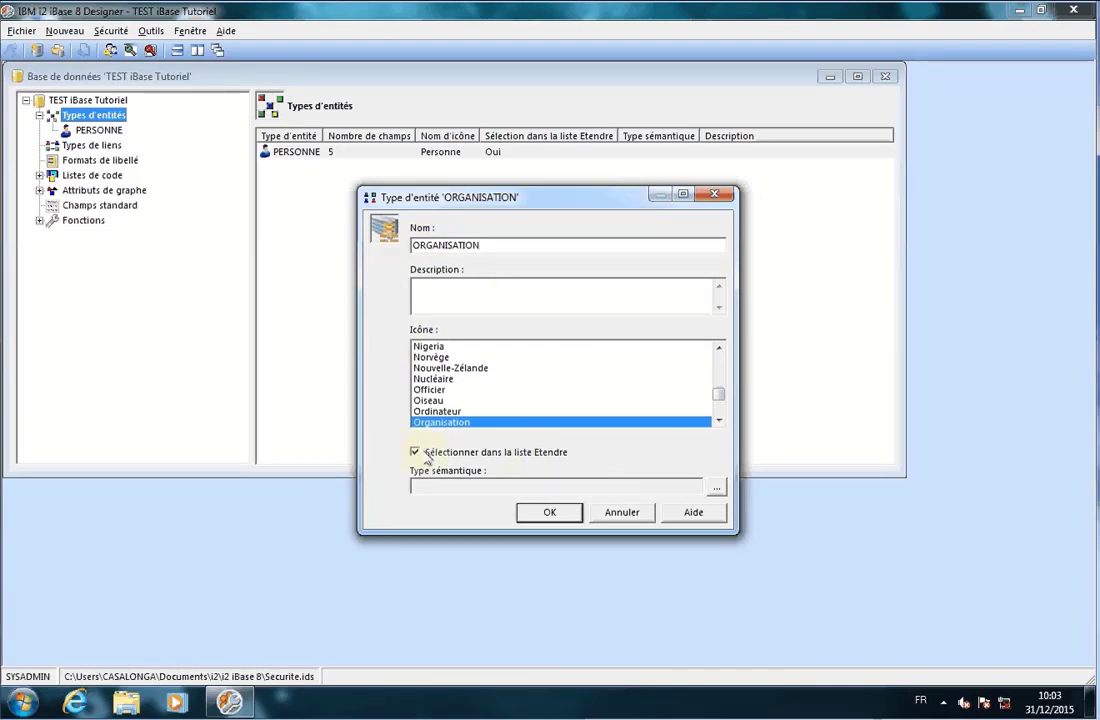
click(416, 453)
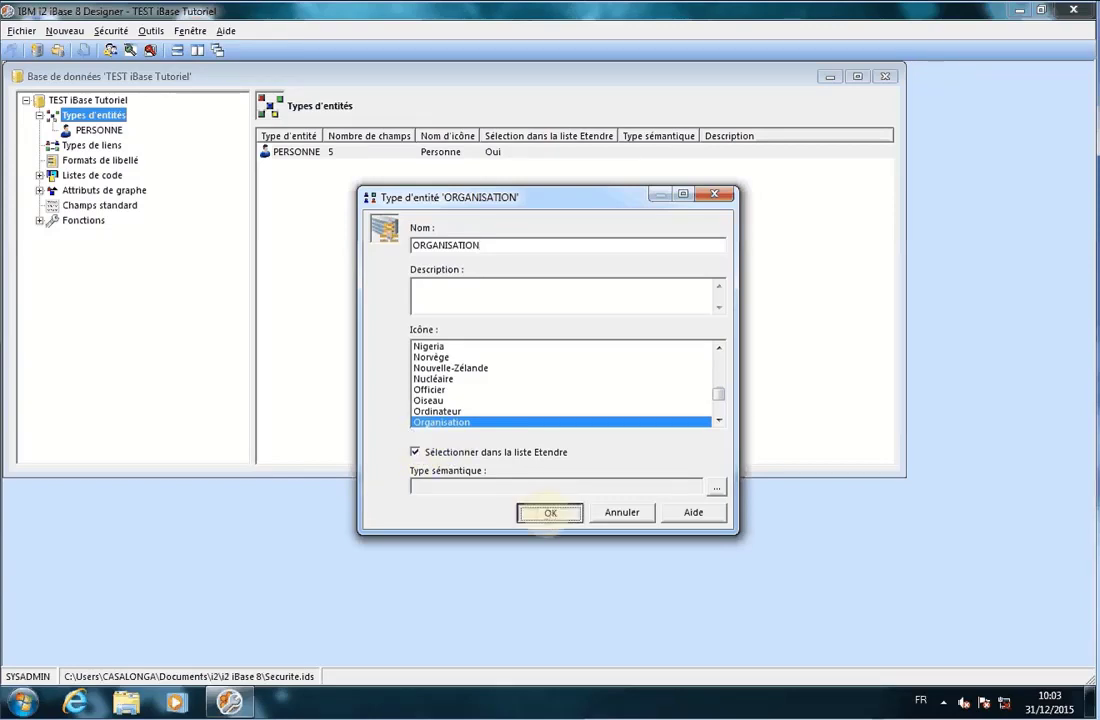
click(548, 512)
Step: Start a new text field named Nom for ORGANISATION with a size of 150
right_click(338, 226)
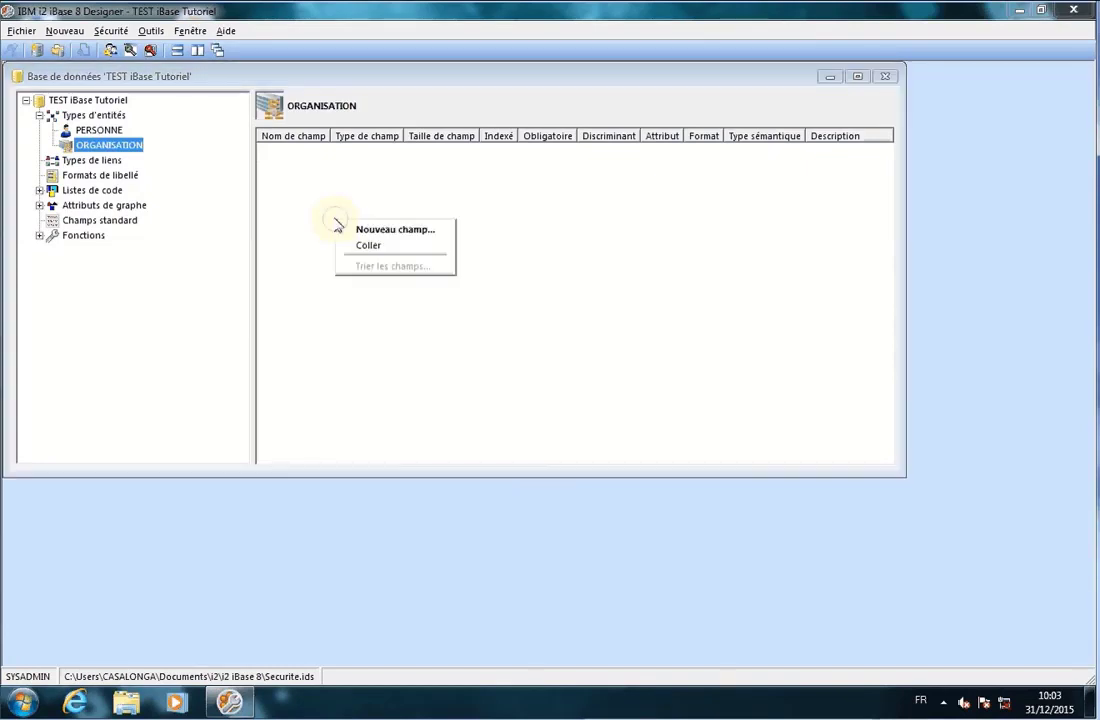
click(381, 227)
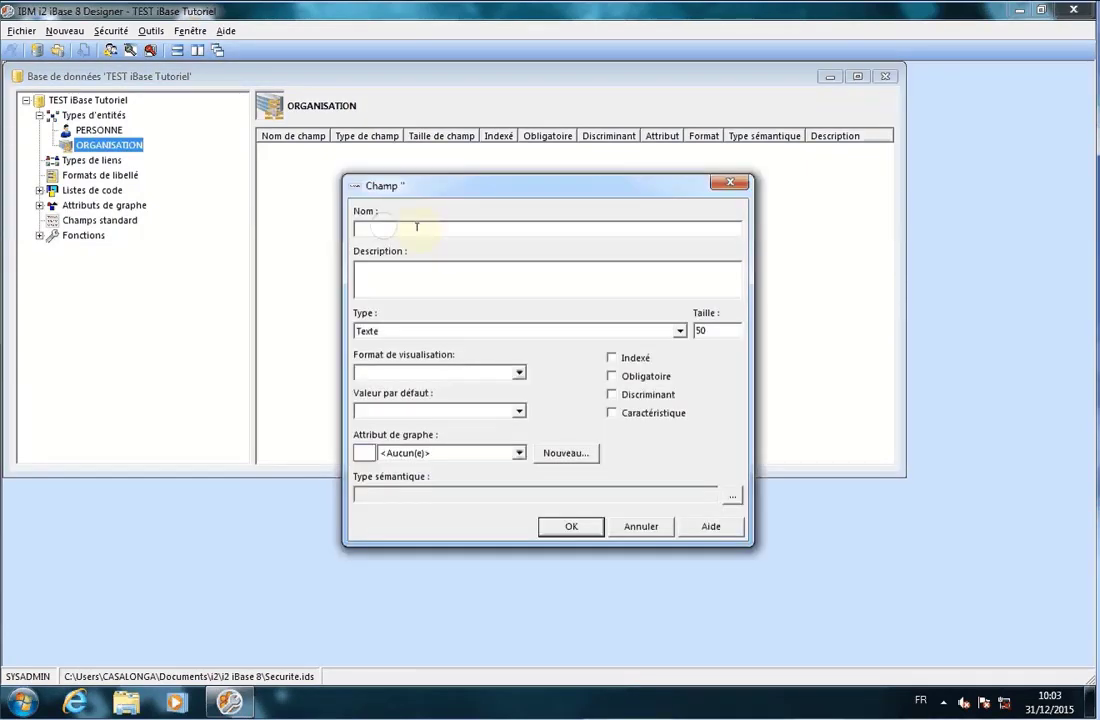
text(Nom)
click(709, 330)
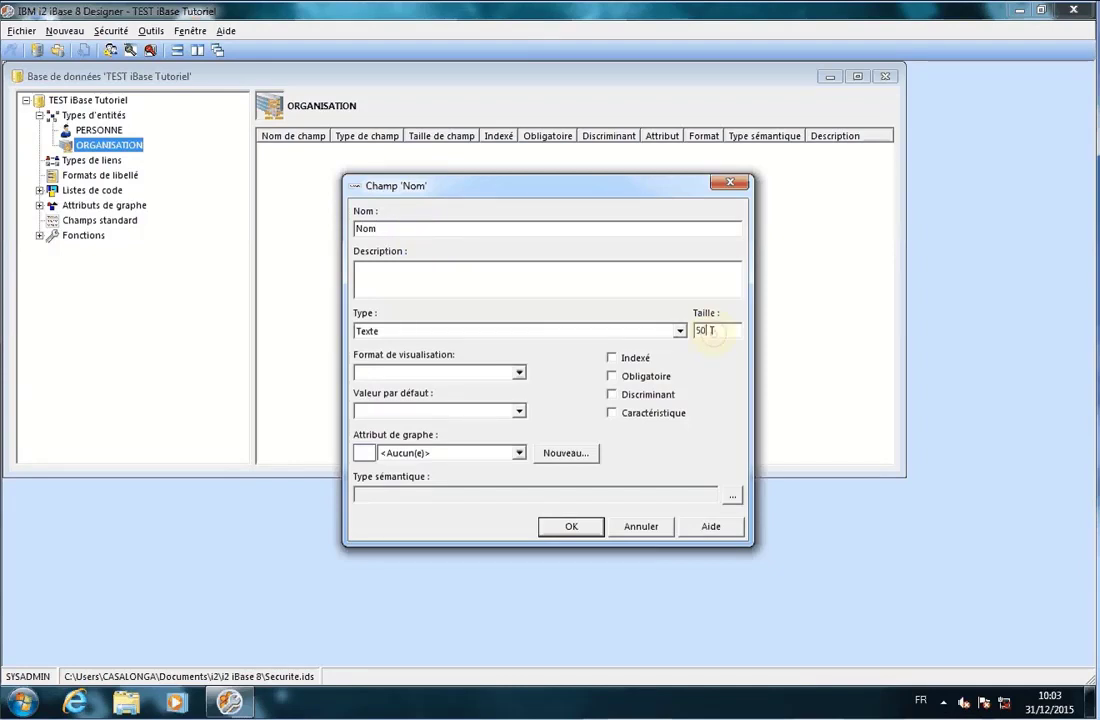
key(Home)
text(1)
Step: Set the Nom field as Indexé, Obligatoire and Discriminant
click(612, 358)
click(612, 376)
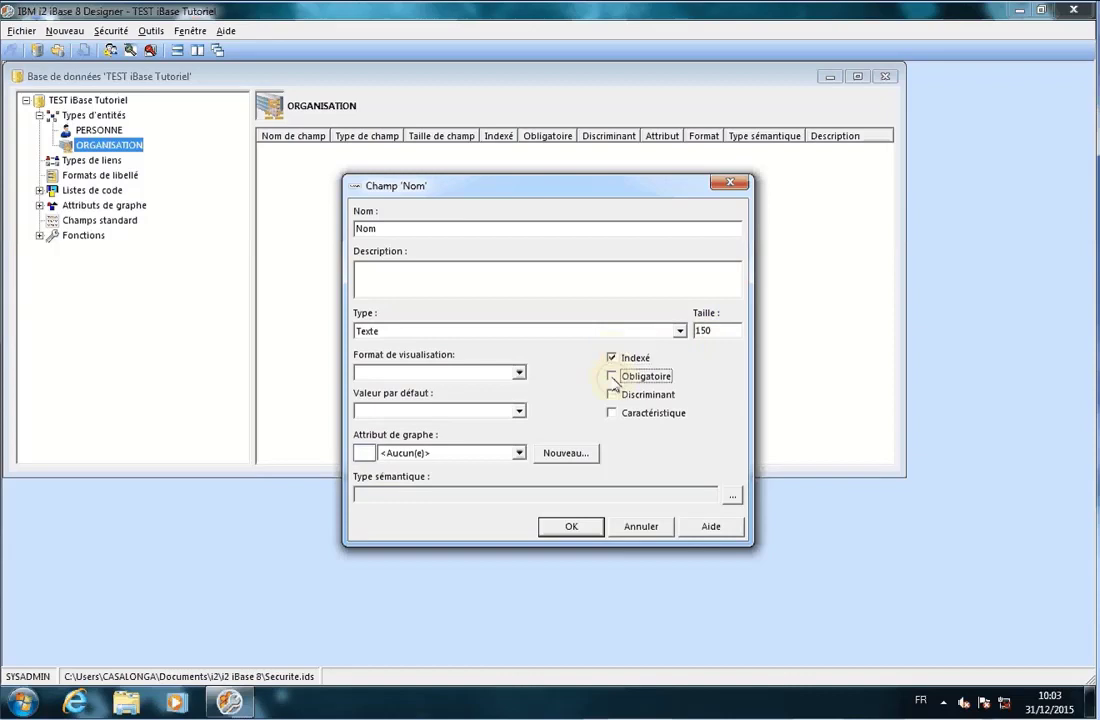
click(612, 395)
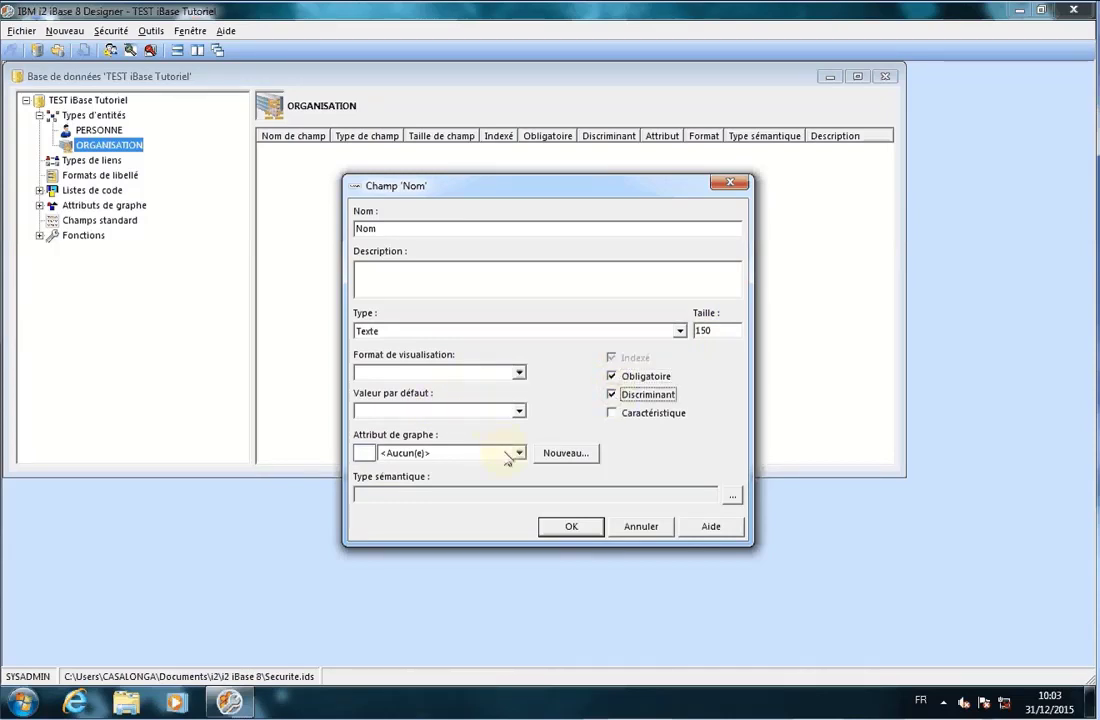
Step: Assign the semantic type Nom d'organisation to the Nom field and save the field
click(563, 455)
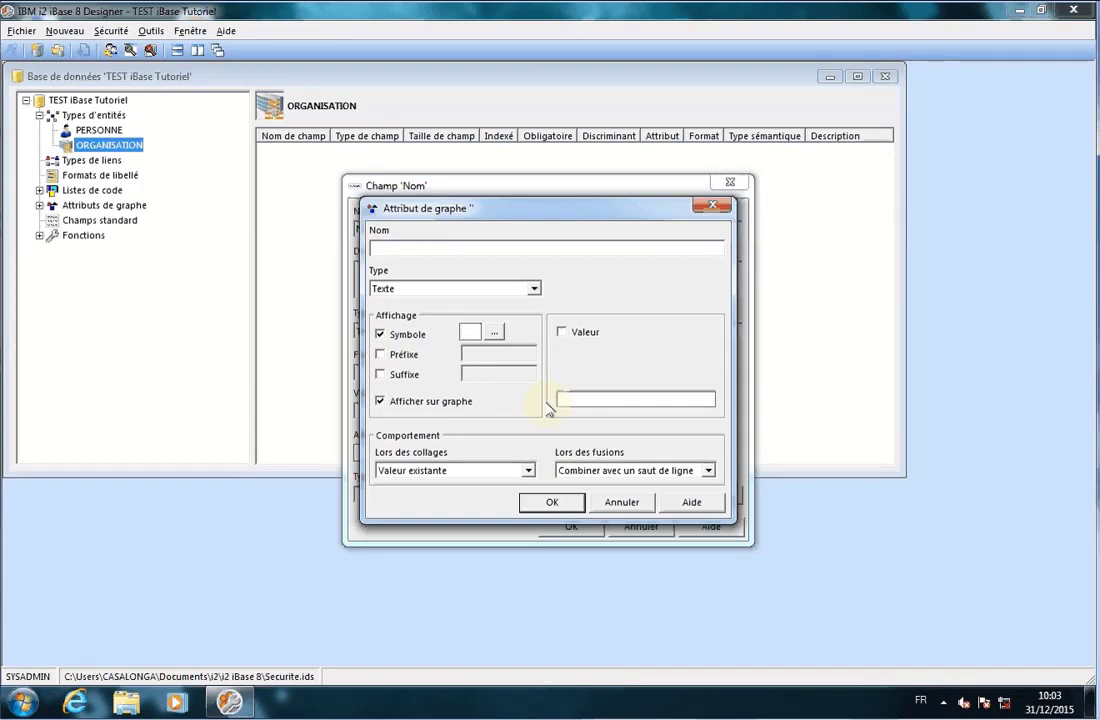
click(612, 502)
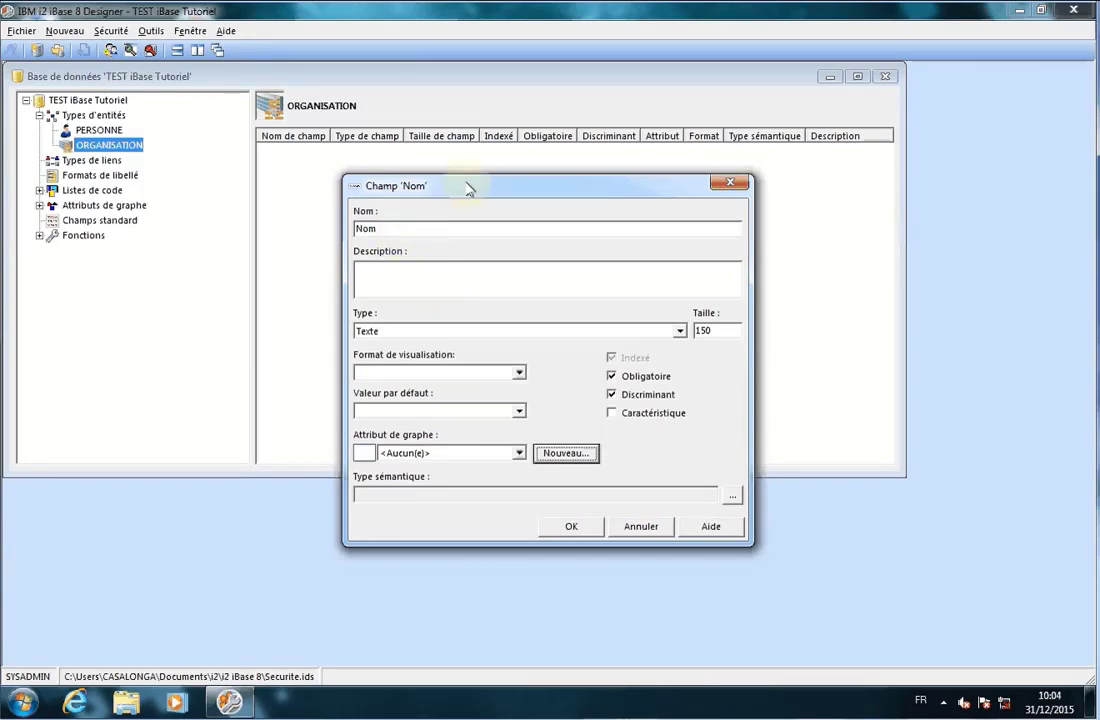
click(733, 495)
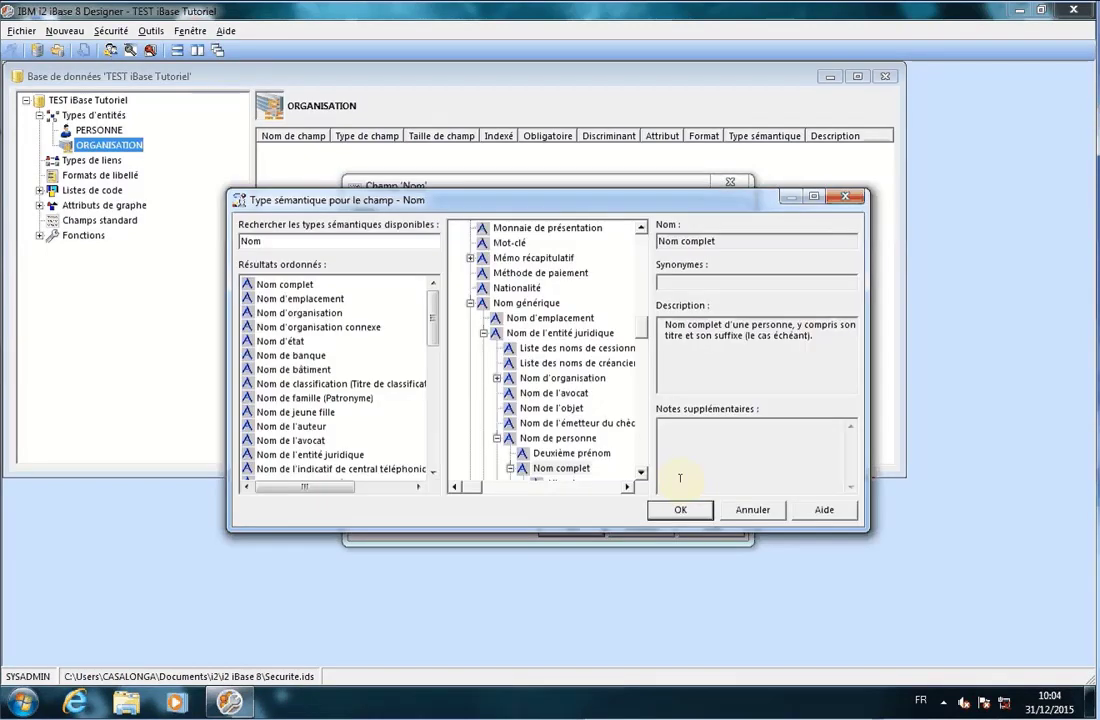
click(283, 314)
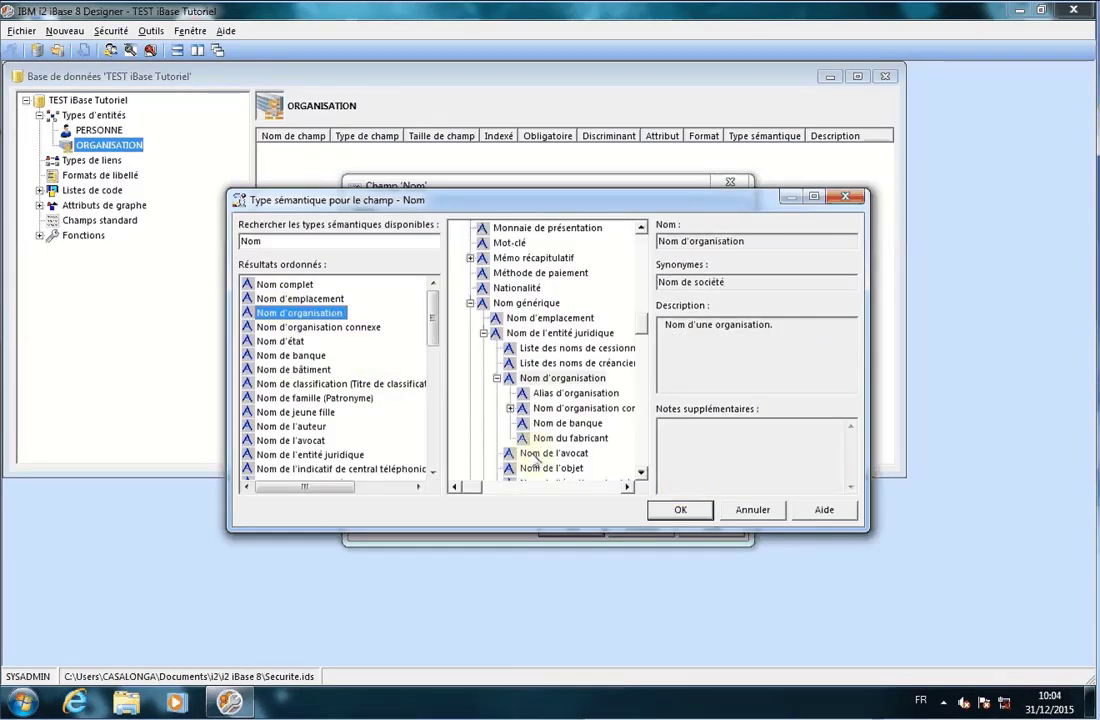
click(683, 511)
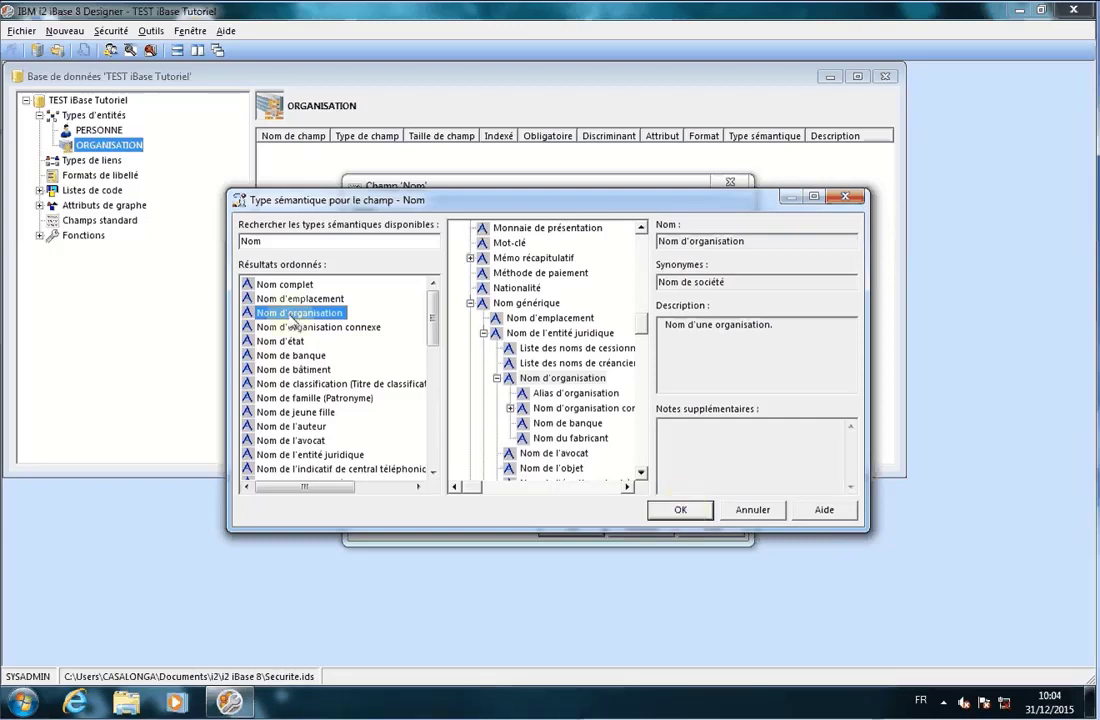
mouse_move(641, 326)
mouse_down()
mouse_move(641, 308)
mouse_move(645, 348)
mouse_up()
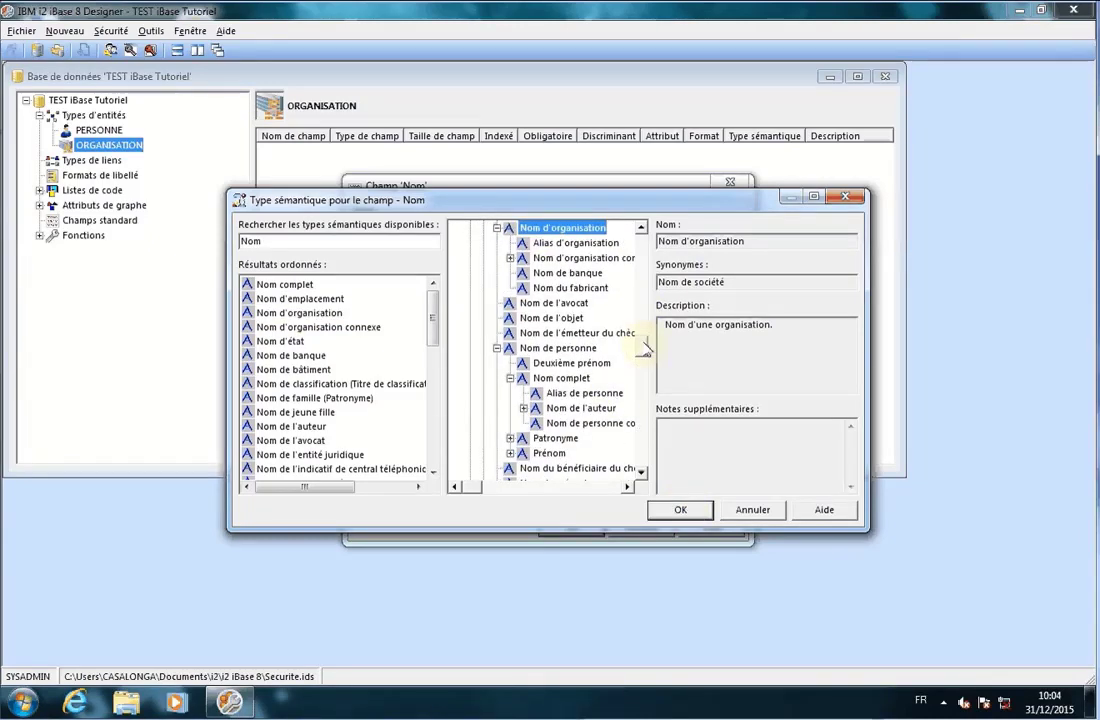
click(680, 510)
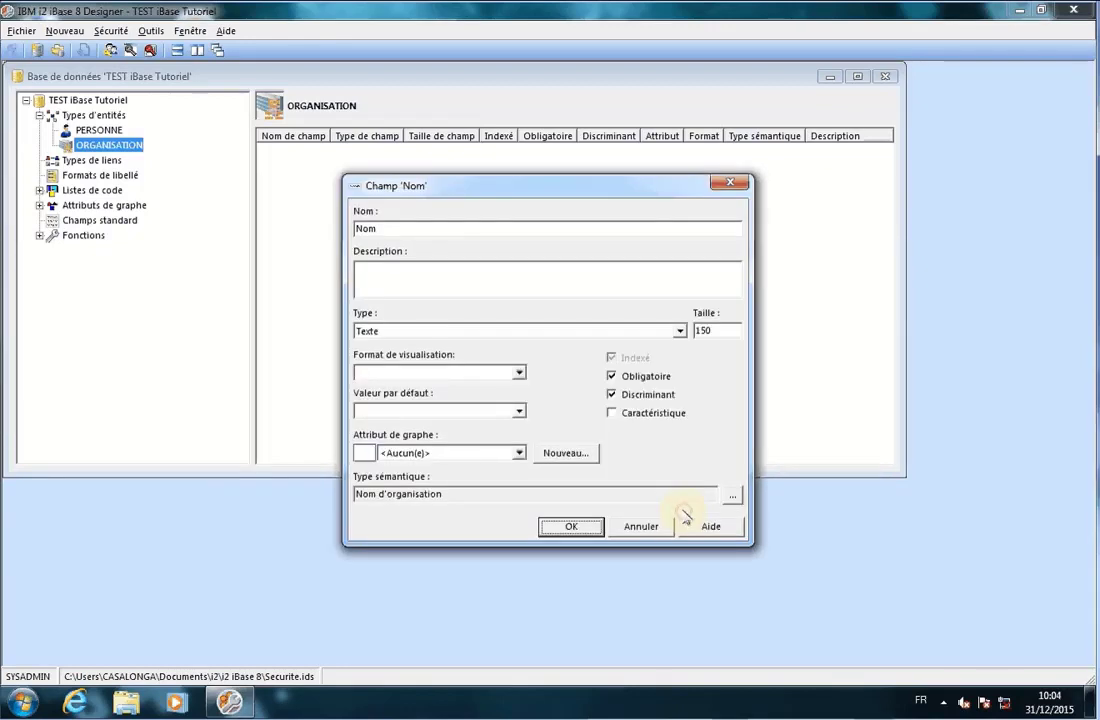
click(572, 528)
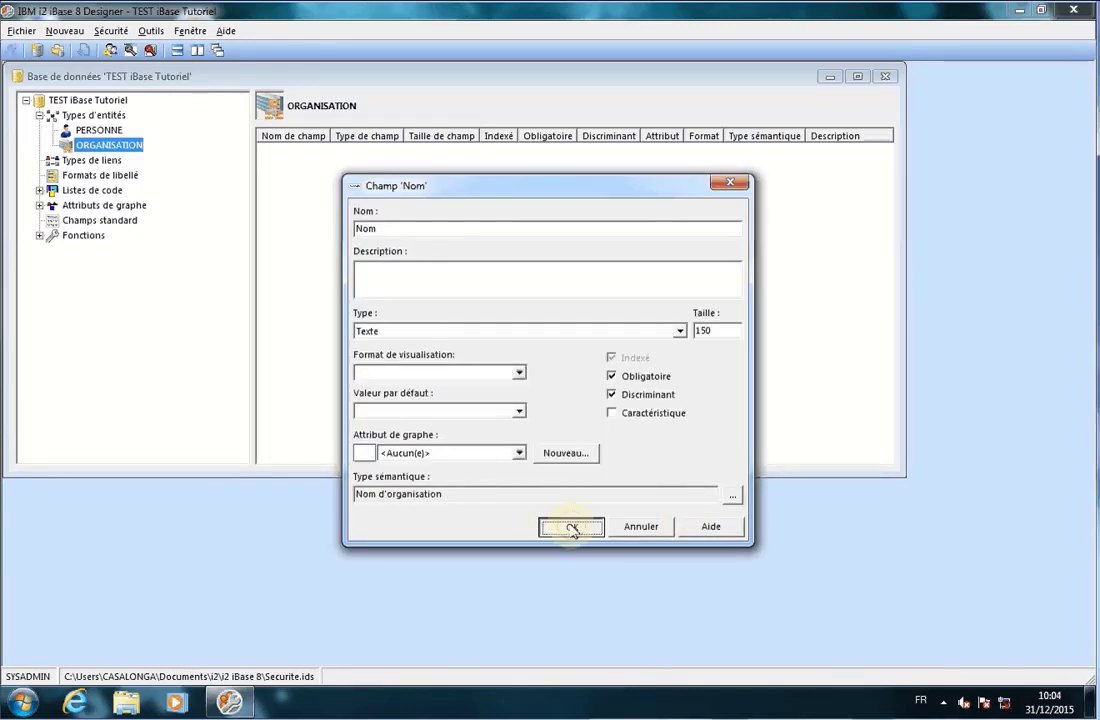
Step: Start a new ORGANISATION field named Type Organisation with the type Sélection dans la liste de code
right_click(311, 226)
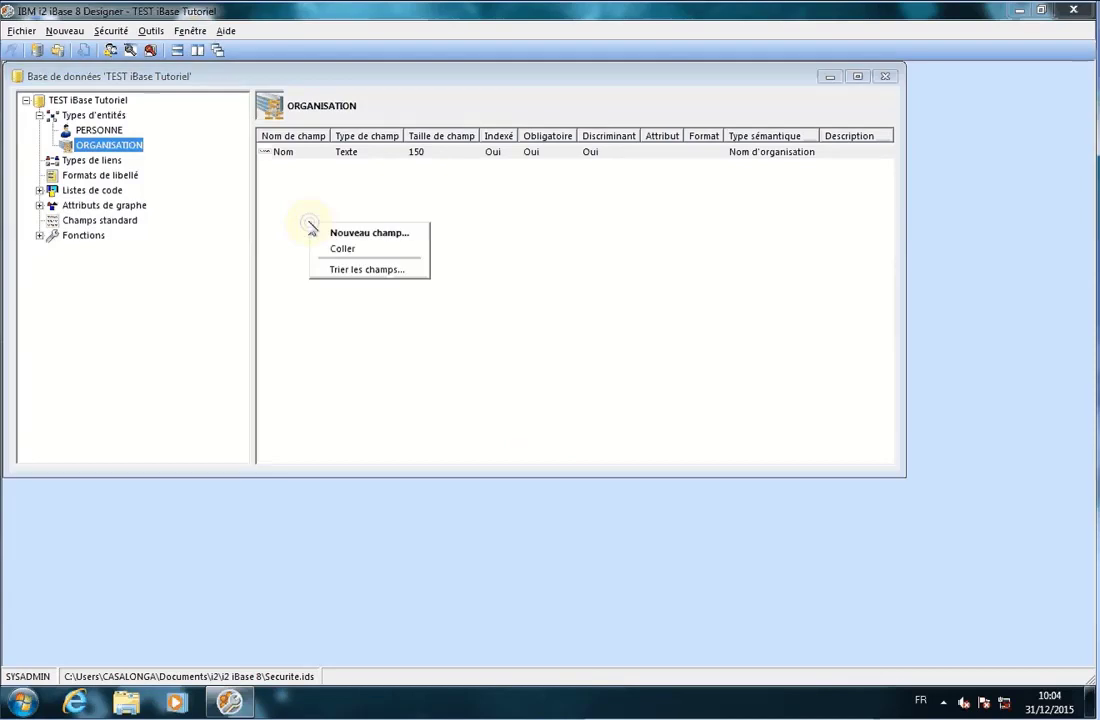
click(335, 234)
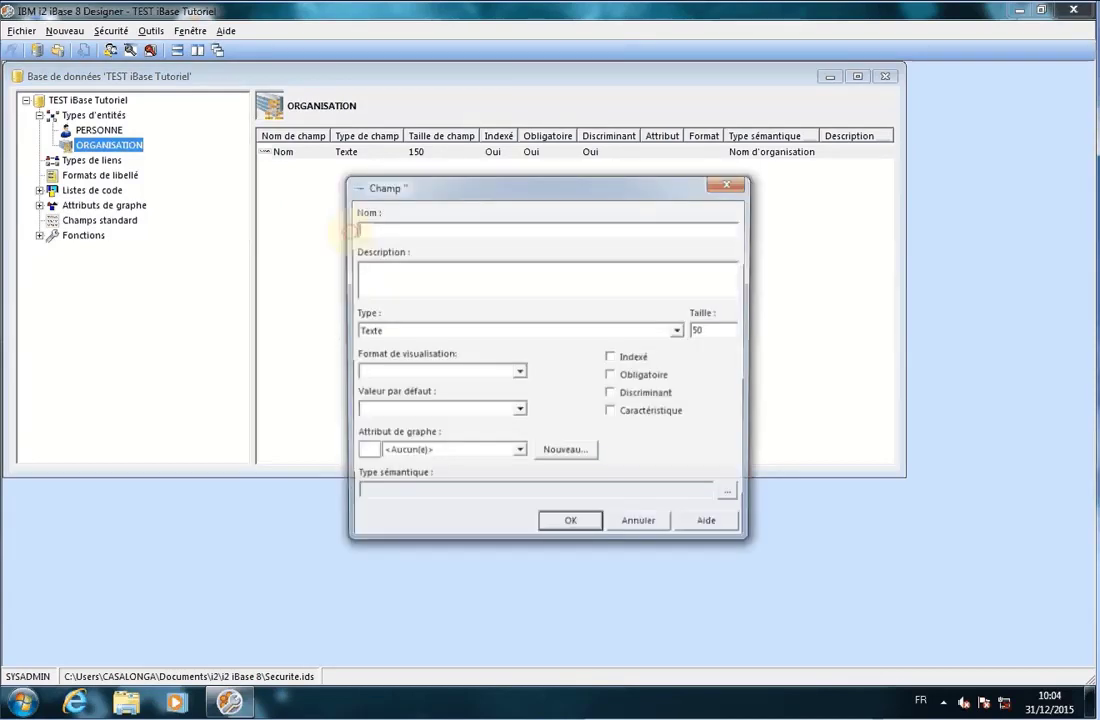
text(Type O)
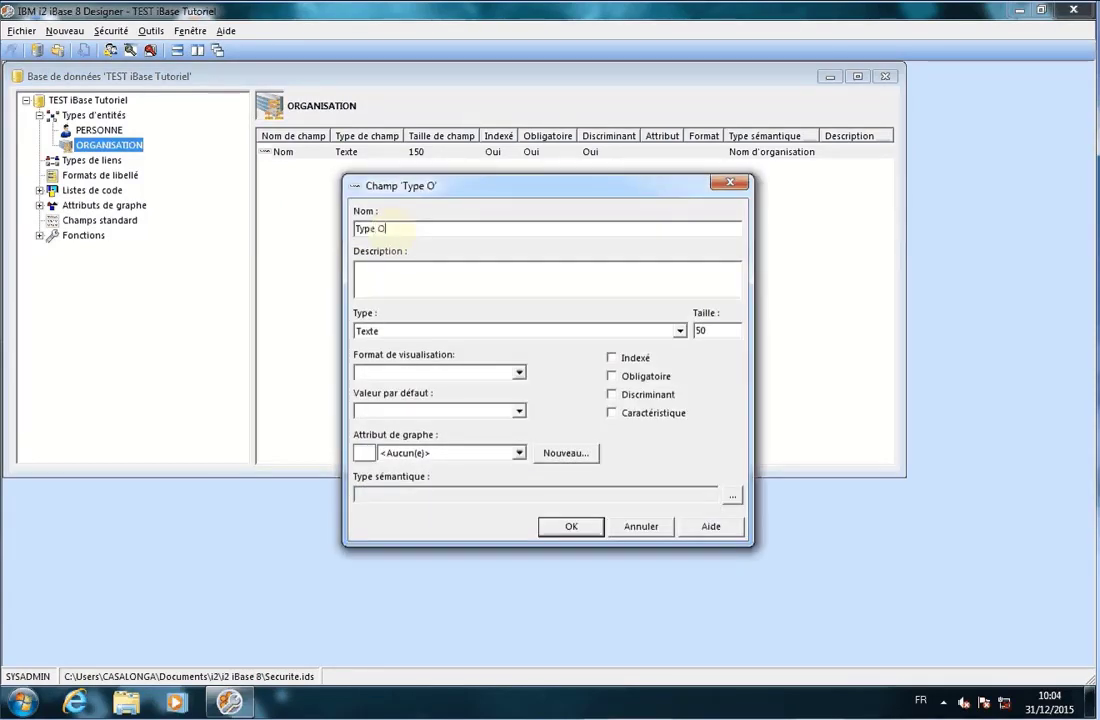
text(rganisati)
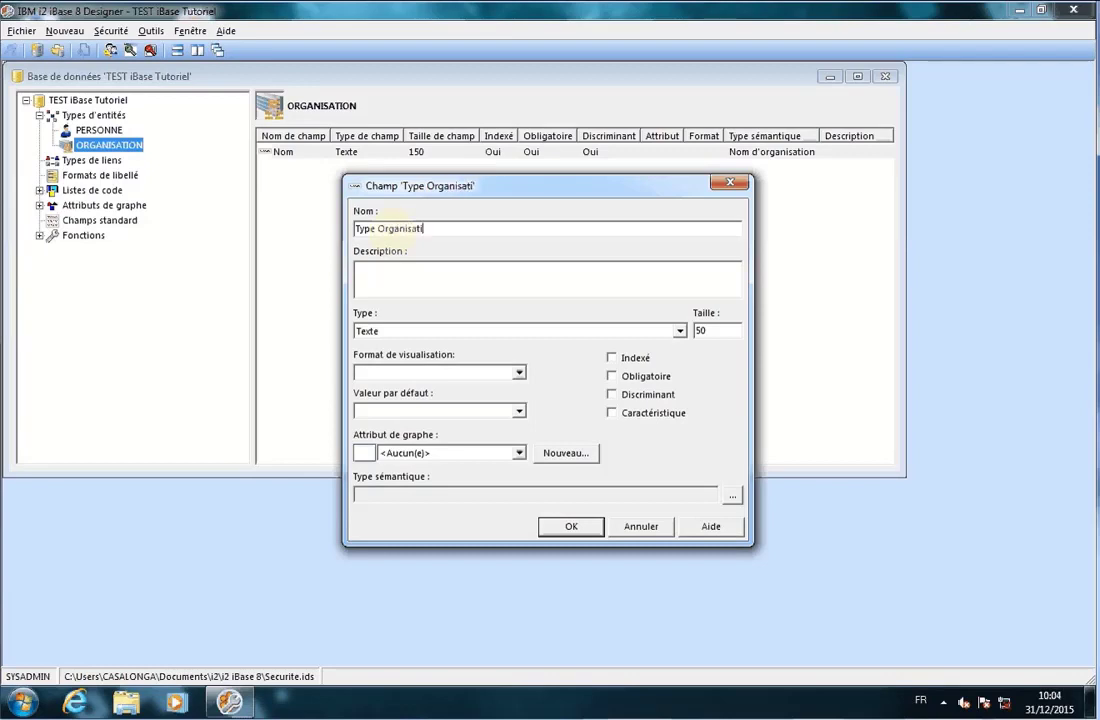
text(on)
click(398, 331)
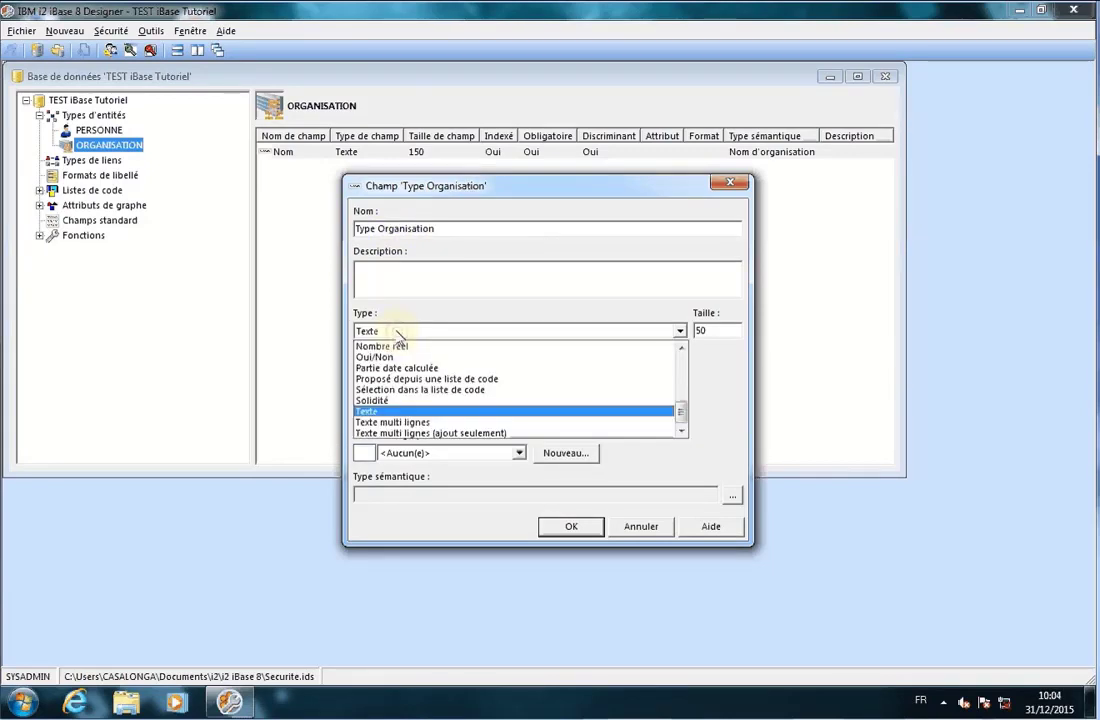
click(397, 390)
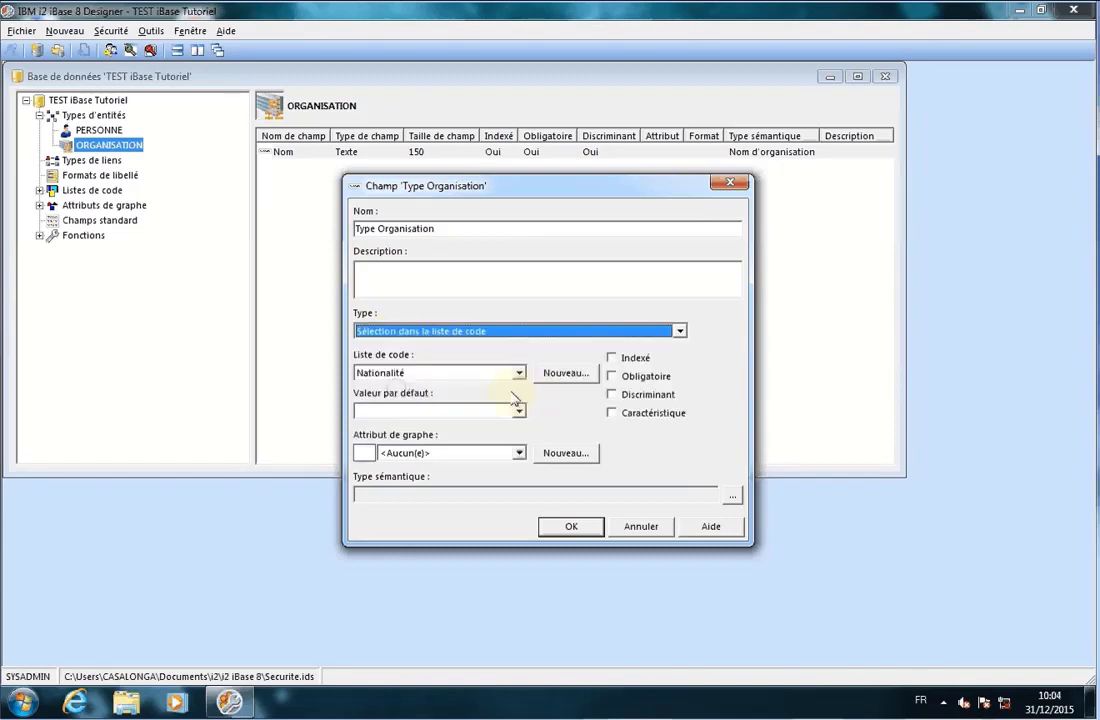
Step: Start a new code list named Type organisation for the Type Organisation field
click(565, 374)
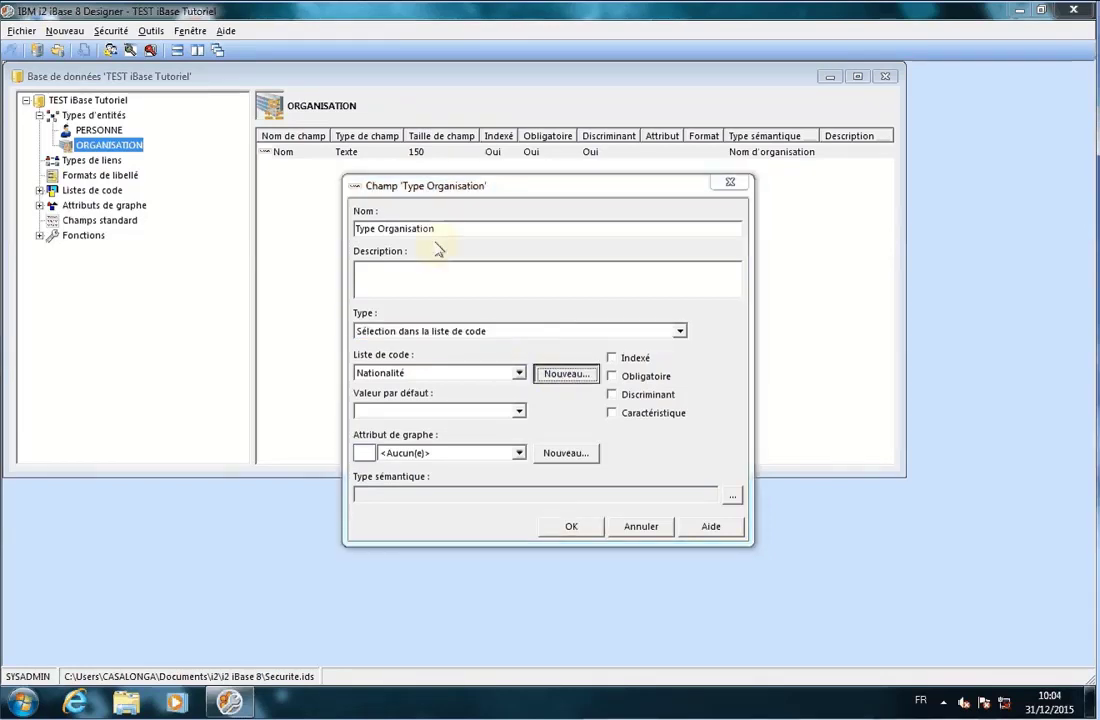
text(Type)
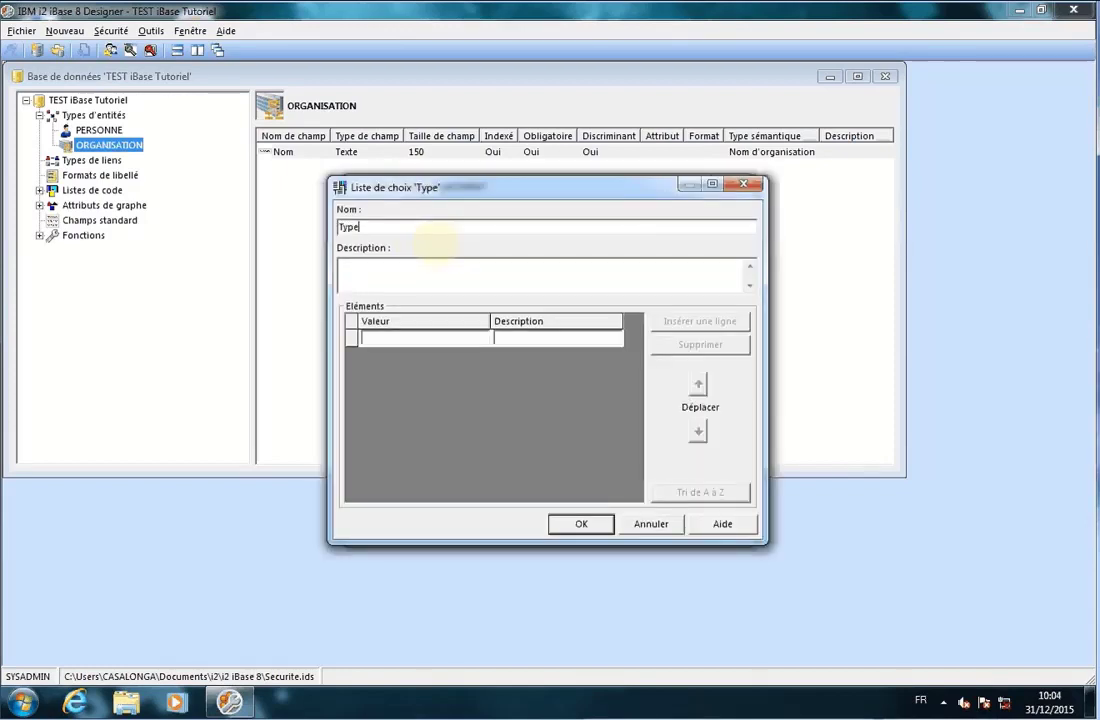
text( organisatoin)
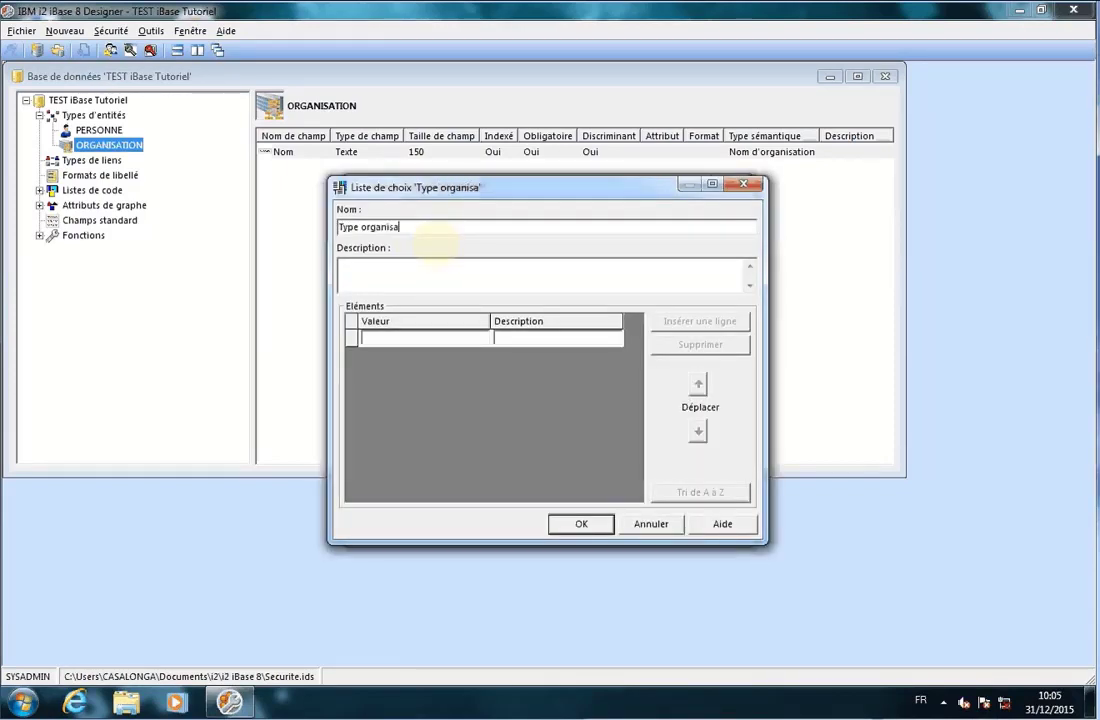
key(BackSpace)
key(BackSpace)
key(BackSpace)
text(ion)
Step: Fill the code list with the values SARL, SA, EURL and Auto-Entrepreneur and save it
click(410, 338)
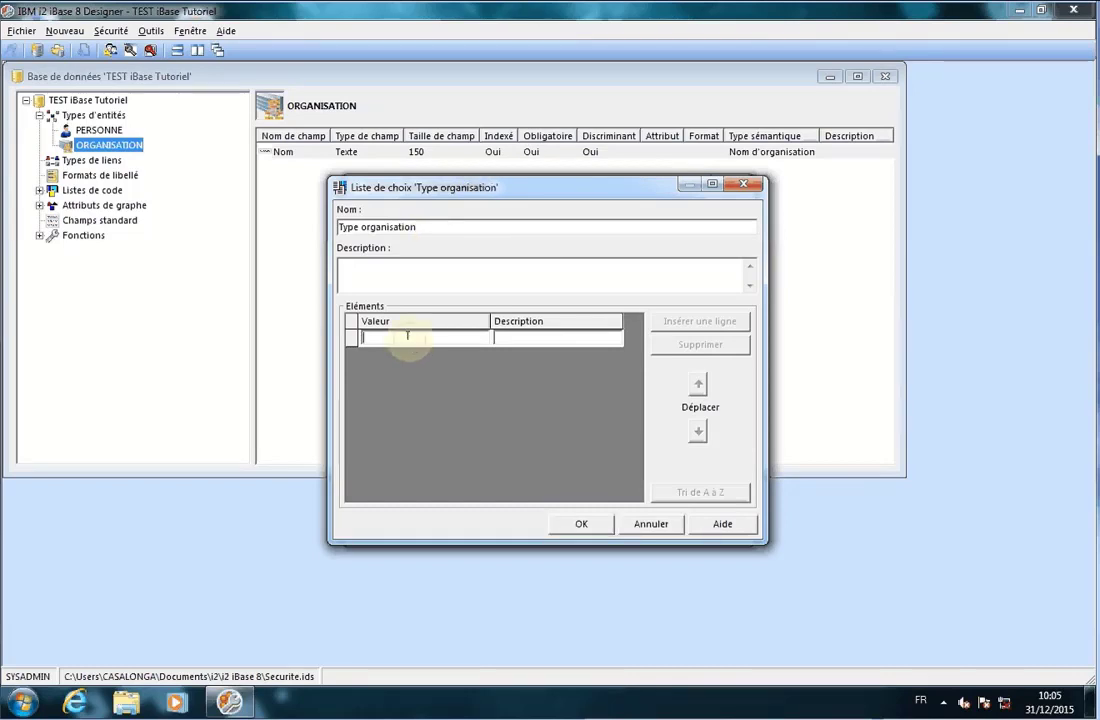
text(SARL)
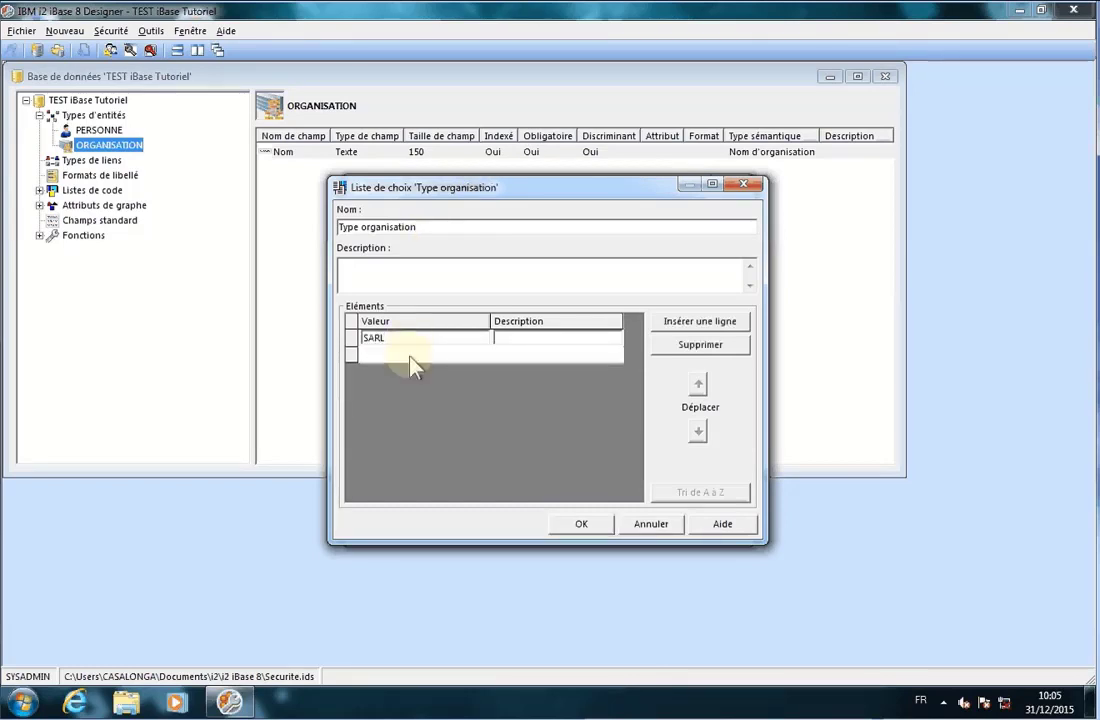
key(Return)
text(SA)
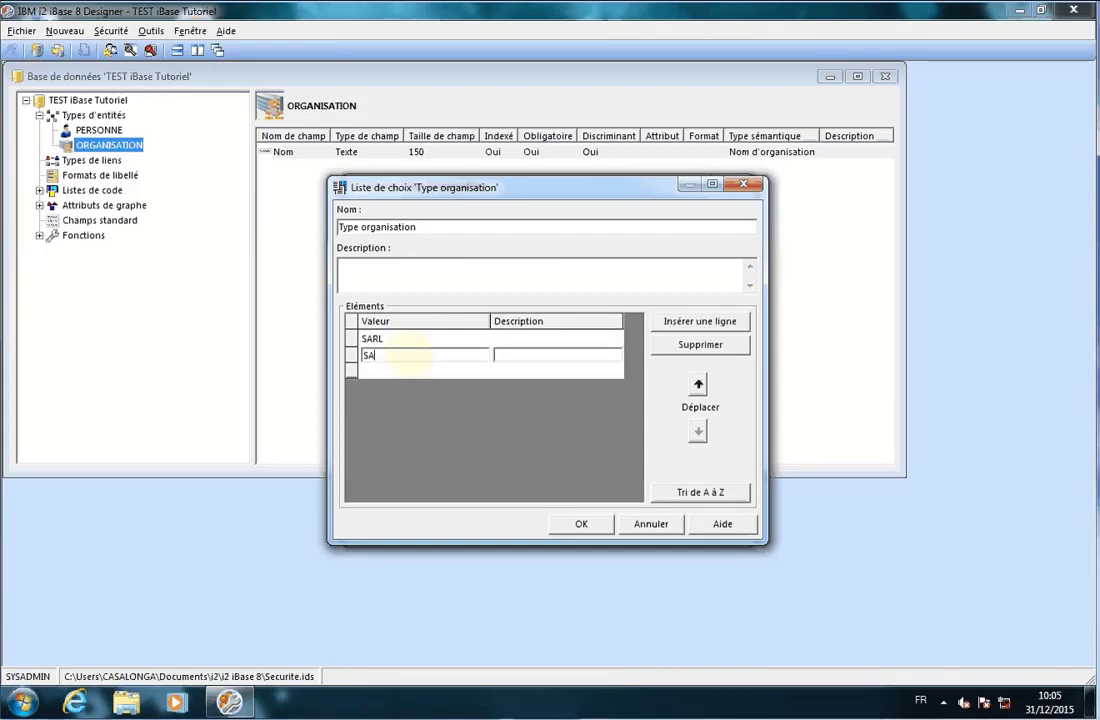
key(Return)
text(EURLK)
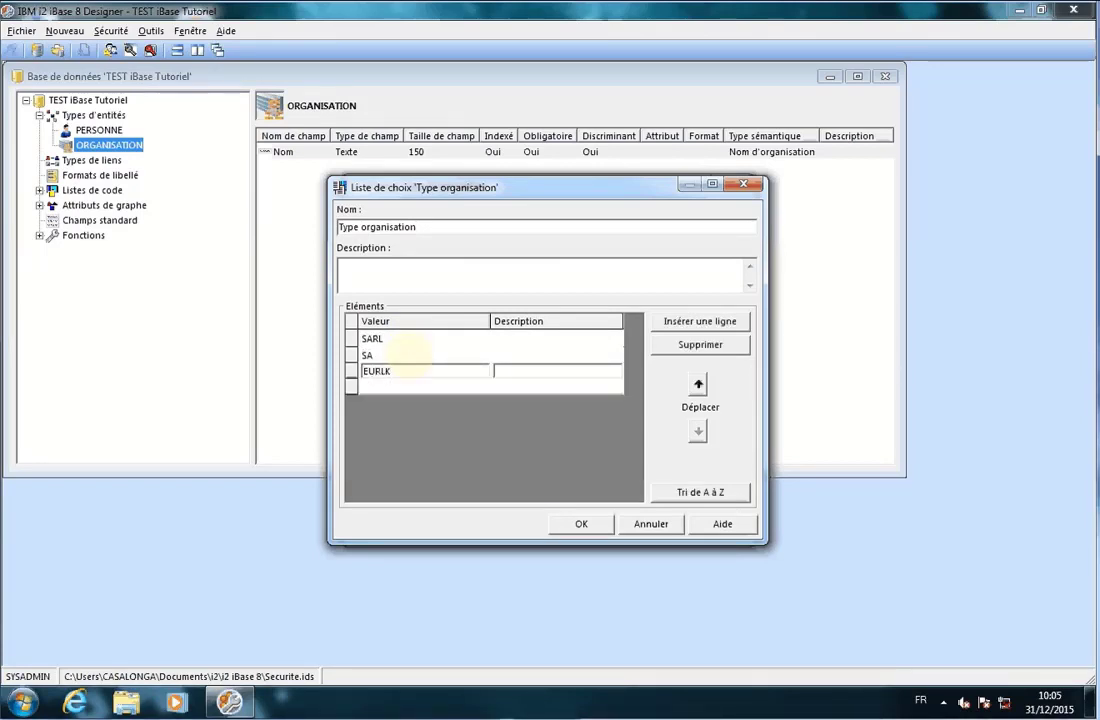
key(BackSpace)
key(Return)
text(Aut)
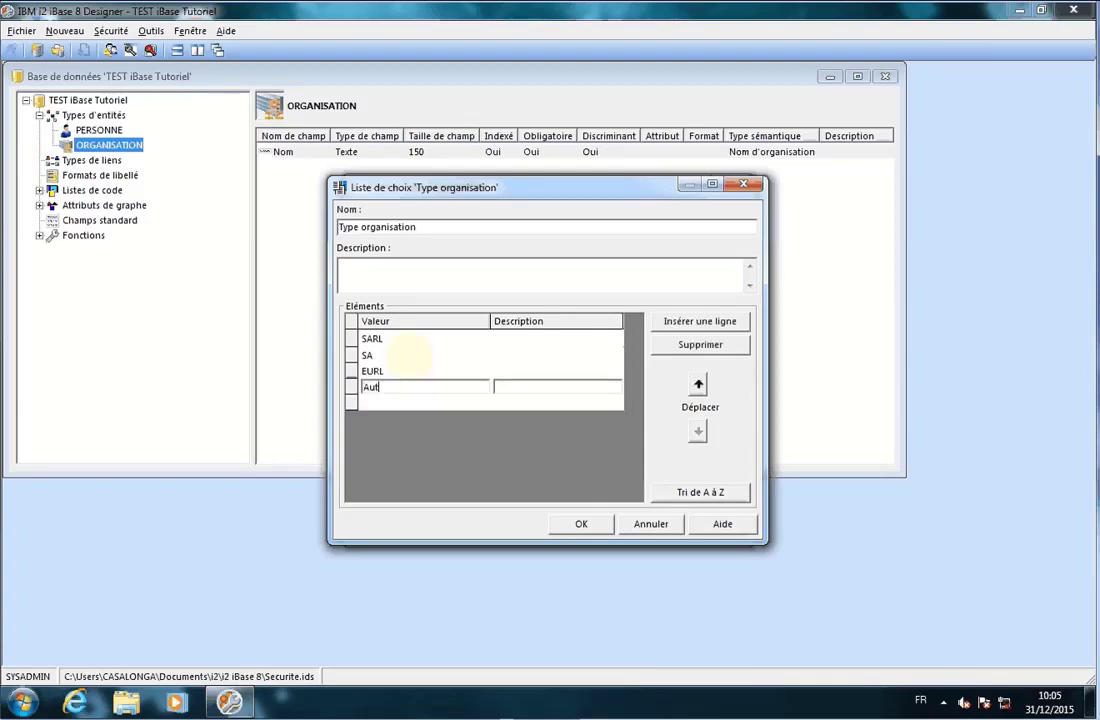
text(o-Entrepreneur)
key(Return)
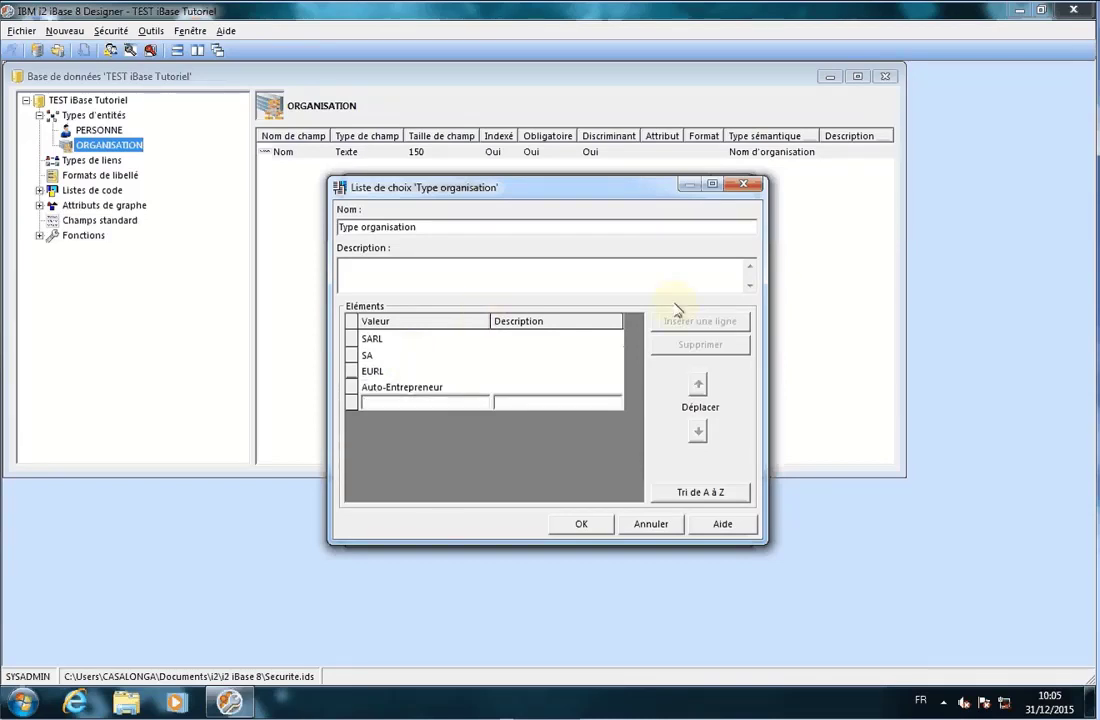
click(582, 524)
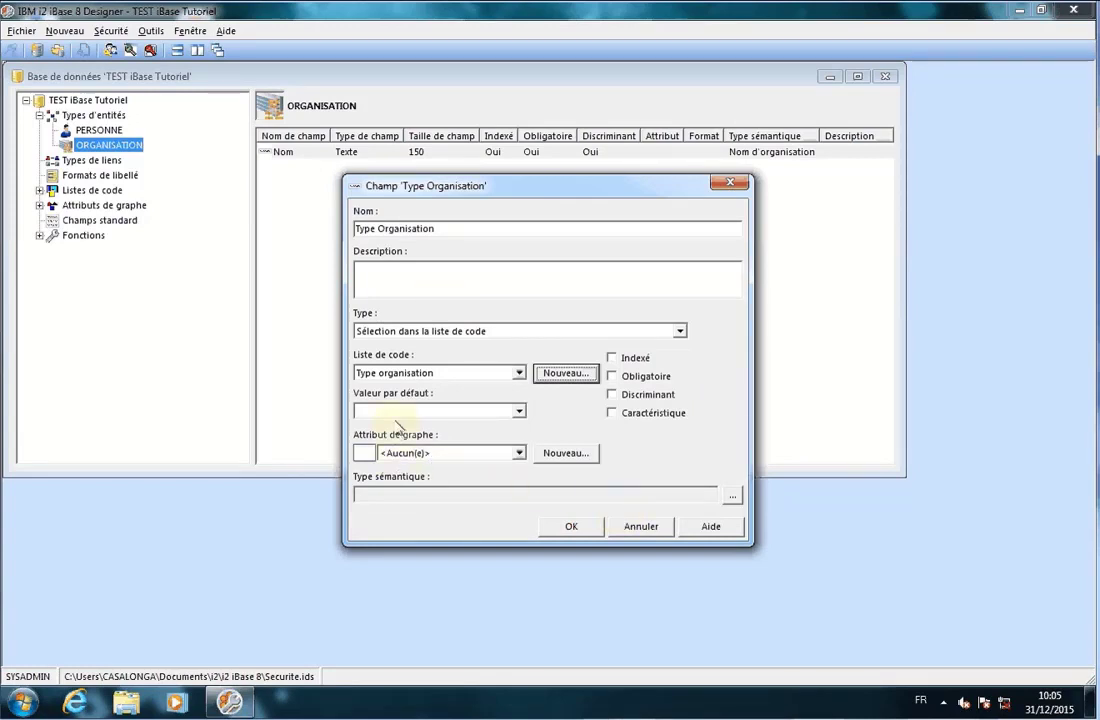
Step: Create a text graph attribute named Type organisation for the field, with Symbole and Afficher sur graphe disabled
click(553, 457)
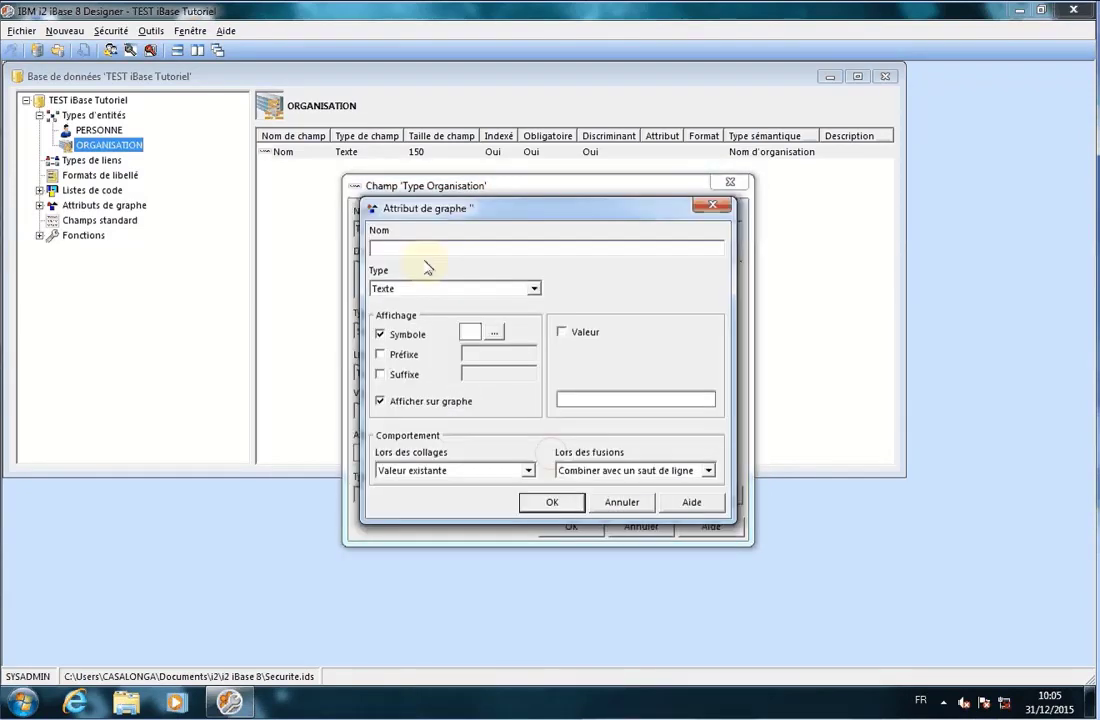
click(400, 245)
text(Typ)
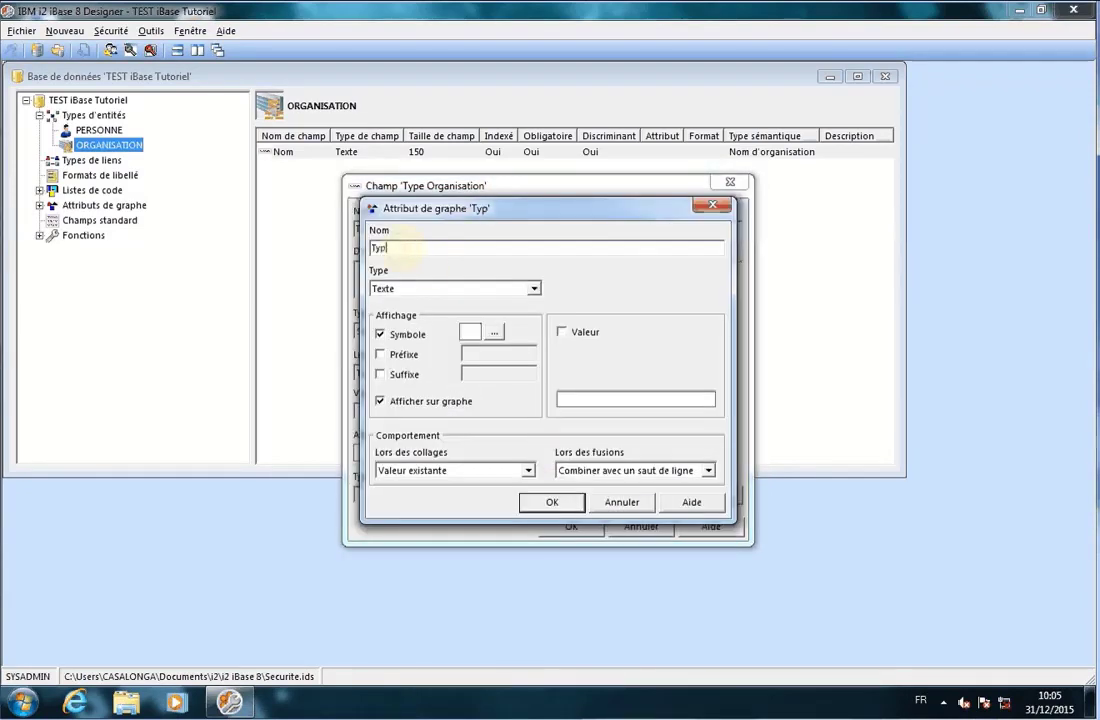
text(e organisation)
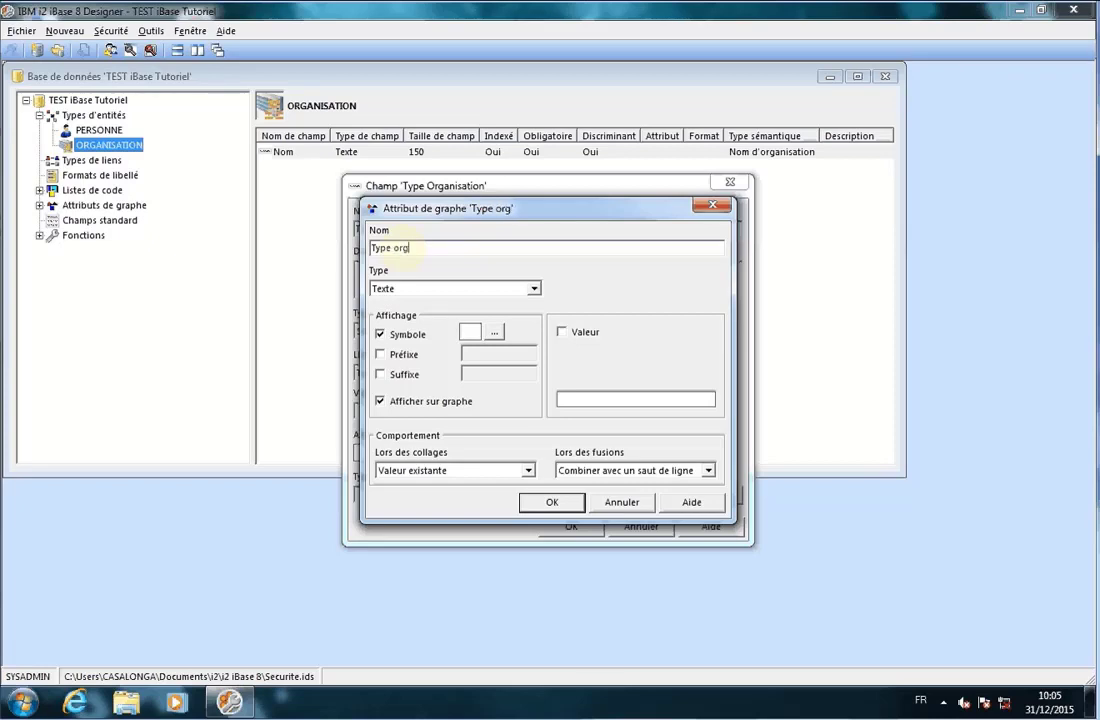
click(380, 334)
click(380, 400)
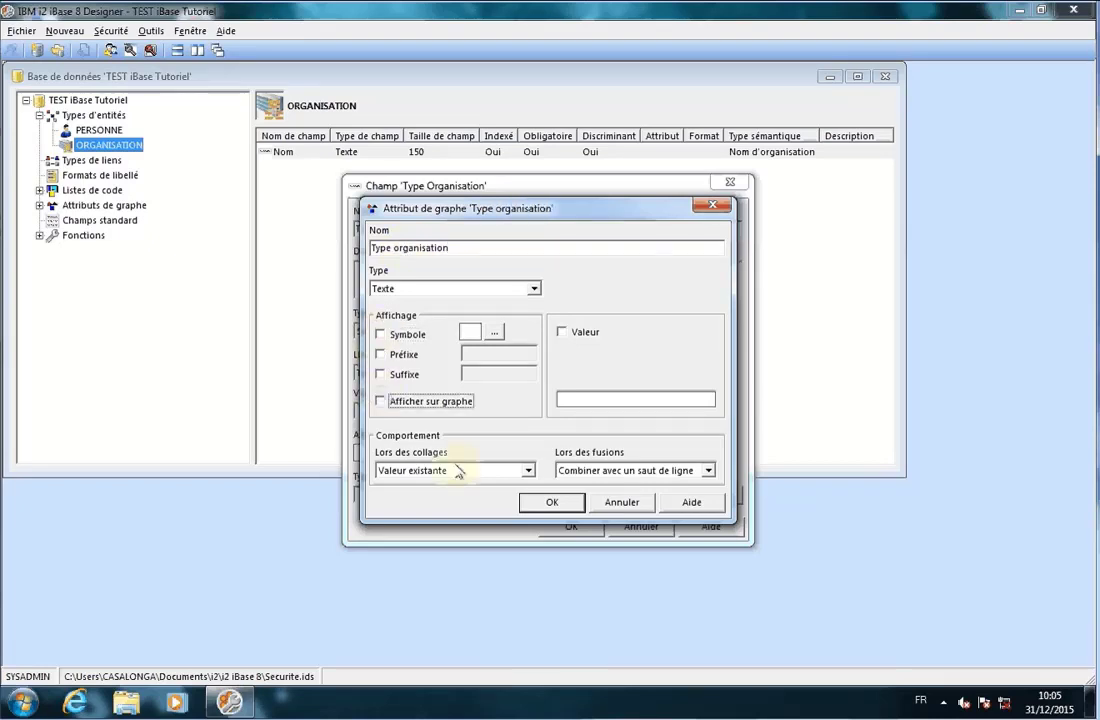
click(552, 502)
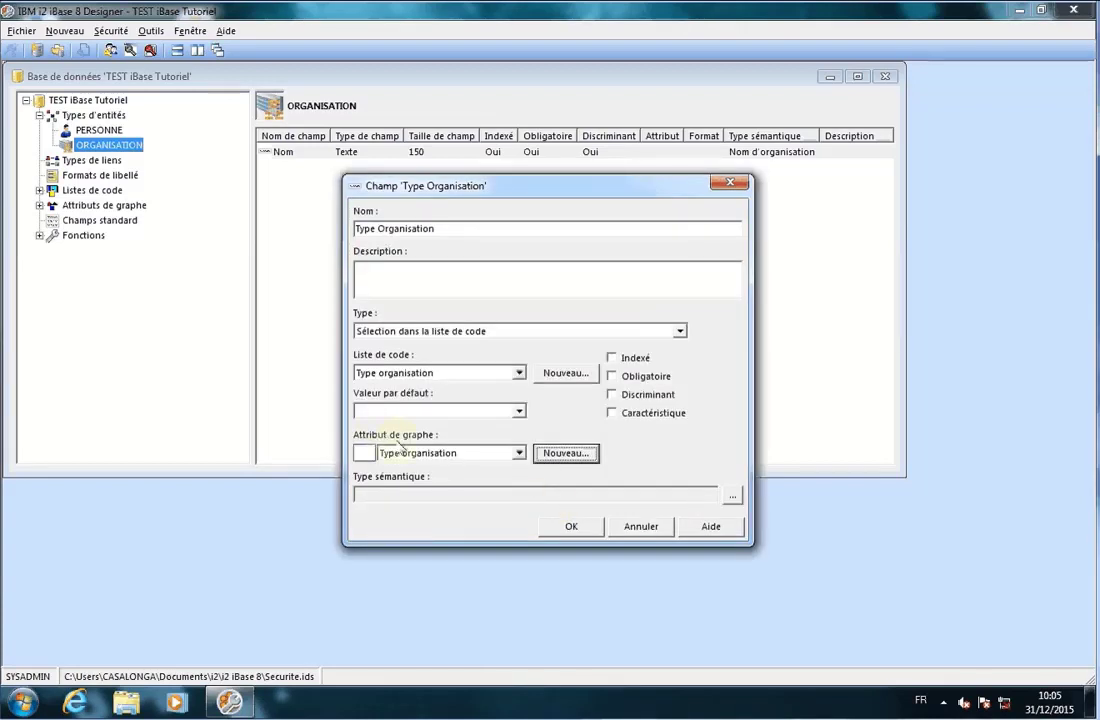
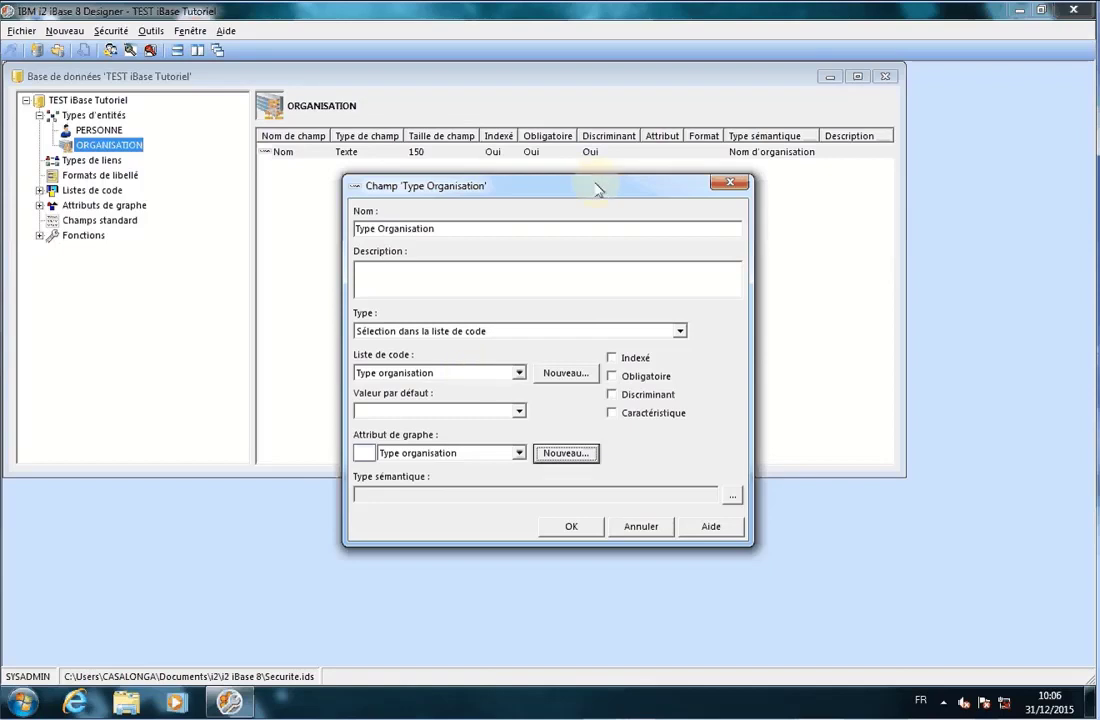
Step: Search the available semantic types for the Type Organisation field with the term "type"
mouse_move(595, 183)
mouse_down()
mouse_move(793, 206)
mouse_move(619, 188)
mouse_move(588, 207)
mouse_move(578, 181)
mouse_up()
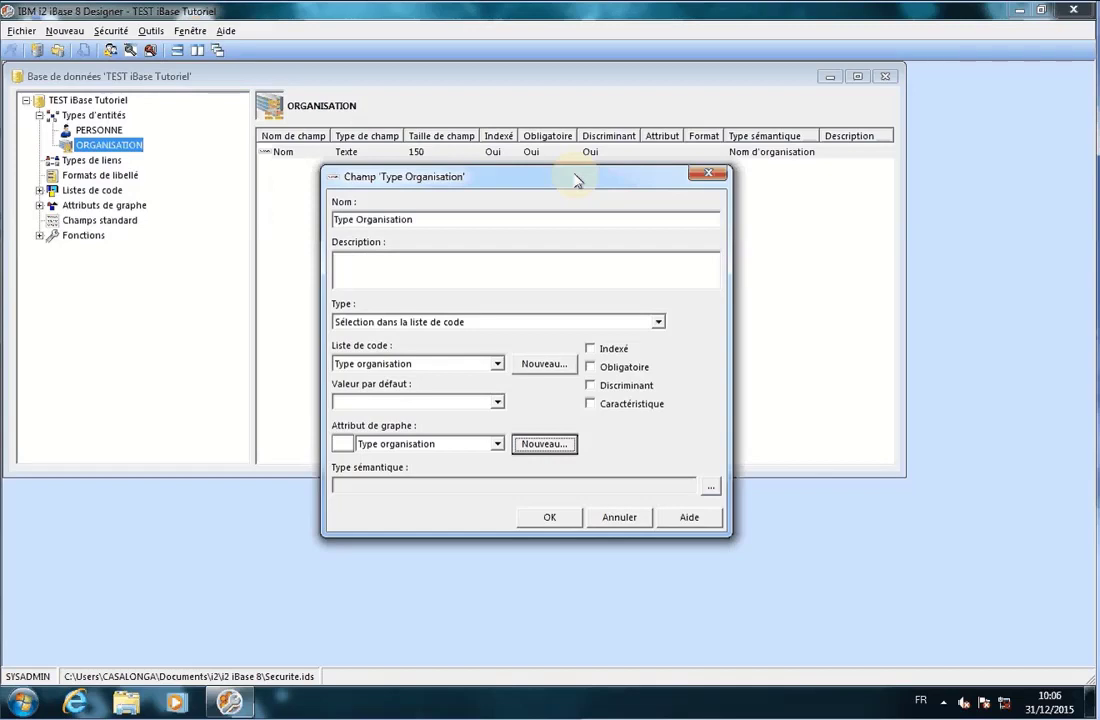
click(710, 487)
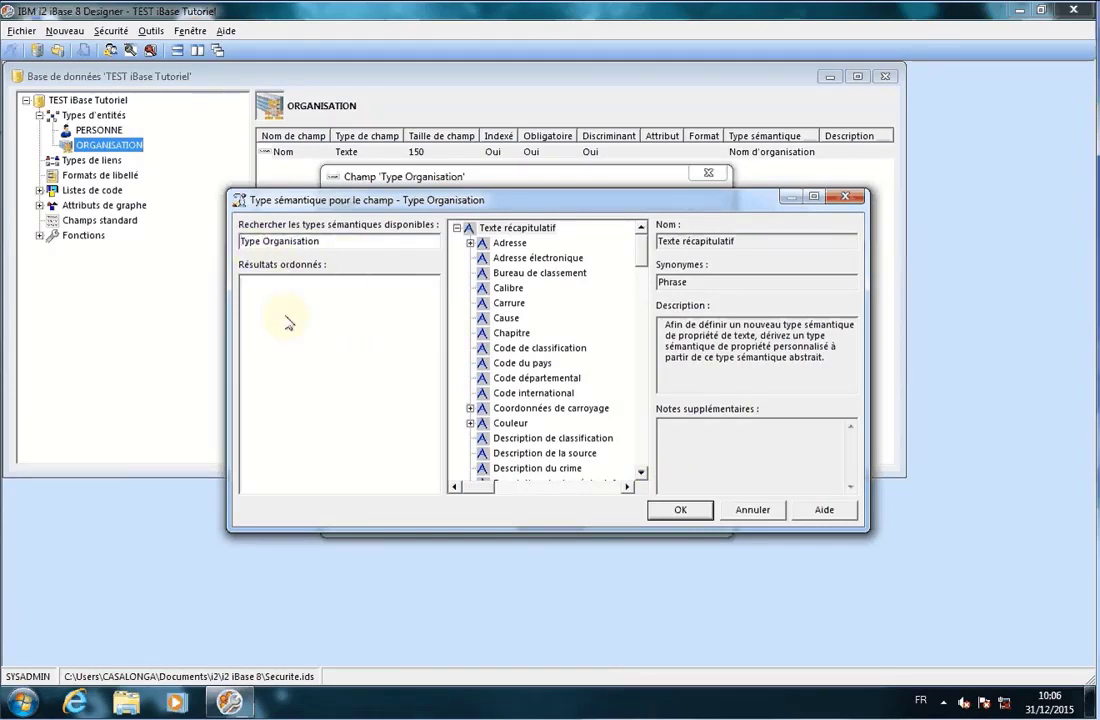
drag(263, 241, 212, 243)
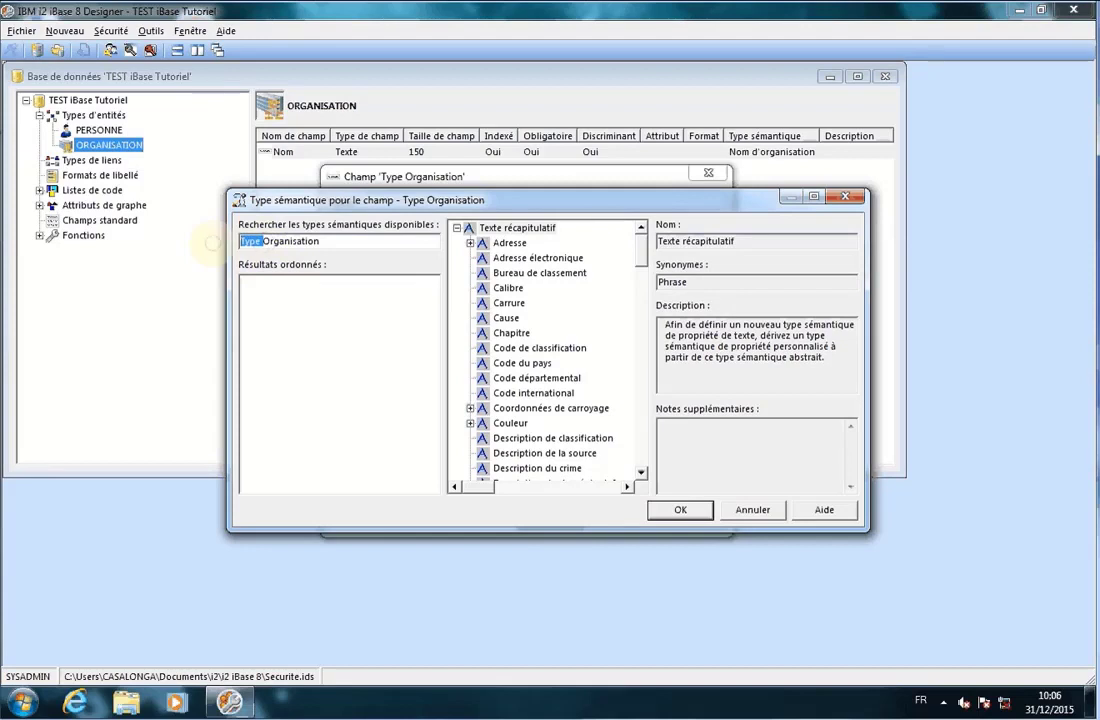
key(Delete)
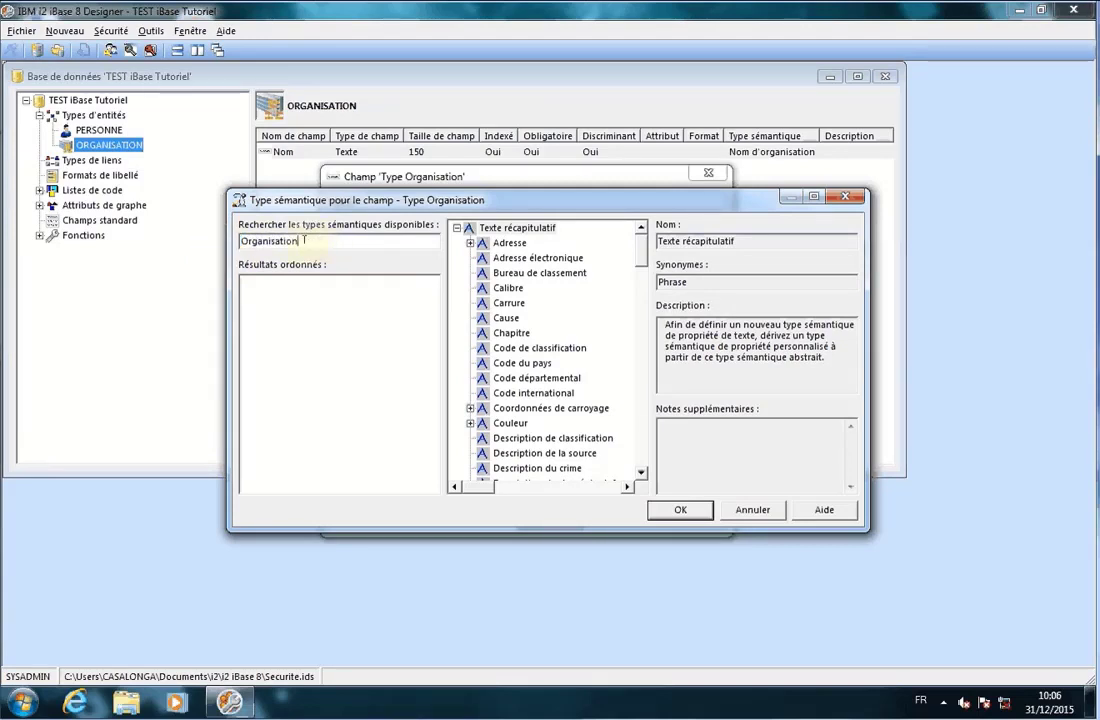
drag(304, 241, 229, 239)
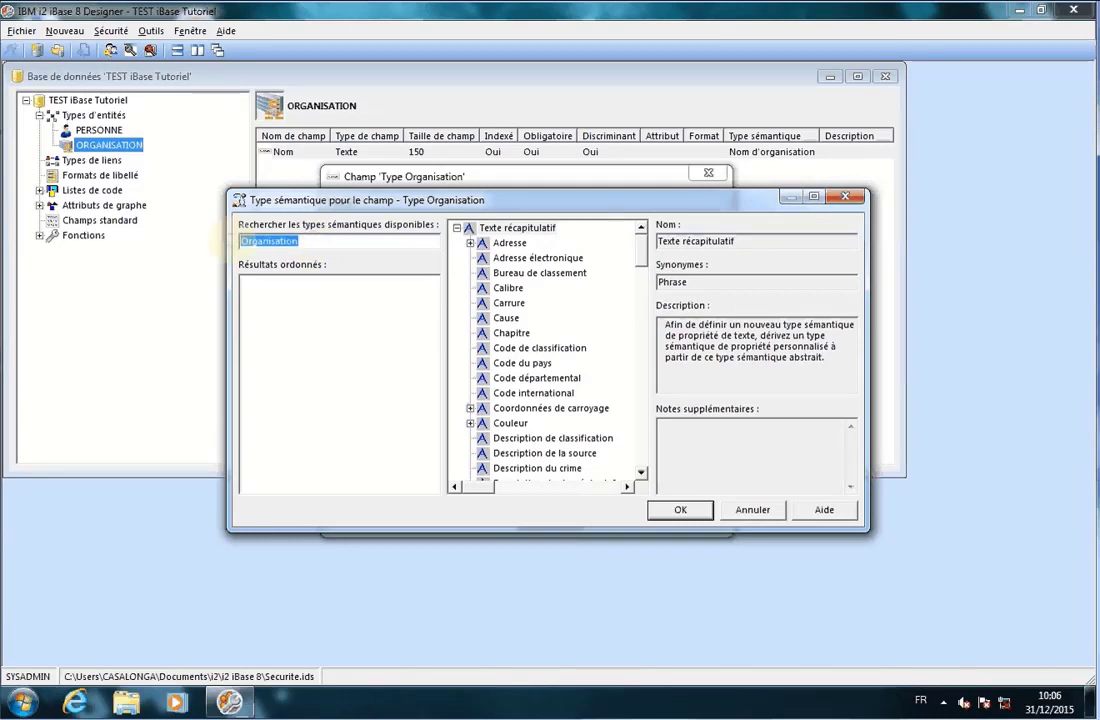
text(type)
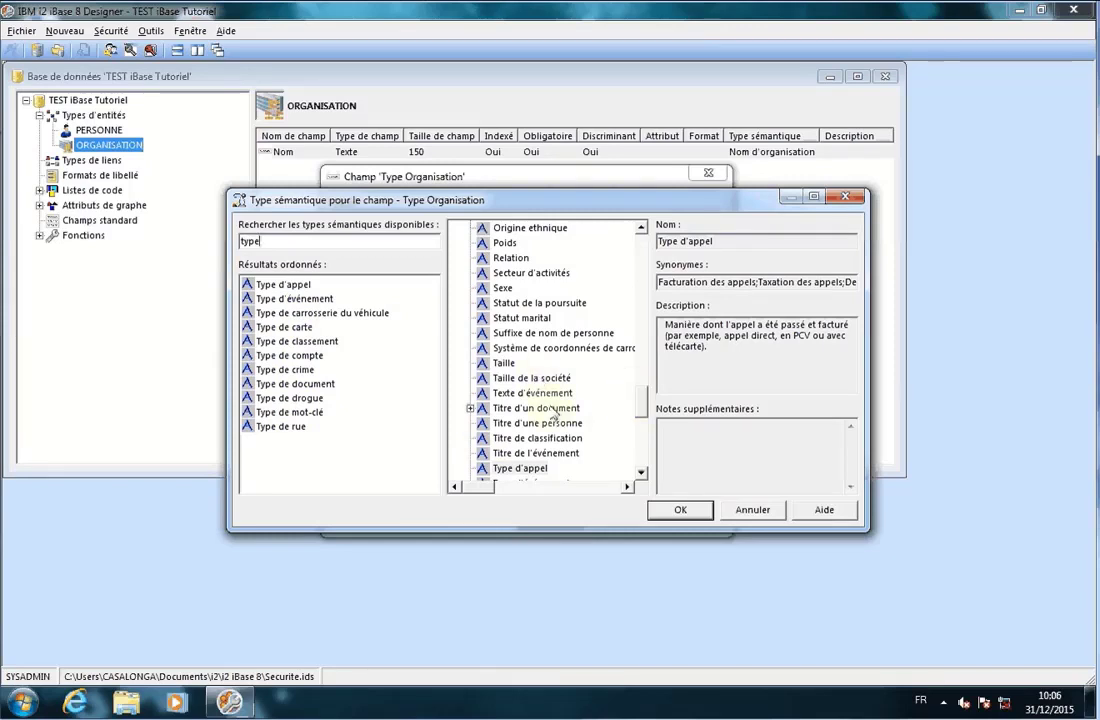
scroll(641, 415, down, 1)
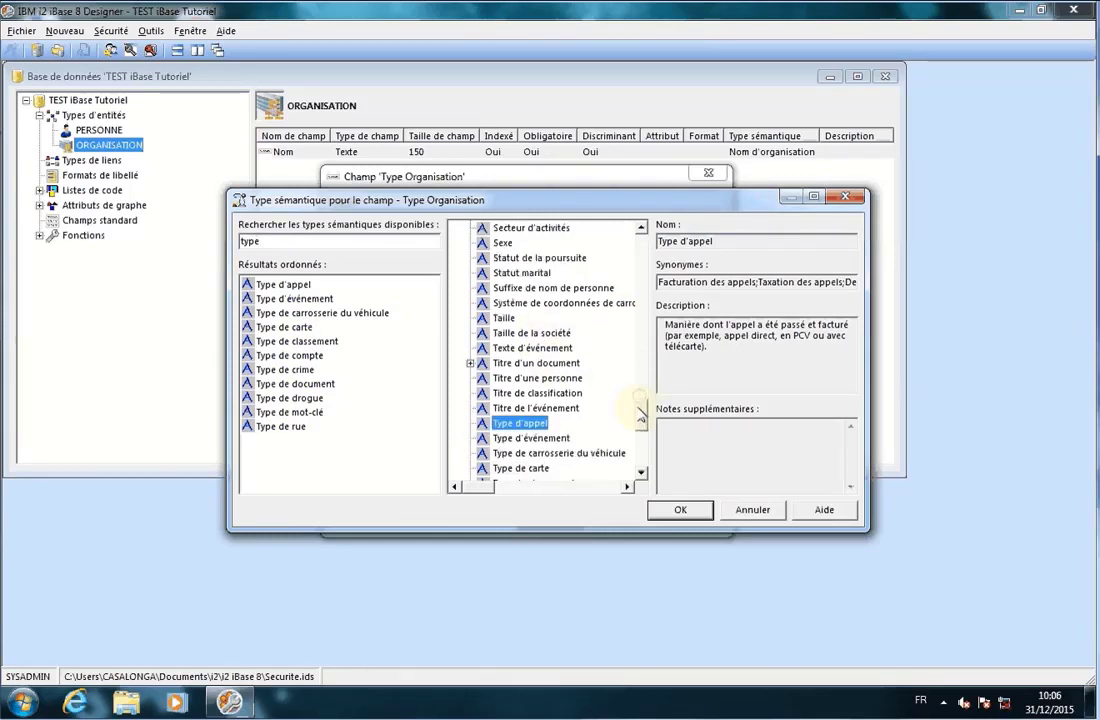
scroll(641, 415, down, 1)
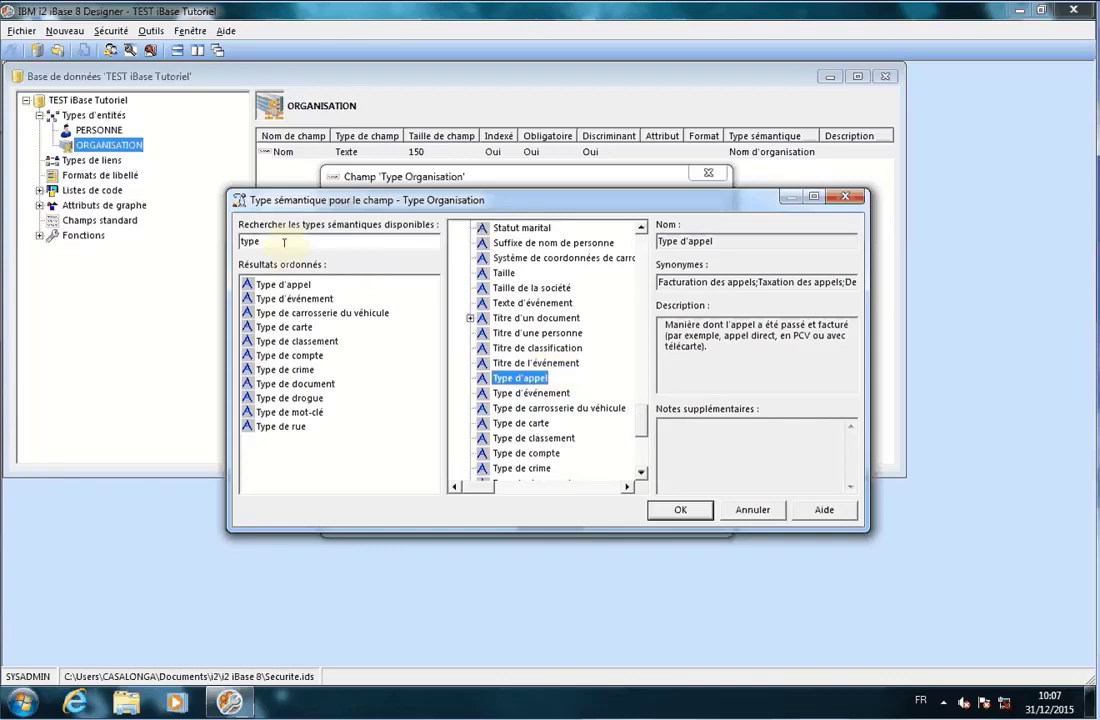
Step: Search the semantic types for "société", leave without choosing one, and save the Type Organisation field
drag(282, 243, 191, 245)
text(soci)
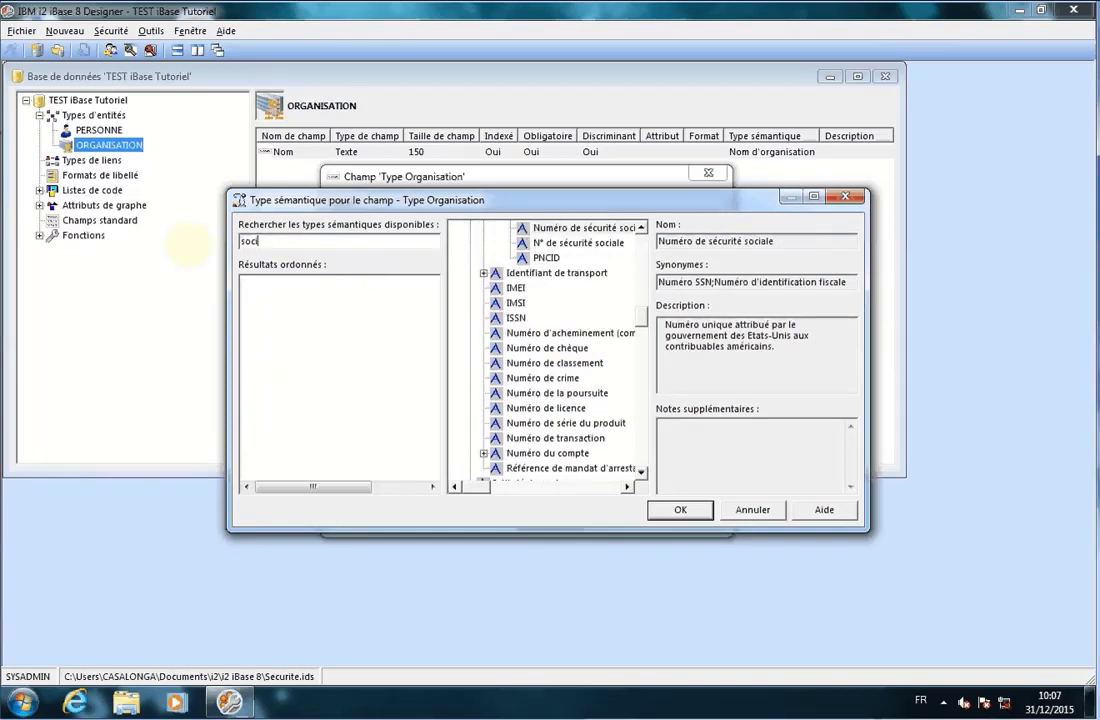
text(été)
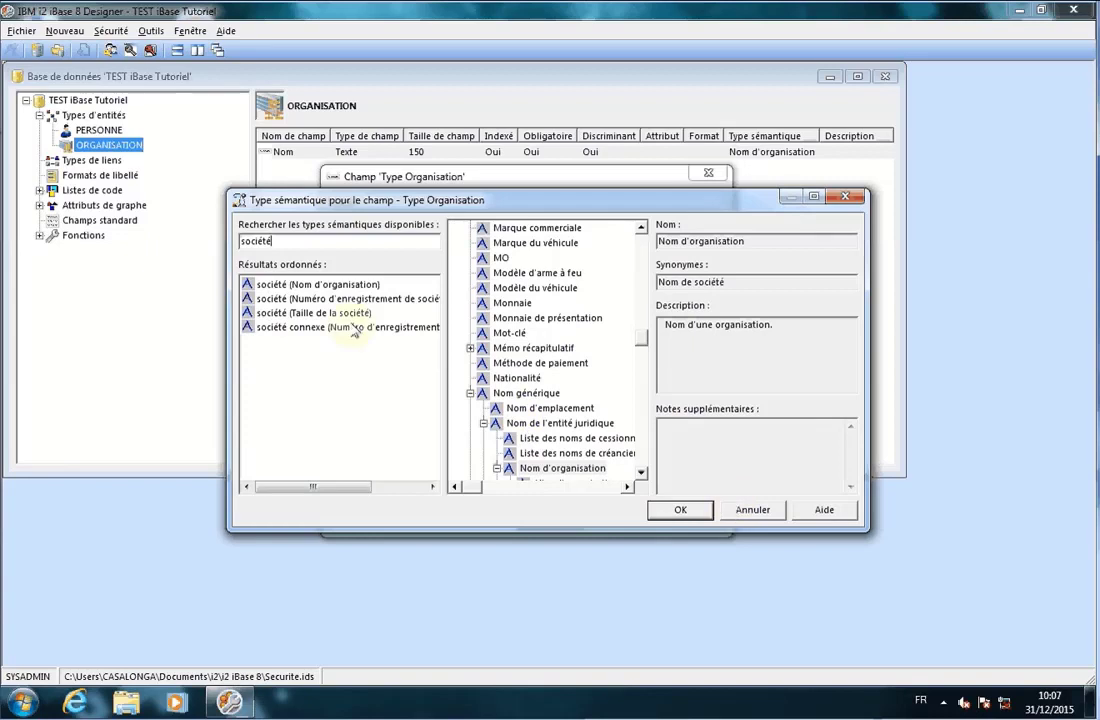
click(753, 510)
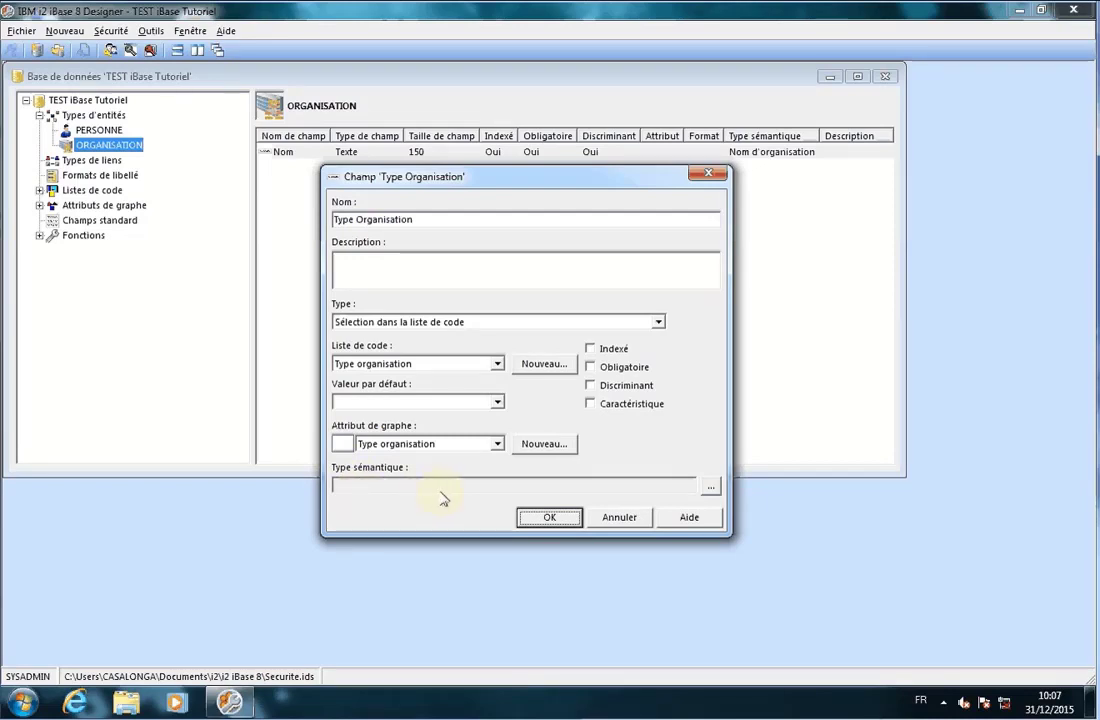
click(558, 520)
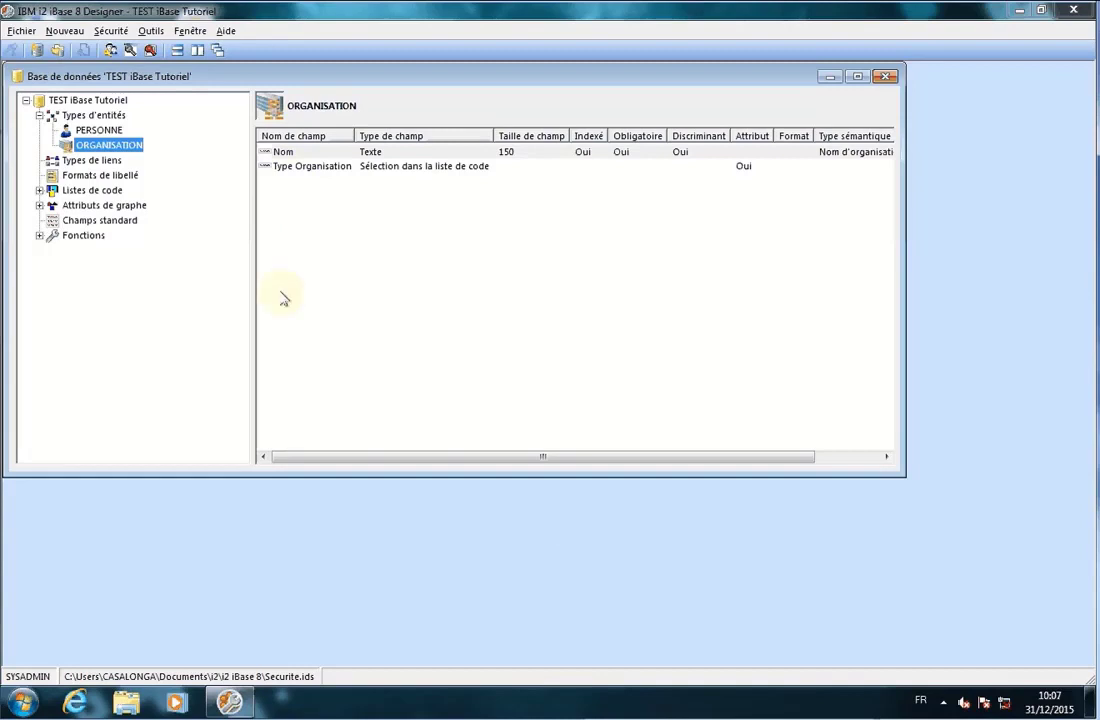
Step: Start a new ORGANISATION field named SIREN with the type Nombre and no display format
right_click(295, 214)
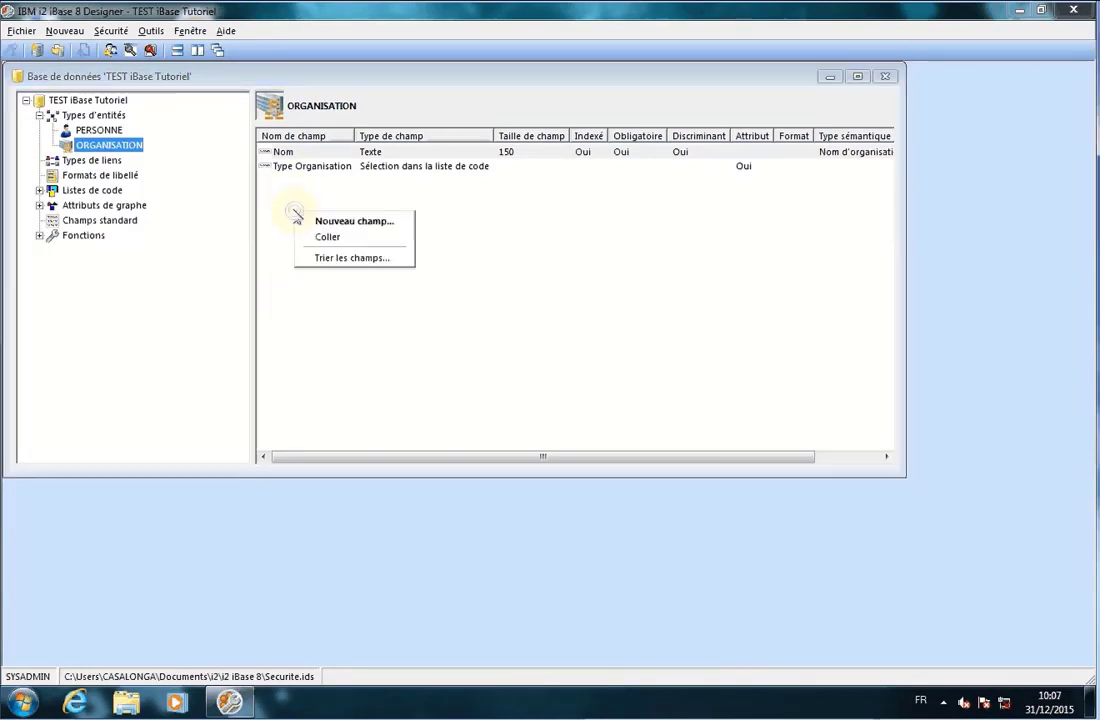
click(345, 222)
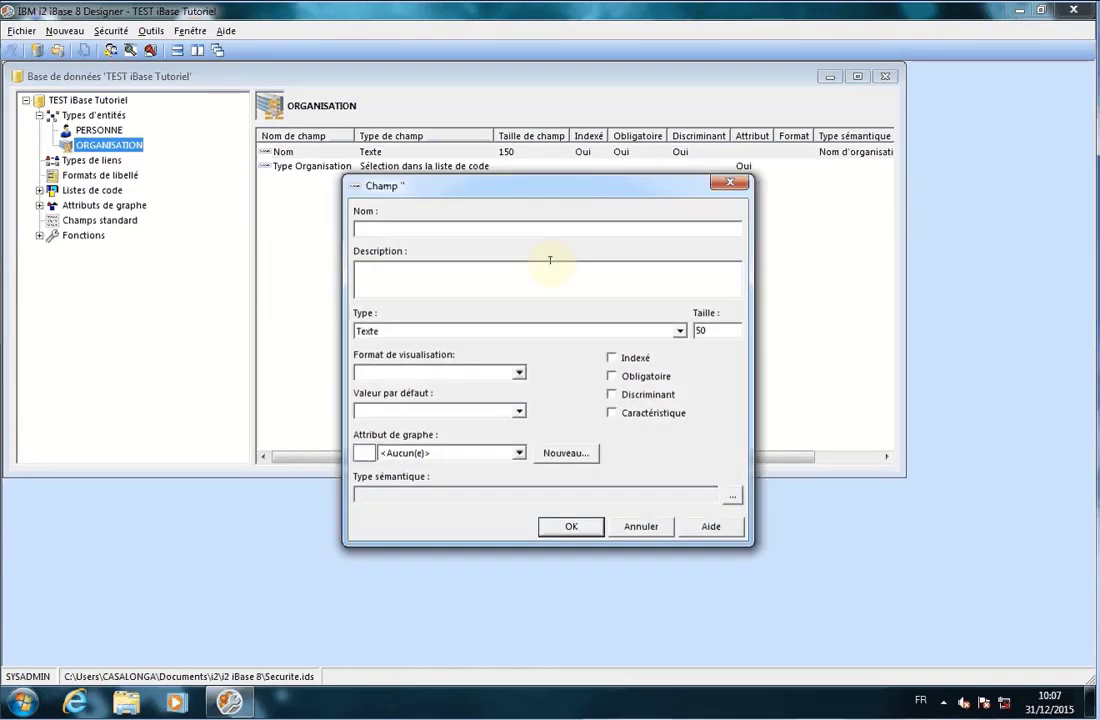
text(SIREN)
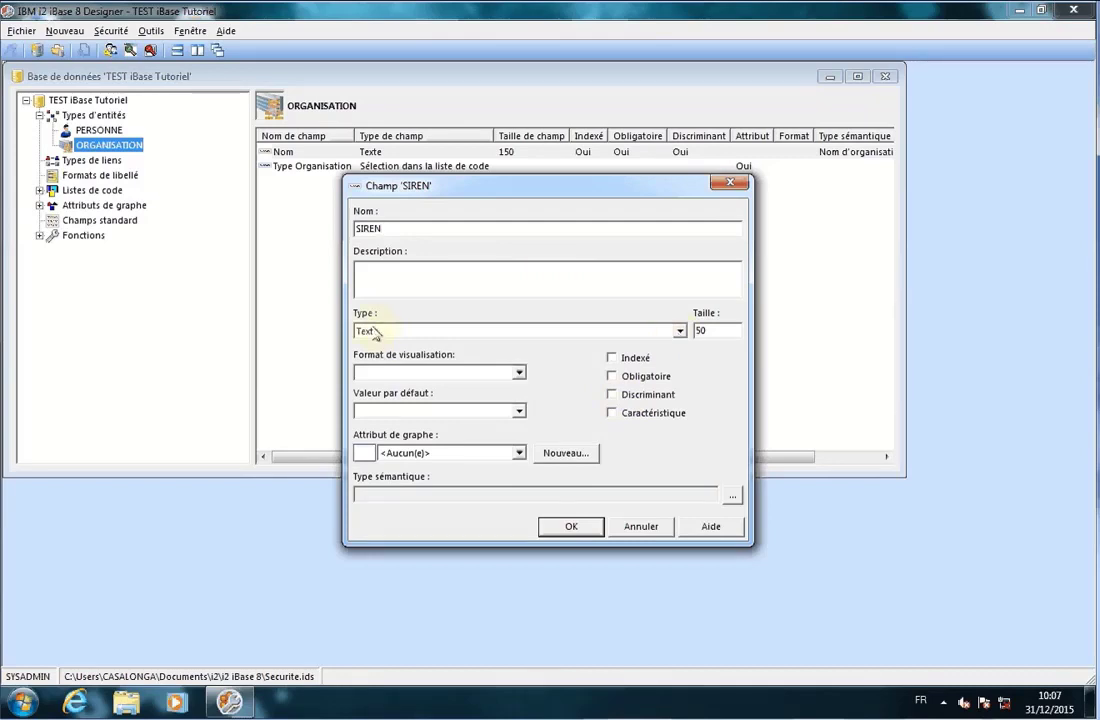
click(680, 332)
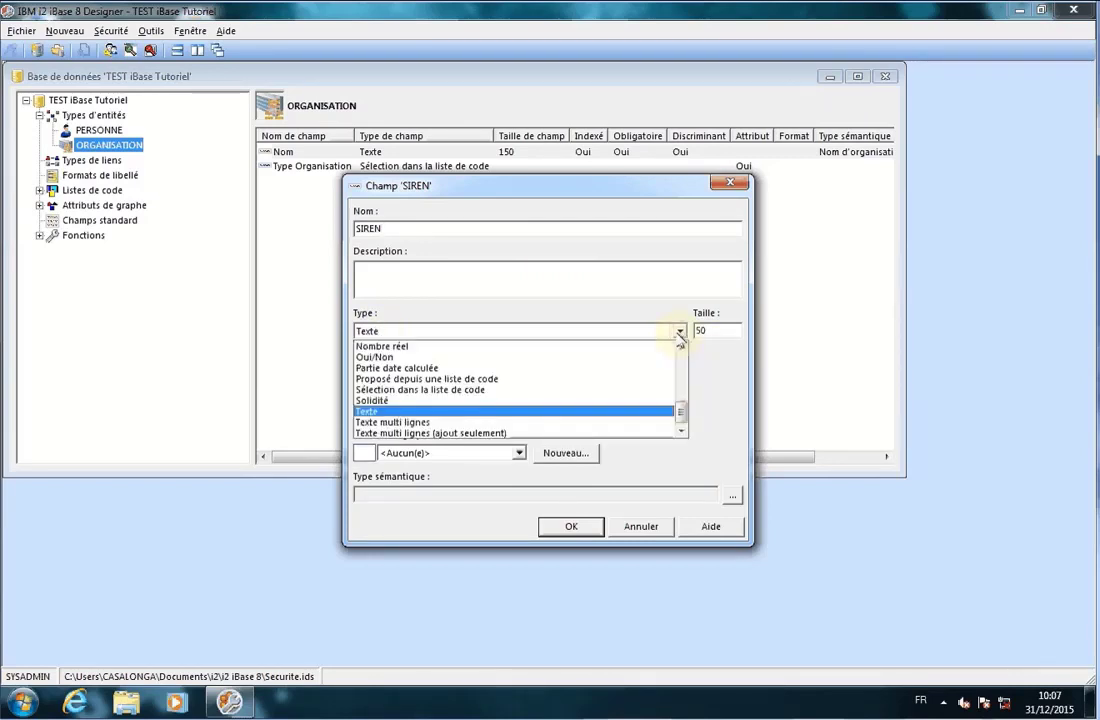
scroll(681, 347, up, 2)
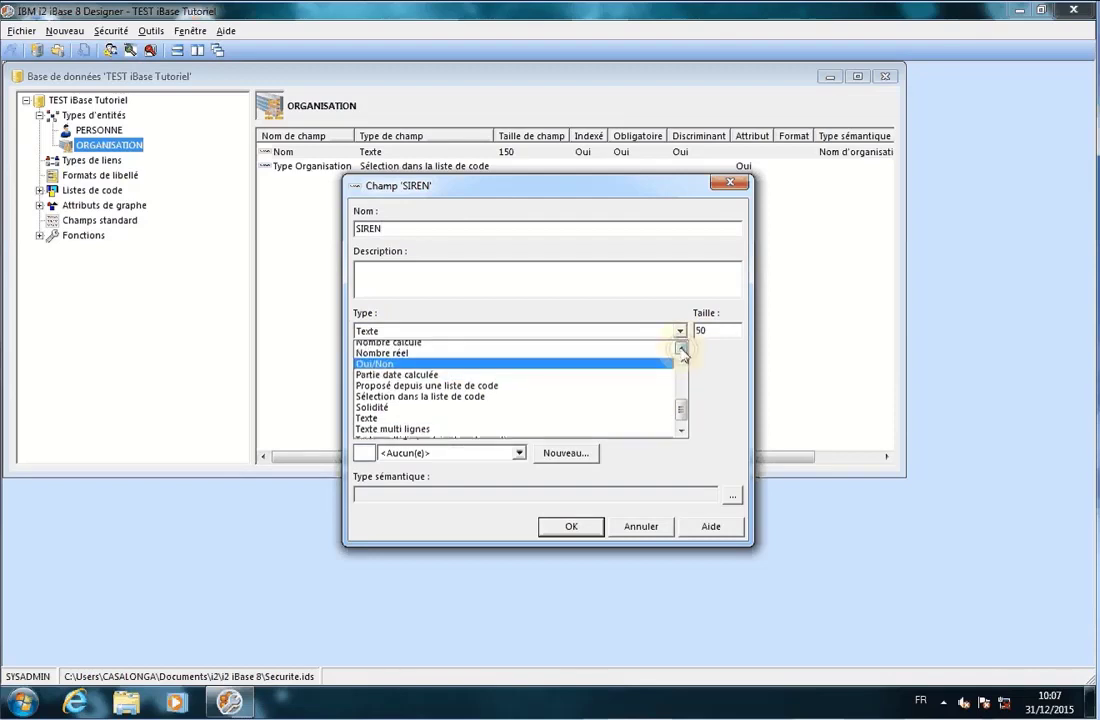
scroll(575, 363, up, 1)
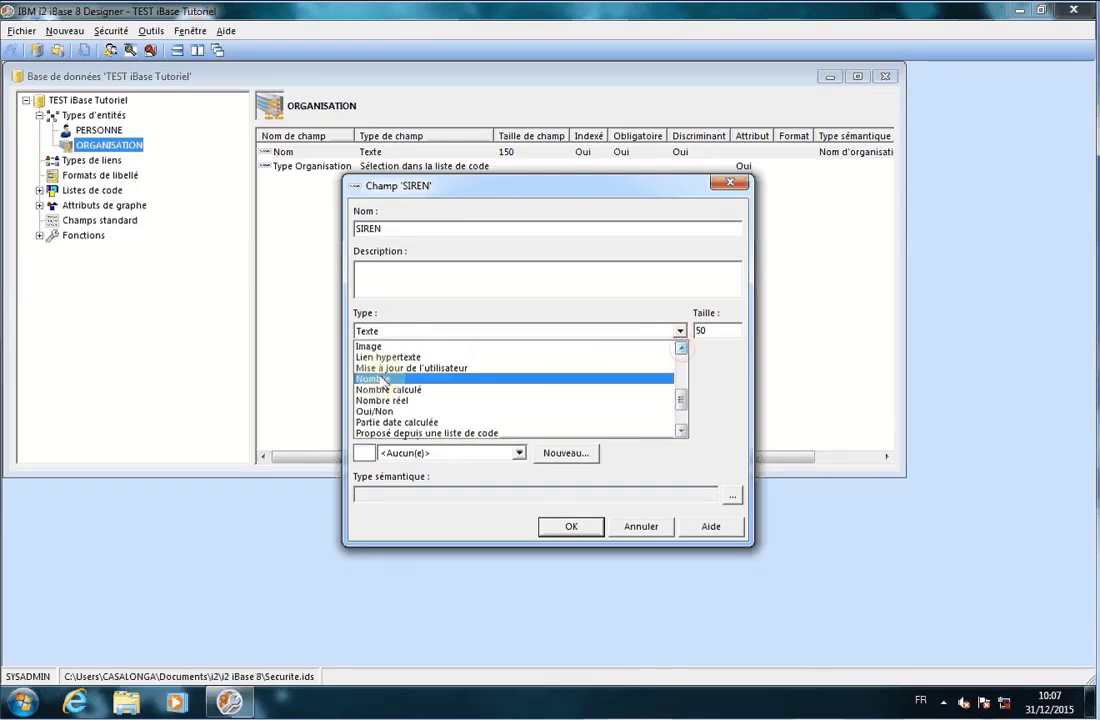
click(378, 380)
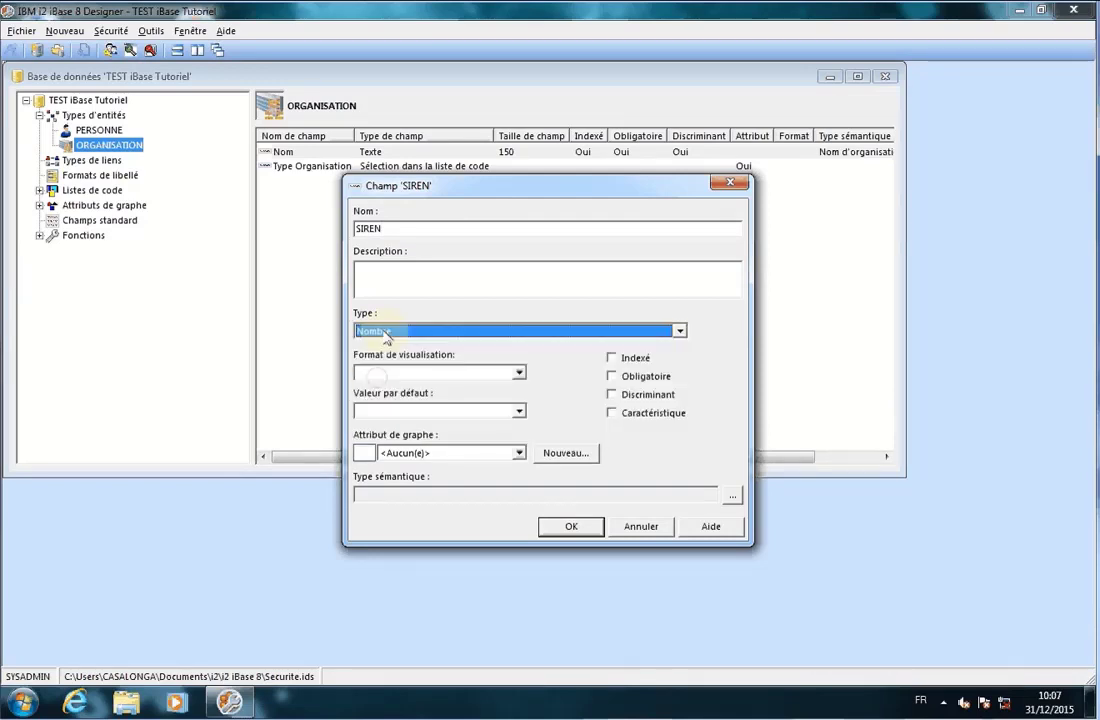
click(519, 372)
click(548, 372)
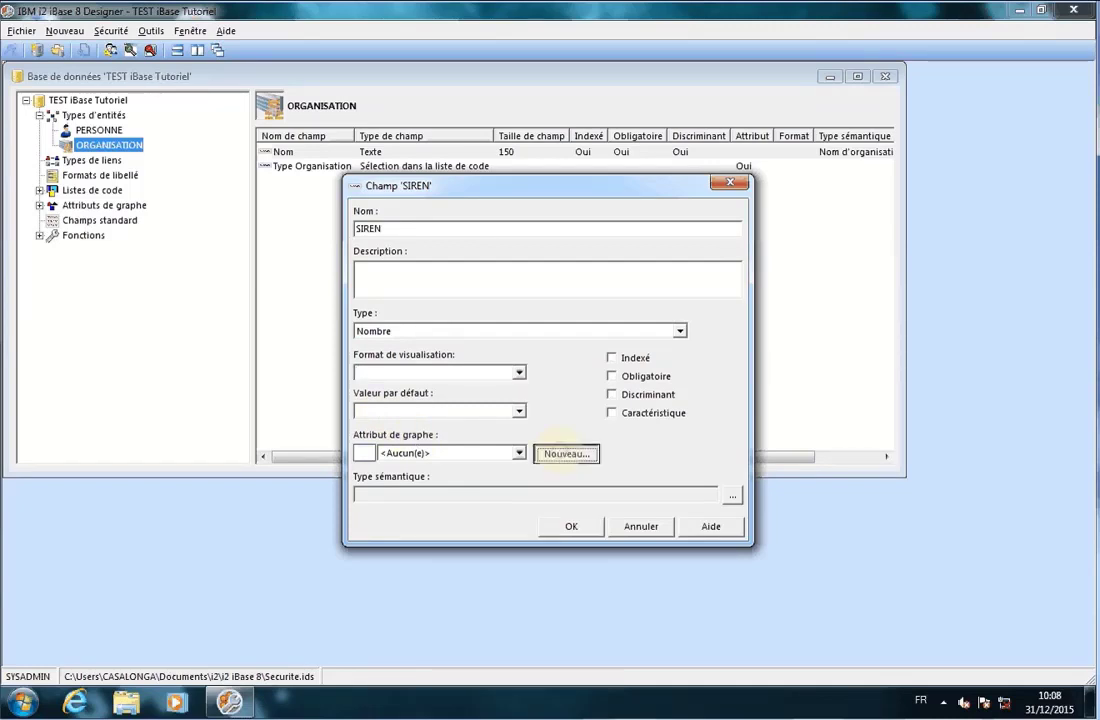
Step: Create a numeric graph attribute named SIREN with Symbole and Afficher sur graphe disabled, and save the SIREN field
click(563, 453)
text(SIREN)
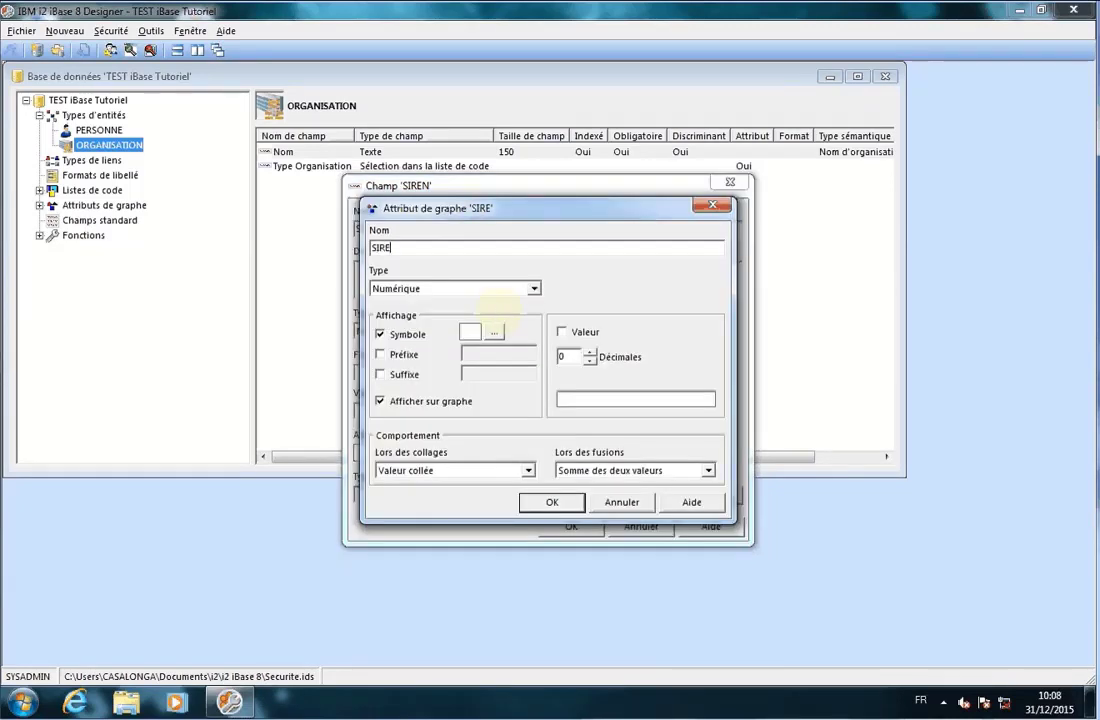
click(380, 334)
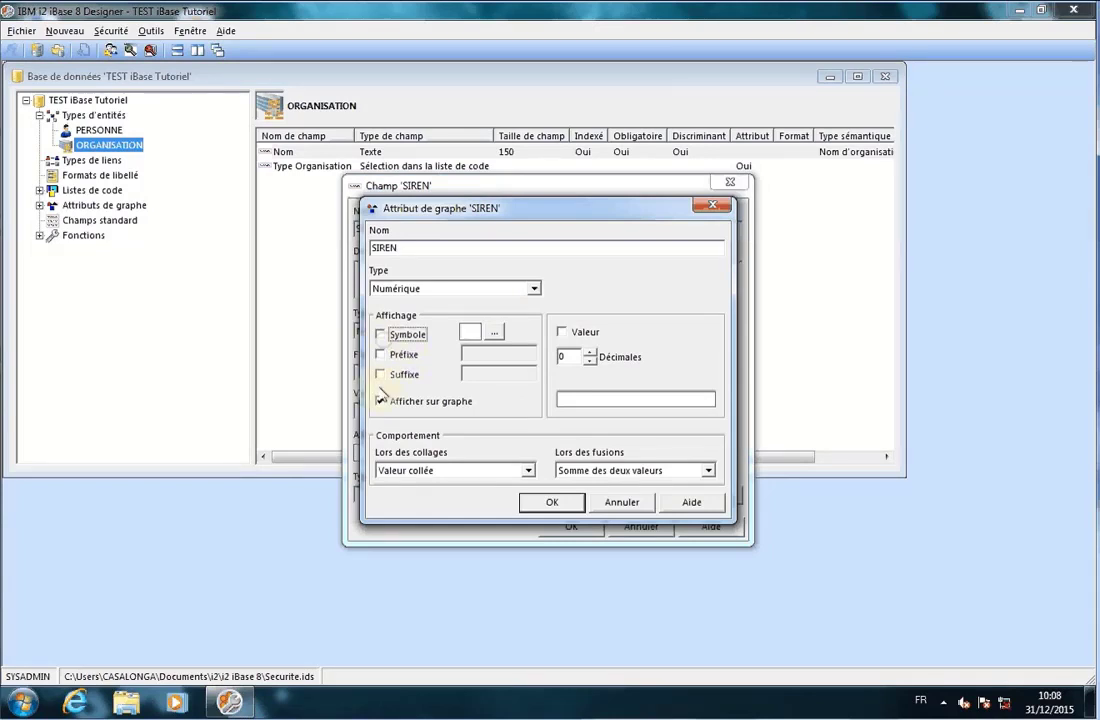
click(380, 401)
click(552, 502)
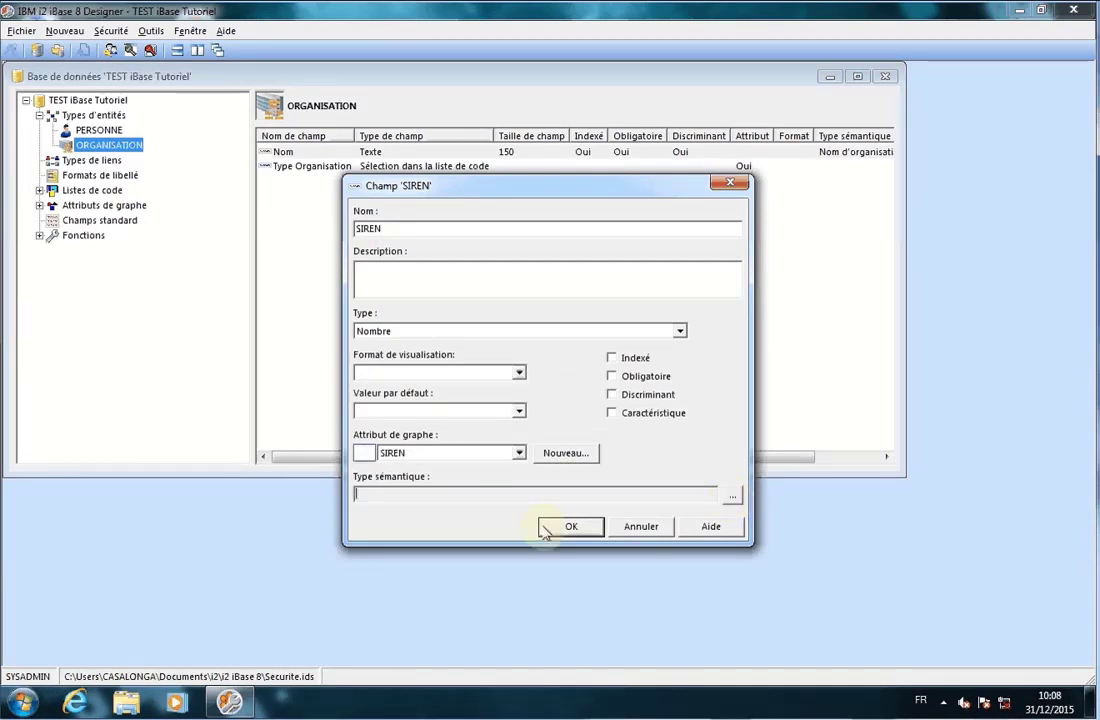
click(521, 493)
click(568, 524)
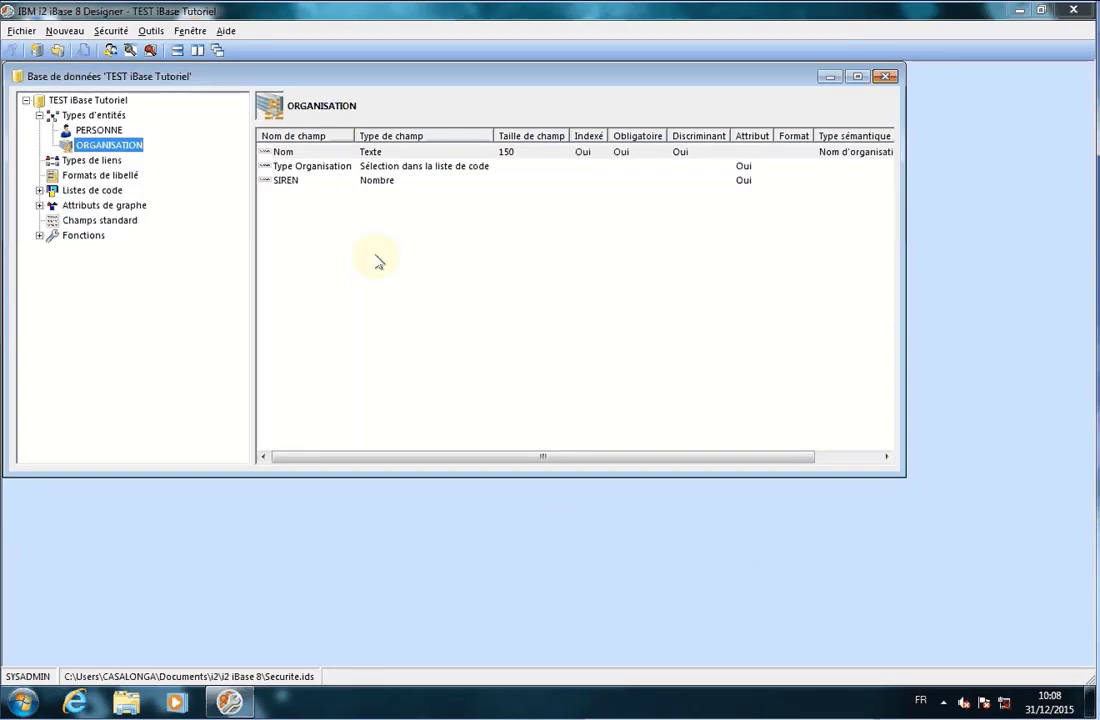
Step: Review the PERSONNE and ORGANISATION entity types and the relationship diagram in the EXAMPLE ENTITE definition sheet in Word
click(99, 131)
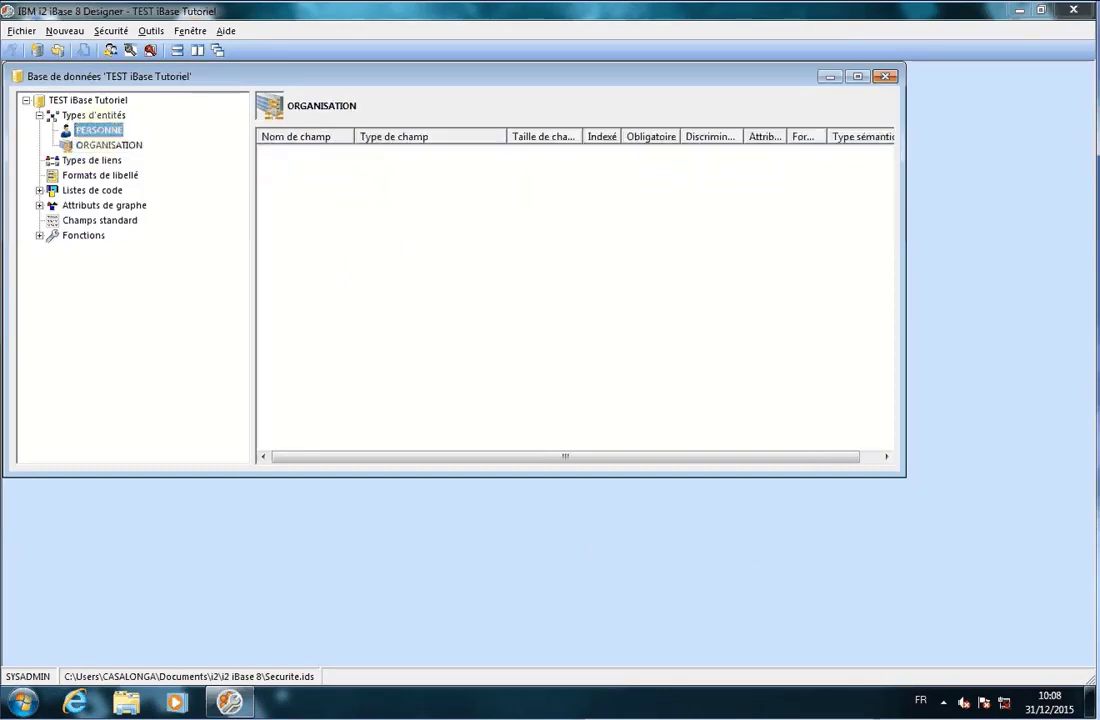
click(105, 145)
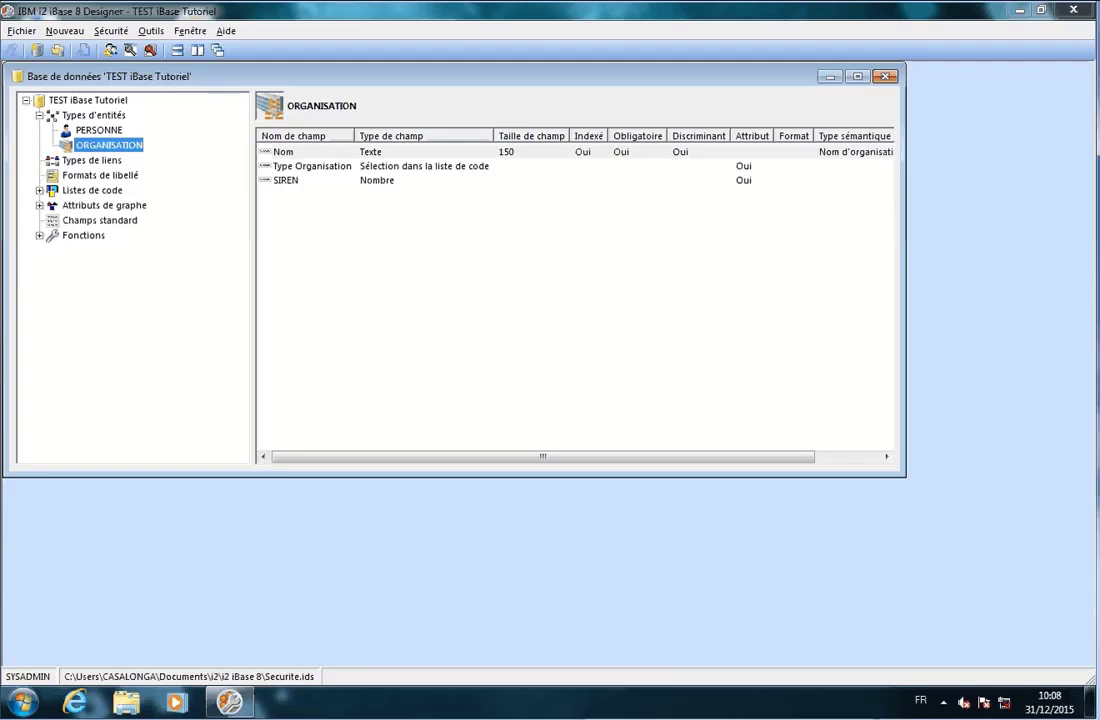
click(497, 551)
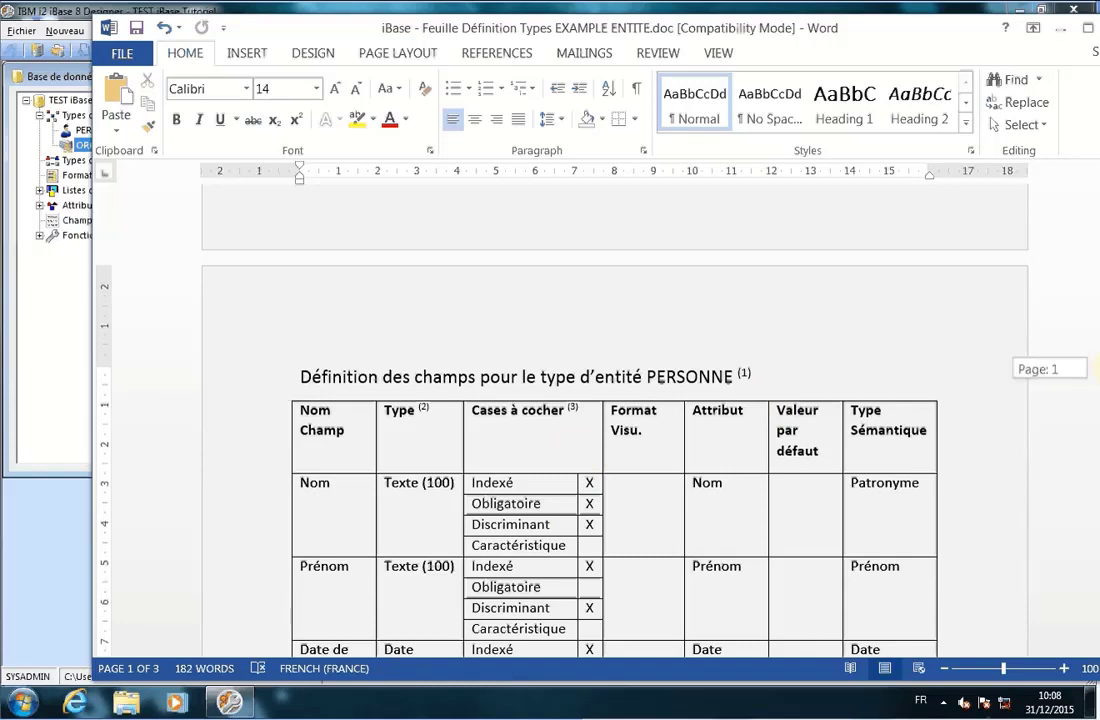
scroll(899, 338, up, 10)
scroll(899, 338, up, 3)
scroll(899, 338, down, 2)
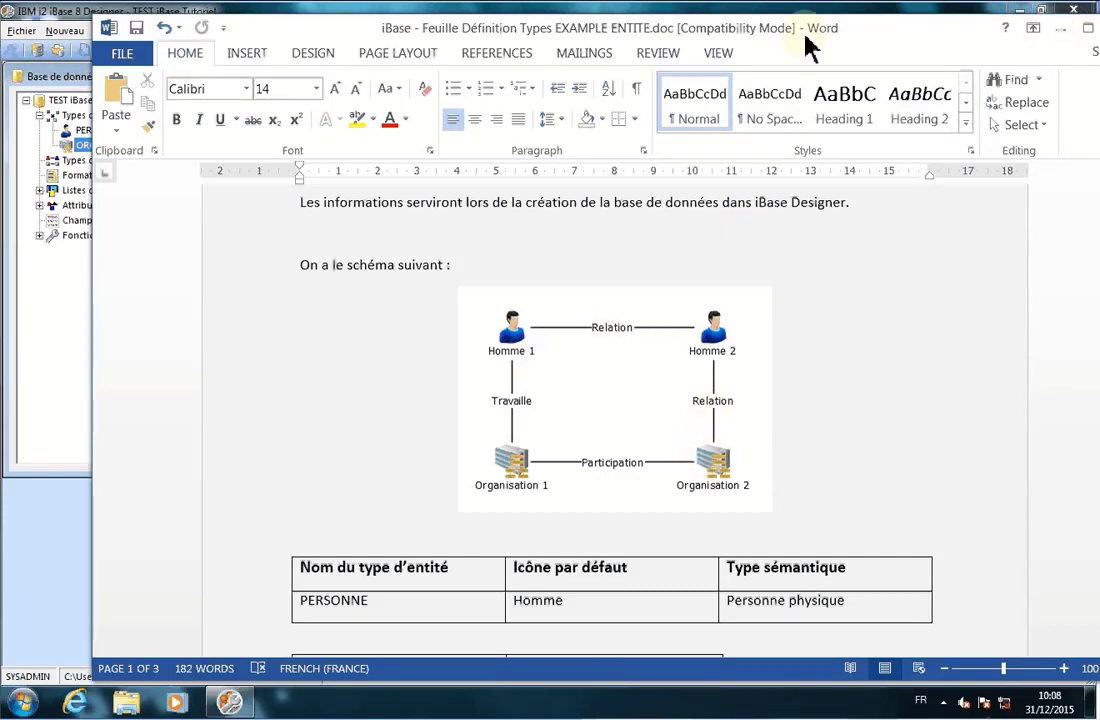
click(1060, 28)
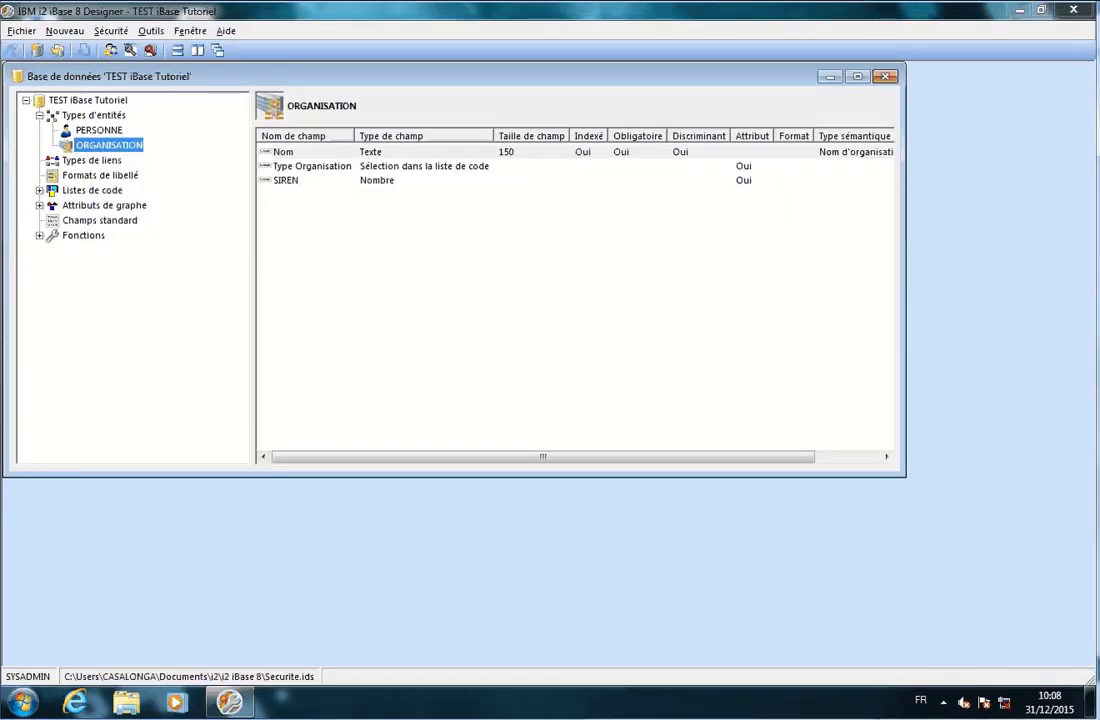
Step: Start a new link type named Relation with the colour Bleu
click(90, 160)
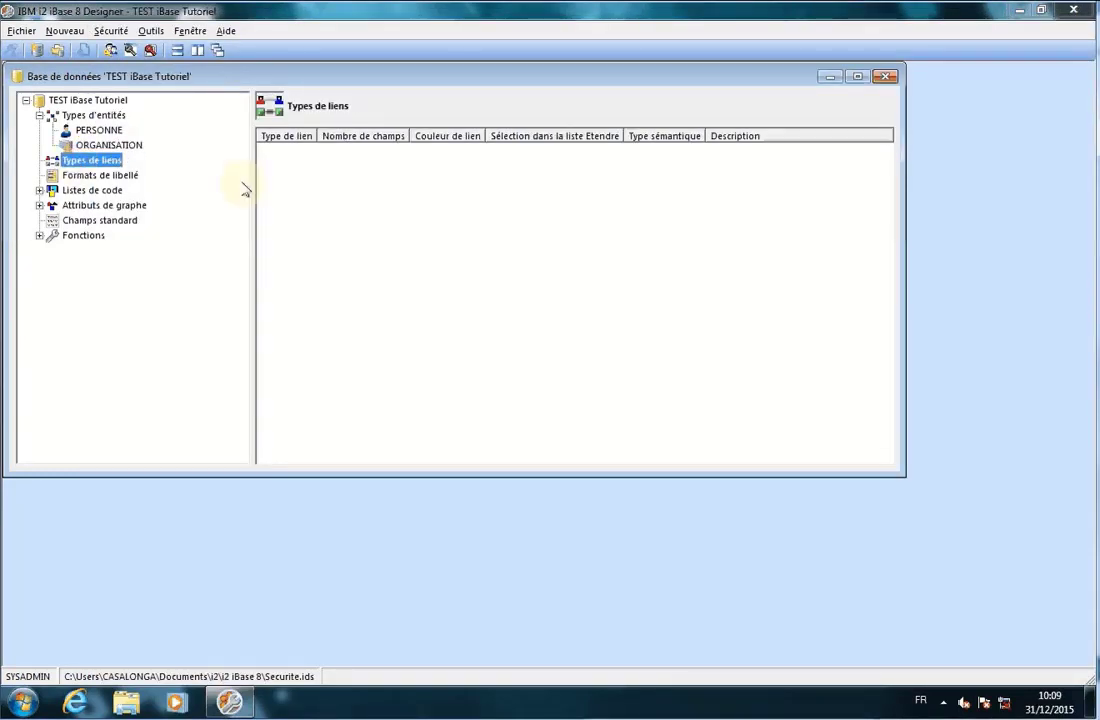
right_click(296, 180)
click(334, 190)
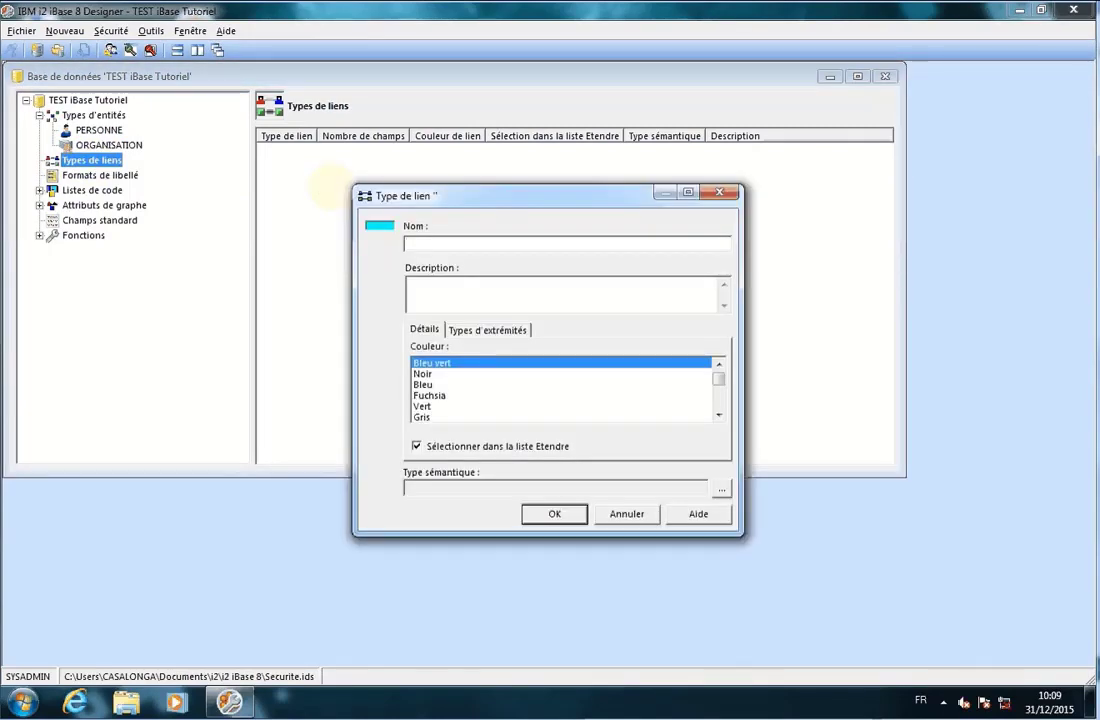
text(Relation)
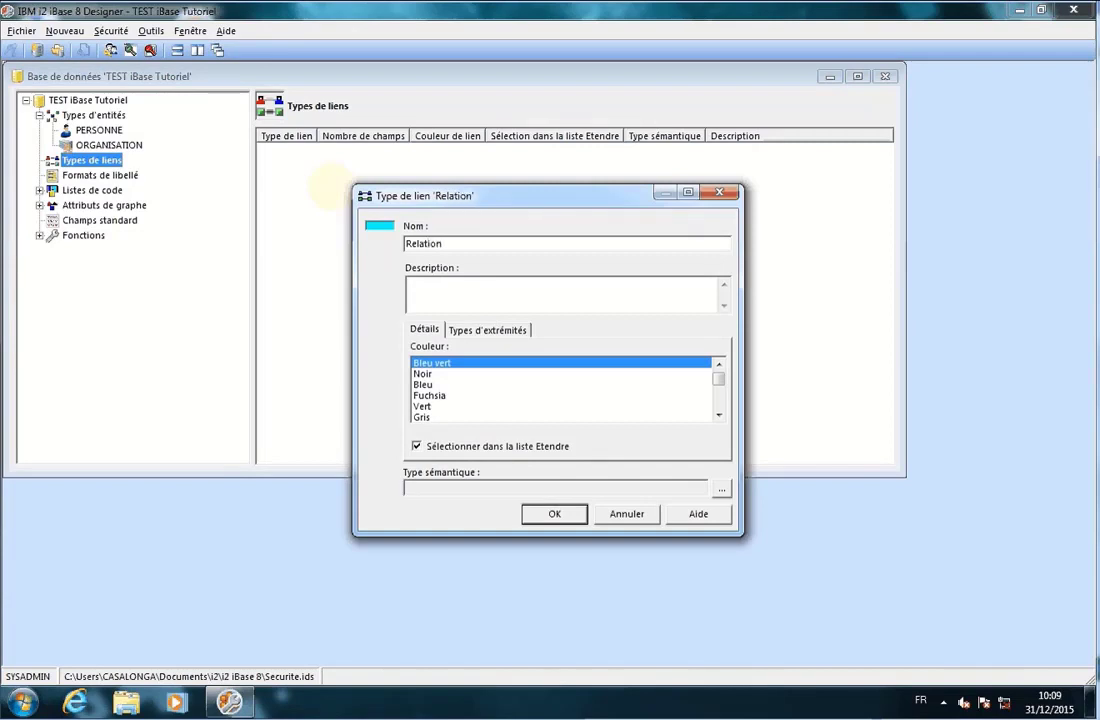
click(428, 385)
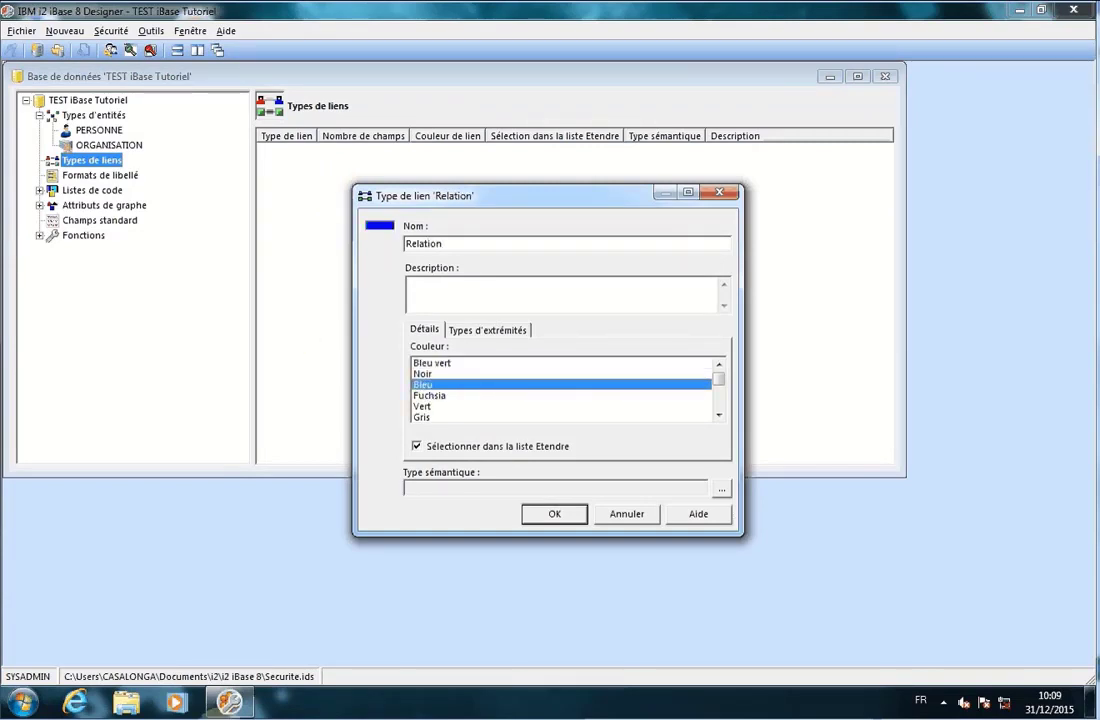
Step: Switch to the EXAMPLE LIEN definition sheet in Word and review the Relation link type's name, colour and field definitions
mouse_move(228, 703)
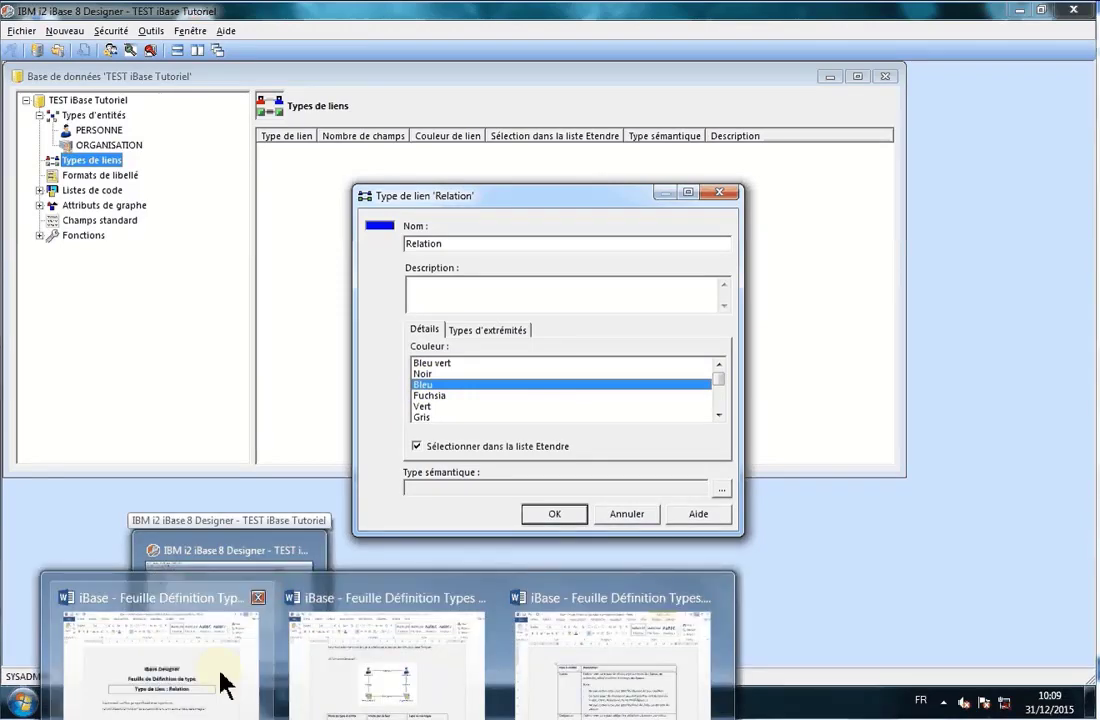
click(222, 683)
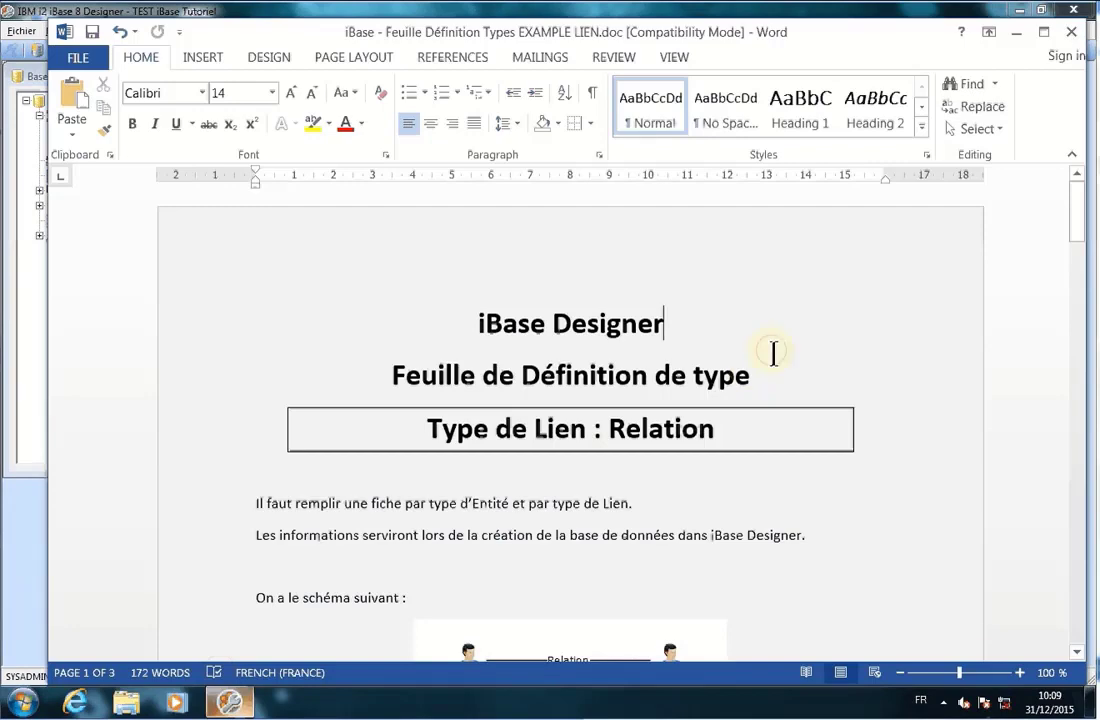
scroll(773, 351, down, 2)
scroll(773, 351, down, 8)
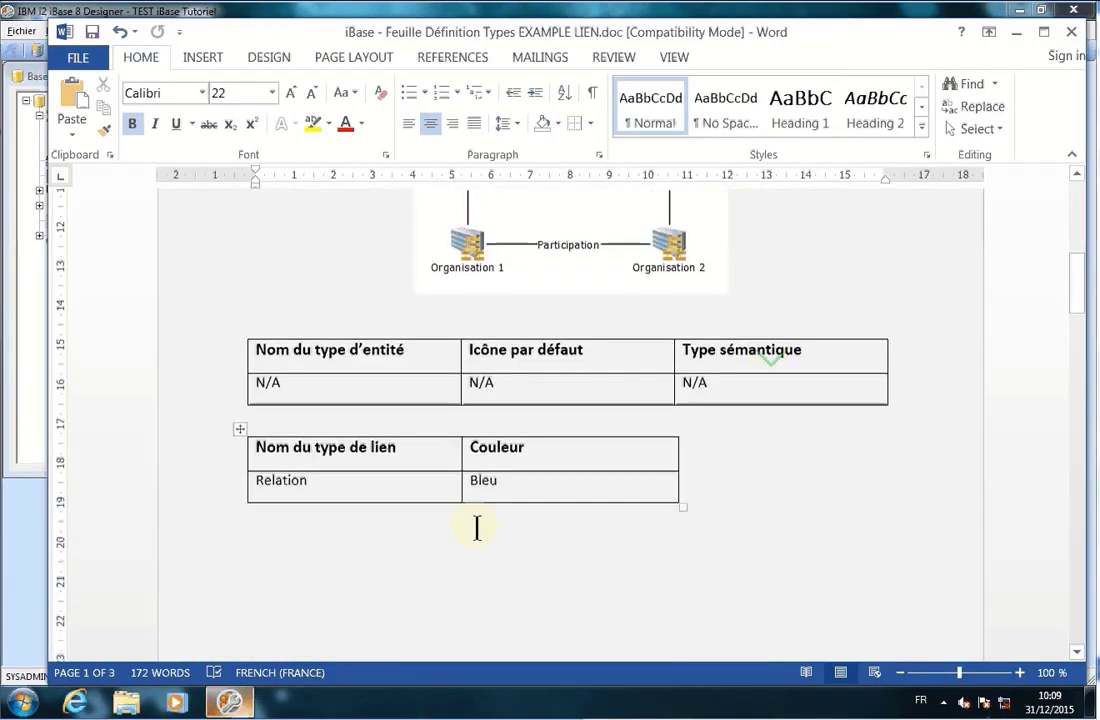
scroll(766, 420, down, 10)
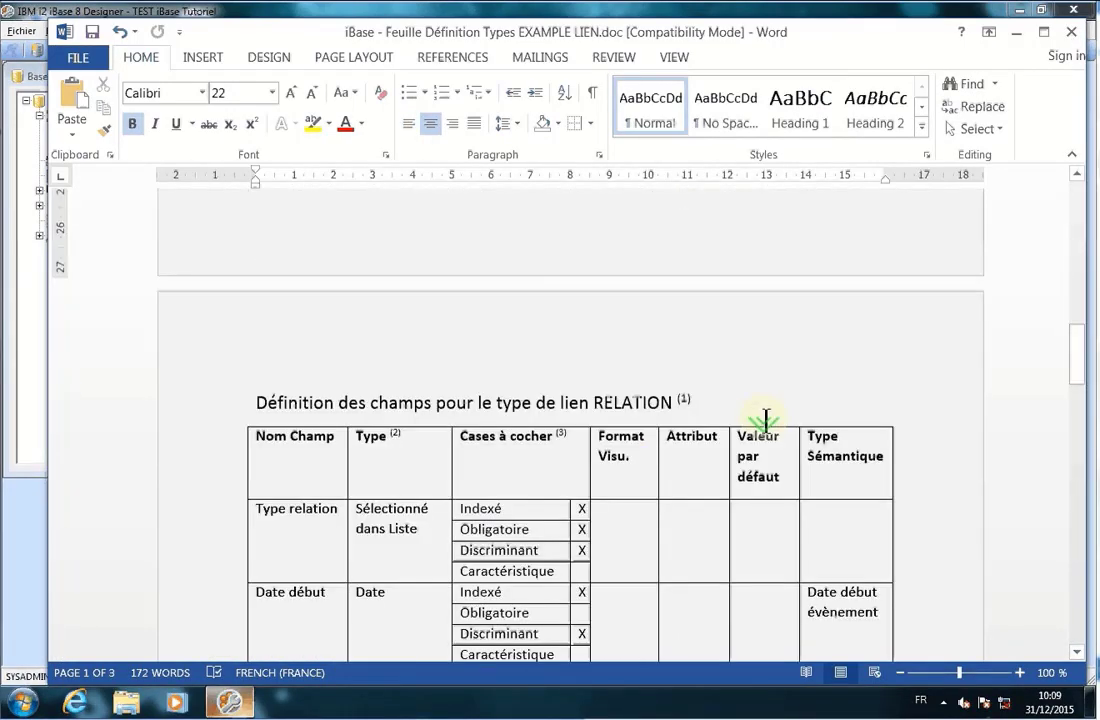
scroll(766, 420, up, 1)
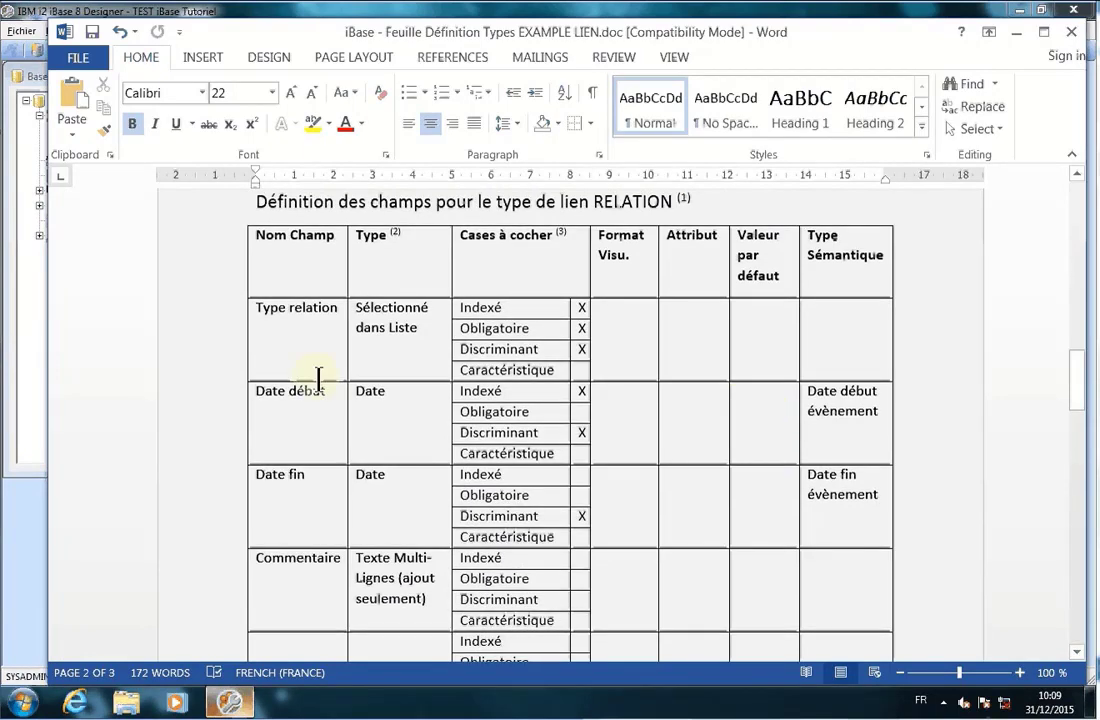
click(1016, 34)
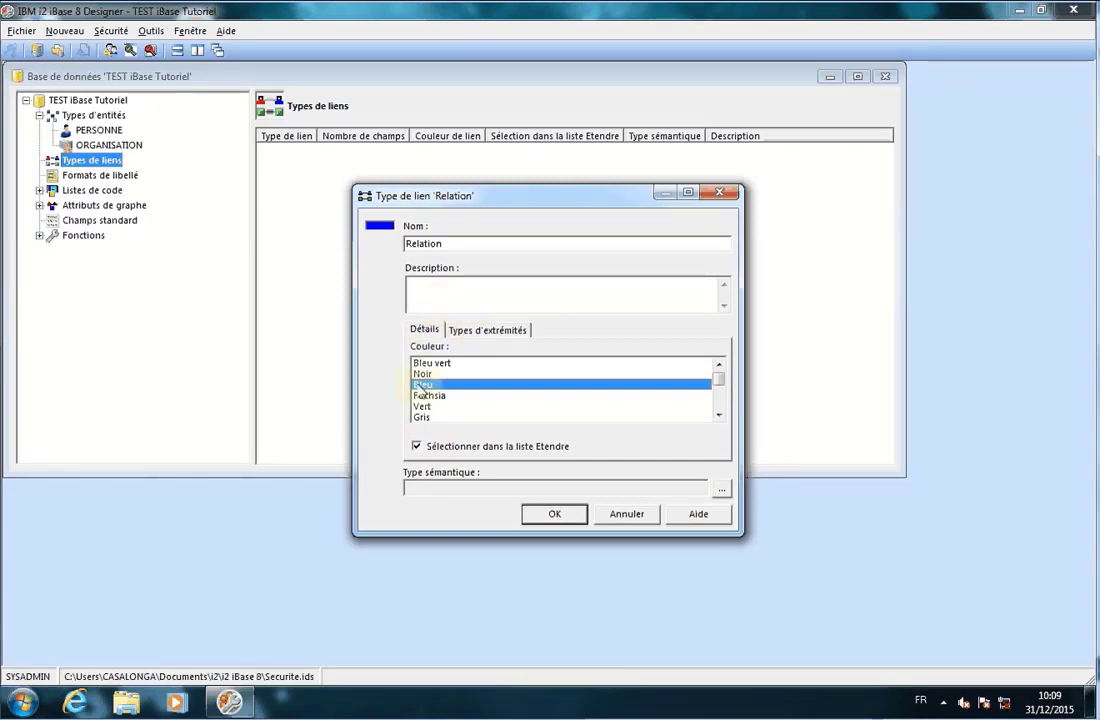
Step: Show the Relation link type's end types and examine the matching end-type table in the EXAMPLE LIEN sheet in Word
click(488, 331)
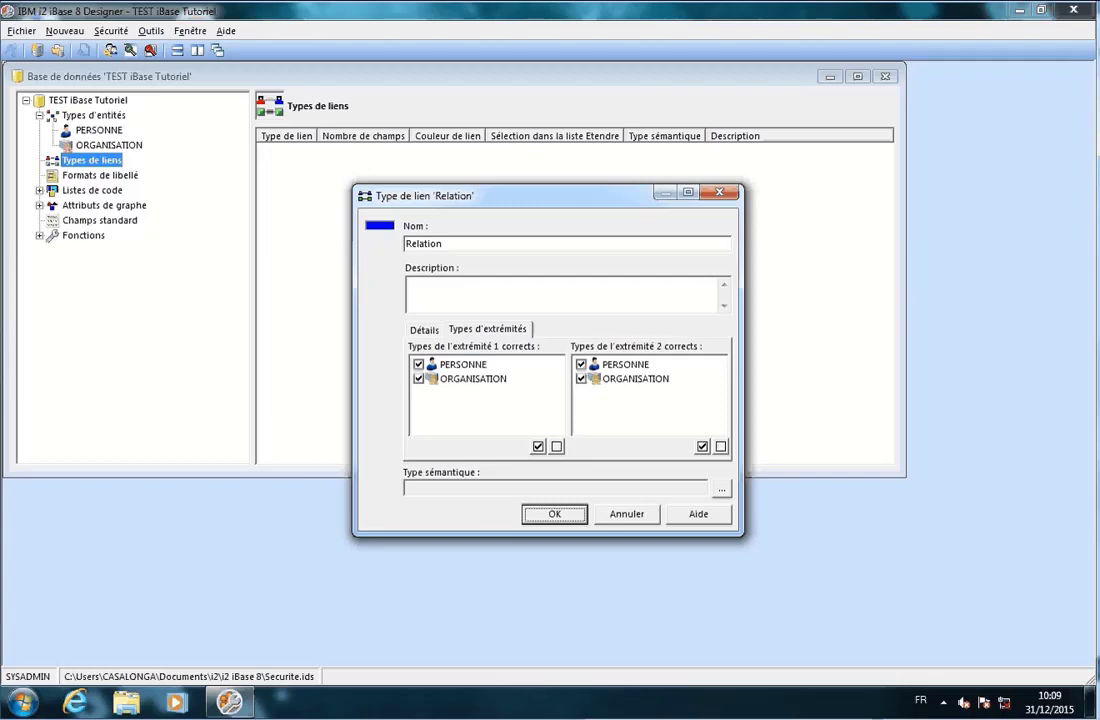
mouse_move(388, 703)
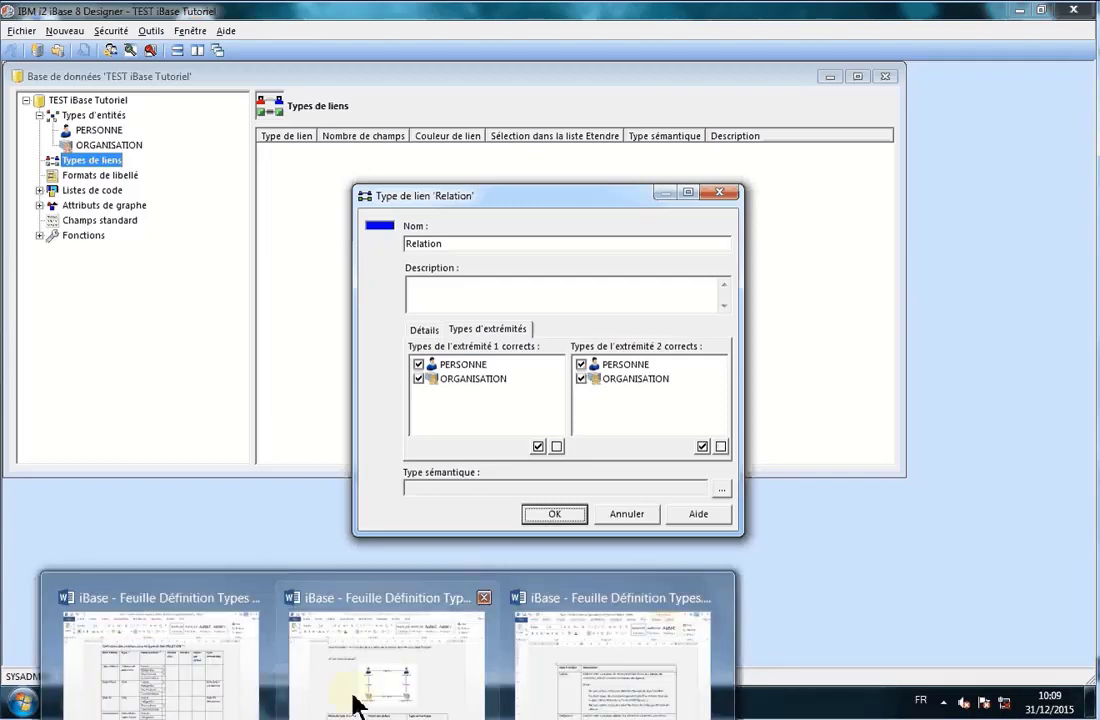
click(220, 685)
scroll(601, 425, down, 20)
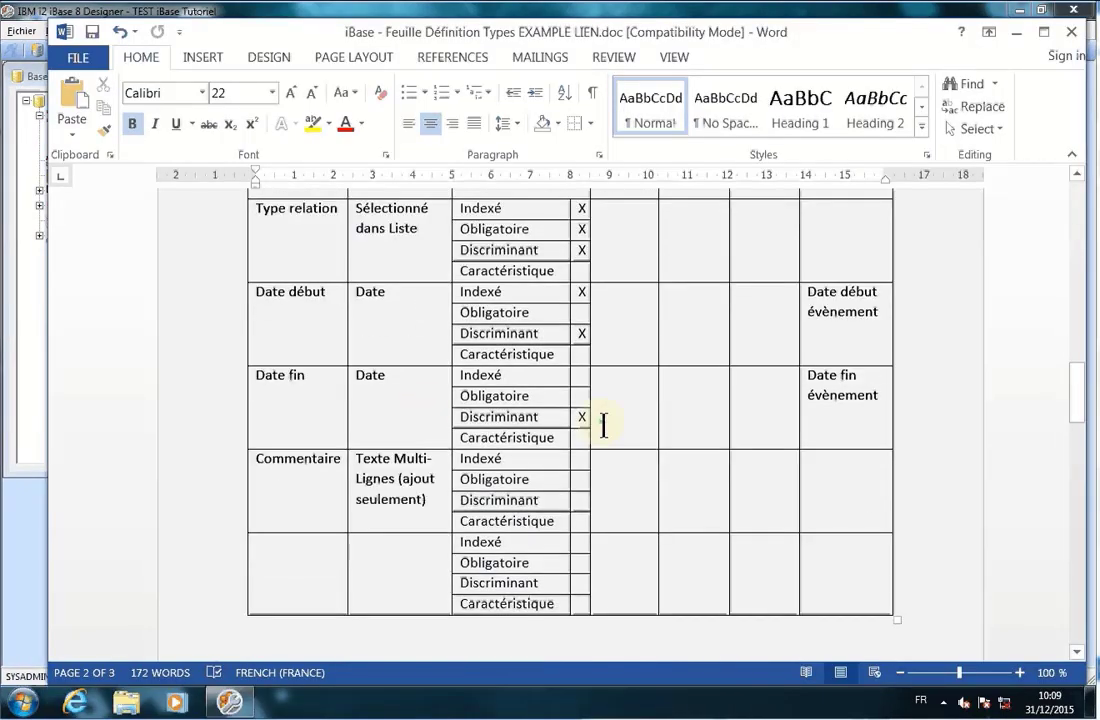
scroll(601, 425, up, 4)
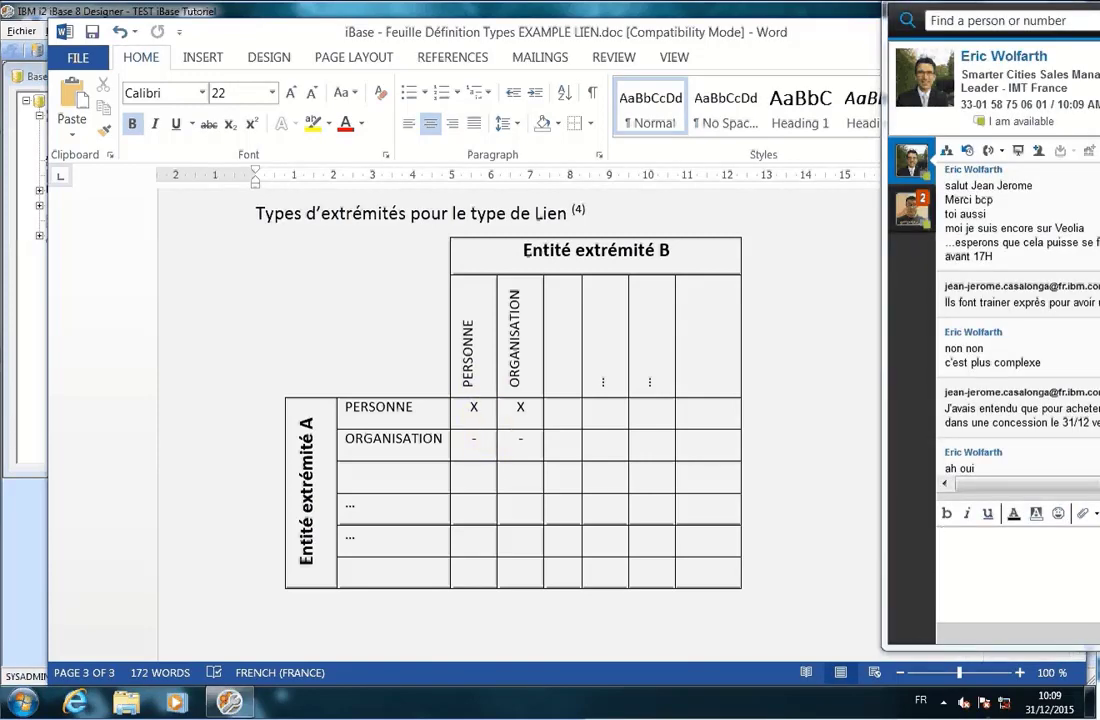
key(super+Down)
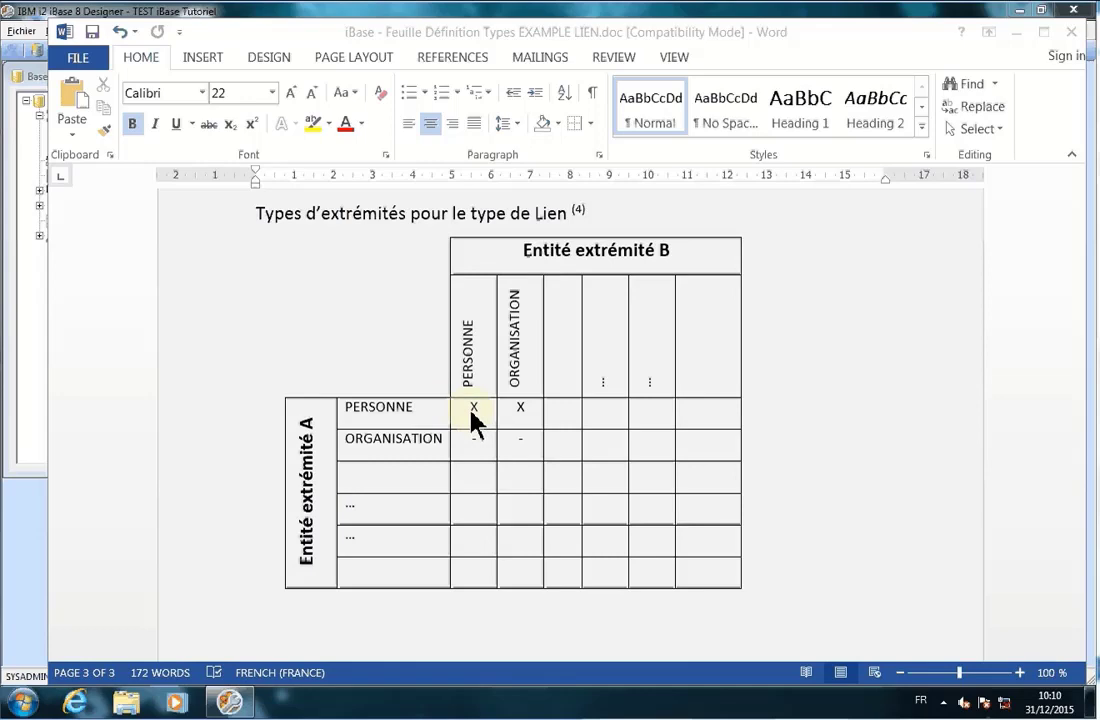
click(1018, 34)
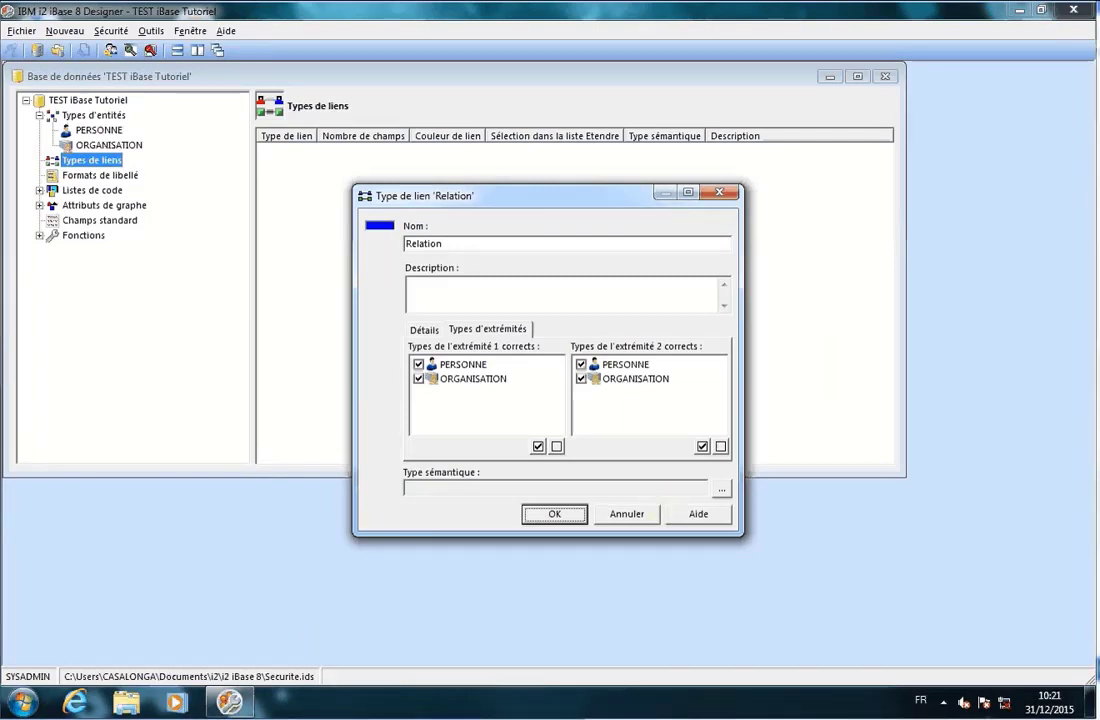
Step: Recheck the end-type table in Word and exclude ORGANISATION from the end 1 types of the Relation link
mouse_move(388, 719)
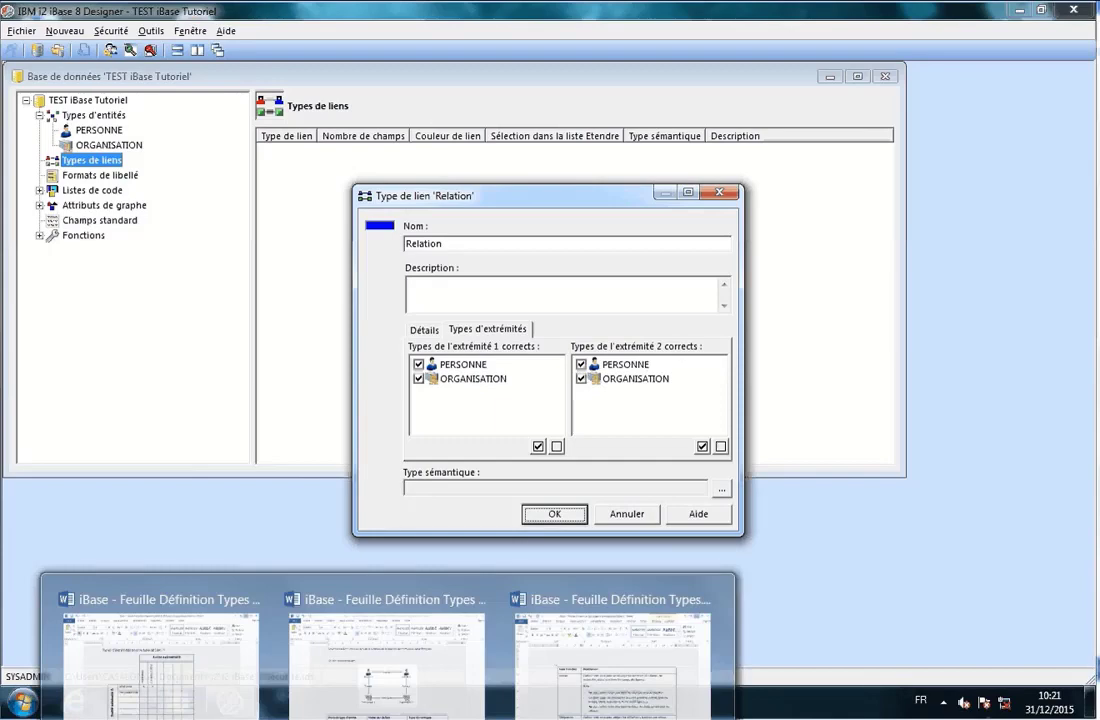
click(196, 683)
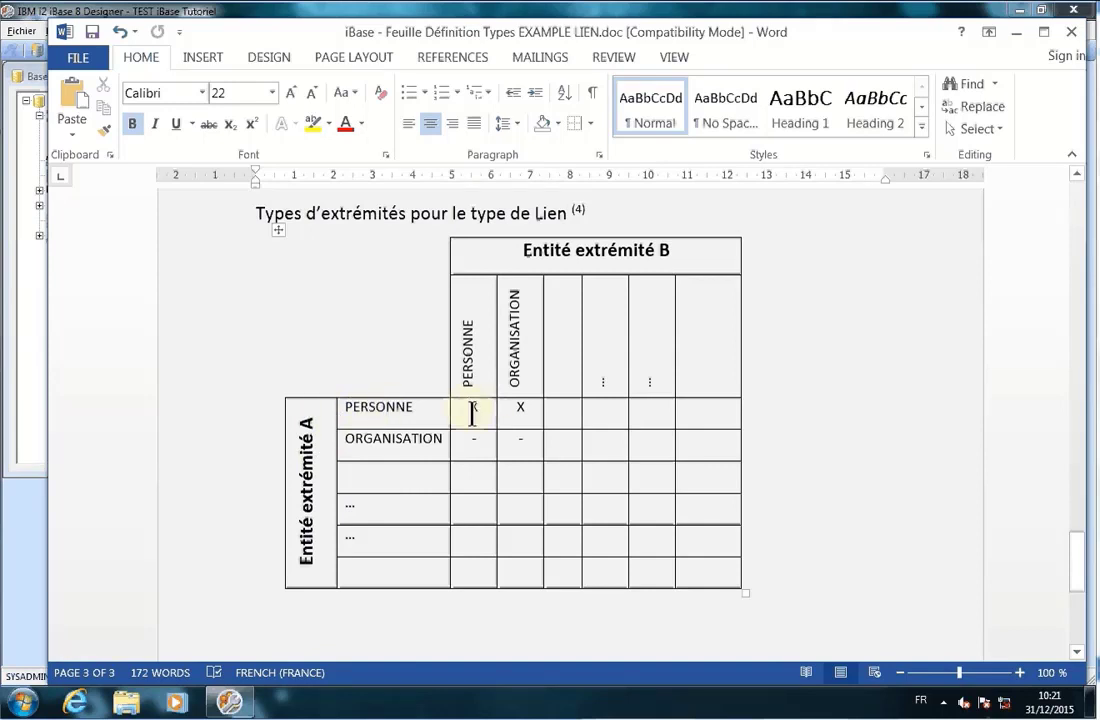
click(1017, 34)
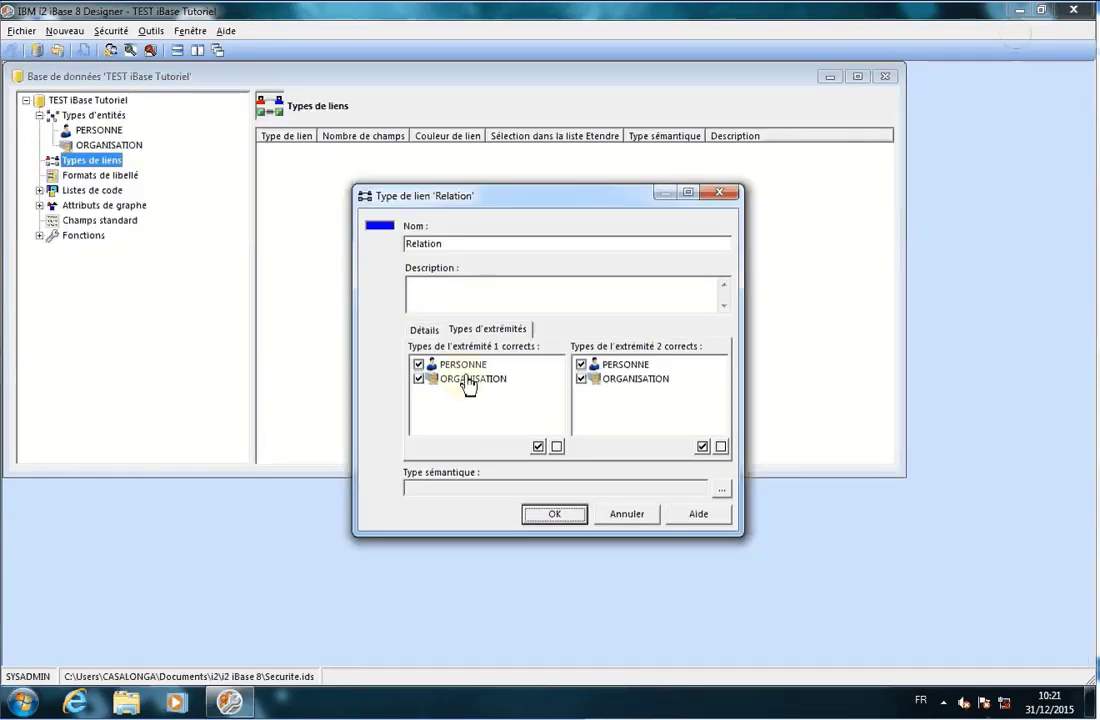
click(420, 380)
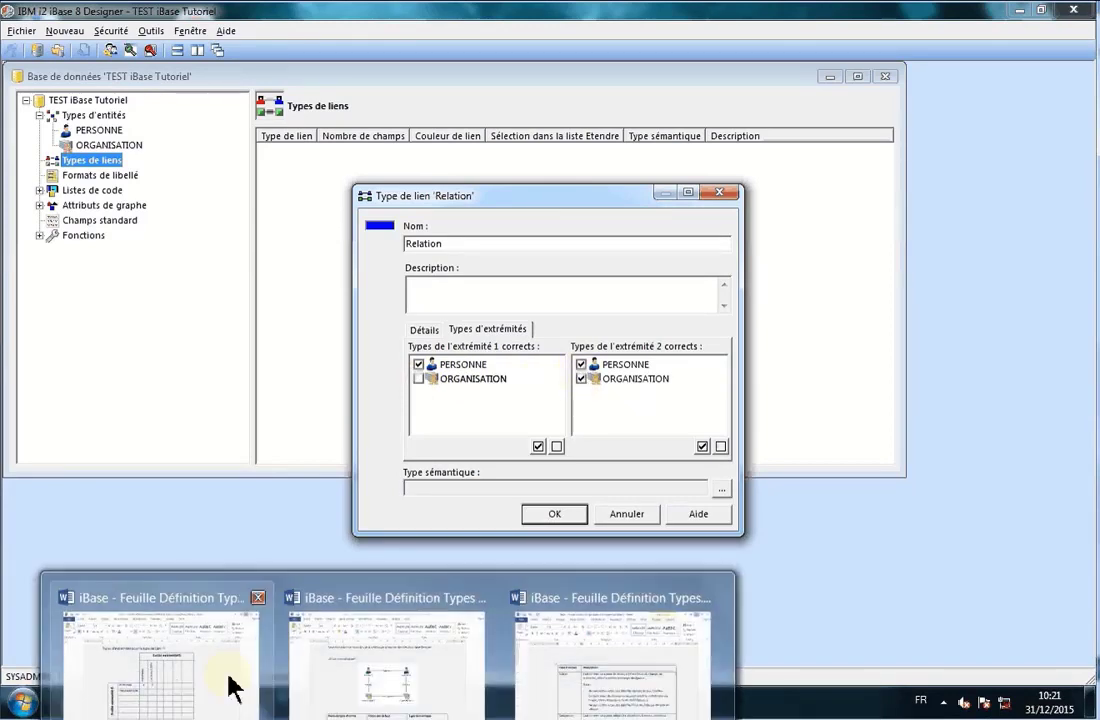
Step: Compare the Relation end types side by side with the Word end-type table, and save the link type
click(233, 683)
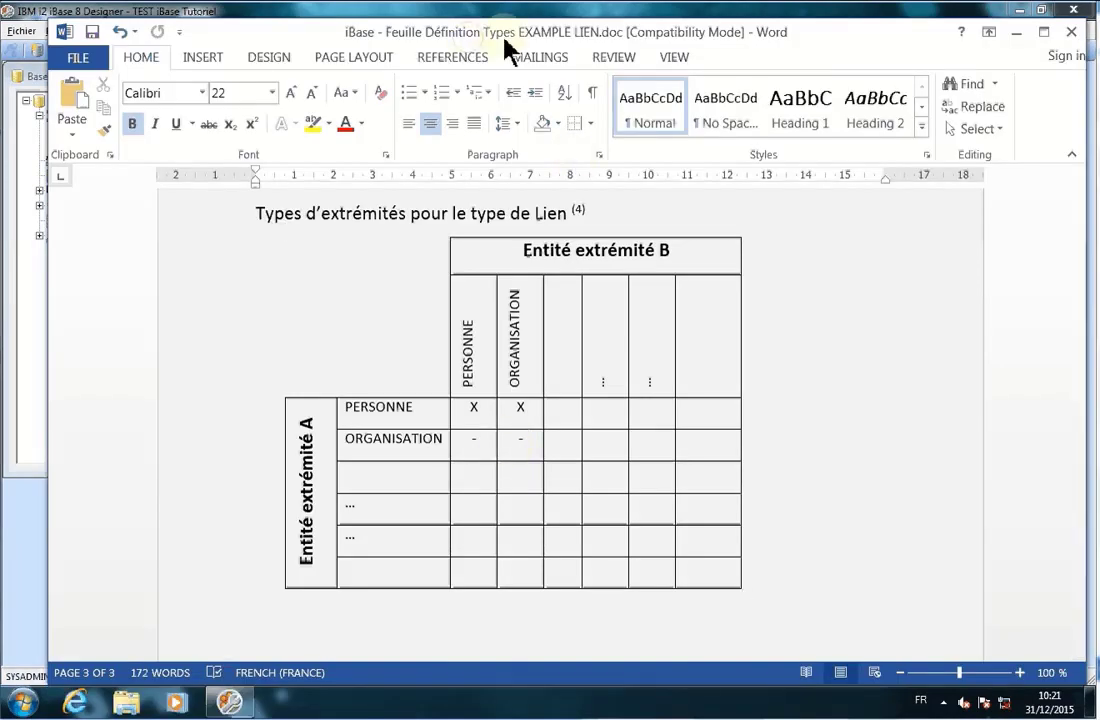
drag(506, 44, 927, 60)
click(449, 200)
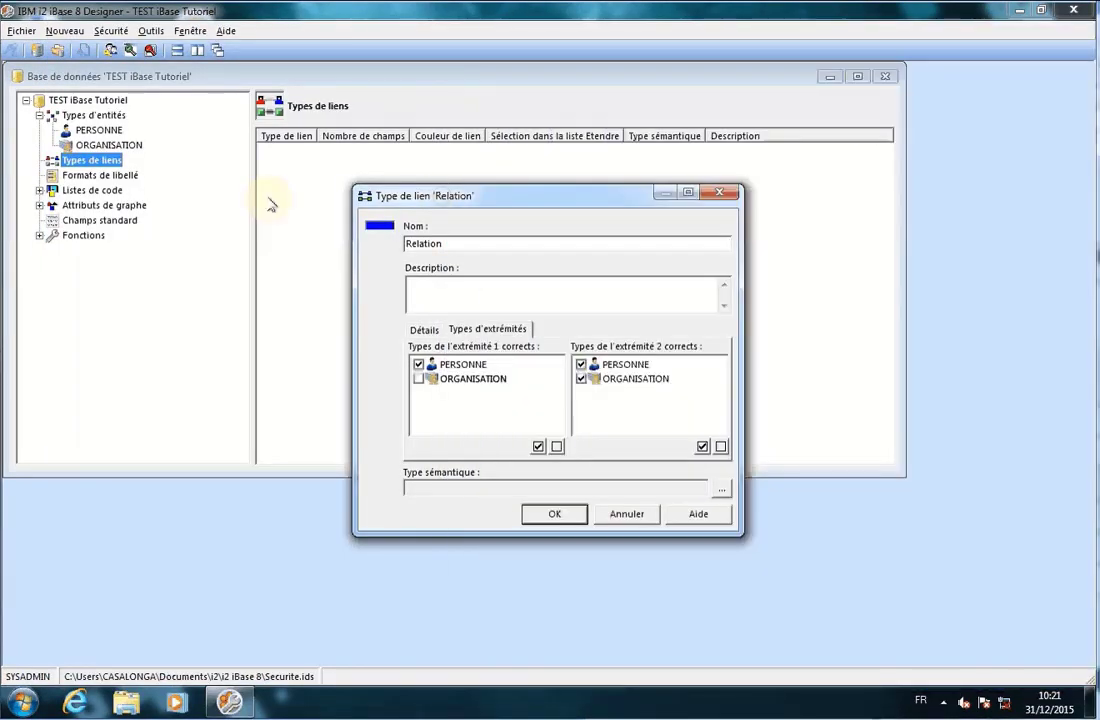
drag(498, 196, 177, 186)
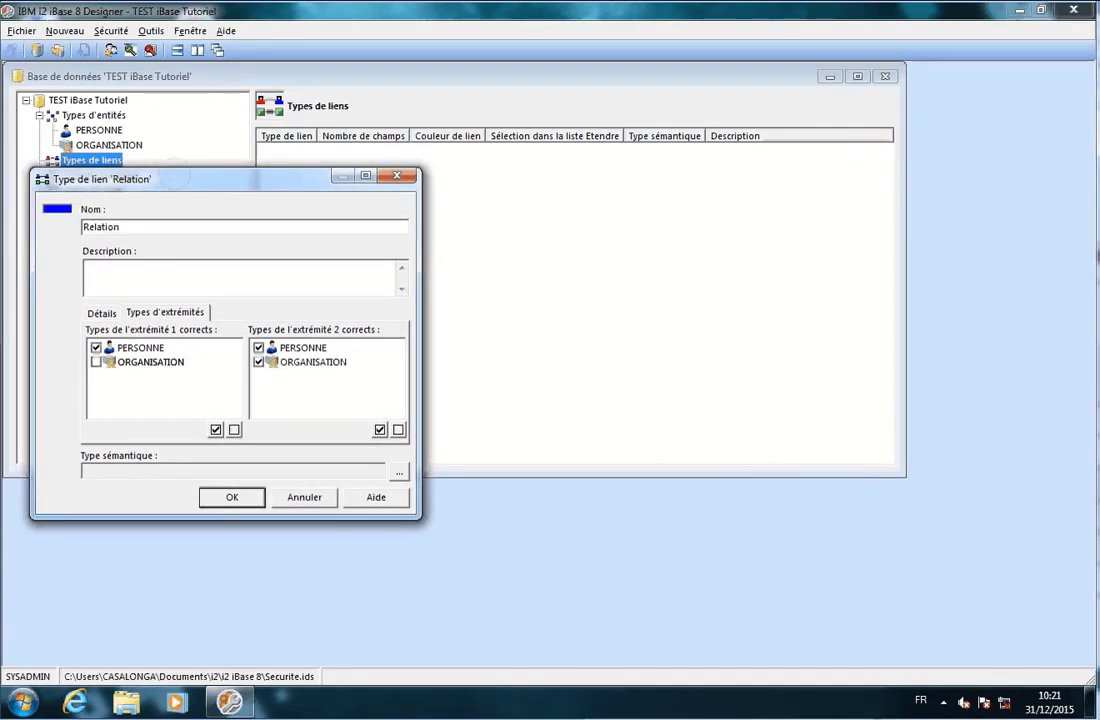
key(alt+Tab)
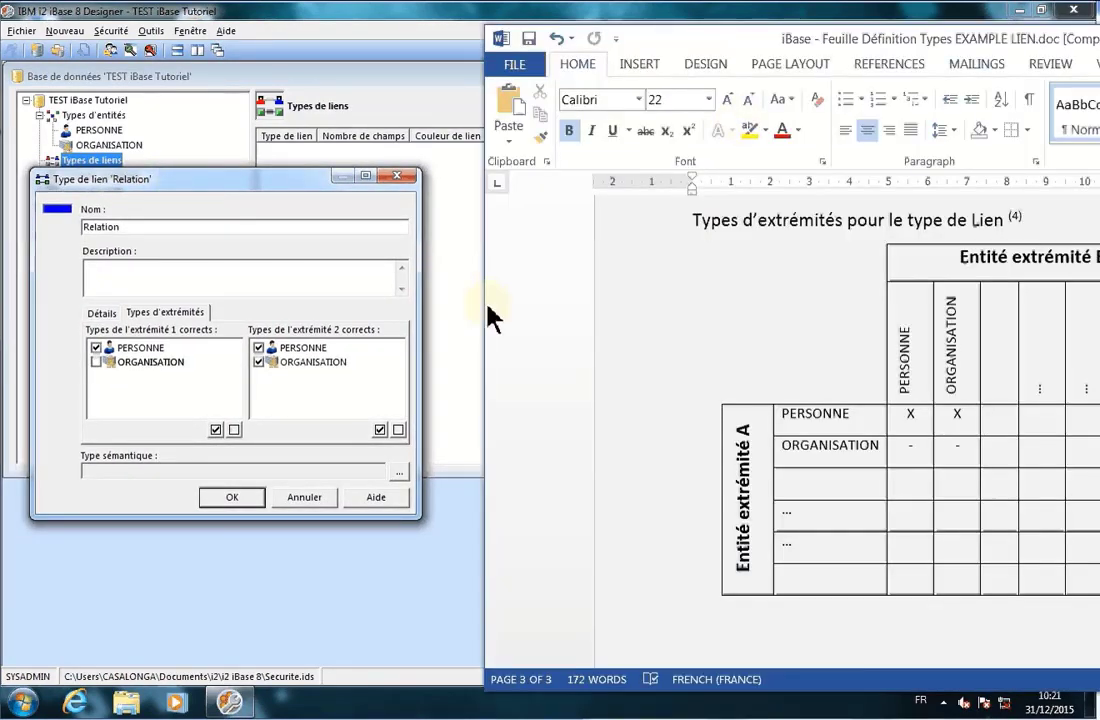
drag(488, 312, 632, 314)
drag(1062, 42, 840, 28)
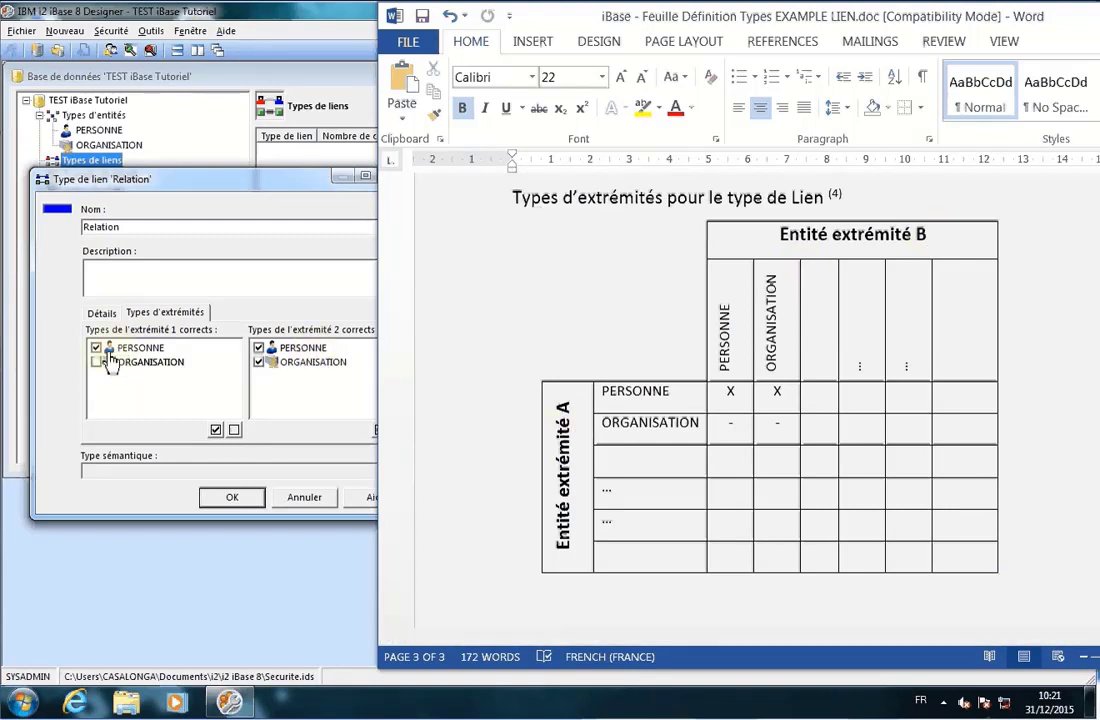
click(260, 362)
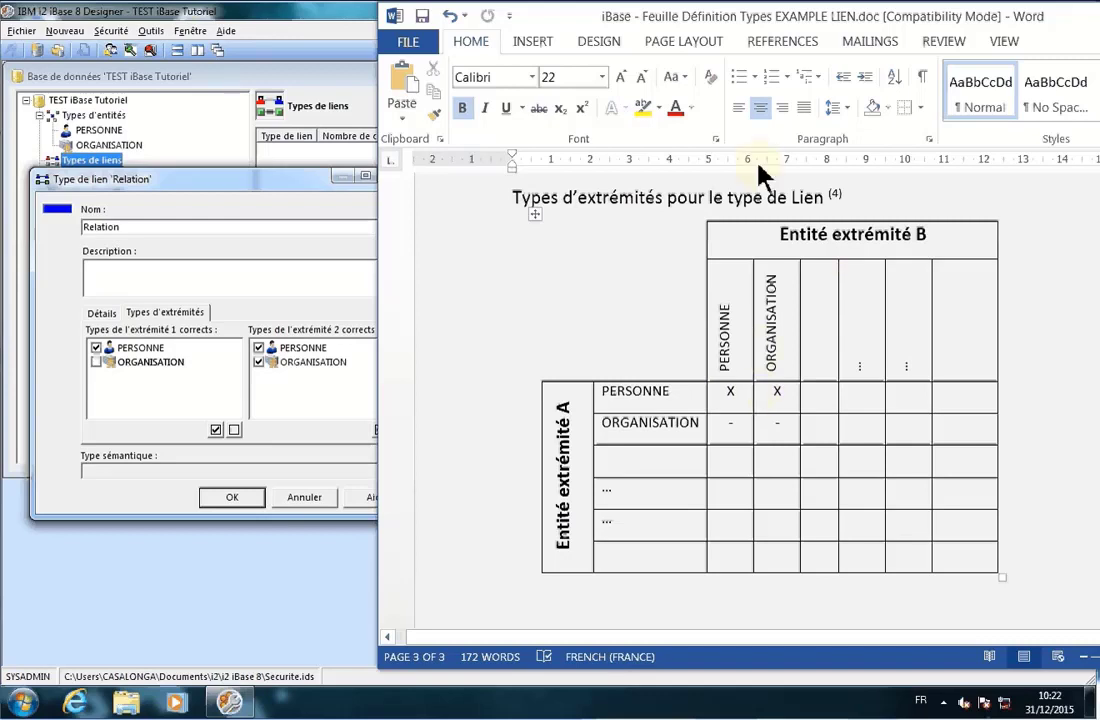
click(1075, 37)
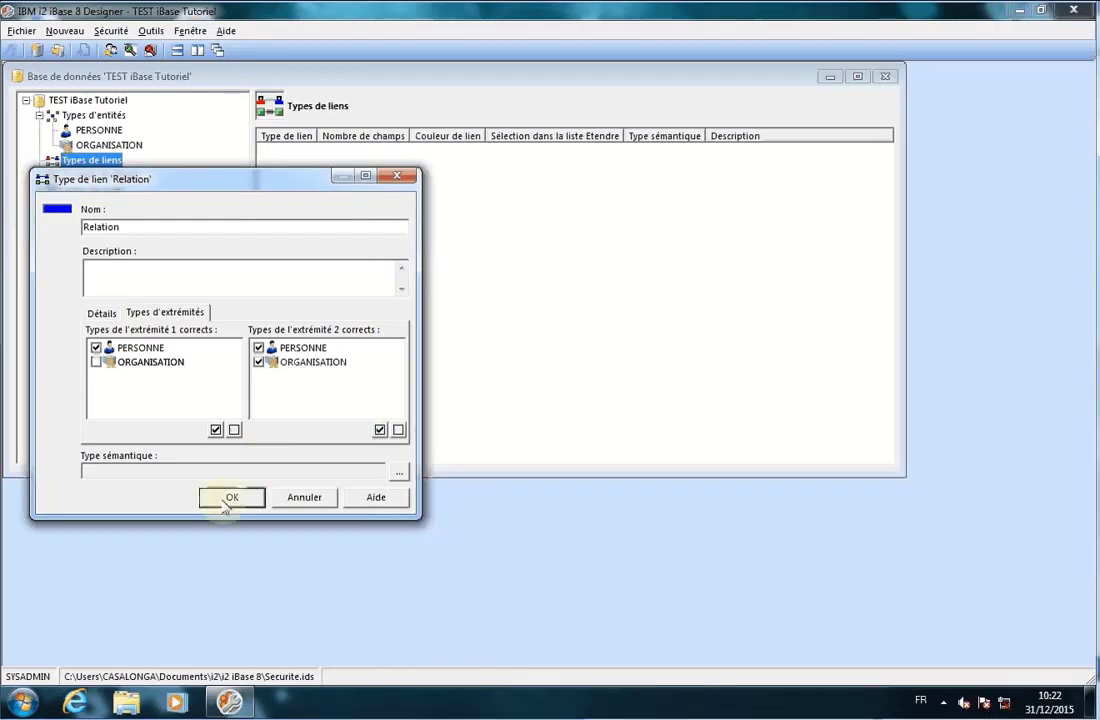
click(231, 497)
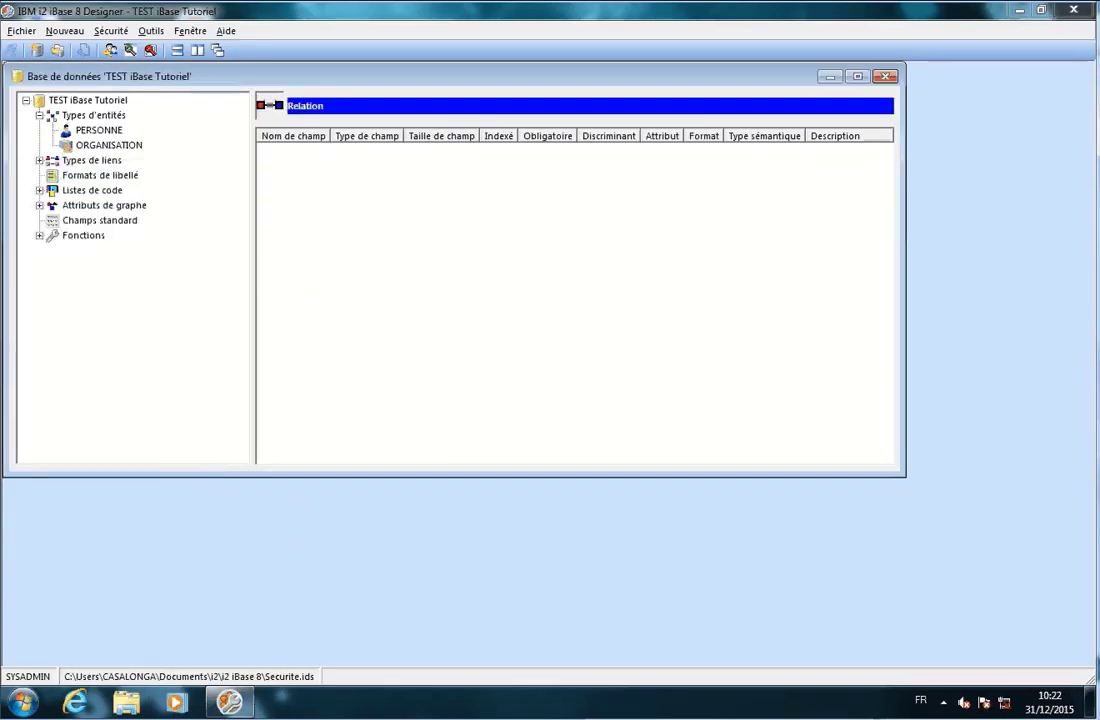
Step: Place the EXAMPLE LIEN sheet in Word beside iBase Designer and review its table of RELATION field definitions
mouse_move(282, 700)
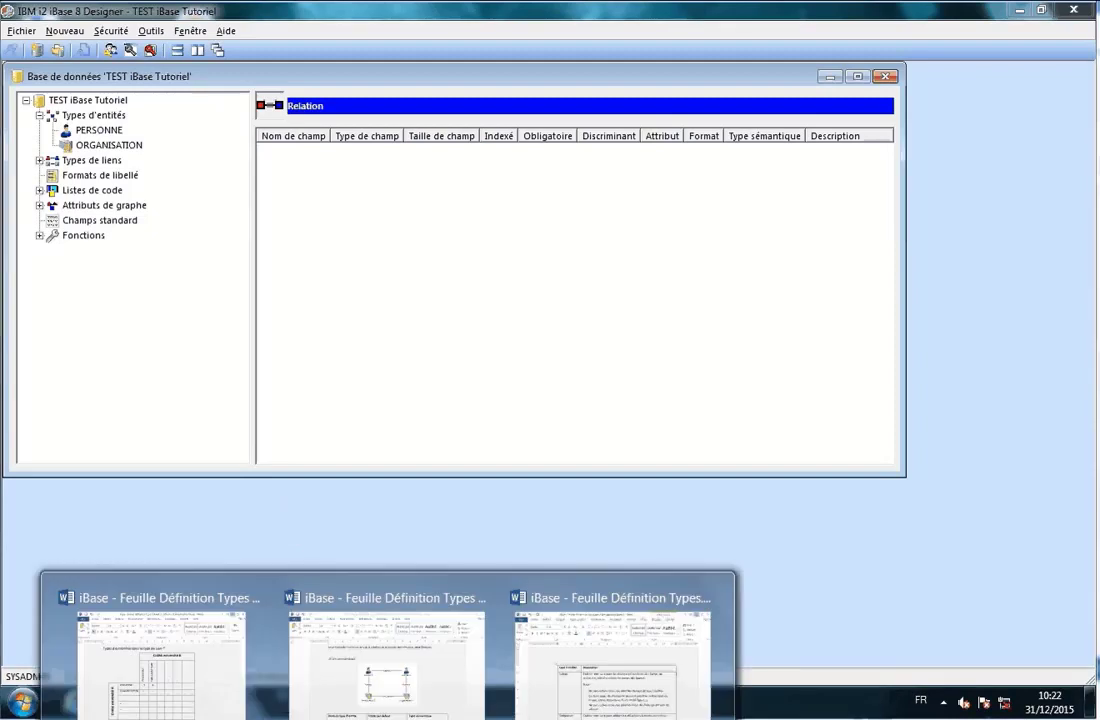
click(172, 680)
click(1062, 432)
scroll(1070, 430, up, 5)
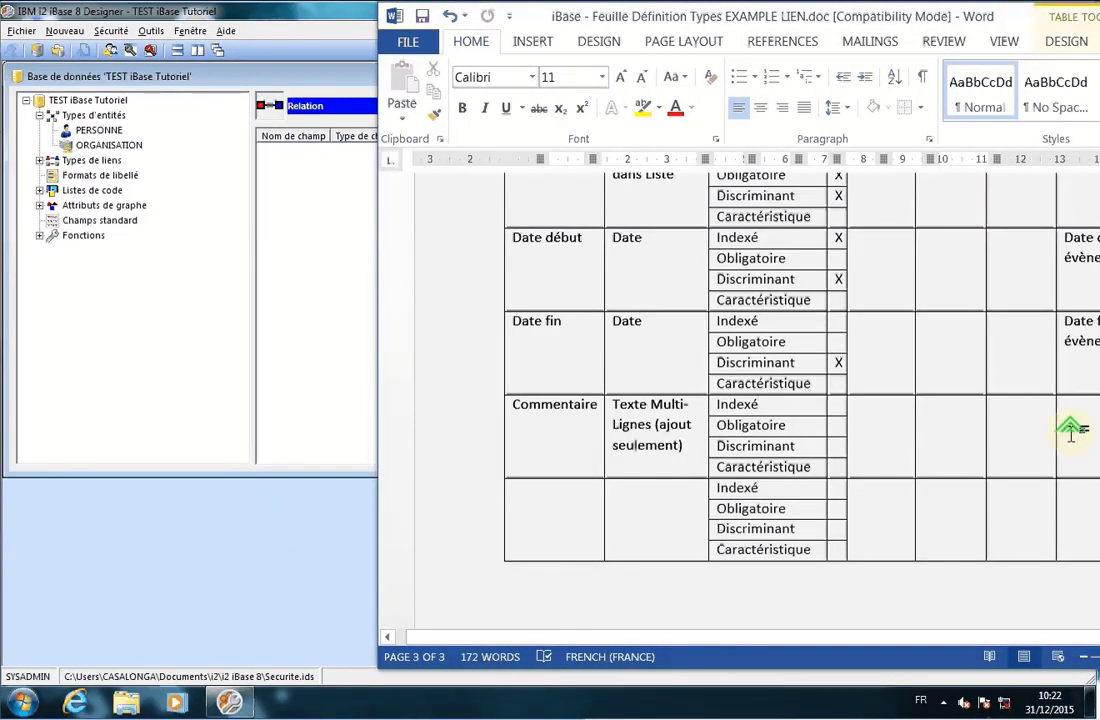
scroll(1070, 430, up, 2)
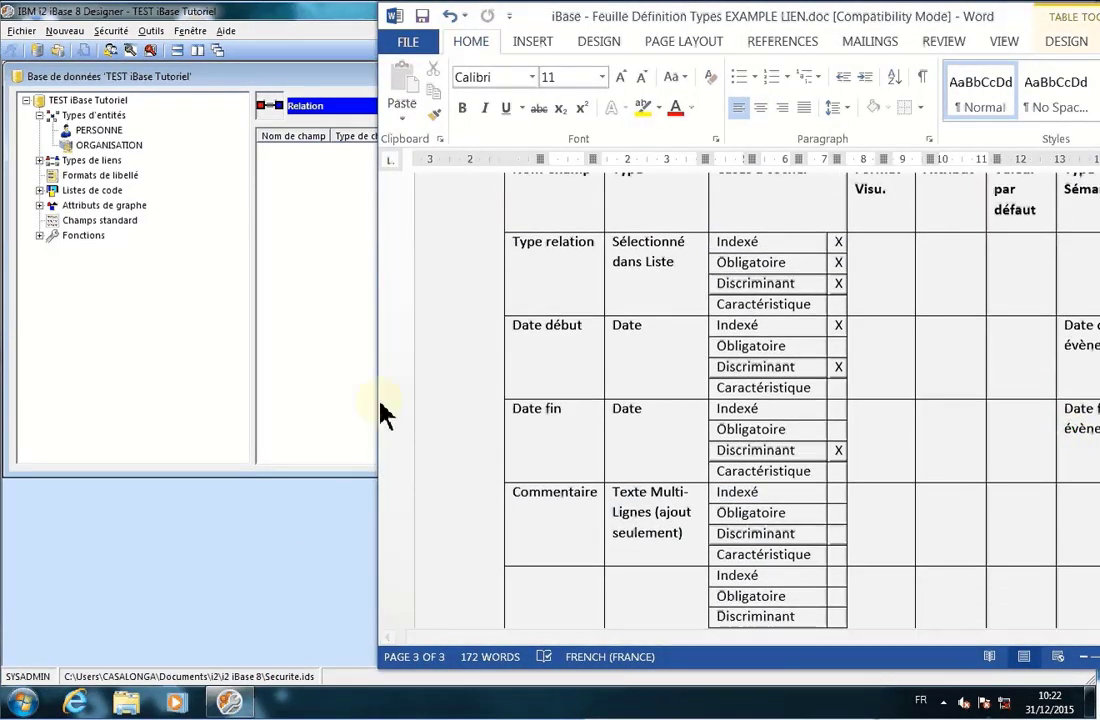
drag(380, 404, 527, 406)
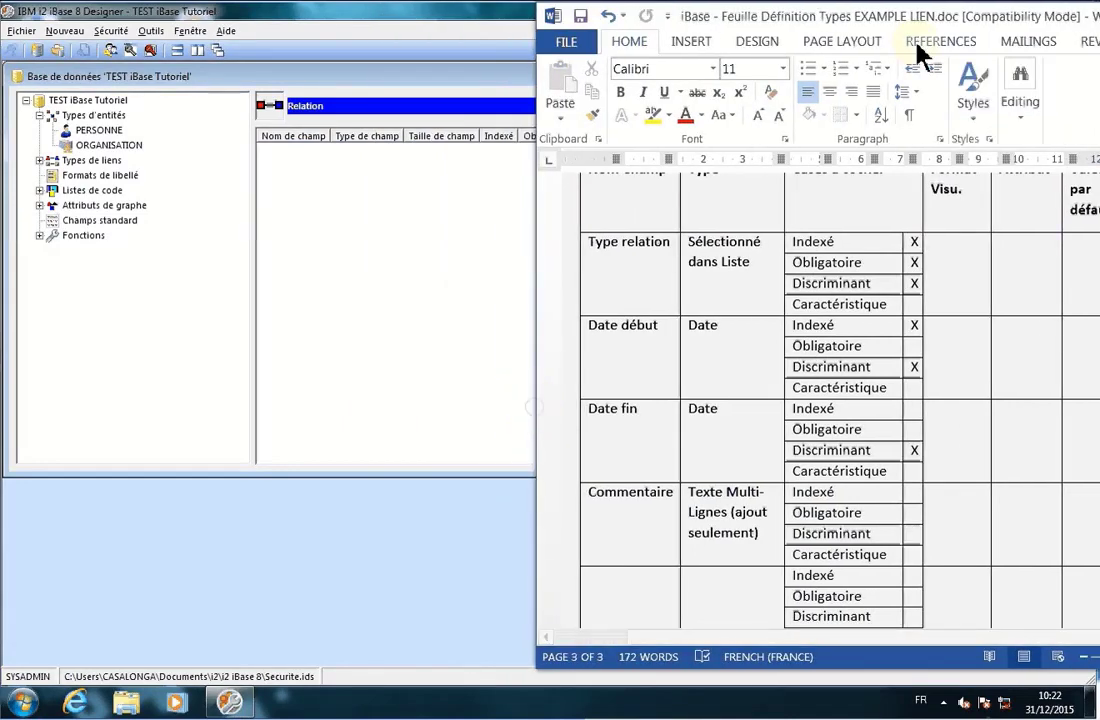
drag(870, 28, 822, 22)
scroll(735, 255, up, 2)
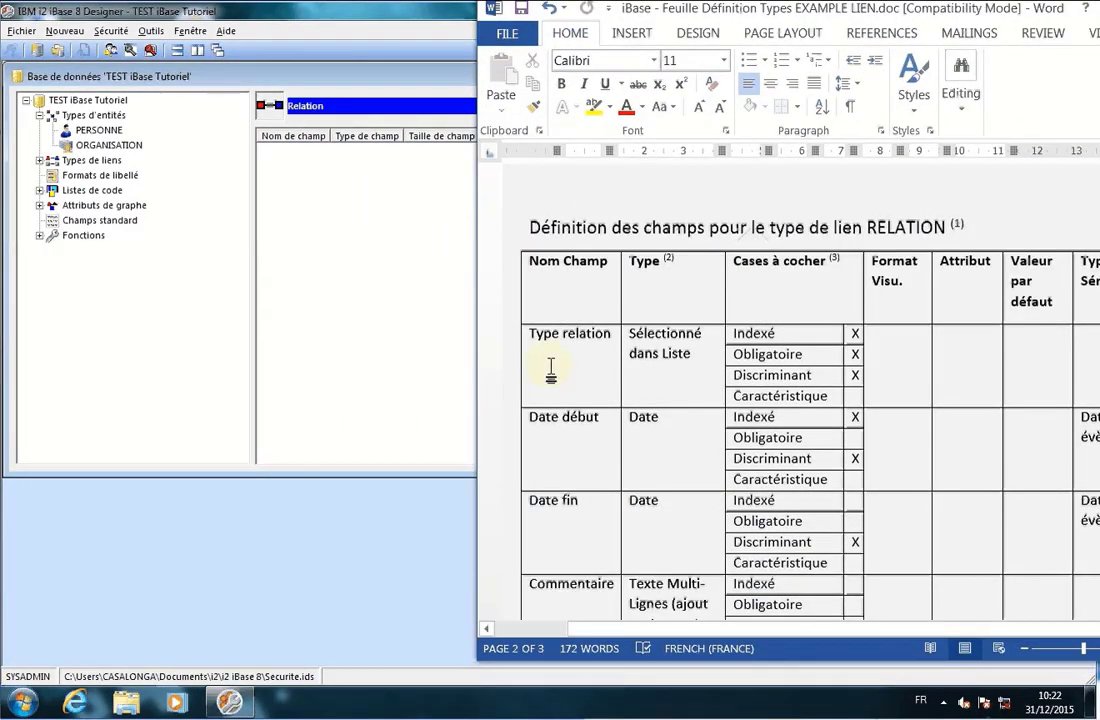
scroll(550, 365, down, 1)
Step: Start a new field in the Relation link type named Type de Relation with the type Sélection dans la liste de code
click(335, 240)
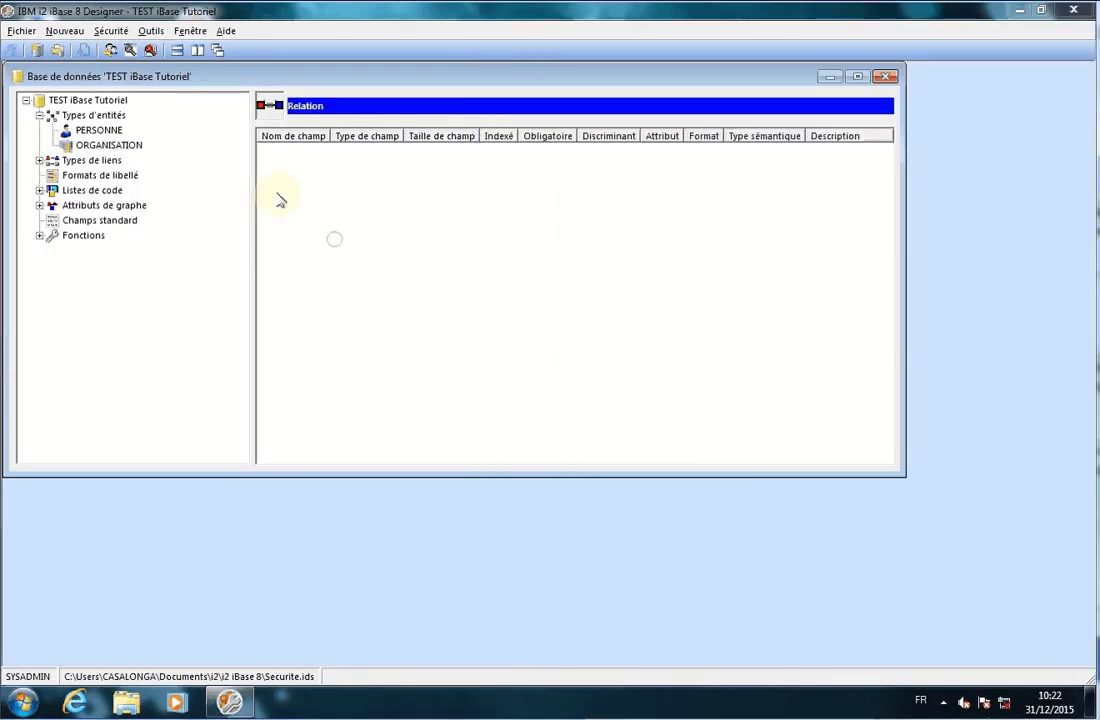
right_click(279, 198)
click(312, 204)
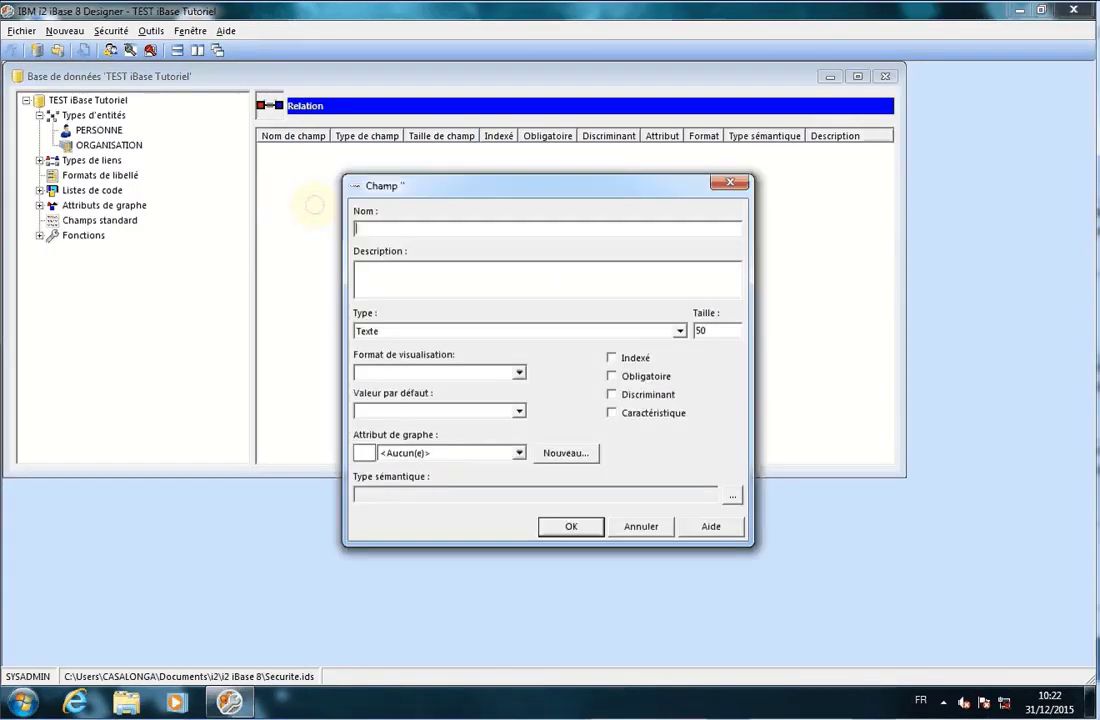
text(Typ)
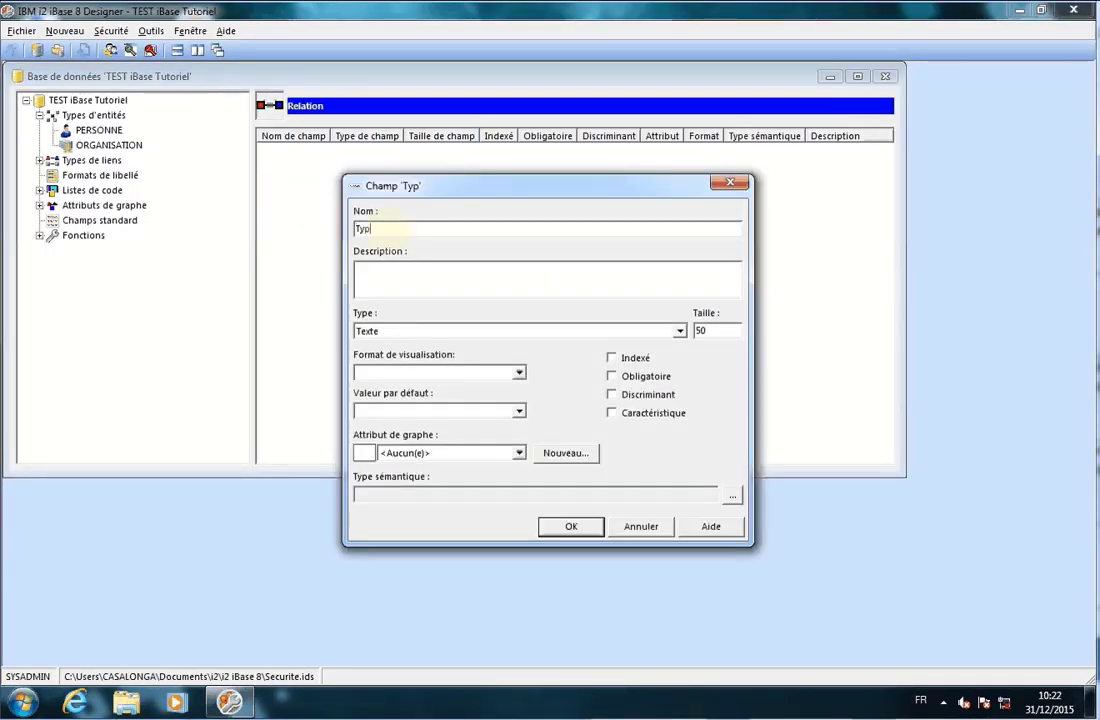
text(e de Relation)
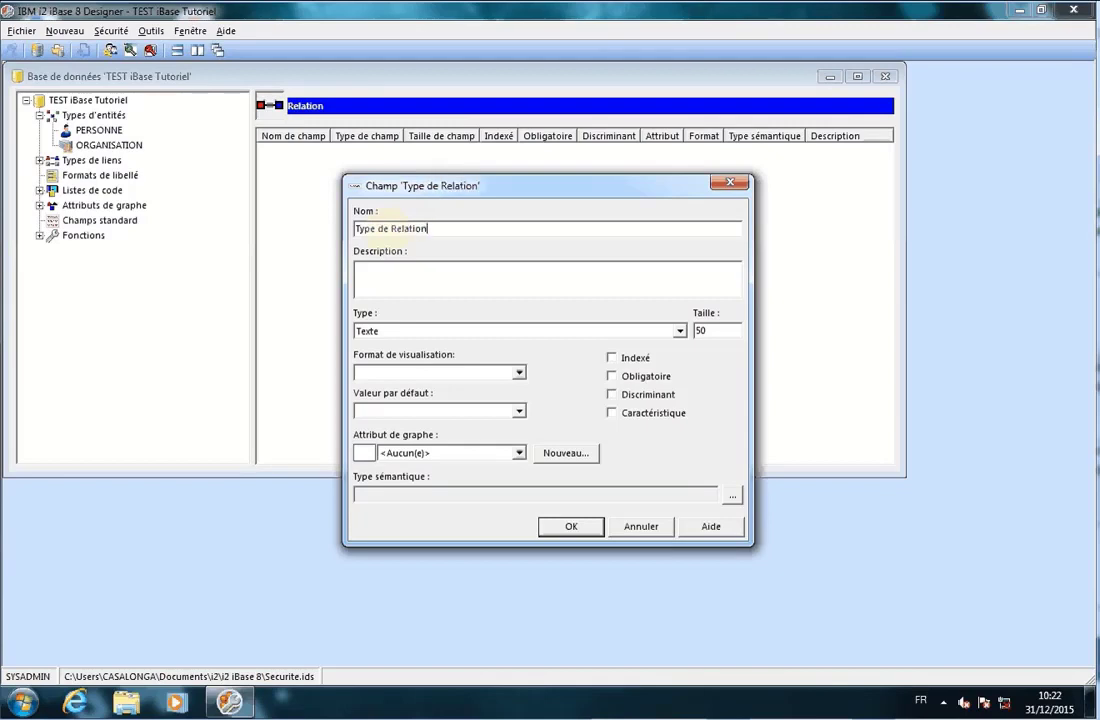
click(416, 332)
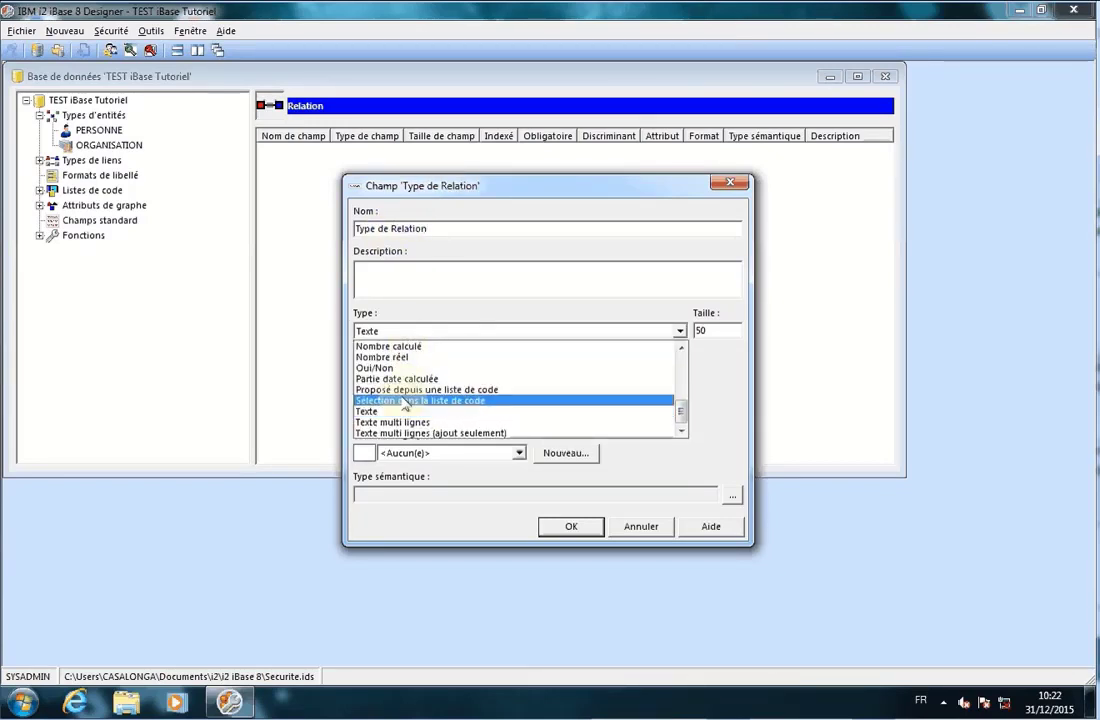
click(405, 400)
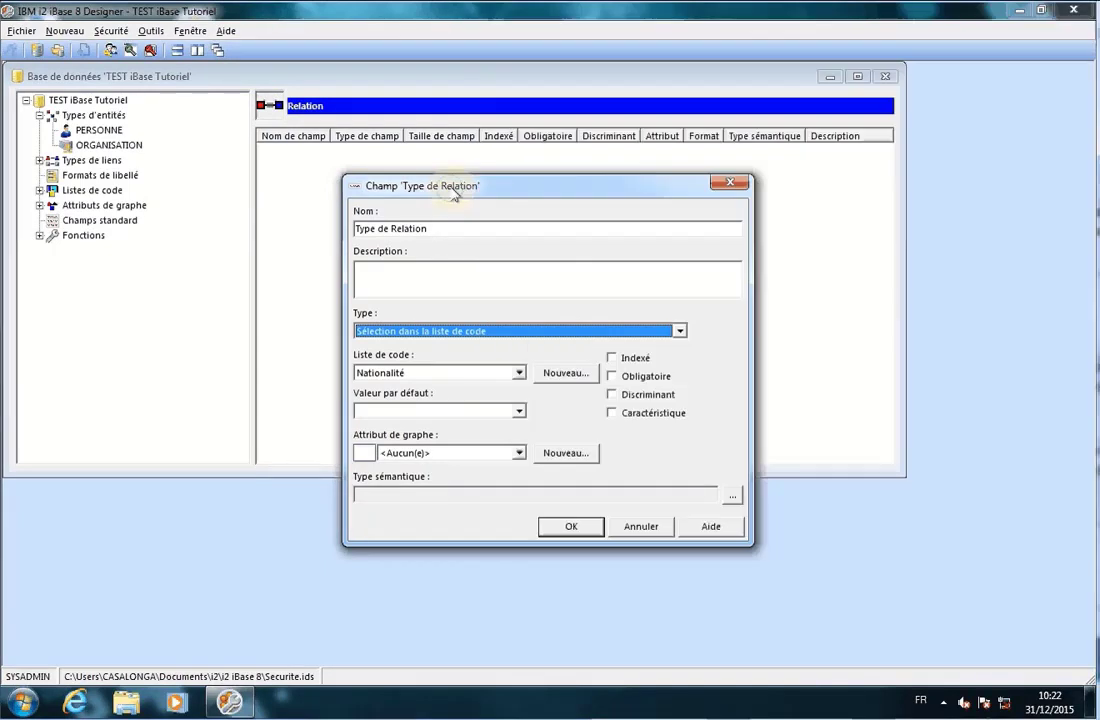
Step: Mark the Type de Relation field as Indexé, Obligatoire and Discriminant
click(612, 357)
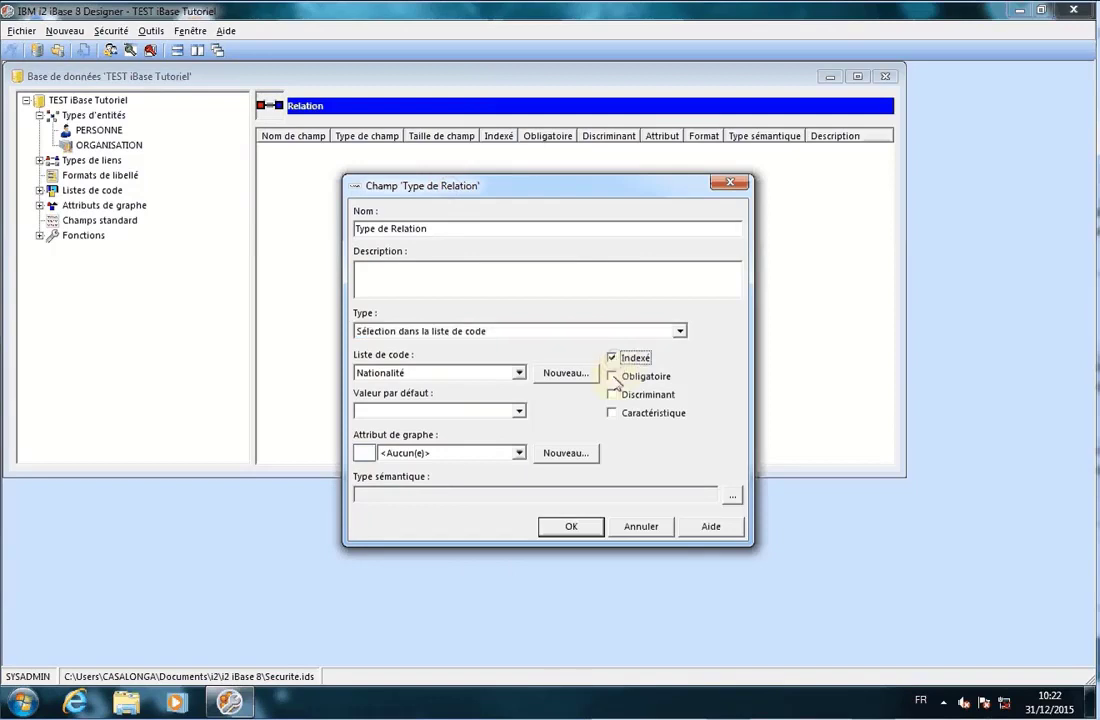
click(612, 376)
click(613, 395)
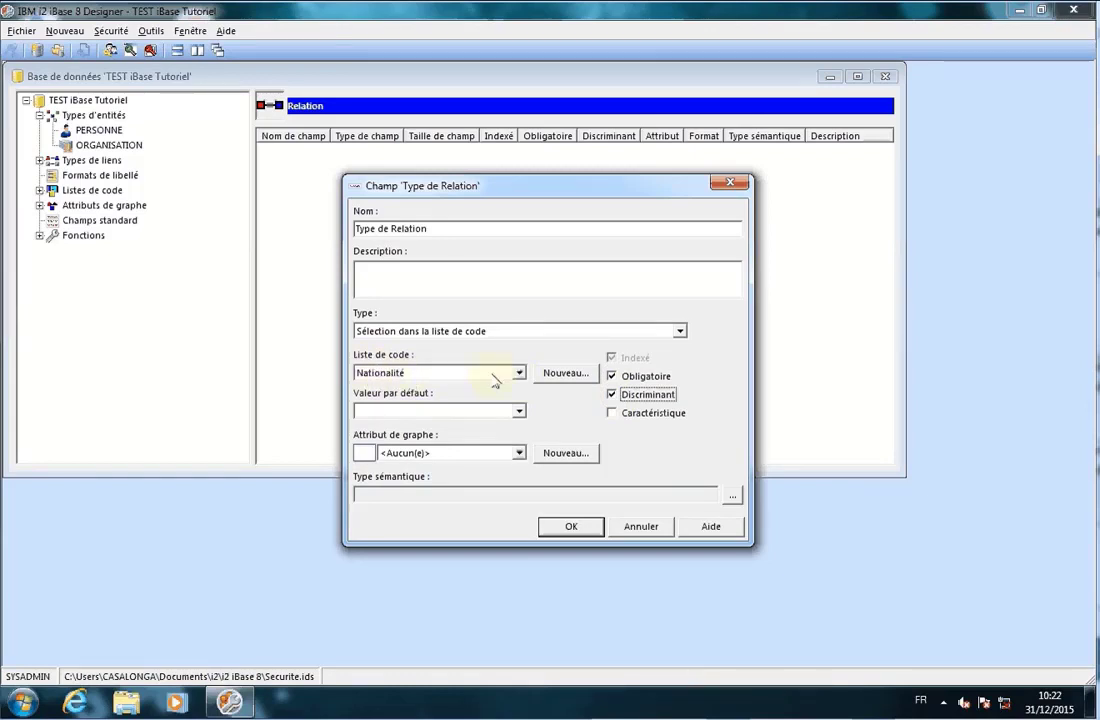
Step: Create a new code list named Type Relation for the Type de Relation field
click(566, 373)
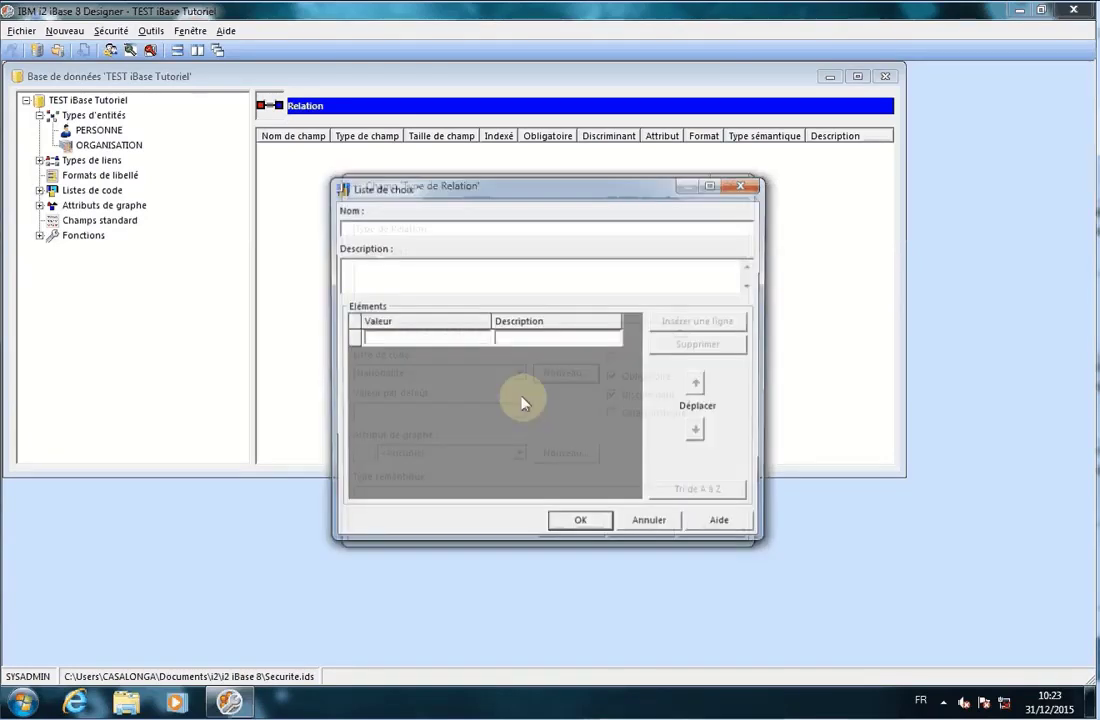
text(Tye)
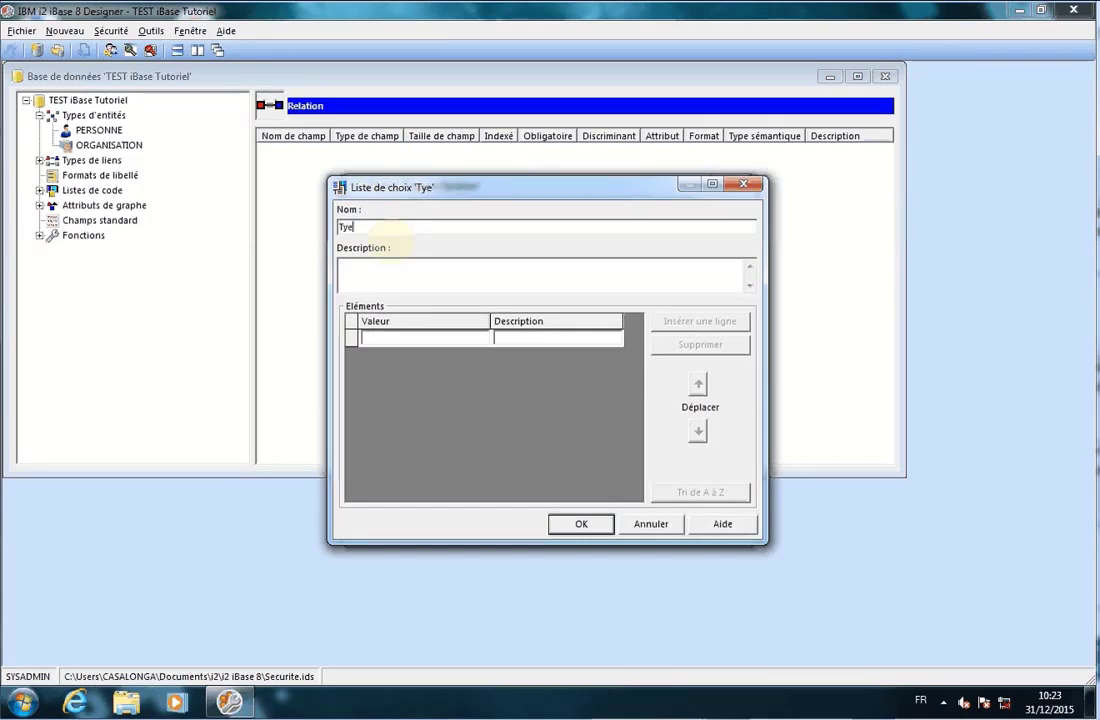
key(BackSpace)
text(pe Relat)
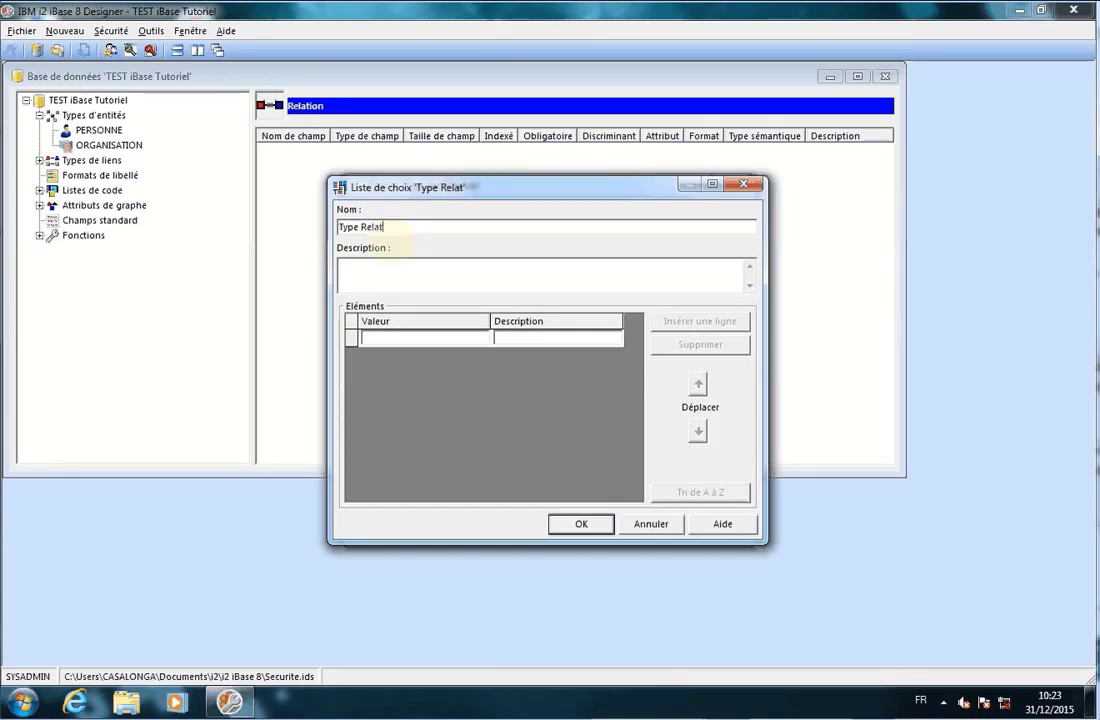
text(ion)
Step: Add the values Professionnelle, Amicale and Familiale to the code list, and save both the list and the Type de Relation field
click(395, 338)
text(P)
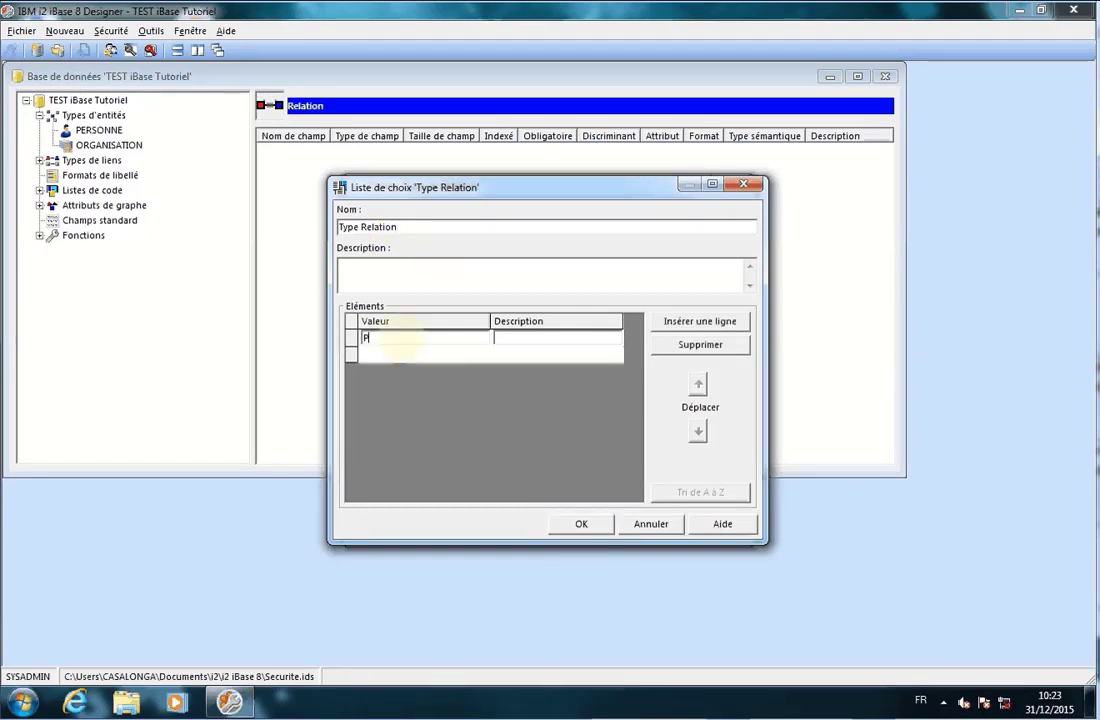
text(rofessionnelle)
key(Return)
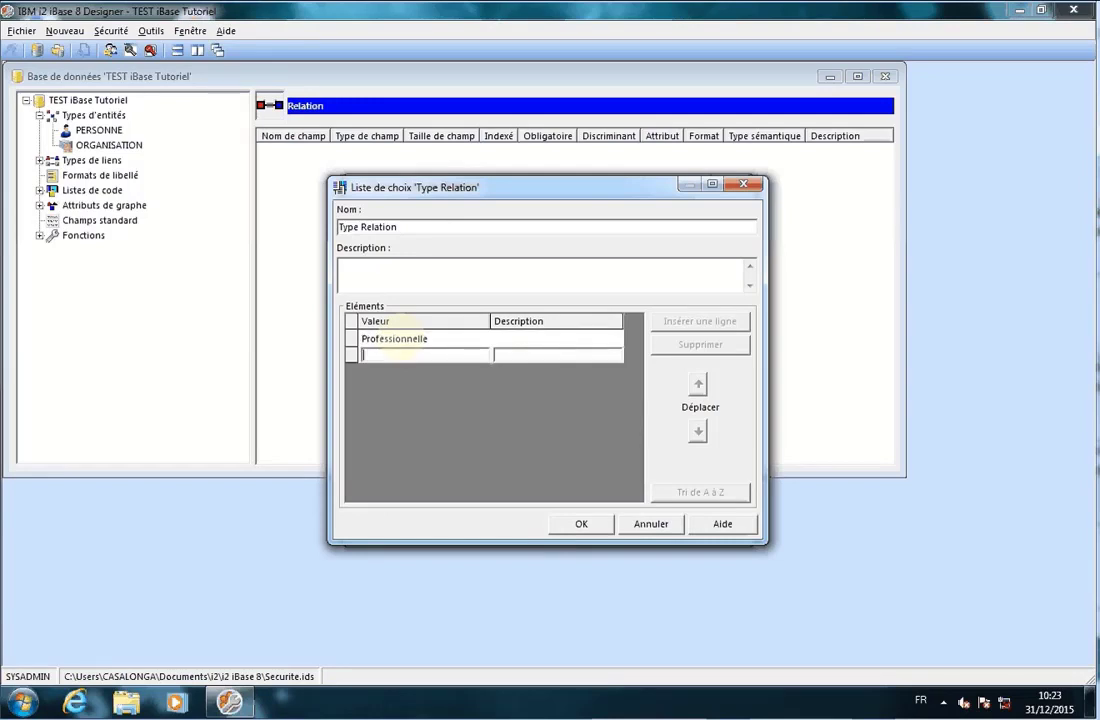
text(Amicale)
key(Return)
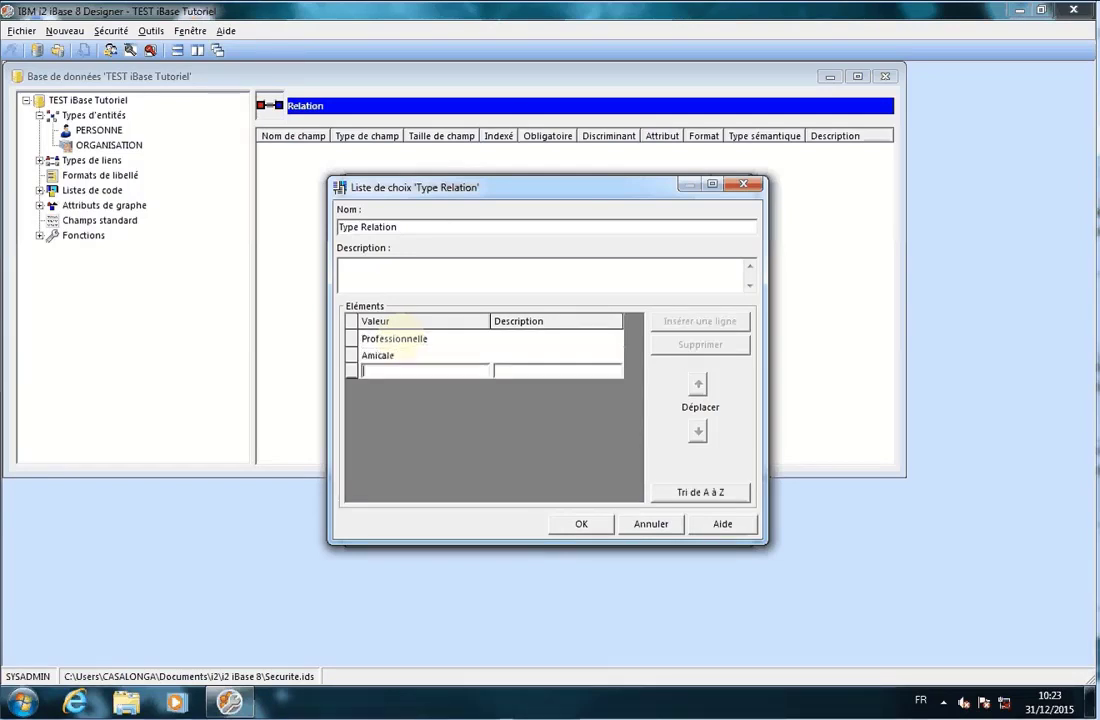
text(Fami)
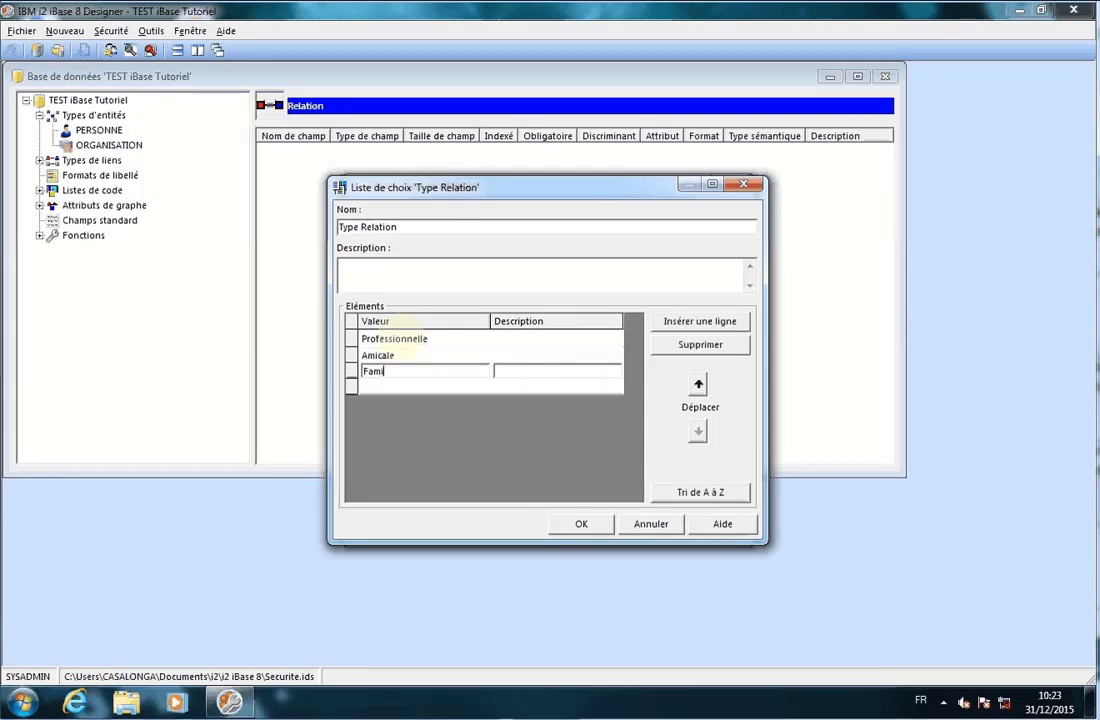
text(liale)
key(Return)
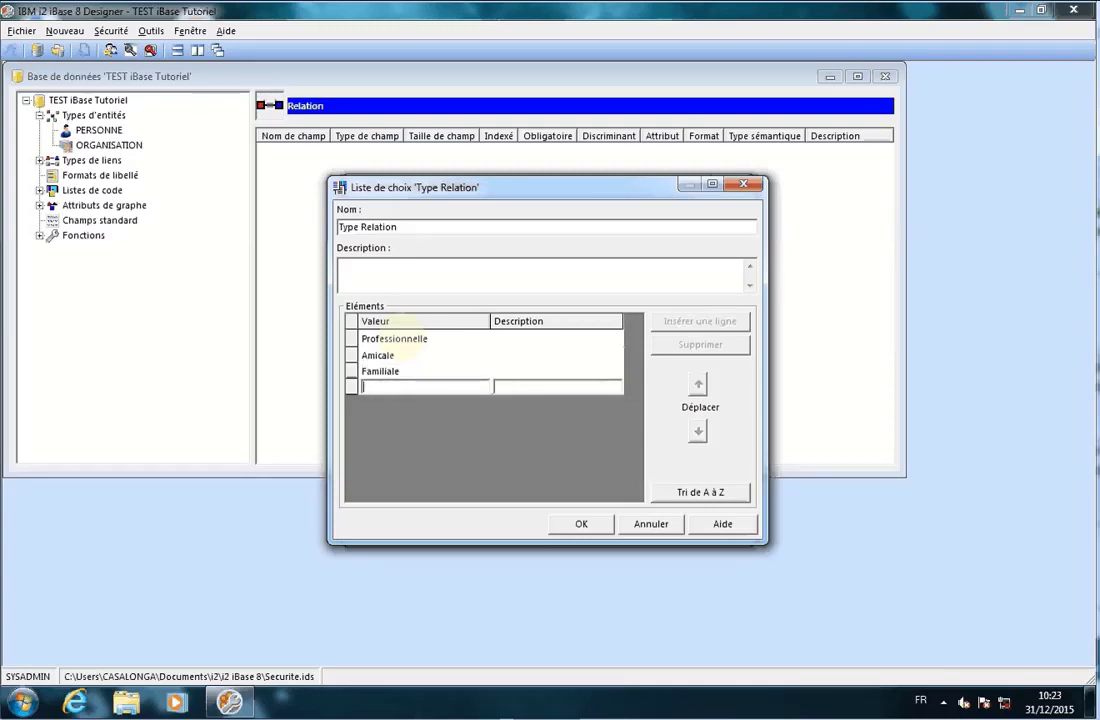
click(576, 527)
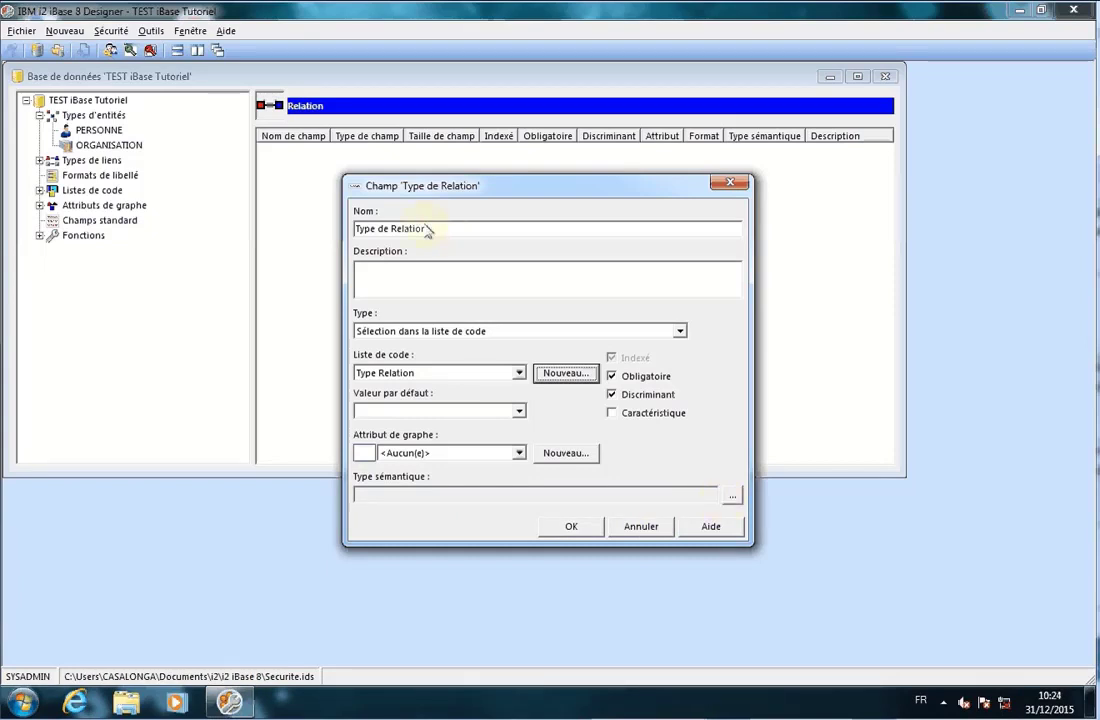
click(568, 527)
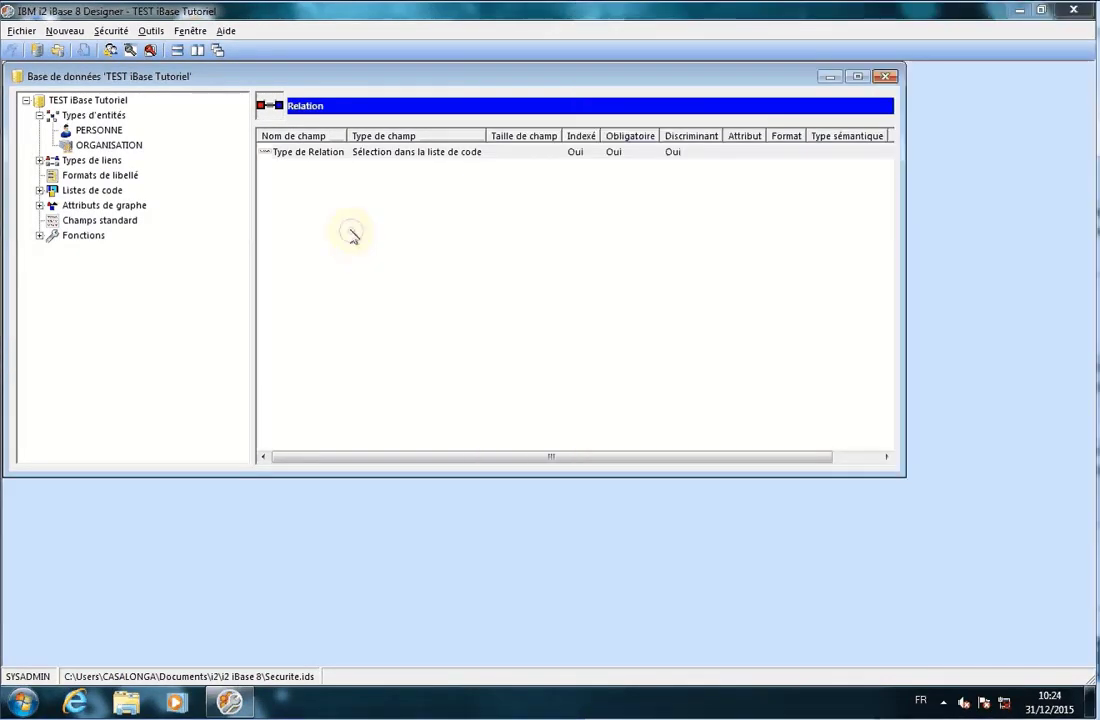
Step: Start a new Relation field named Date de Début of type Date, marked Indexé and Discriminant
right_click(351, 230)
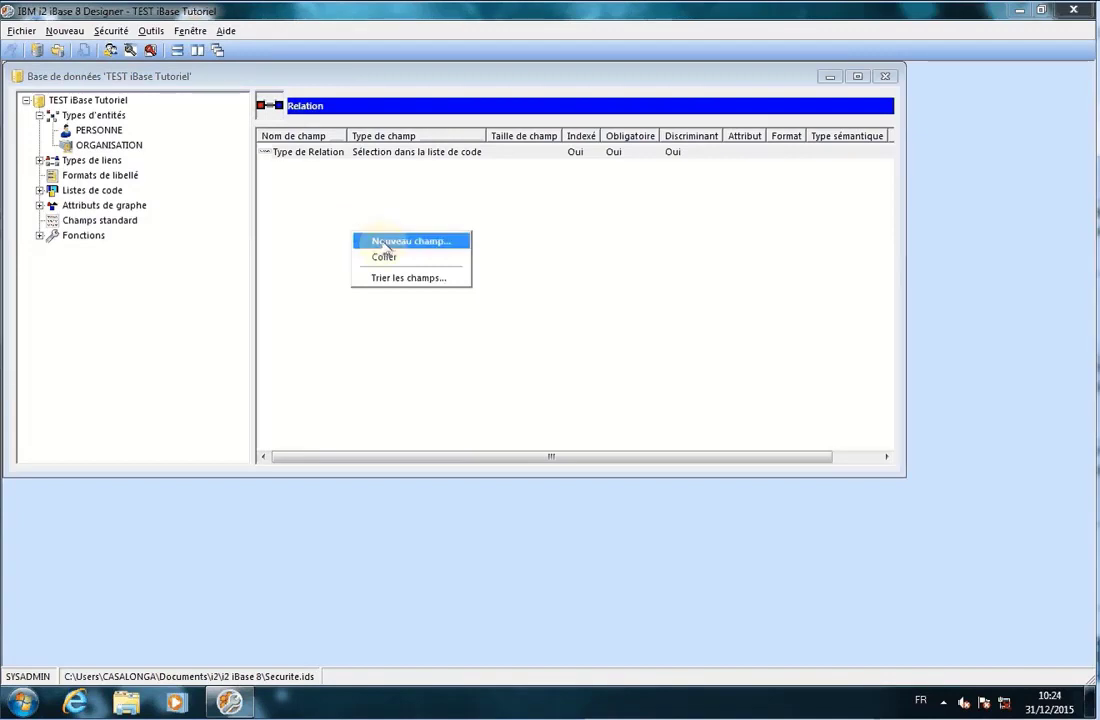
click(383, 246)
text(de Début)
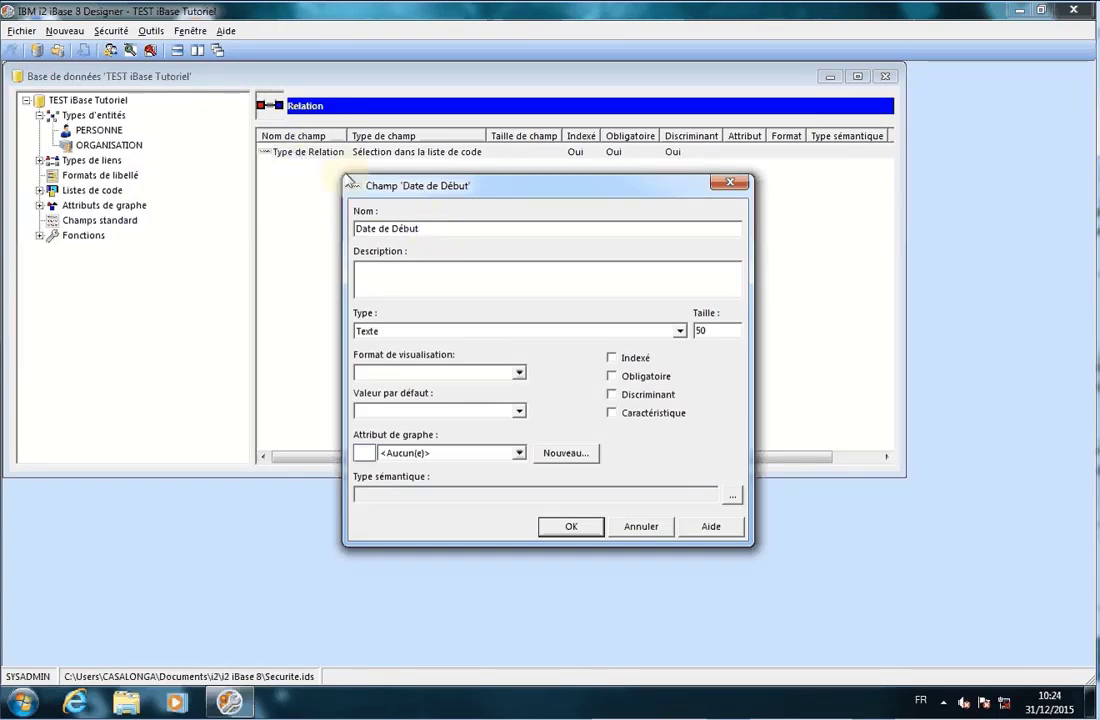
click(393, 331)
key(d)
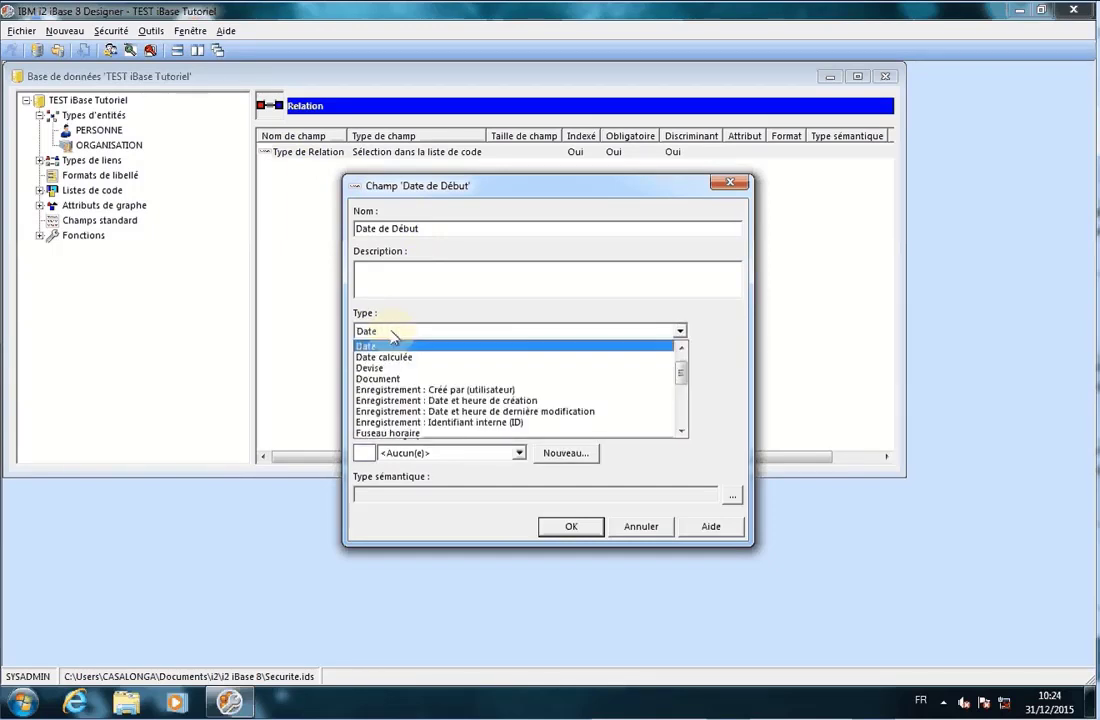
click(383, 347)
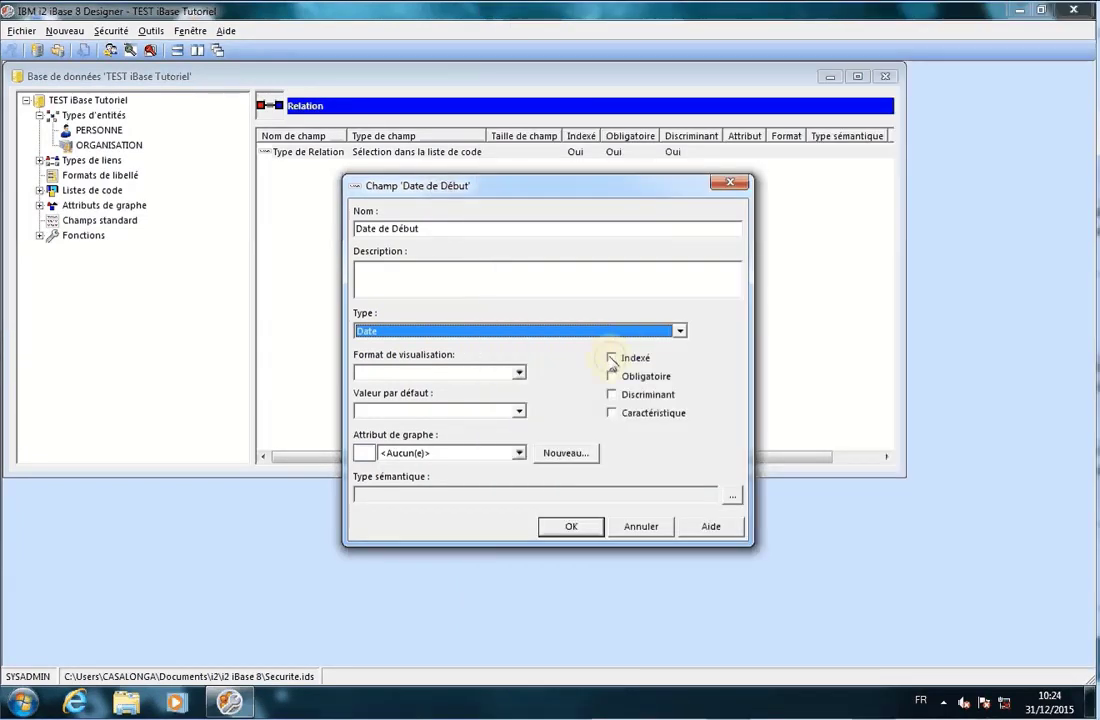
click(612, 358)
click(612, 394)
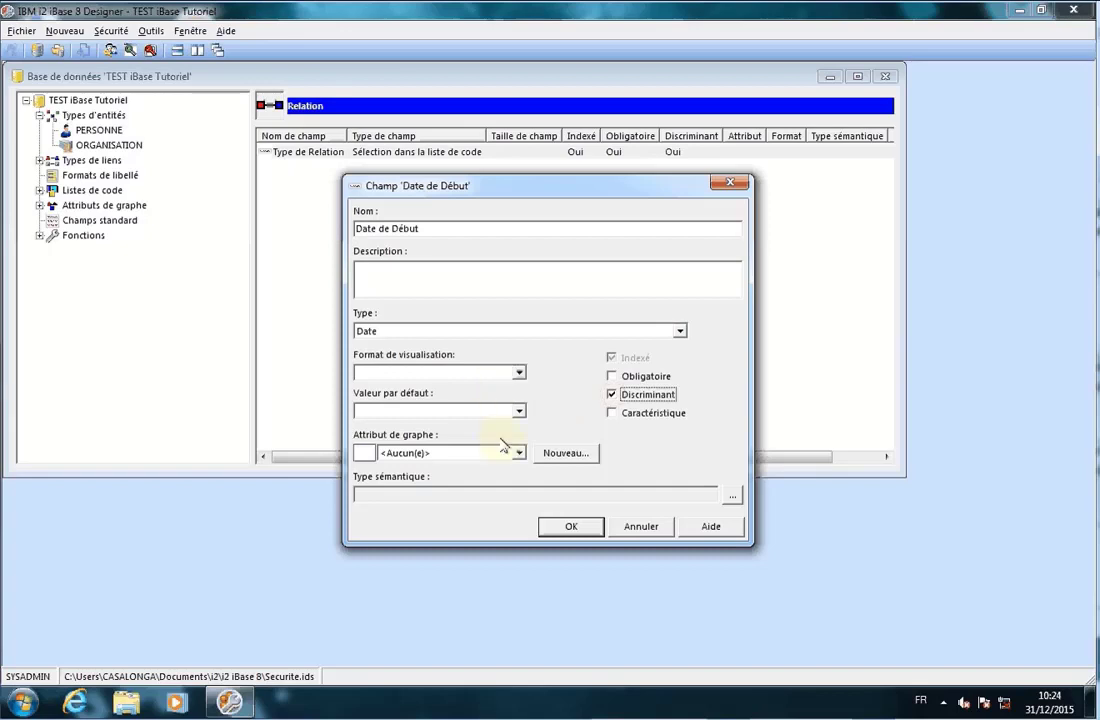
Step: Create a graph attribute named Date de début for the field, without a symbol and not displayed on the graph
click(564, 454)
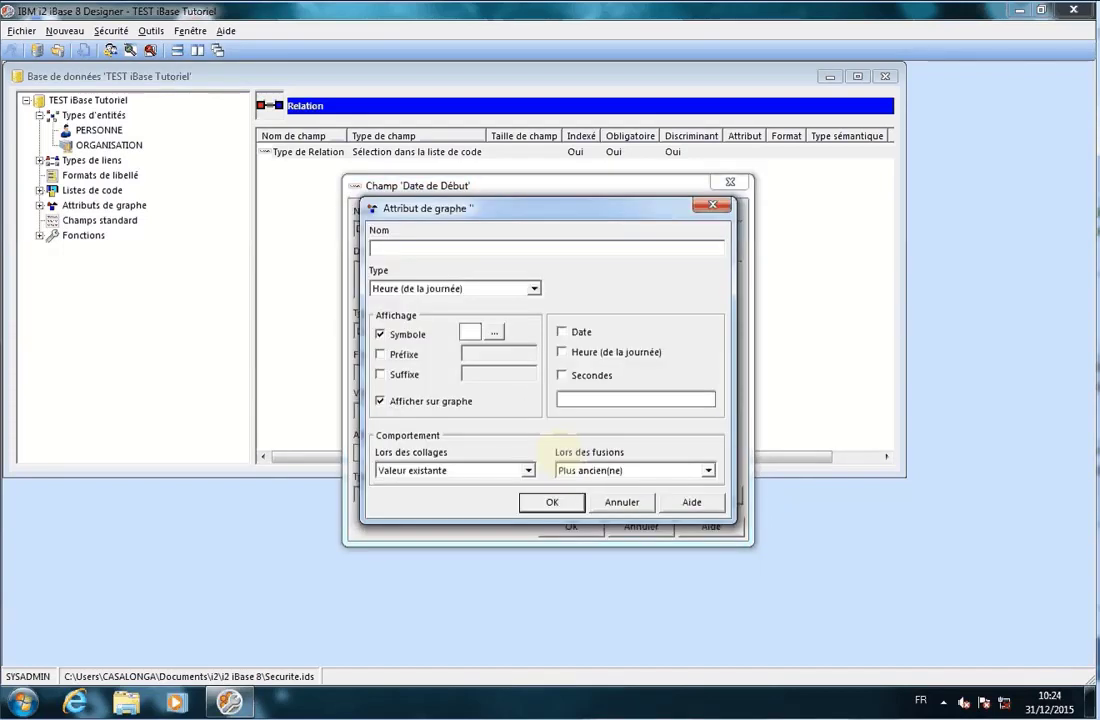
text(Date de début)
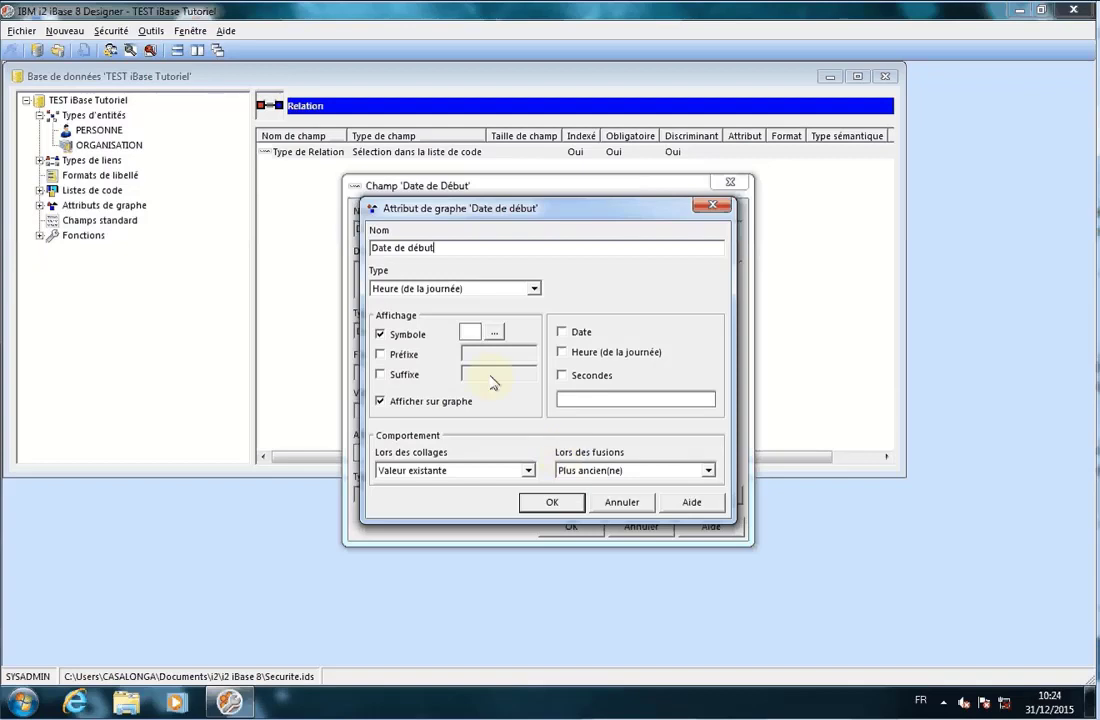
click(381, 334)
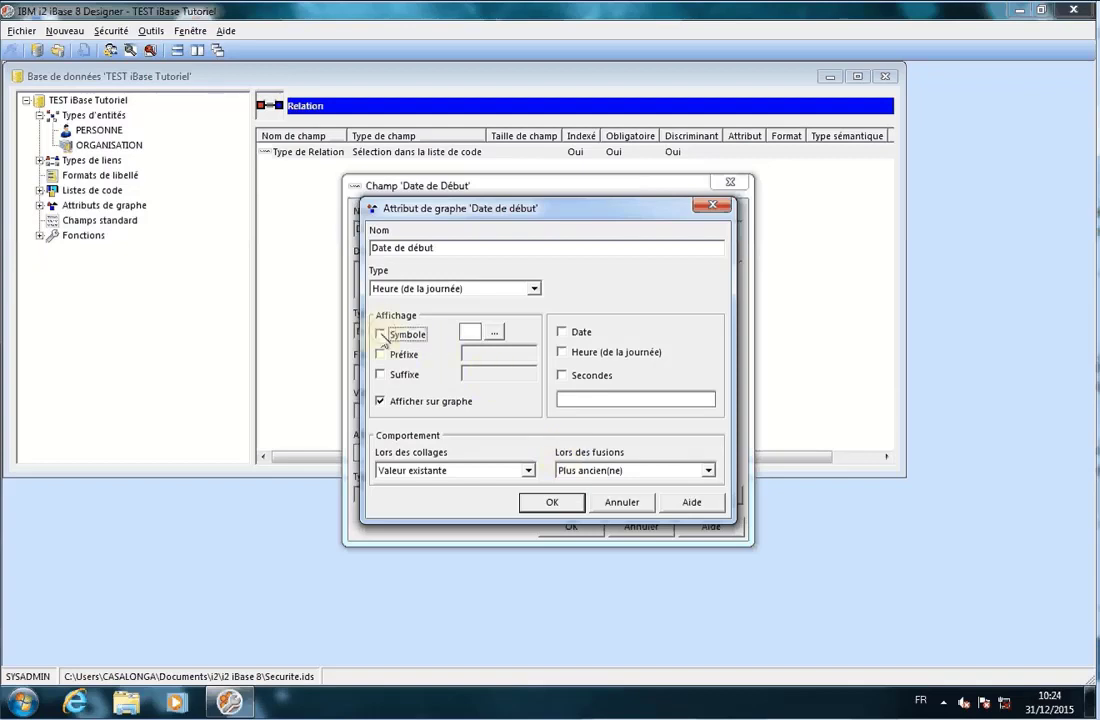
click(380, 401)
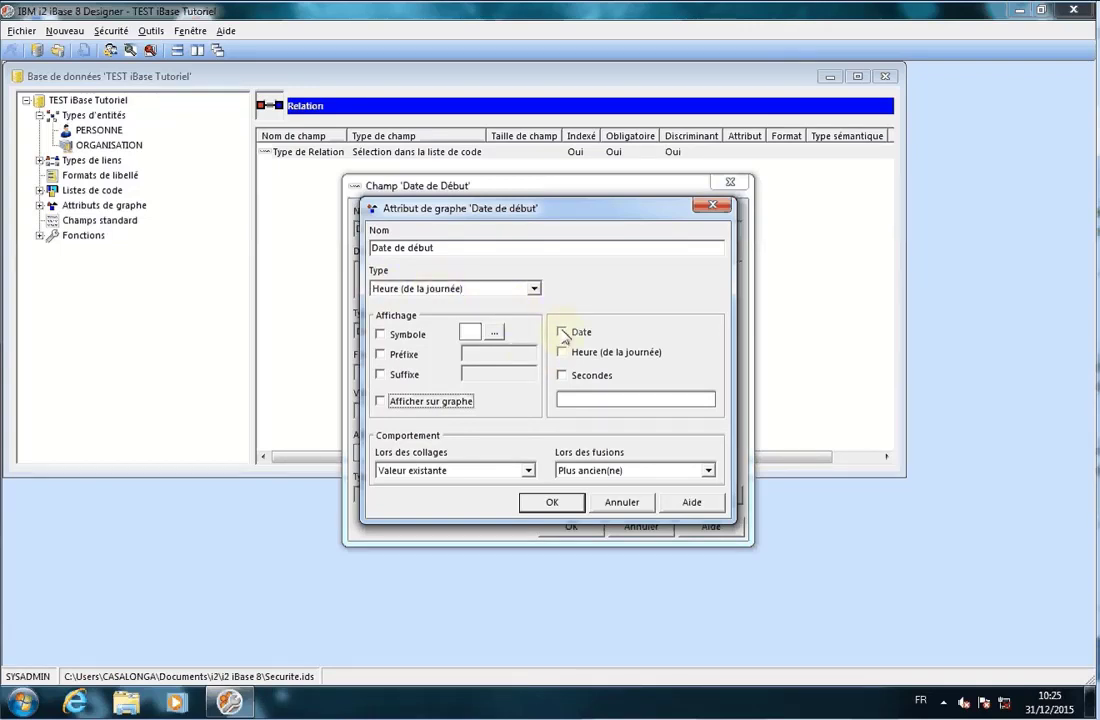
Step: Make the Date de début attribute show the date without the time, keep Valeur existante for pasting, and save the attribute
click(563, 333)
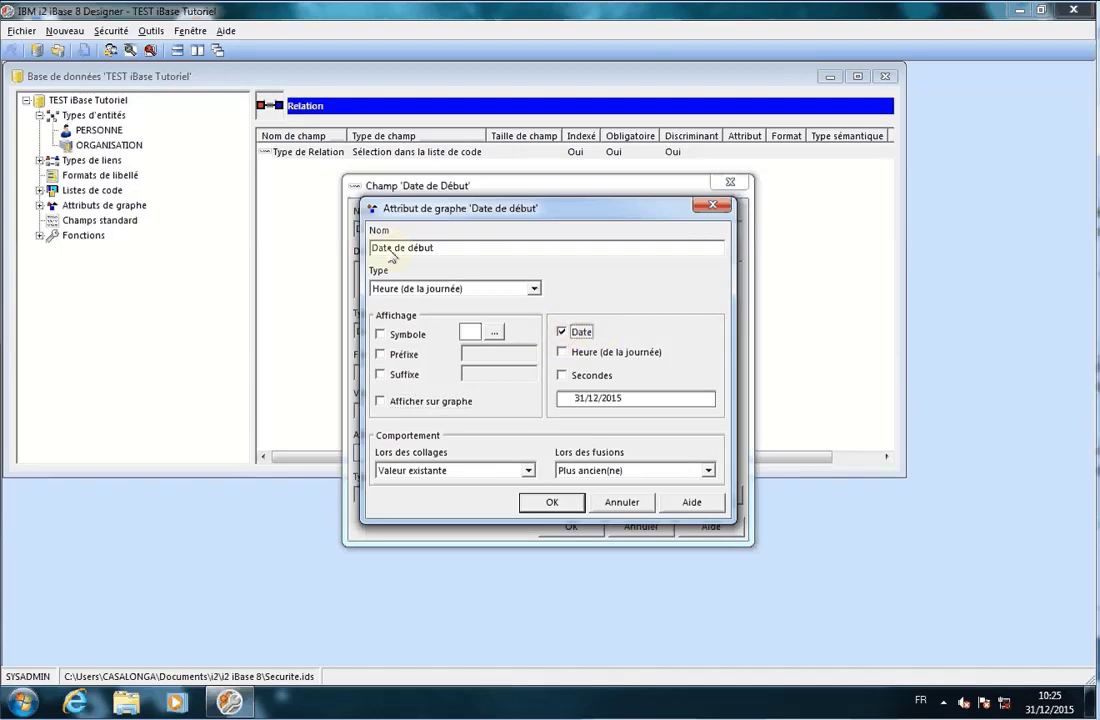
click(562, 352)
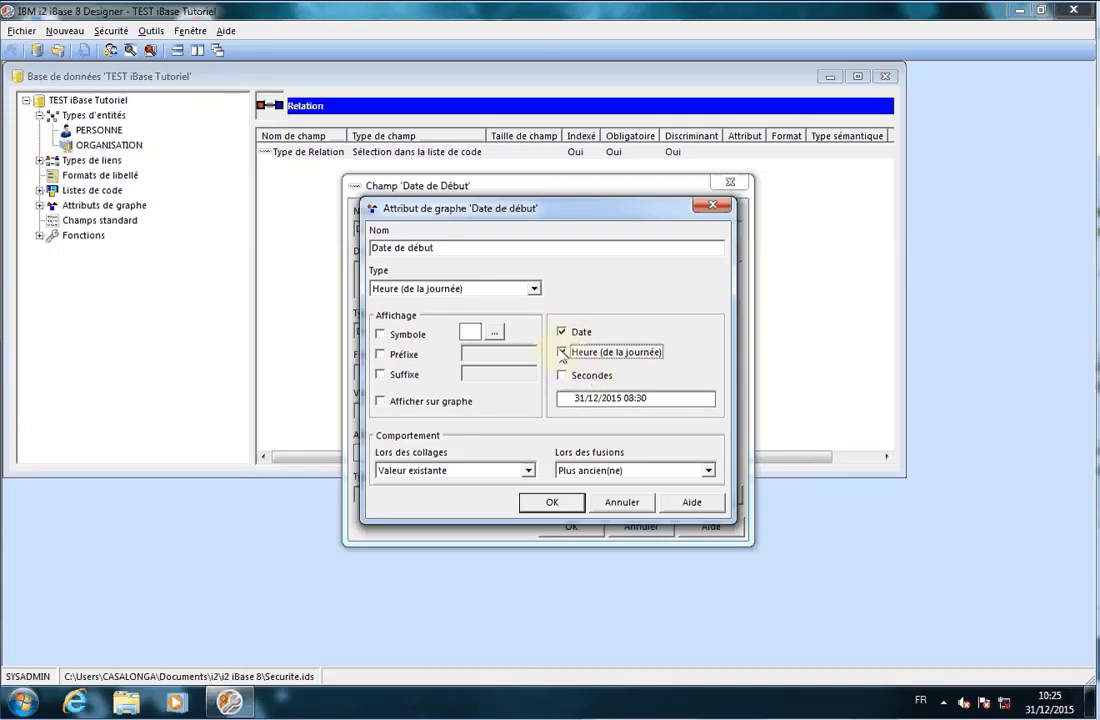
click(562, 352)
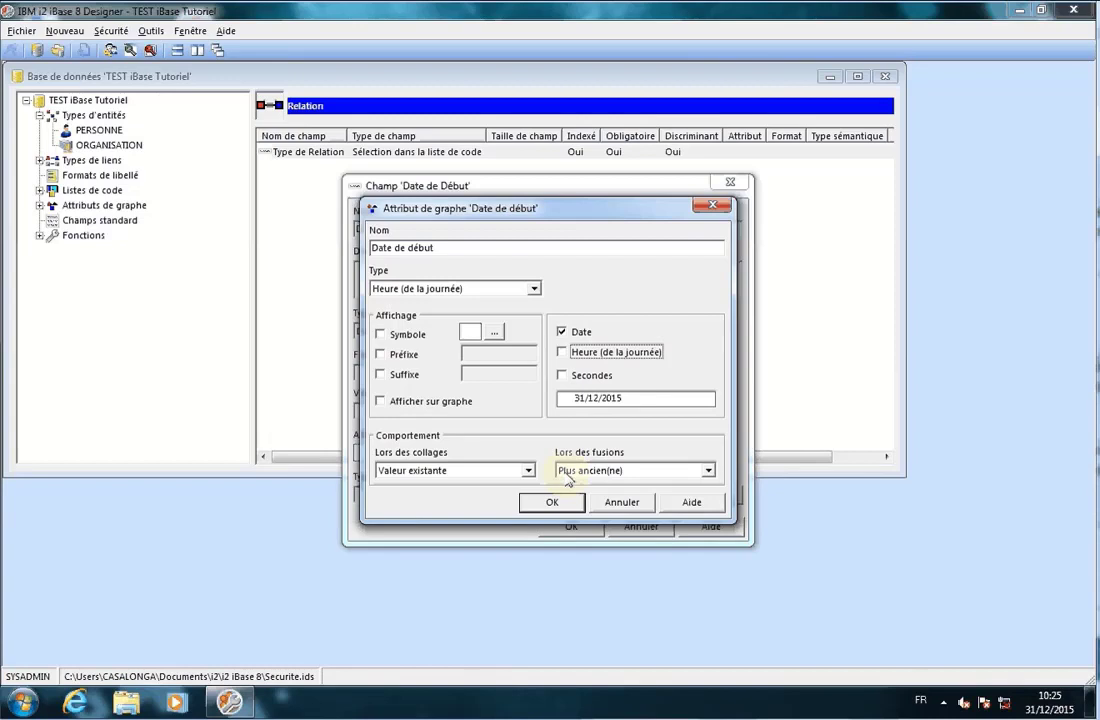
click(530, 508)
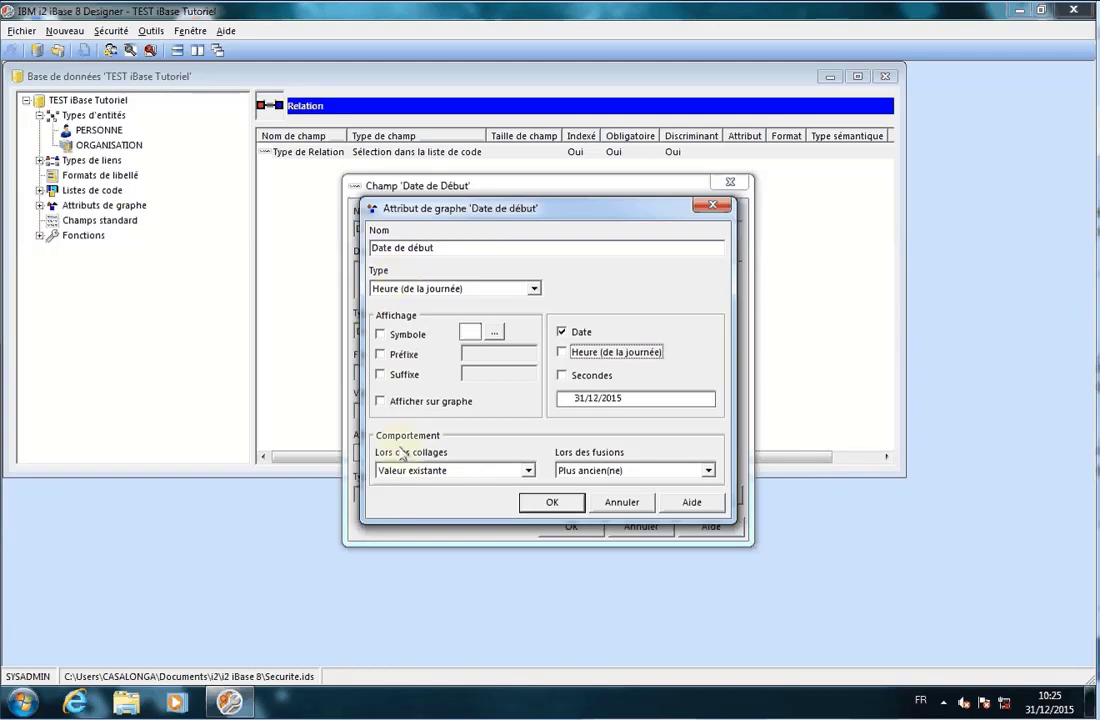
click(528, 470)
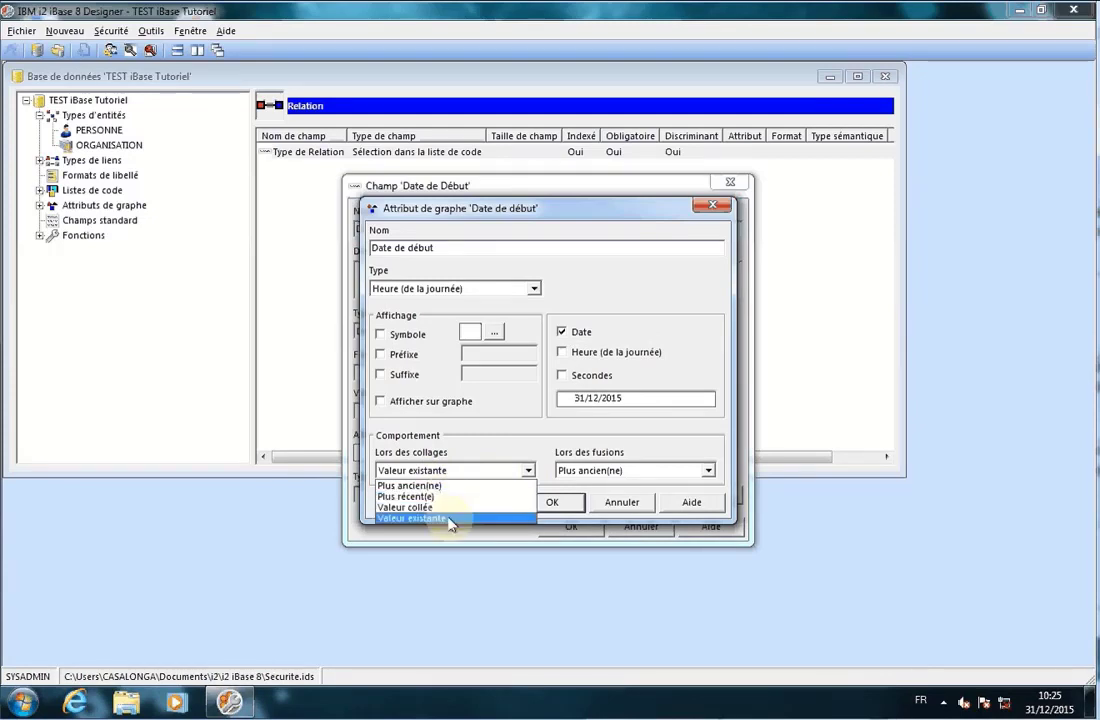
click(492, 450)
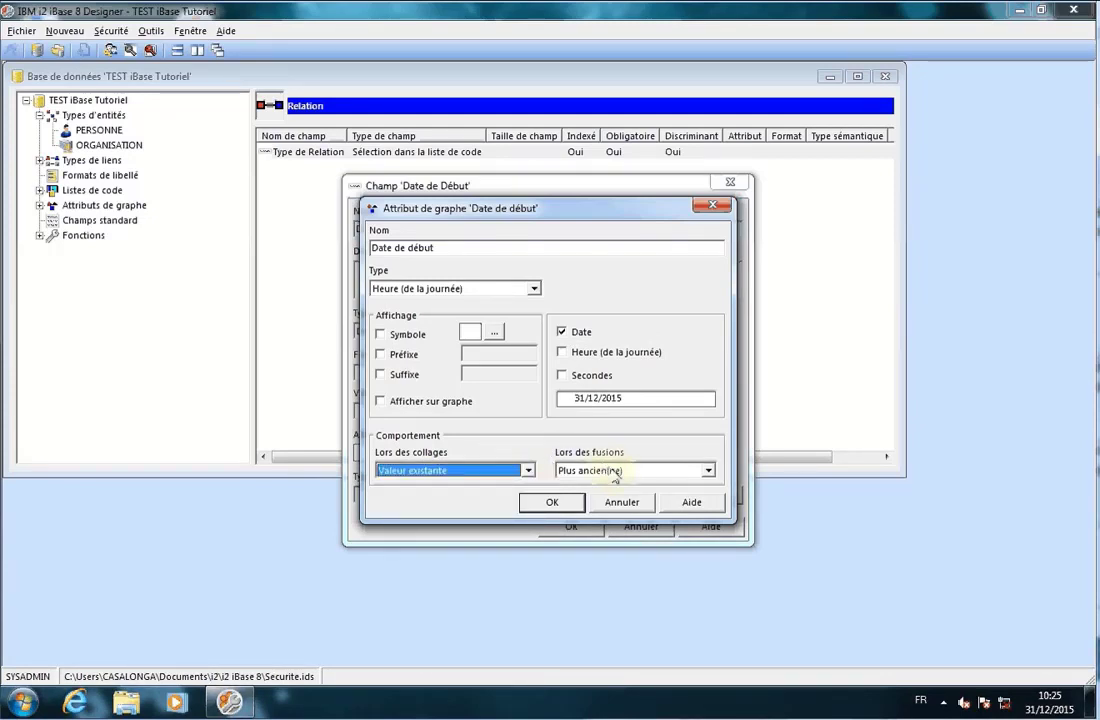
click(550, 503)
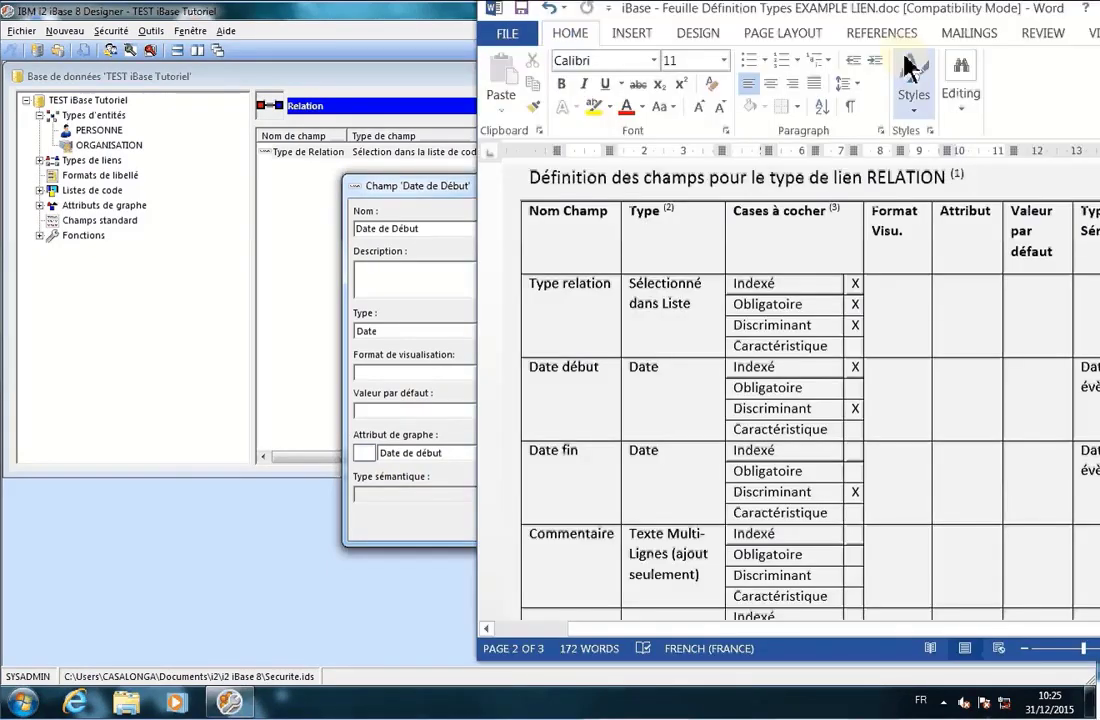
Step: Check the RELATION field table in Word, and assign the semantic type Date de début to the Date de Début field
drag(935, 12, 725, 12)
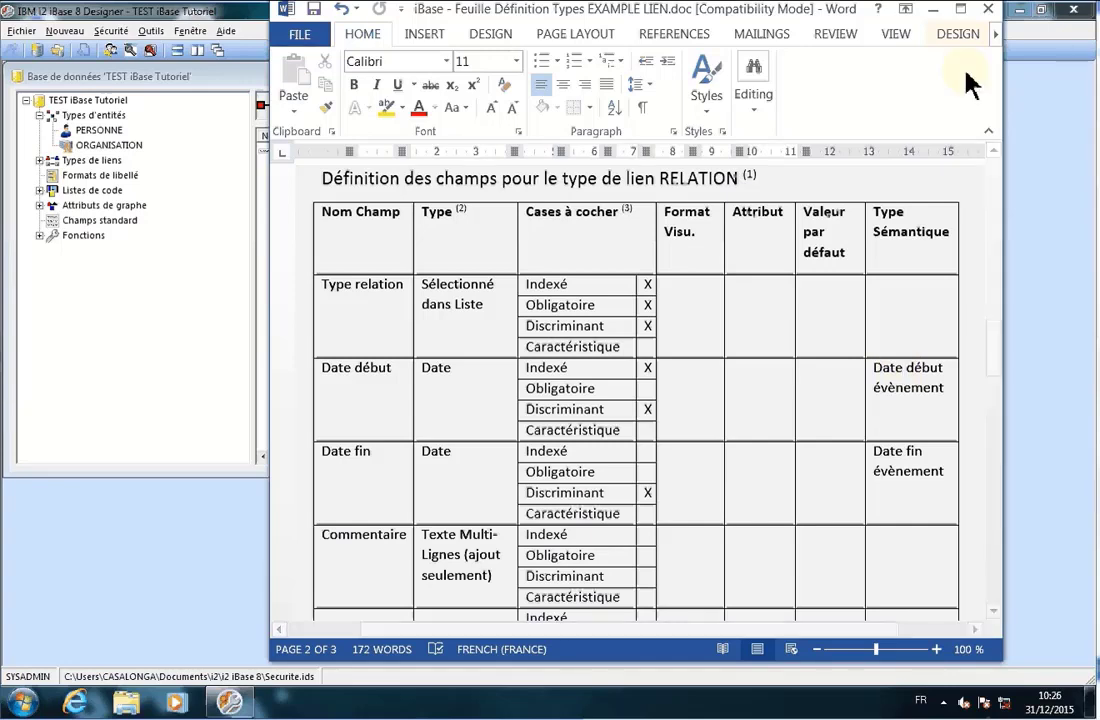
click(933, 10)
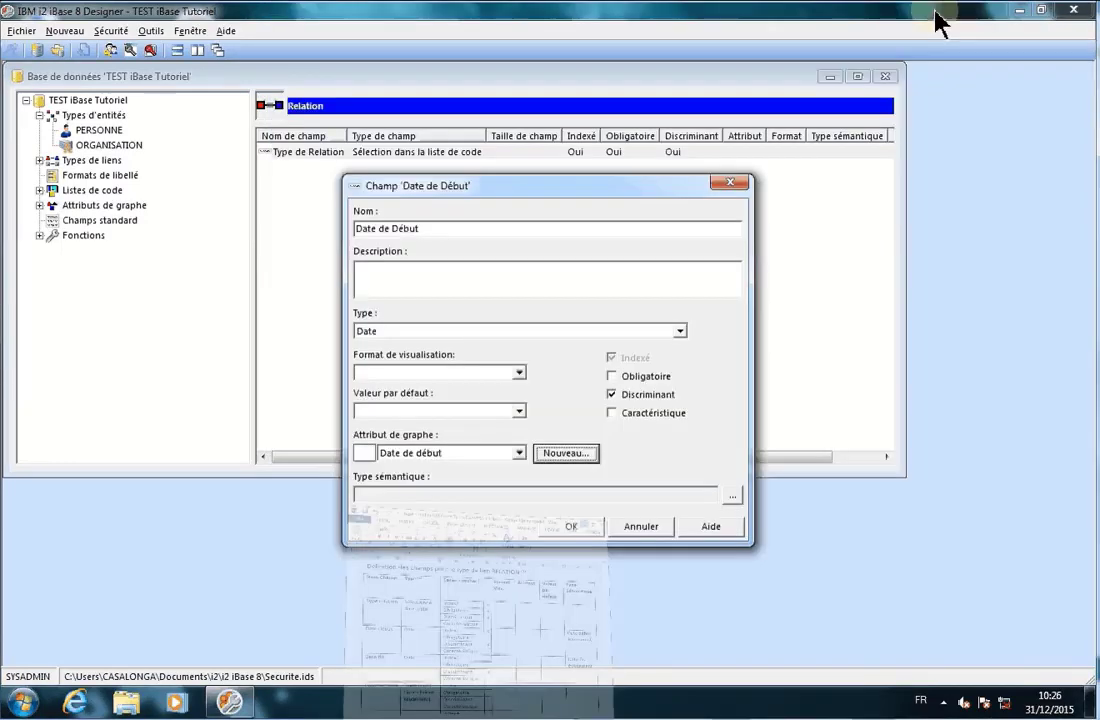
click(733, 495)
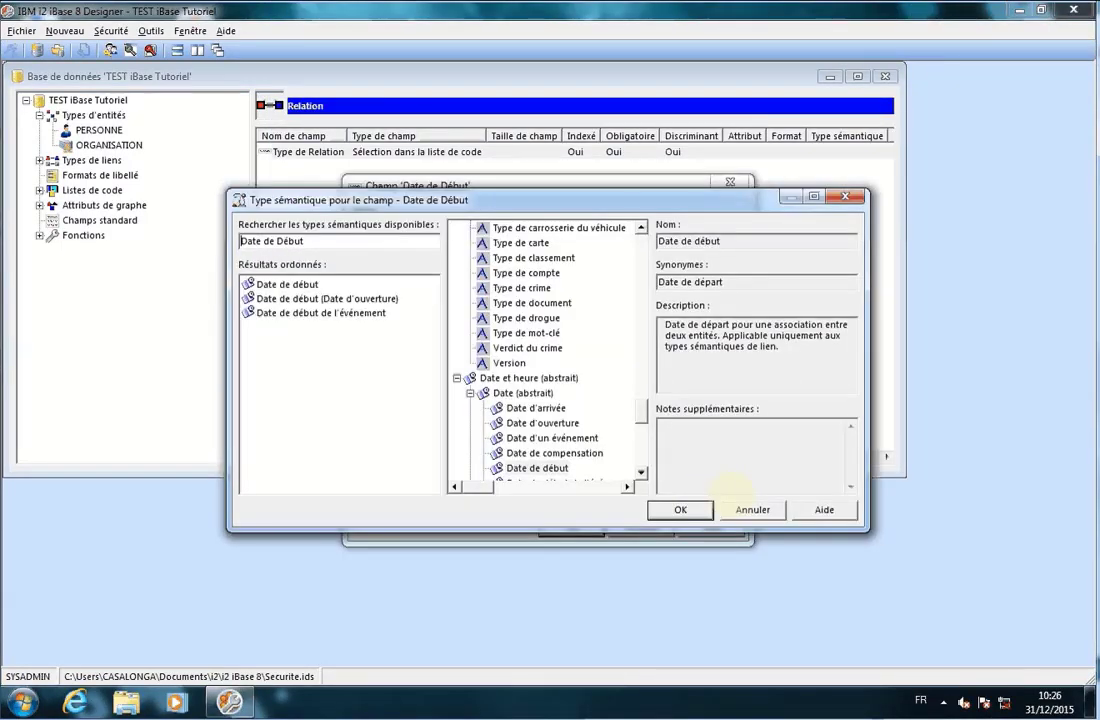
click(284, 313)
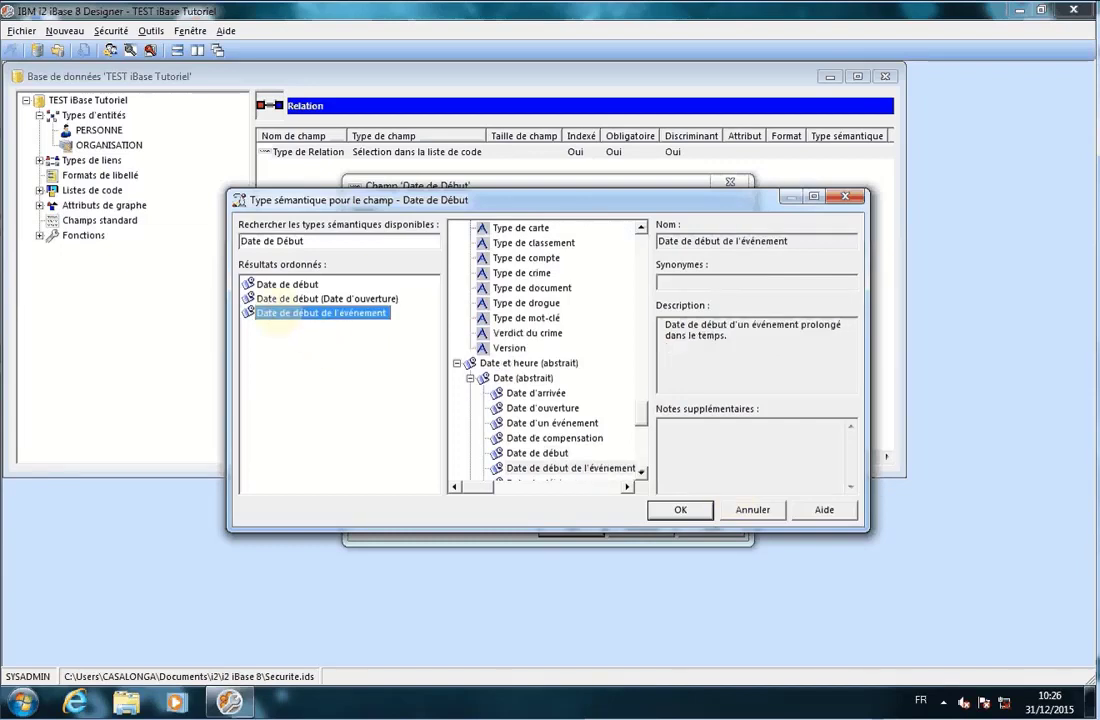
click(285, 285)
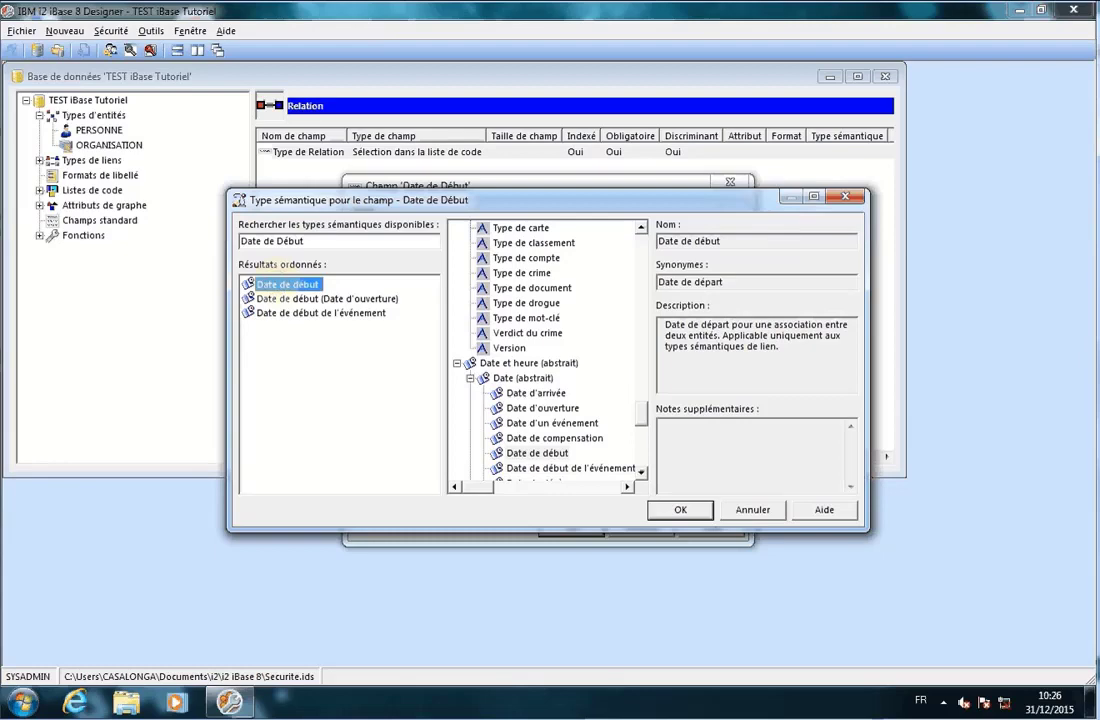
click(679, 511)
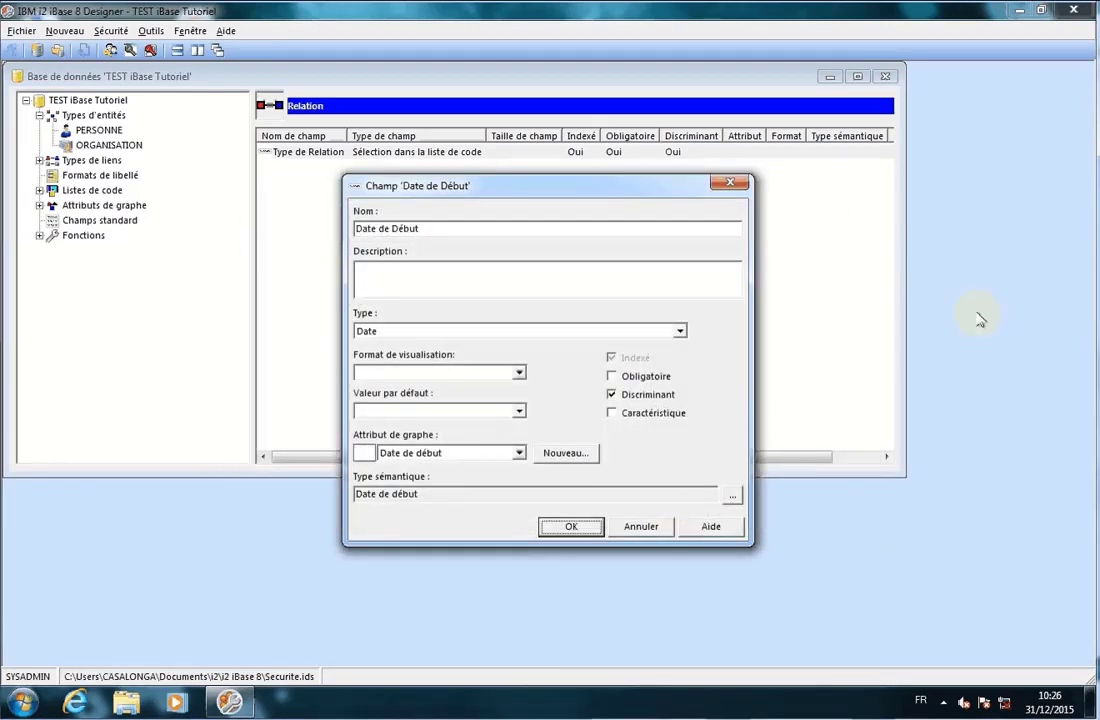
Step: Switch to the EXAMPLE LIEN document in Word and delete "évènement" from the semantic types of Date début and Date fin in the RELATION table
key(alt+Tab)
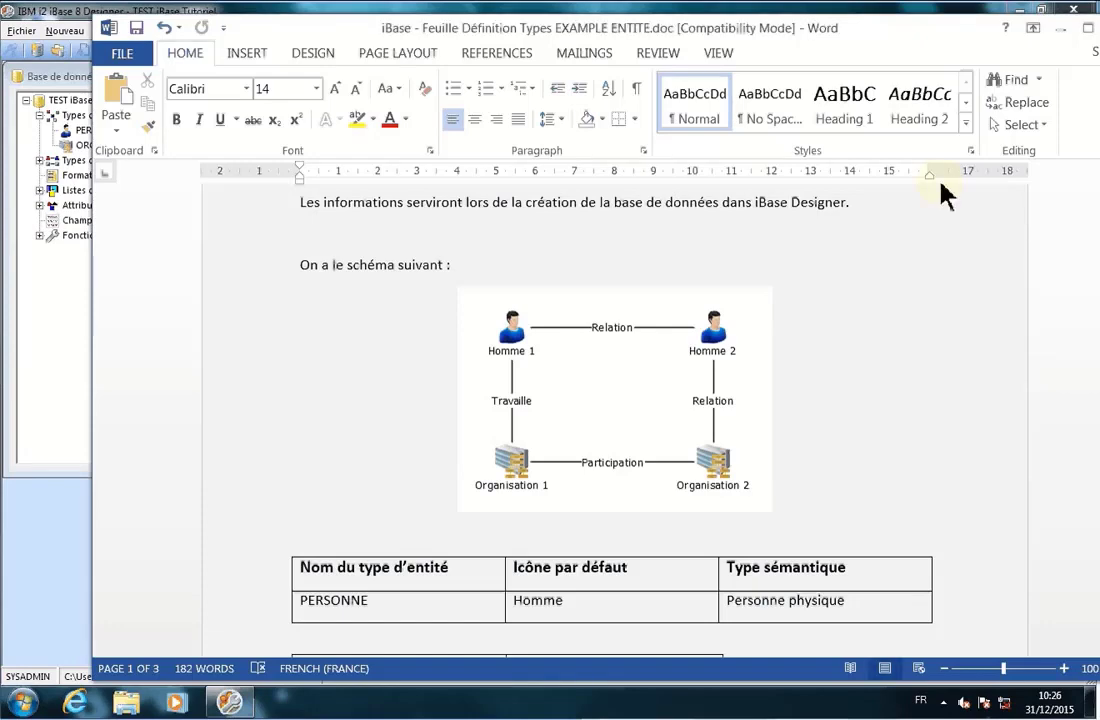
click(1061, 28)
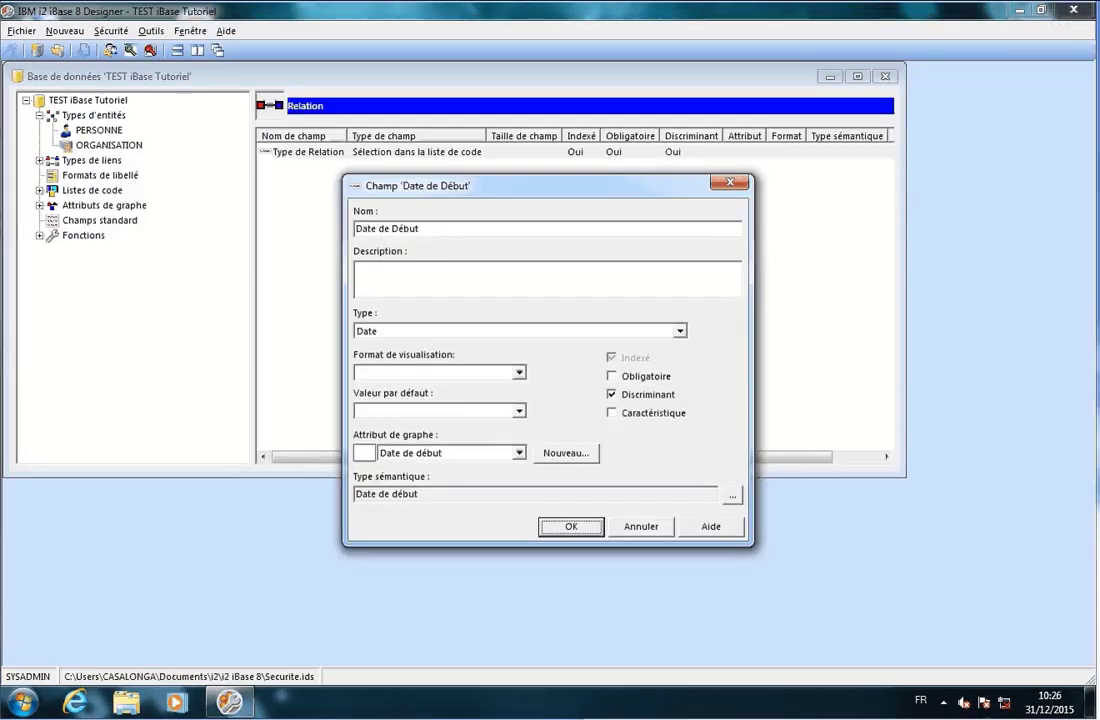
mouse_move(412, 653)
click(215, 670)
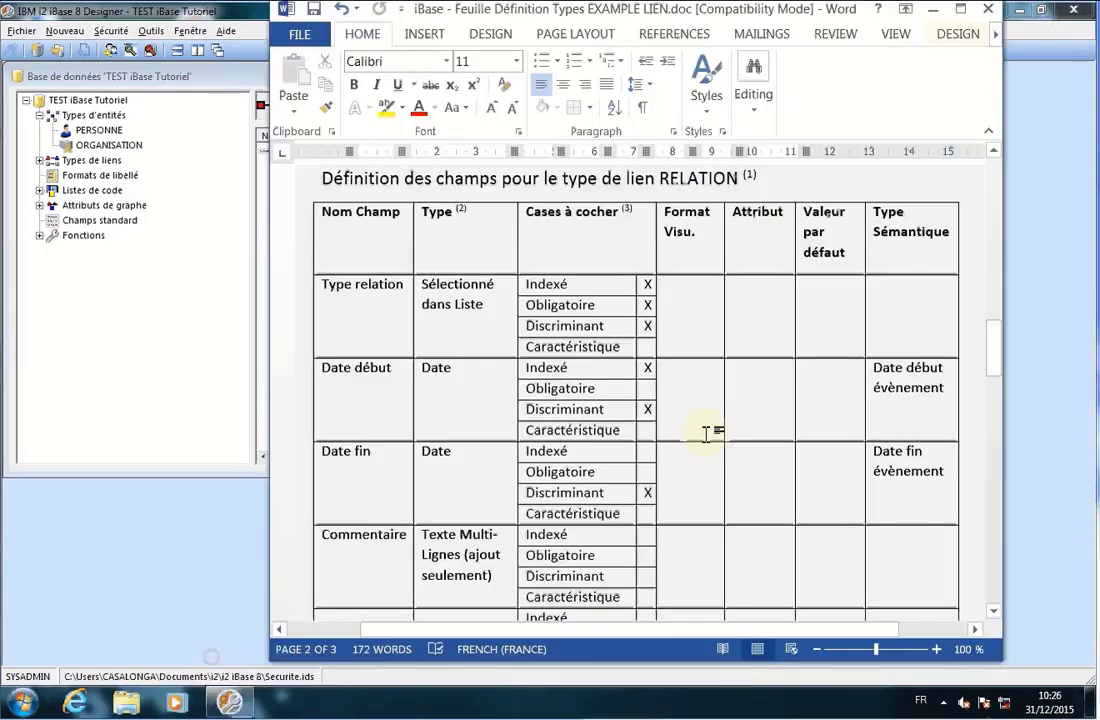
double_click(908, 386)
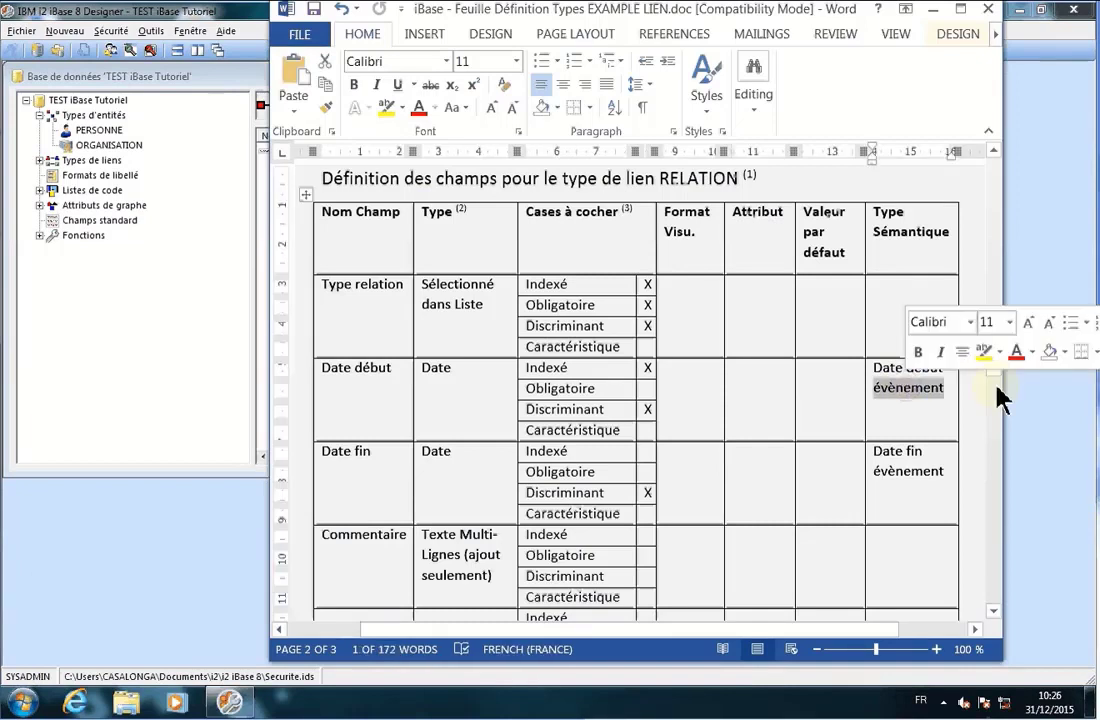
key(BackSpace)
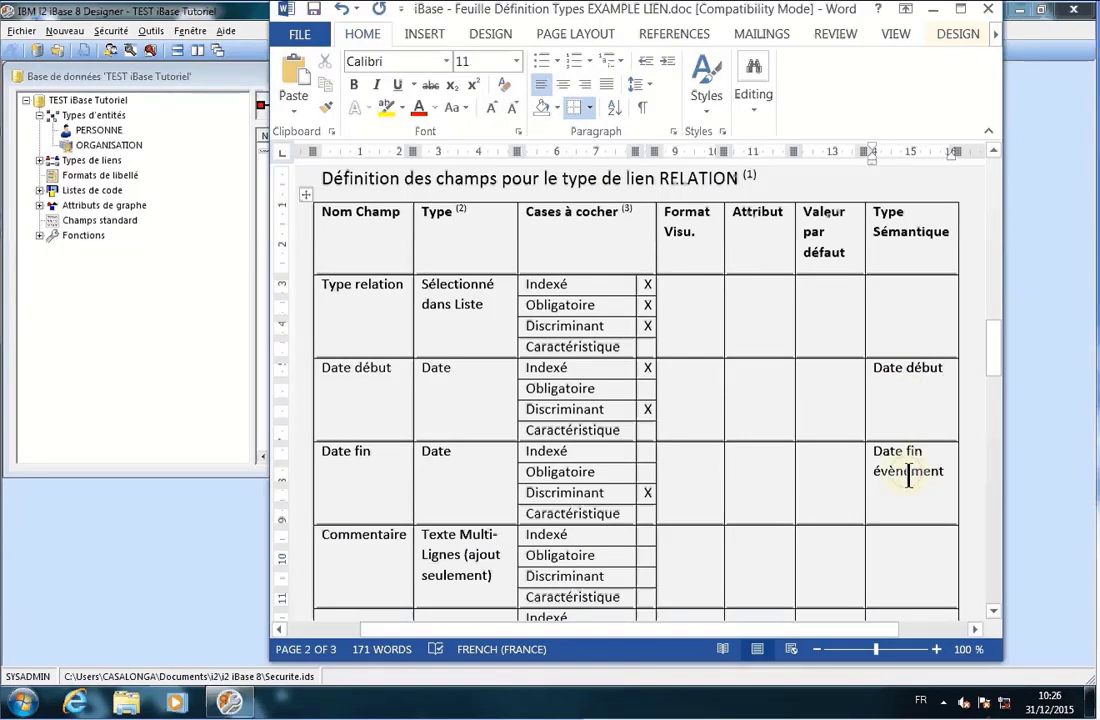
double_click(908, 474)
key(BackSpace)
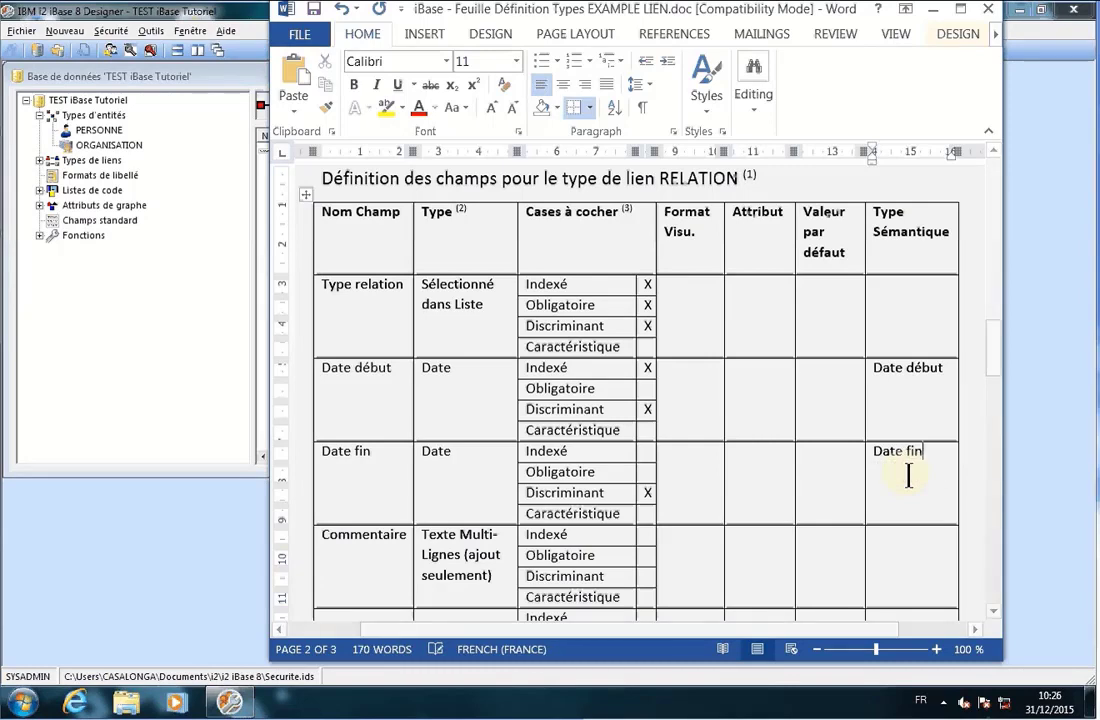
click(960, 8)
click(591, 205)
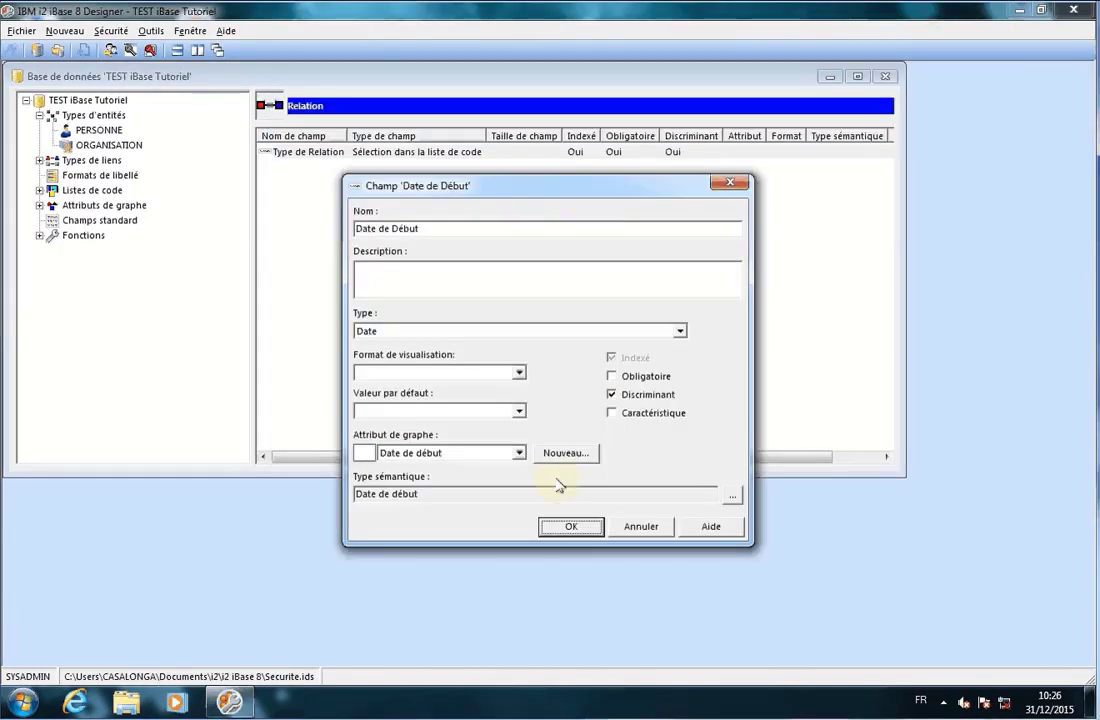
Step: In iBase Designer, save the Date de Début field and start a new Relation field named Date de Fin of type Date, marked Indexé
click(556, 527)
right_click(329, 236)
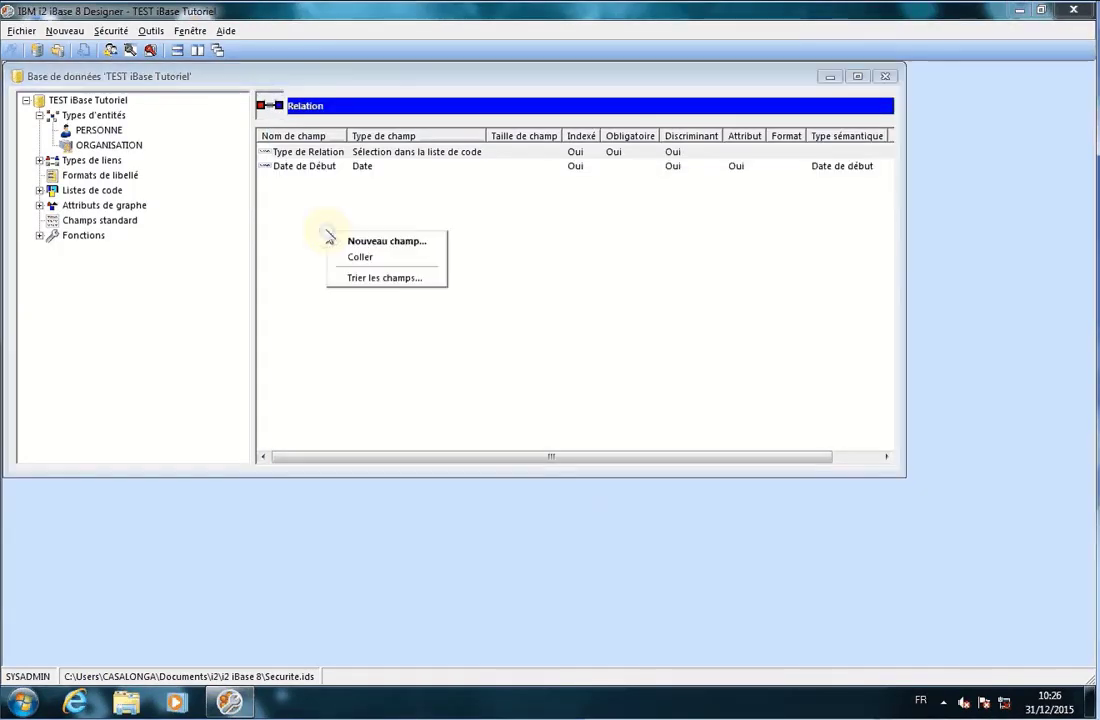
click(370, 242)
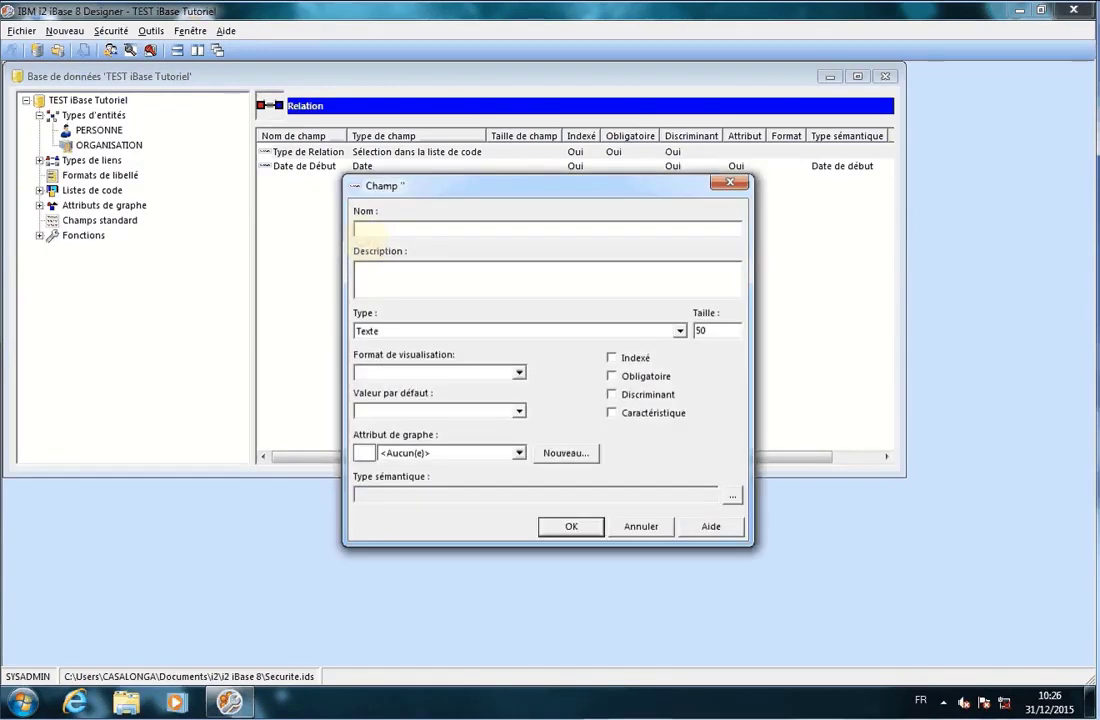
text(Date de )
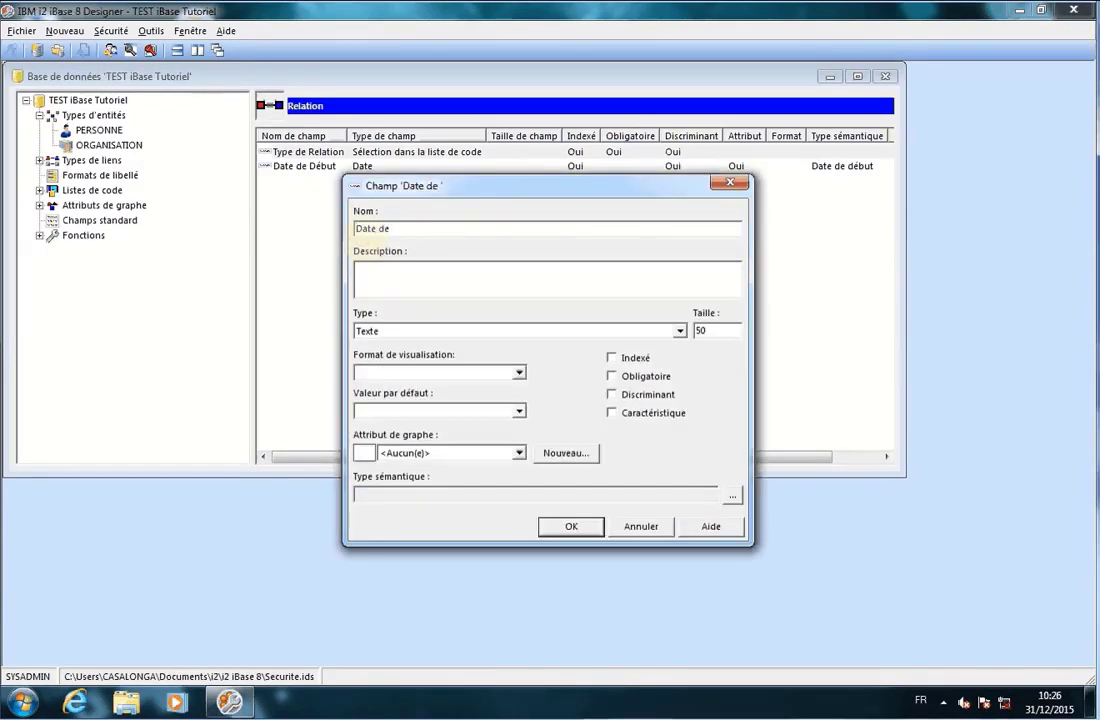
text(Fin)
key(Tab)
key(Tab)
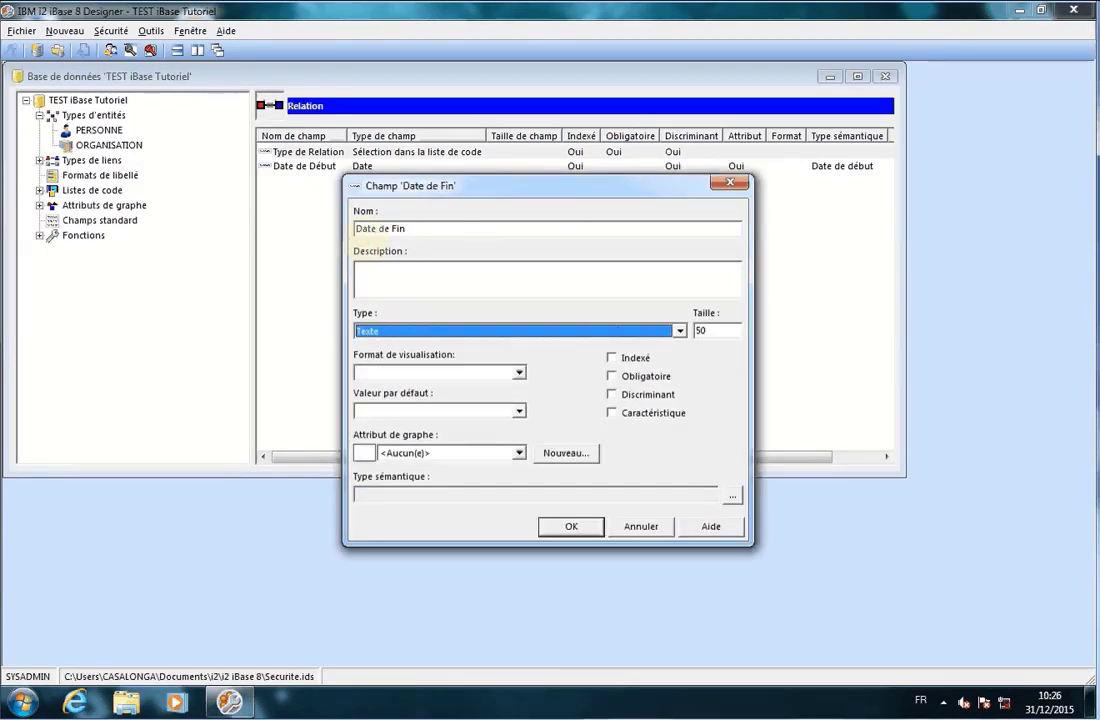
key(d)
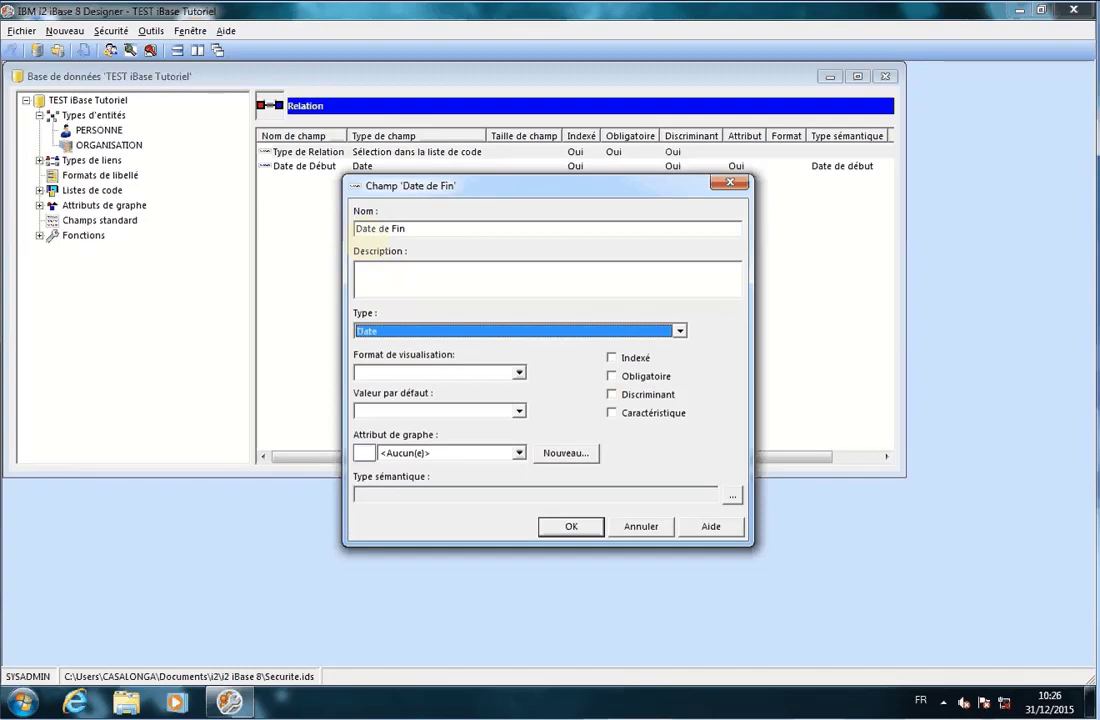
click(611, 358)
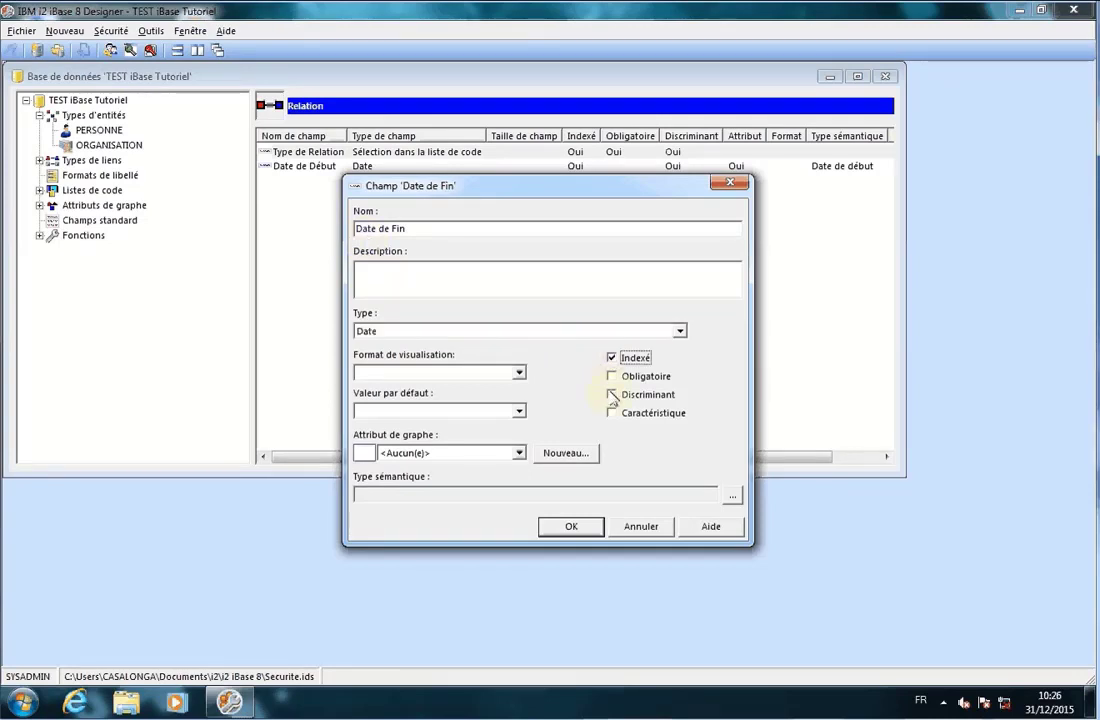
Step: Check the Date fin row of the RELATION field table in Word, and mark the Date de Fin field as Discriminant in iBase Designer
key(alt+Tab)
key(alt+Tab)
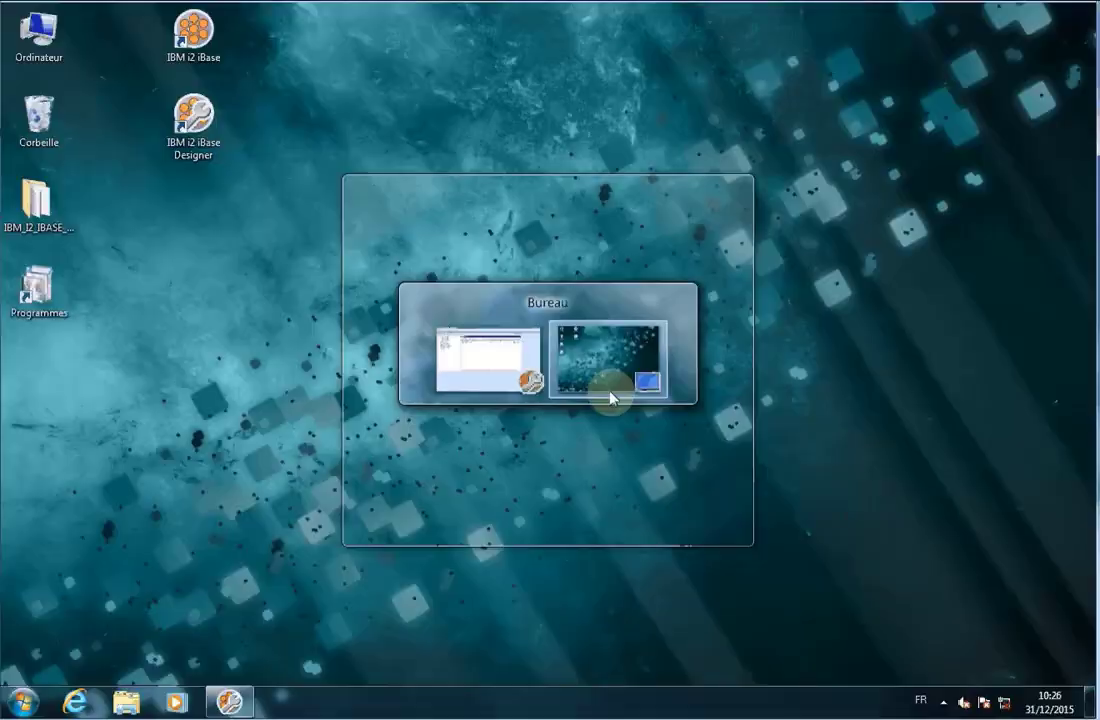
key(Escape)
mouse_move(280, 703)
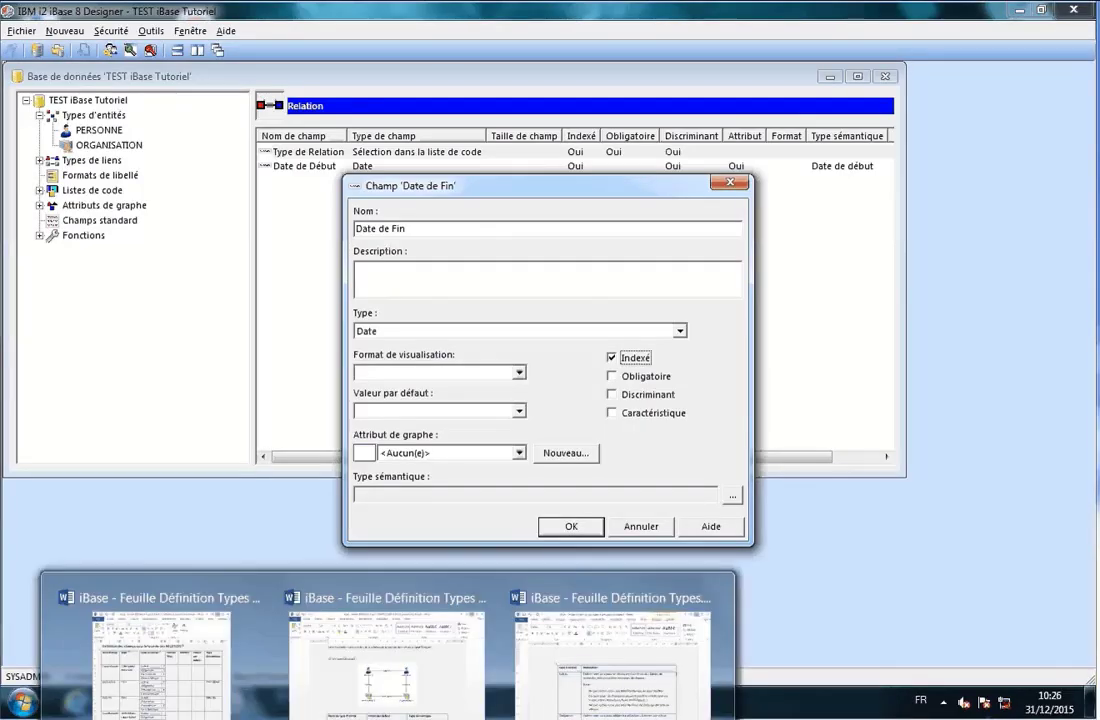
click(185, 683)
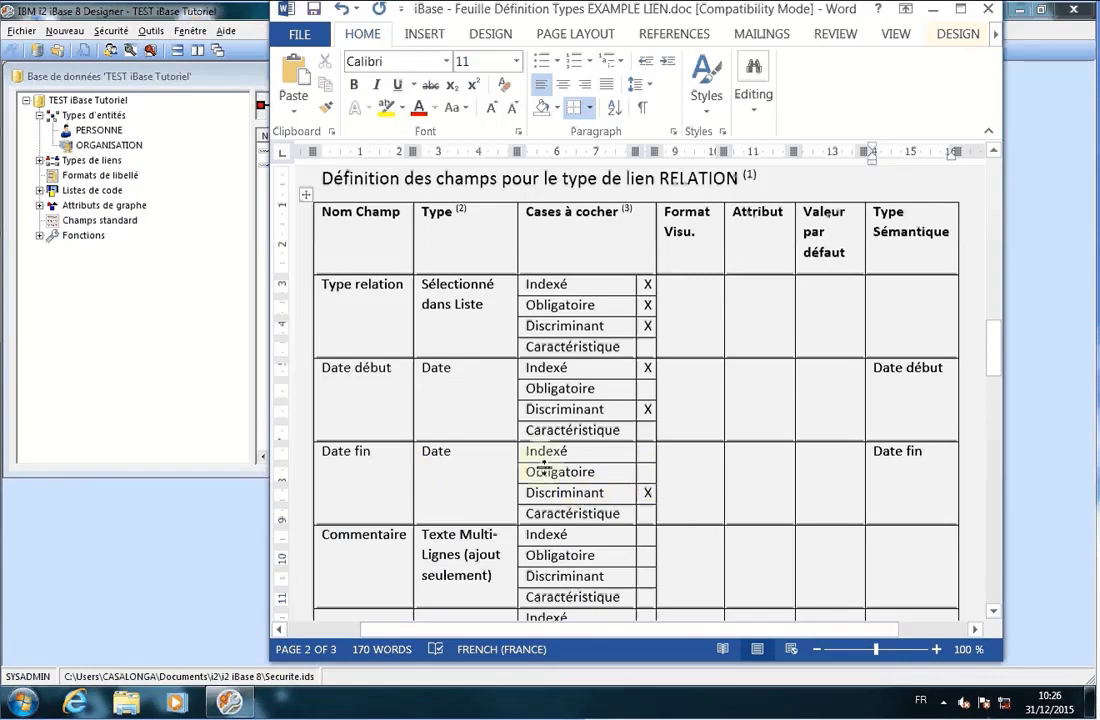
click(930, 12)
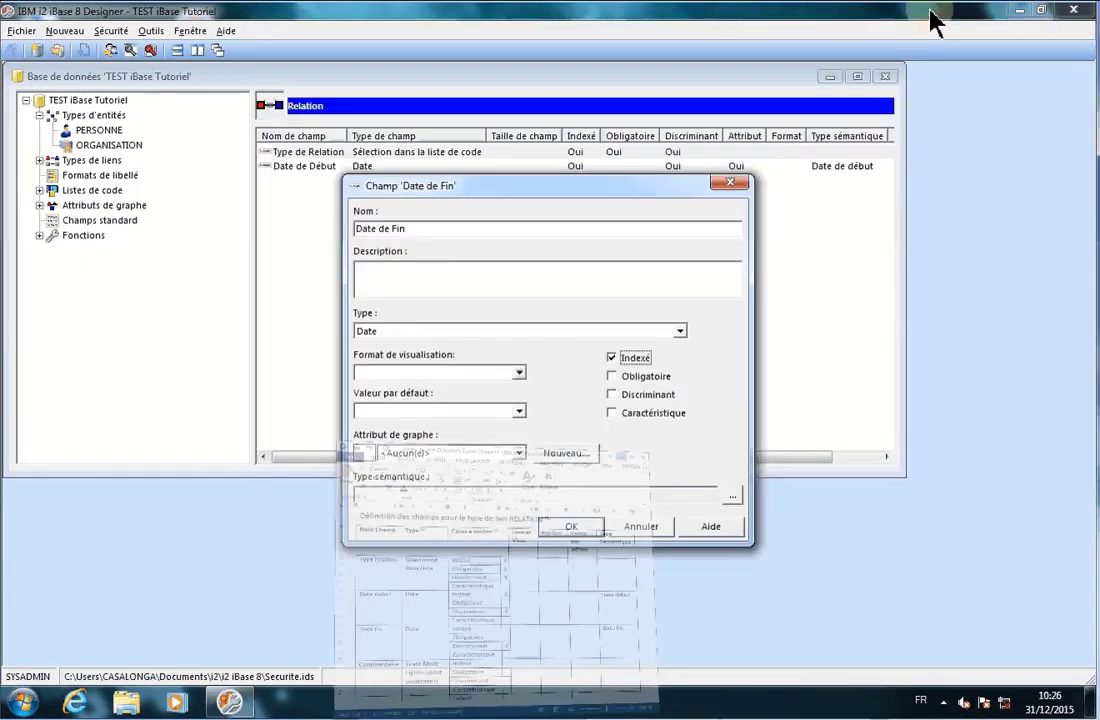
click(612, 394)
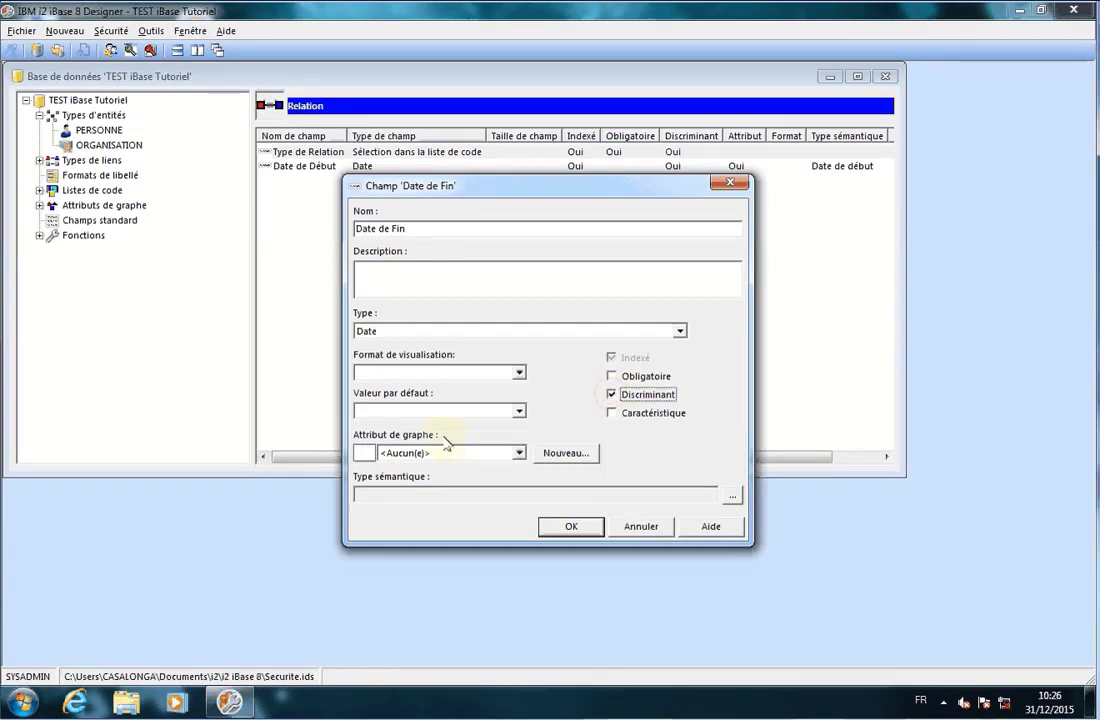
Step: Create a graph attribute named Date de Fin for the field, without a symbol, not displayed on the graph, and showing only the date
click(563, 453)
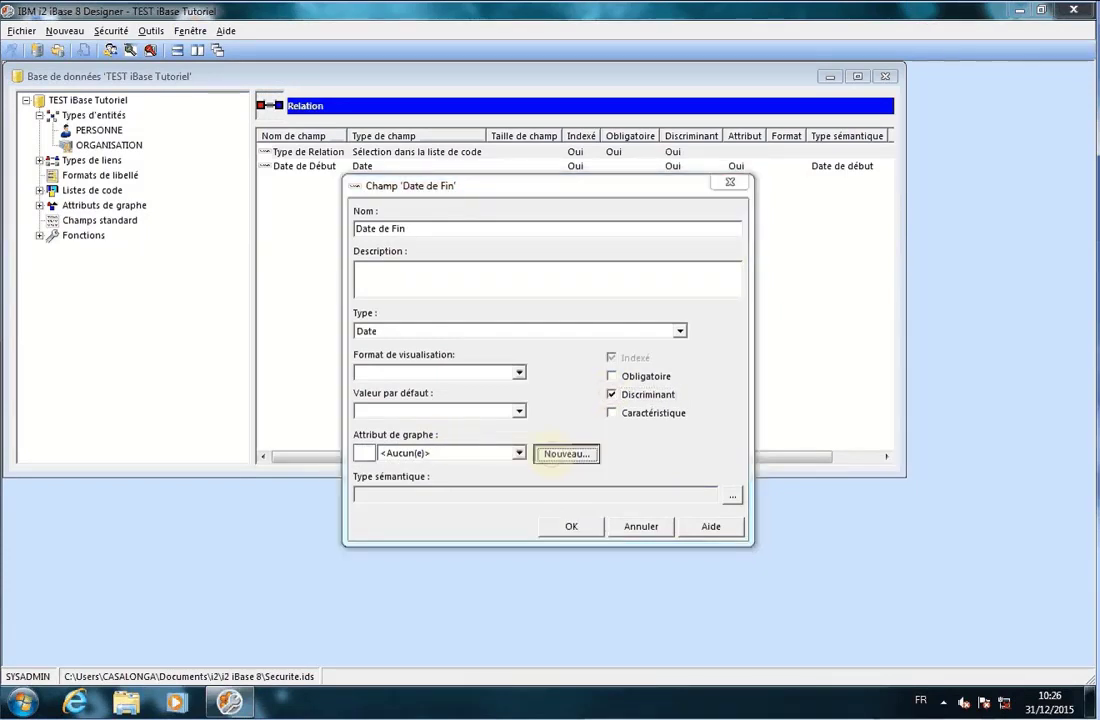
text(Date de Fin)
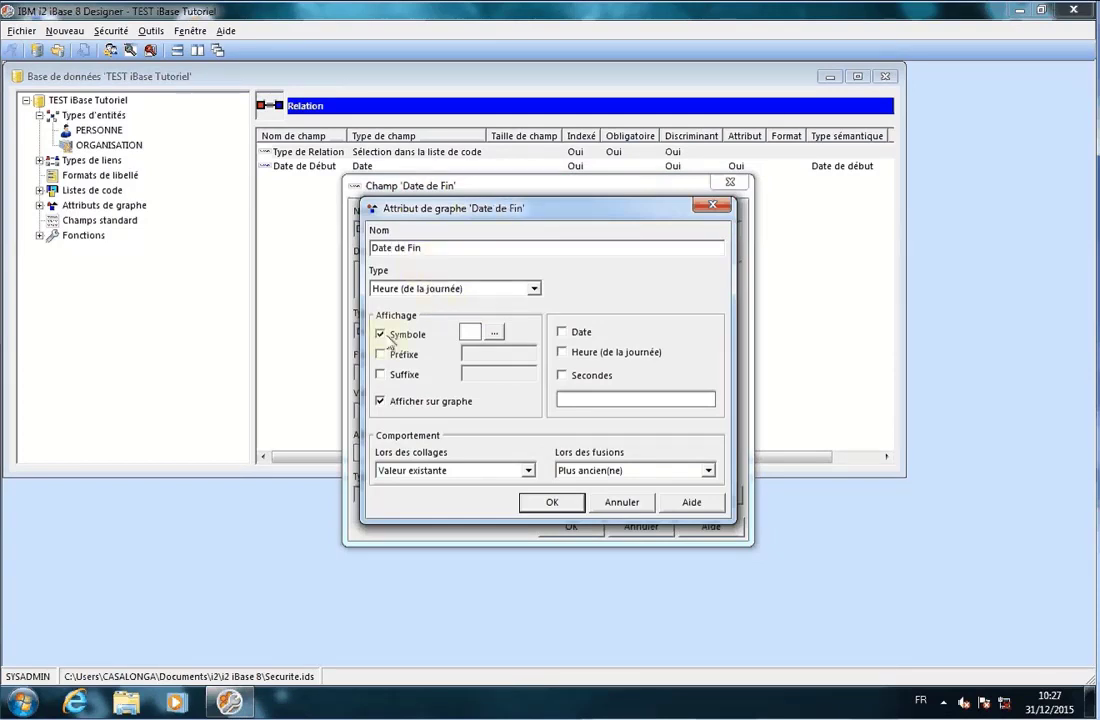
click(380, 334)
click(380, 400)
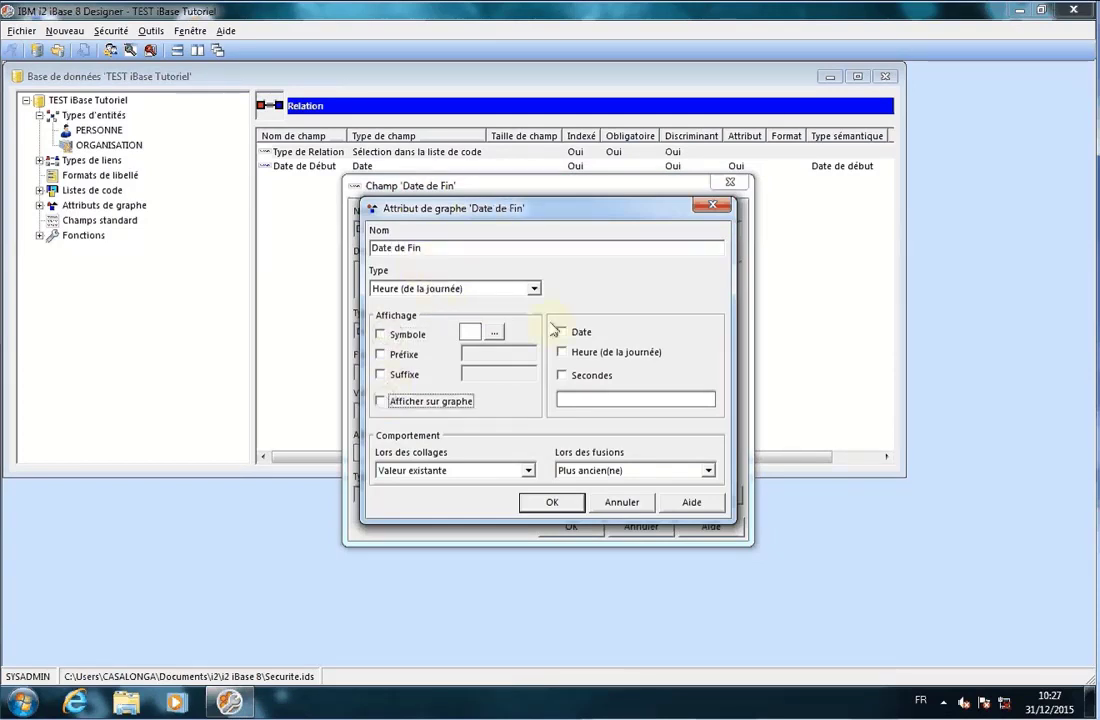
click(562, 331)
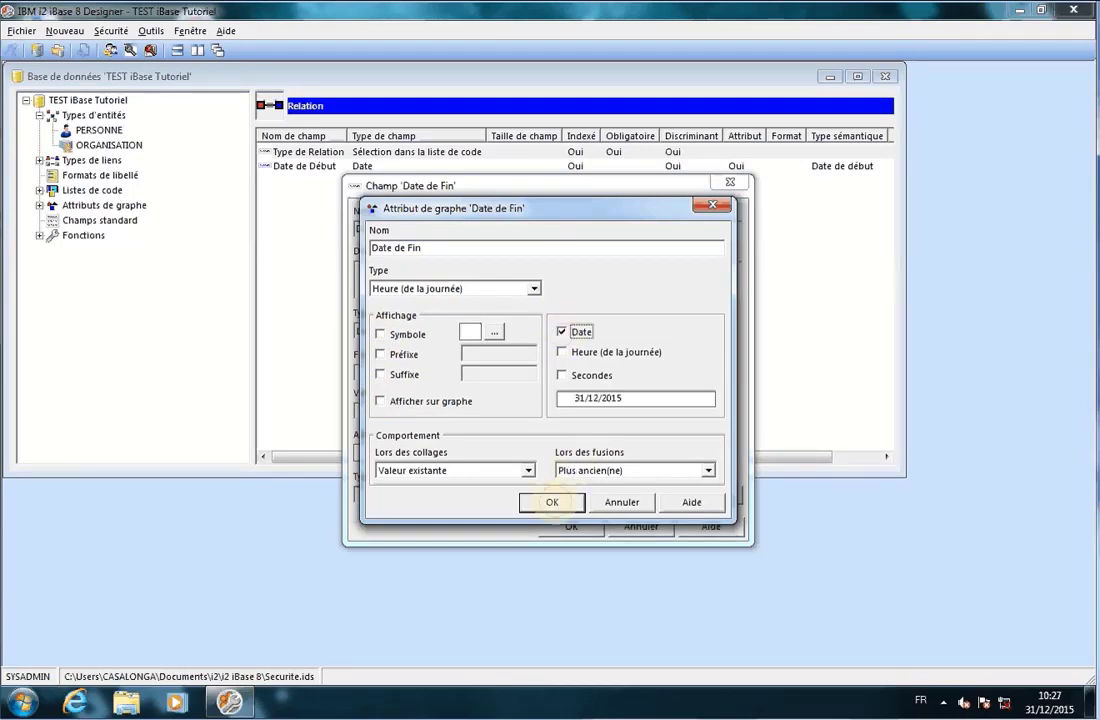
click(552, 502)
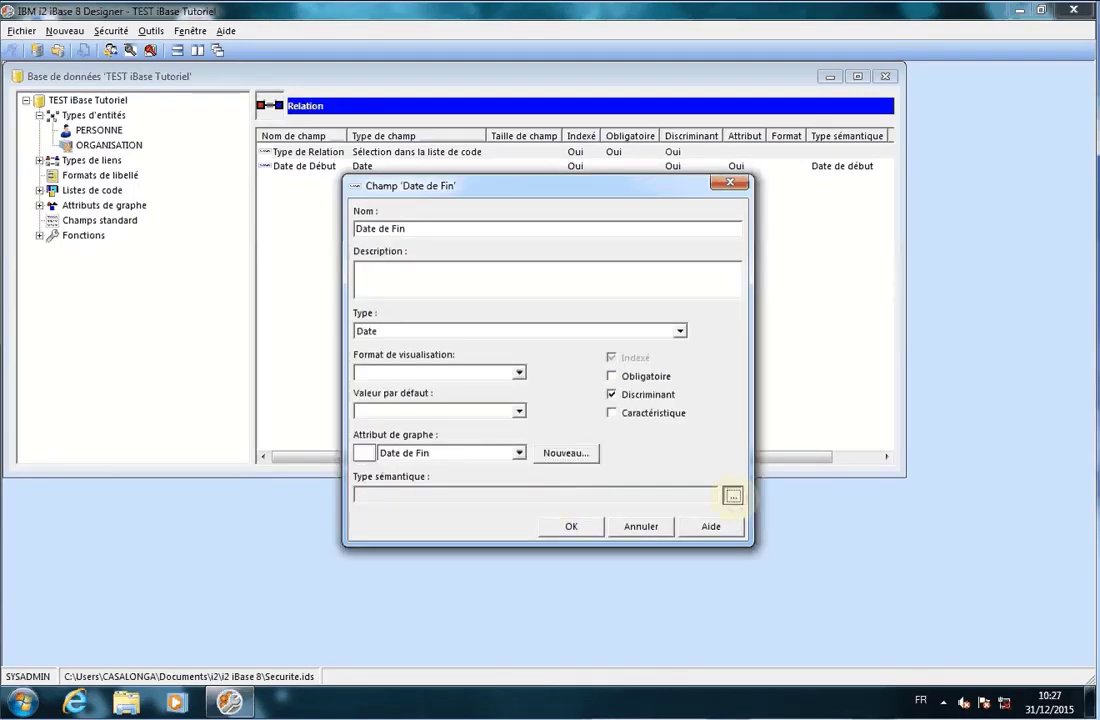
Step: Assign the semantic type Date de fin de l'événement to the Date de Fin field and save the field
click(733, 495)
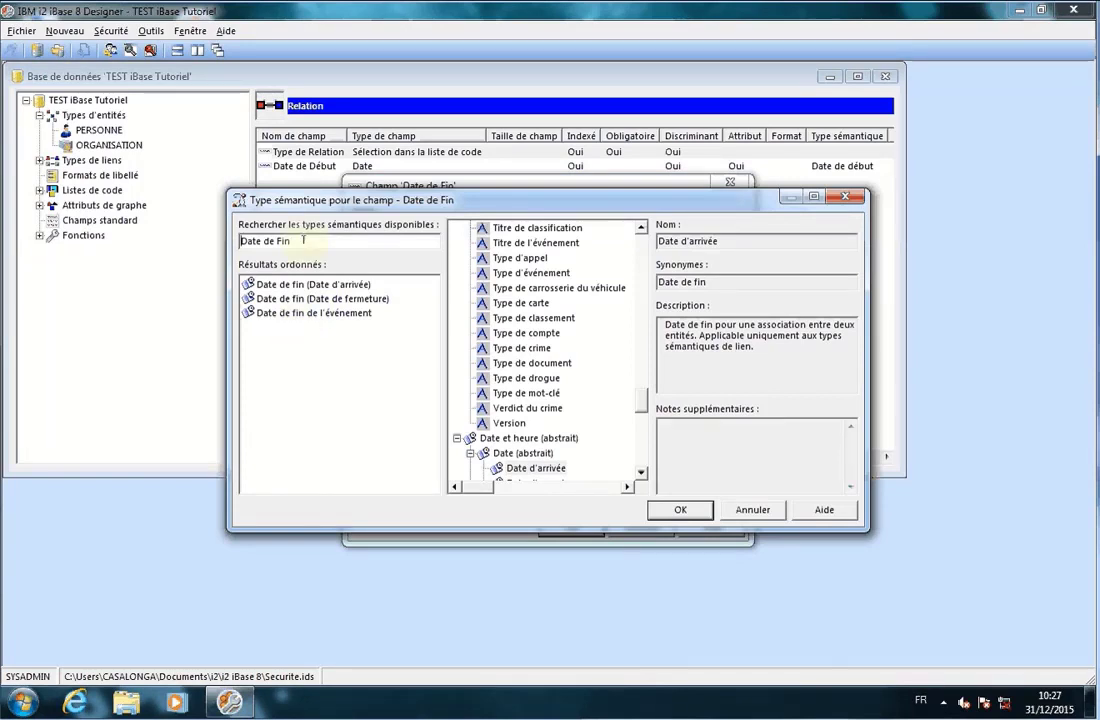
click(288, 314)
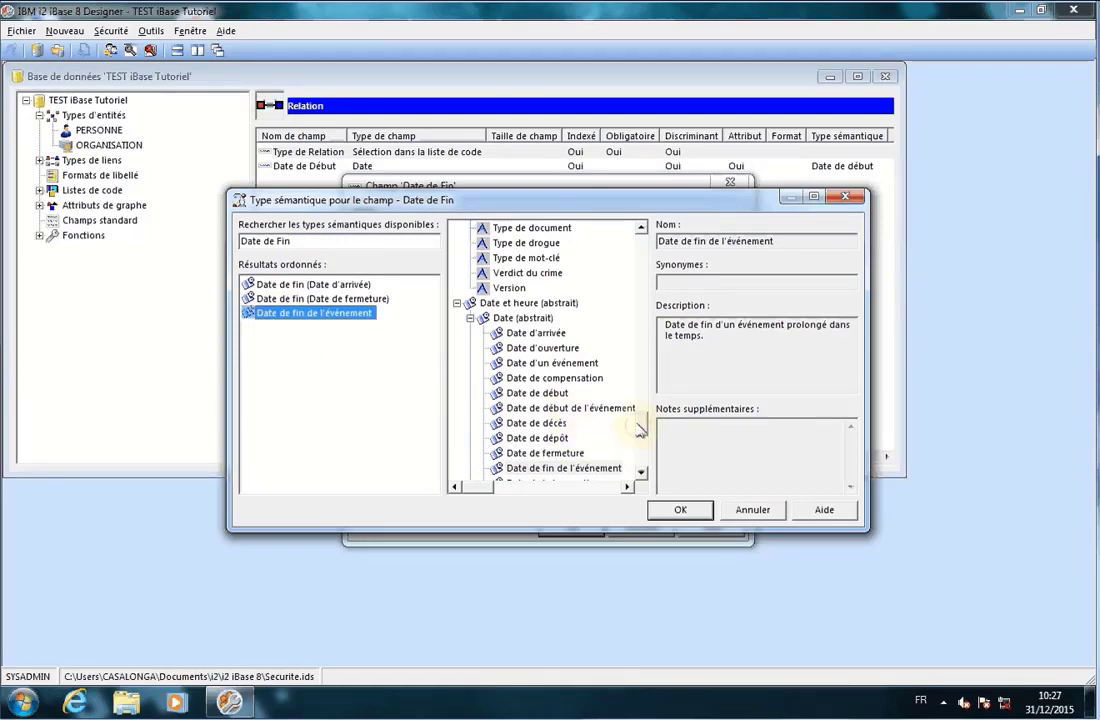
scroll(640, 425, up, 1)
click(640, 432)
scroll(640, 432, down, 3)
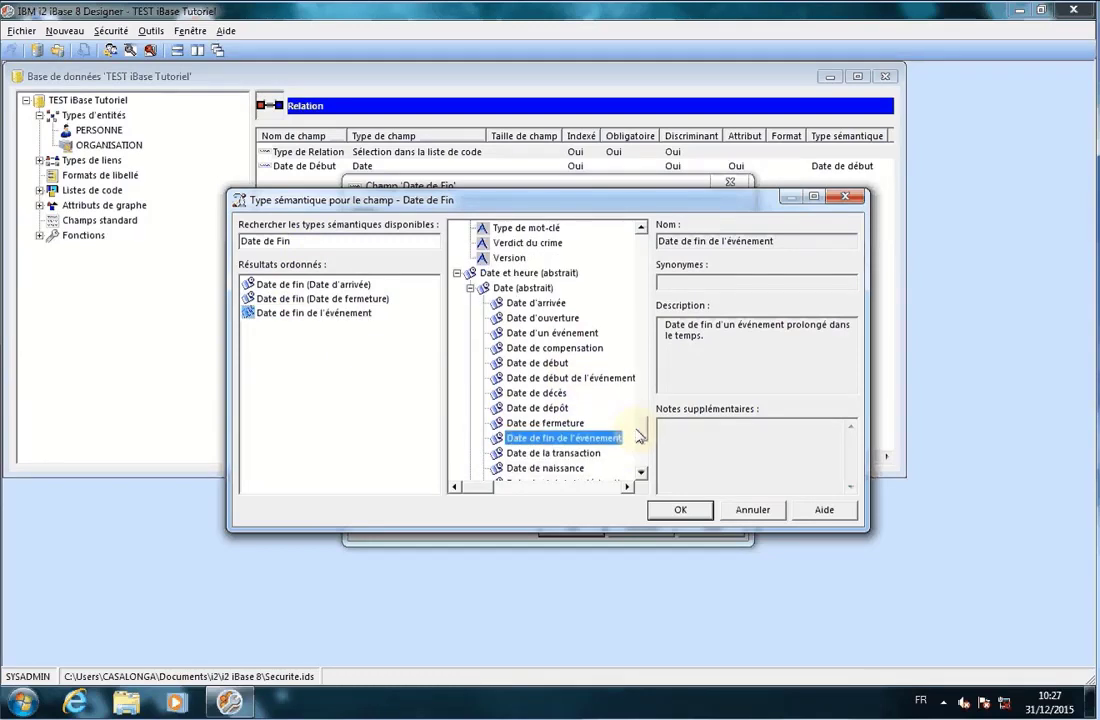
scroll(640, 440, down, 3)
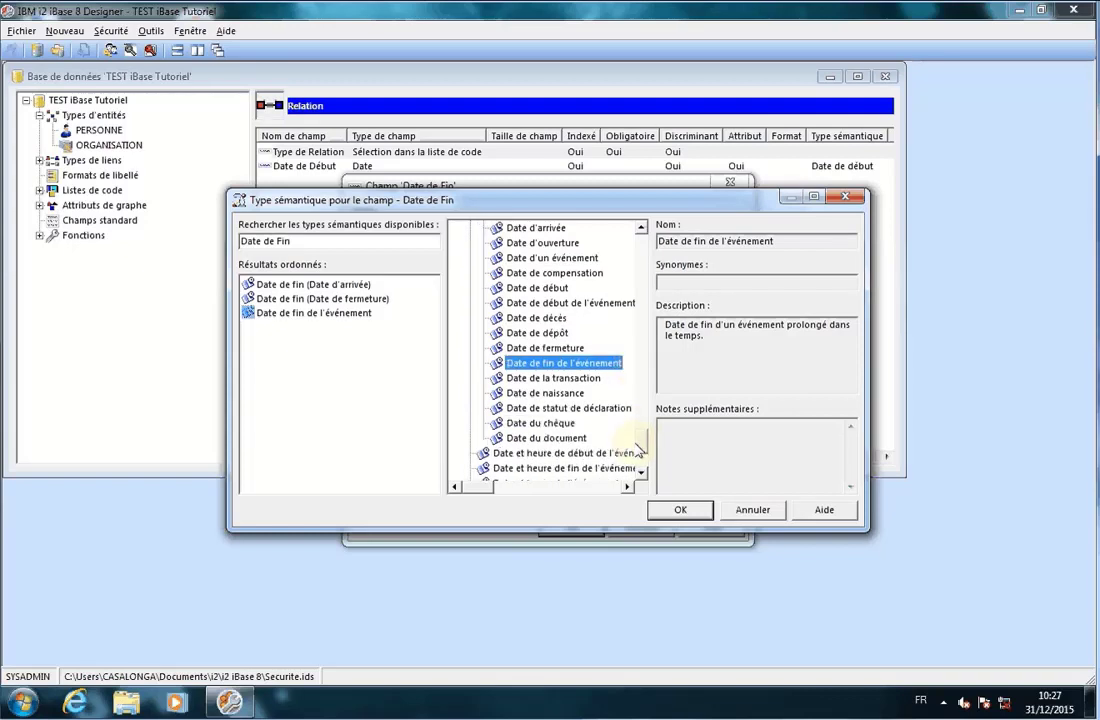
scroll(640, 455, up, 3)
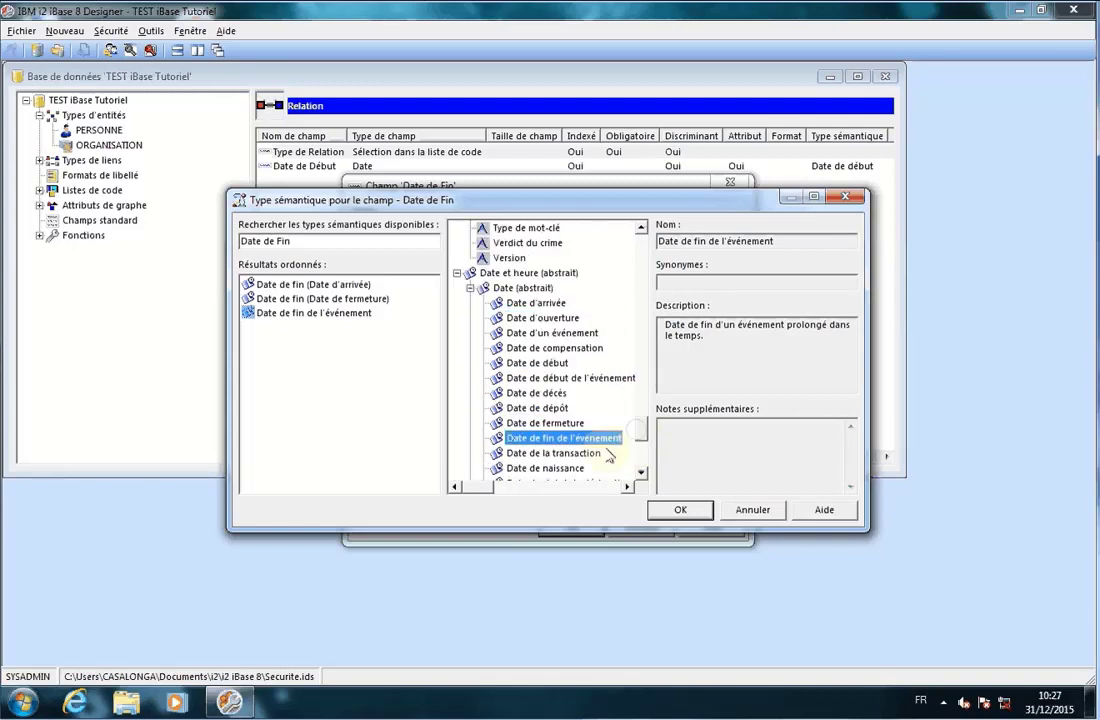
click(680, 510)
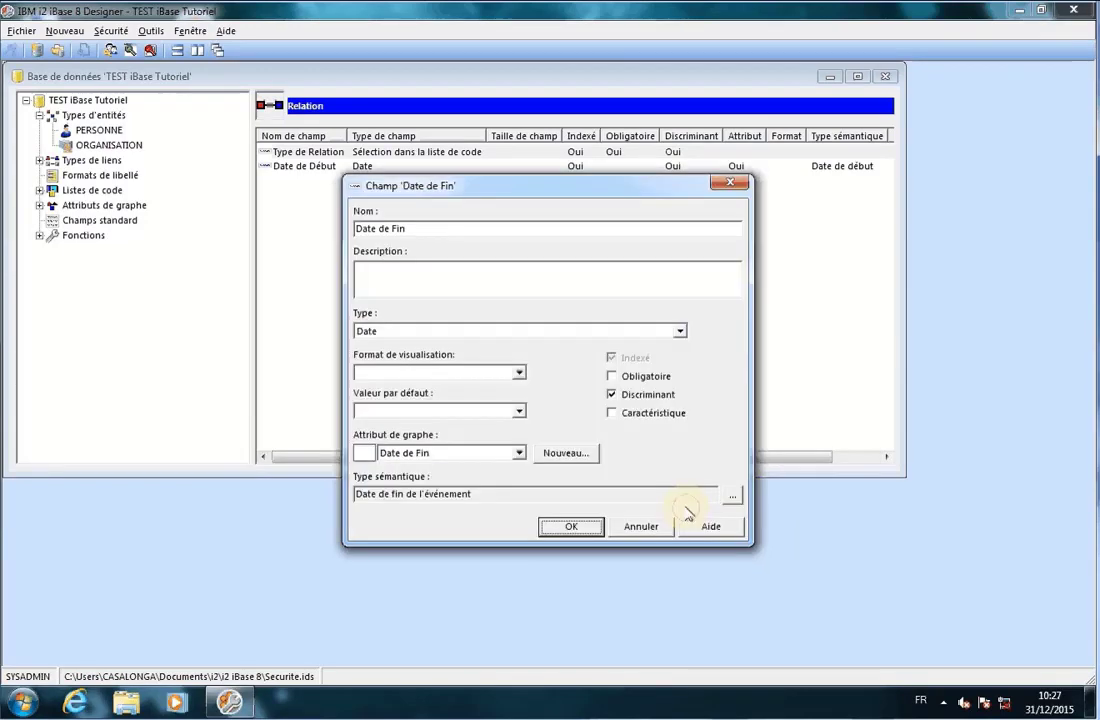
click(570, 525)
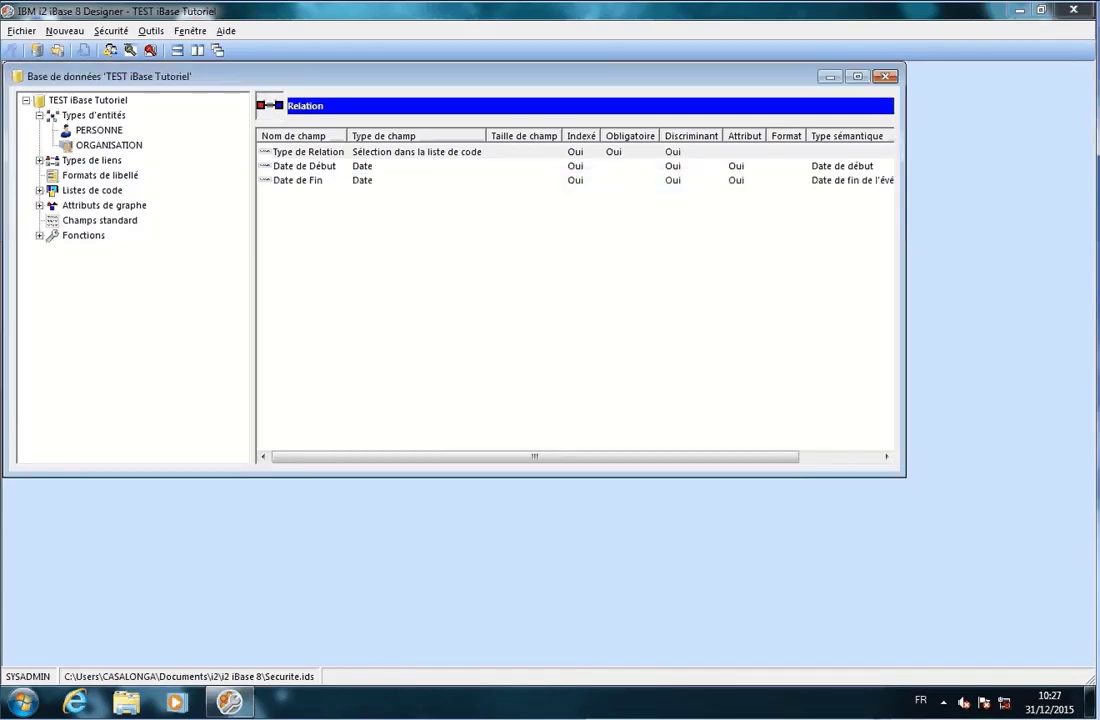
Step: In the Word EXAMPLE LIEN document, undo the last deletion in Date fin's semantic type and save the document
mouse_move(240, 697)
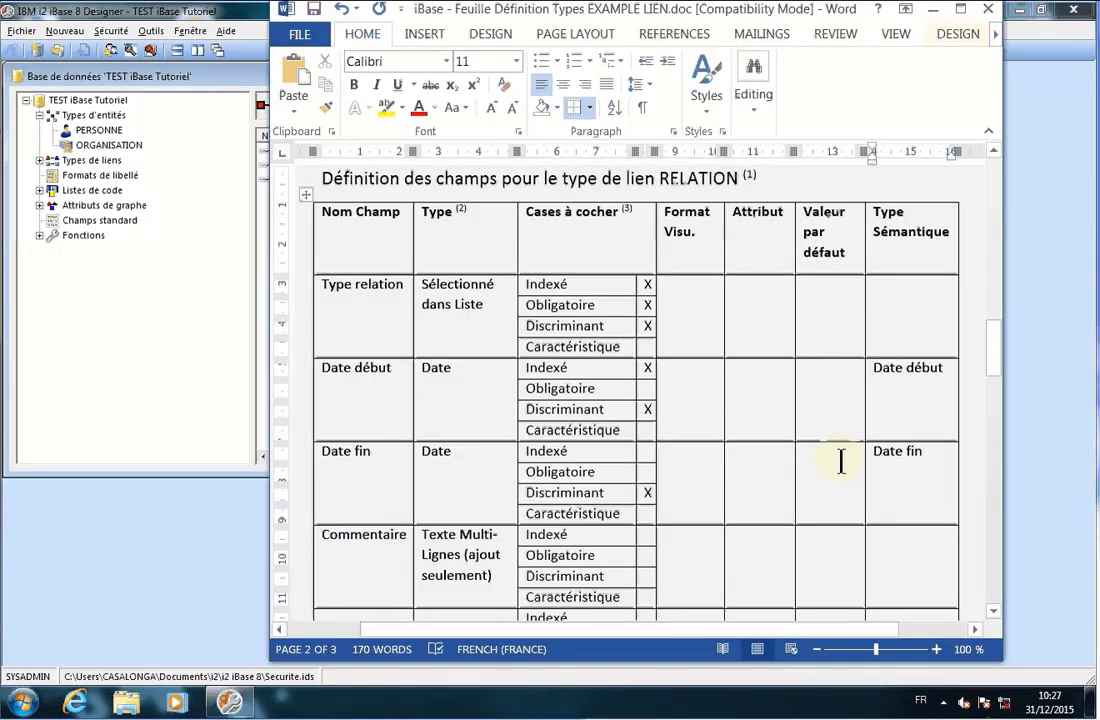
key(ctrl+z)
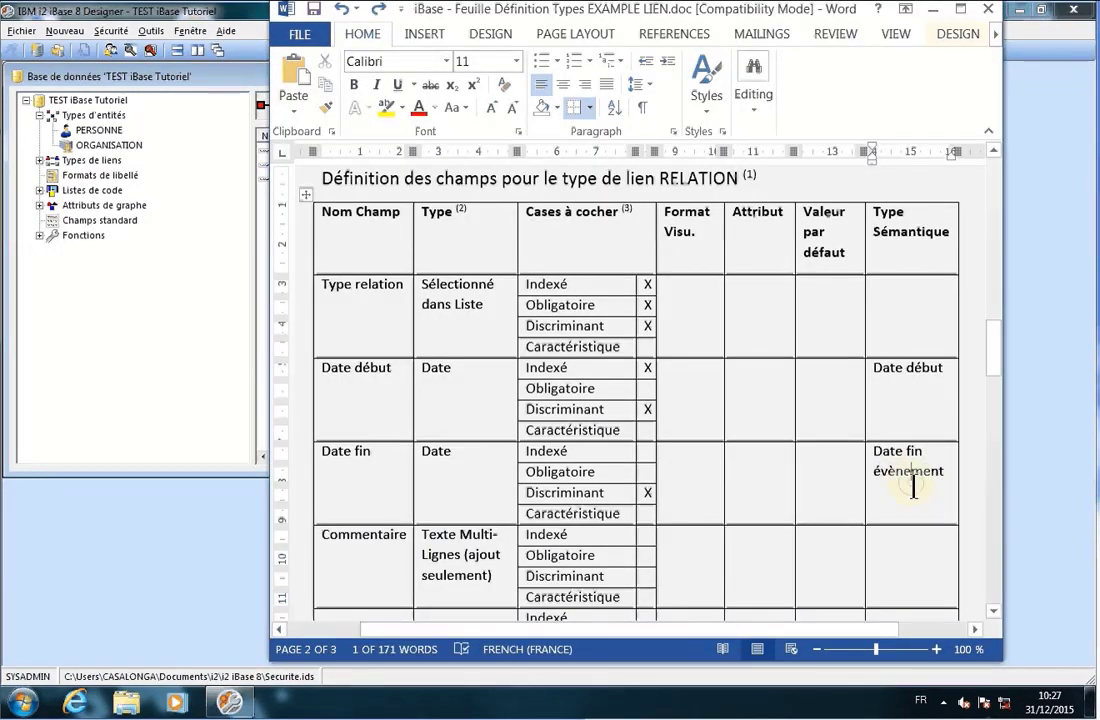
click(913, 487)
key(ctrl+s)
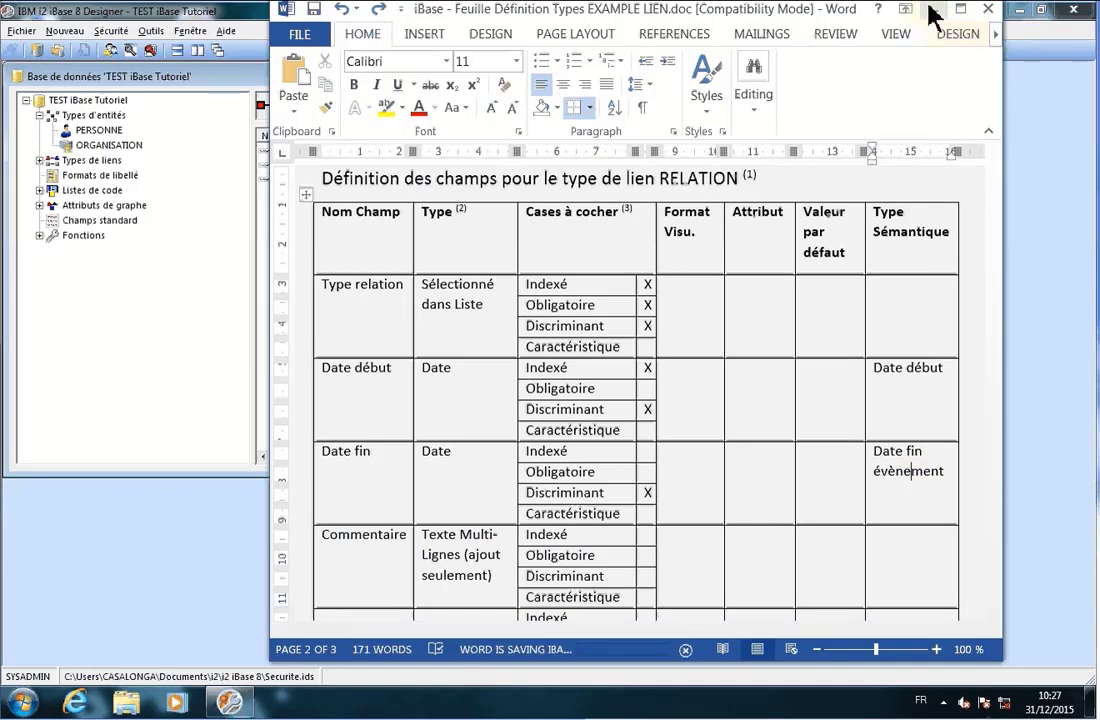
click(931, 10)
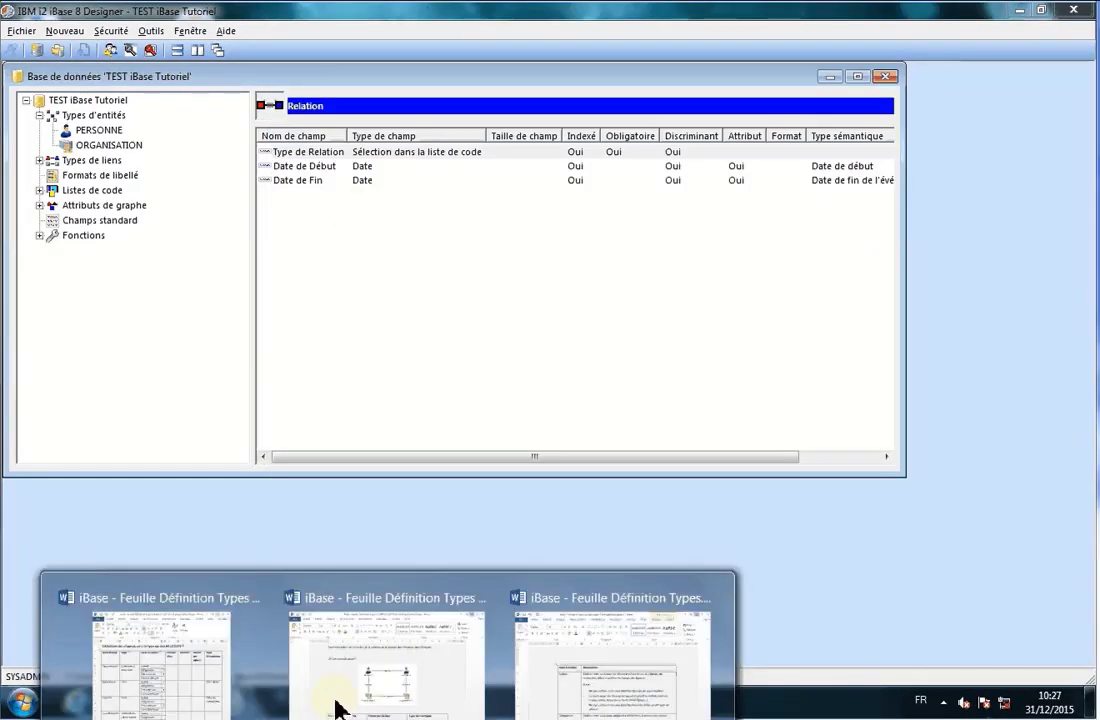
Step: Check the Commentaire row of the RELATION field table in Word, and add a field named Commentaire to the Relation link type in iBase Designer
click(336, 705)
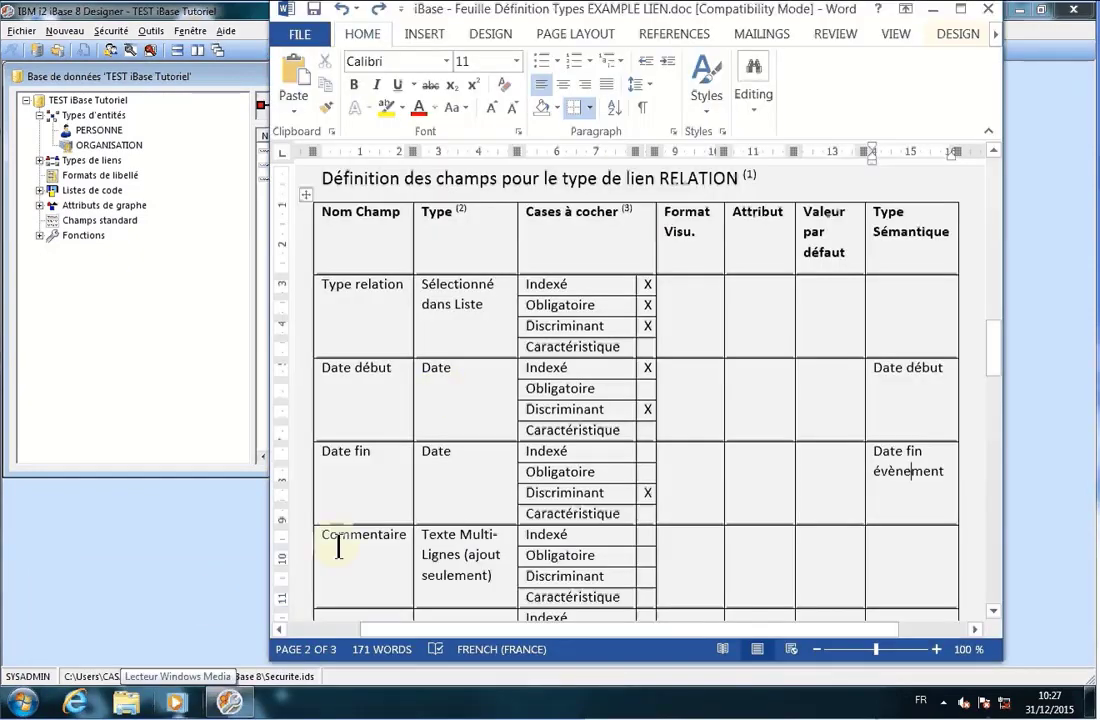
click(995, 612)
click(934, 10)
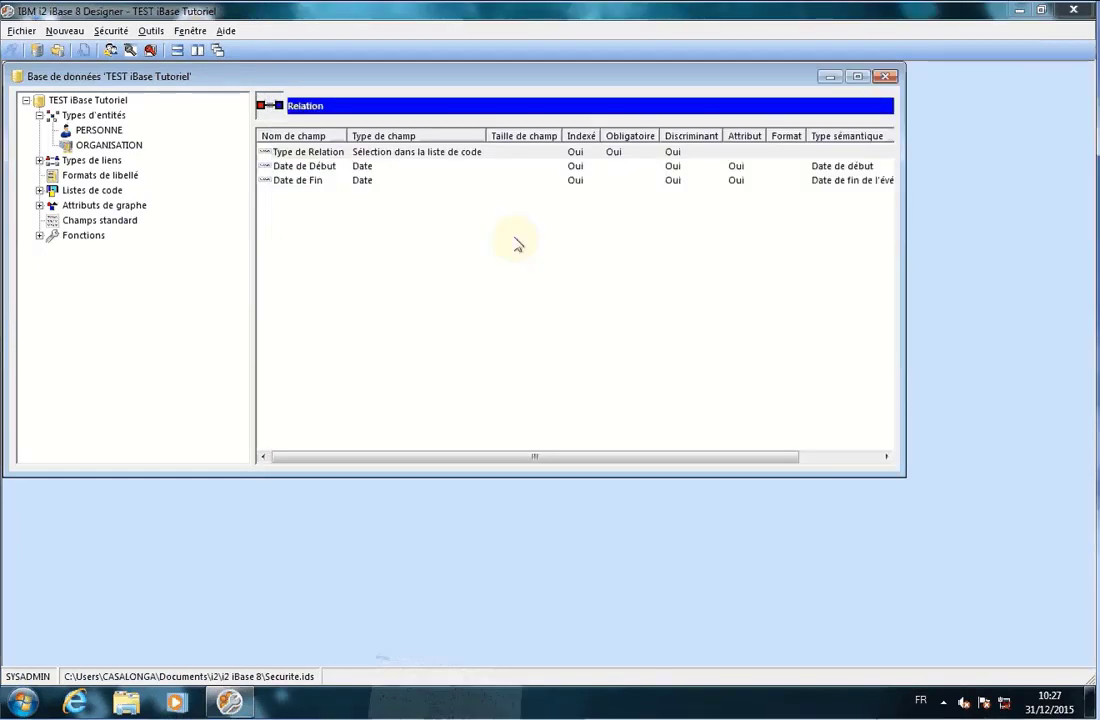
right_click(308, 218)
click(350, 229)
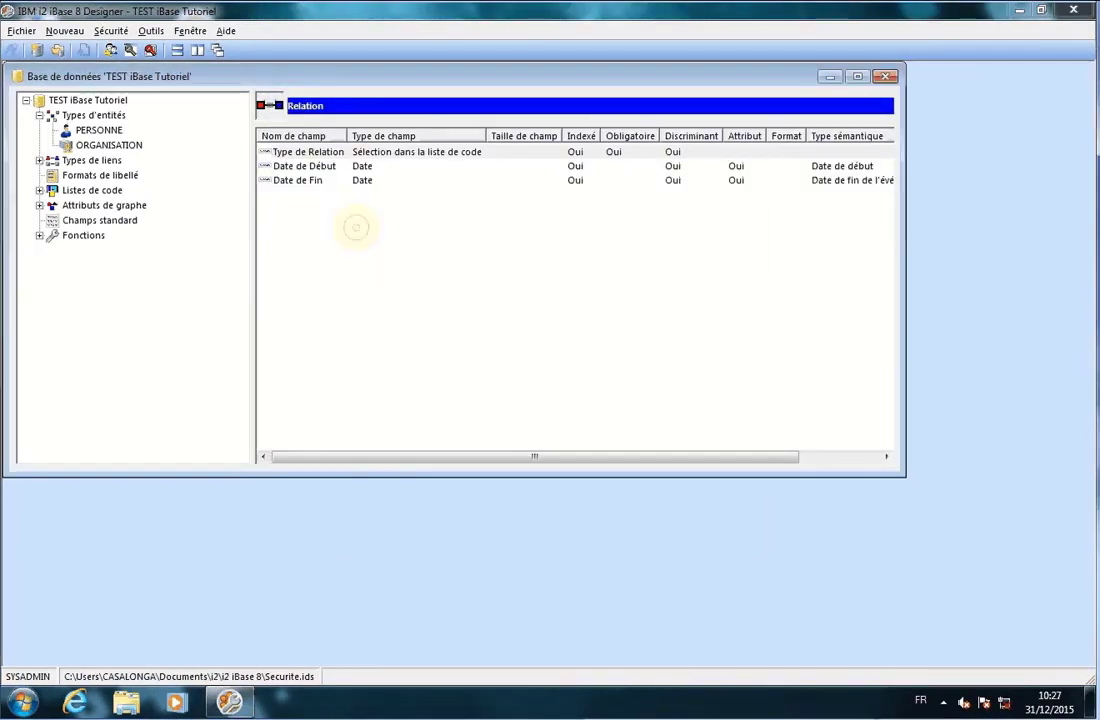
text(Commenta)
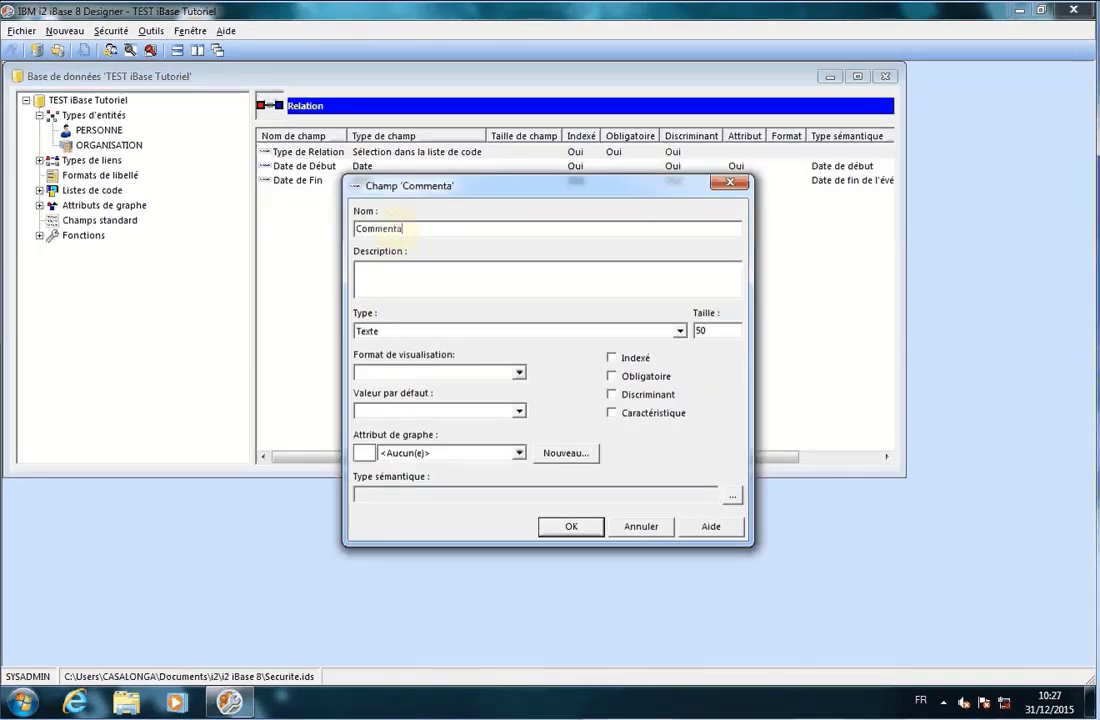
text(ire)
Step: Set the Commentaire field's type to Texte multi lignes, leave its semantic type empty, and save the field
click(388, 331)
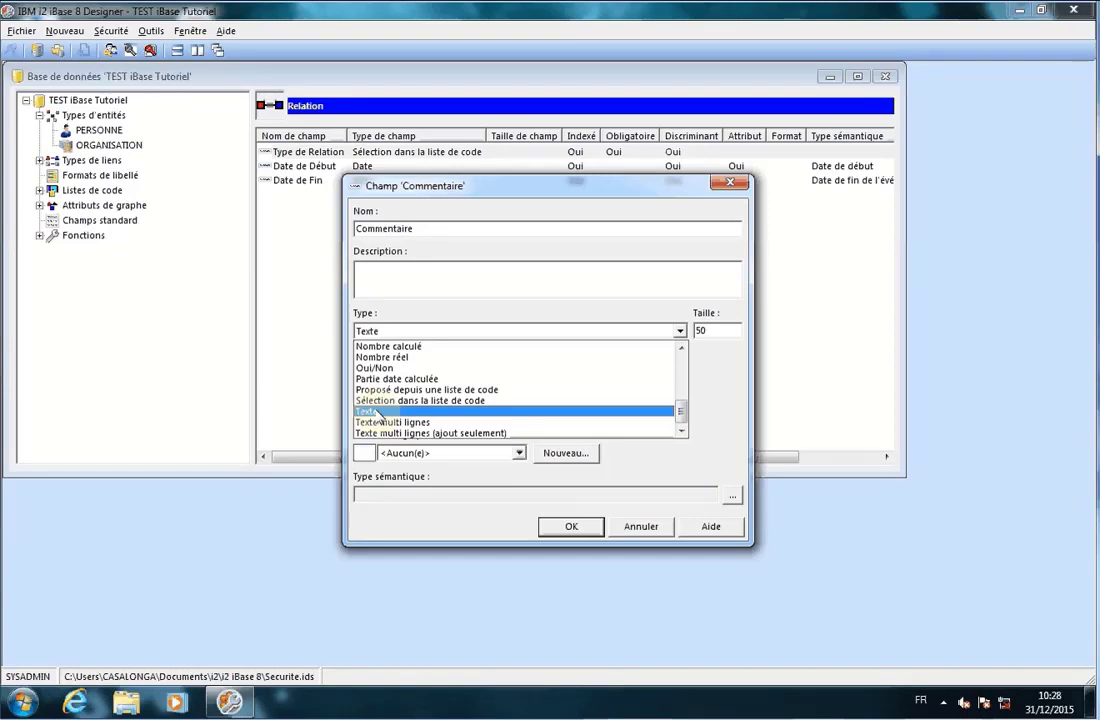
click(404, 331)
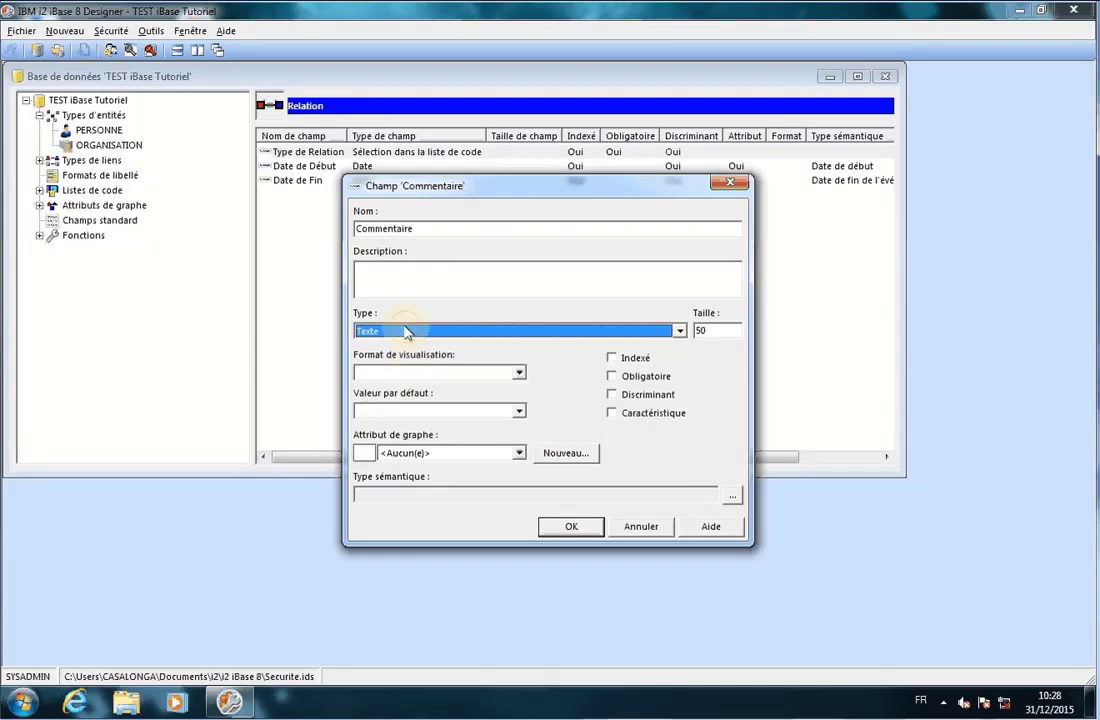
click(404, 331)
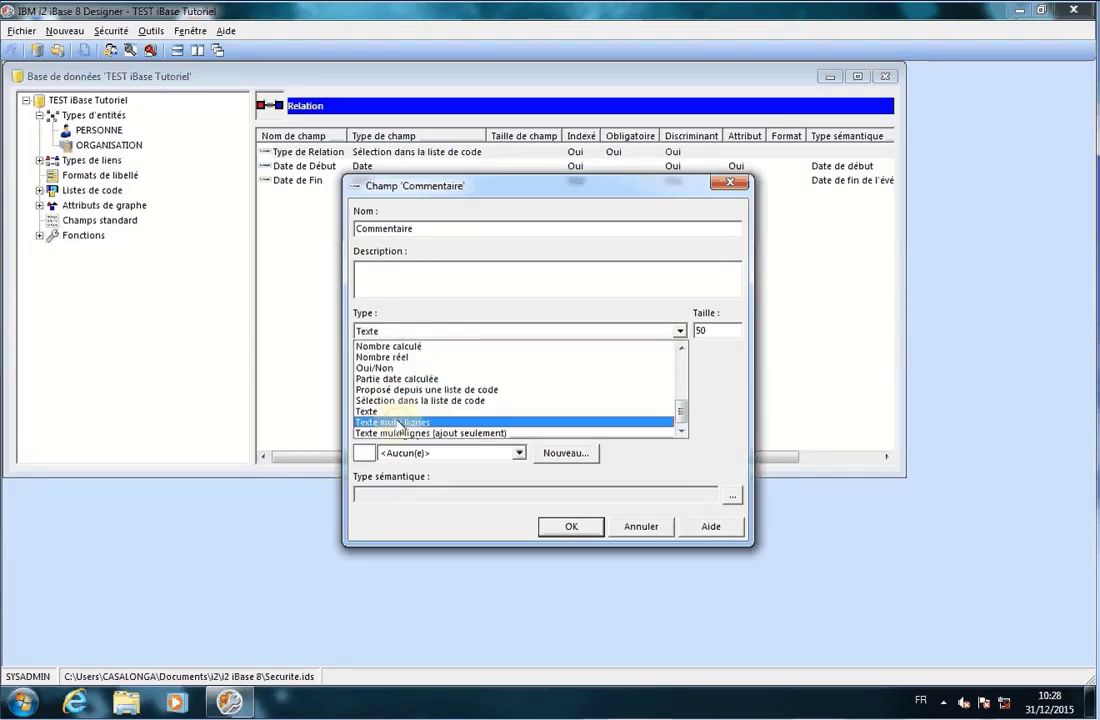
click(398, 423)
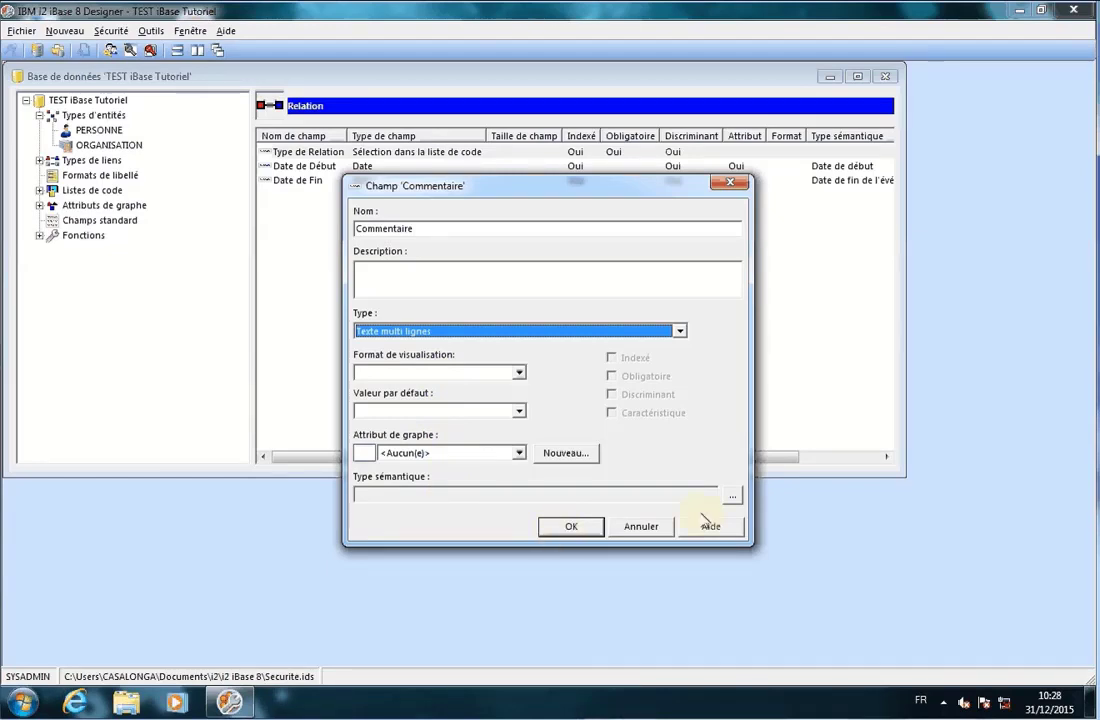
click(733, 495)
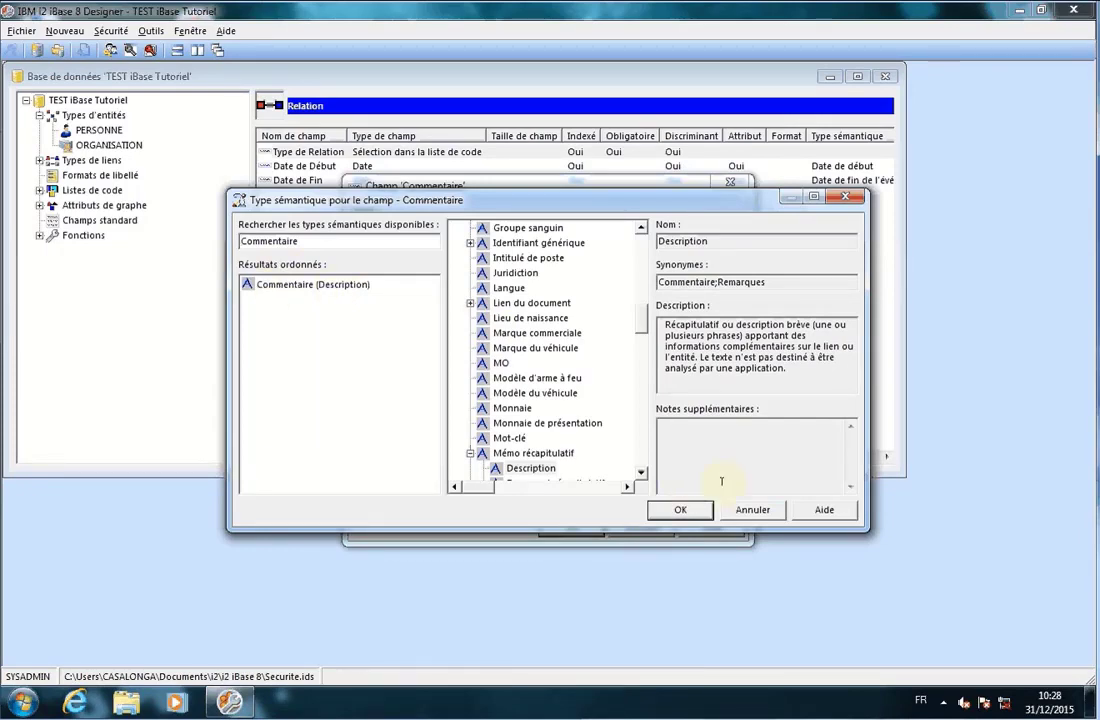
click(750, 510)
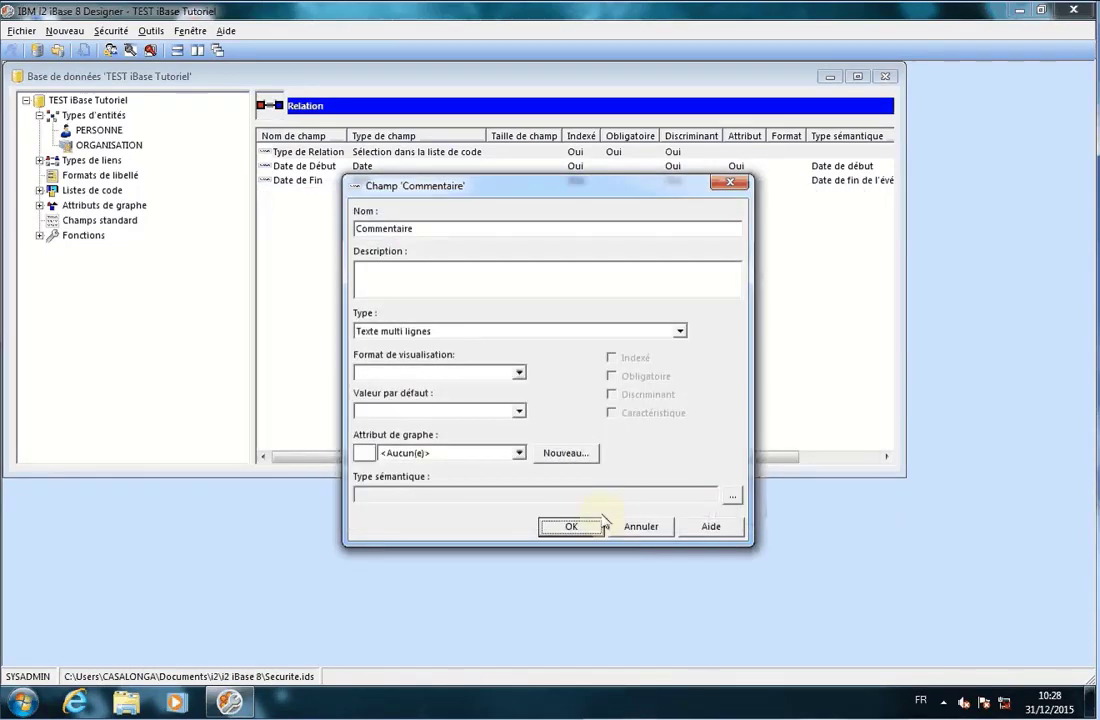
click(570, 524)
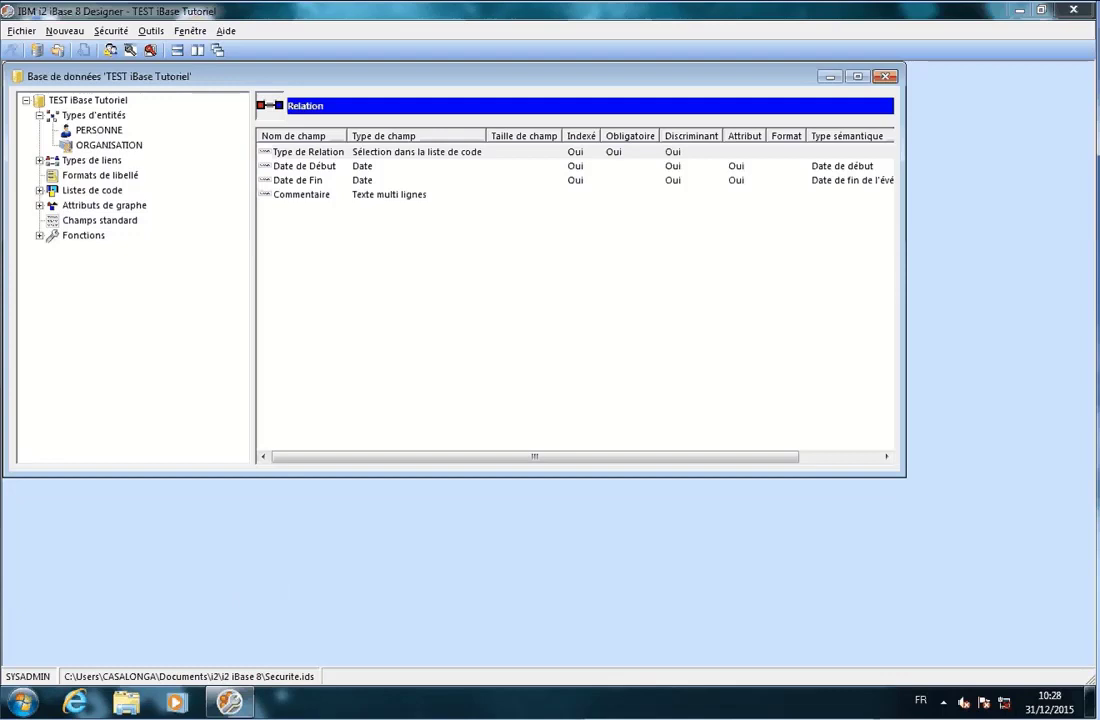
Step: Review the RELATION field table and the diagram of links between persons and organisations in the Word document
mouse_move(177, 703)
click(191, 668)
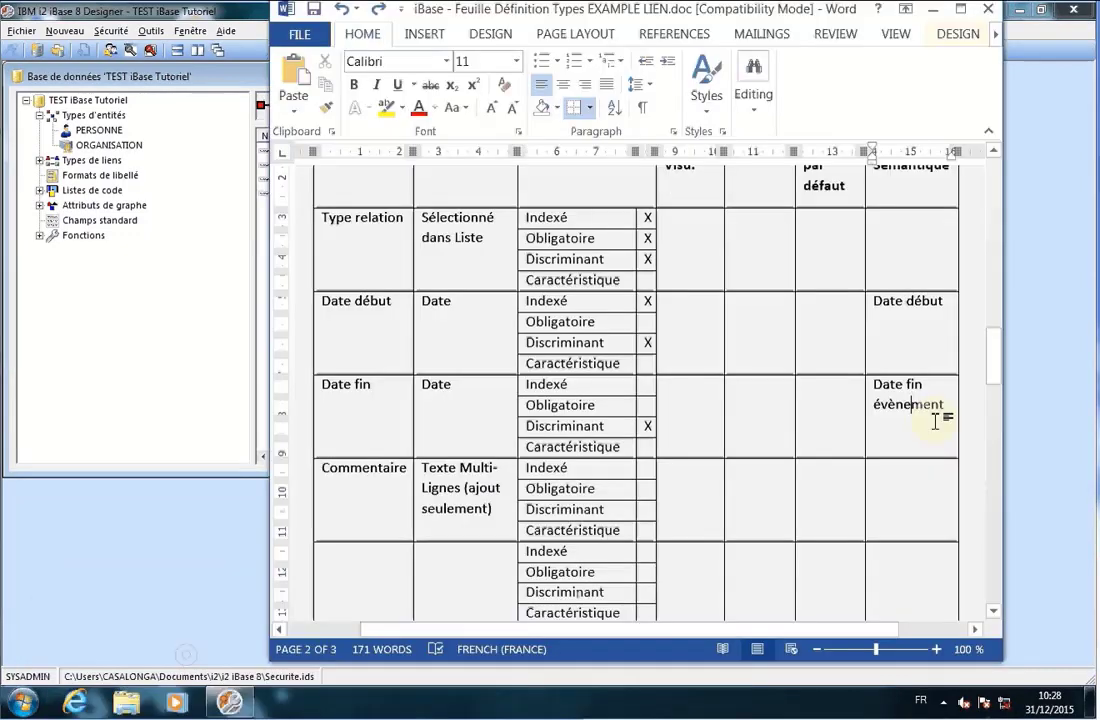
drag(995, 378, 994, 252)
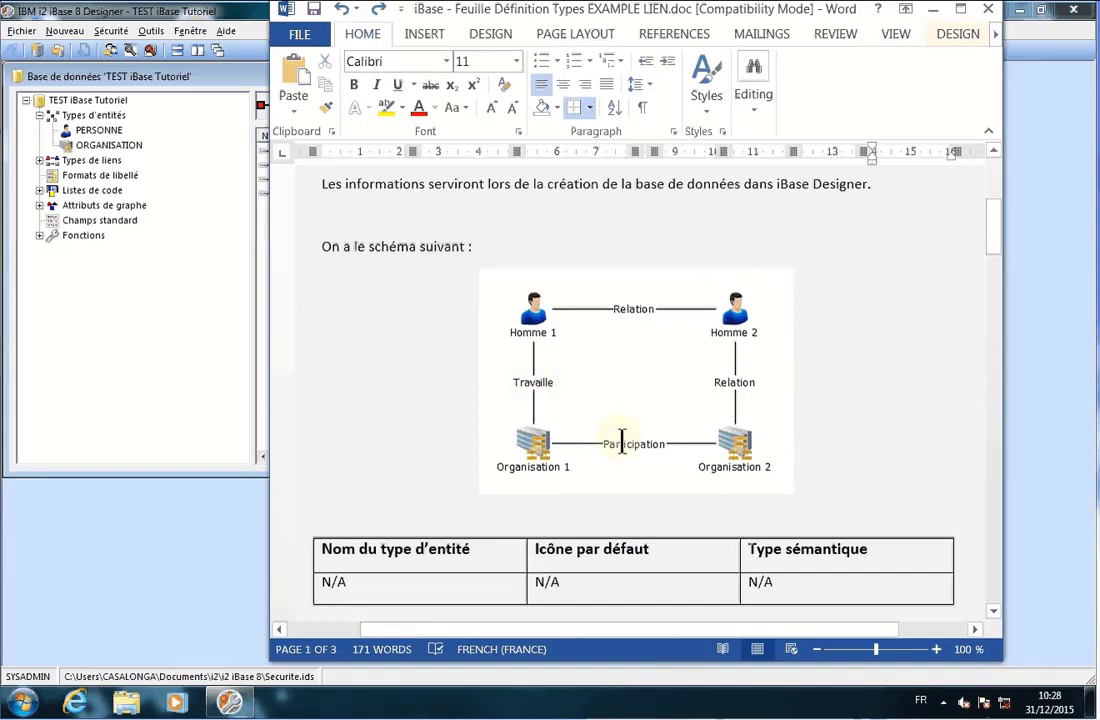
click(933, 12)
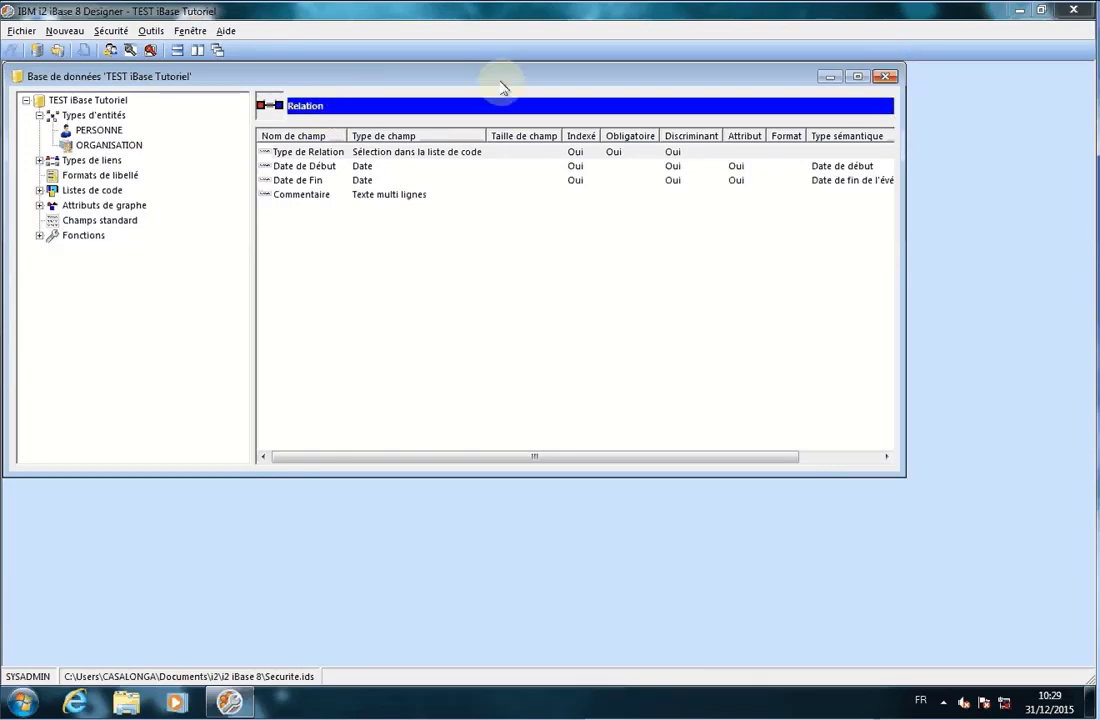
Step: Close the TEST iBase Tutoriel database in iBase Designer, and shrink and move the Designer window to uncover the desktop shortcuts
click(885, 77)
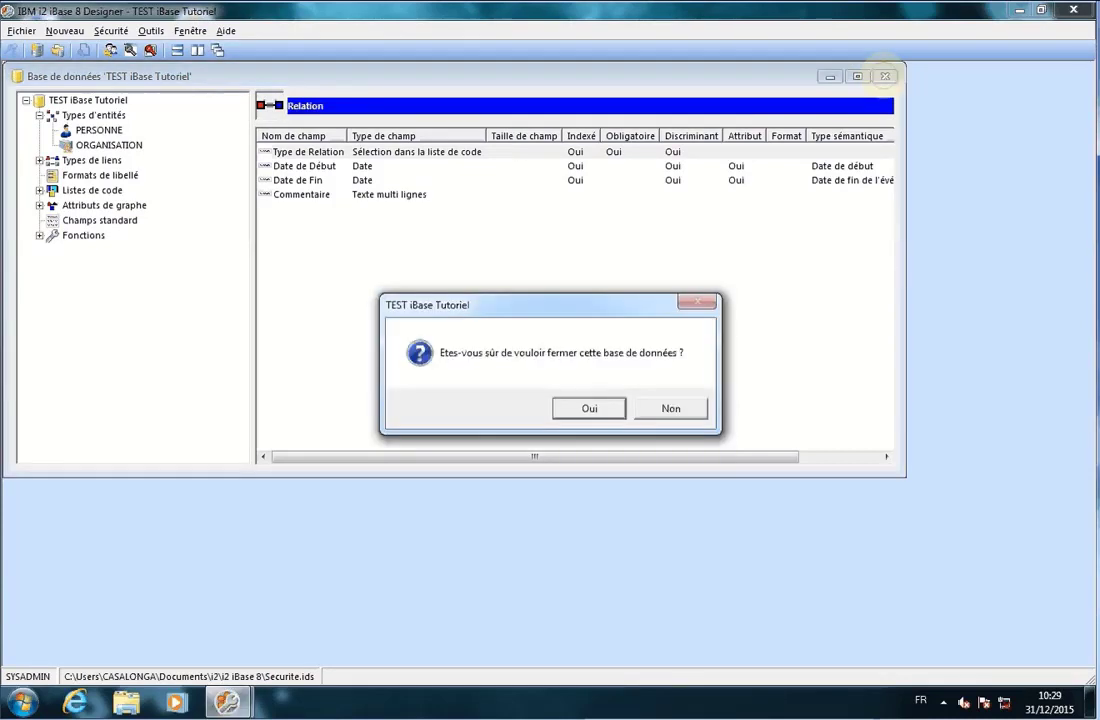
click(590, 408)
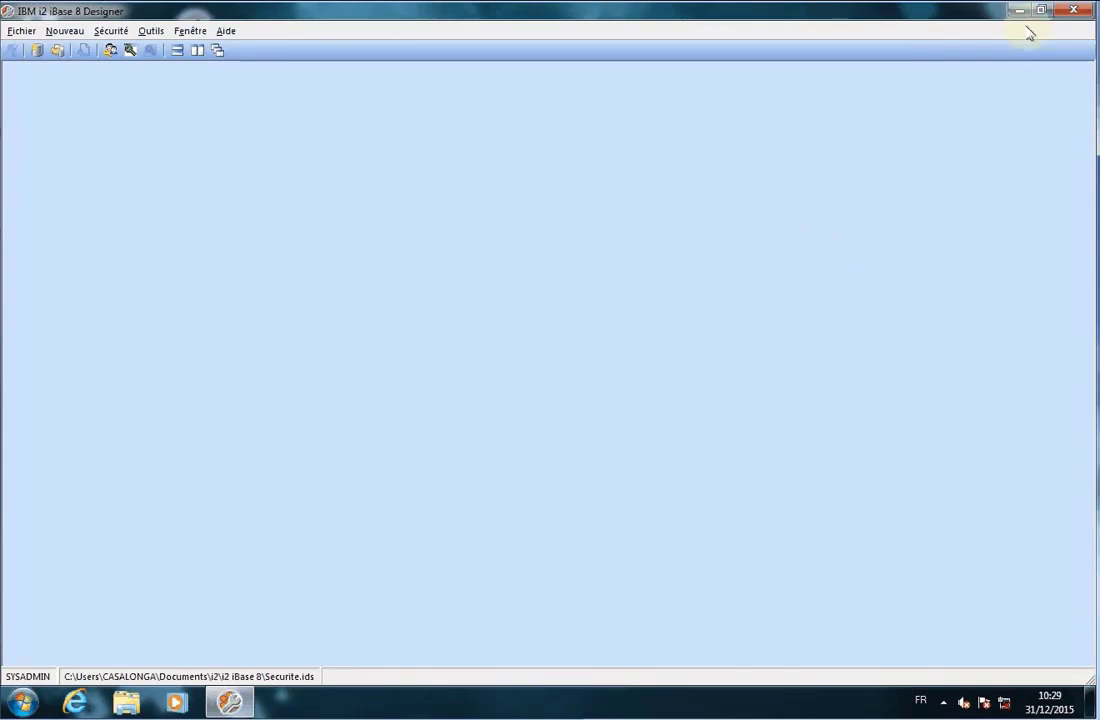
click(1040, 11)
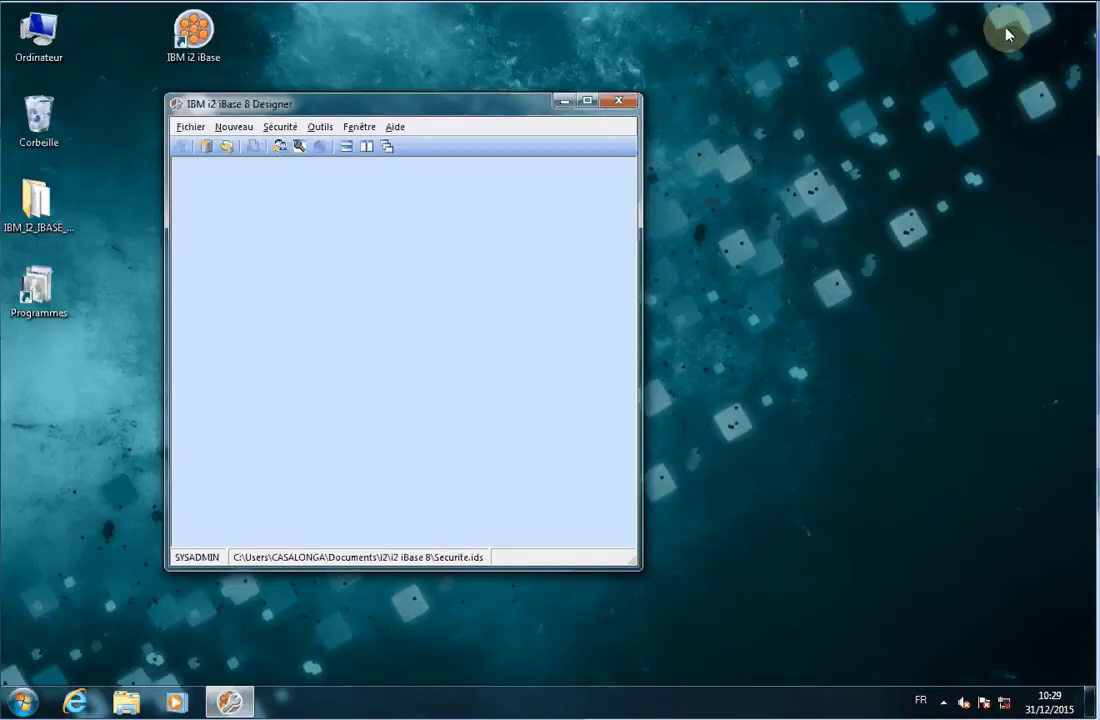
drag(336, 112, 703, 97)
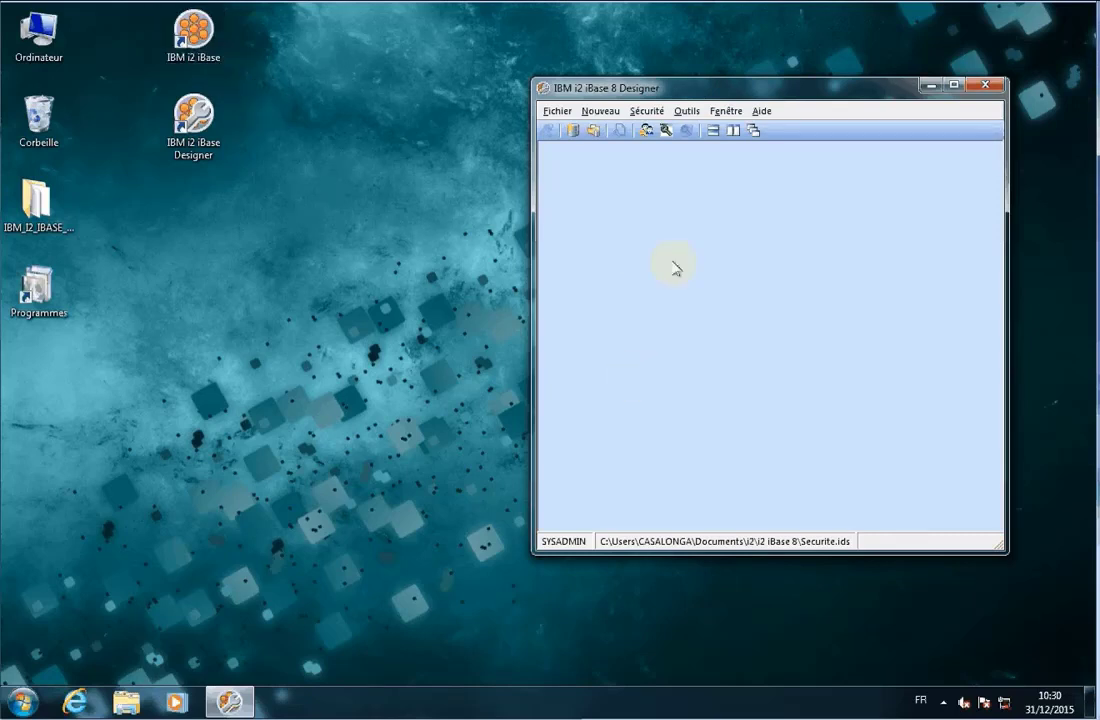
Step: Launch IBM i2 iBase, open the last used database TEST iBase Tutoriel.idb, and log in with the account password
click(194, 38)
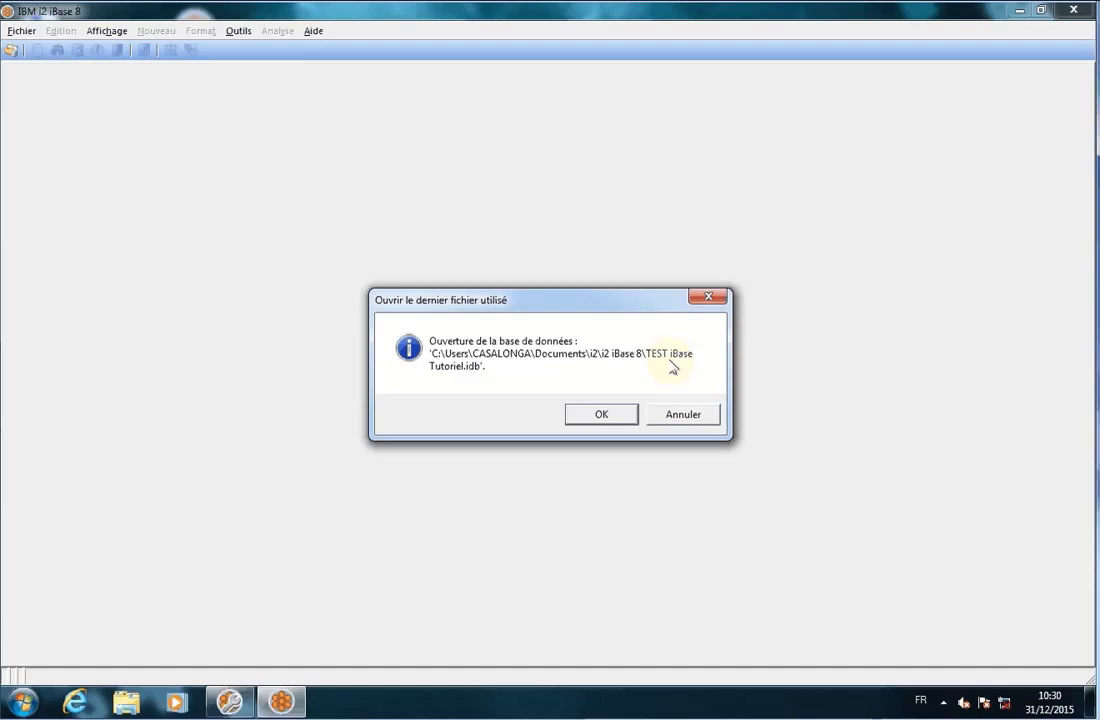
click(599, 418)
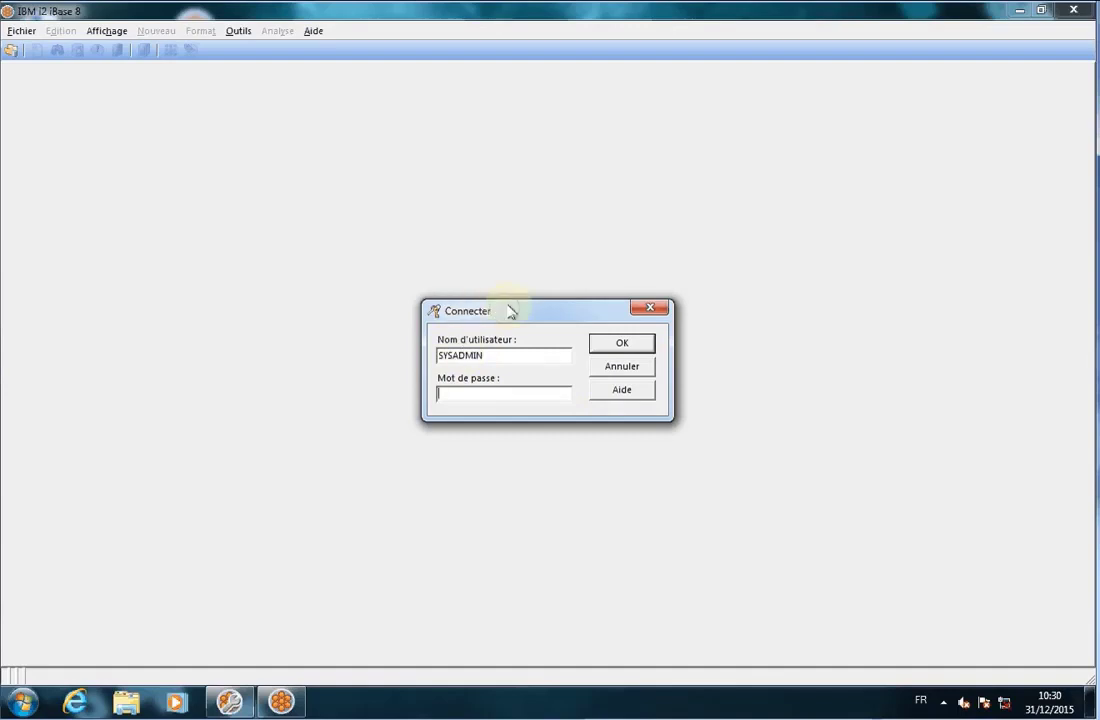
drag(510, 311, 514, 257)
click(443, 337)
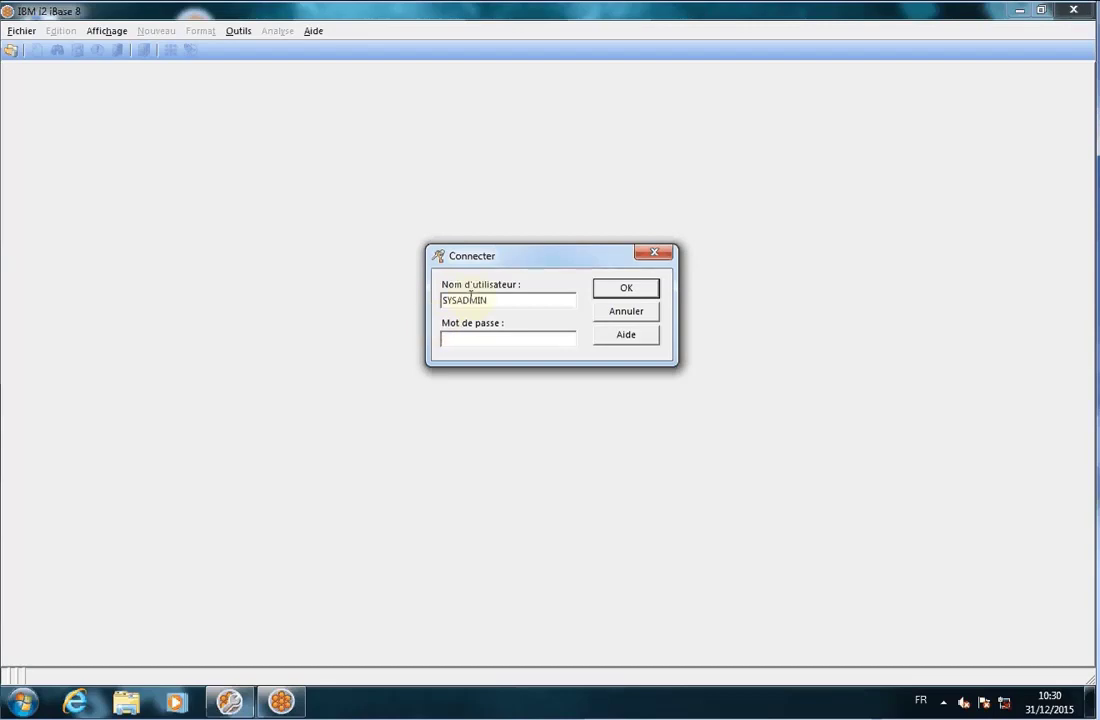
click(471, 338)
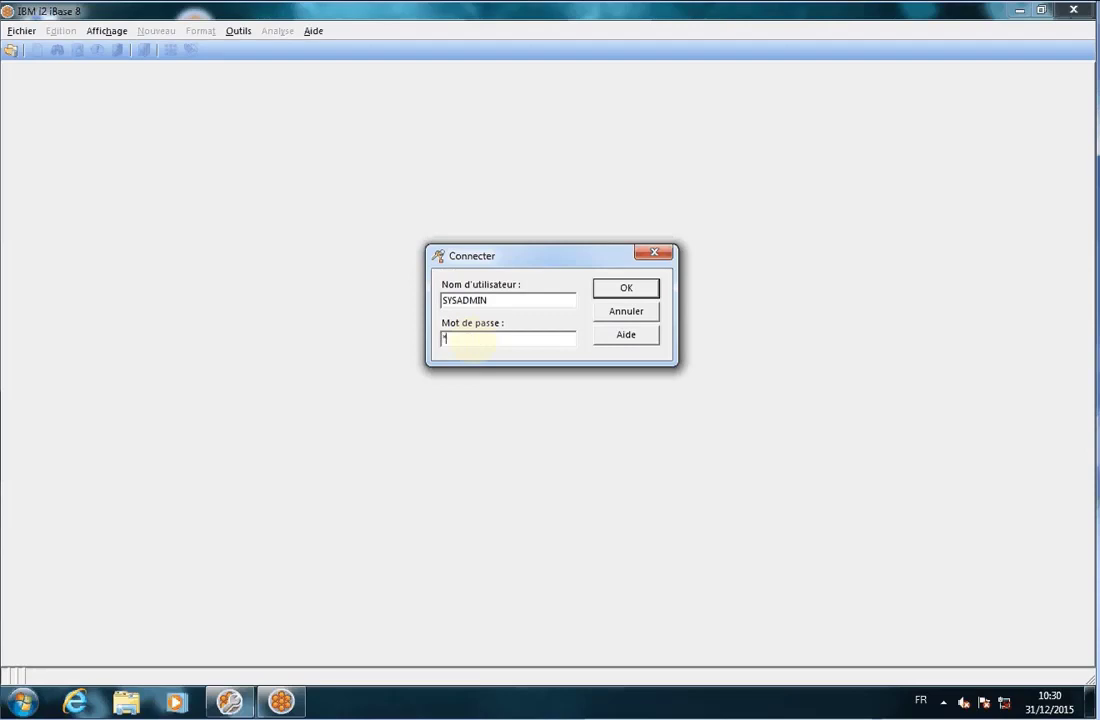
text(********)
click(622, 290)
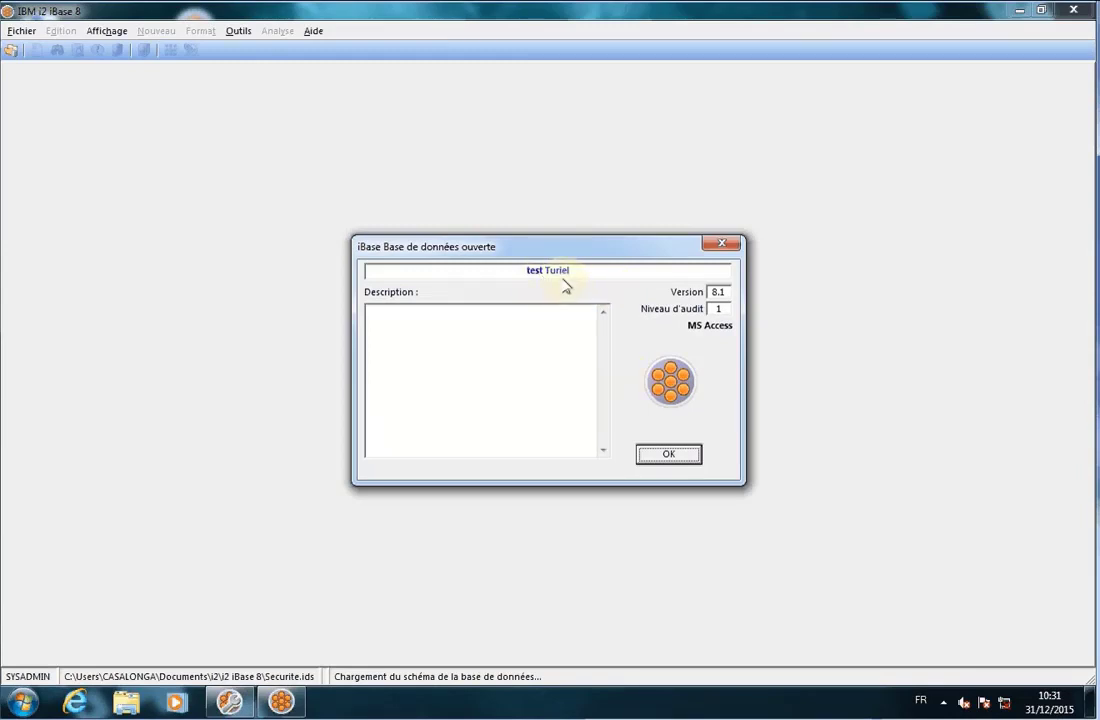
click(669, 456)
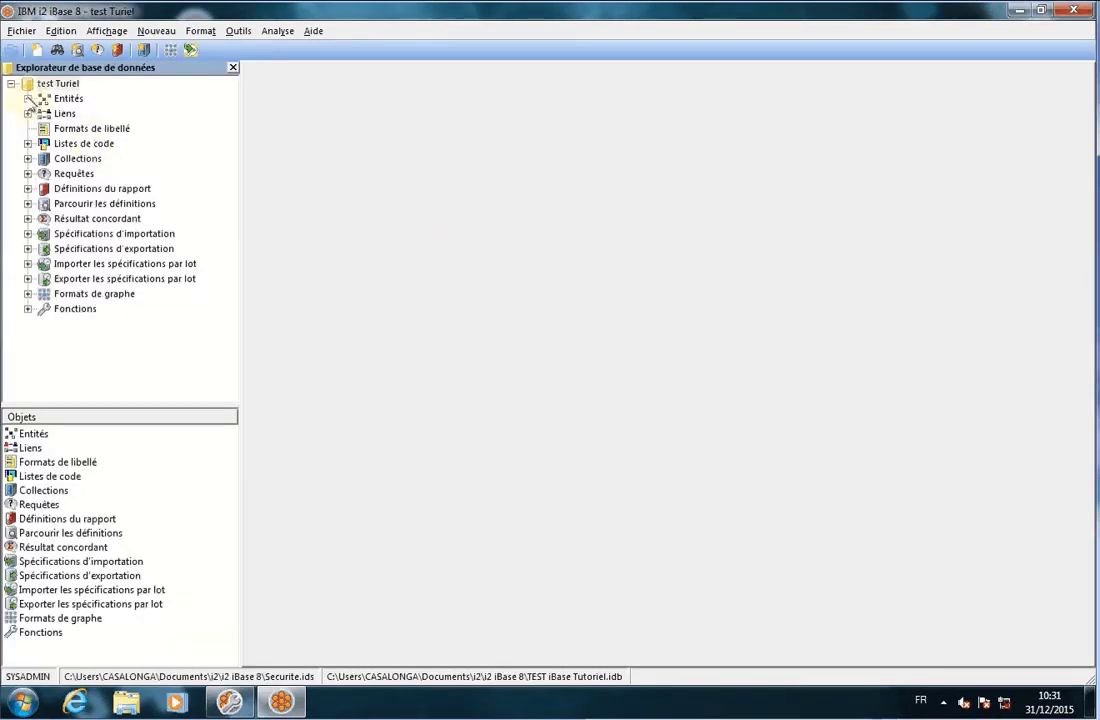
Step: Expand the Entités and Liens types in the database explorer, and open a new PERSONNE record
click(29, 98)
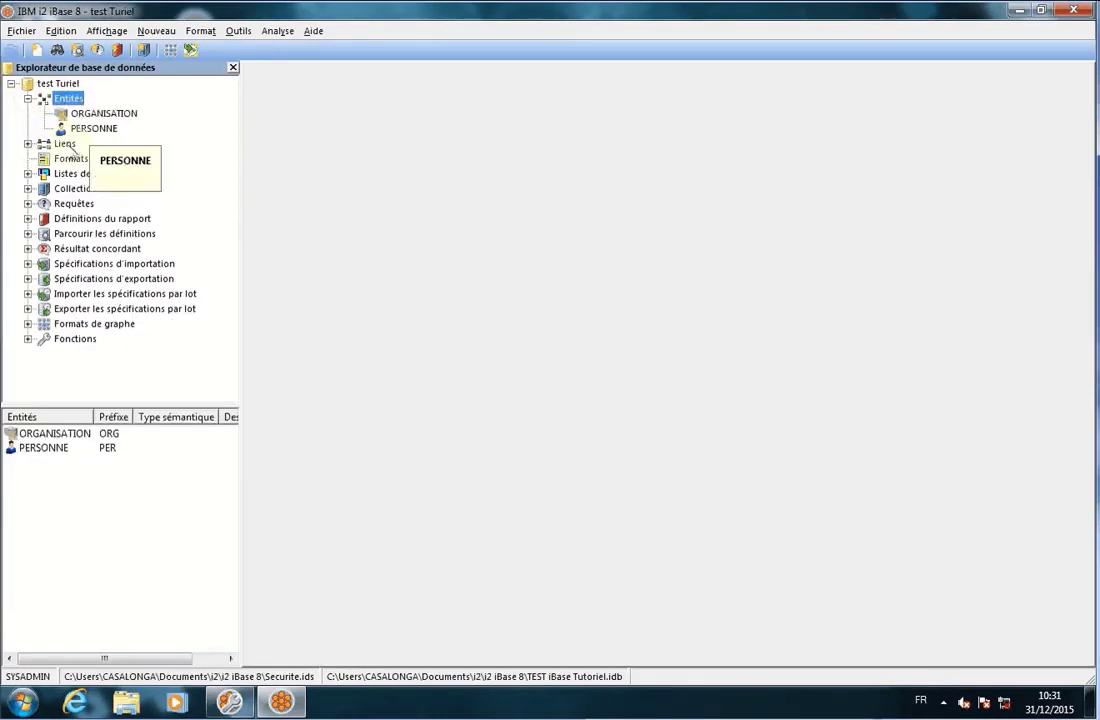
click(29, 143)
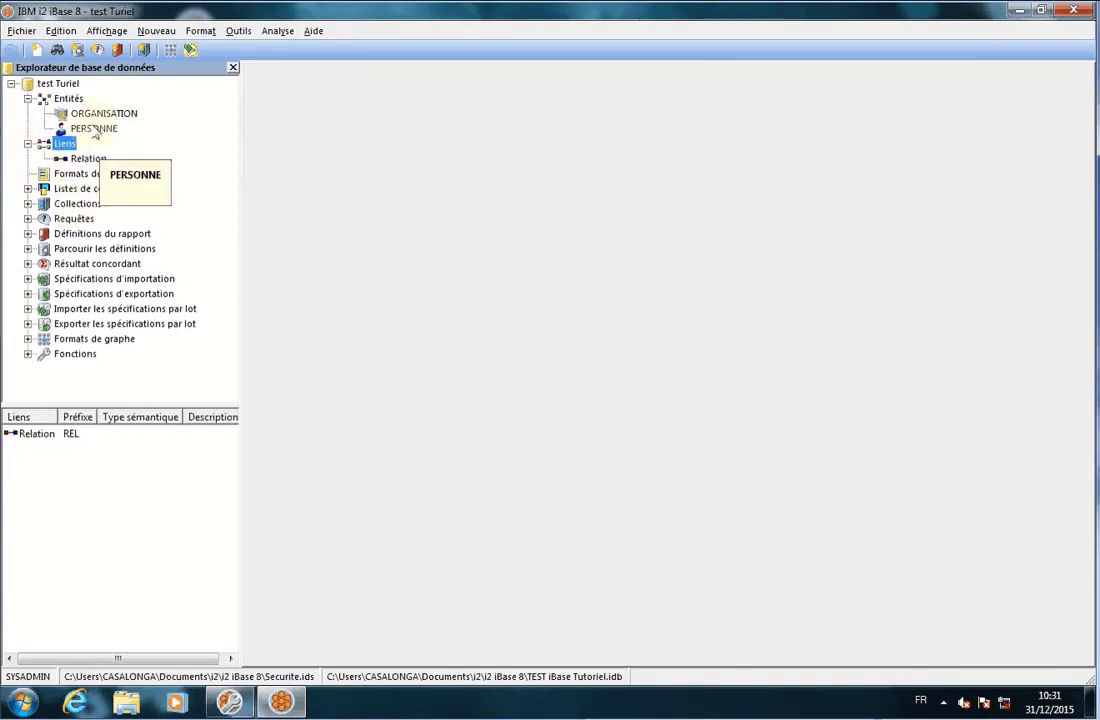
click(94, 130)
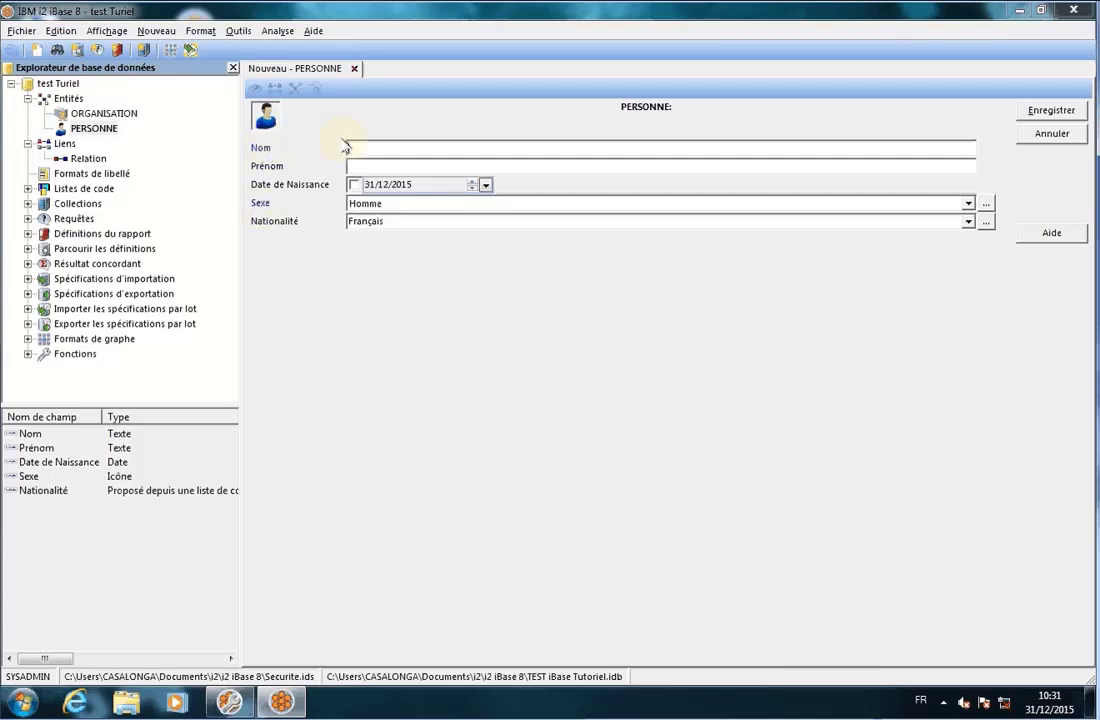
Step: Fill in the person's last name and first name in the new PERSONNE record
click(362, 147)
text(DUPONT)
key(Tab)
text(Jean)
Step: Enable the Date de Naissance field, view its calendar, and change the year of the date
click(355, 186)
click(400, 186)
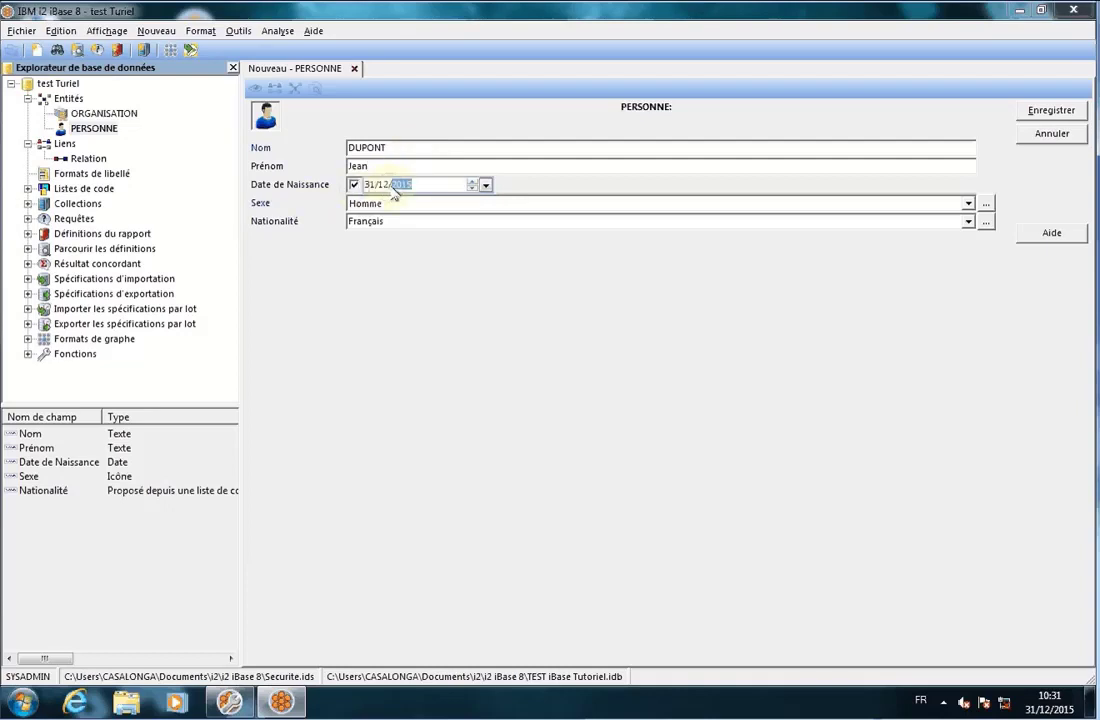
click(485, 186)
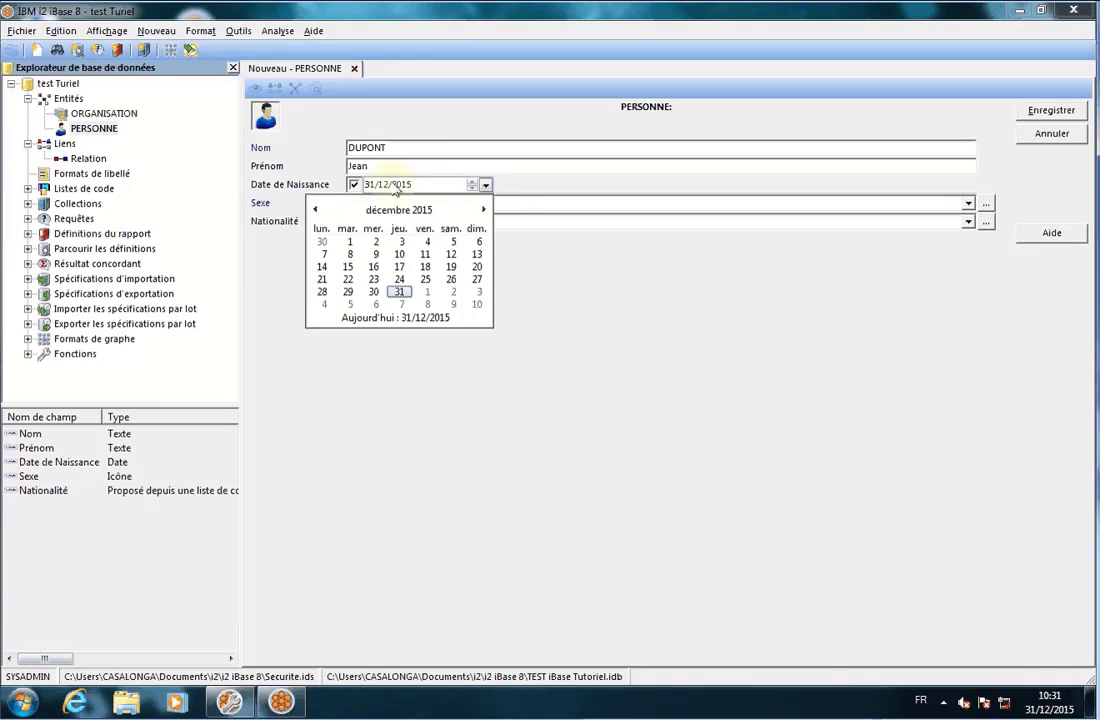
click(560, 308)
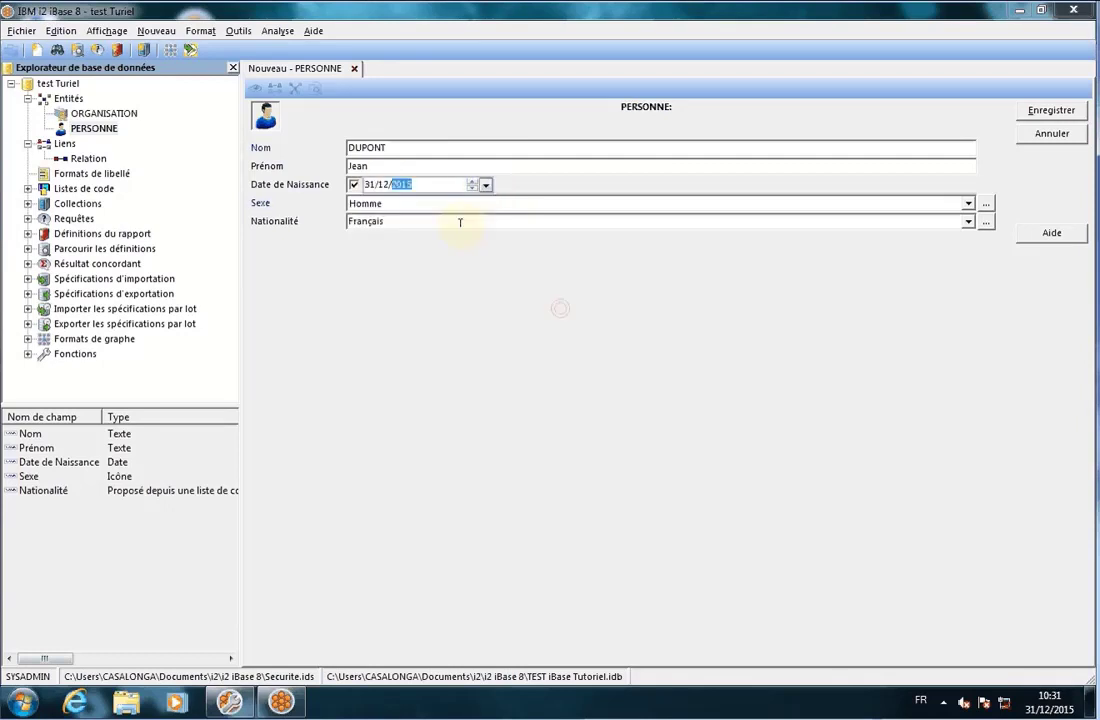
click(381, 186)
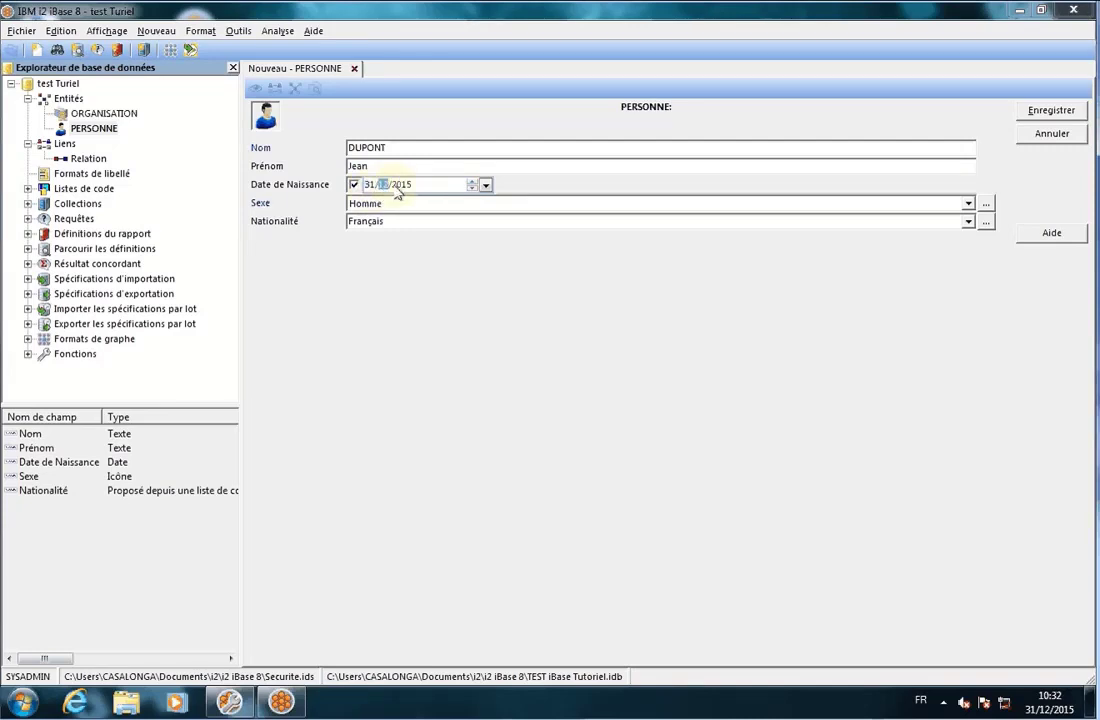
click(401, 186)
text(2009)
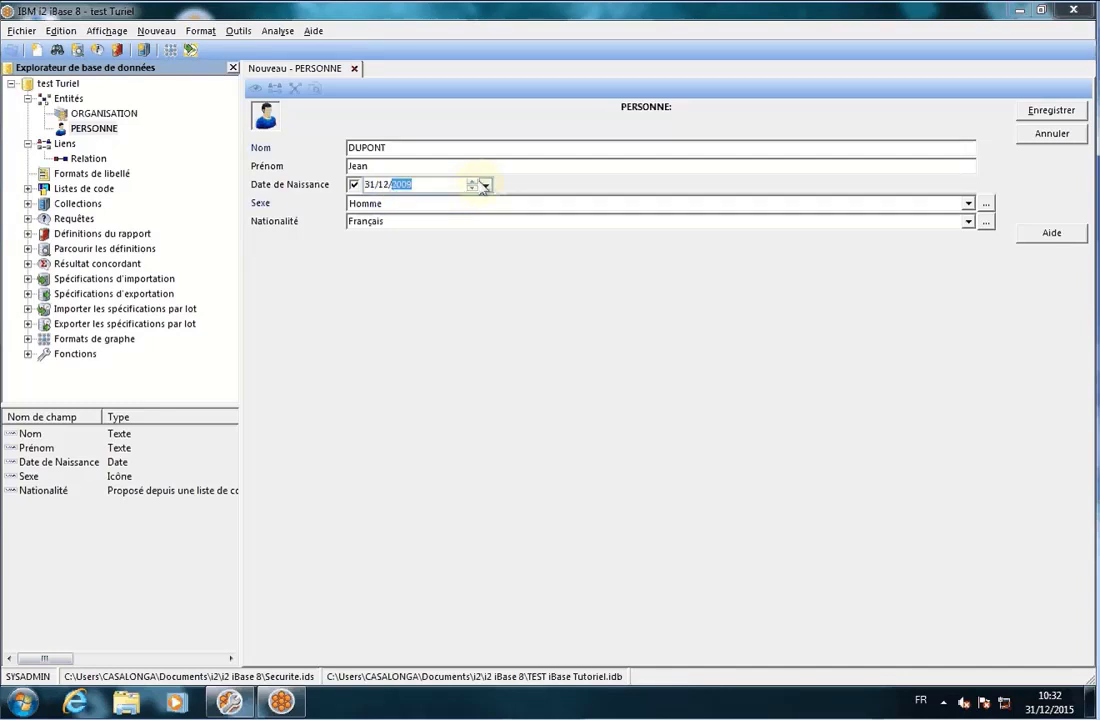
Step: Enter the day, month and year of the person's date of birth, and open the field's calendar
click(366, 185)
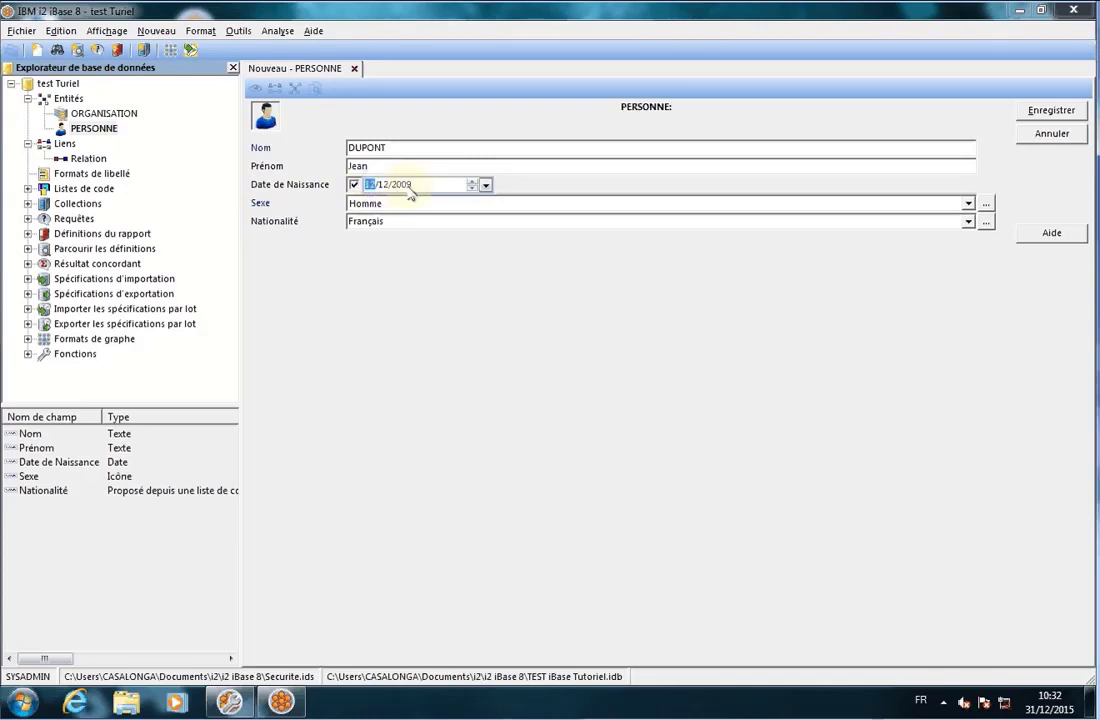
text(12)
text(05/)
text(198)
text(0)
text(1)
text(95)
text(0)
click(434, 241)
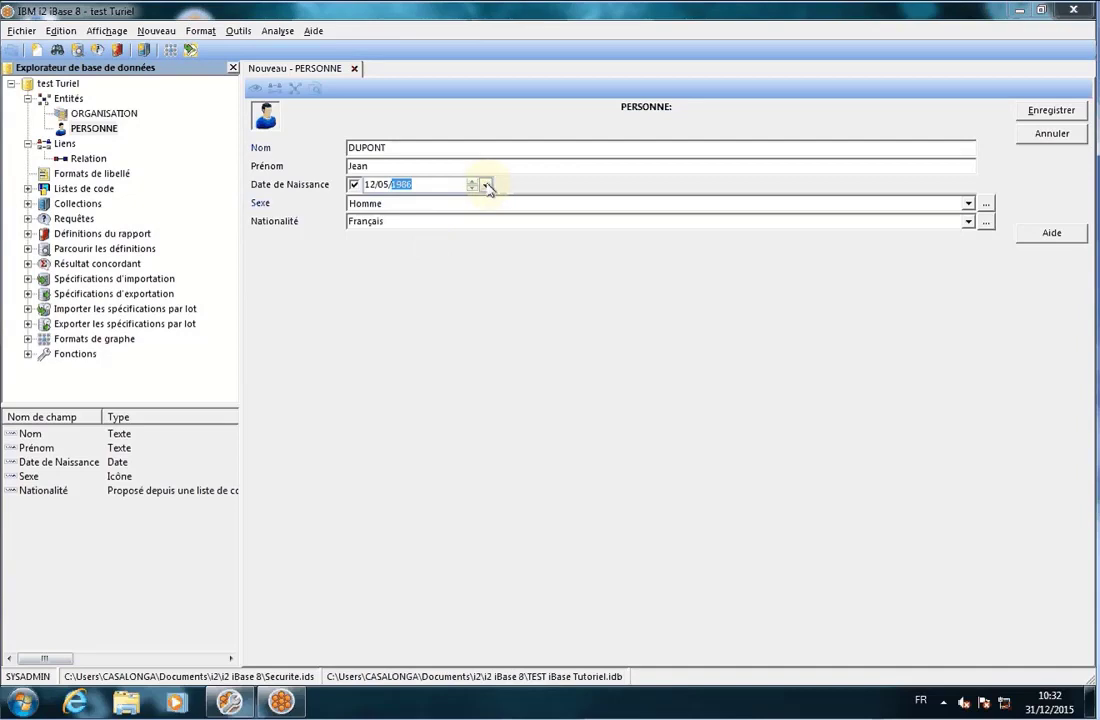
click(486, 186)
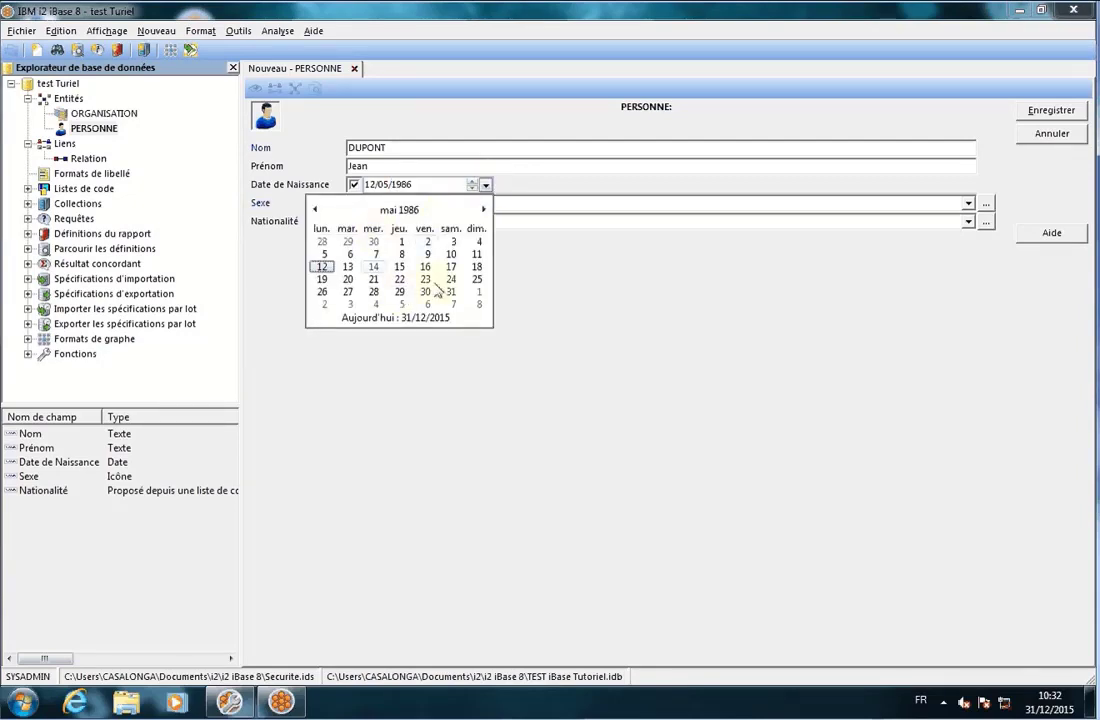
Step: Choose a different date of birth for the person by browsing the calendar back through the decades to the year and day
click(399, 210)
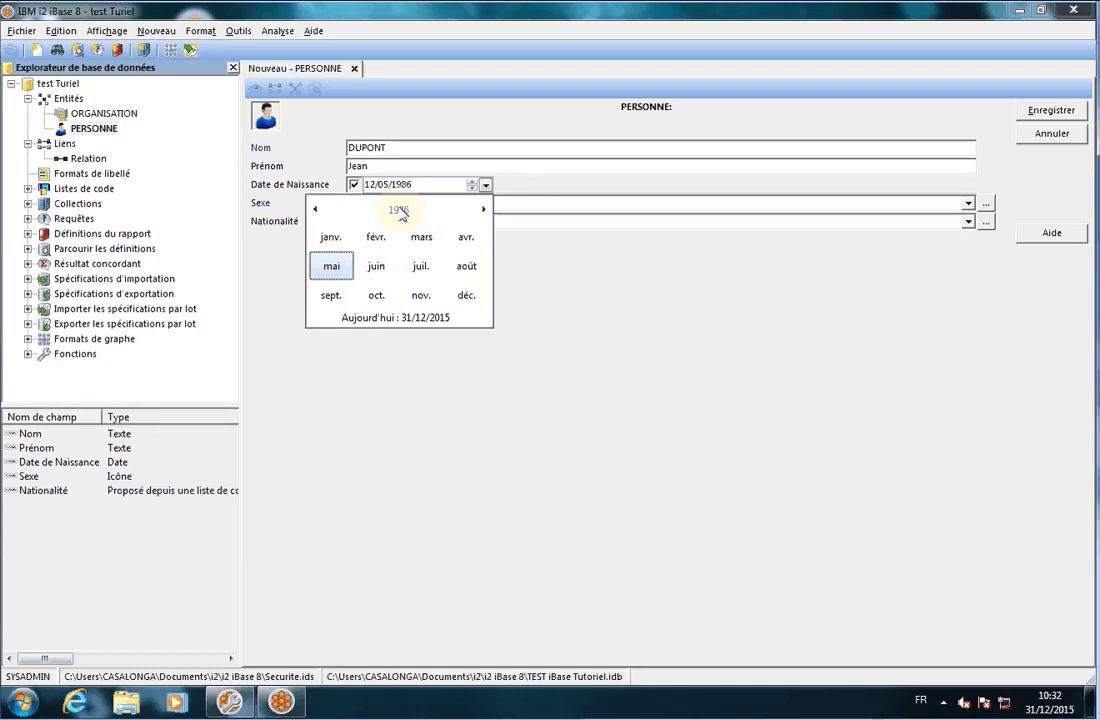
click(400, 211)
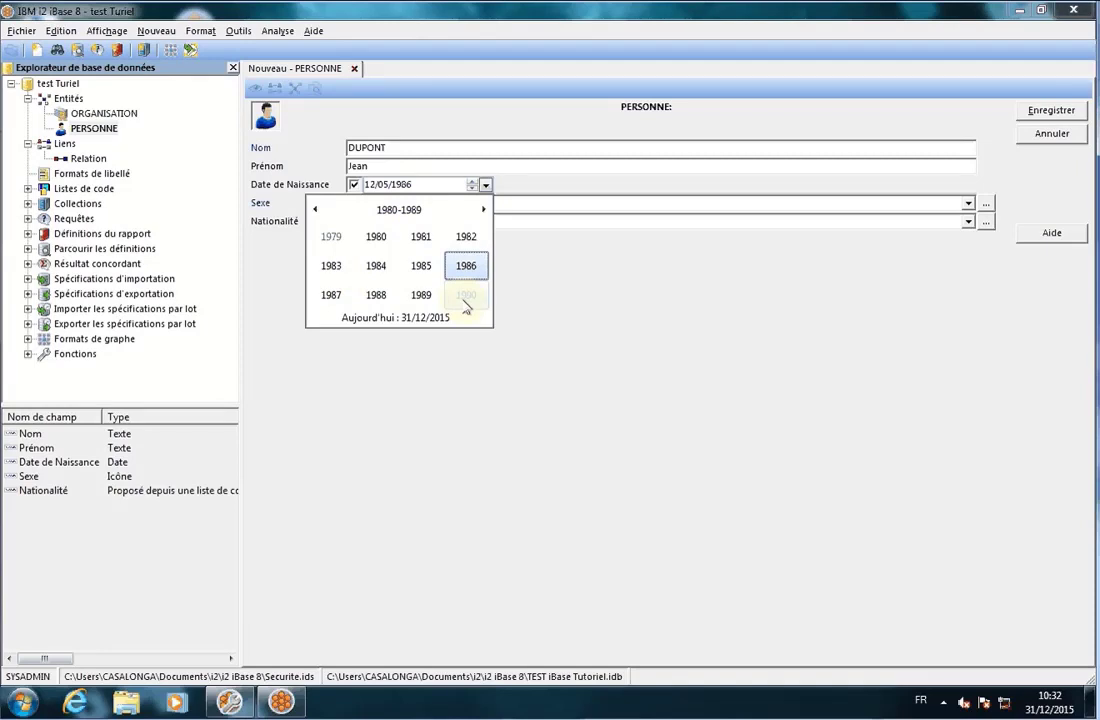
click(315, 210)
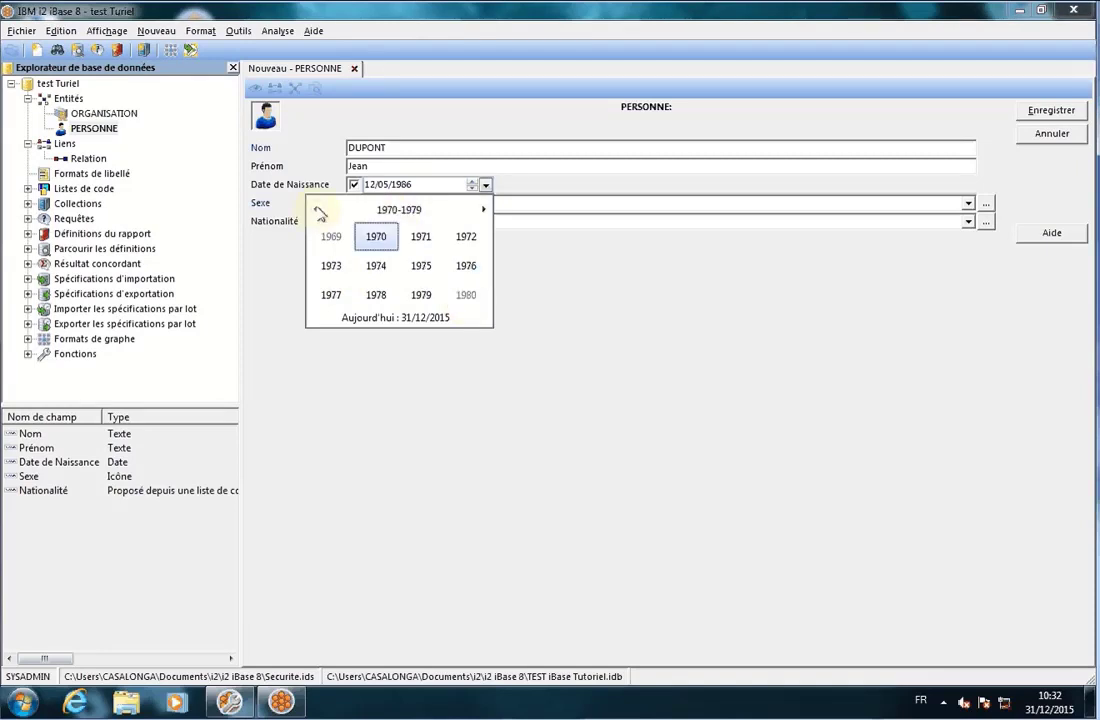
click(316, 210)
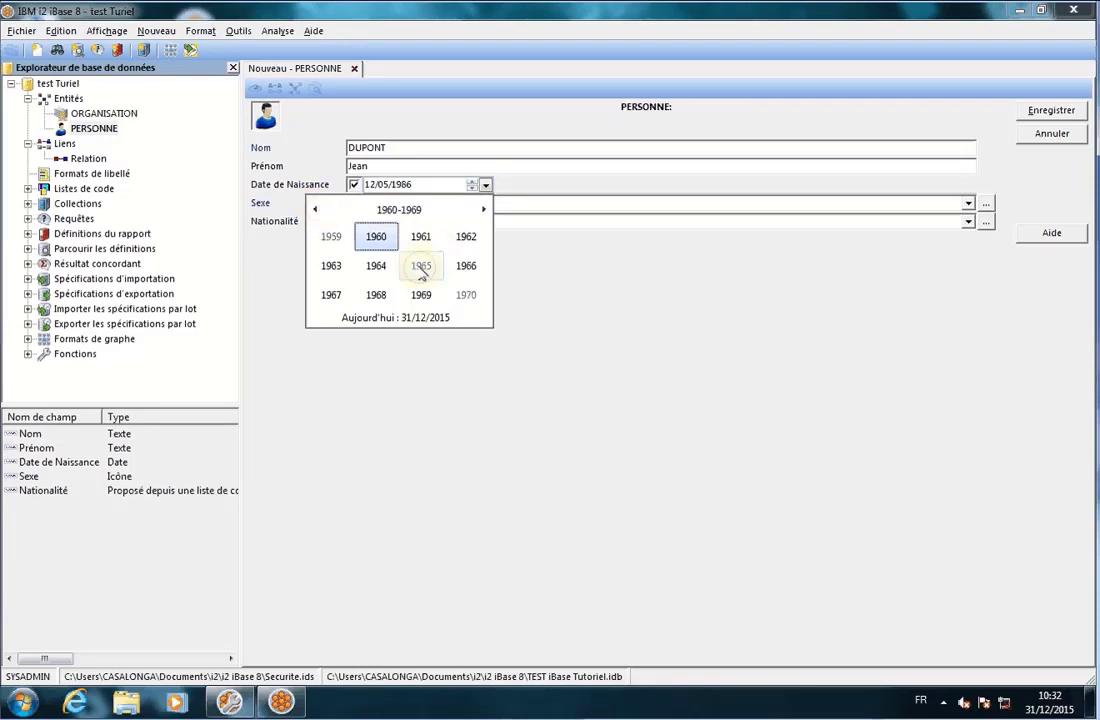
click(421, 266)
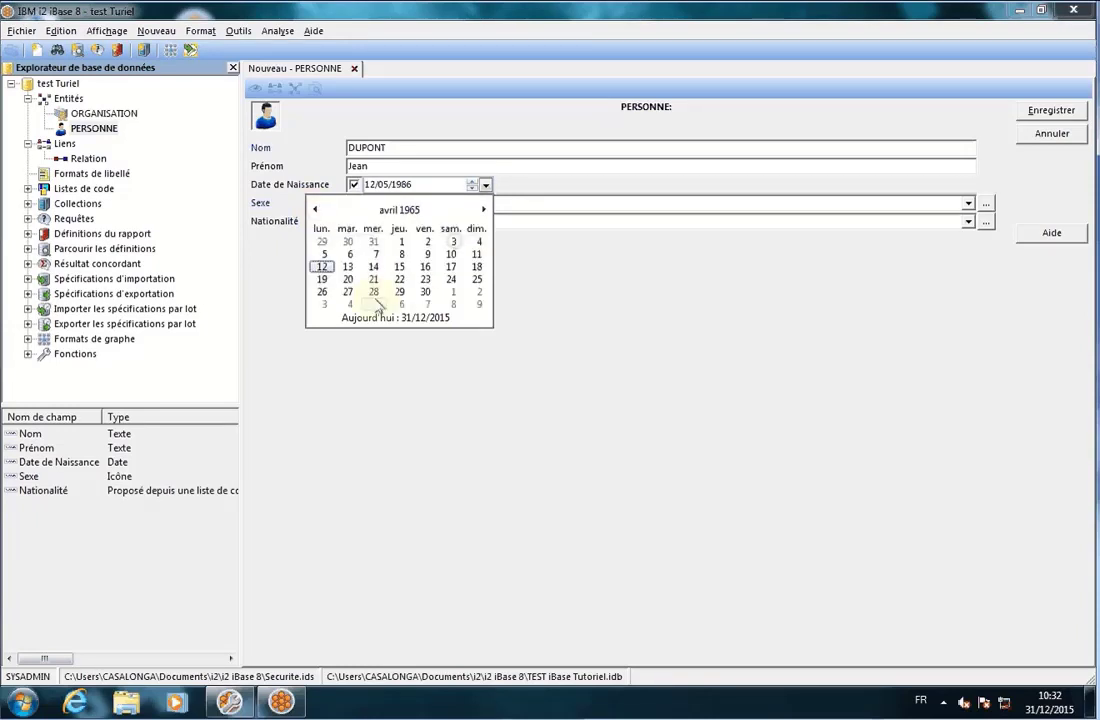
click(373, 279)
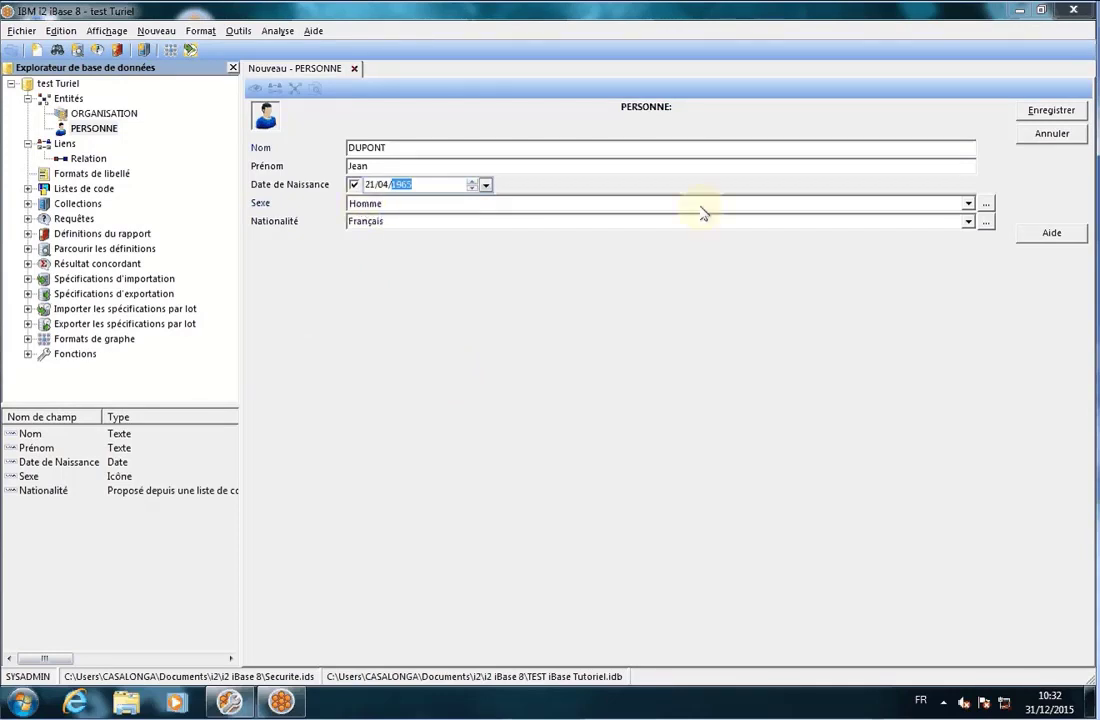
Step: Set the person's Sexe to Homme and Nationalité to Français from their proposed values
click(967, 203)
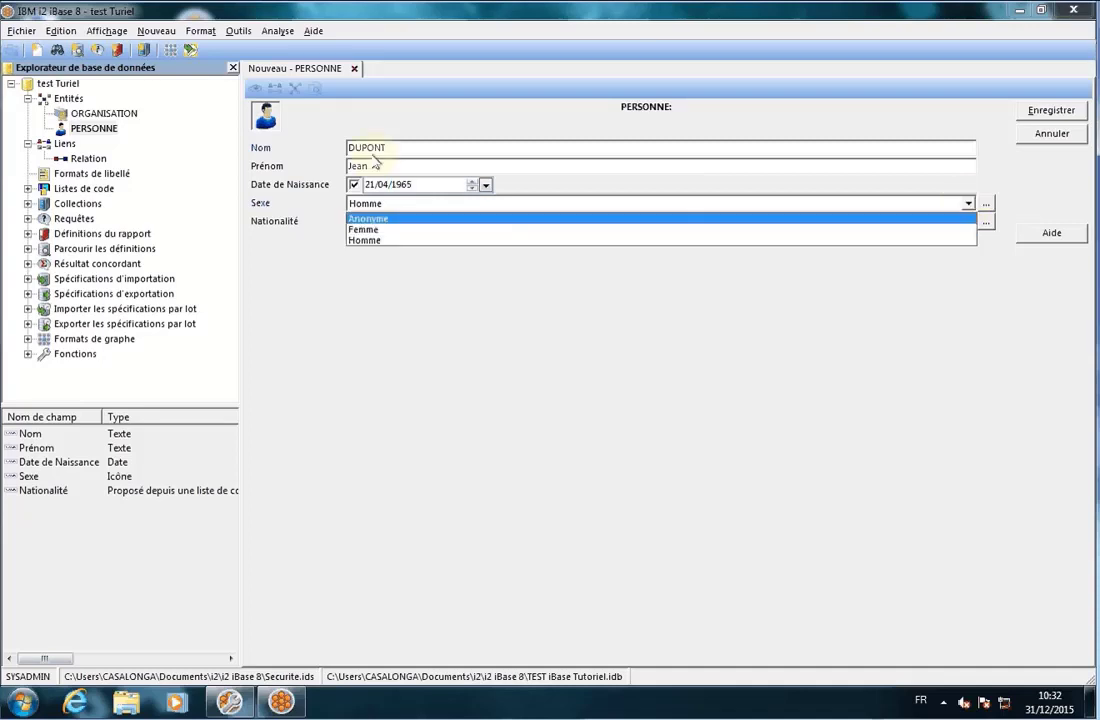
click(392, 240)
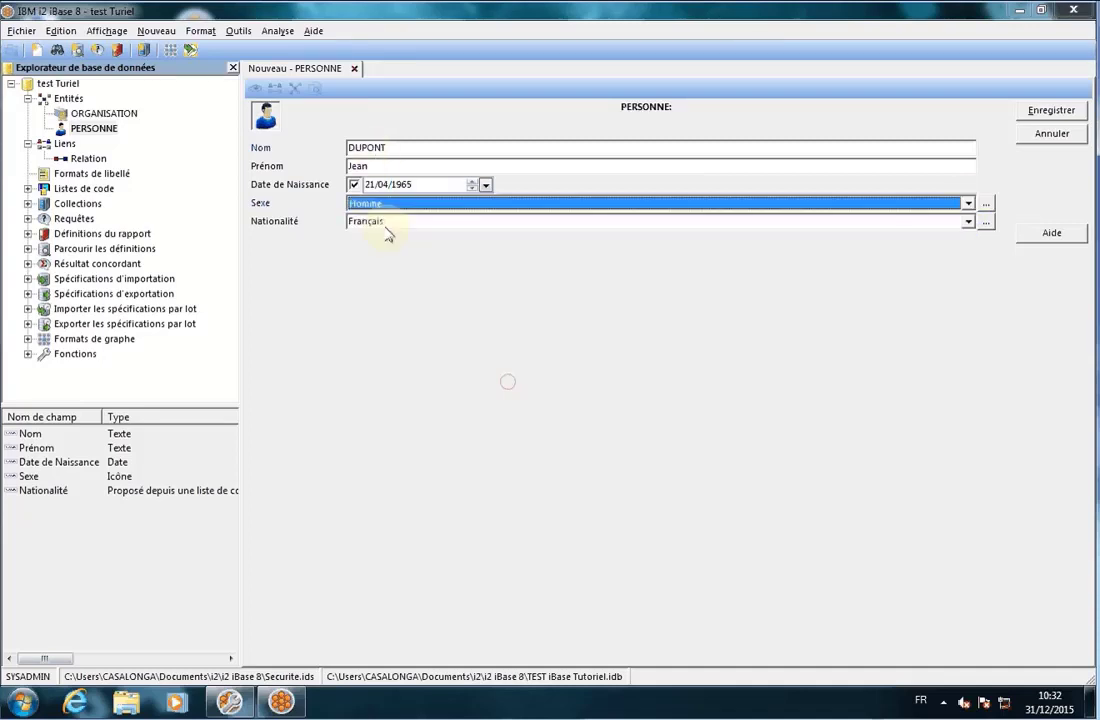
click(967, 221)
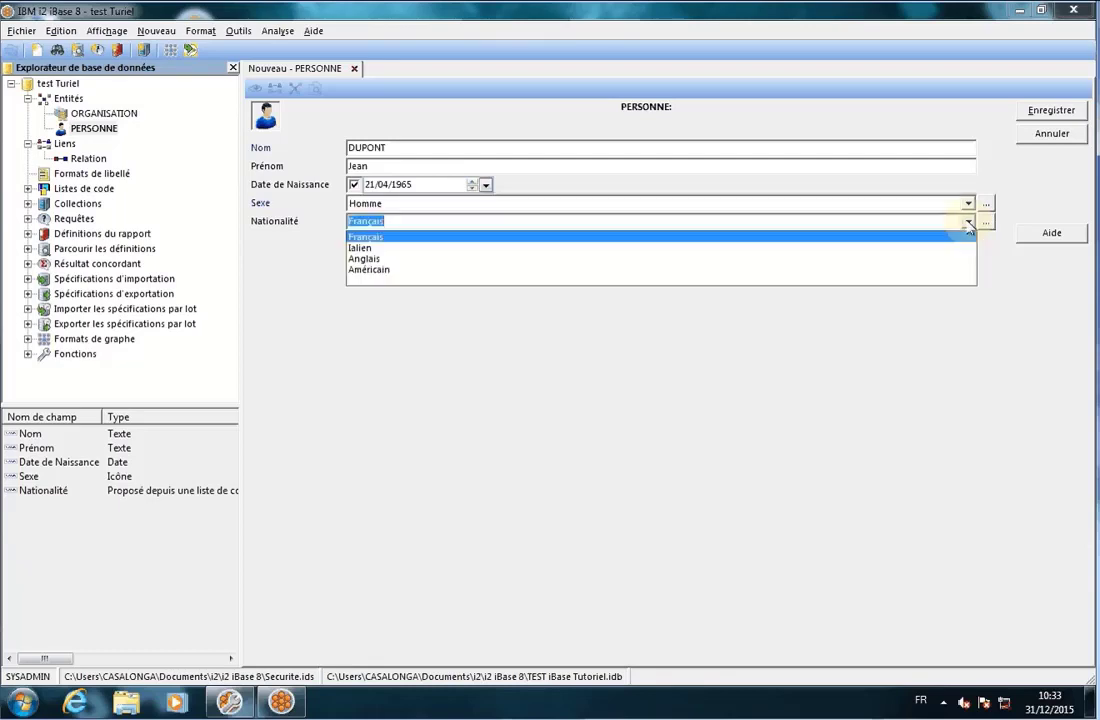
click(570, 238)
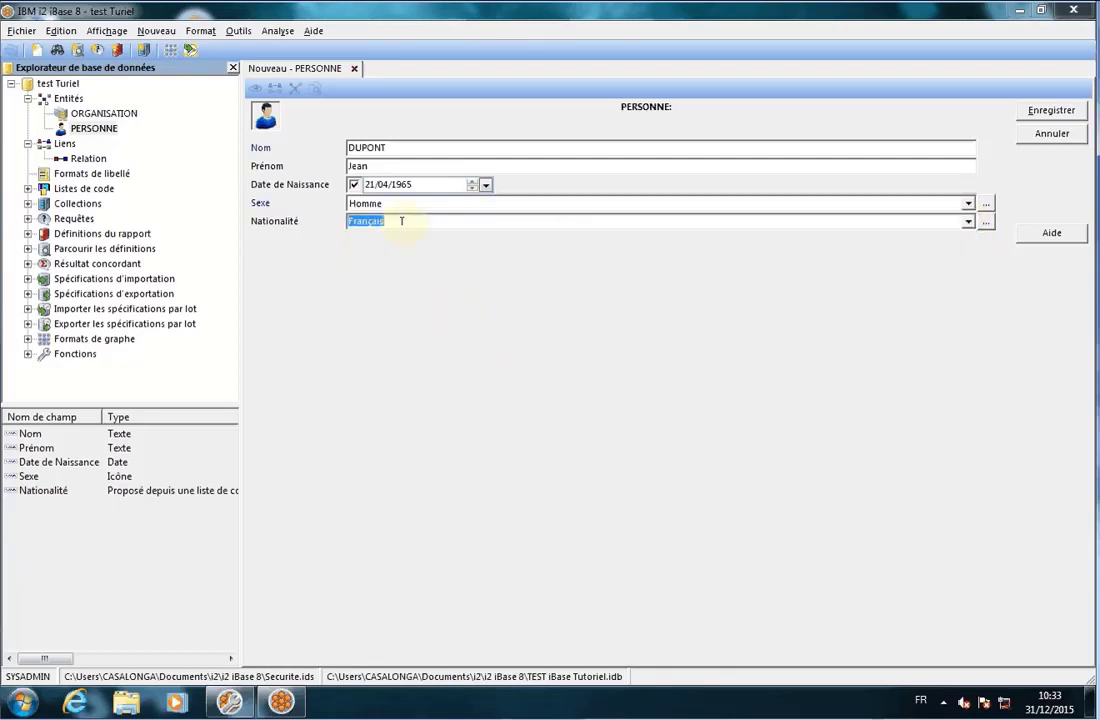
Step: Enter the unlisted value Espagnol as the person's Nationalité and save the PERSONNE record
text(Espagnol)
click(950, 222)
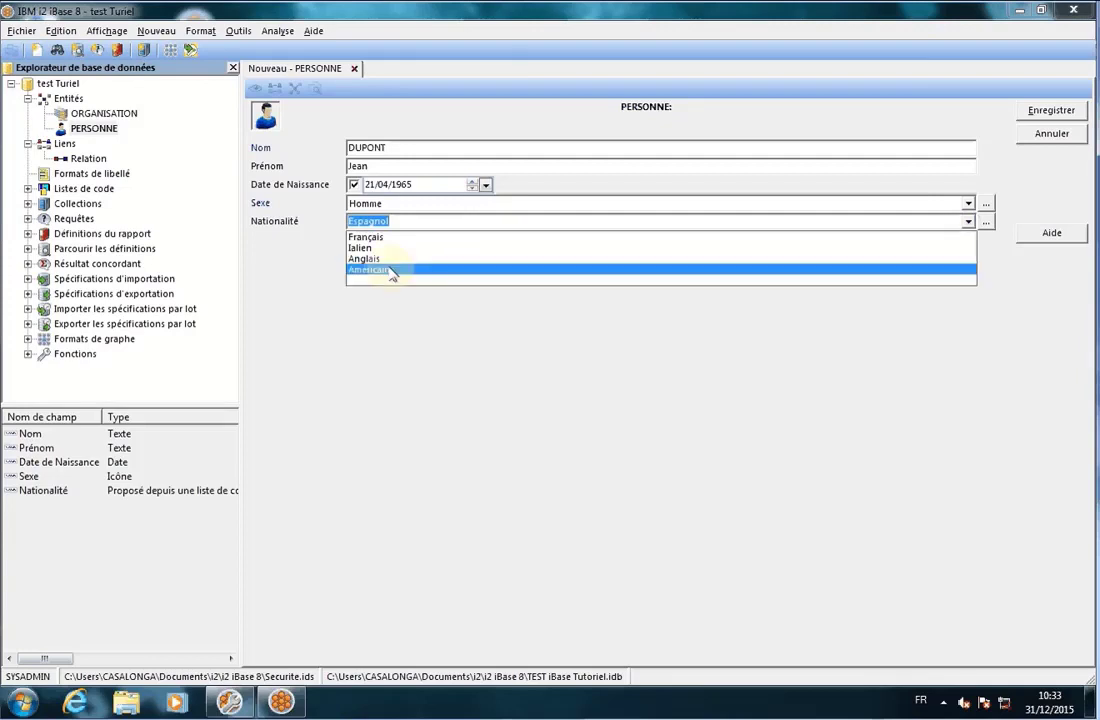
click(479, 357)
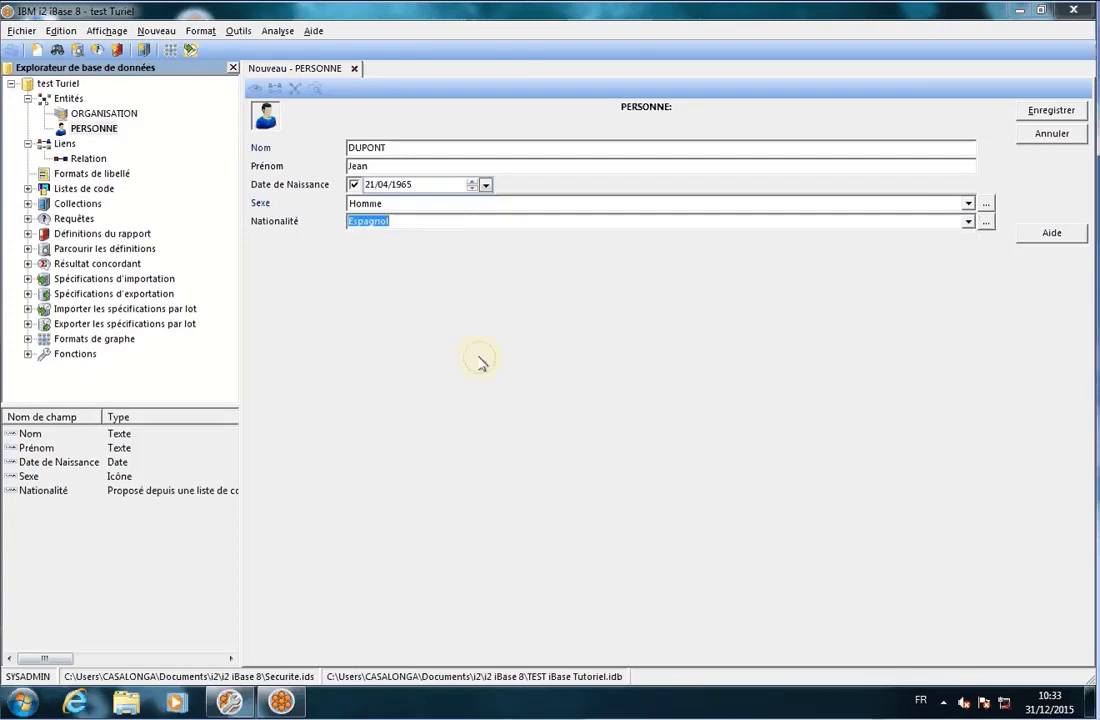
click(463, 297)
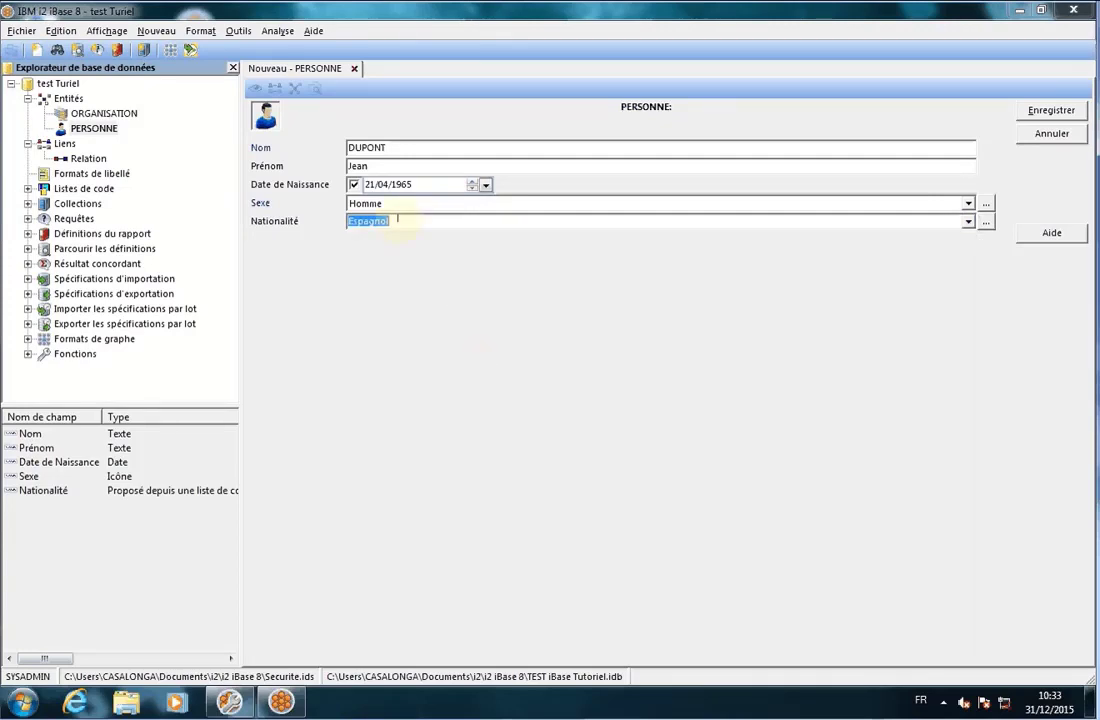
click(1052, 111)
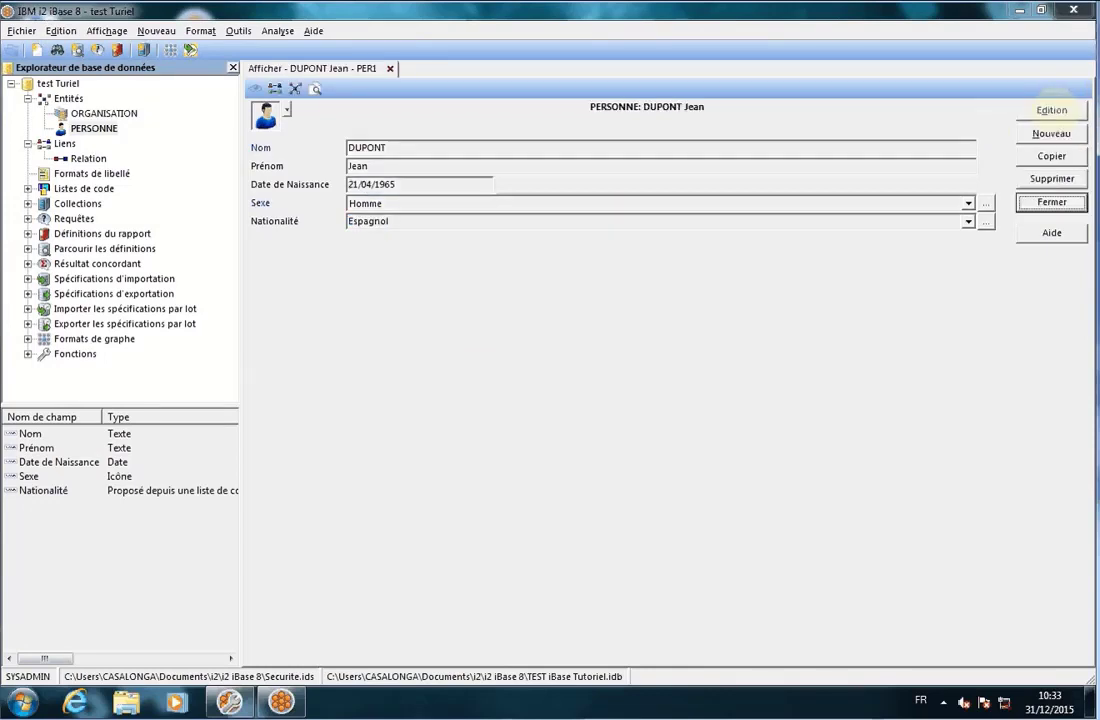